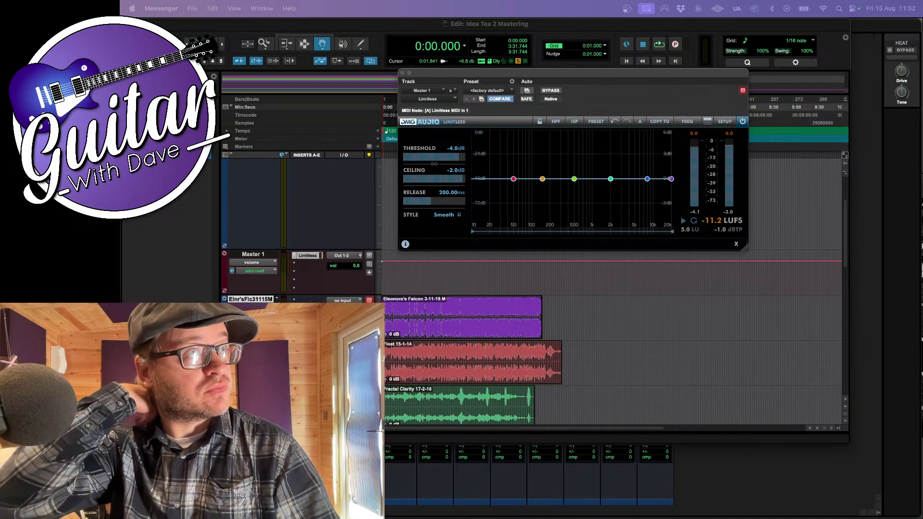
Close the Limitless limiter window and select the Eleonora's Falcon clip
left_click(583, 309)
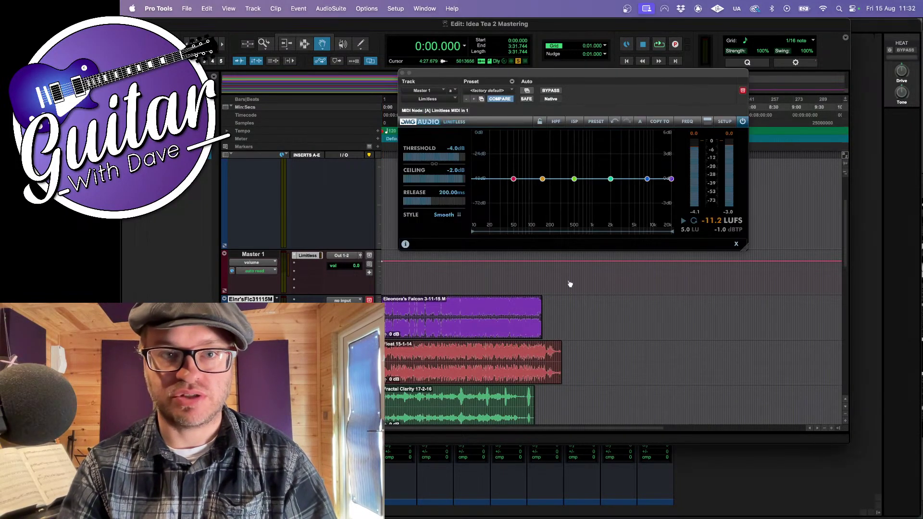
left_click(403, 73)
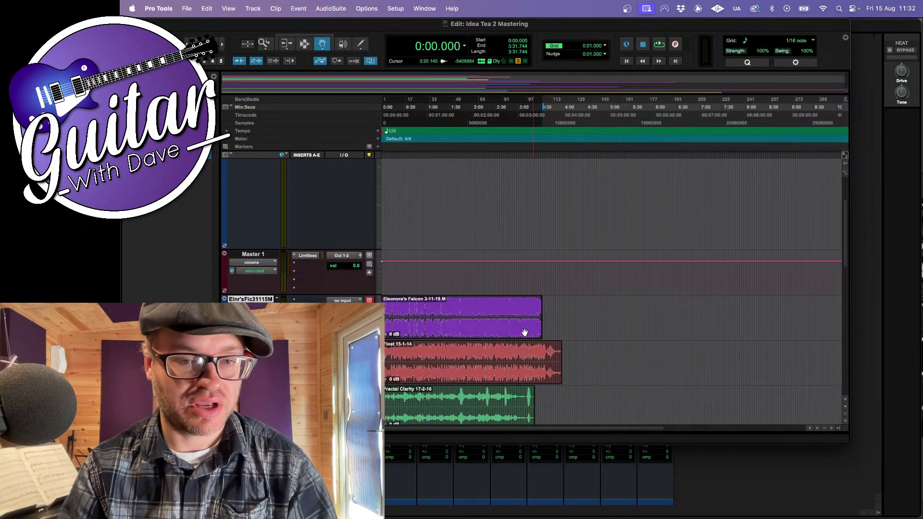
left_click(444, 315)
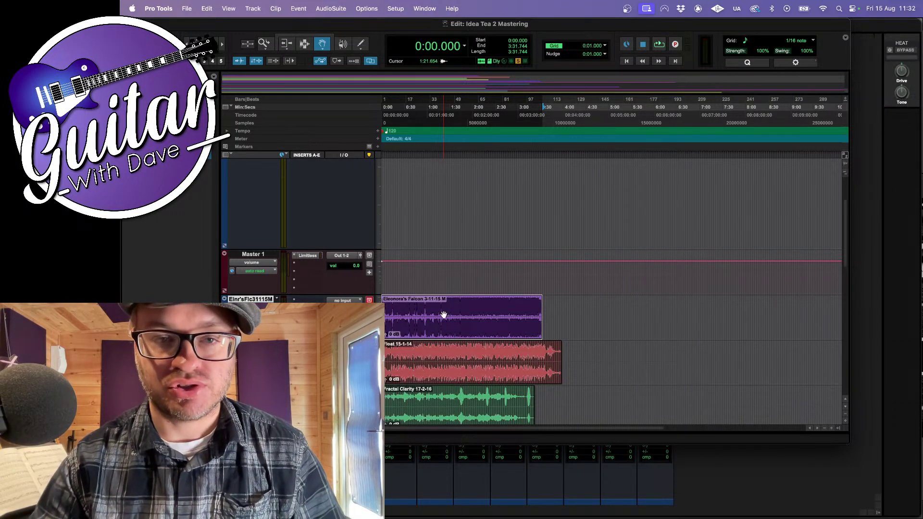
Look over the Master 1 track with its Limitless insert and all the song tracks stacked below it
scroll(455, 204, "up", 5)
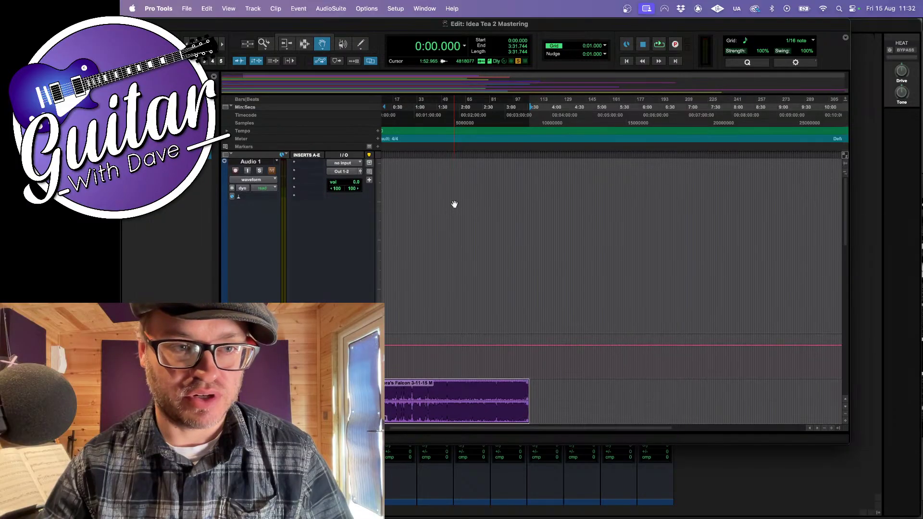
scroll(455, 204, "down", 7)
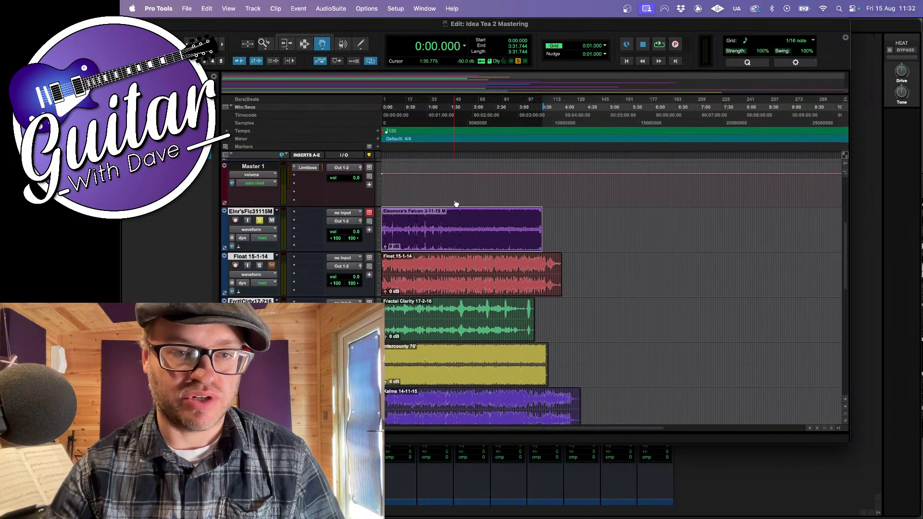
scroll(456, 204, "up", 3)
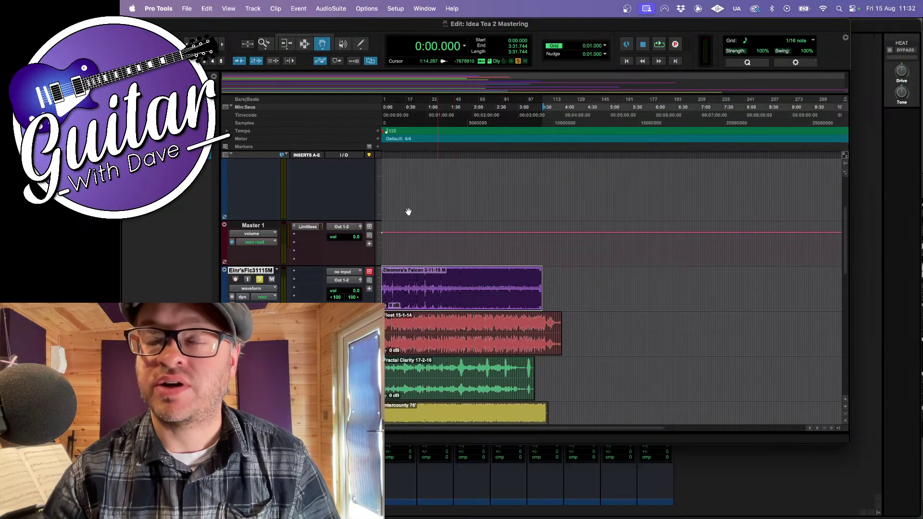
left_click(309, 227)
left_click(310, 228)
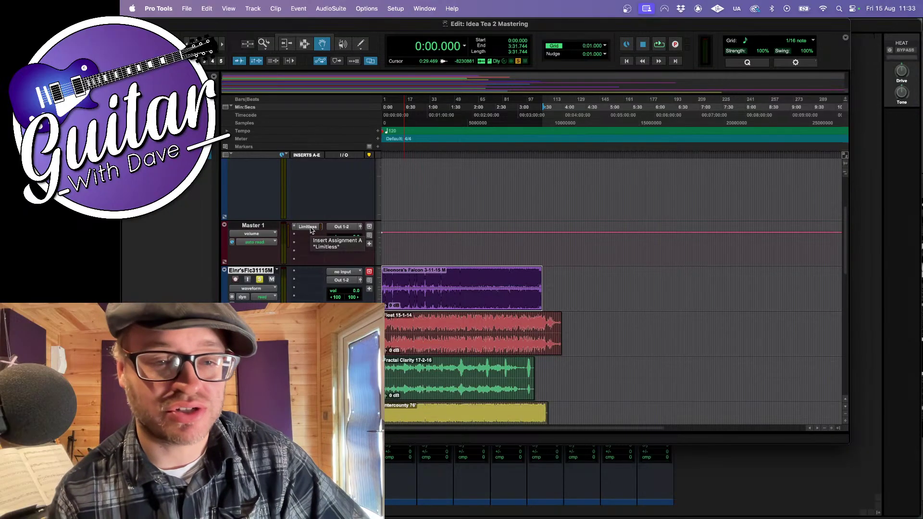
scroll(471, 289, "down", 6)
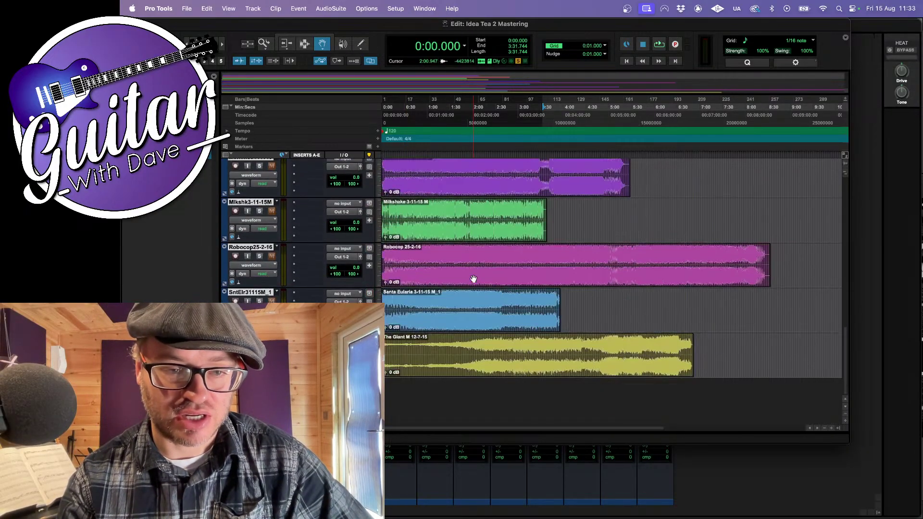
scroll(474, 279, "up", 1)
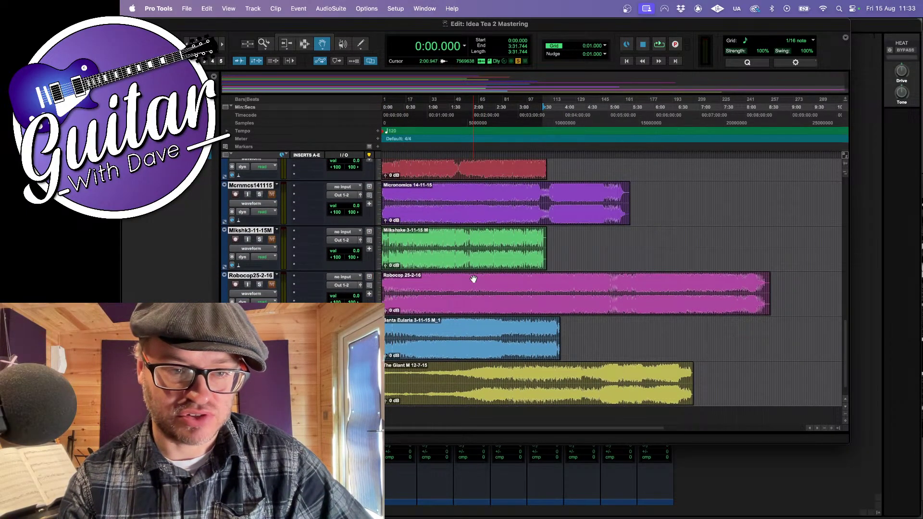
scroll(474, 279, "up", 5)
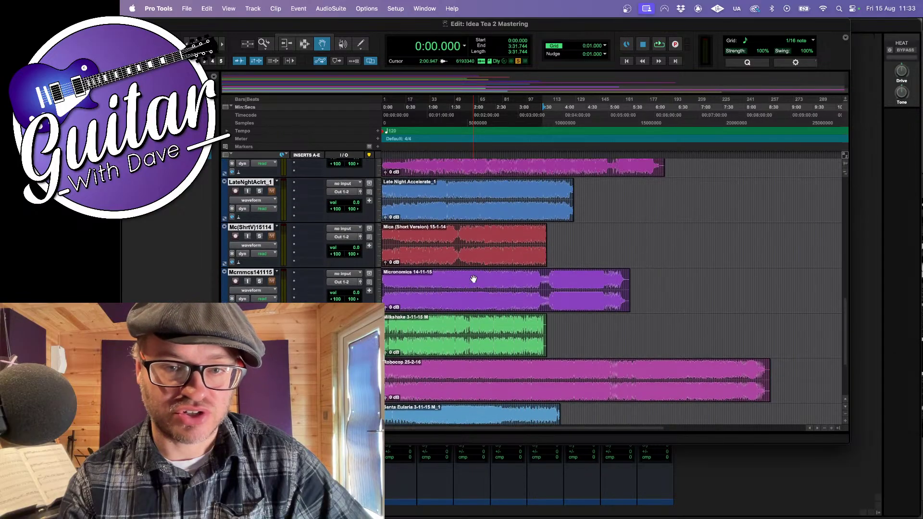
scroll(475, 279, "up", 5)
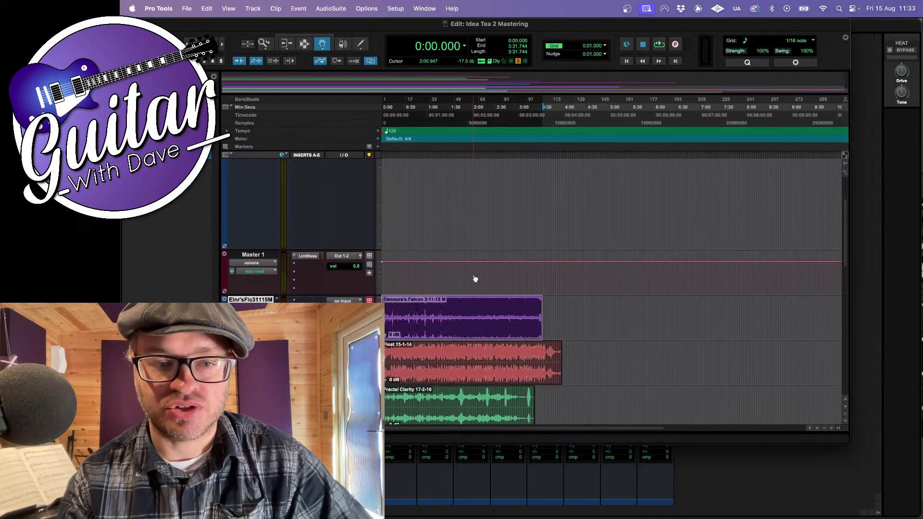
scroll(474, 279, "down", 10)
scroll(473, 280, "up", 8)
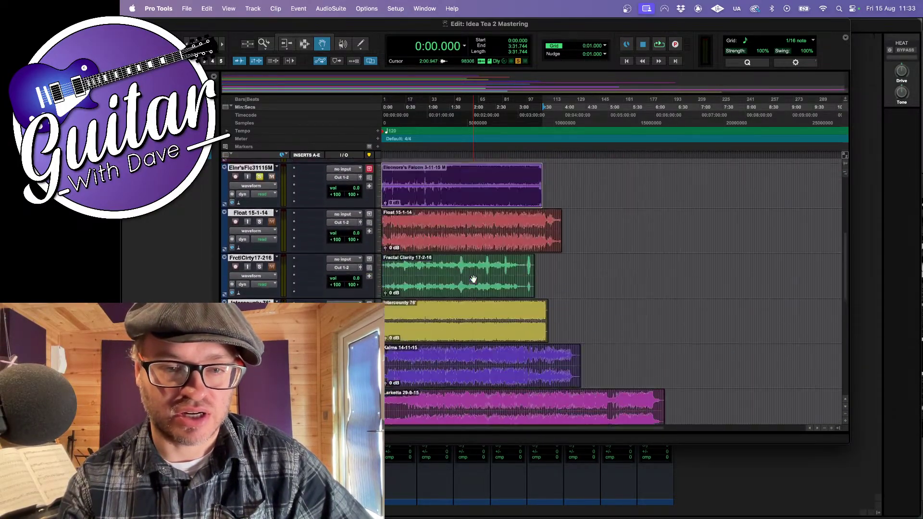
scroll(474, 279, "up", 5)
scroll(474, 278, "down", 2)
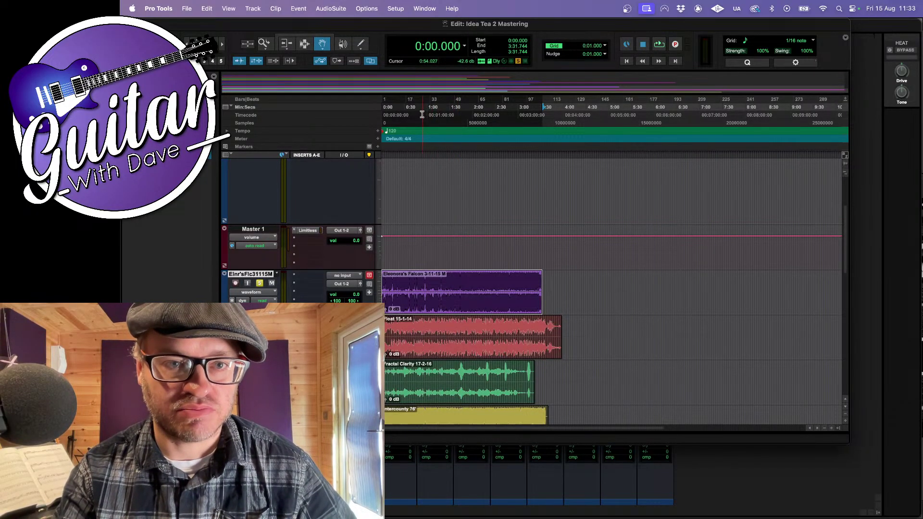
Play the opening of Eleonora's Falcon and bounce it offline as a 24 Bit, 44.1 kHz interleaved WAV to the Bounced Files folder
key("space")
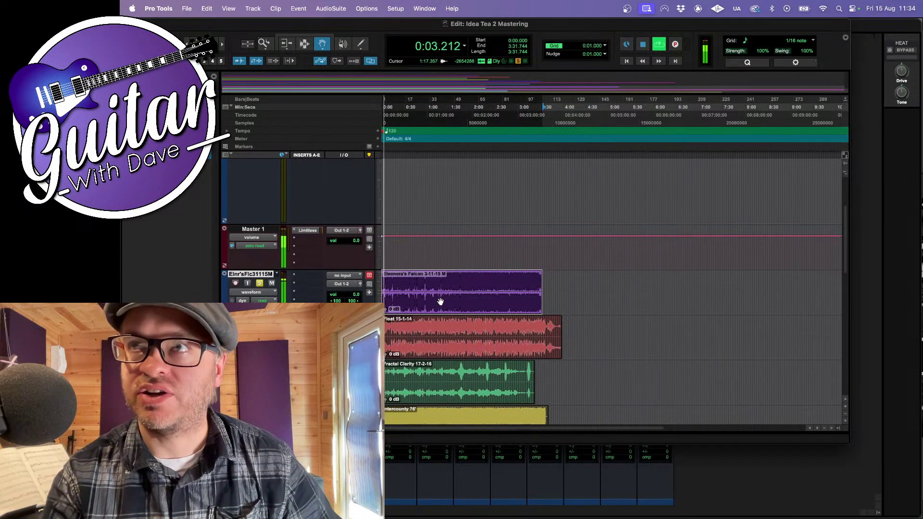
left_click(185, 9)
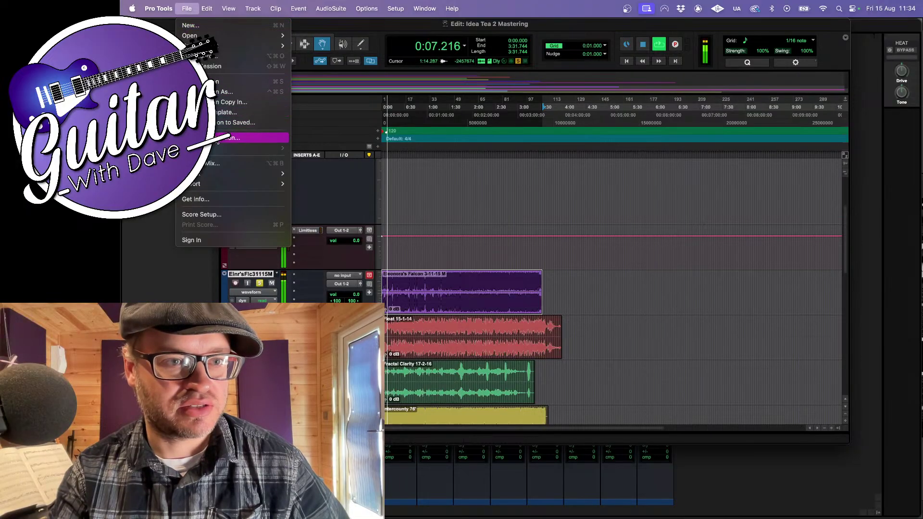
left_click(220, 163)
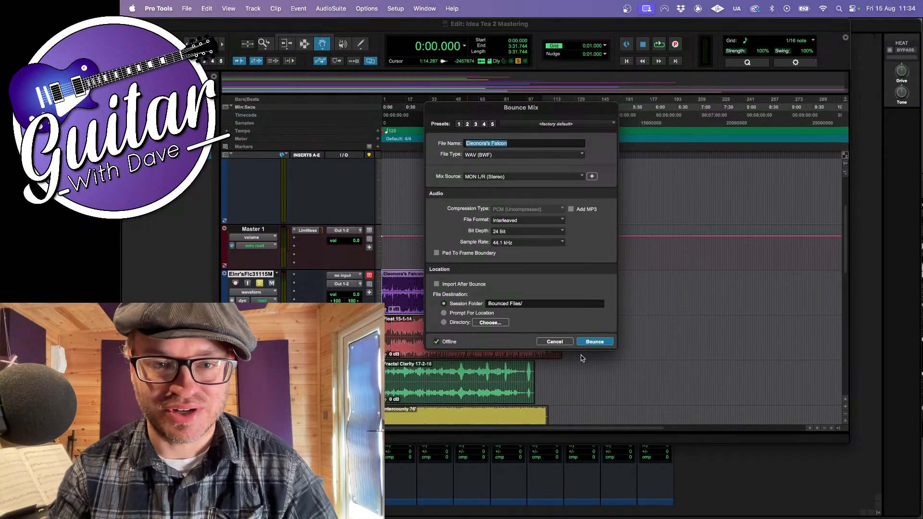
left_click(602, 343)
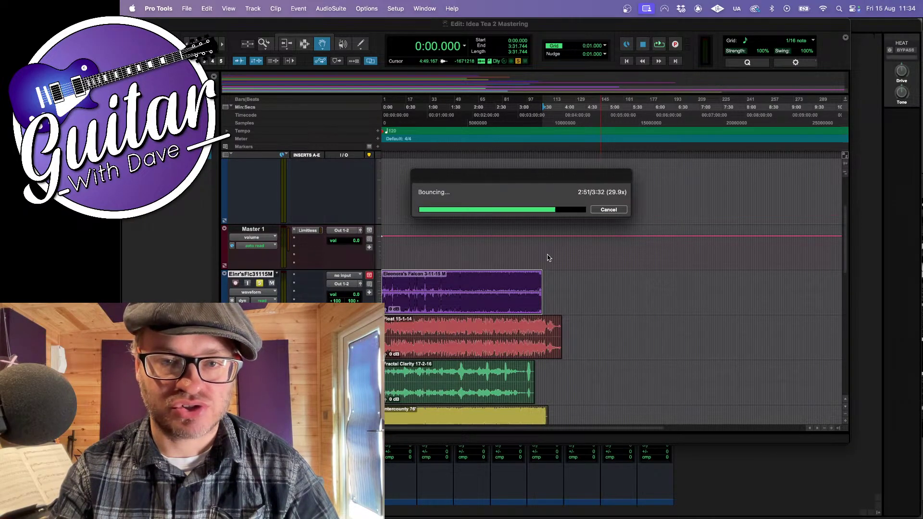
Play Eleonora's Falcon from 1:12 and check its loudness in the Limitless limiter on Master 1
left_click(437, 115)
key("space")
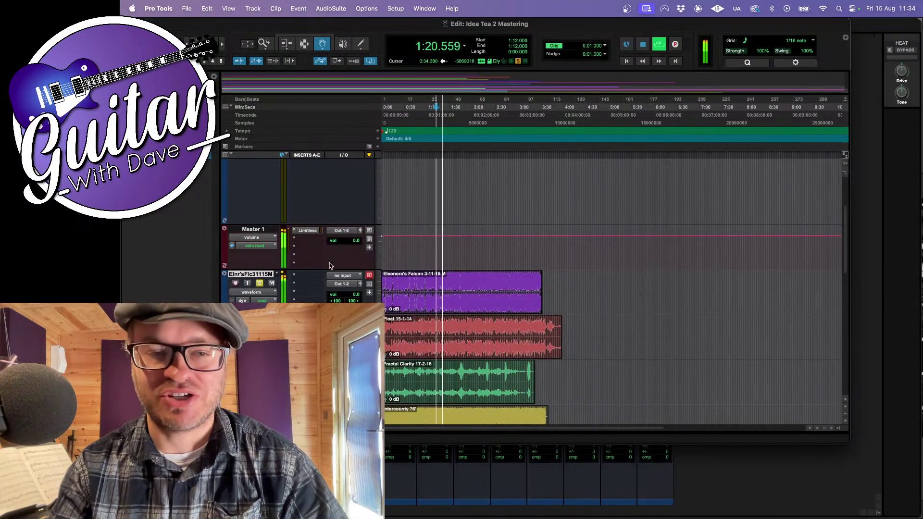
left_click(307, 230)
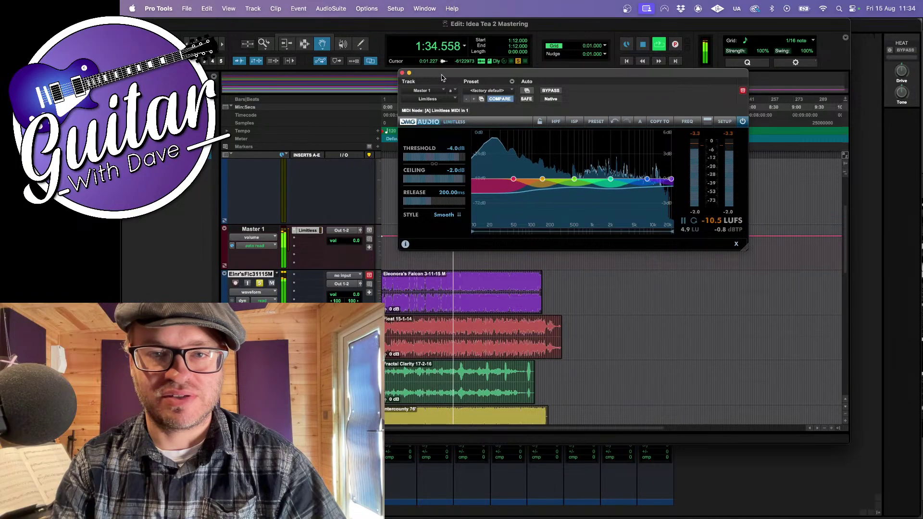
key("space")
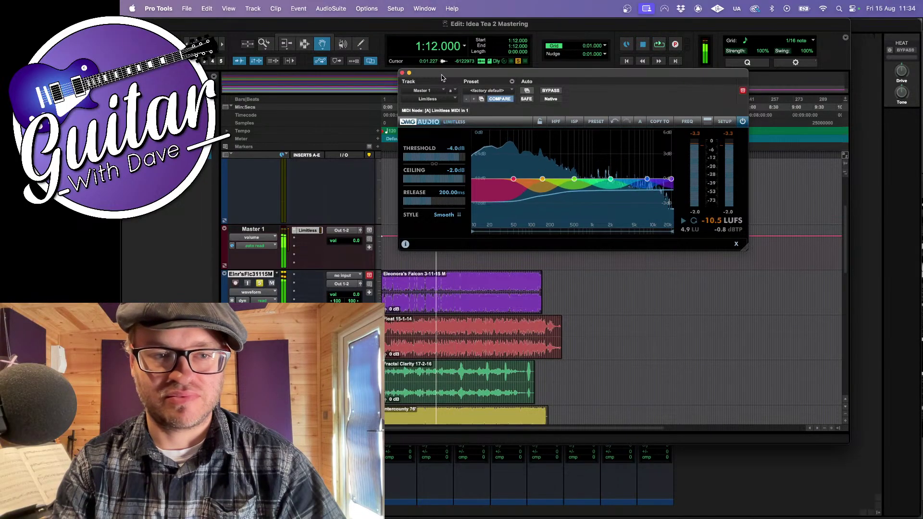
Switch the solo from the Eleonora's Falcon track to the Float track and move the limiter window clear of the timeline's start
left_click(260, 282)
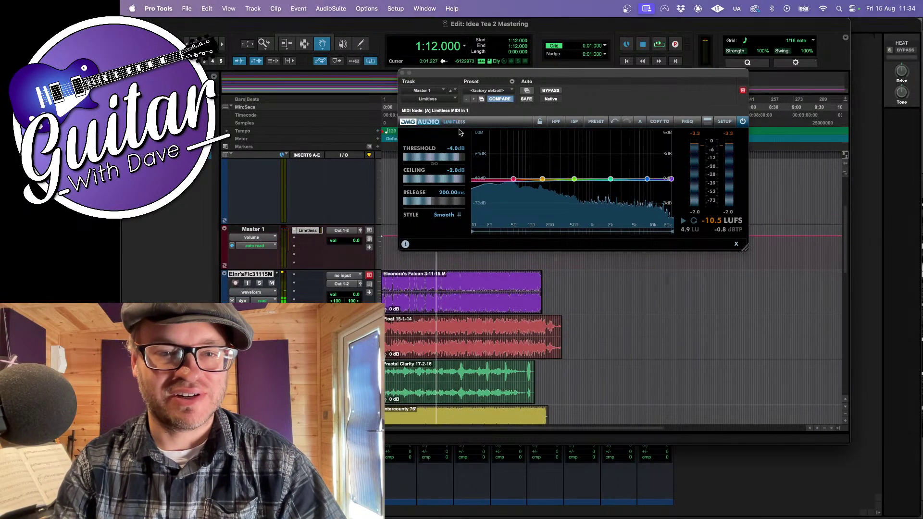
left_click(260, 328)
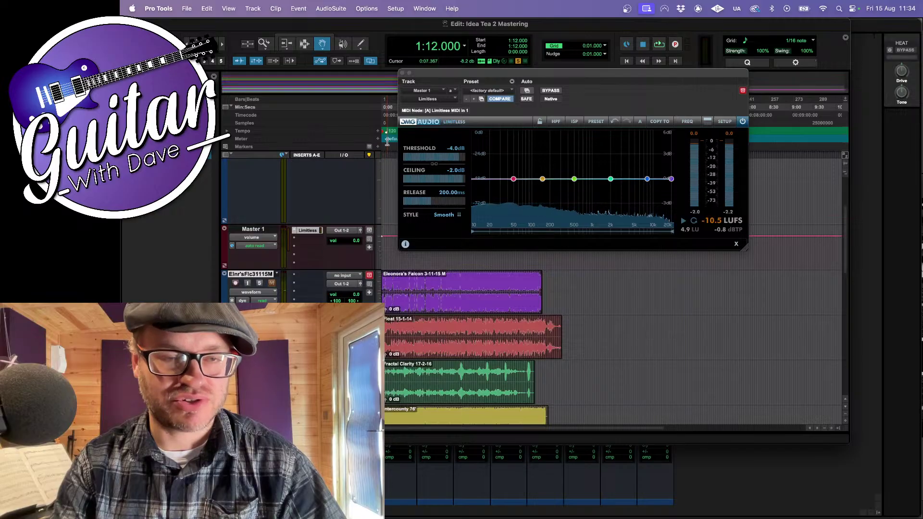
left_click_drag(442, 73, 478, 63)
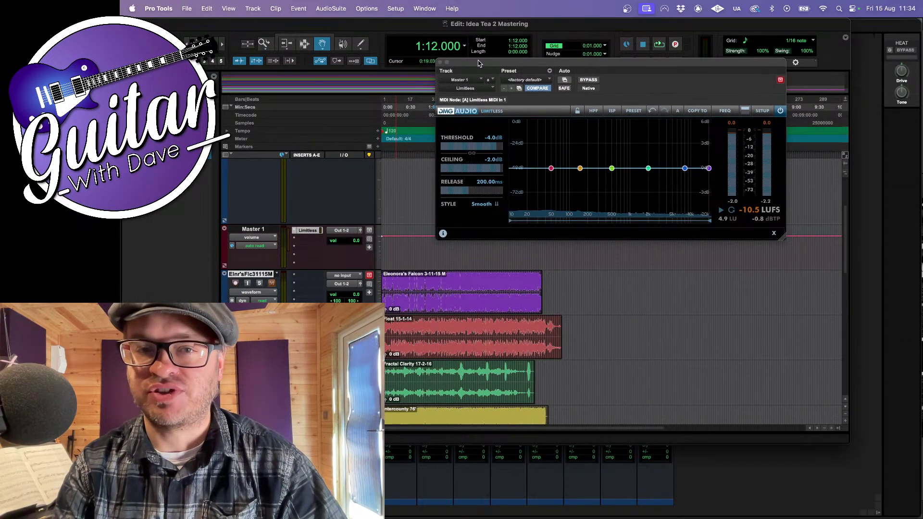
Audition the Float song through the limiter from 0:55 and again from 0:06
left_click(423, 112)
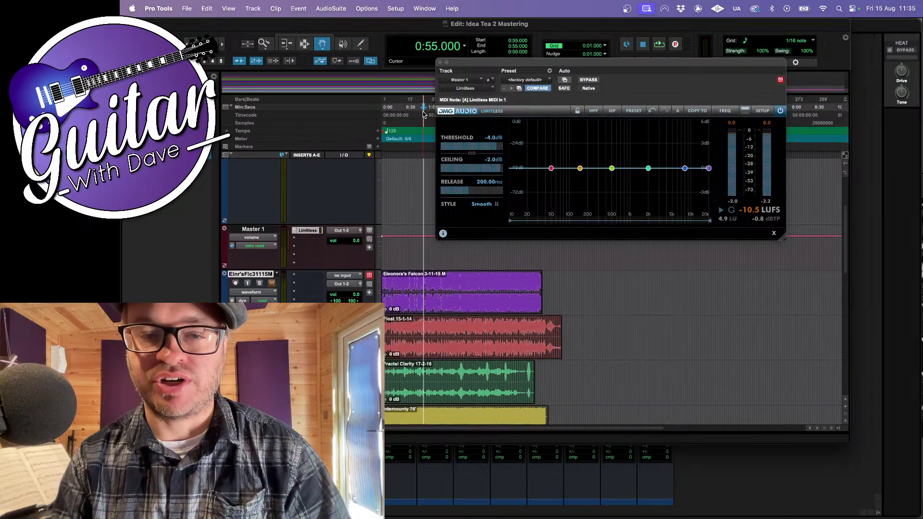
key("space")
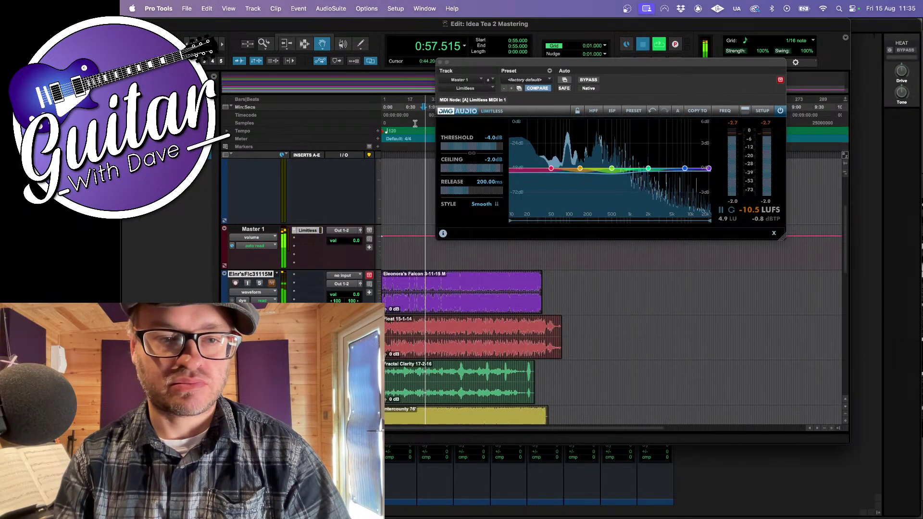
key("space")
left_click(388, 115)
key("space")
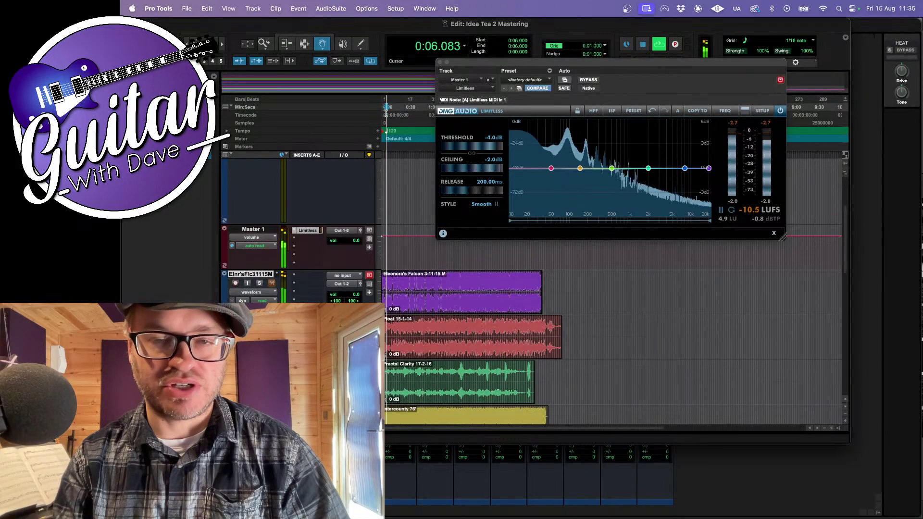
Lower the Limitless threshold to -5.9 dB for Float, reset its loudness measurement and stop playback
left_click_drag(558, 61, 671, 83)
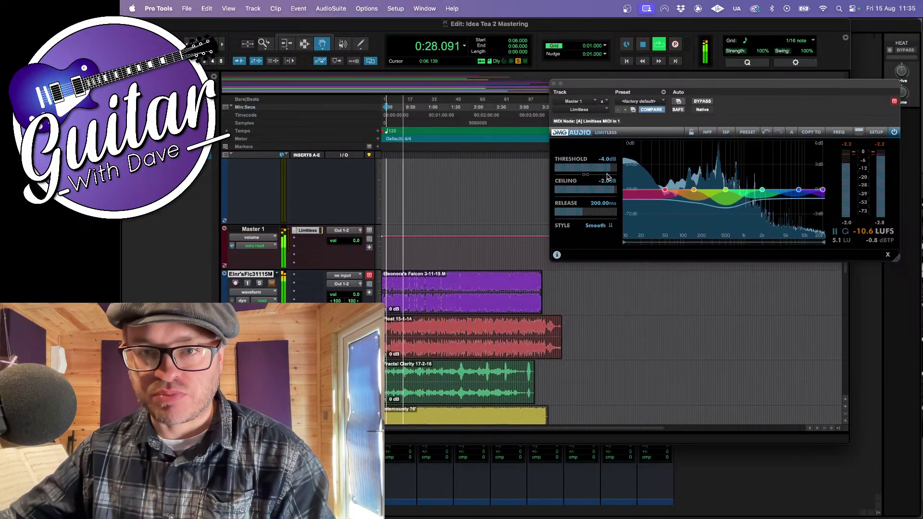
left_click_drag(604, 168, 599, 169)
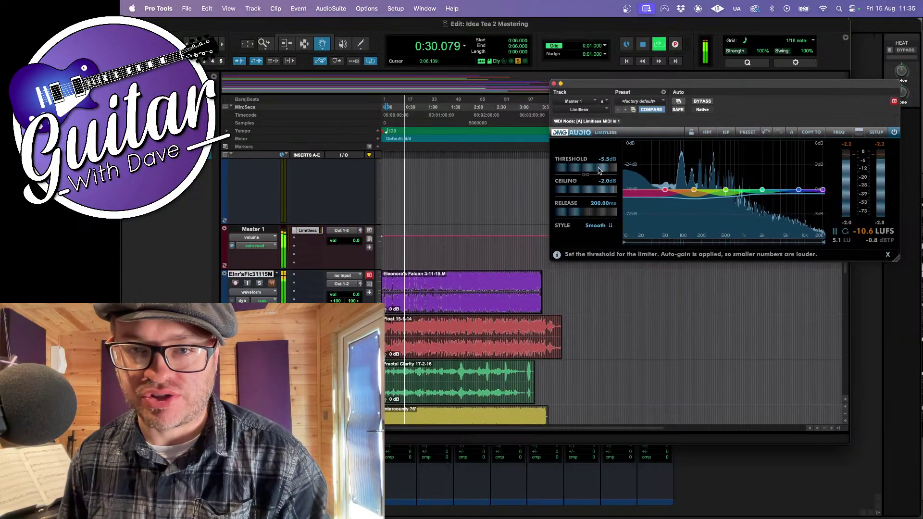
left_click(846, 232)
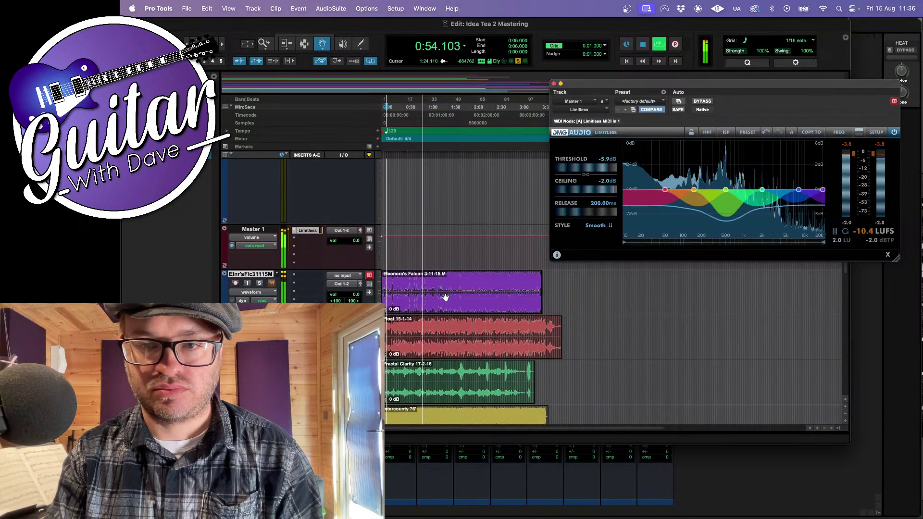
key("space")
Bounce the Float clip's range offline as a 24 Bit, 44.1 kHz WAV named Float
left_click(434, 336)
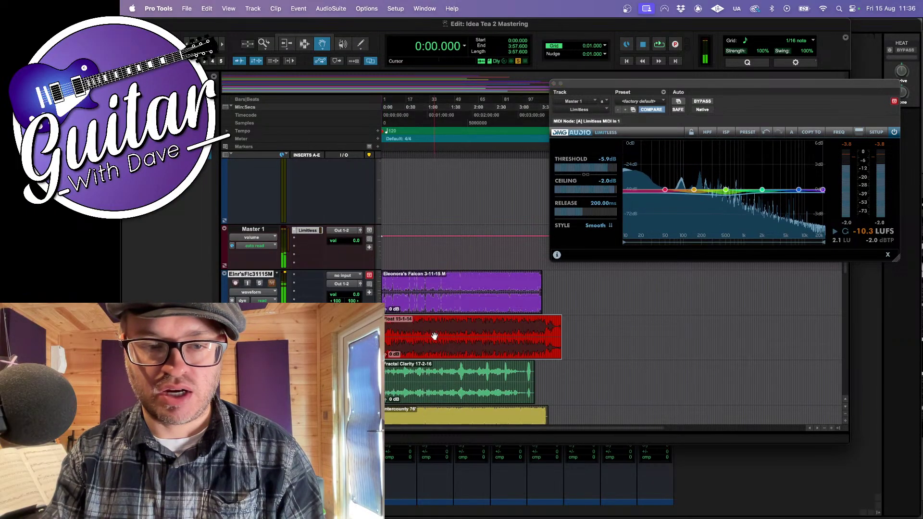
key("super+alt+b")
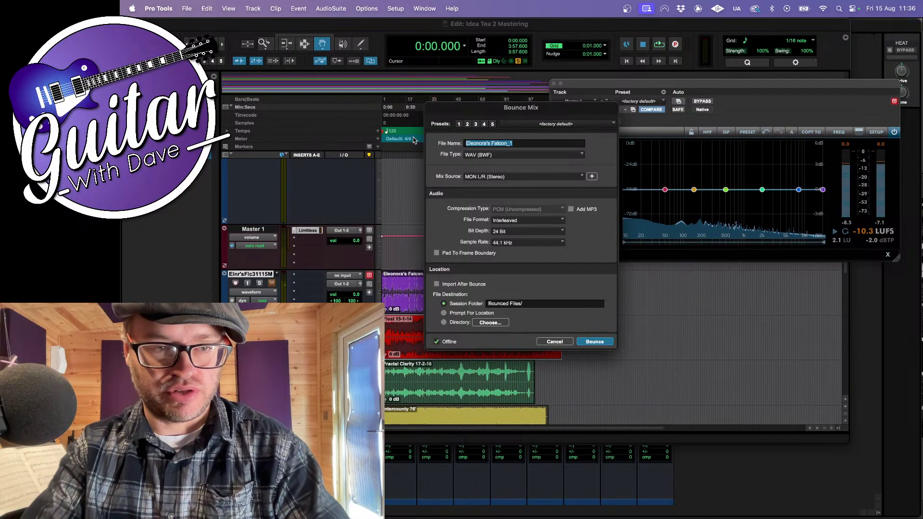
type("Float")
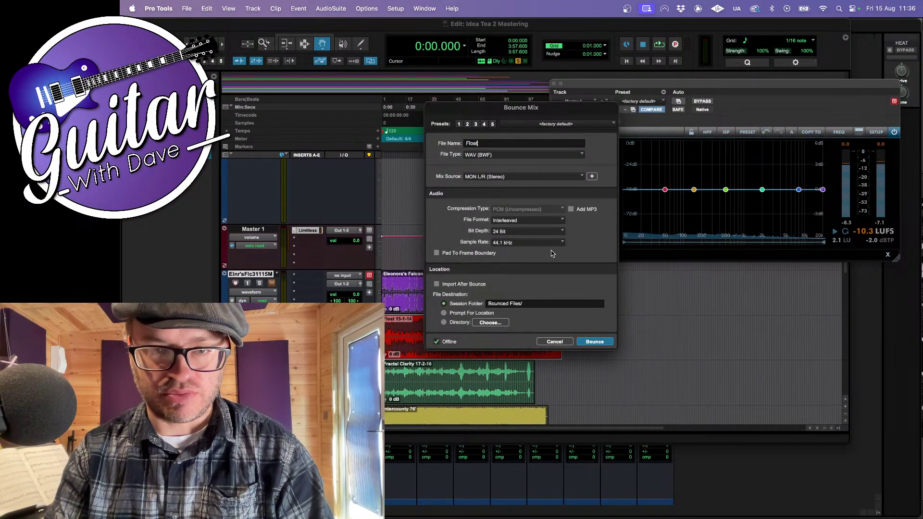
left_click(505, 232)
left_click(449, 218)
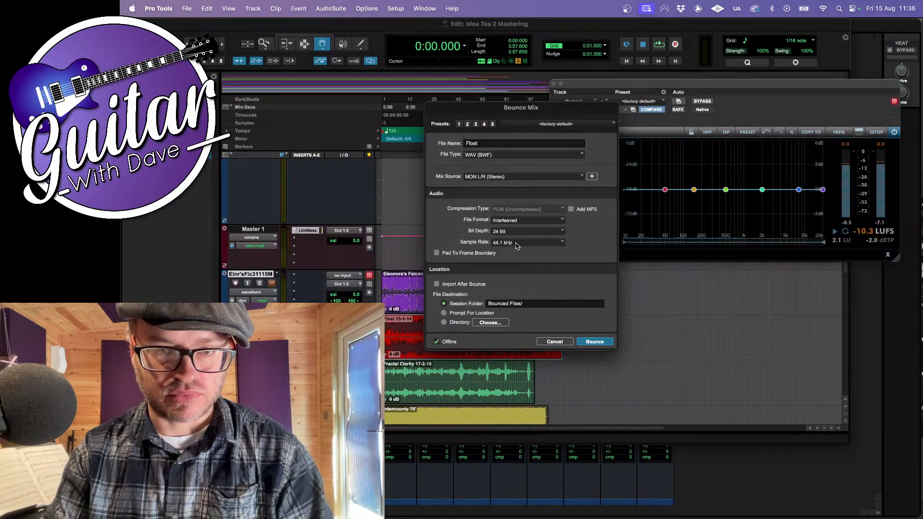
left_click(595, 342)
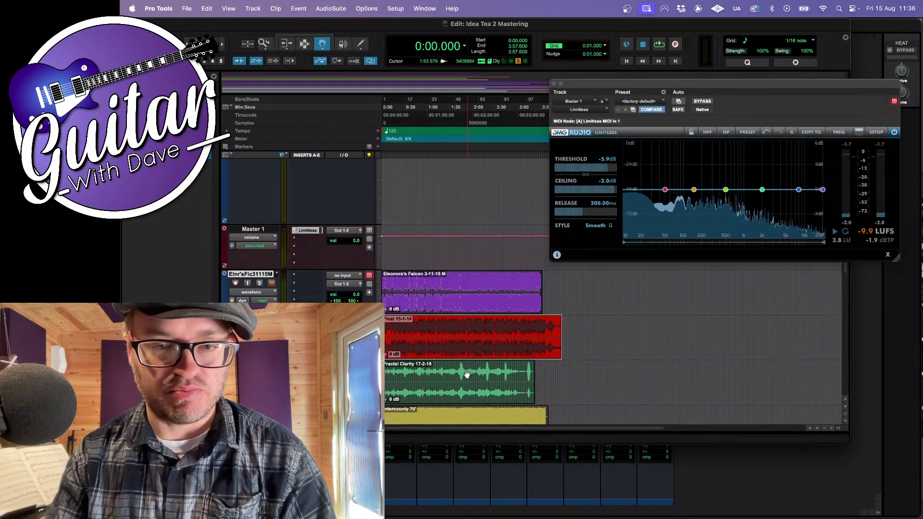
Switch the solo from the Float track to the Fractal Clarity track
scroll(467, 374, "down", 4)
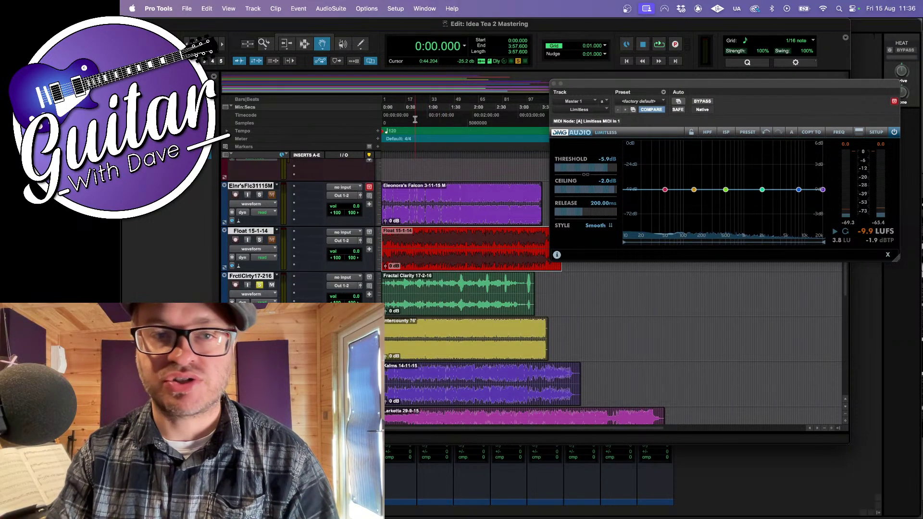
Play the Fractal Clarity clip from its start, lower the Limitless threshold to -7.2 dB and reset the loudness measurement
left_click(456, 304)
key("space")
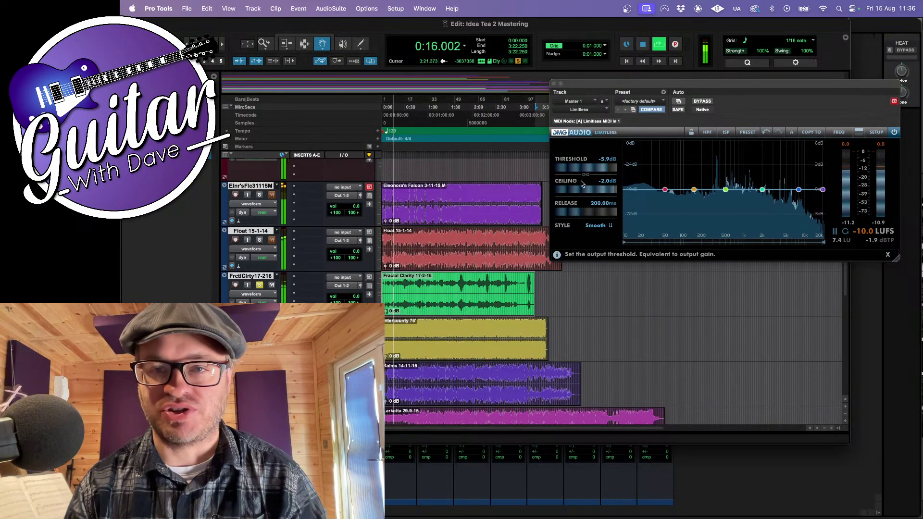
mouse_move(727, 191)
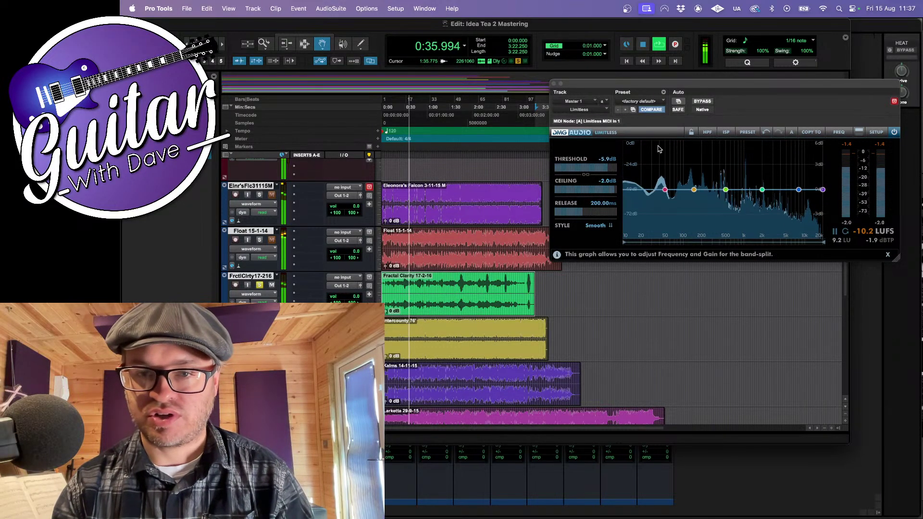
left_click_drag(599, 171, 597, 170)
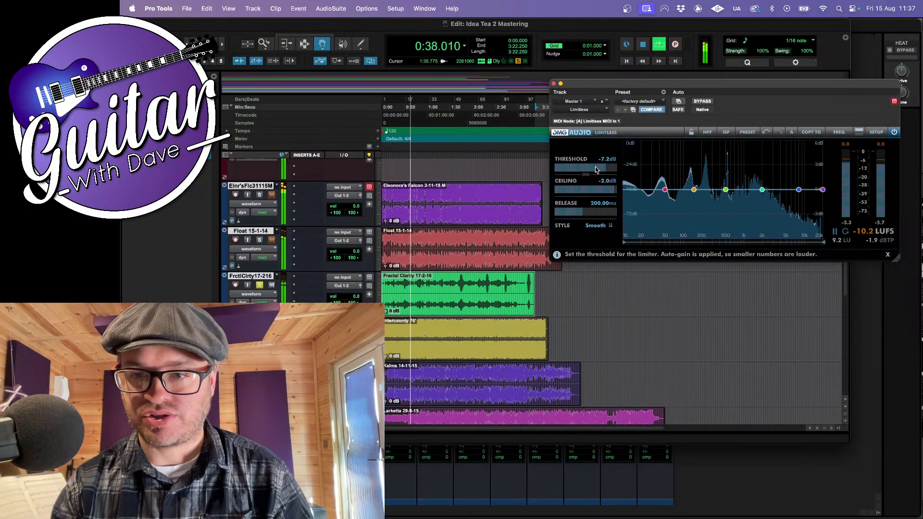
left_click(845, 232)
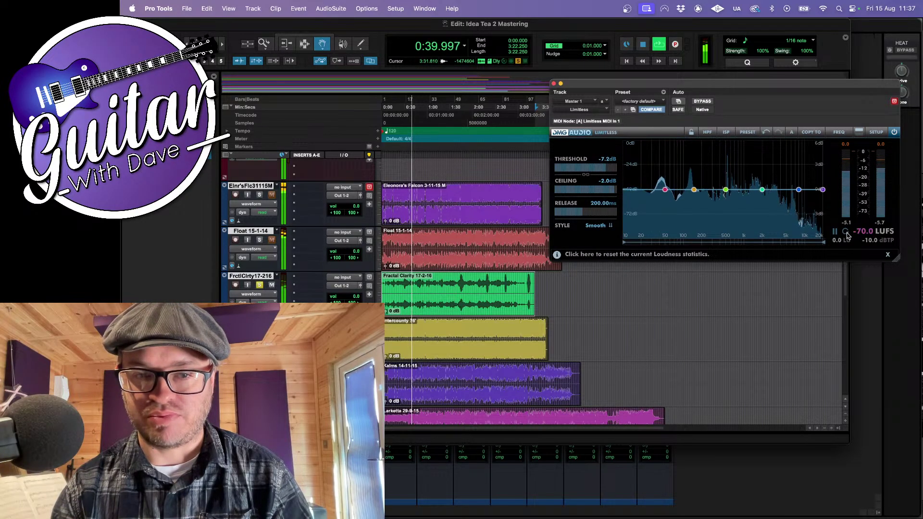
Audition Fractal Clarity from 1:48 and again from 1:38, then set the Limitless threshold to -7.7 dB and reset the loudness measurement
left_click(468, 108)
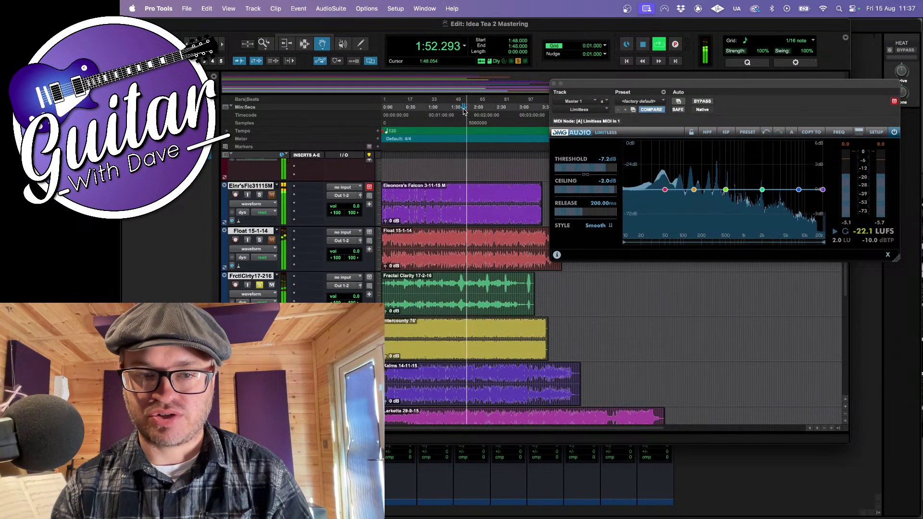
left_click(465, 108)
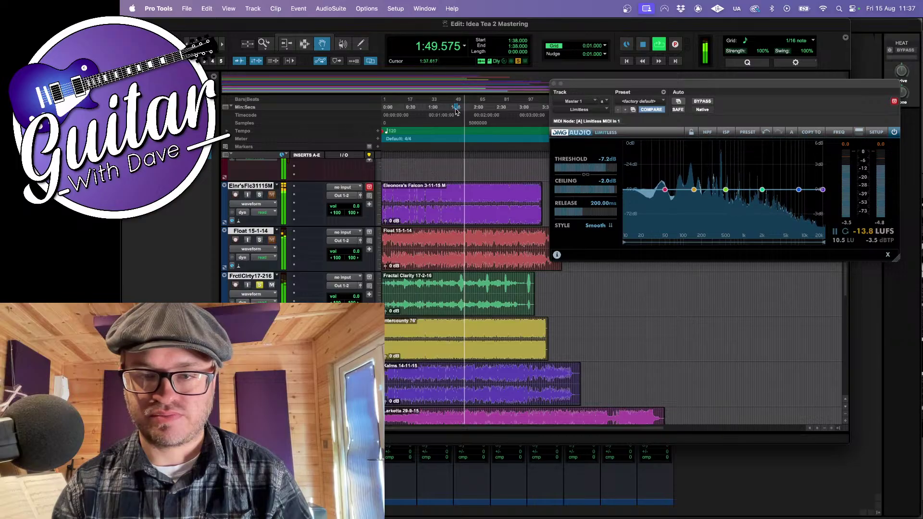
left_click(457, 109)
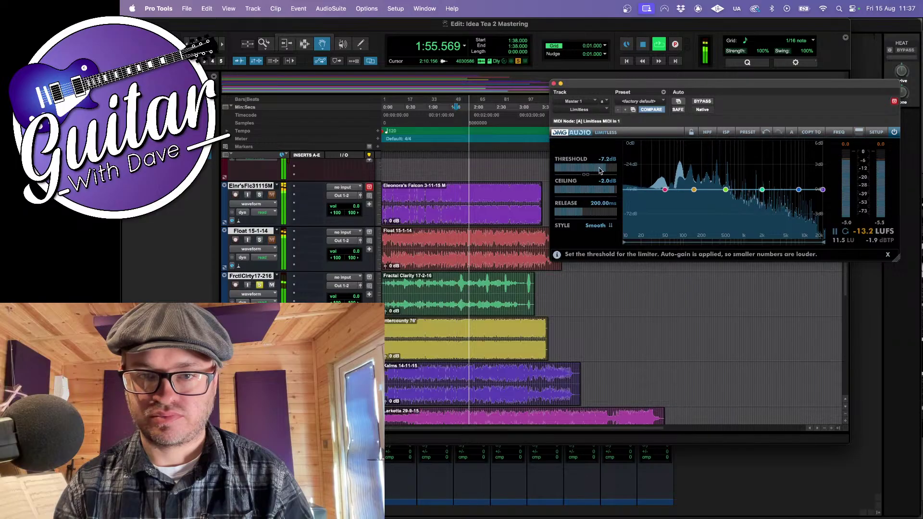
left_click_drag(599, 170, 597, 171)
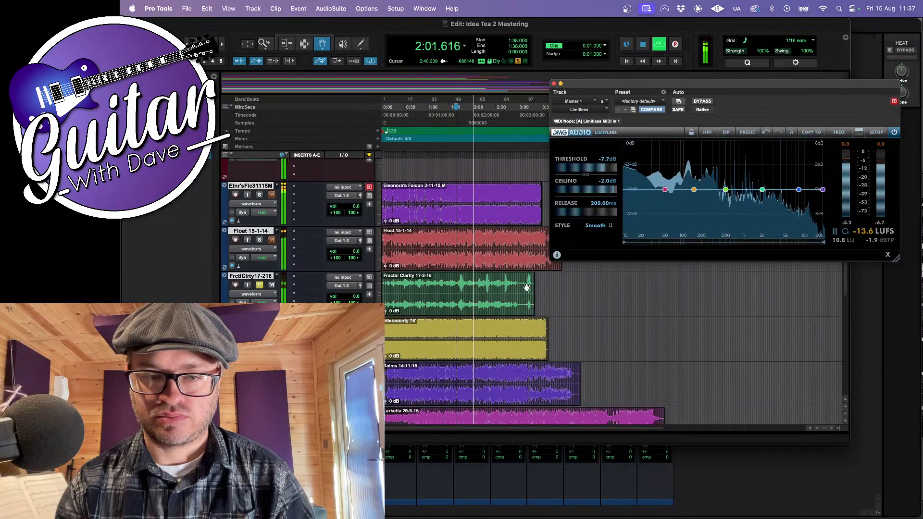
left_click(846, 232)
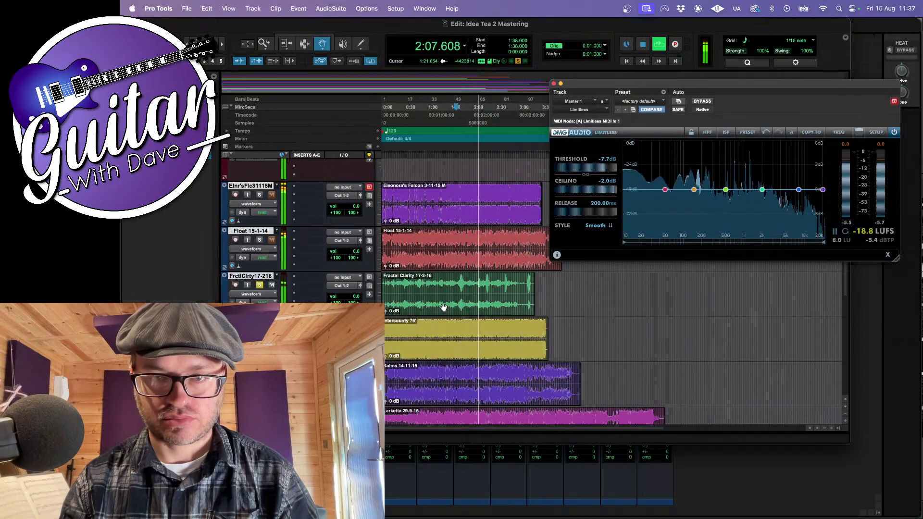
Stop playback and bounce the Fractal Clarity clip's range offline as a 24 Bit, 44.1 kHz WAV named Fractal Clarity
left_click(463, 296)
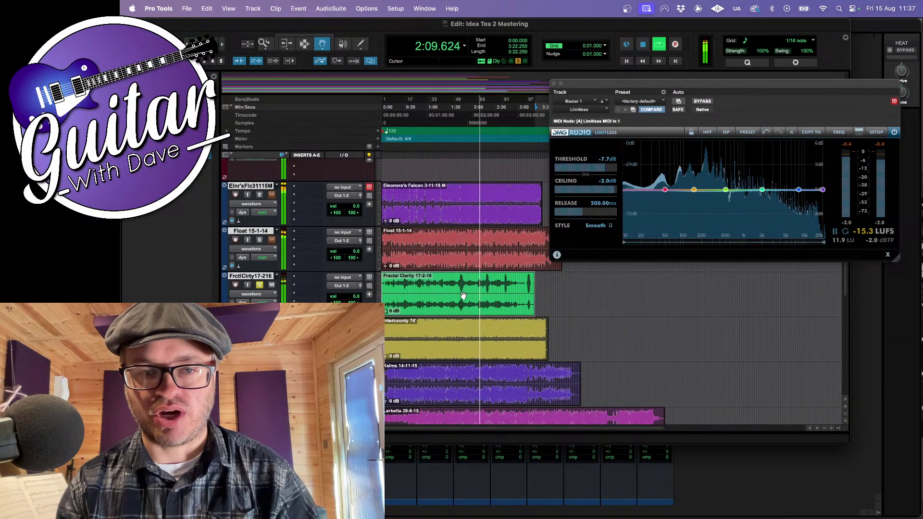
key("space")
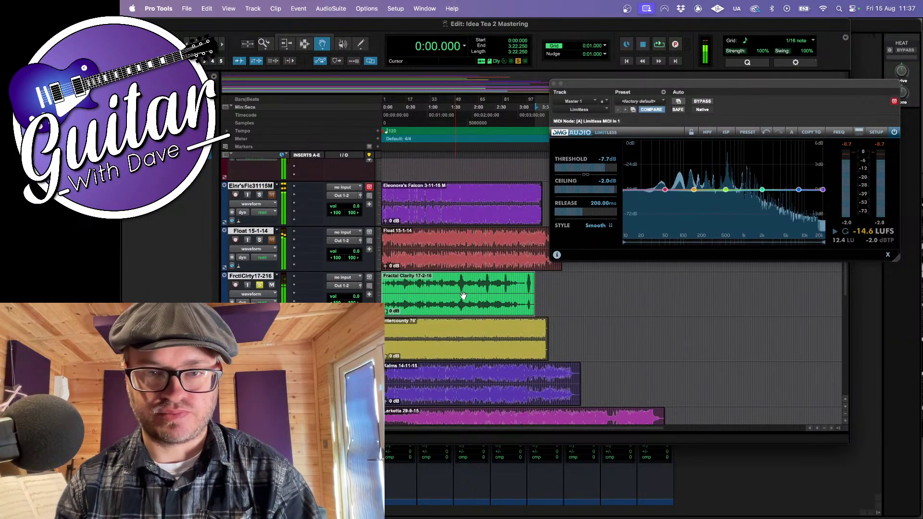
key("alt+super+b")
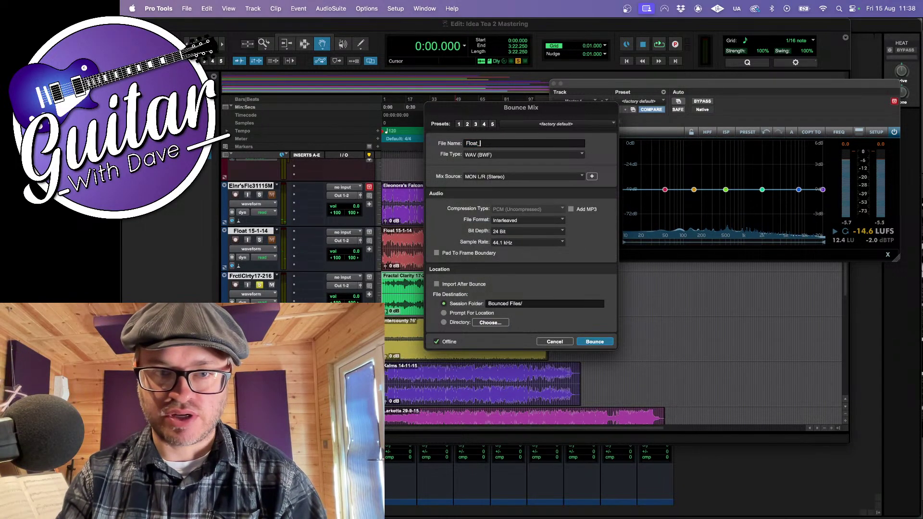
left_click_drag(494, 105, 529, 142)
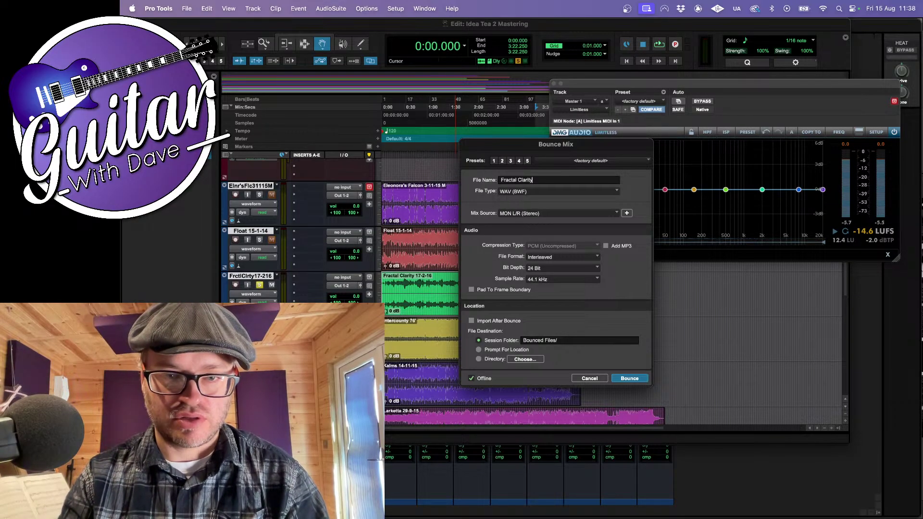
key("Return")
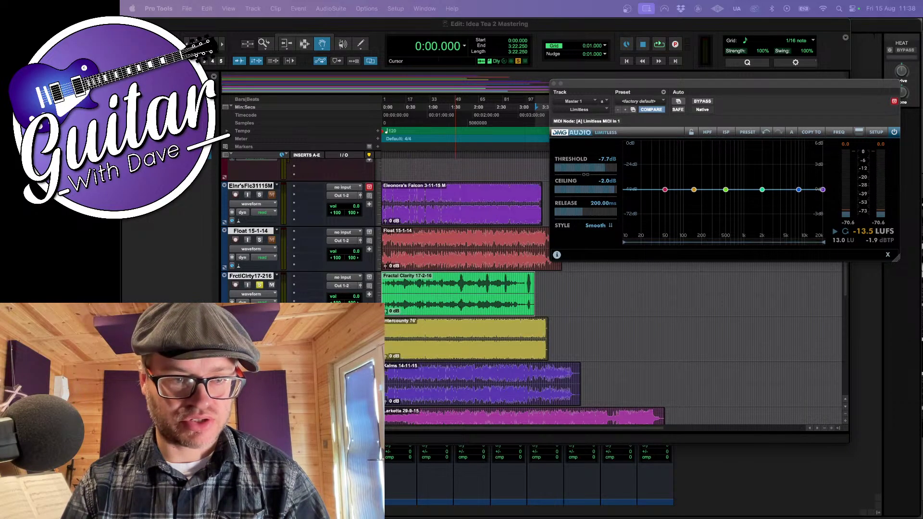
Switch the solo to the Intercounty 76' track and play its selected clip from the start
scroll(475, 396, "down", 3)
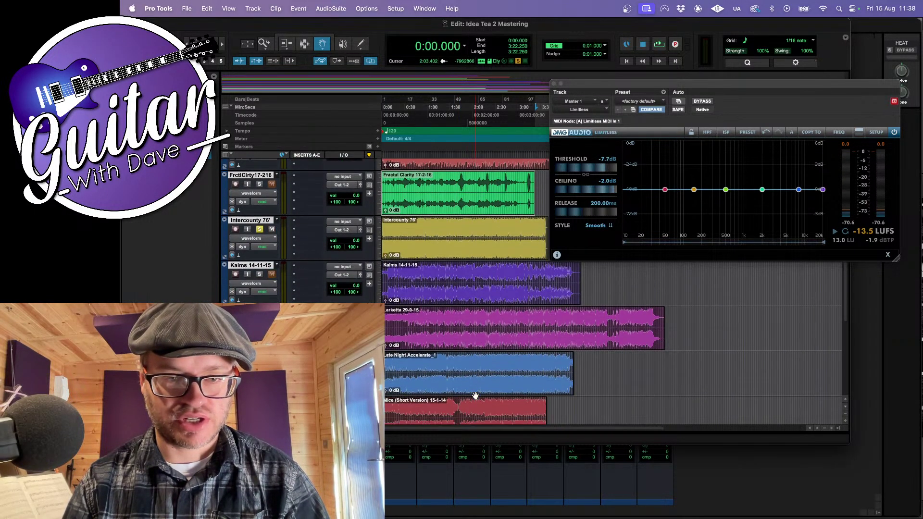
scroll(475, 395, "up", 2)
left_click(449, 323)
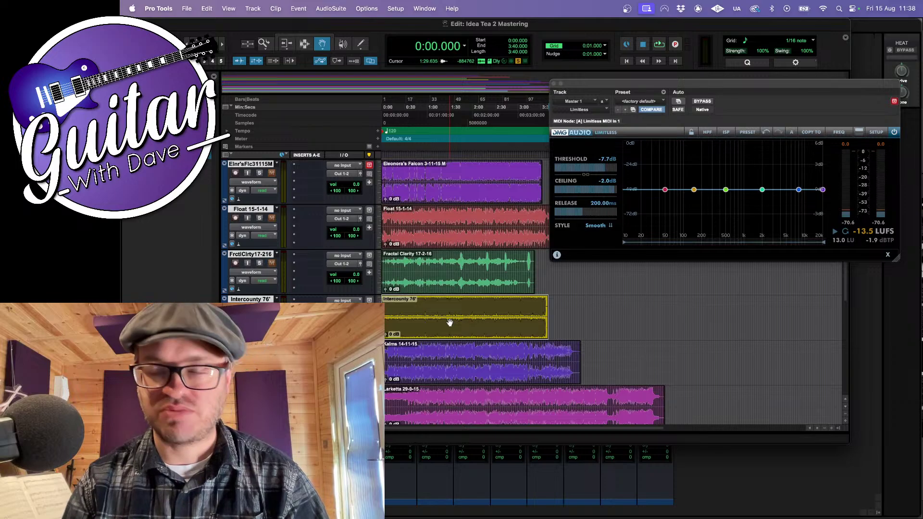
key("space")
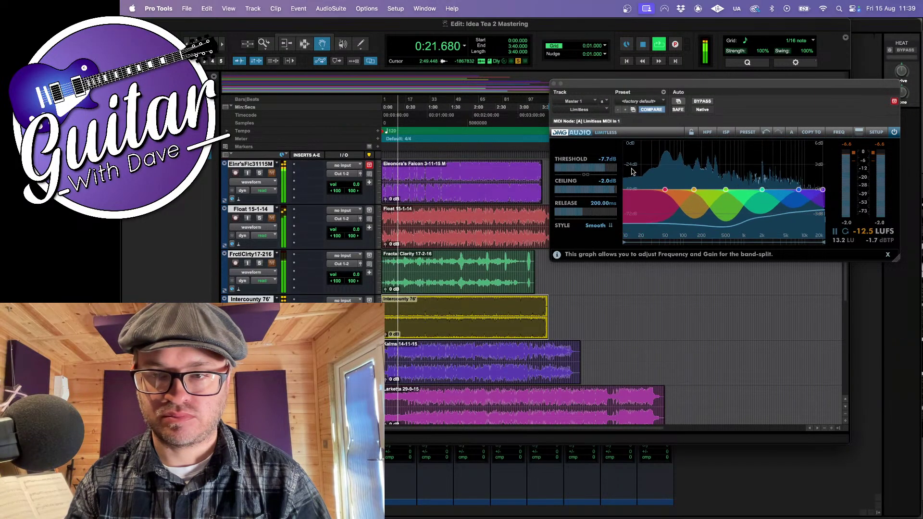
Raise the Limitless threshold in stages to -2.6 dB for Intercounty 76', resetting the loudness measurement between changes and keeping its unit as LUFS
left_click(845, 231)
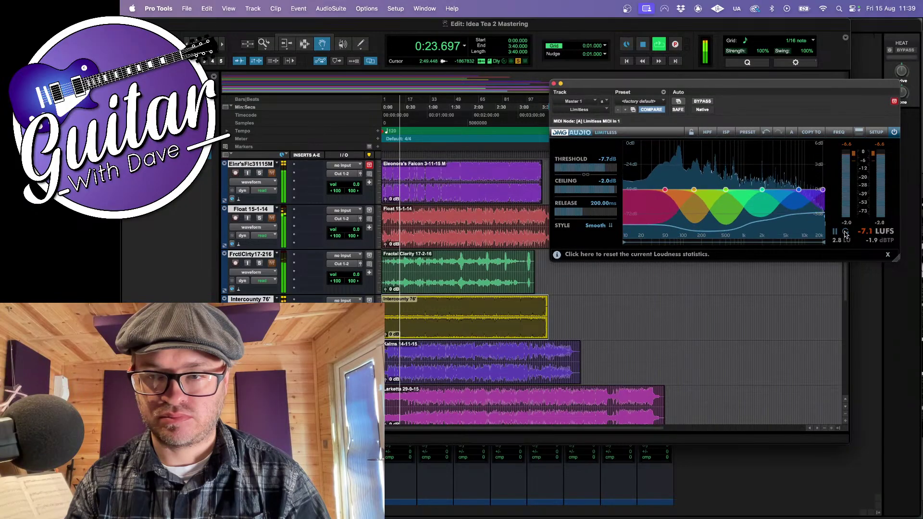
left_click(611, 168)
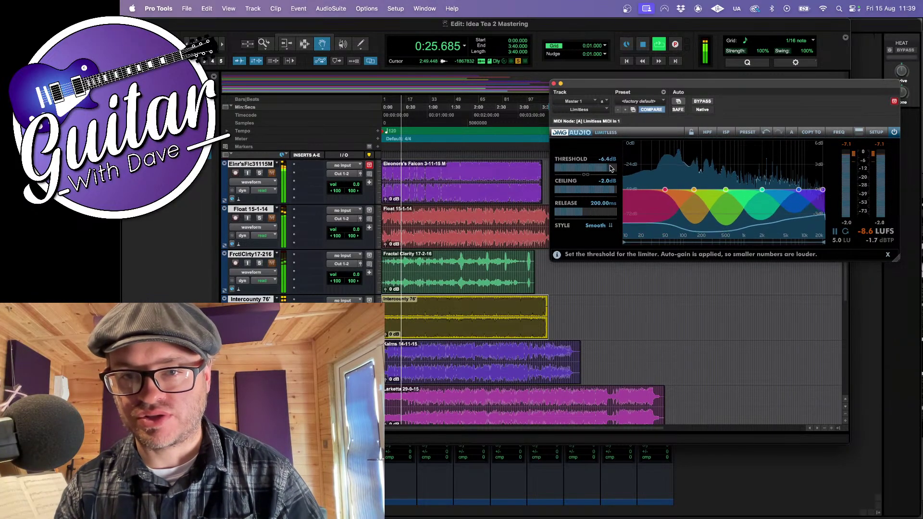
left_click(846, 233)
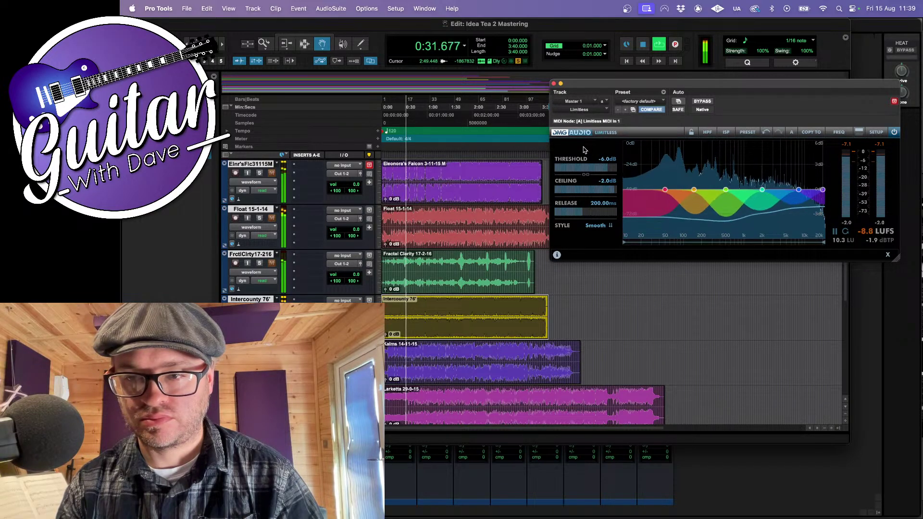
left_click_drag(599, 168, 611, 172)
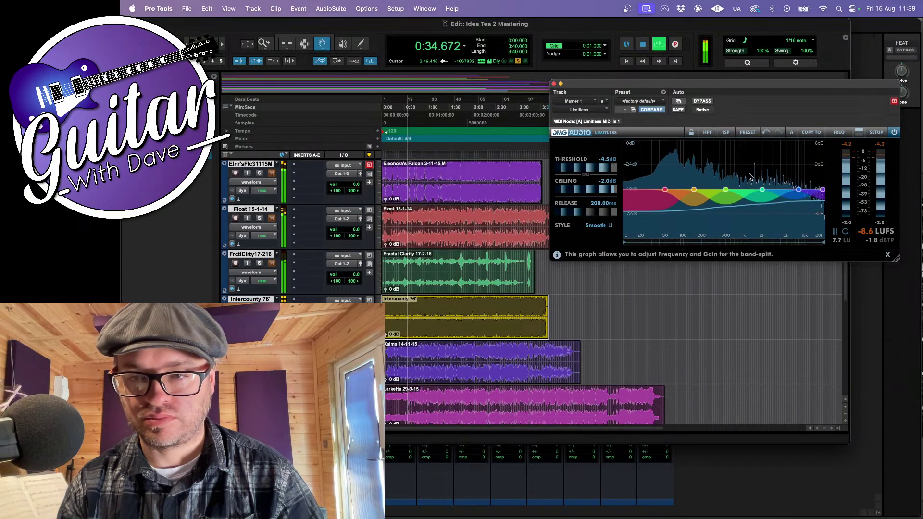
left_click(846, 233)
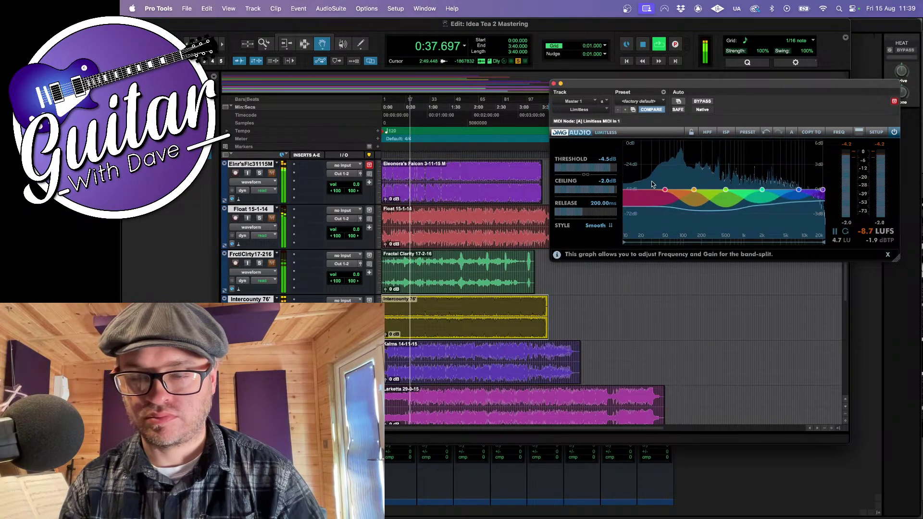
left_click_drag(614, 168, 616, 168)
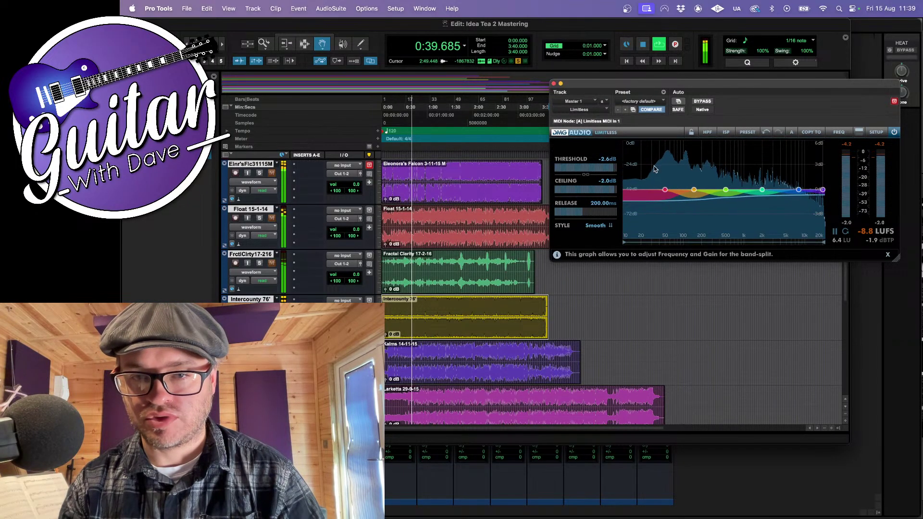
left_click(849, 235)
left_click(848, 234)
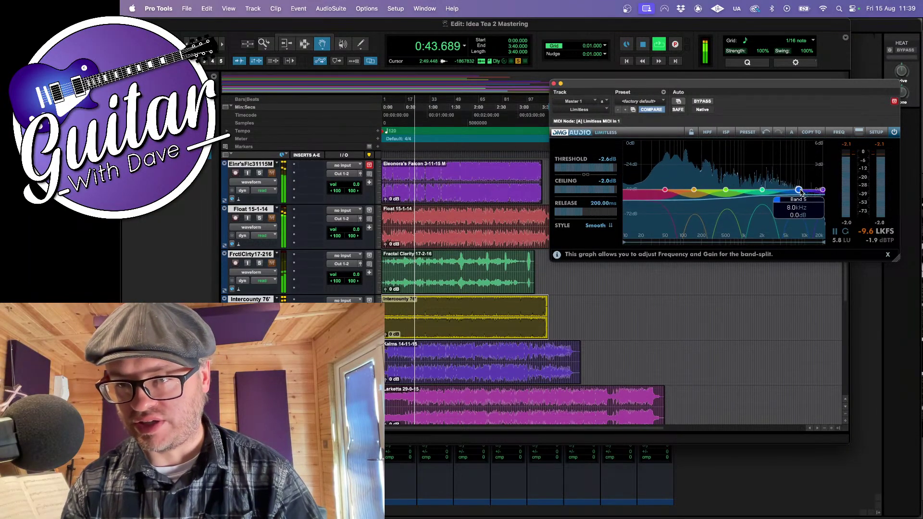
left_click(883, 235)
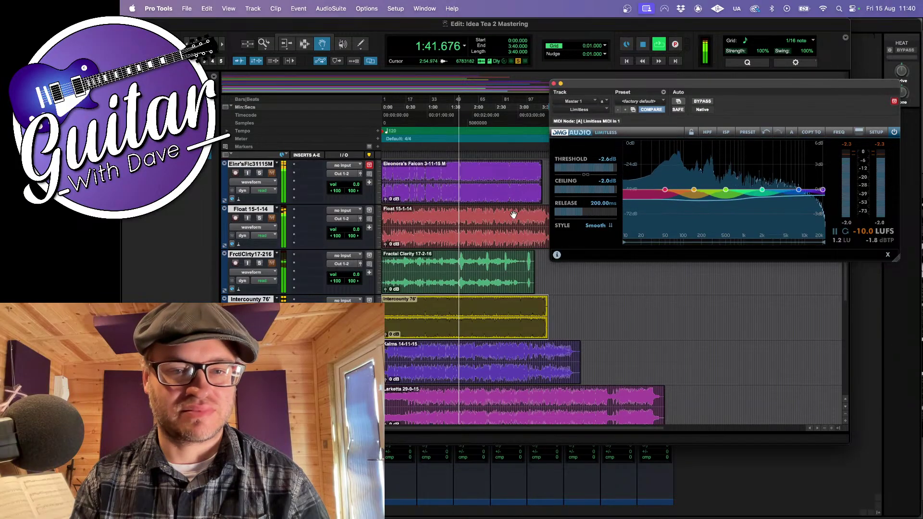
Stop playback and bounce the Intercounty 76' clip's range offline as a 24 Bit, 44.1 kHz WAV named Intercounty '76
key("space")
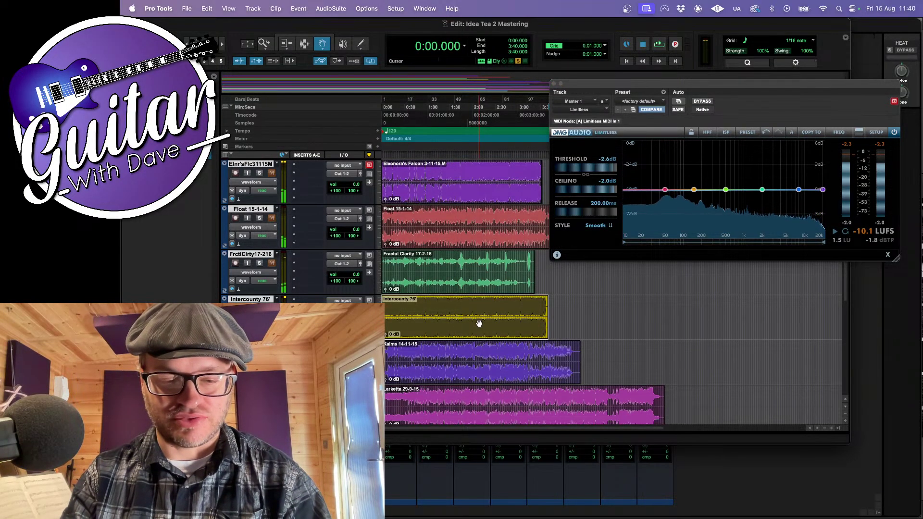
key("alt+super+b")
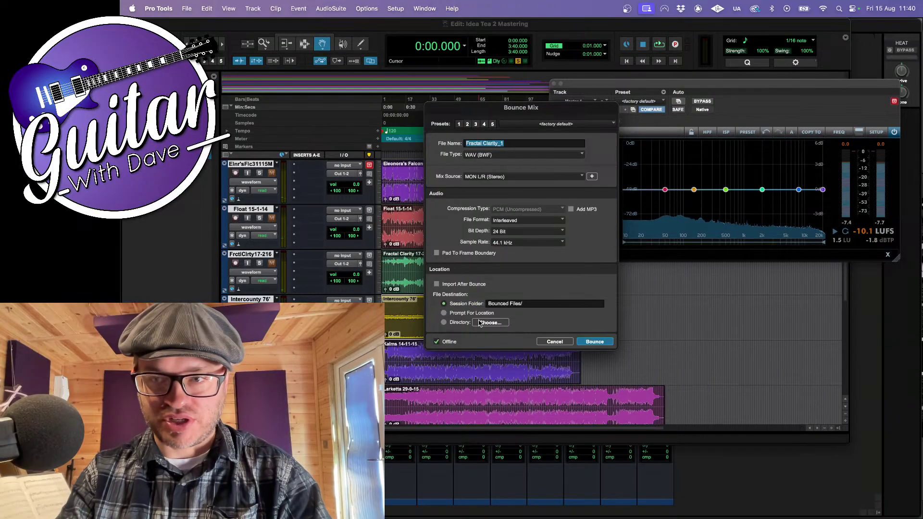
type("I")
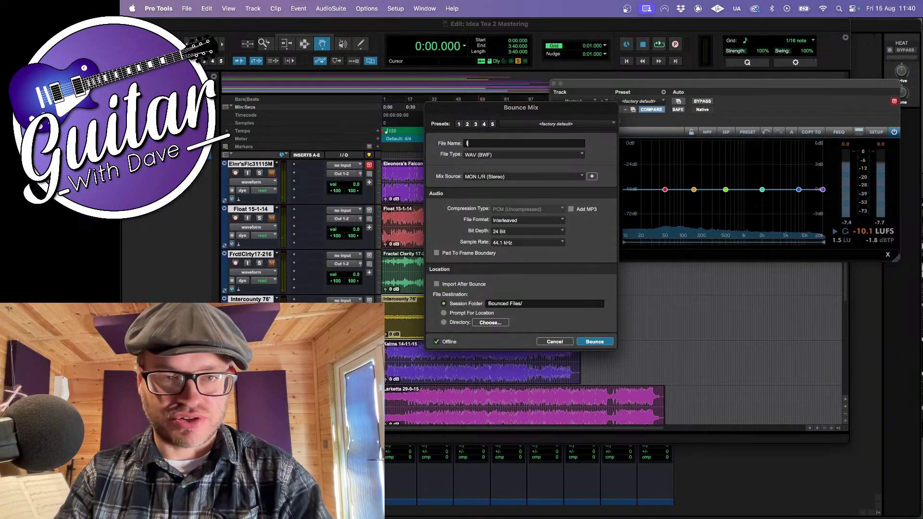
type("ntercounty '76")
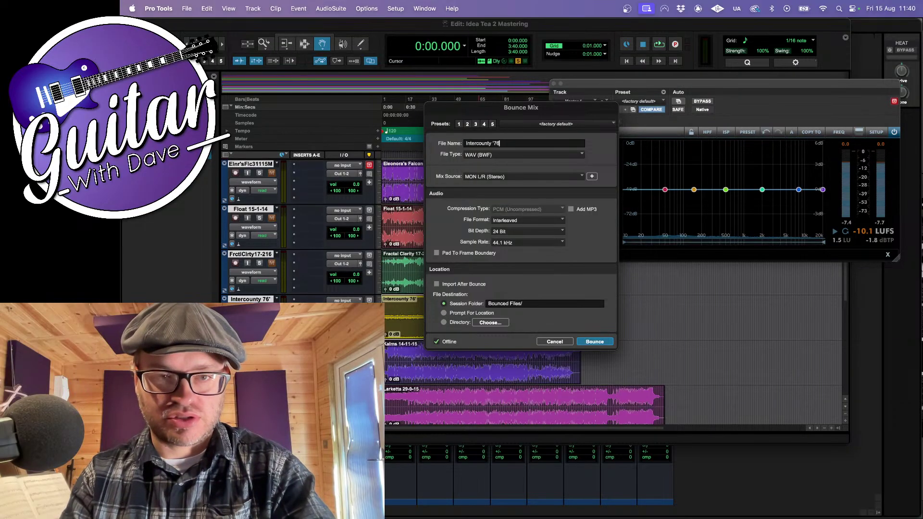
key("Return")
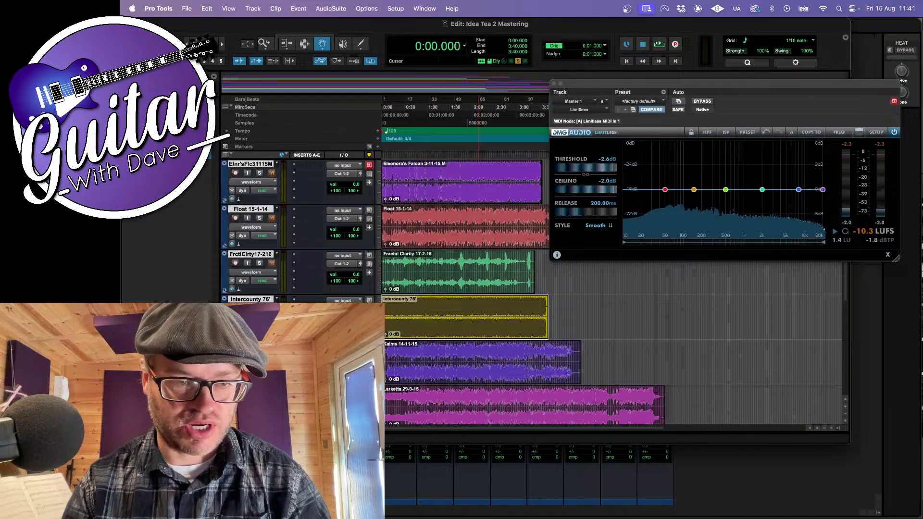
Start playback from 0:31 and switch the solo from the Intercounty 76' track to the Kalms track
left_click(406, 111)
key("space")
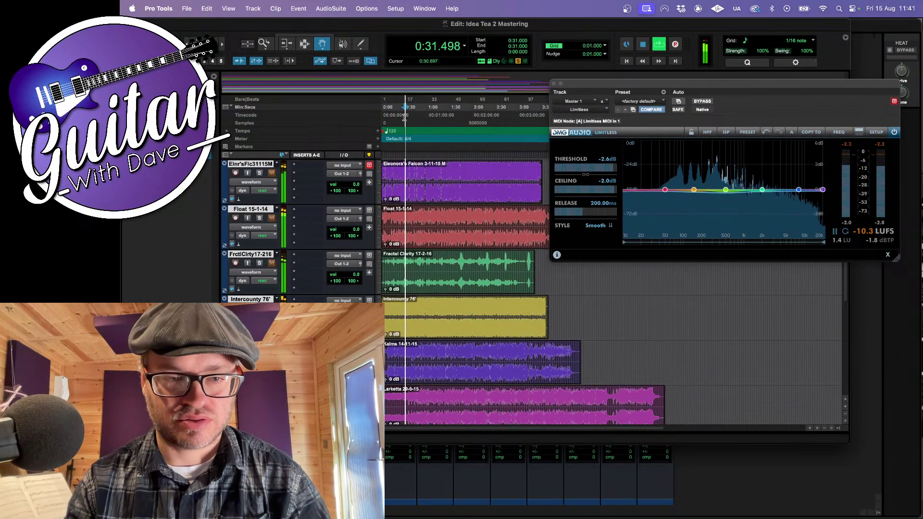
scroll(419, 342, "down", 3)
scroll(420, 342, "up", 1)
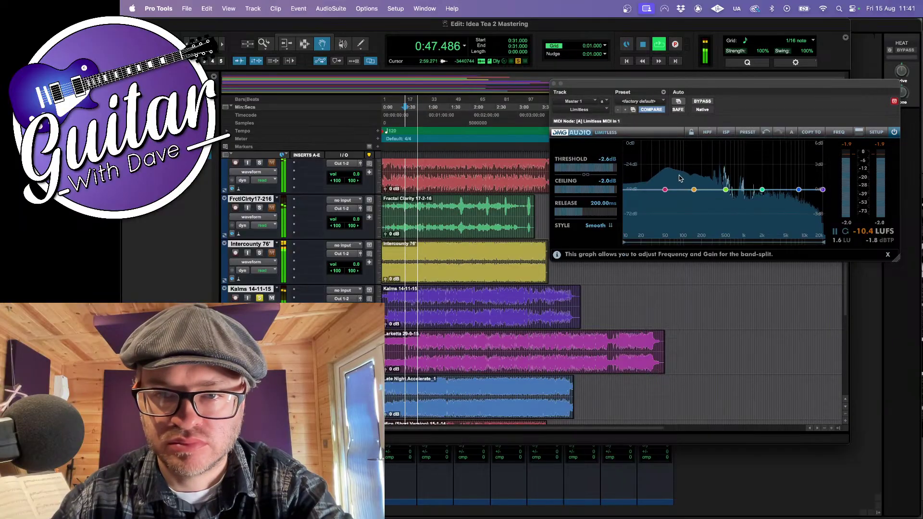
Lower the Limitless threshold to -8.0 dB for Kalms, resetting the loudness measurement before and after the change
left_click(844, 234)
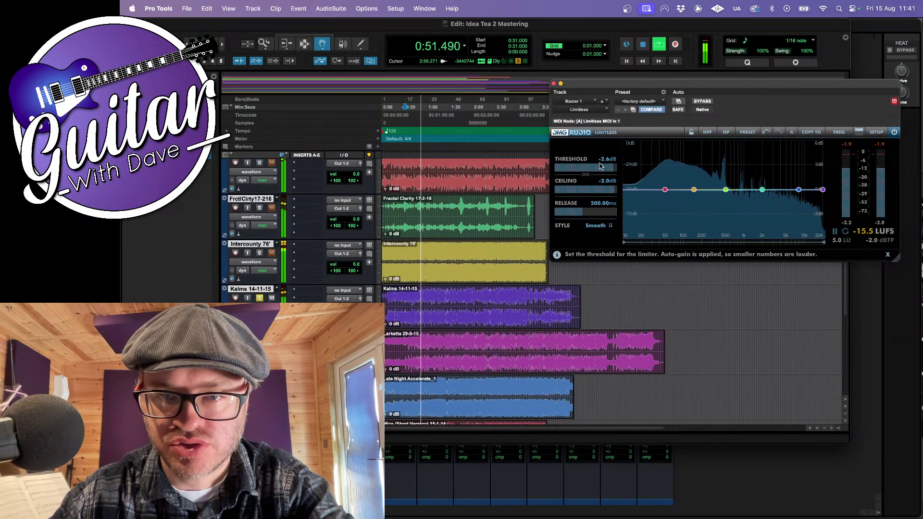
left_click_drag(605, 168, 583, 168)
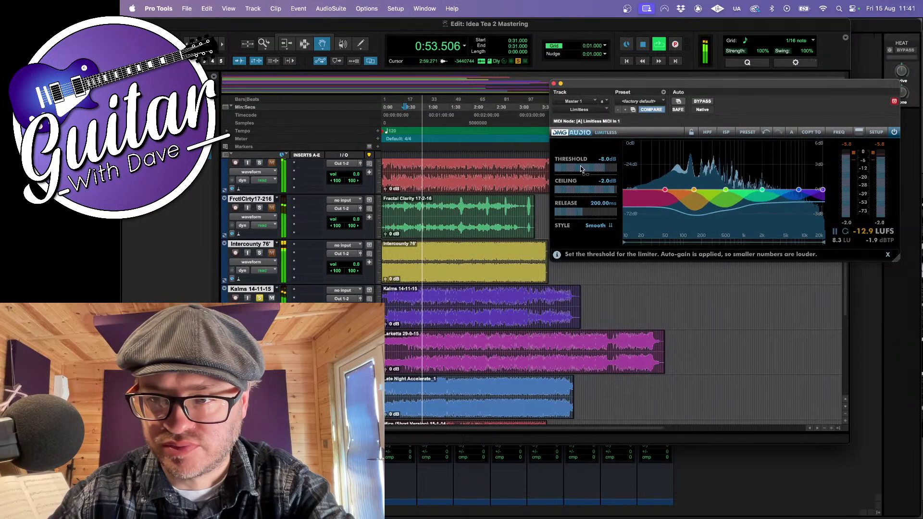
left_click(847, 232)
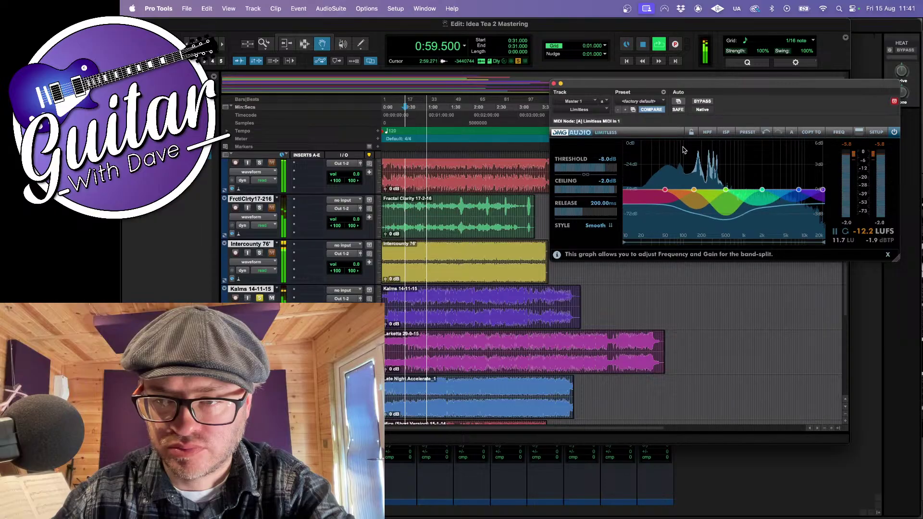
Lower the Limitless threshold to -11.6 dB for Kalms and raise it in stages to -5.9 dB, resetting the loudness measurement between changes
left_click_drag(601, 169, 585, 169)
left_click(845, 233)
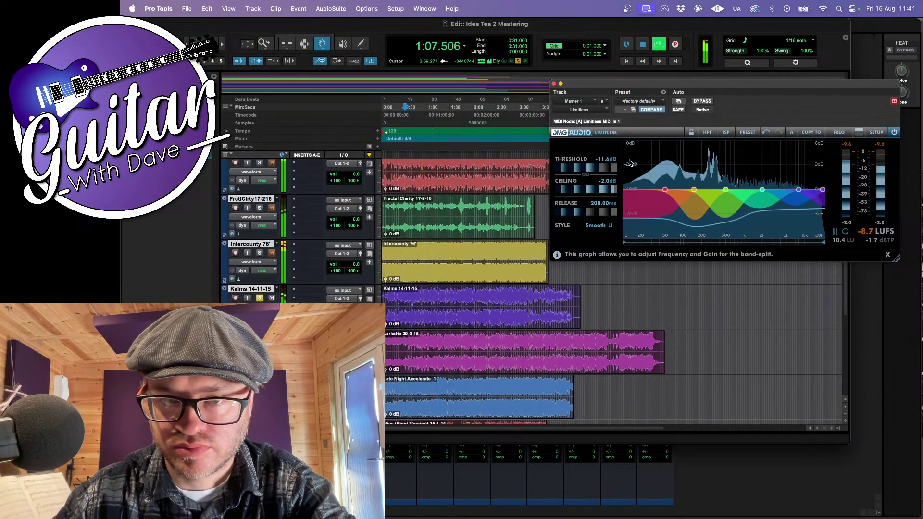
left_click_drag(596, 171, 601, 172)
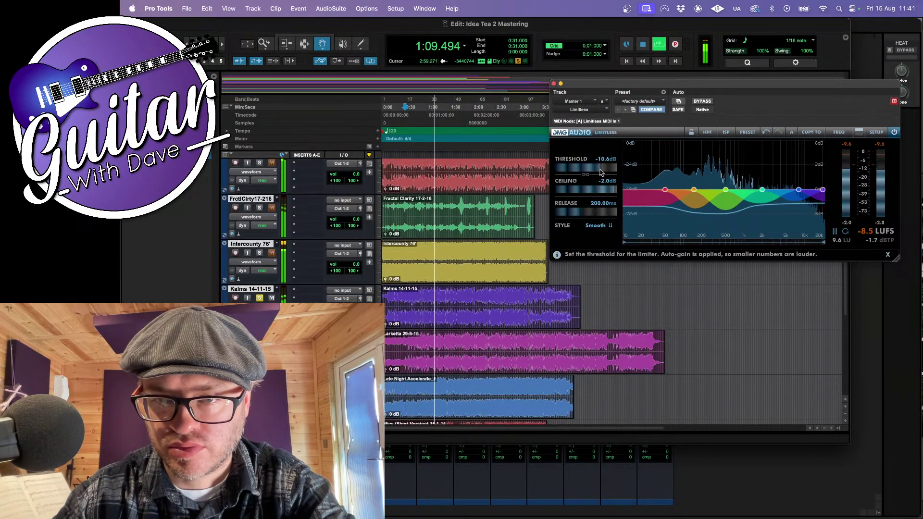
left_click(845, 233)
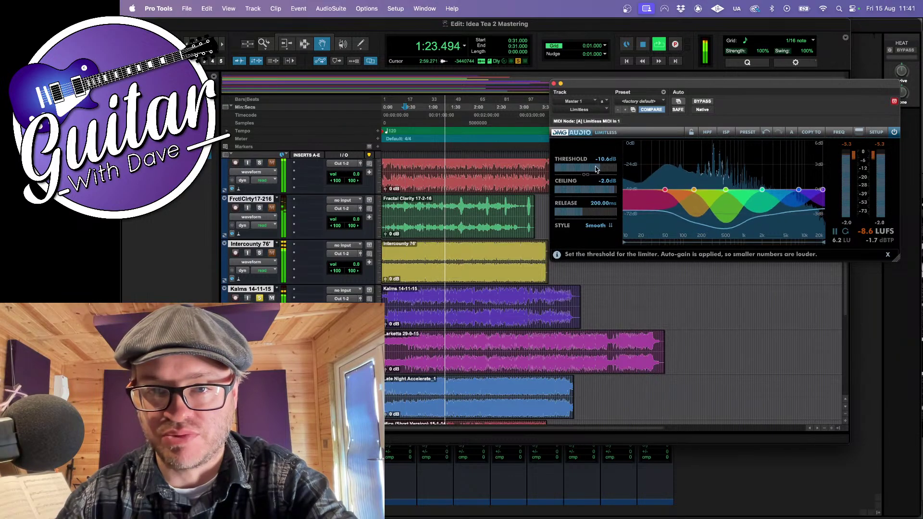
left_click_drag(596, 170, 601, 169)
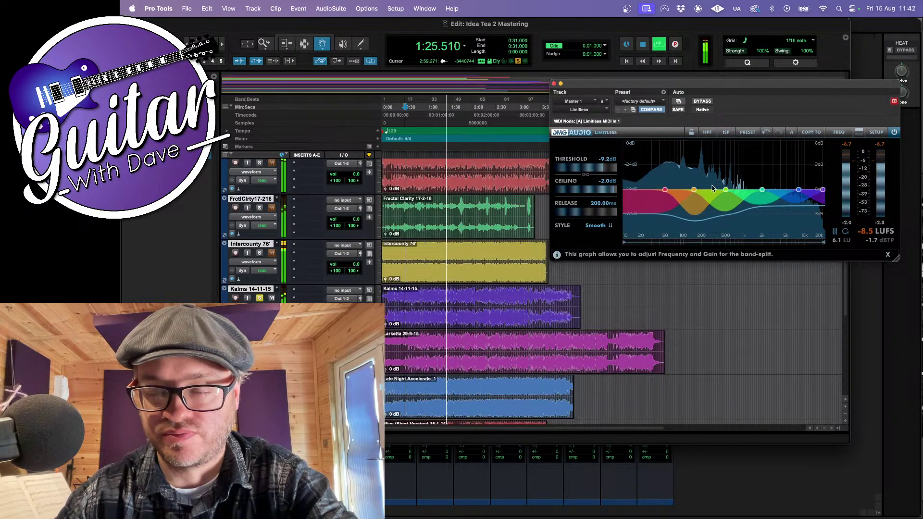
left_click(845, 231)
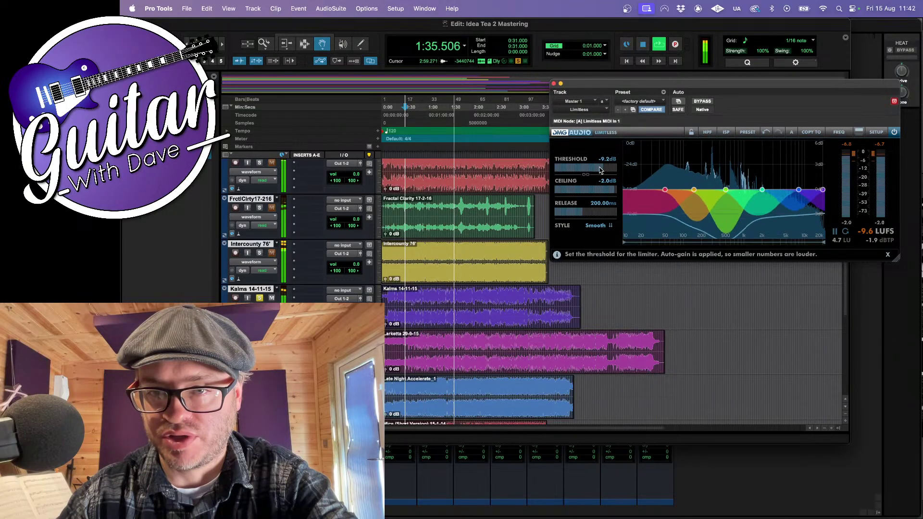
left_click_drag(600, 169, 604, 169)
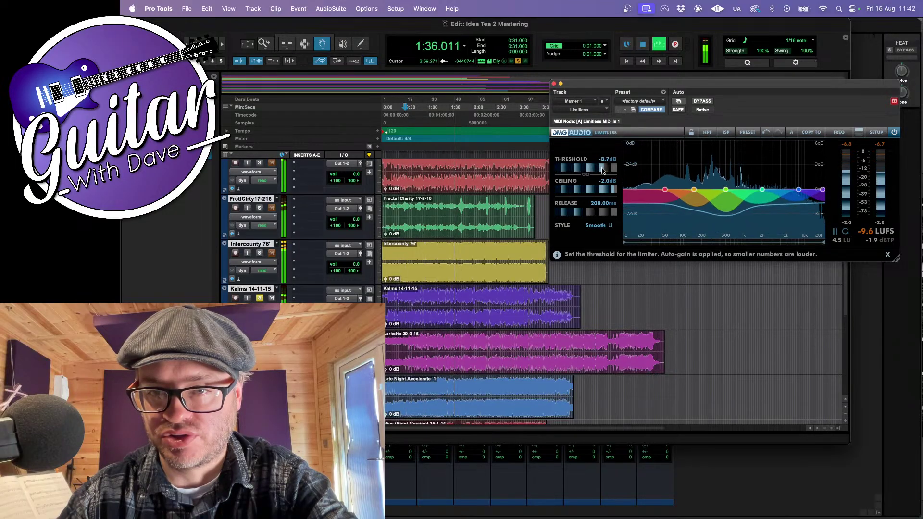
left_click(847, 233)
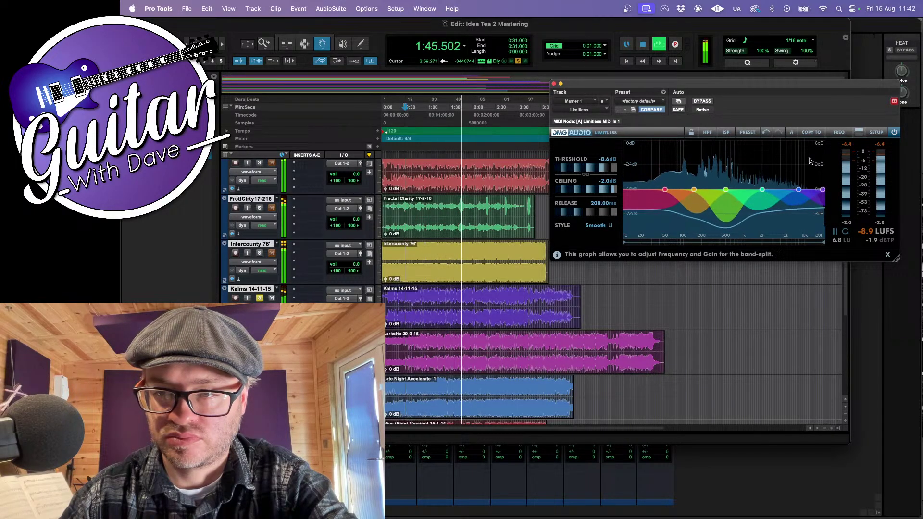
left_click_drag(592, 169, 595, 170)
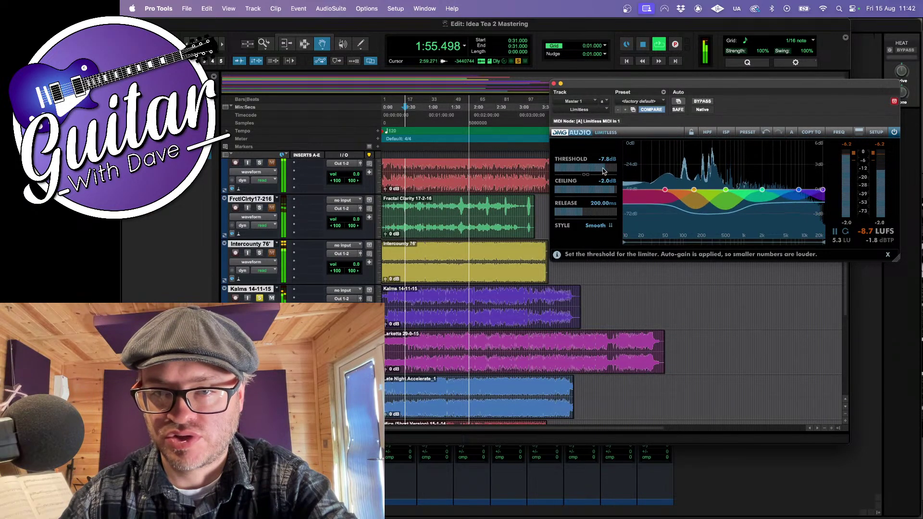
left_click(847, 234)
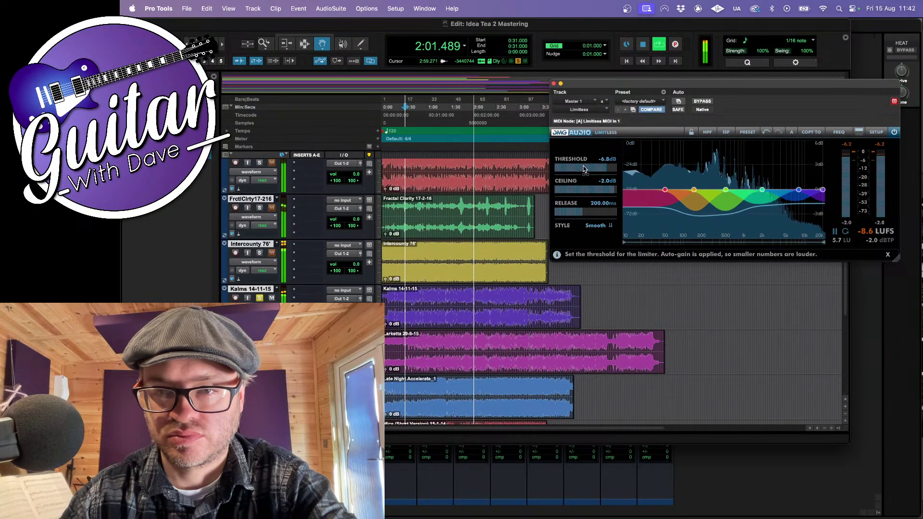
left_click_drag(584, 168, 596, 171)
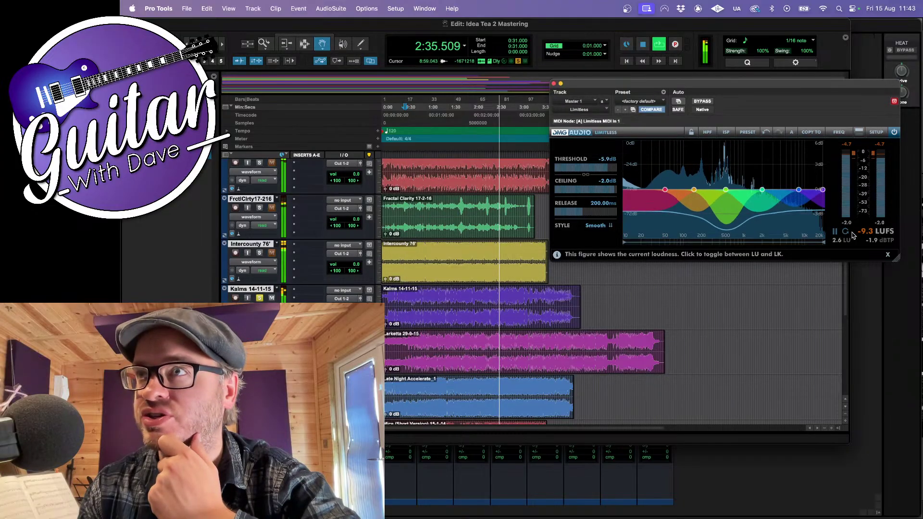
Bounce the Kalms clip's range offline as a 24 Bit, 44.1 kHz WAV named Kalms
left_click(482, 316)
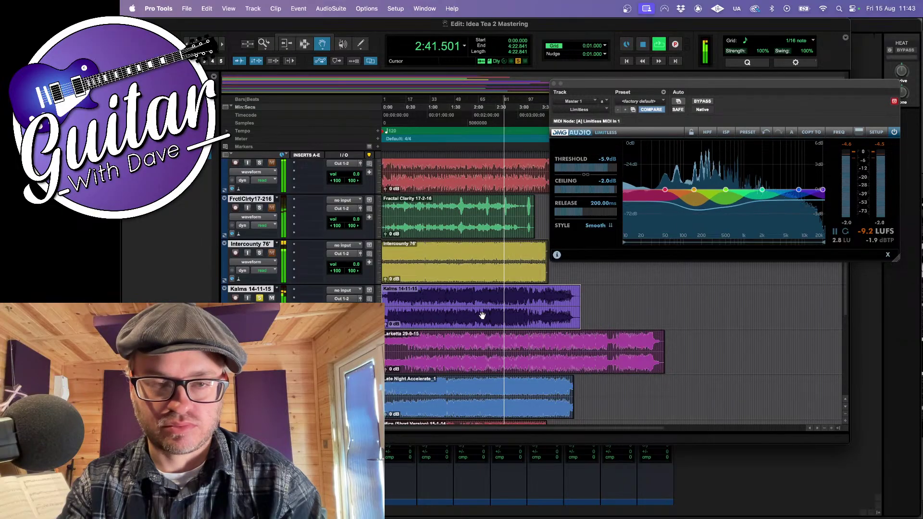
key("alt+super+b")
type("Karl")
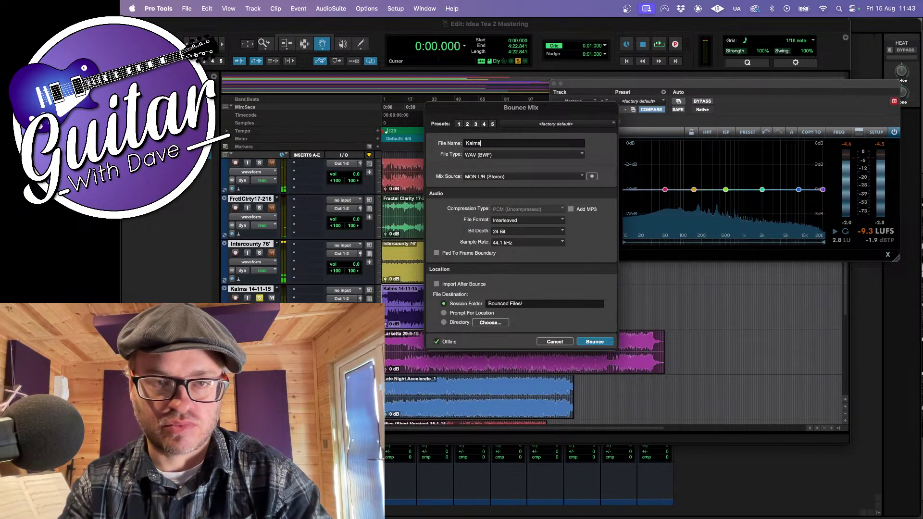
key("Return")
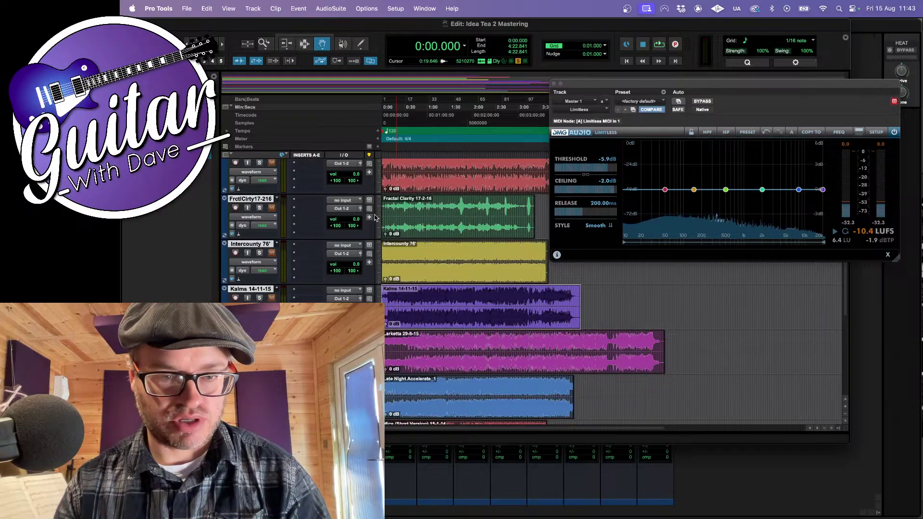
Audition the Larketta song from its start and at later points including 2:00, 3:15, 3:50, 4:33 and 5:22, checking the limiter's meters
key("space")
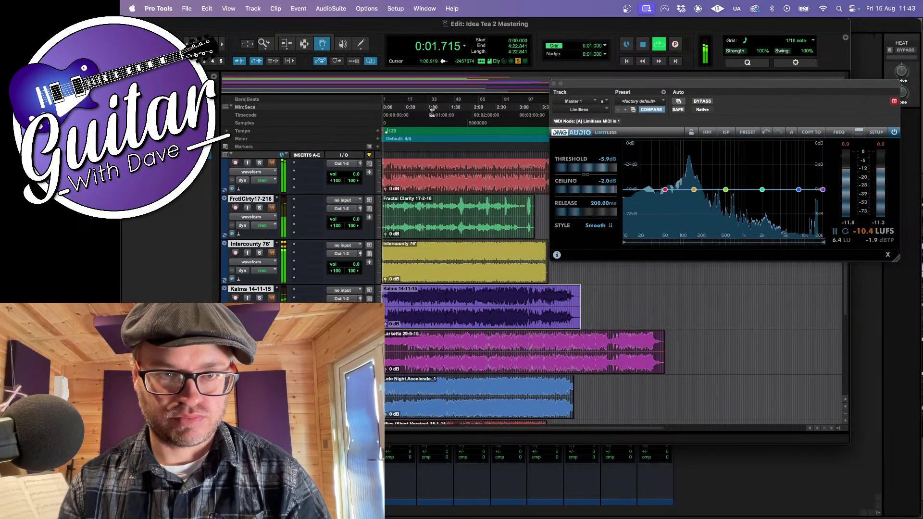
left_click(418, 116)
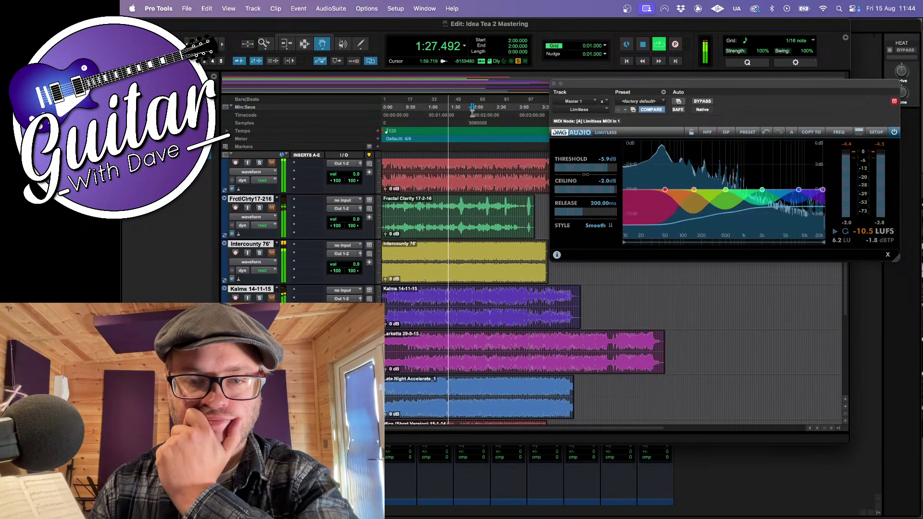
left_click(472, 106)
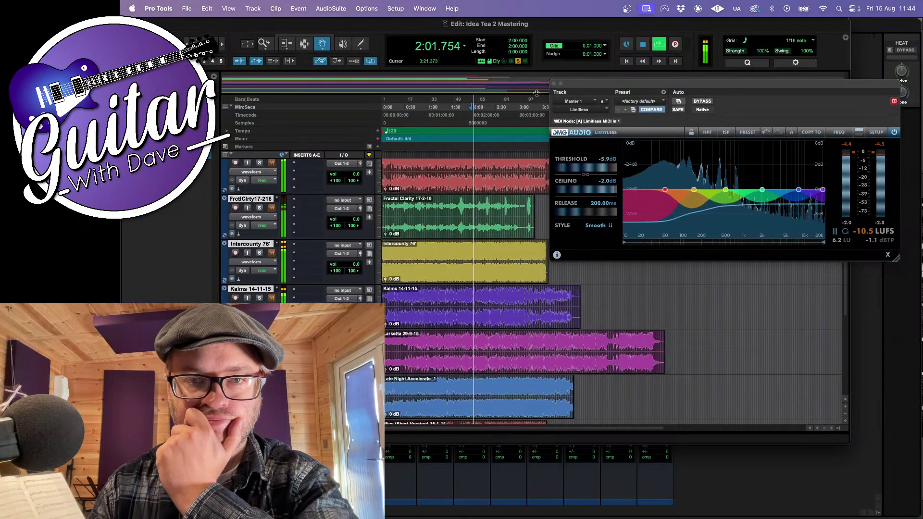
left_click(531, 107)
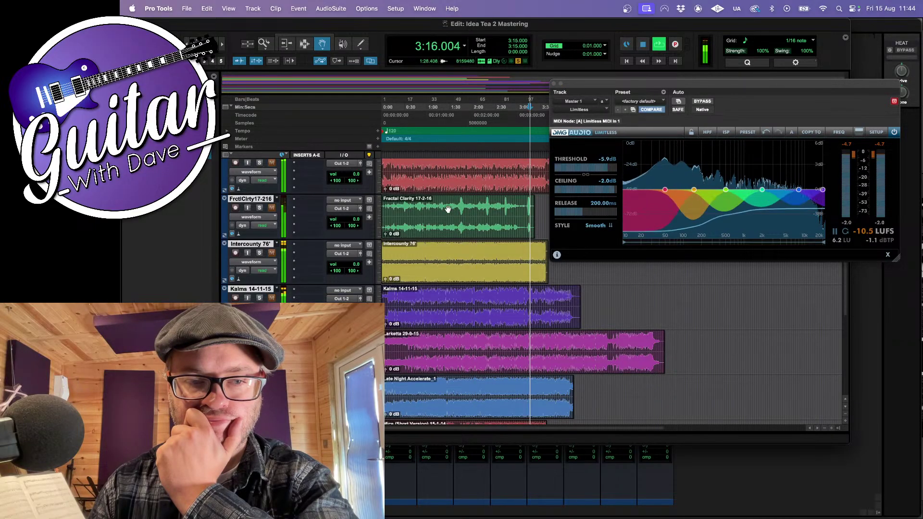
scroll(450, 276, "up", 1)
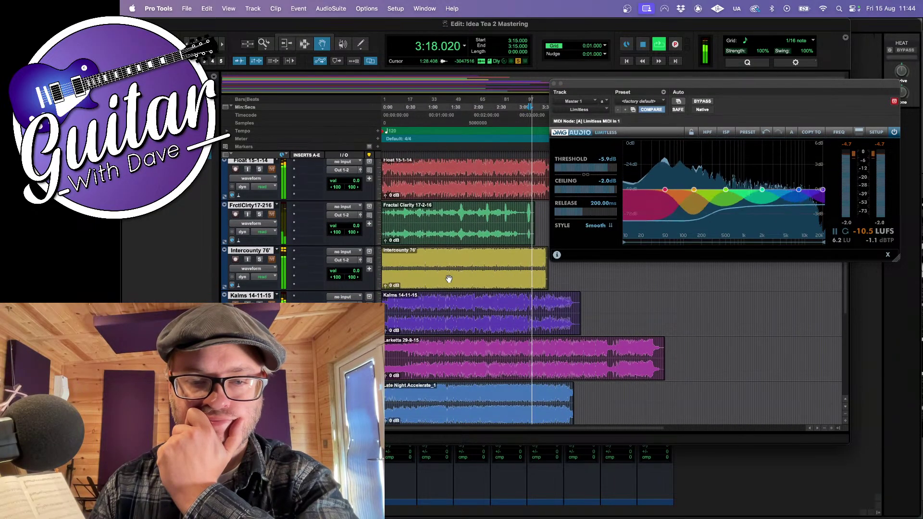
scroll(449, 279, "right", 2)
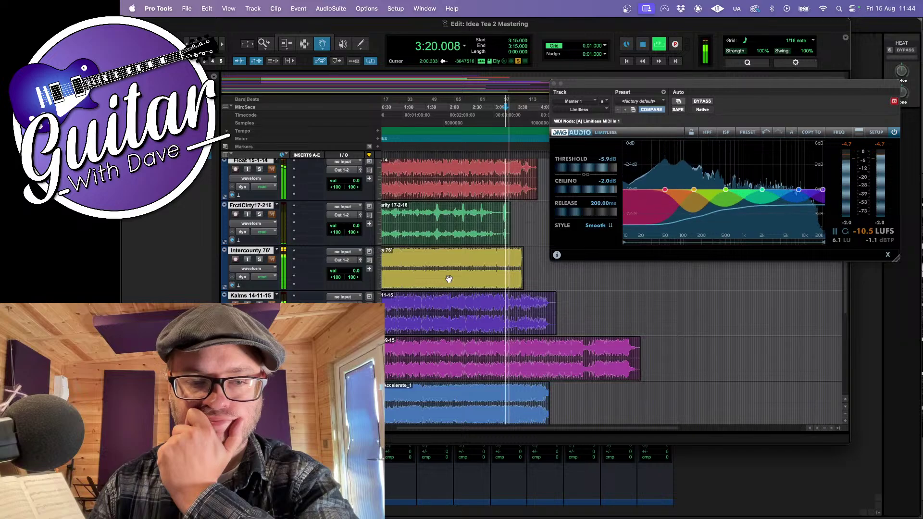
scroll(449, 279, "right", 8)
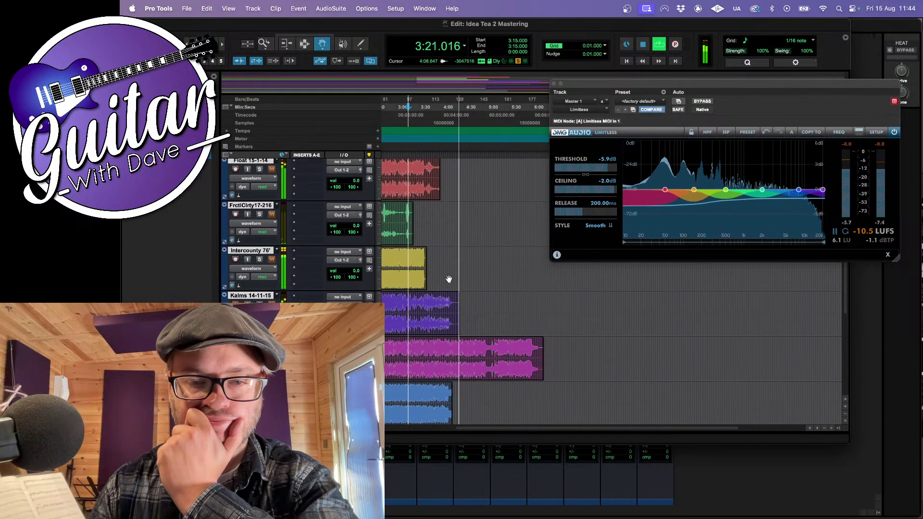
left_click(435, 114)
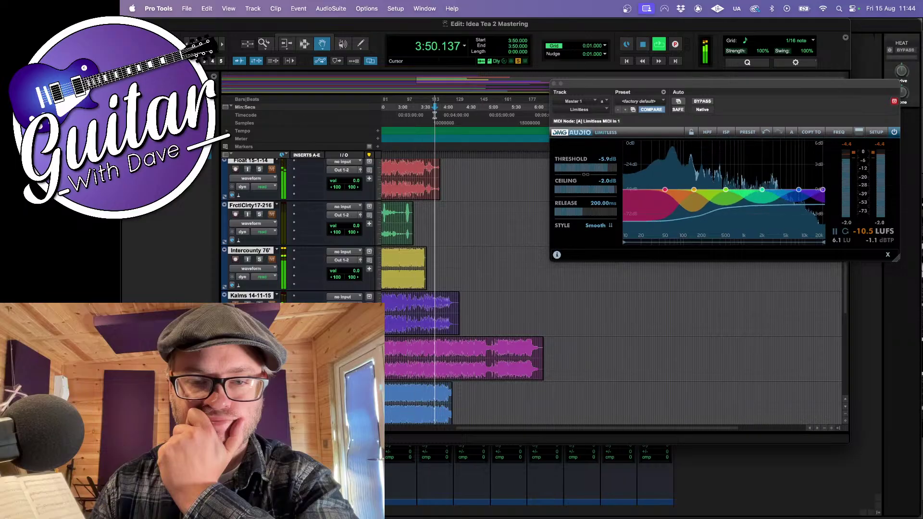
left_click(467, 112)
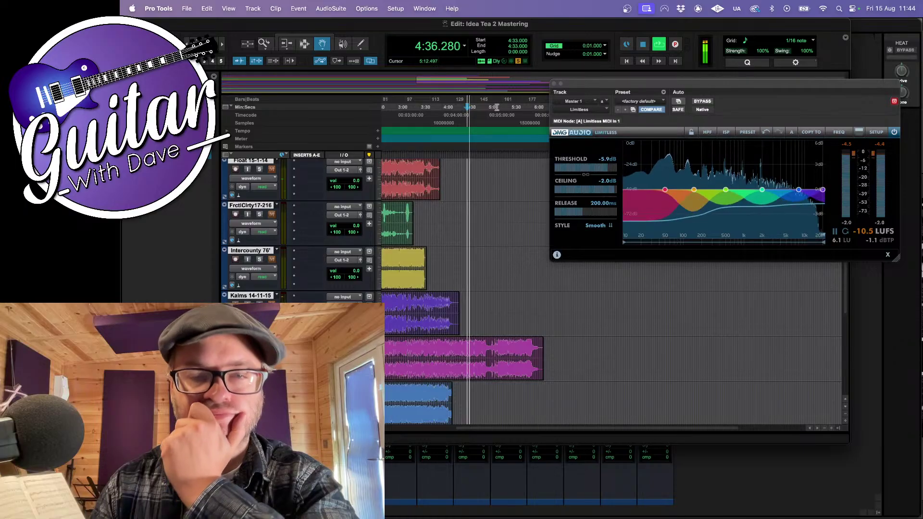
left_click(504, 111)
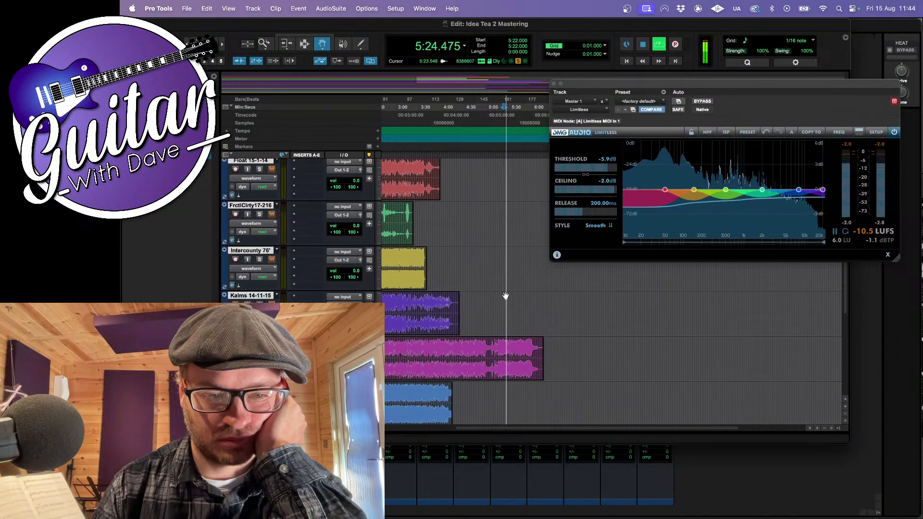
Recheck Larketta's loudness by playing it from 1:33, 1:55, 2:34 and 3:17, and stop playback
scroll(492, 363, "left", 5)
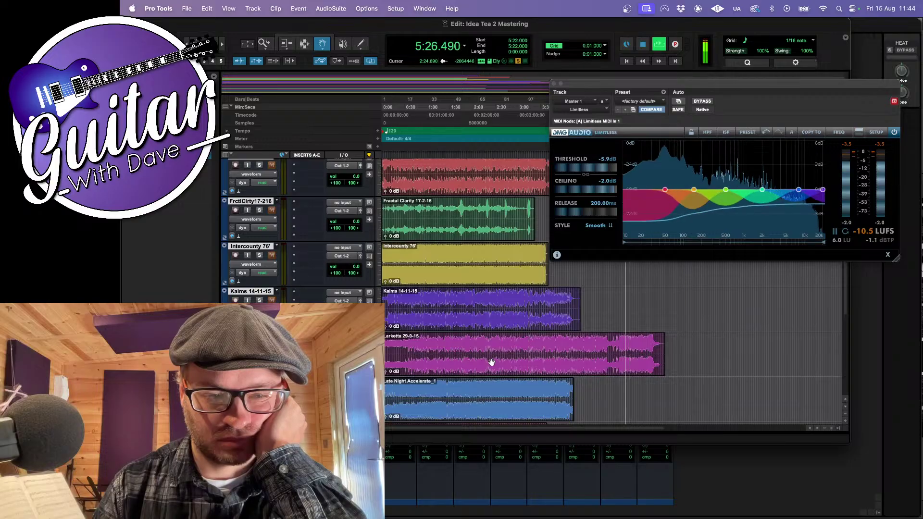
scroll(491, 363, "right", 3)
scroll(492, 363, "left", 5)
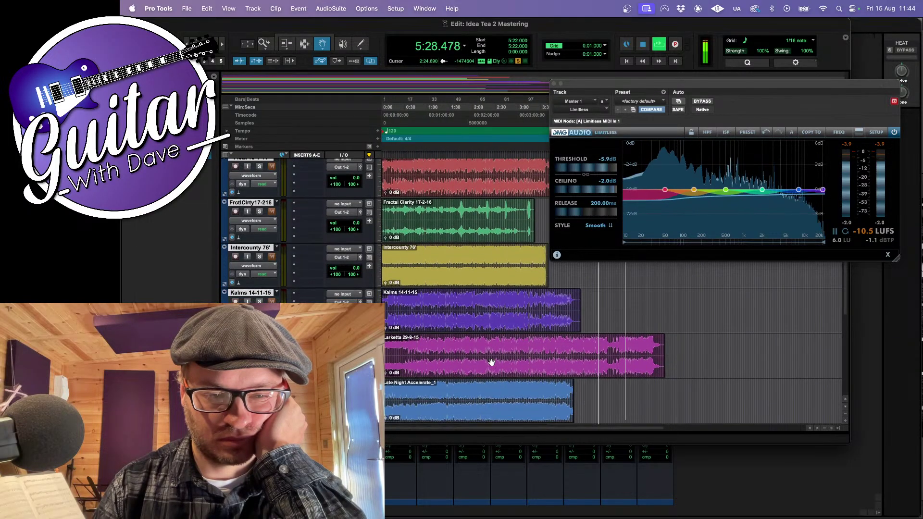
scroll(492, 363, "up", 1)
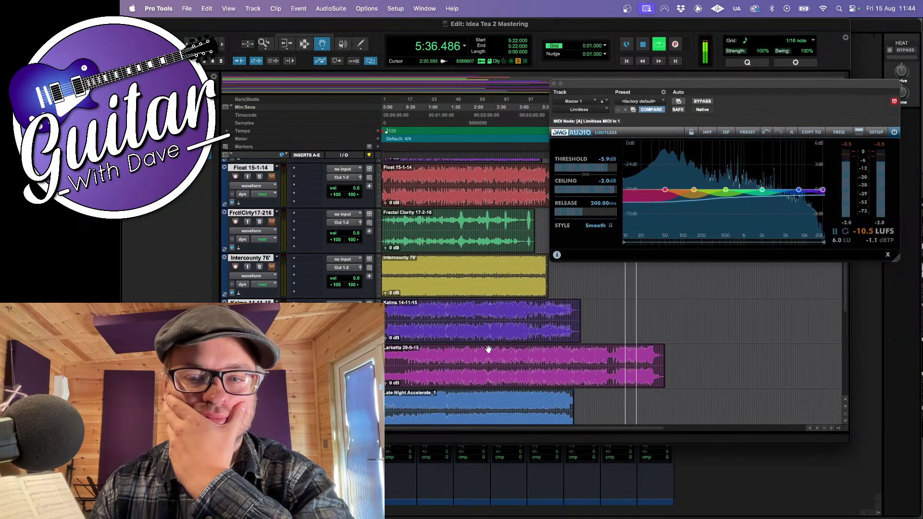
left_click(417, 106)
left_click(452, 110)
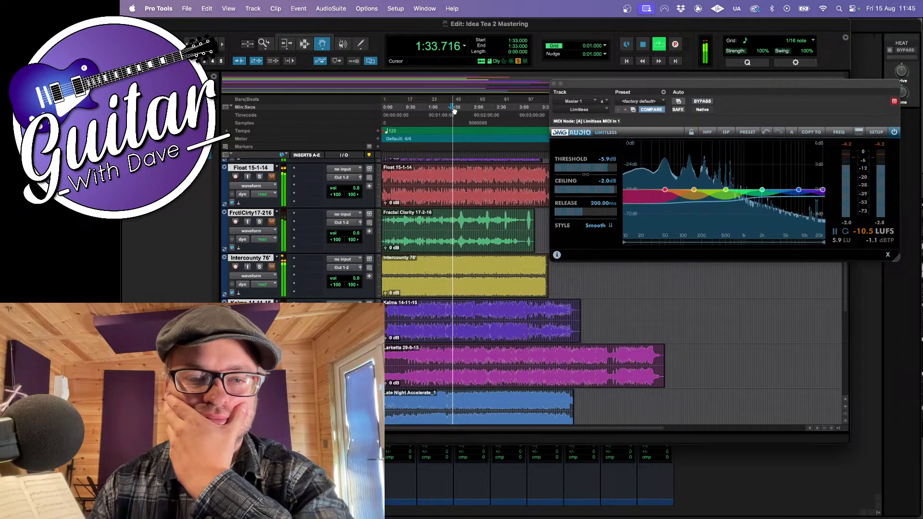
left_click(469, 108)
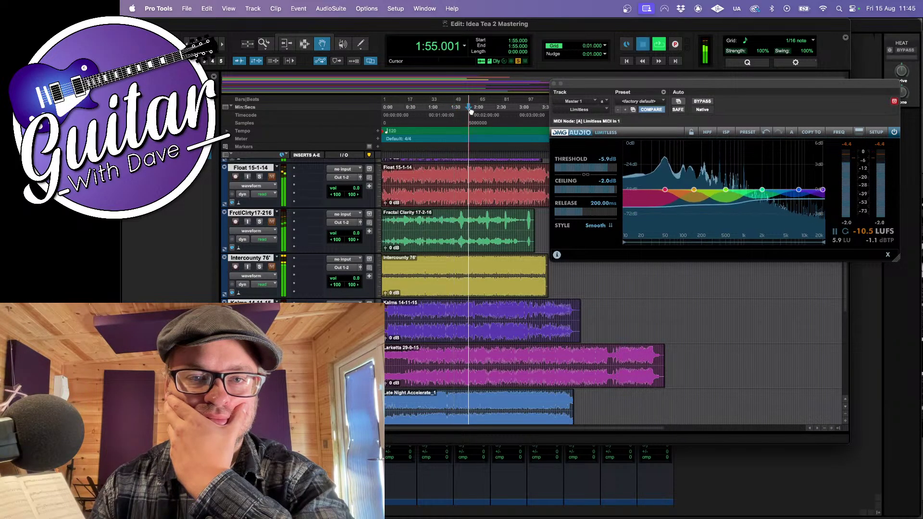
left_click(500, 107)
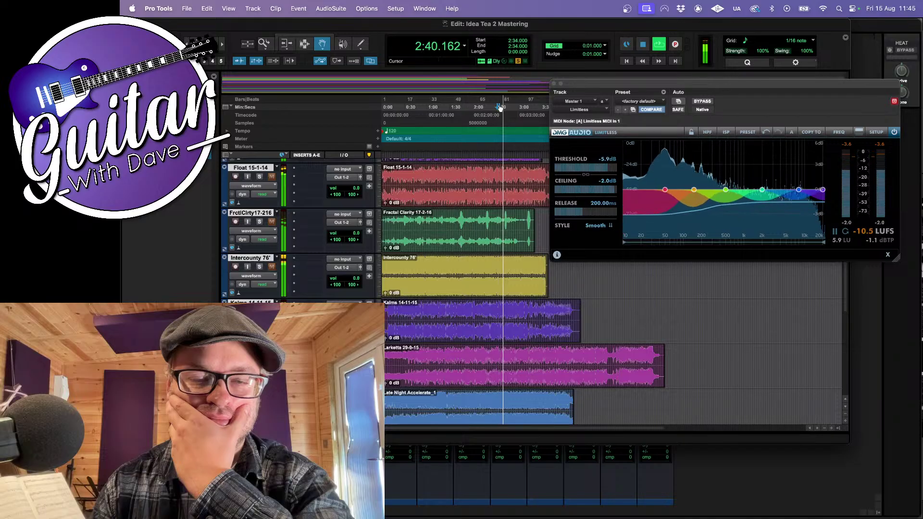
left_click(531, 106)
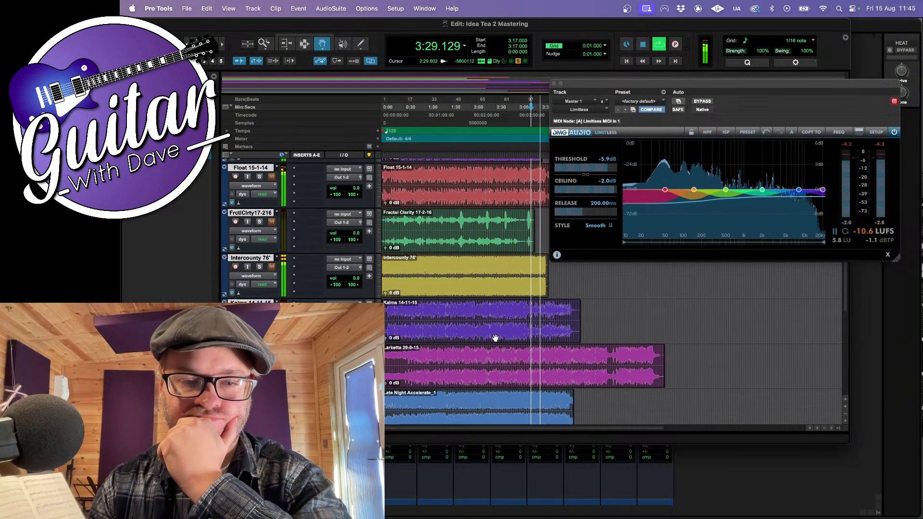
key("space")
Bounce the Larketta clip's range offline as a 24 Bit, 44.1 kHz WAV in the session's Bounced Files folder
left_click(490, 365)
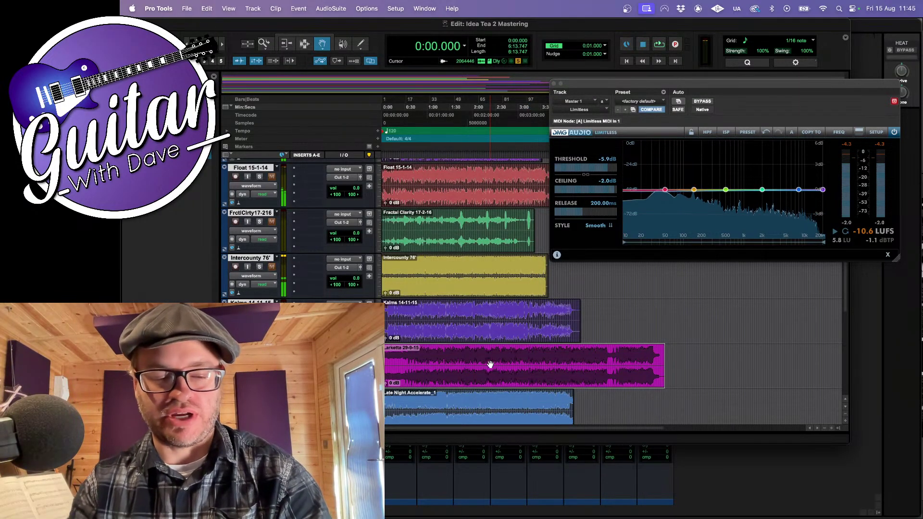
key("super+alt+b")
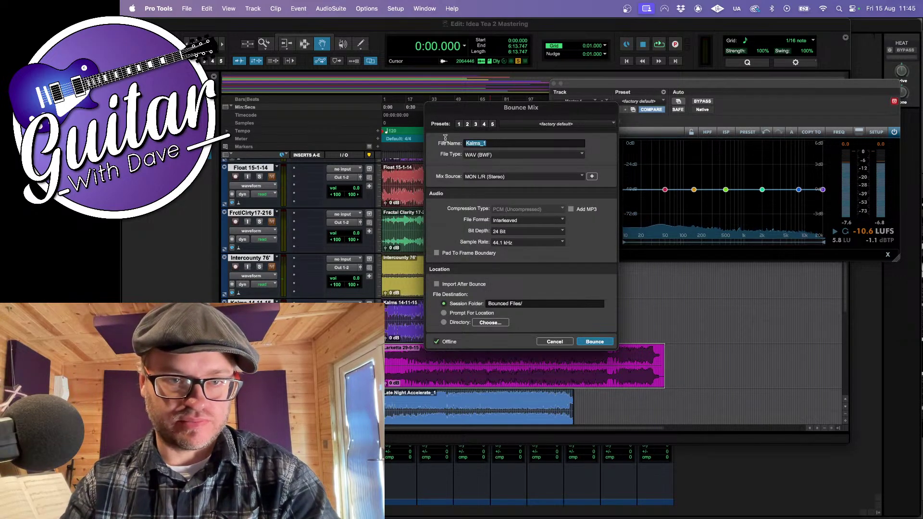
left_click(596, 342)
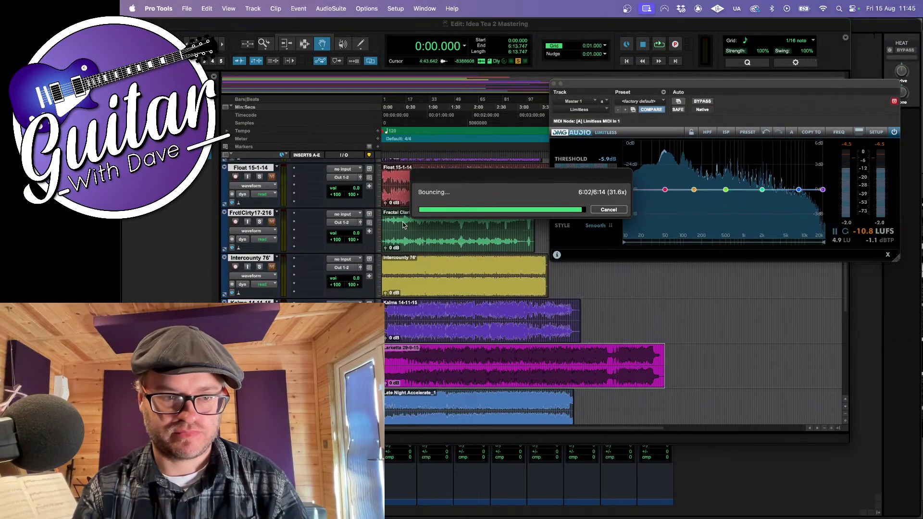
Start playback from 0:39 to check the level of the next song, Late Night Accelerate
scroll(461, 289, "down", 2)
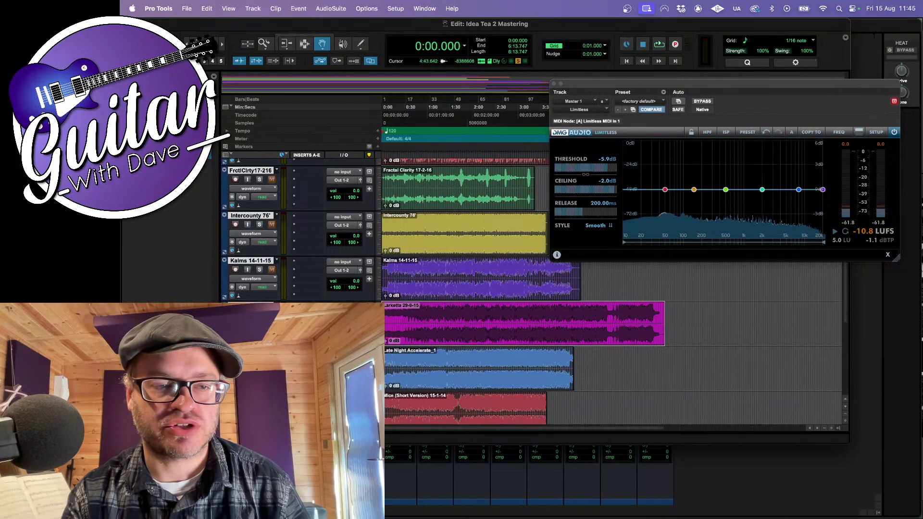
left_click(411, 119)
key("space")
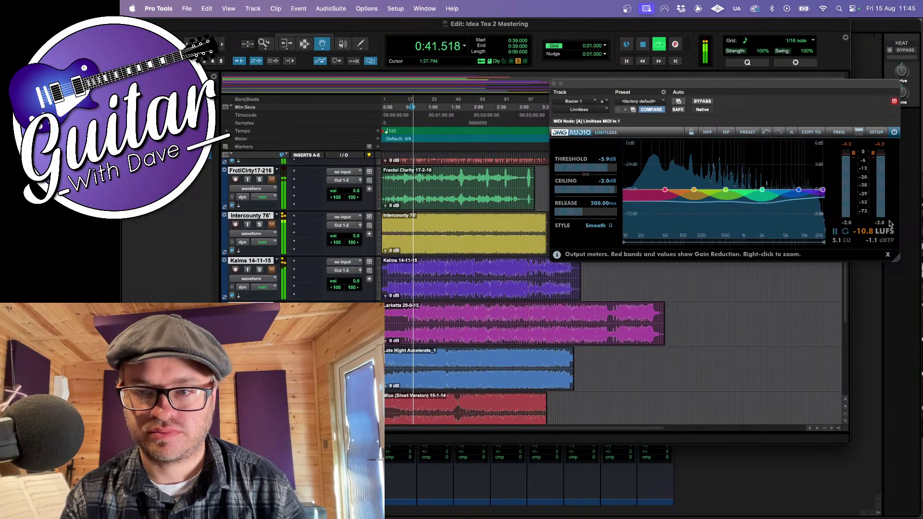
Try limiter thresholds between -6.5 and -7.2 dB on Late Night Accelerate, resetting the loudness statistics after each change
left_click(844, 235)
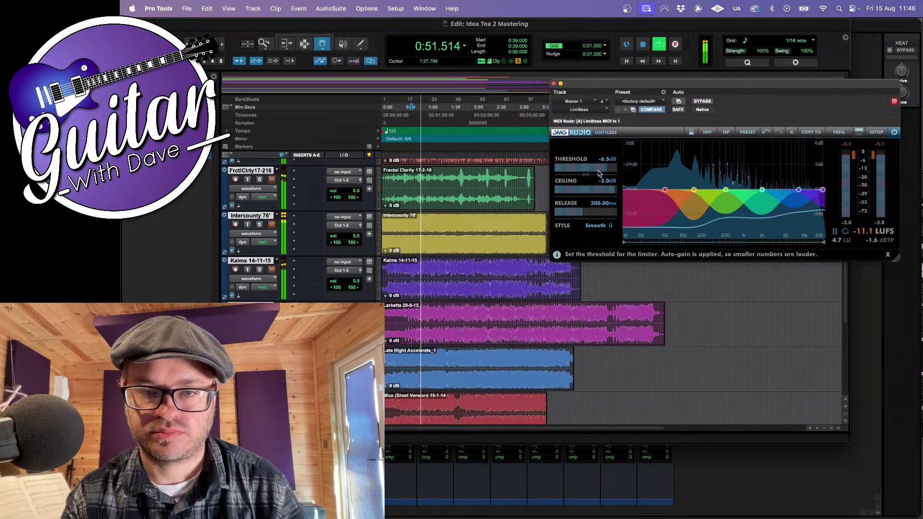
left_click(846, 232)
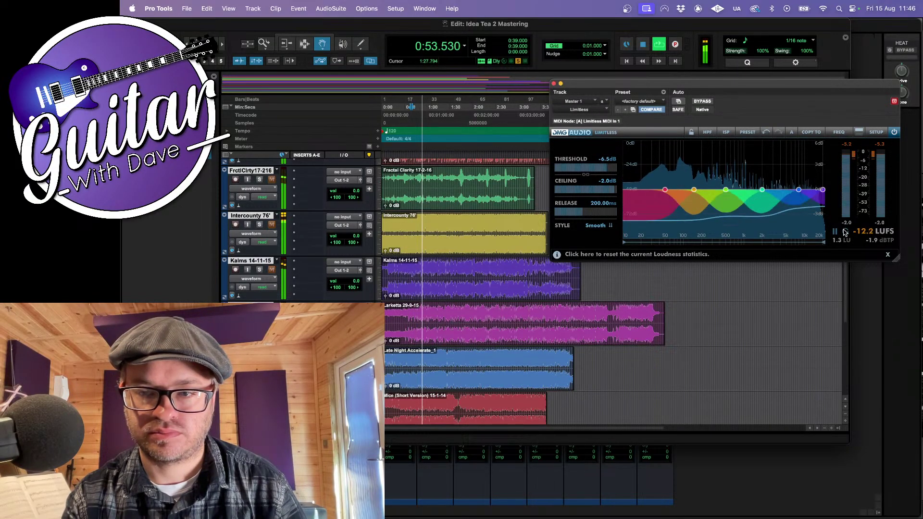
left_click_drag(608, 166, 606, 166)
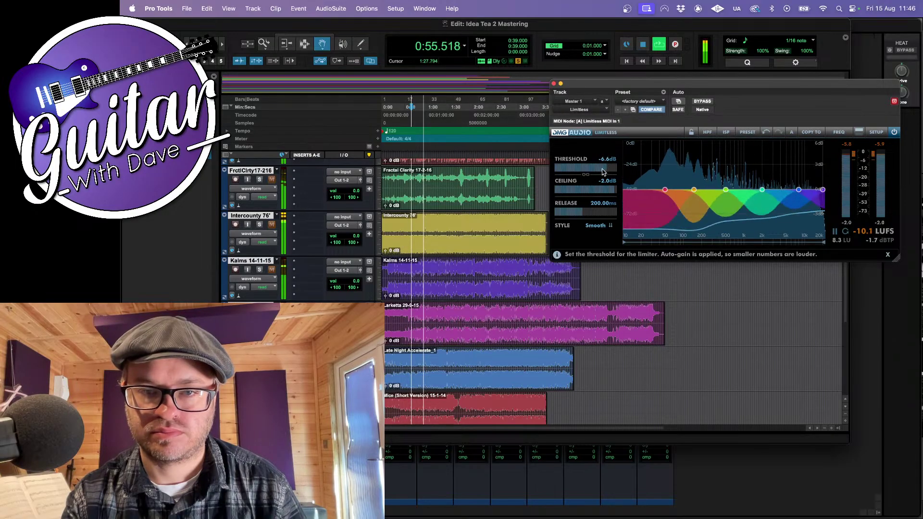
left_click(846, 233)
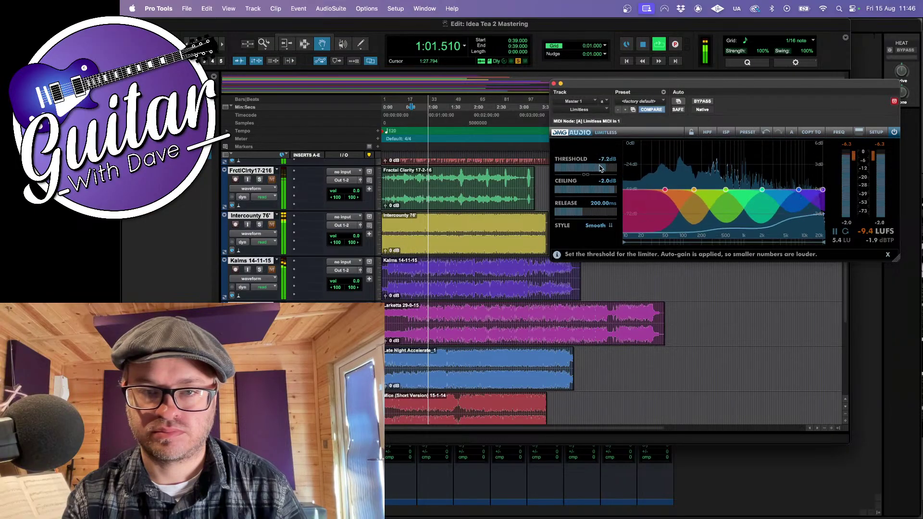
left_click_drag(601, 168, 602, 168)
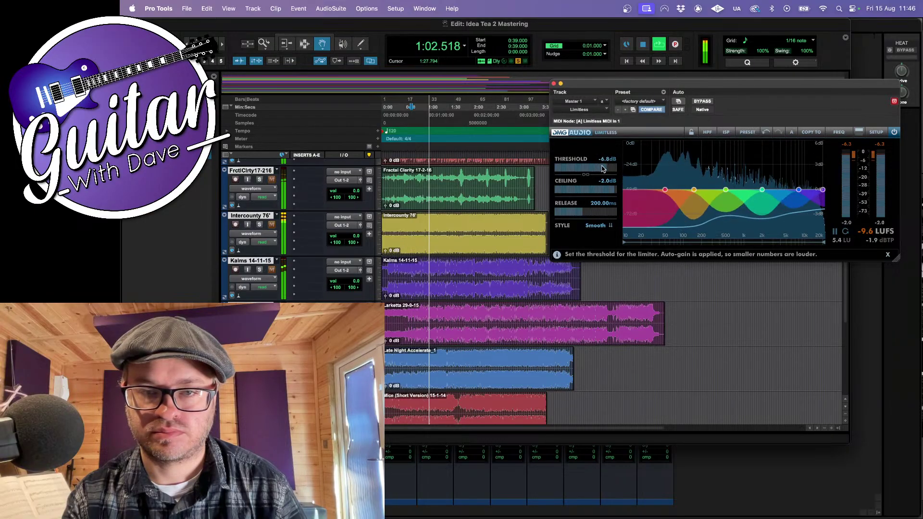
left_click(845, 233)
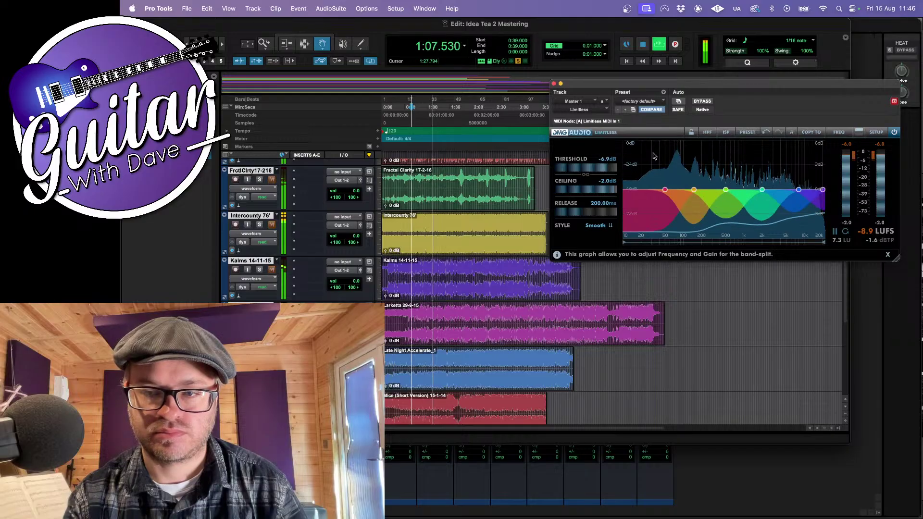
Try raising the limiter threshold in small stages to -3.3 dB, resetting the loudness statistics between changes
left_click_drag(597, 170, 606, 170)
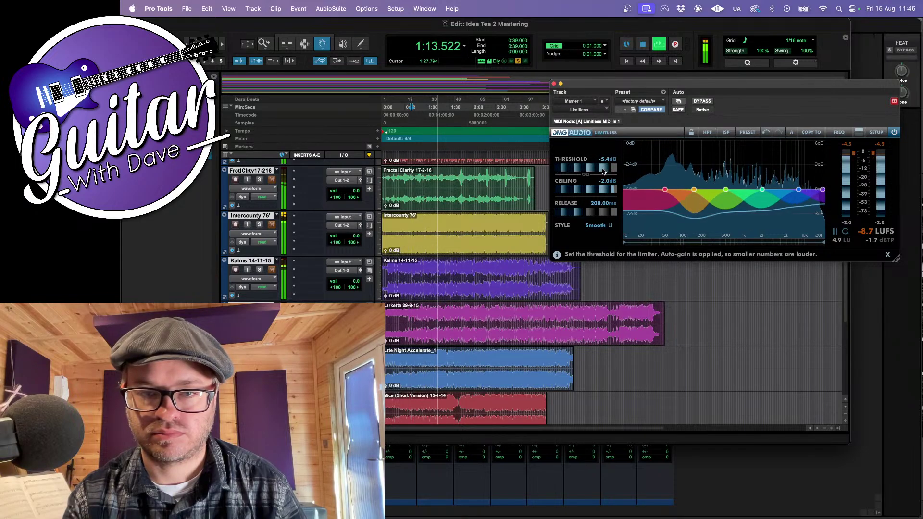
left_click_drag(604, 170, 606, 171)
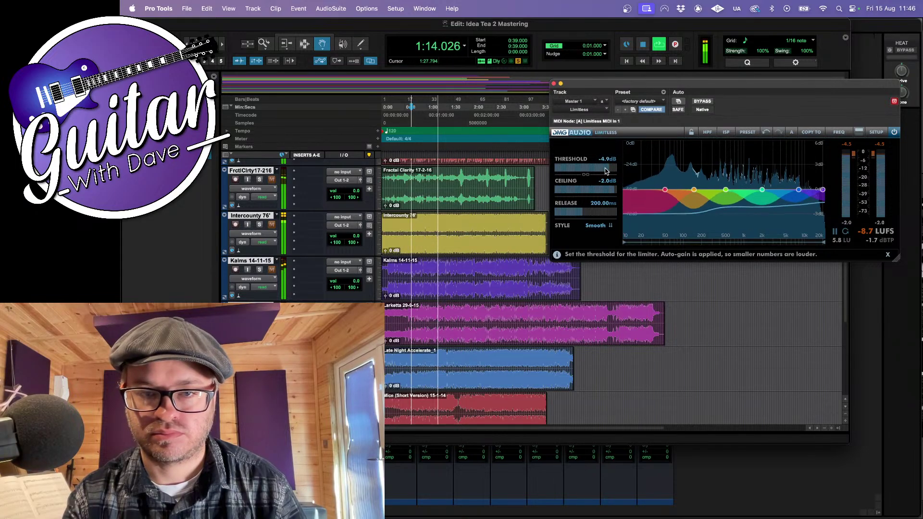
left_click(847, 236)
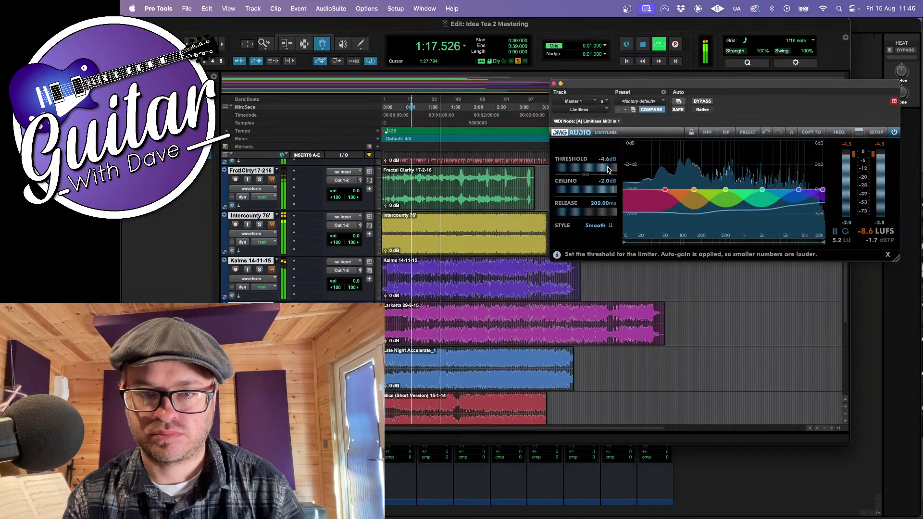
left_click_drag(605, 170, 608, 169)
left_click(846, 234)
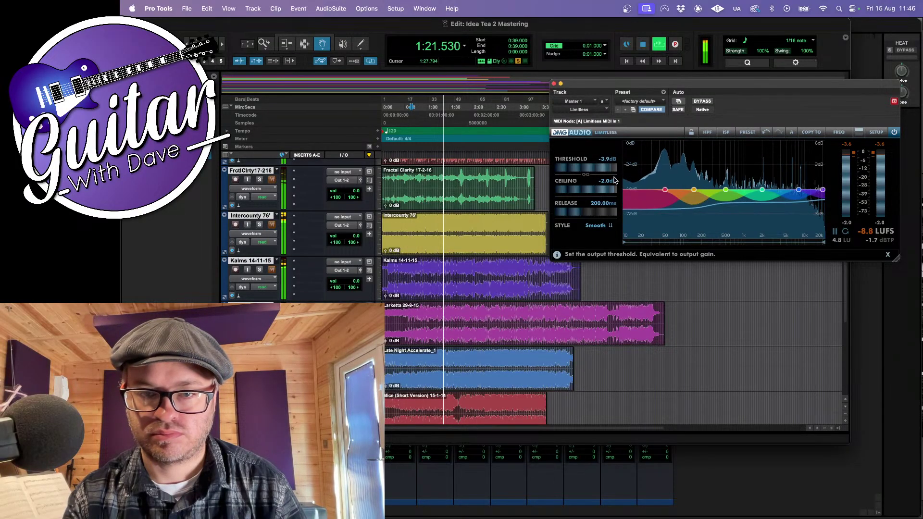
left_click_drag(610, 169, 613, 170)
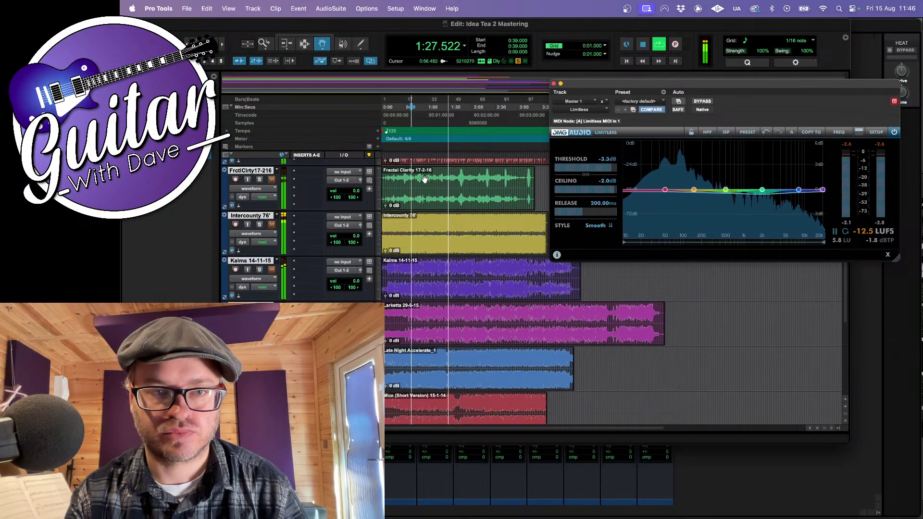
Replay Late Night Accelerate from 1:20 with reset loudness statistics, and try a limiter threshold of -2.5 dB
left_click(442, 107)
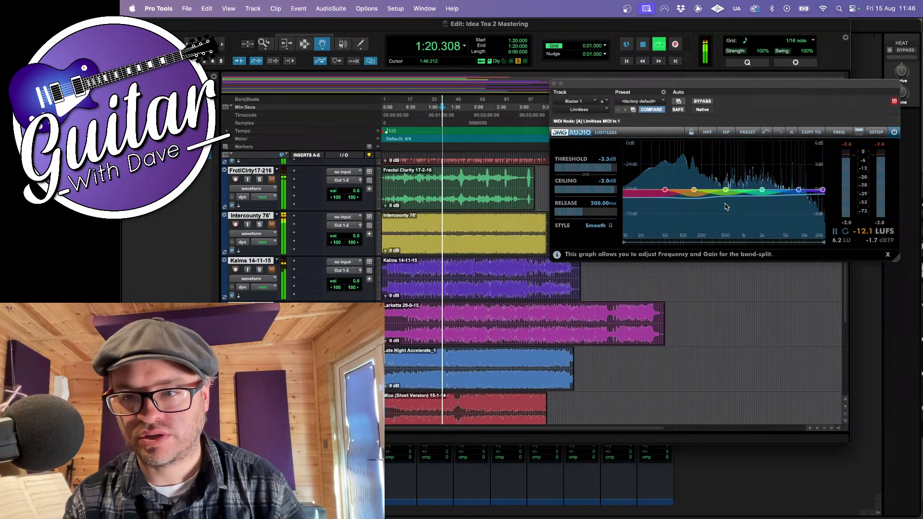
left_click(847, 234)
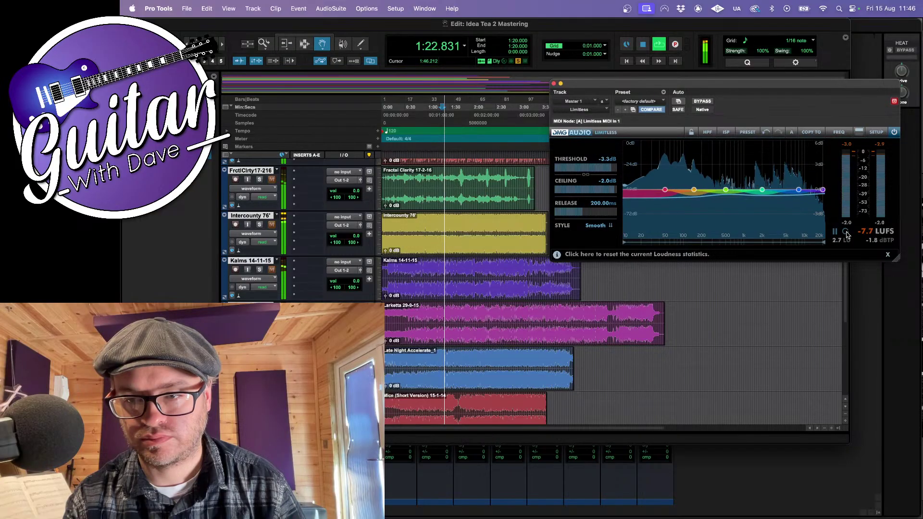
left_click_drag(609, 167, 611, 167)
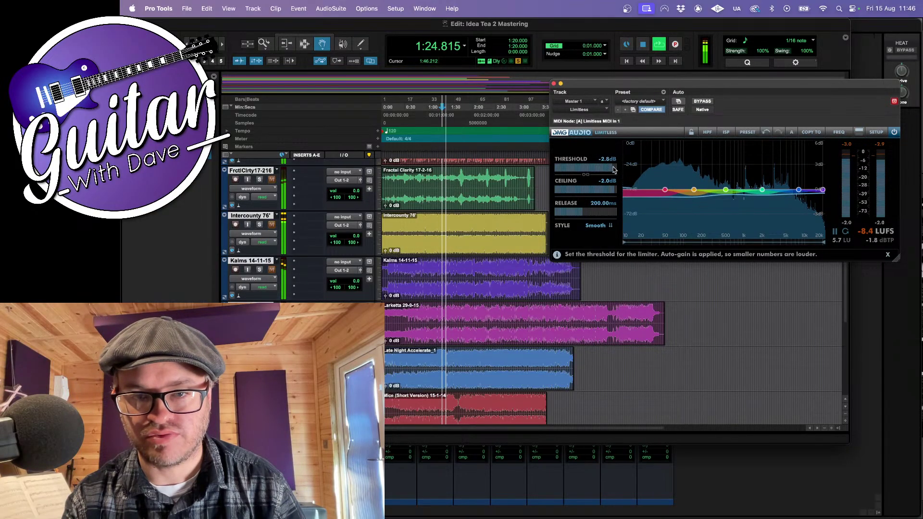
key("space")
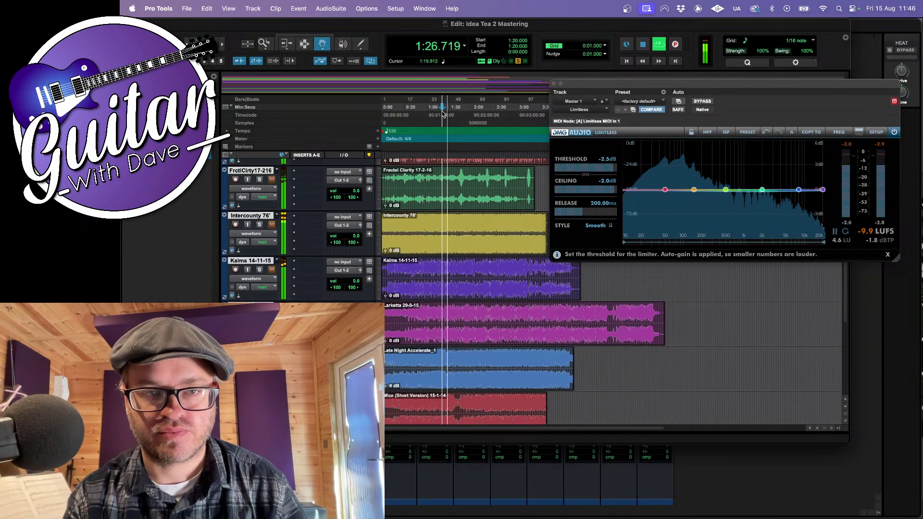
key("space")
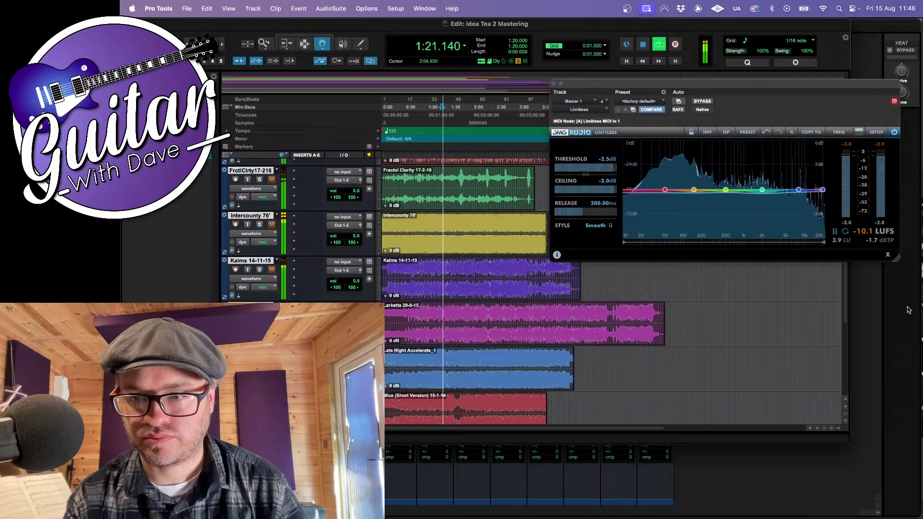
left_click(846, 233)
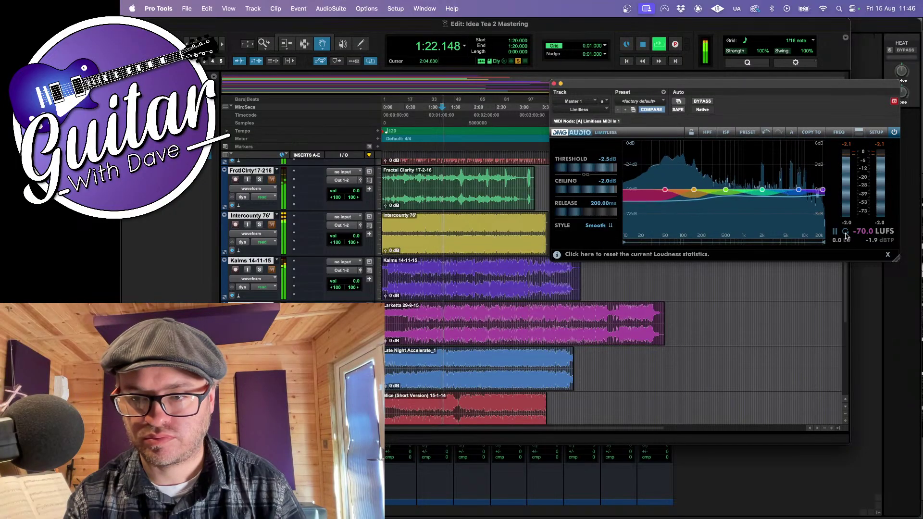
Return the limiter threshold to 0 dB, replay from 1:19 with fresh loudness statistics, and set the threshold to -1.0 dB
double_click(595, 165)
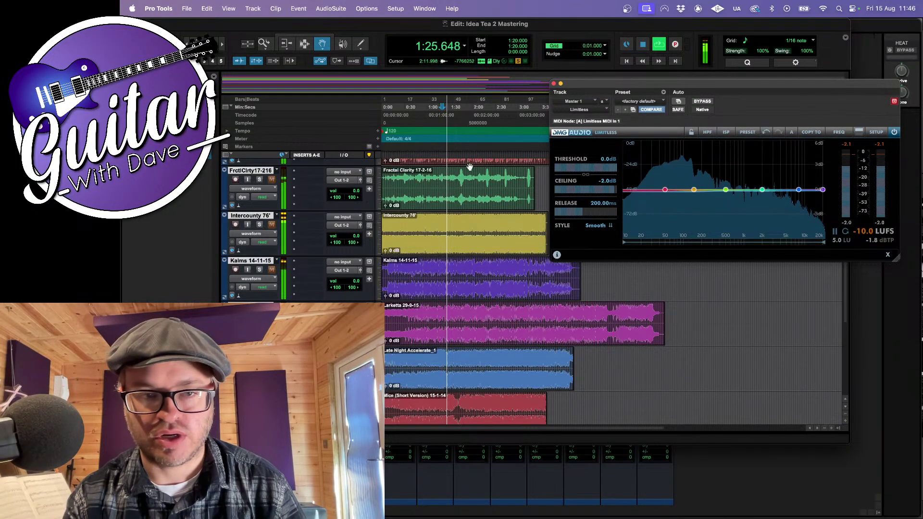
left_click(442, 115)
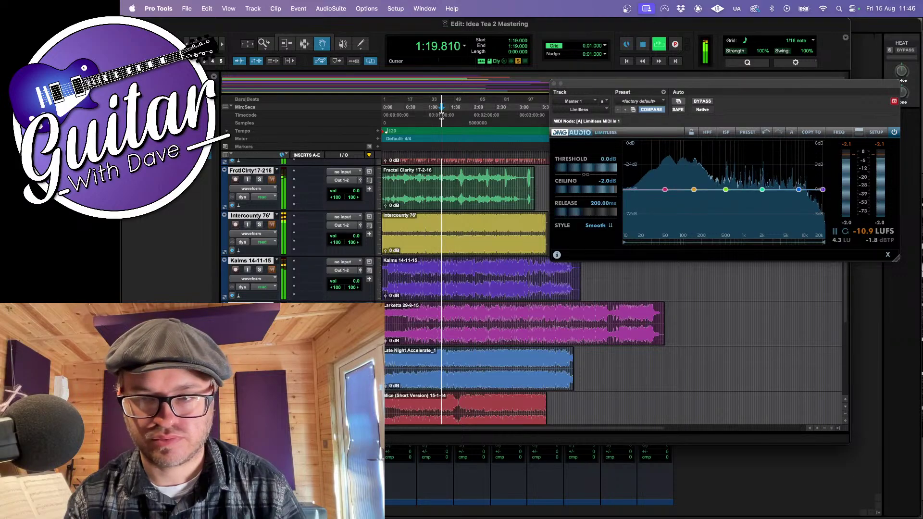
left_click(846, 234)
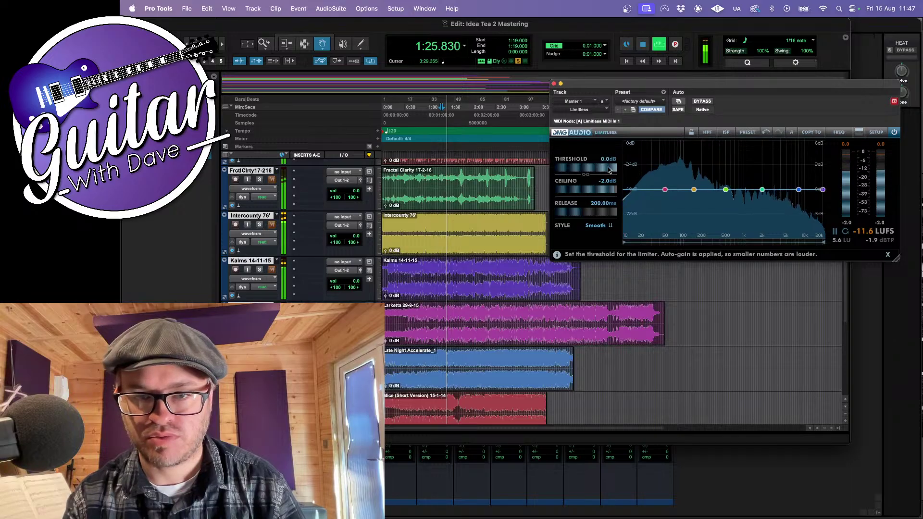
left_click_drag(608, 168, 604, 170)
Check Late Night Accelerate's loudness by playing it from 1:10, 2:03 and 2:54 with reset statistics, and stop playback
left_click(435, 115)
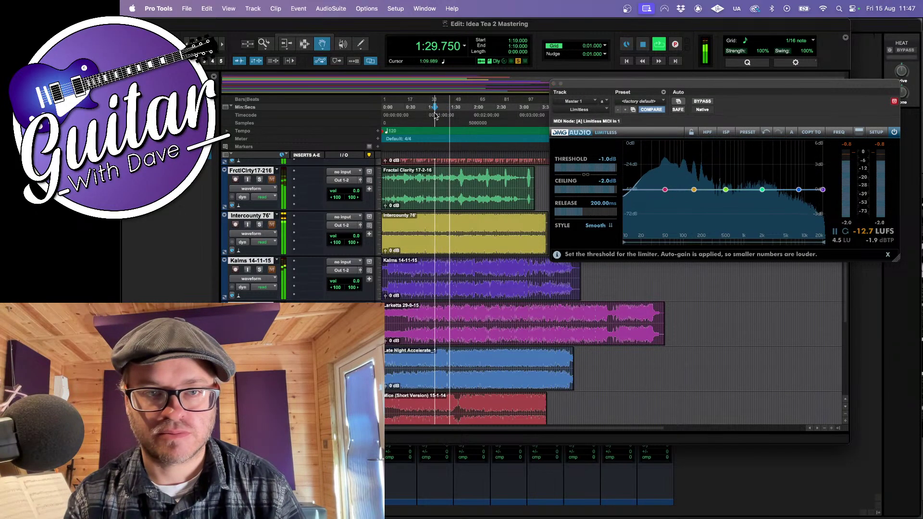
left_click(846, 233)
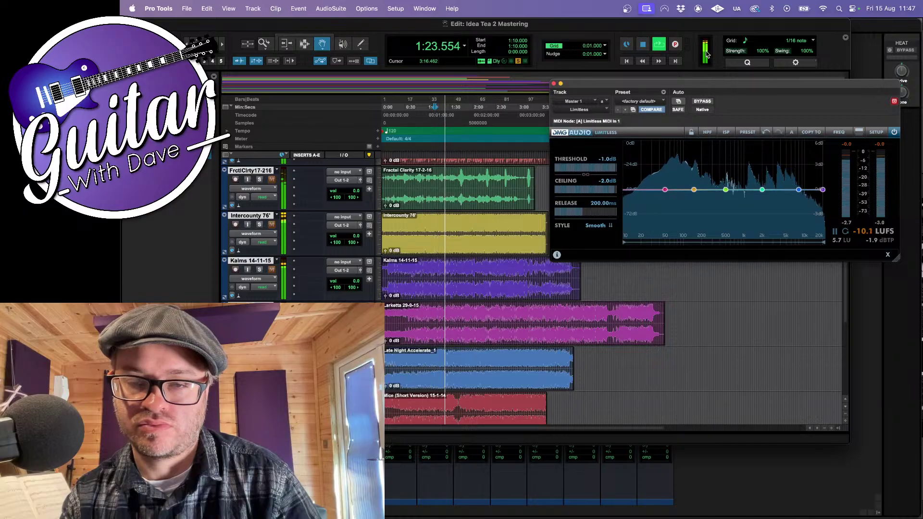
left_click(475, 108)
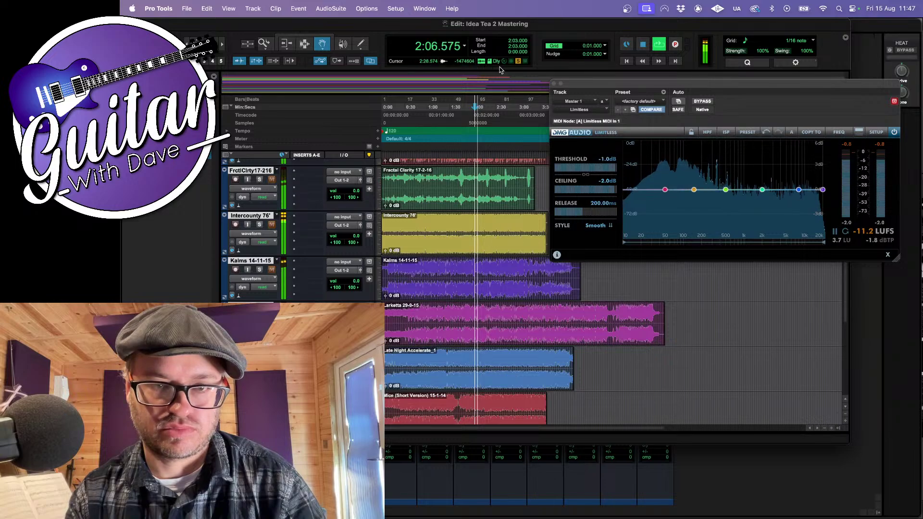
left_click(514, 114)
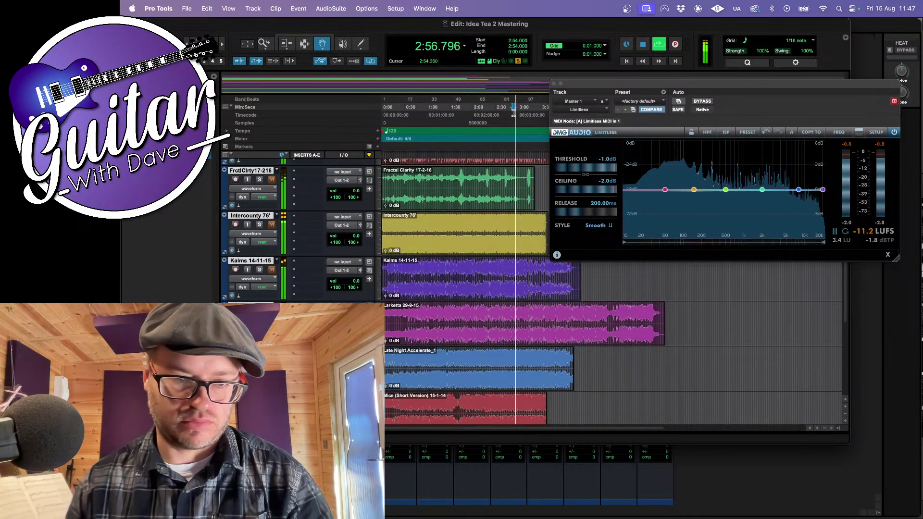
key("space")
Bounce the Late Night Accelerate clip's range offline as a 24 Bit, 44.1 kHz WAV named Late Night Accelerate in the Bounced Files folder
left_click(475, 369)
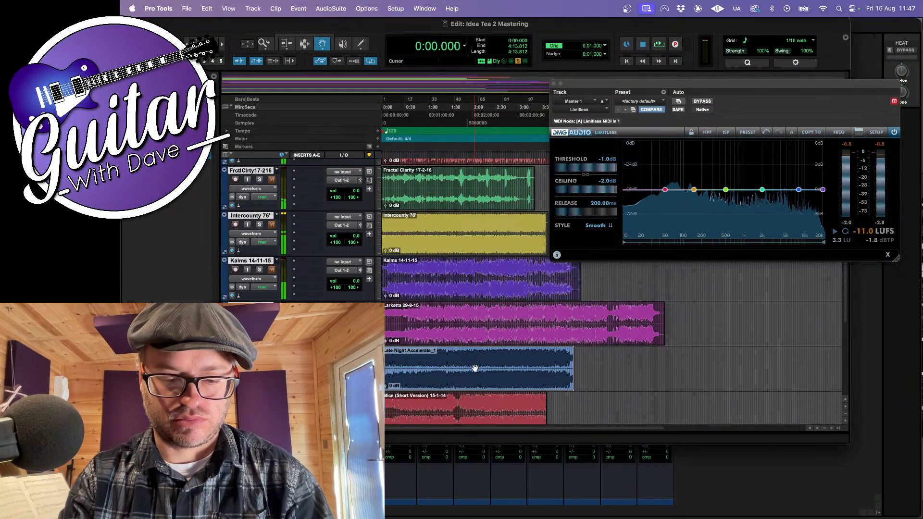
key("super+alt+b")
left_click(502, 145)
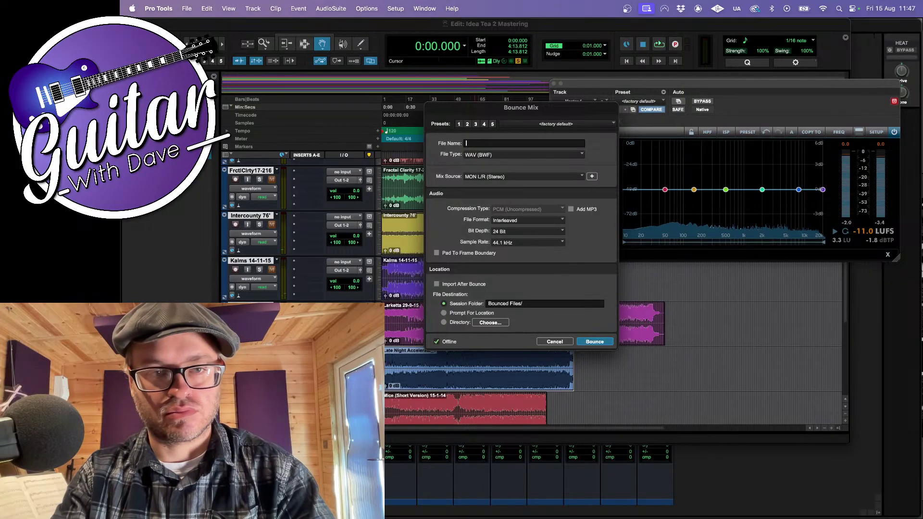
type("Late Night Accelerate")
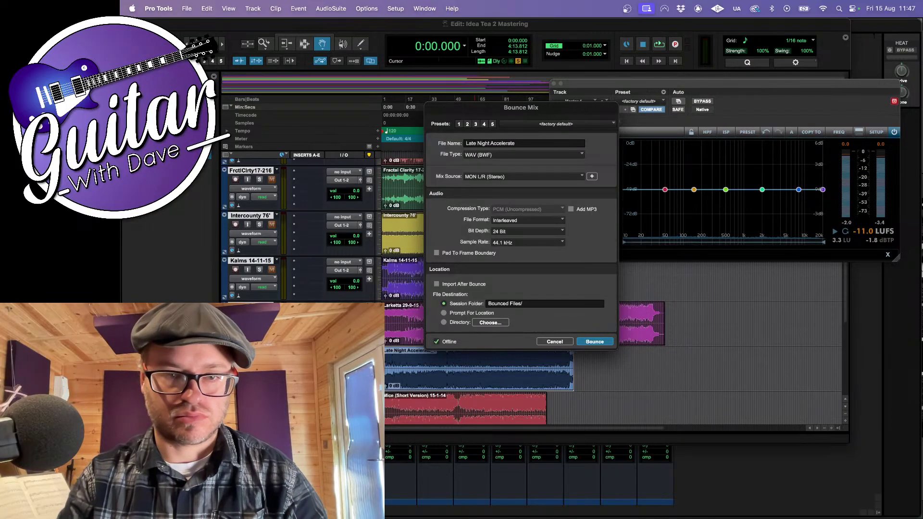
left_click(595, 342)
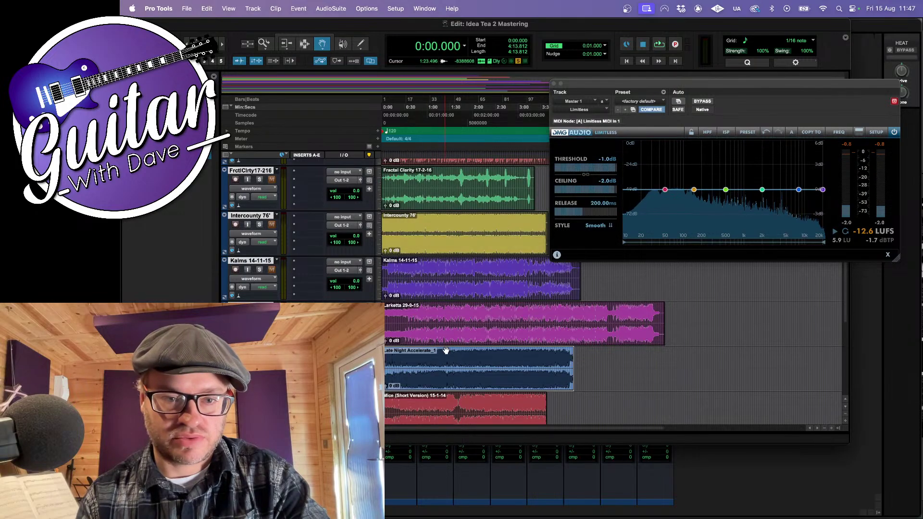
Select the Mice (Short Version) clip, solo its track instead of Late Night Accelerate, and start playback from the beginning
scroll(446, 350, "down", 3)
left_click(415, 295)
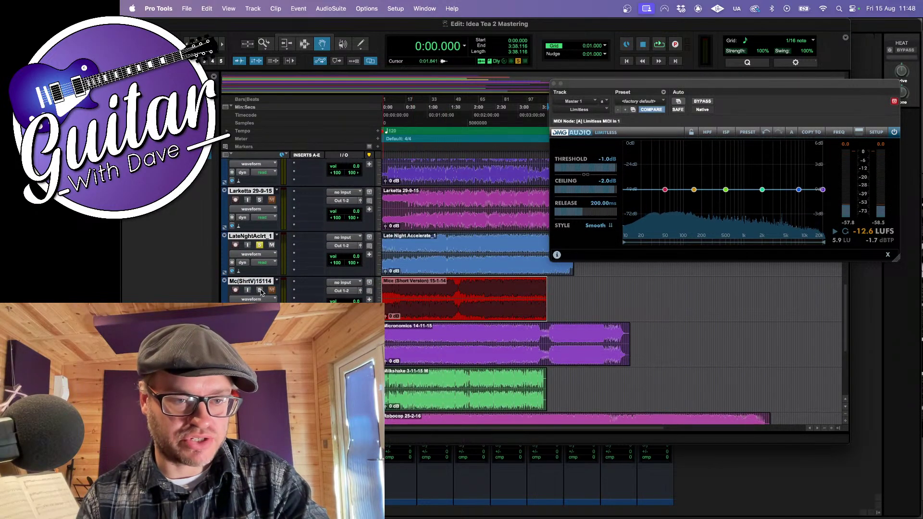
left_click(264, 246)
key("space")
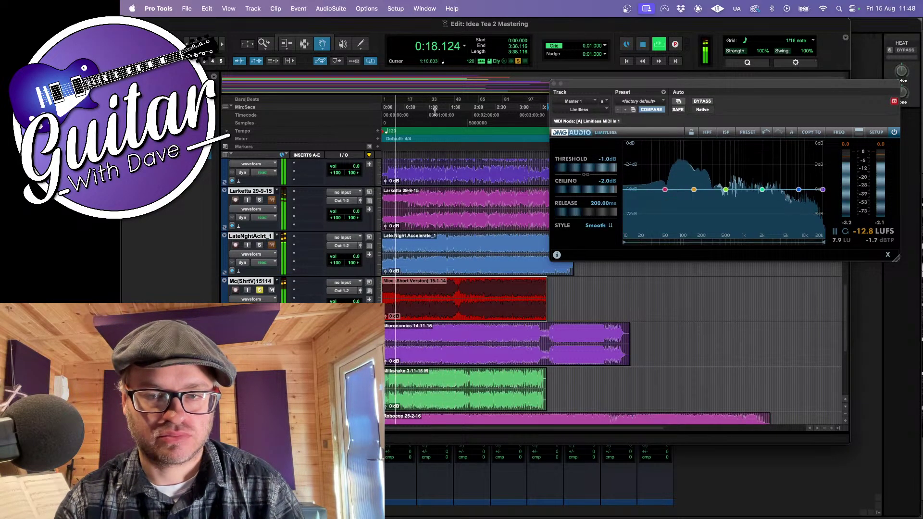
Adjust the limiter threshold for Mice during playback, lowering it to -10.0 dB and raising it in stages to -6.9 dB
left_click_drag(605, 169, 587, 170)
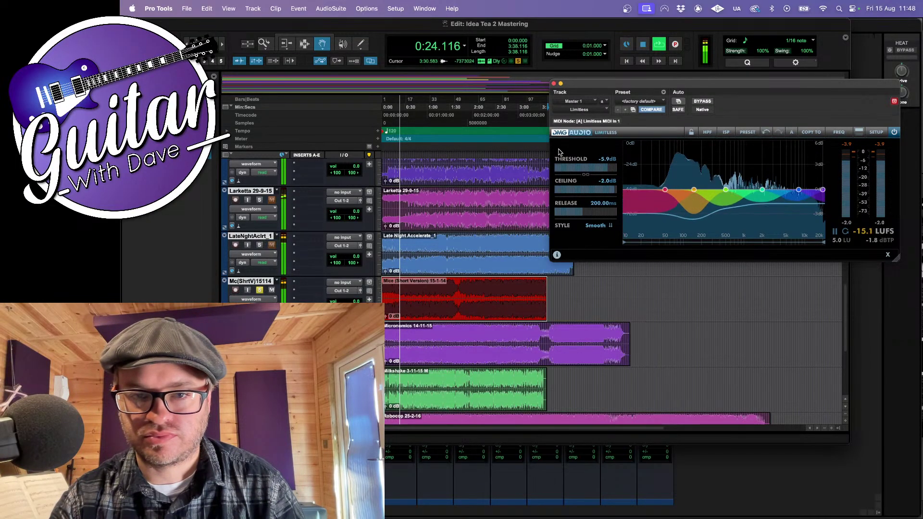
left_click_drag(590, 170, 581, 172)
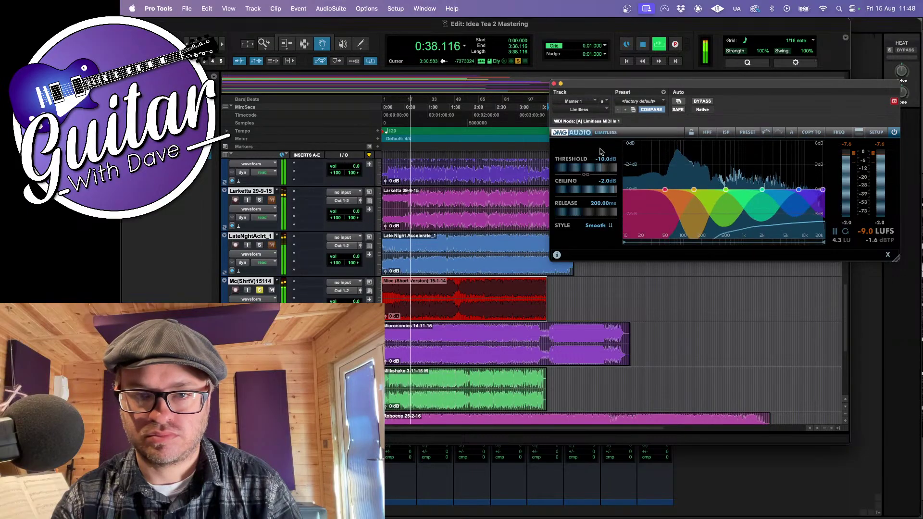
left_click_drag(601, 169, 603, 171)
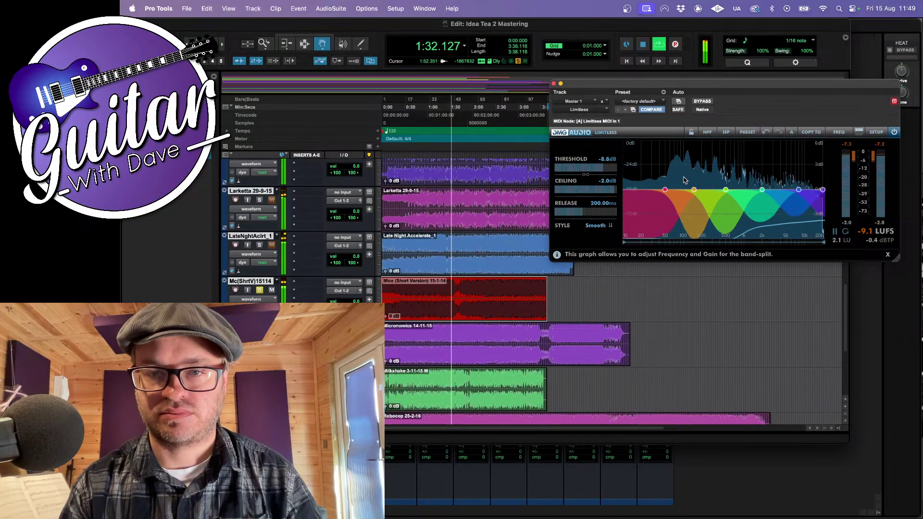
left_click_drag(604, 170, 605, 170)
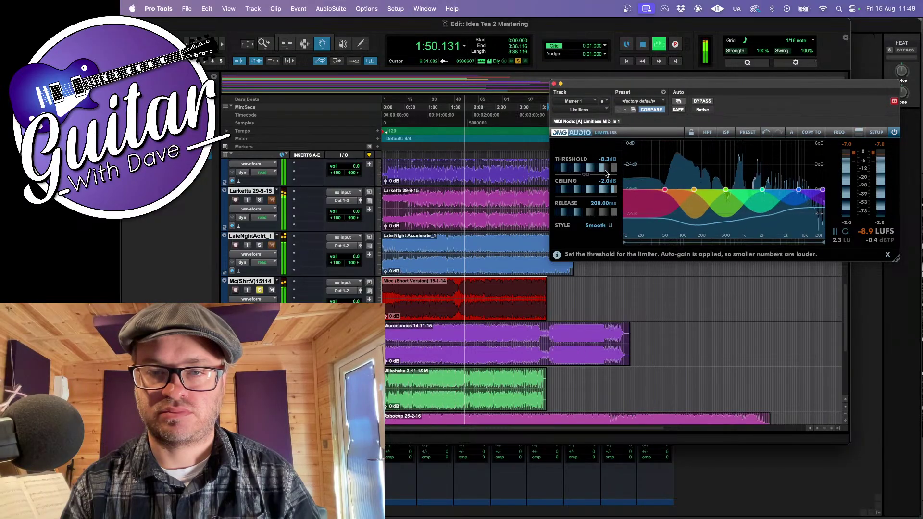
left_click_drag(605, 172, 608, 173)
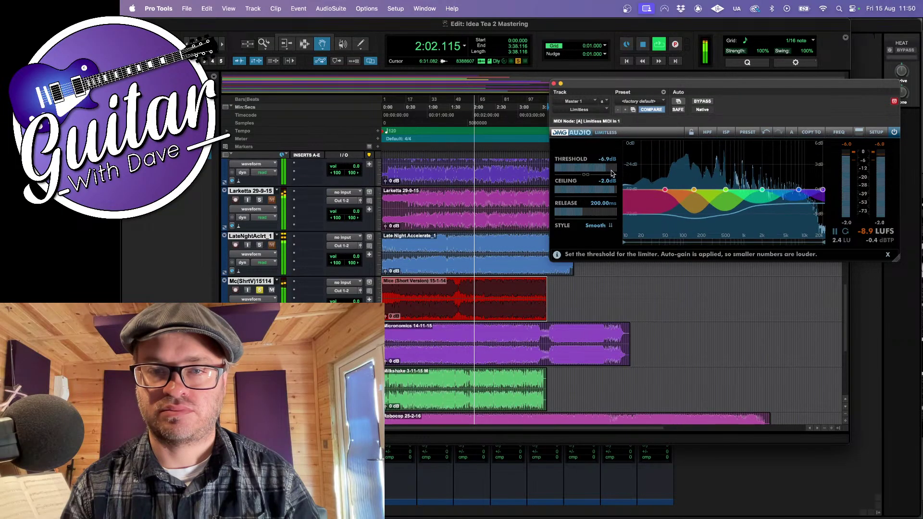
Raise the limiter threshold for Mice in stages from -6.8 dB to -3.6 dB during playback, resetting the loudness statistics between changes
left_click_drag(612, 174, 613, 173)
left_click(845, 233)
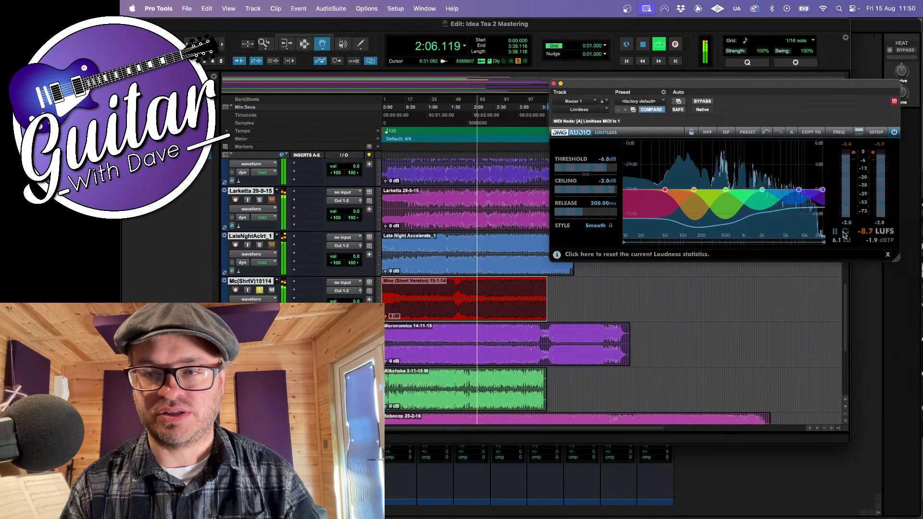
left_click_drag(608, 173, 610, 173)
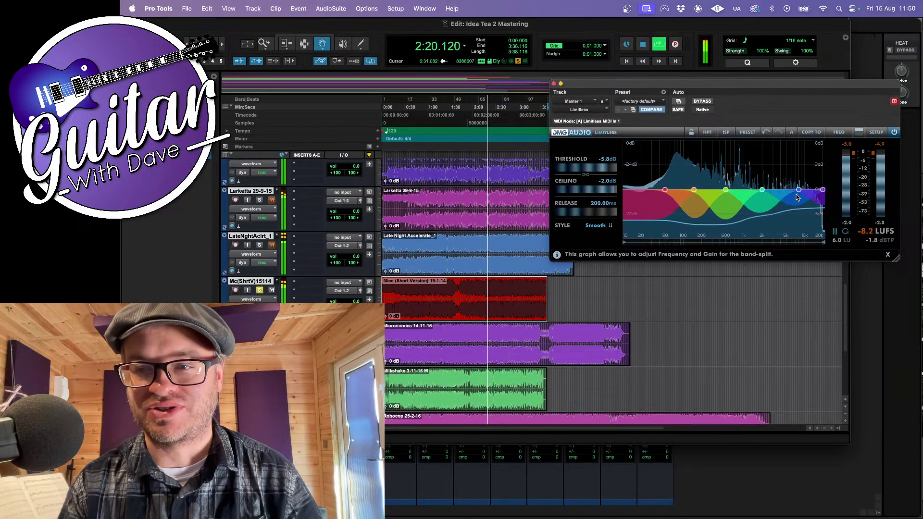
left_click_drag(608, 169, 610, 169)
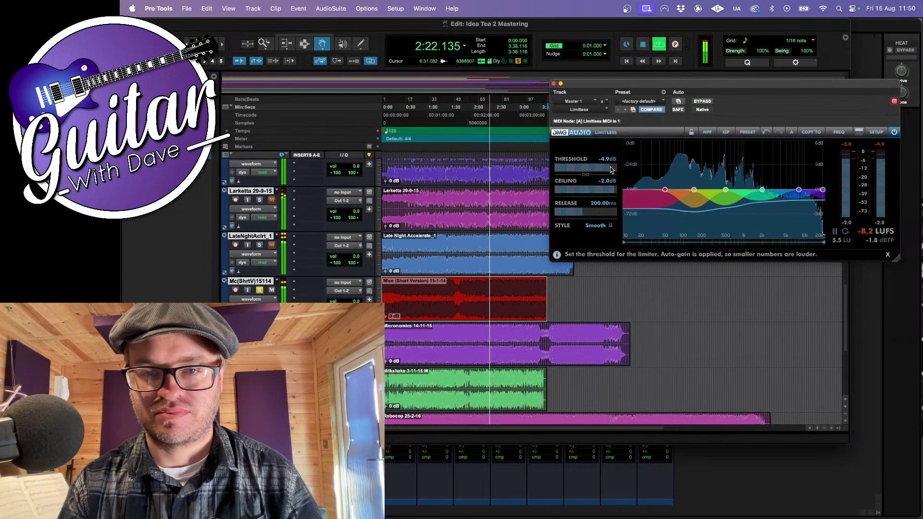
left_click(847, 233)
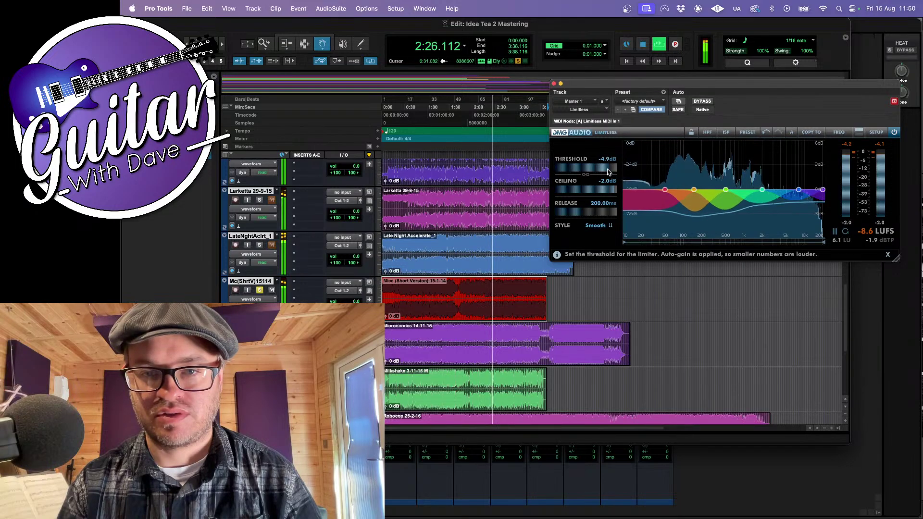
left_click_drag(612, 169, 612, 169)
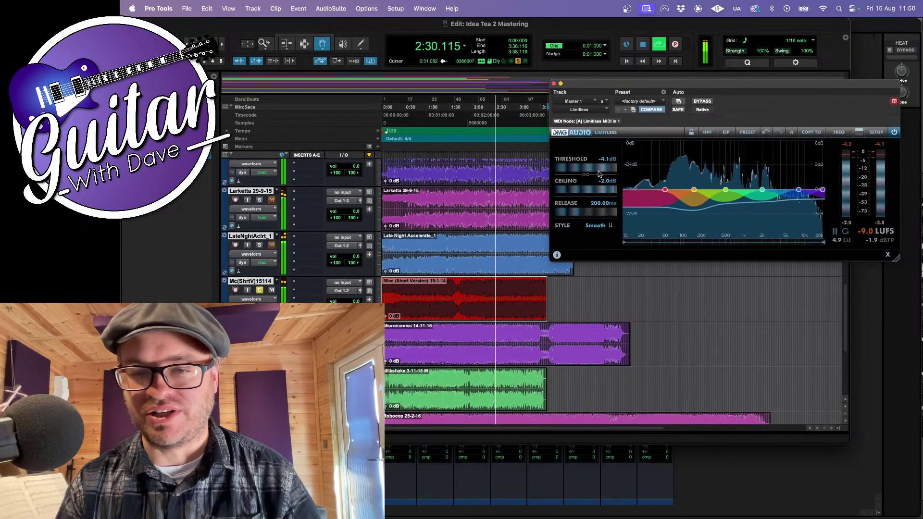
left_click_drag(609, 169, 610, 168)
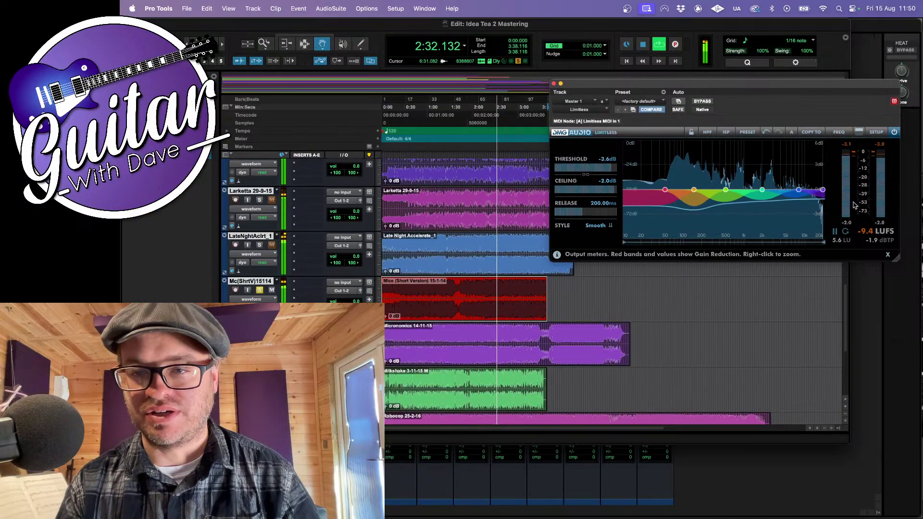
Reset the loudness statistics, check Mice by playing on and from 3:33, and stop playback
left_click(846, 234)
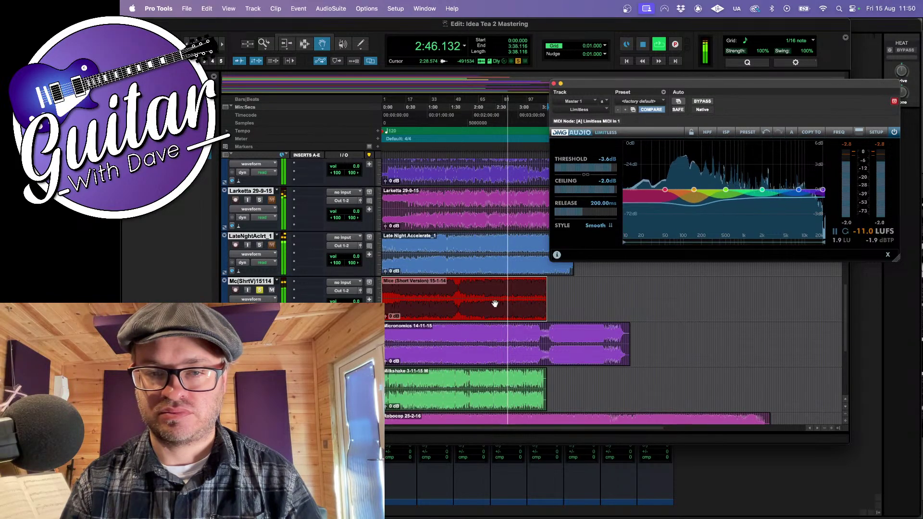
left_click(541, 114)
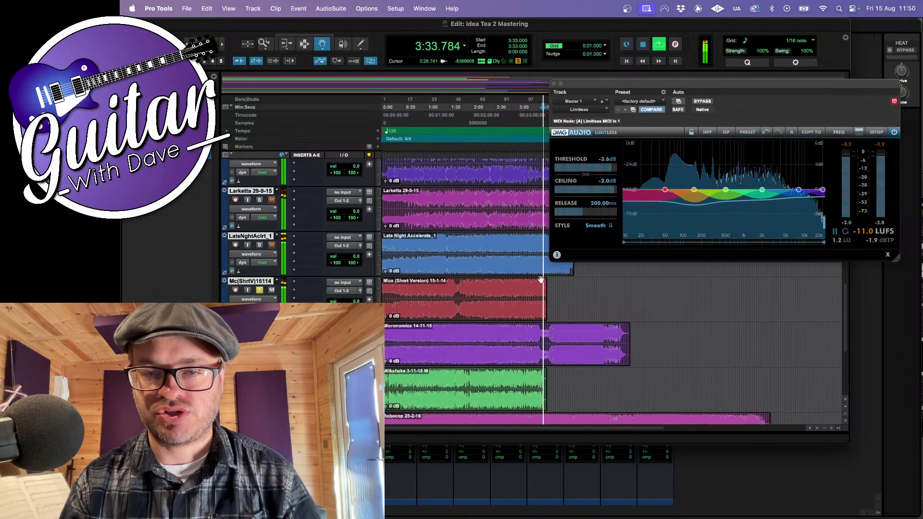
key("space")
Bounce the Mice (Short Version) clip's range offline as a 24 Bit, 44.1 kHz WAV named Mice in the Bounced Files folder
left_click(524, 305)
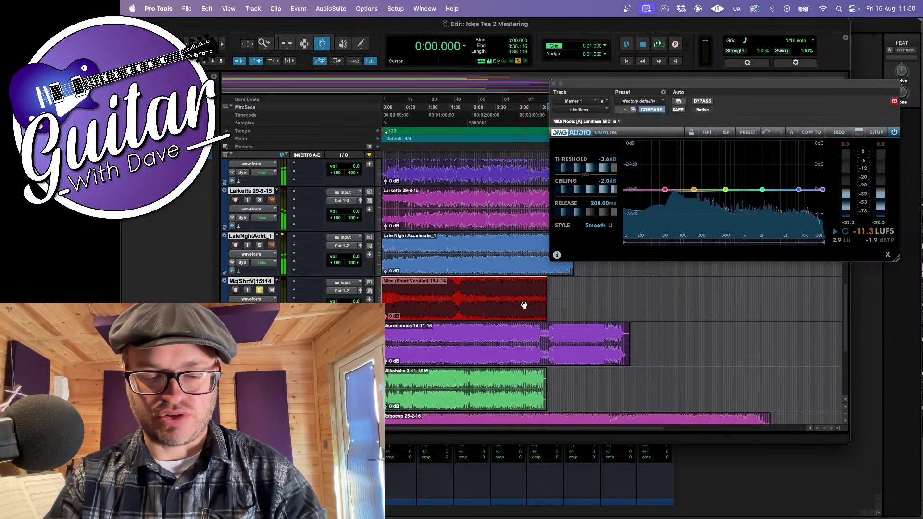
key("super+alt+b")
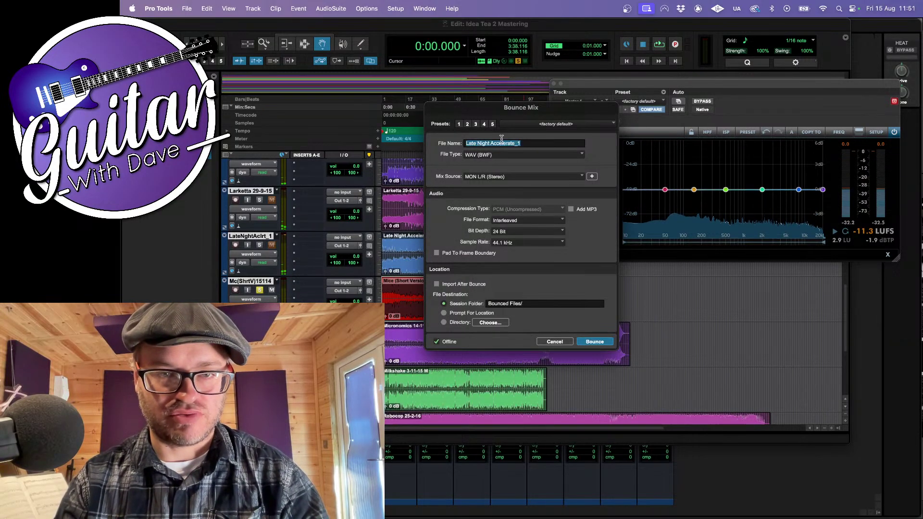
type("Mice")
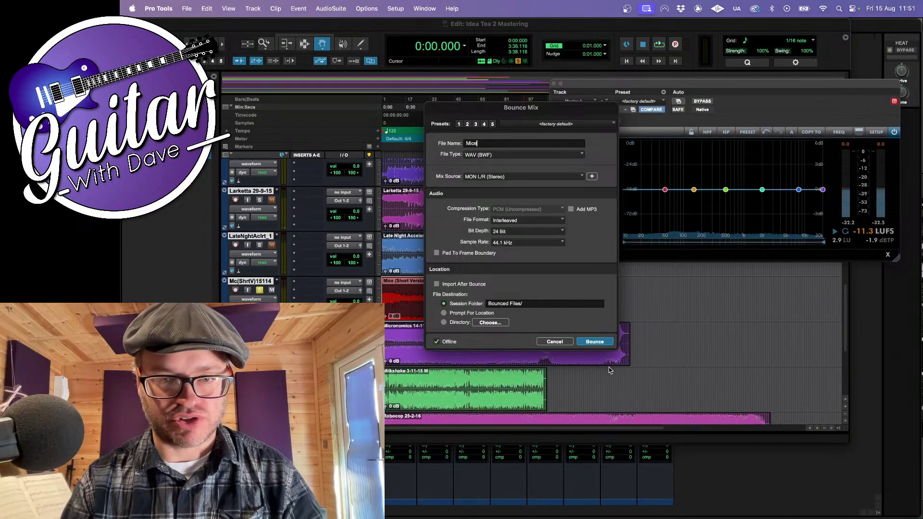
left_click(596, 342)
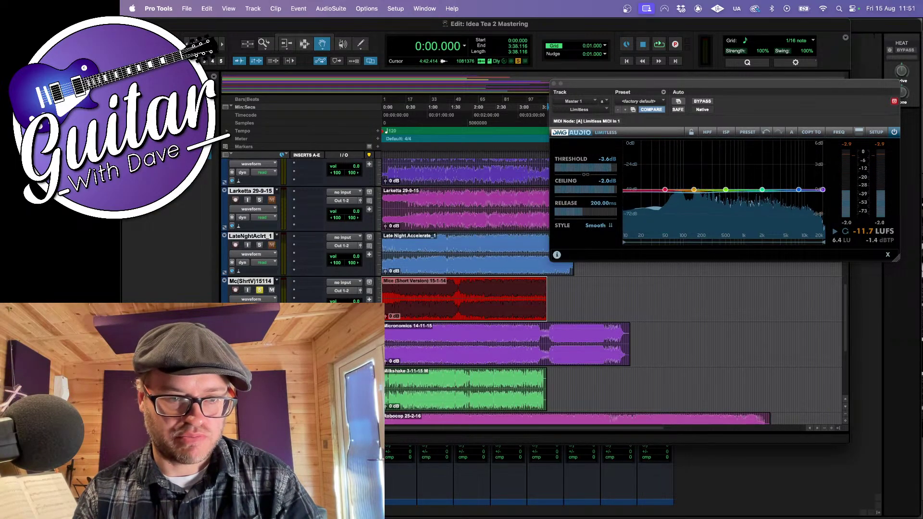
Solo the Micronomics track instead of Mice and start playback from 0:50
left_click(259, 290)
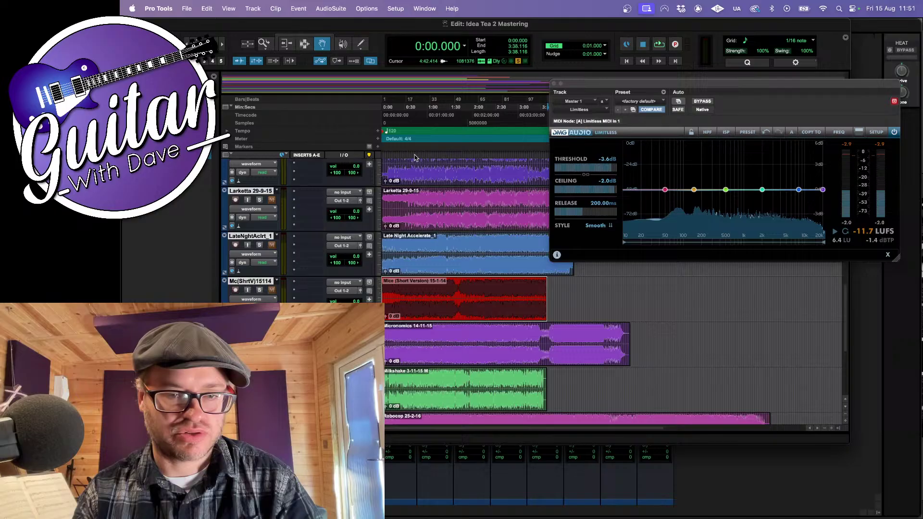
left_click(421, 111)
key("space")
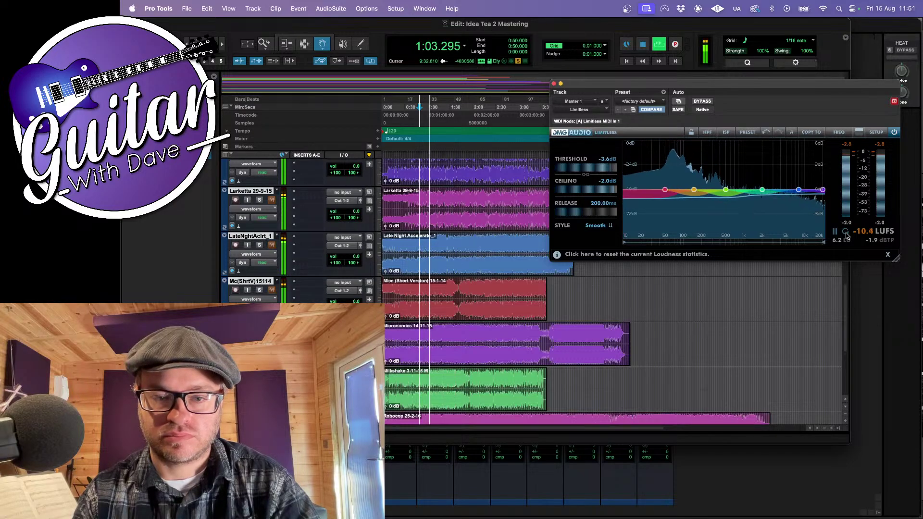
Check Micronomics' loudness by playing it from 1:51, 2:38 and 4:04 with the limiter window moved aside, and stop playback
left_click(466, 117)
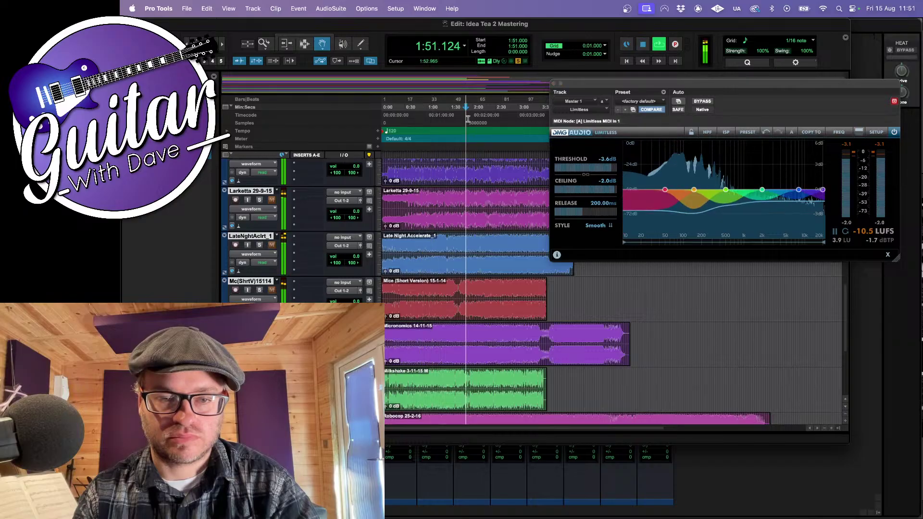
left_click(502, 111)
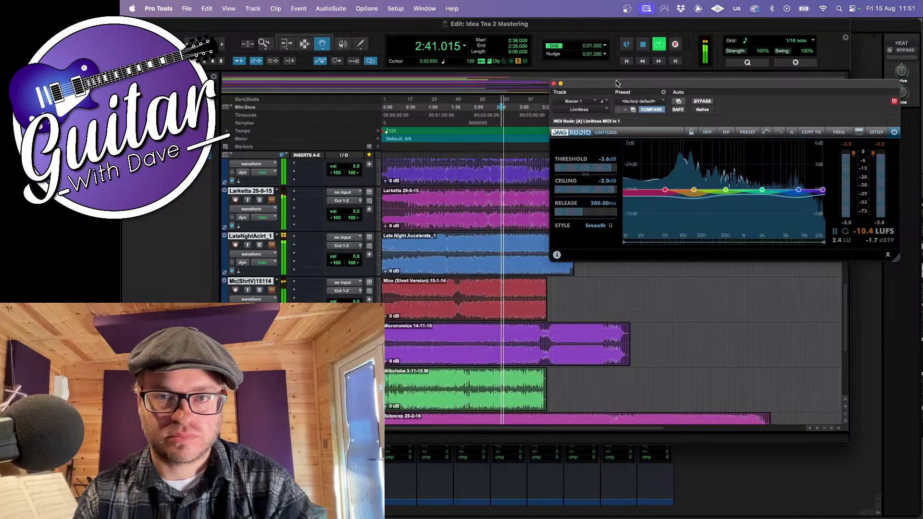
left_click_drag(618, 85, 660, 84)
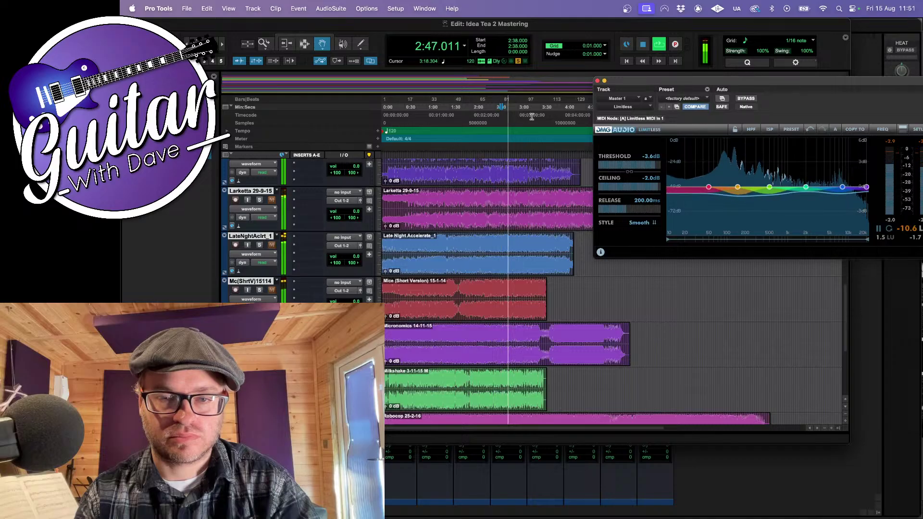
left_click(532, 117)
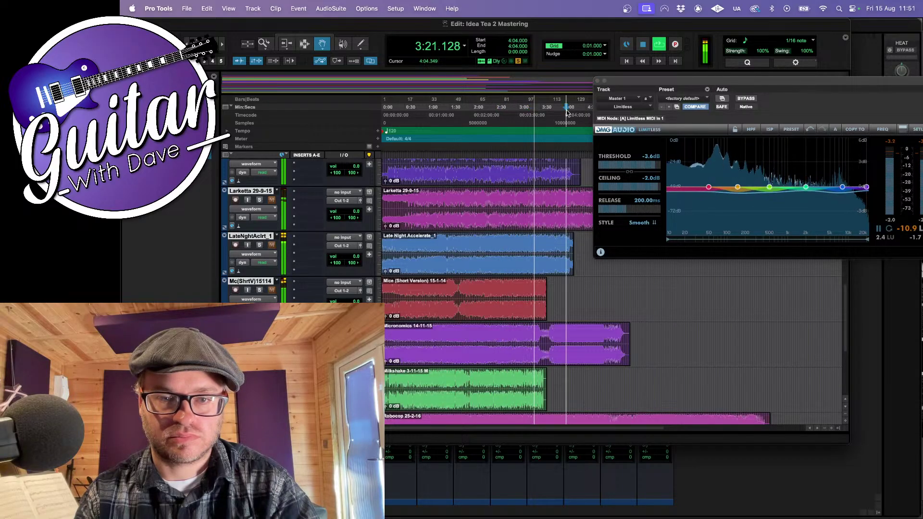
left_click(567, 113)
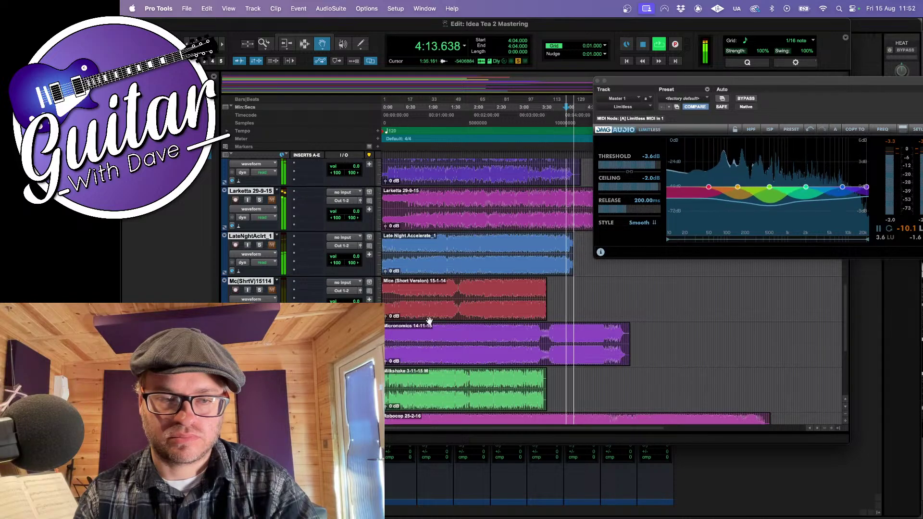
scroll(430, 321, "down", 3)
scroll(430, 321, "up", 2)
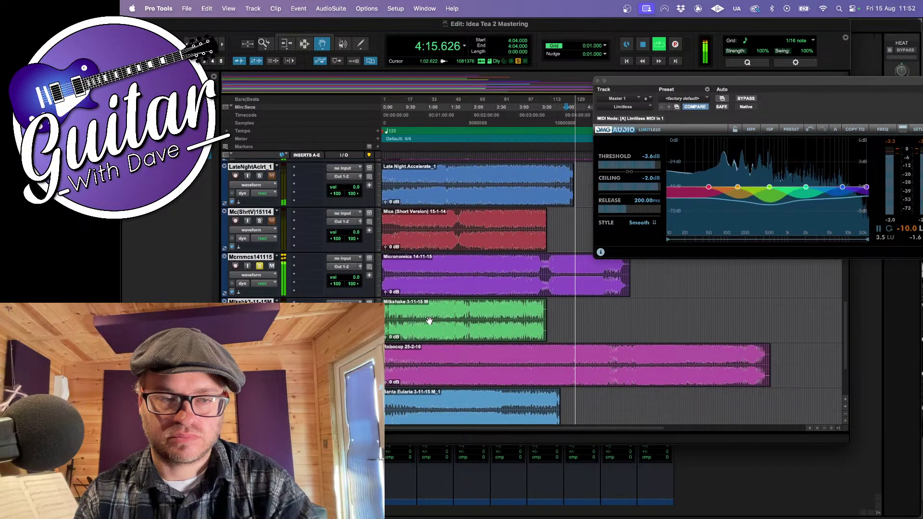
key("space")
Try to hide and make inactive the Micronomics track, and show the hidden tracks again
right_click(248, 259)
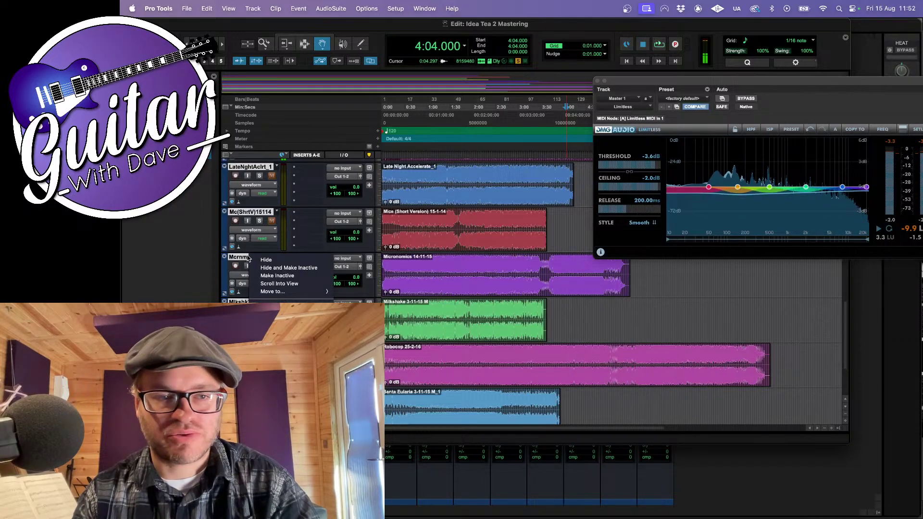
left_click(279, 267)
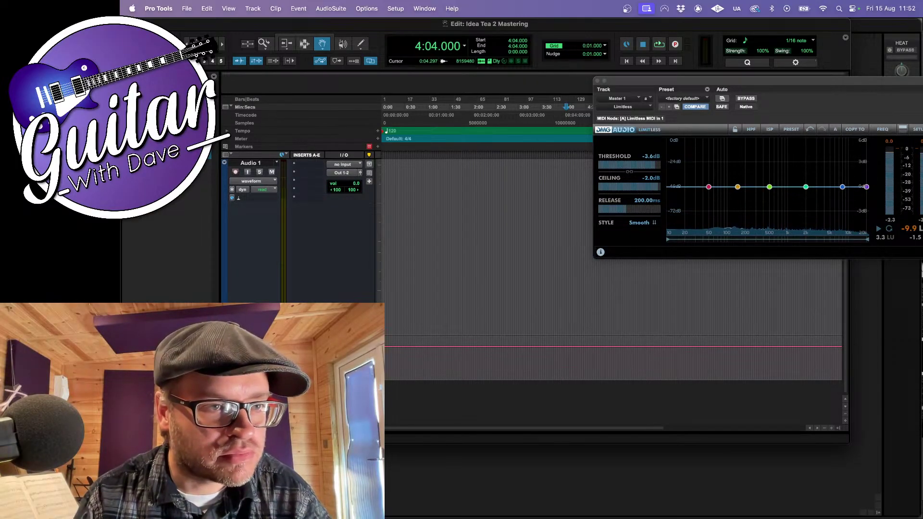
right_click(159, 94)
left_click(185, 107)
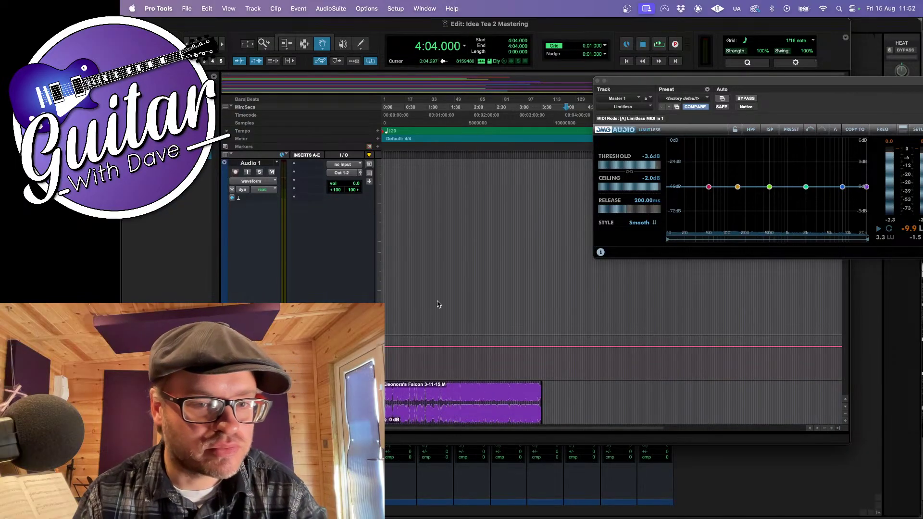
Clear the multiple track selection and hide only the Micronomics track
scroll(474, 378, "down", 10)
scroll(474, 378, "up", 5)
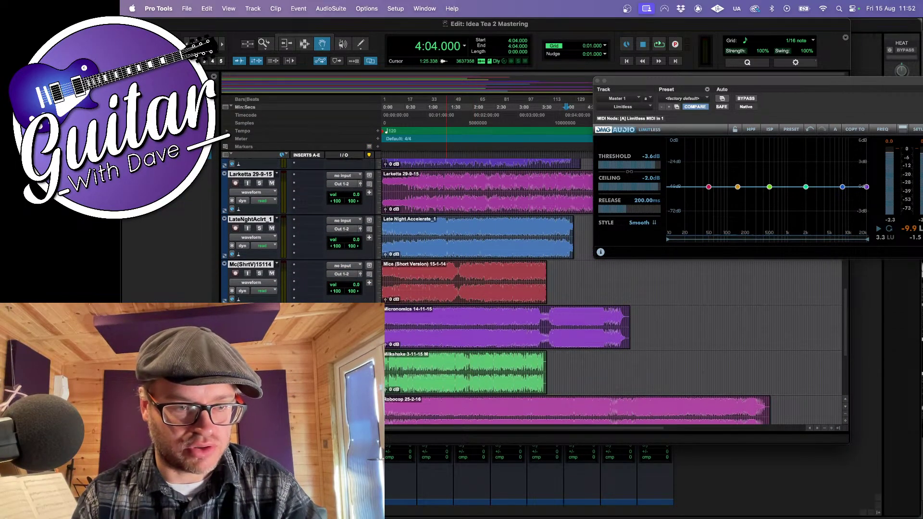
left_click(251, 355)
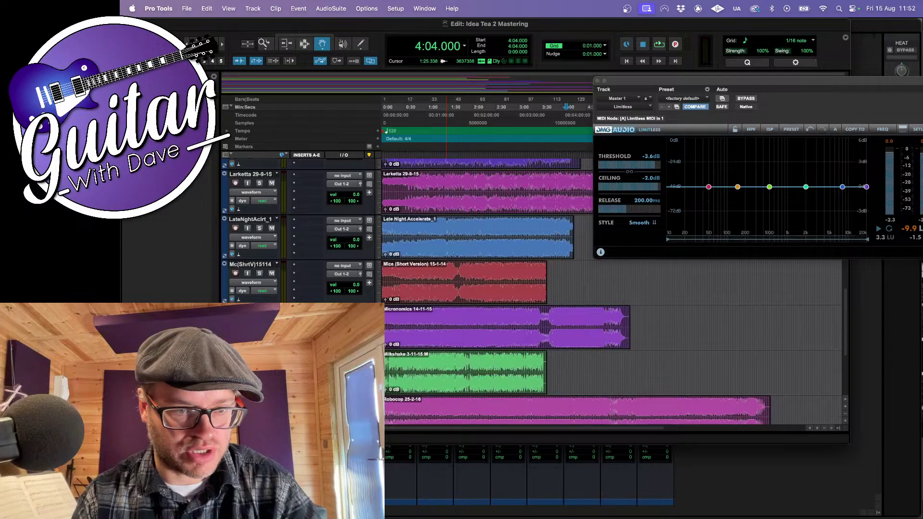
left_click(269, 325)
Solo the Milkshake track and start playback from 0:25
scroll(234, 276, "down", 3)
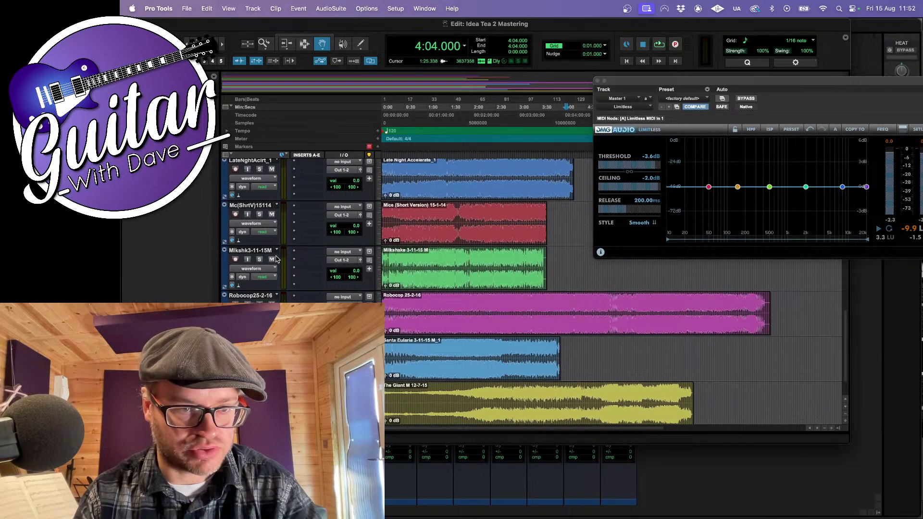
left_click(401, 112)
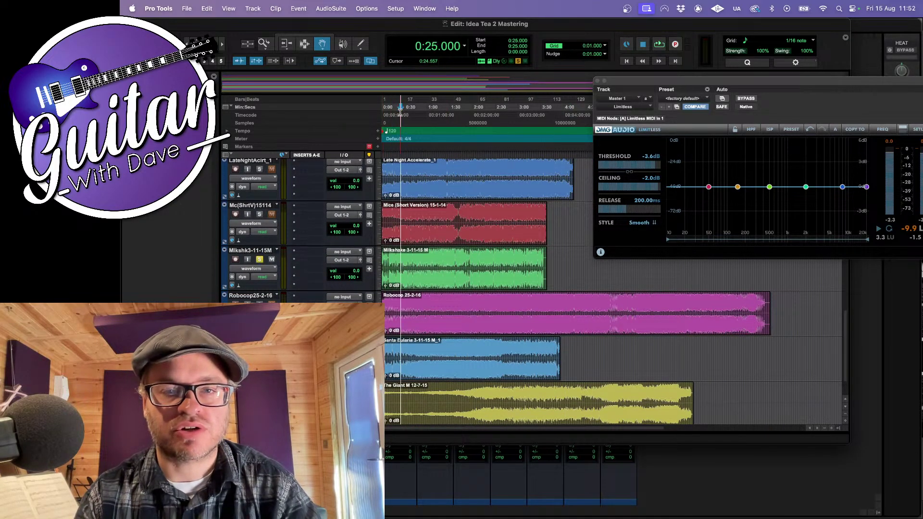
key("space")
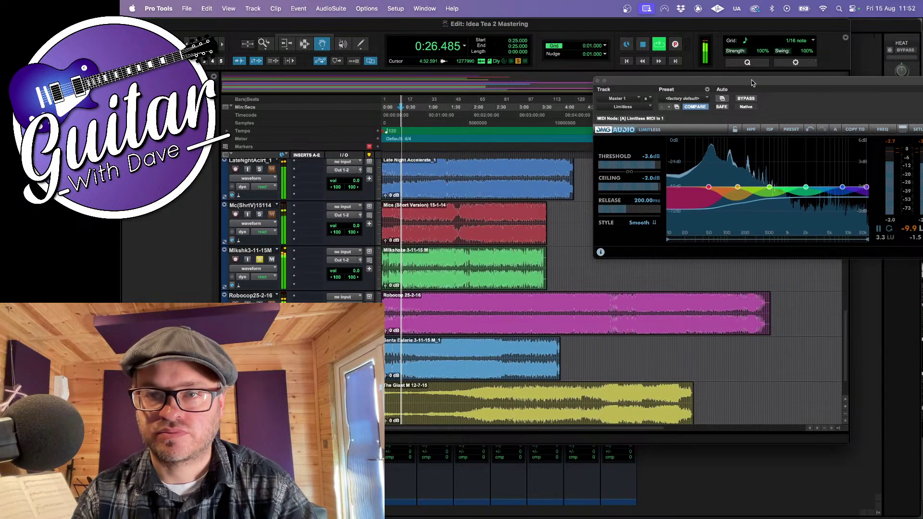
Bring the limiter window fully into view and adjust the threshold for Milkshake to -4.0 dB and finally -3.8 dB during playback
left_click_drag(755, 80, 686, 81)
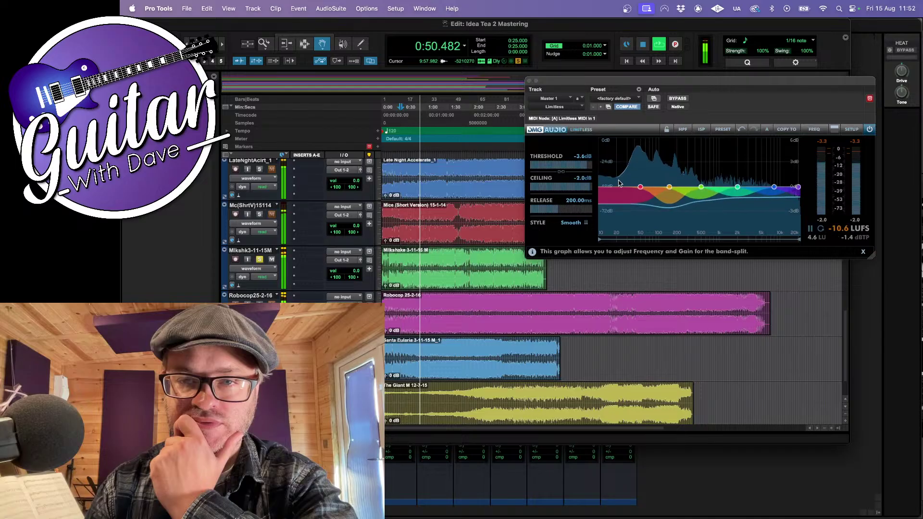
left_click_drag(581, 167, 579, 166)
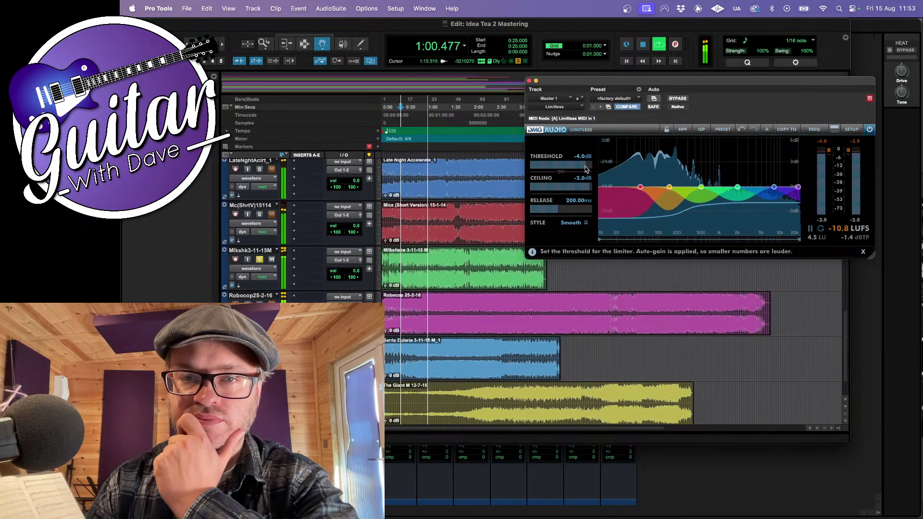
left_click_drag(588, 169, 587, 169)
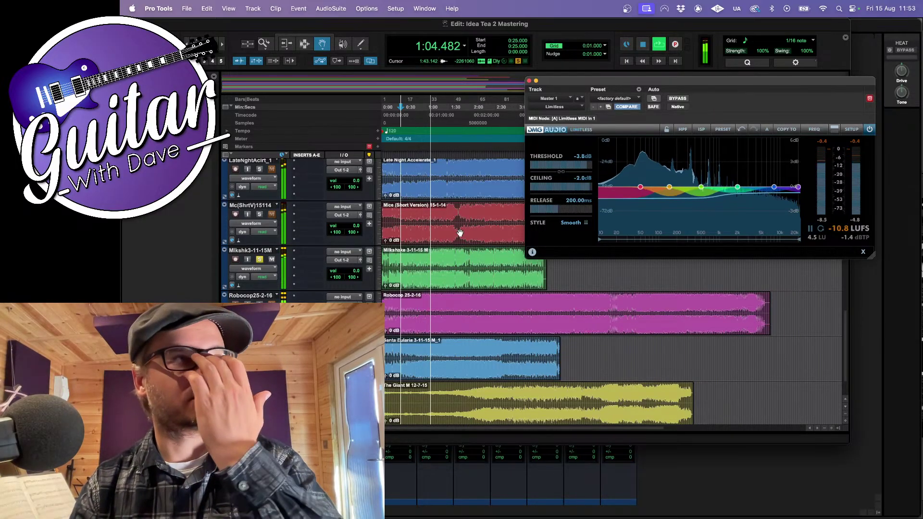
Stop playback and bounce the whole Milkshake clip offline as a 24-bit WAV named Milkshake, without overwriting the Mice file
left_click(460, 272)
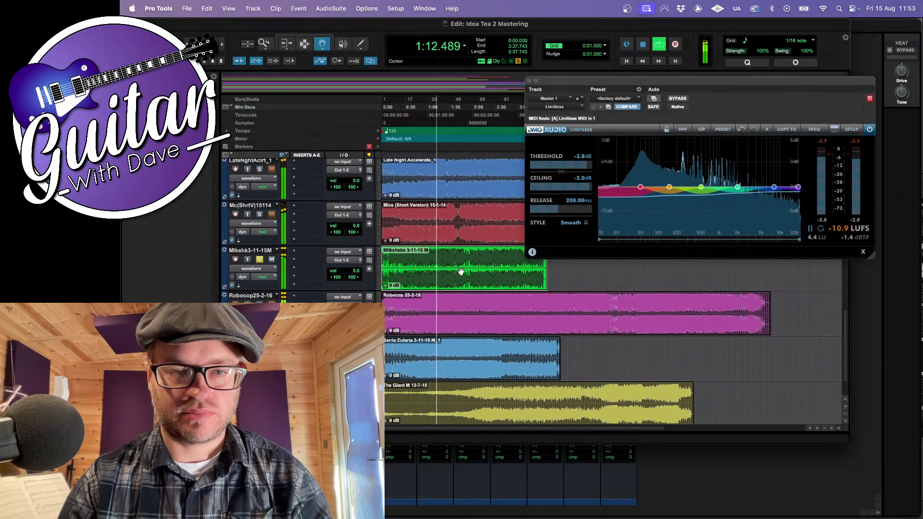
key("space")
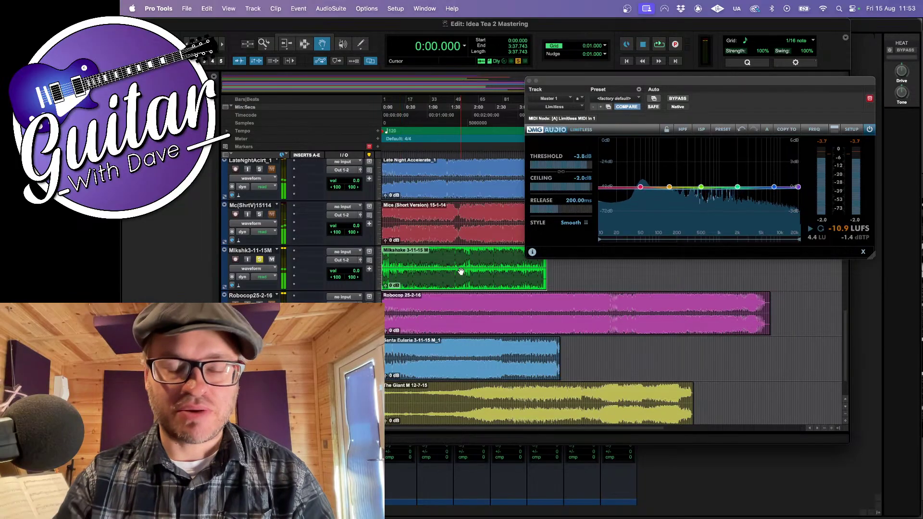
key("alt+super+b")
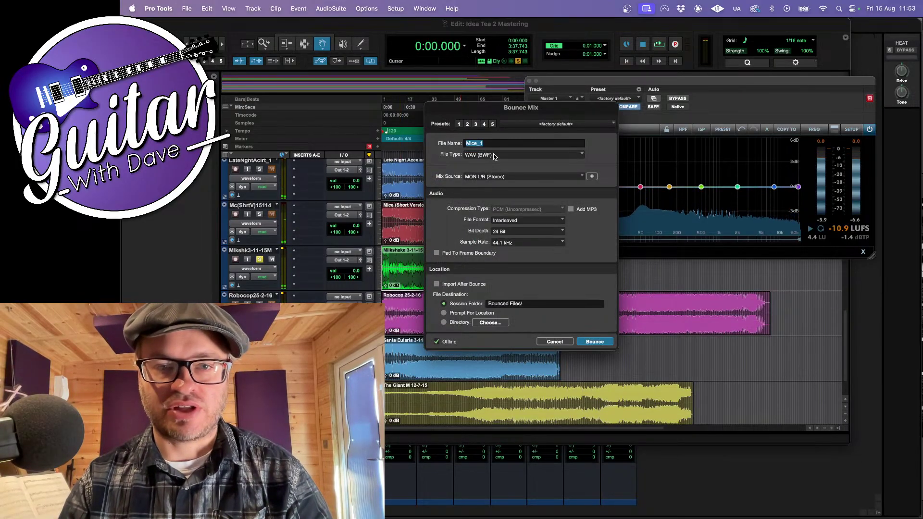
type("Mice")
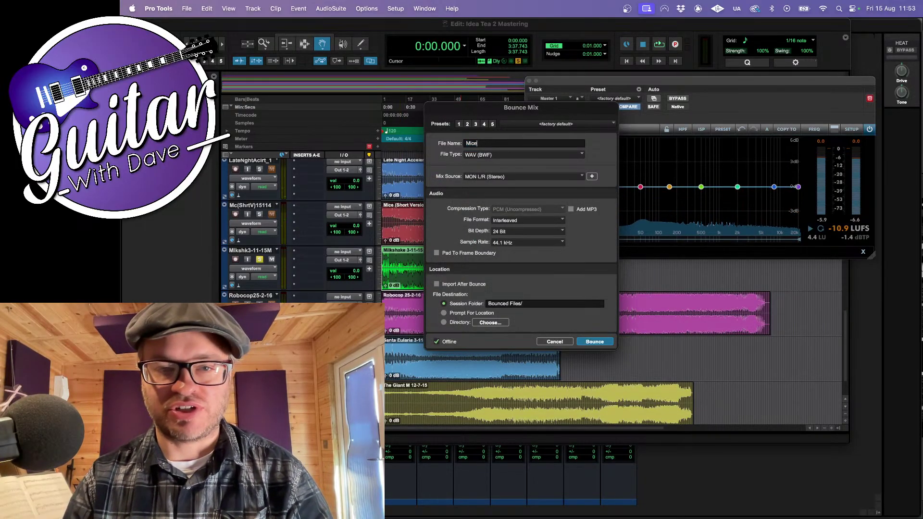
left_click(593, 342)
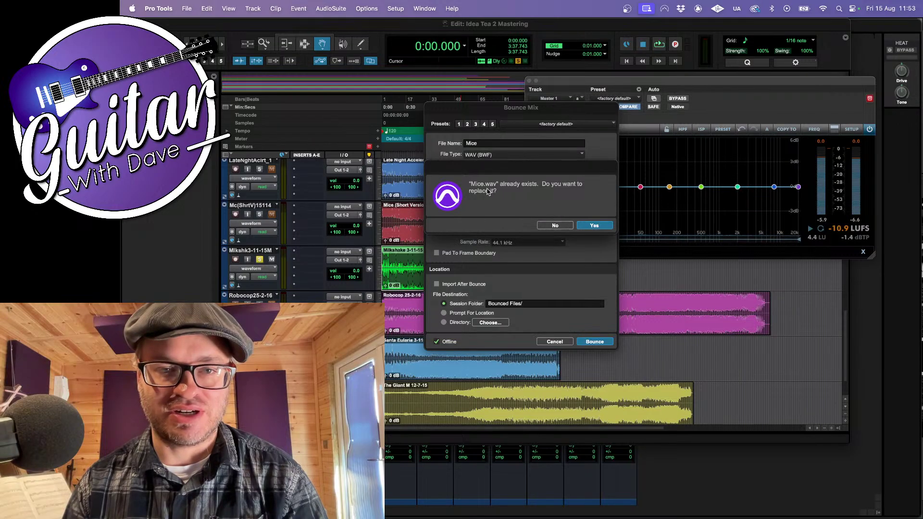
left_click(556, 226)
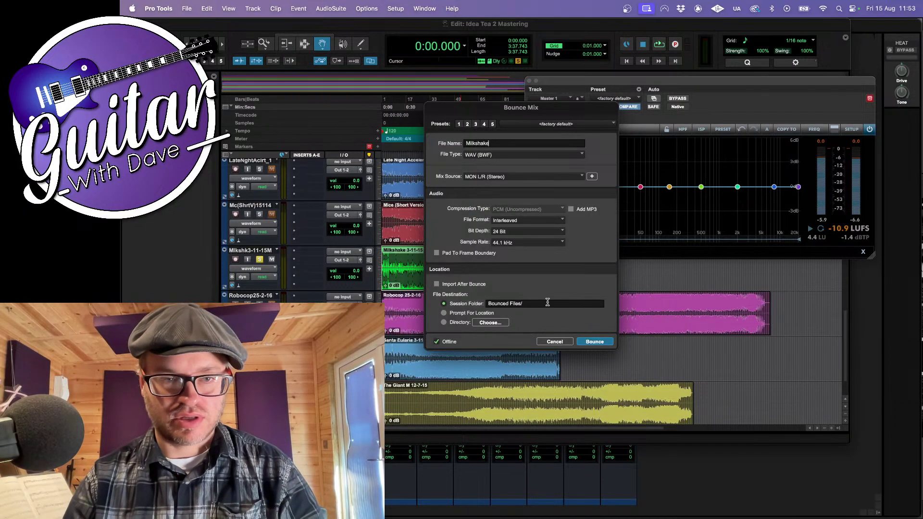
left_click(595, 342)
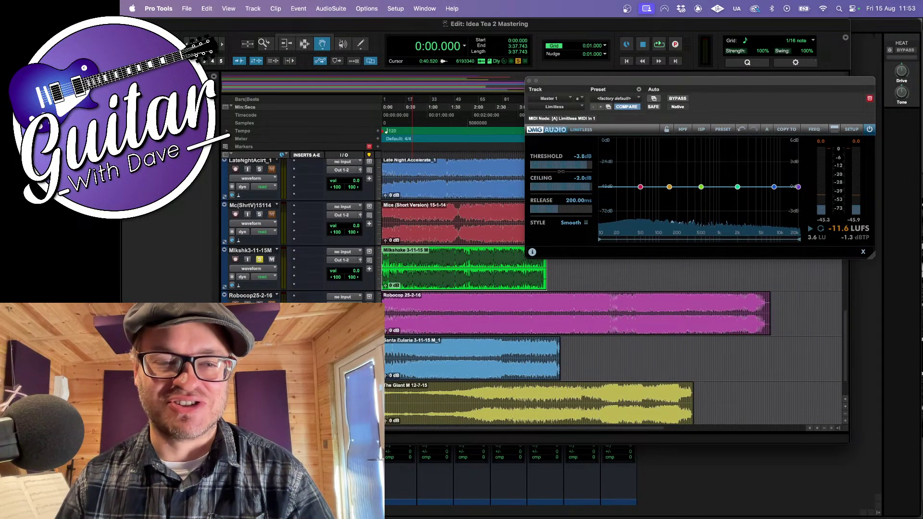
Unsolo Milkshake, solo the Robocop track, move the limiter window higher up, and start playback from 0:29
left_click(259, 260)
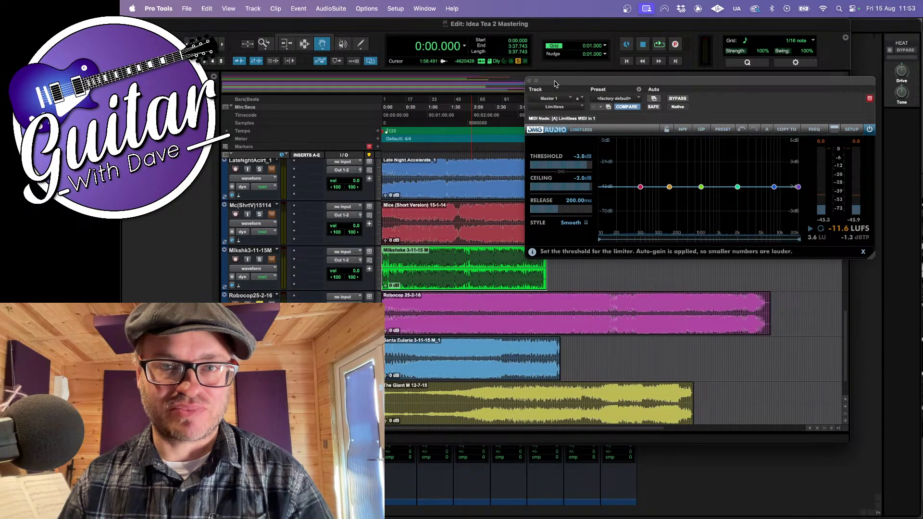
left_click_drag(555, 81, 585, 38)
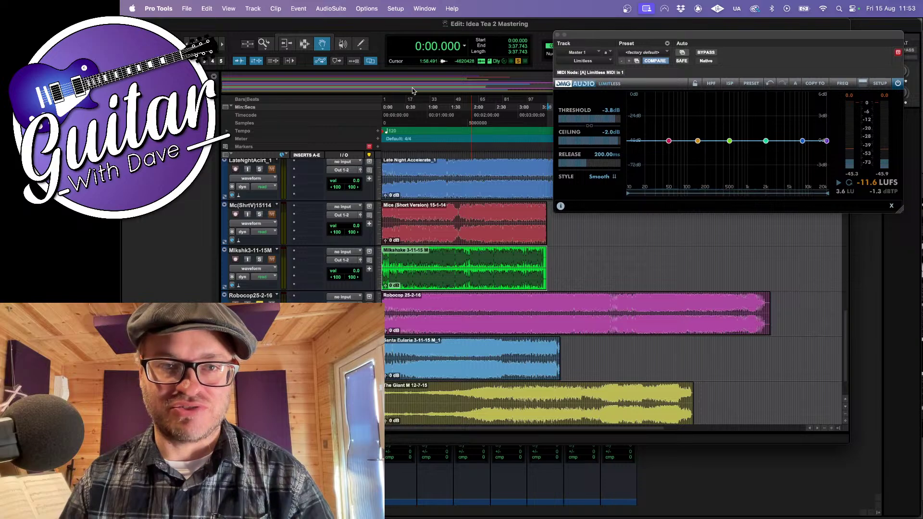
left_click(404, 112)
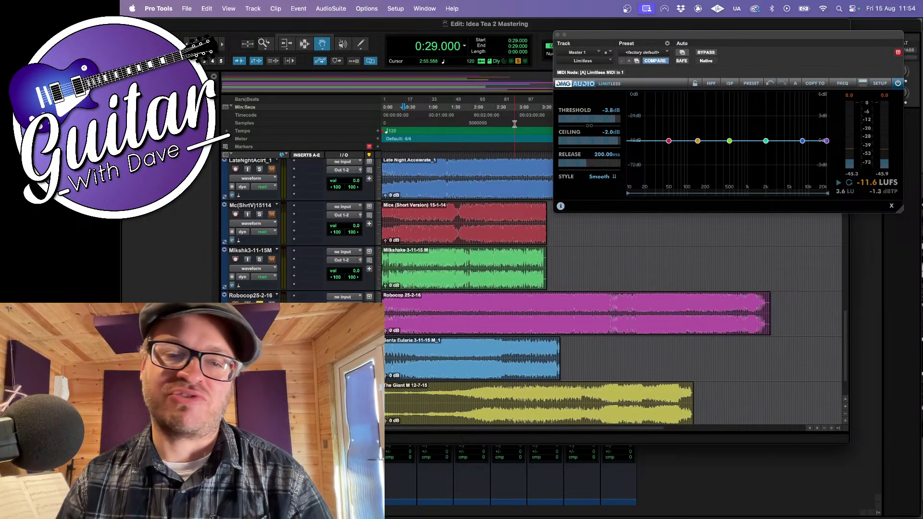
key("space")
key("space")
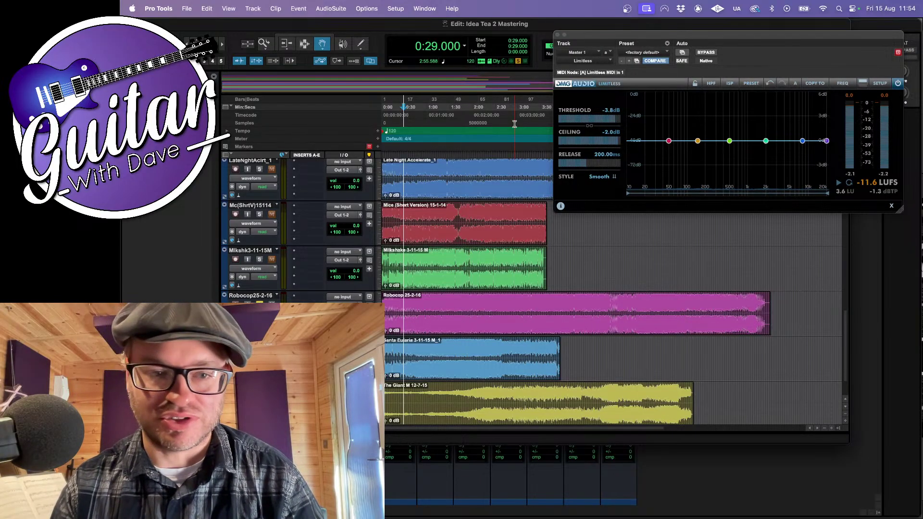
key("space")
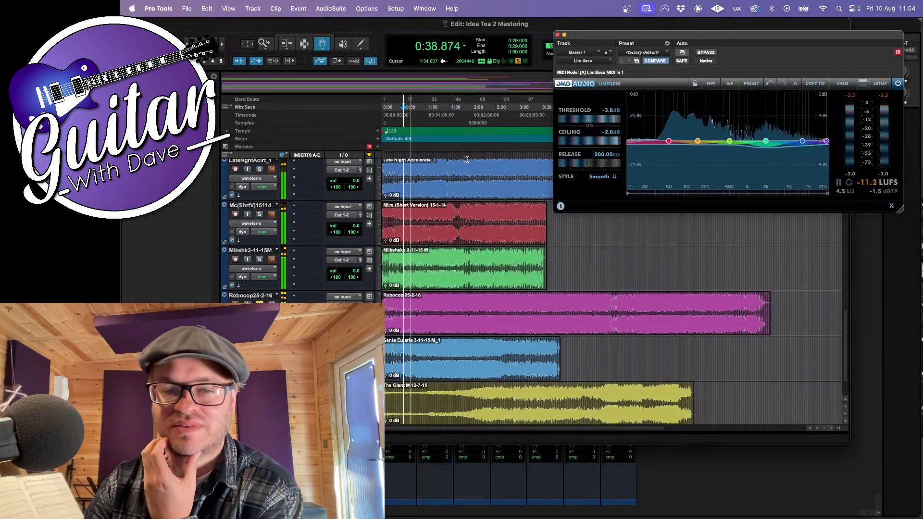
Audition Robocop through the limiter from 1:11, 1:47, 2:22, 2:29 and 2:40, and stop playback
left_click(436, 118)
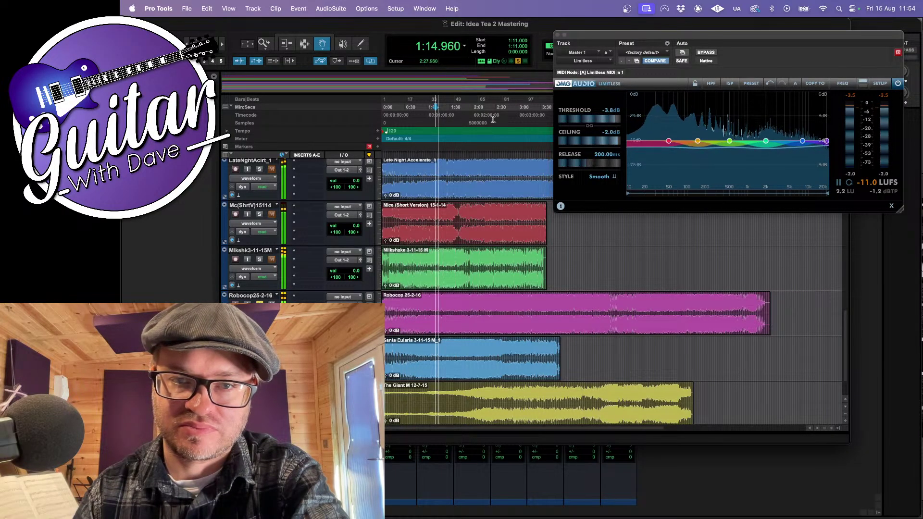
left_click(462, 119)
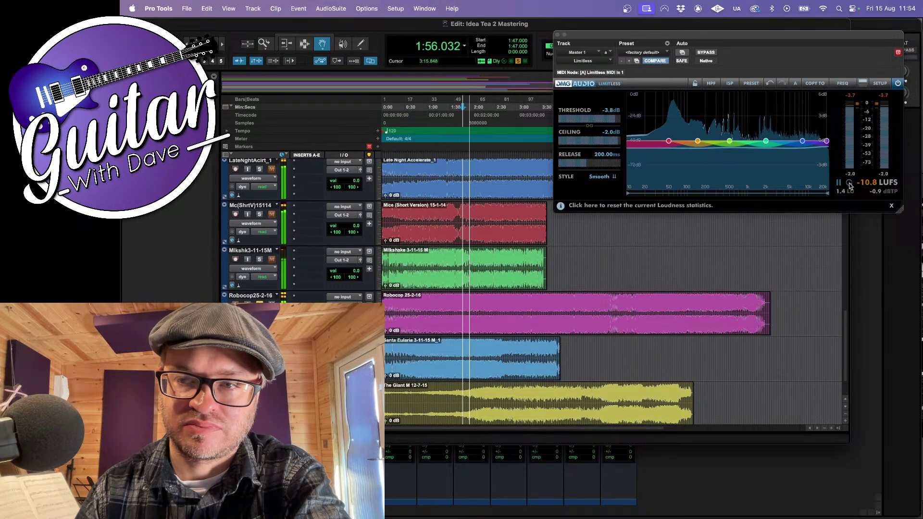
left_click(479, 120)
left_click(491, 119)
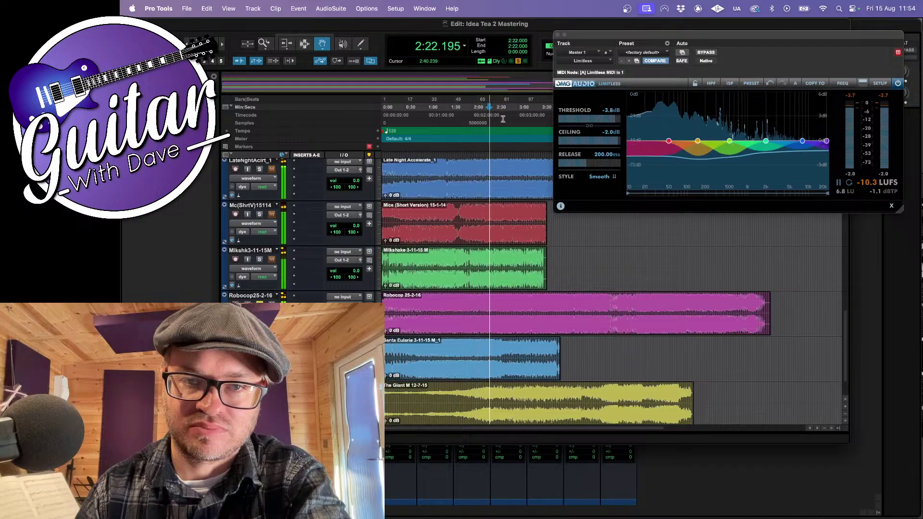
left_click(502, 119)
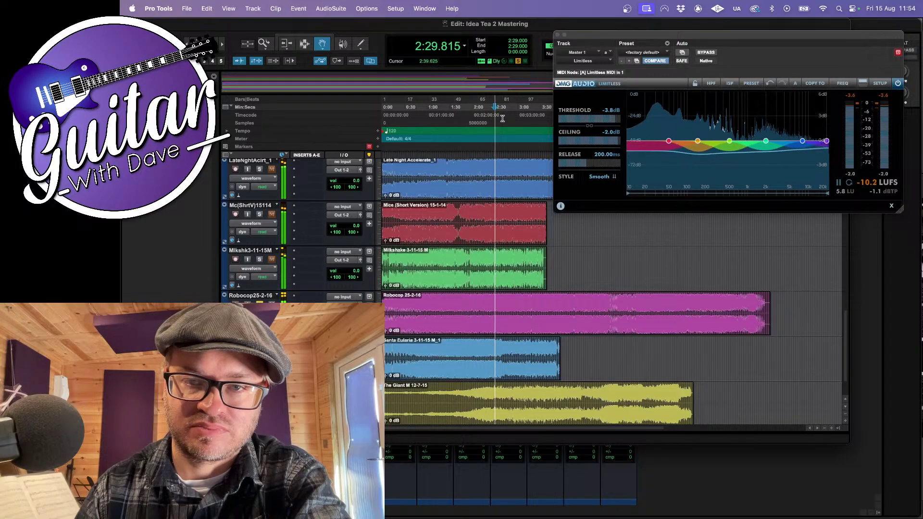
left_click(502, 119)
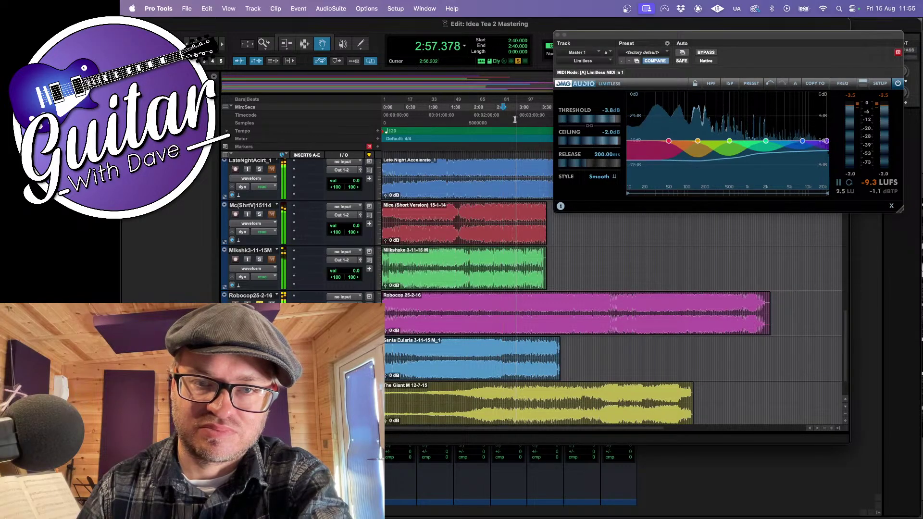
scroll(524, 122, "right", 5)
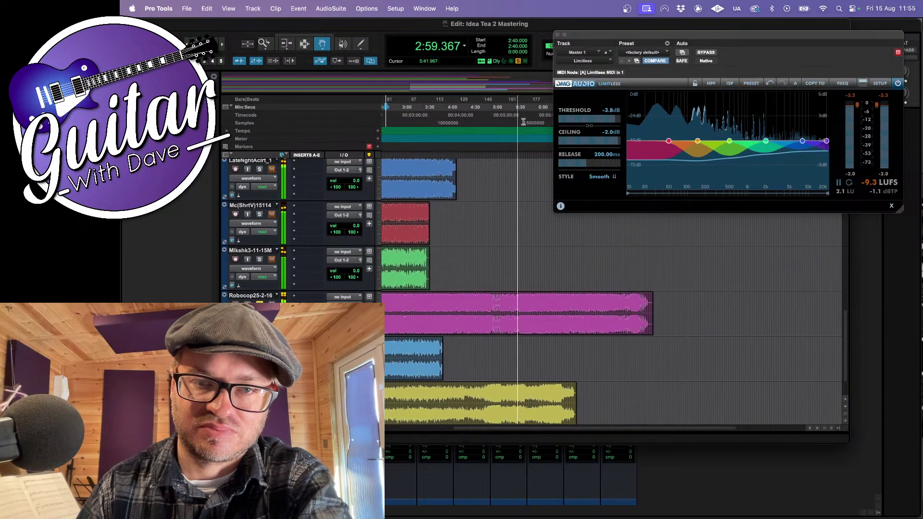
scroll(524, 123, "left", 3)
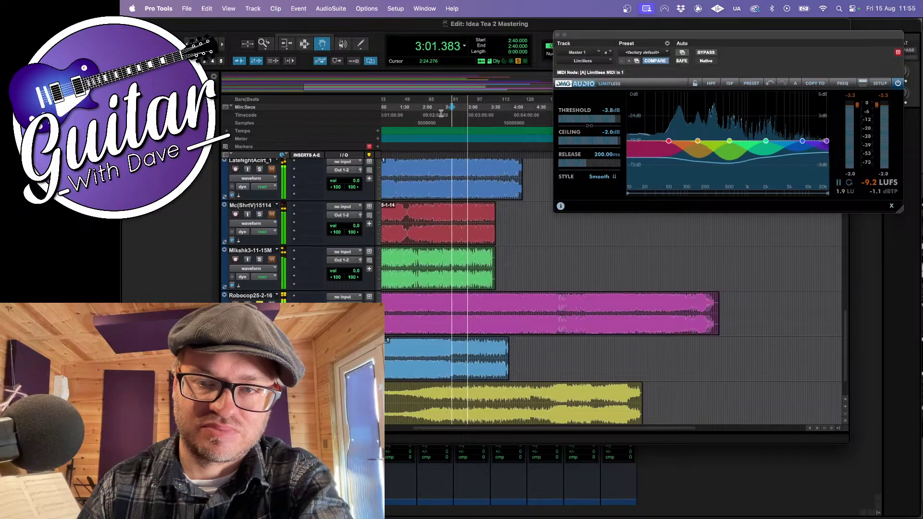
key("space")
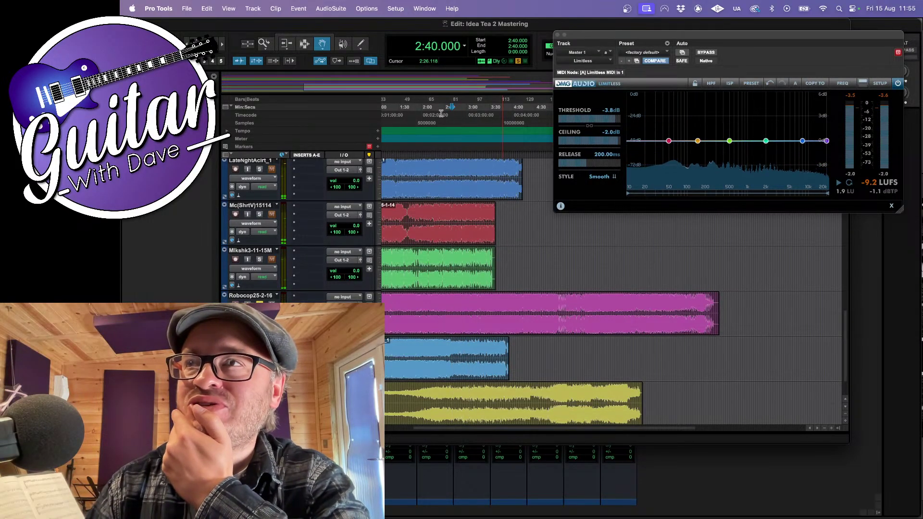
Select the whole Robocop clip and bounce it offline as a 24-bit WAV named Robocop
scroll(420, 119, "left", 3)
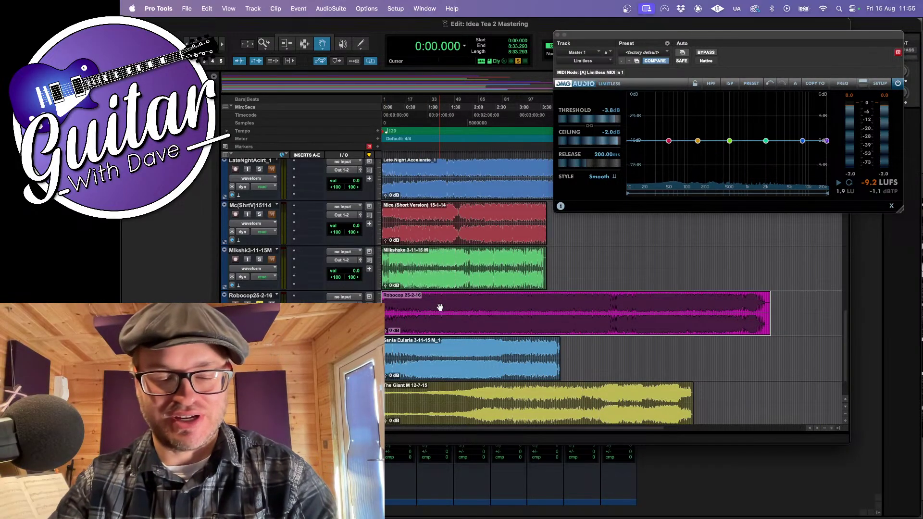
key("super+alt+b")
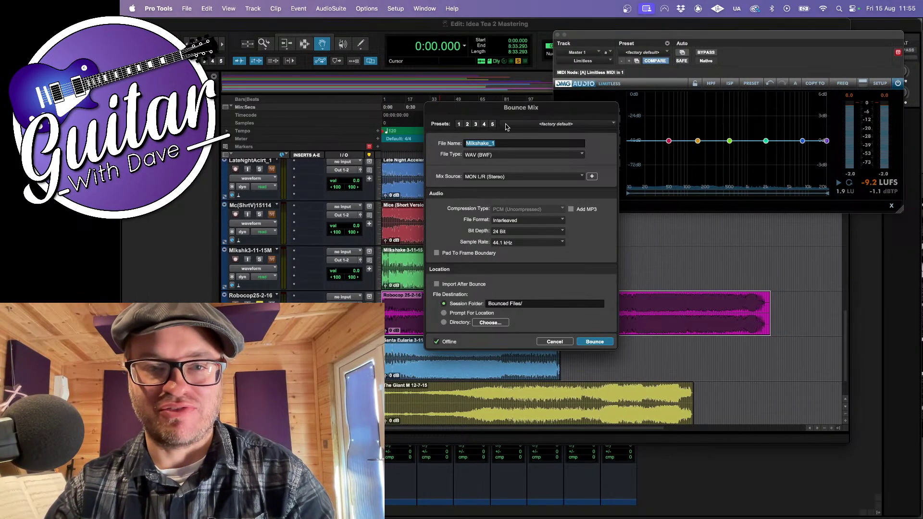
key("super+a")
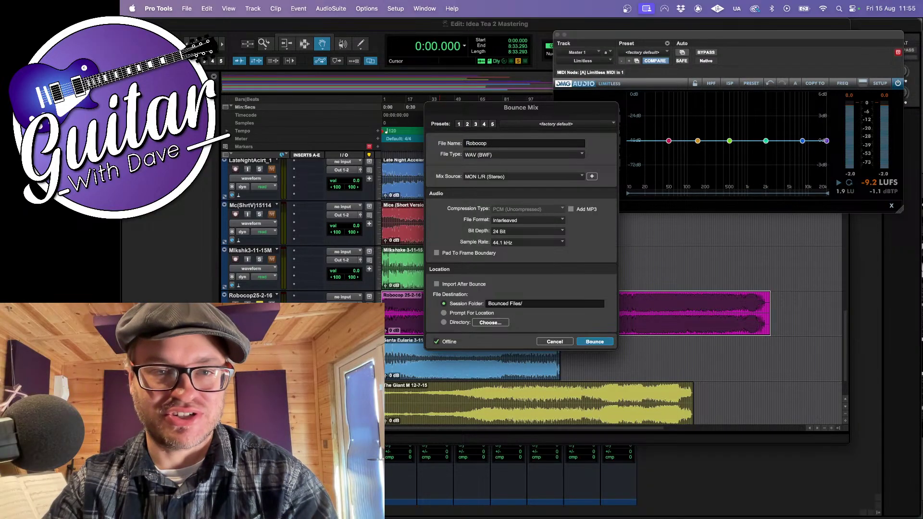
left_click(595, 342)
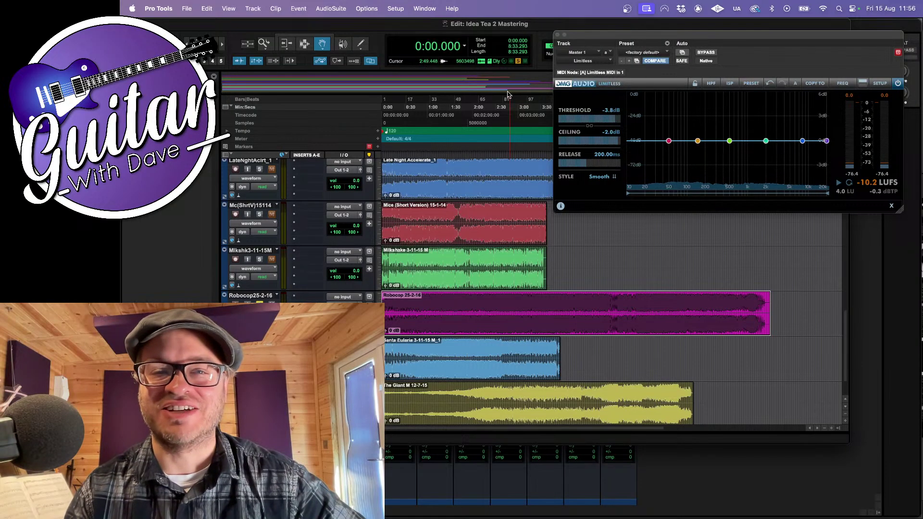
Move the limiter window clear of the timeline and play the session briefly from 3:51
left_click(517, 109)
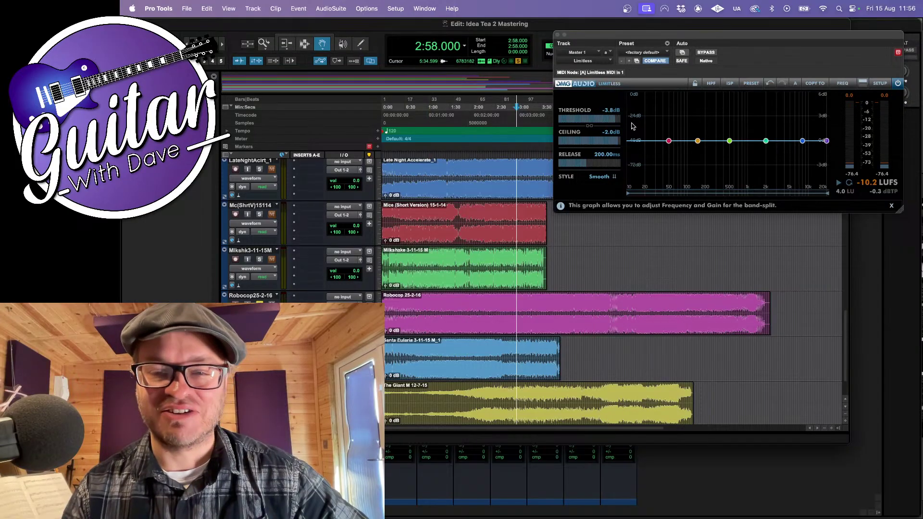
left_click_drag(592, 37, 705, 36)
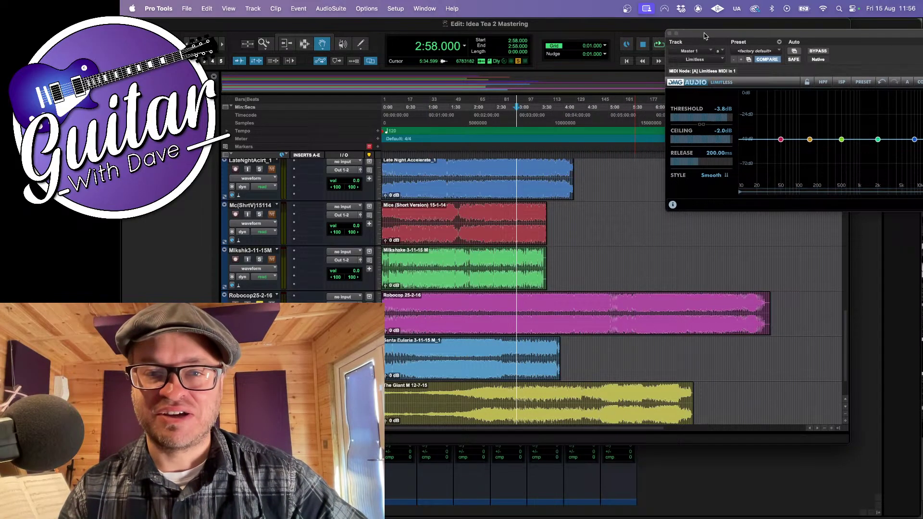
left_click(557, 107)
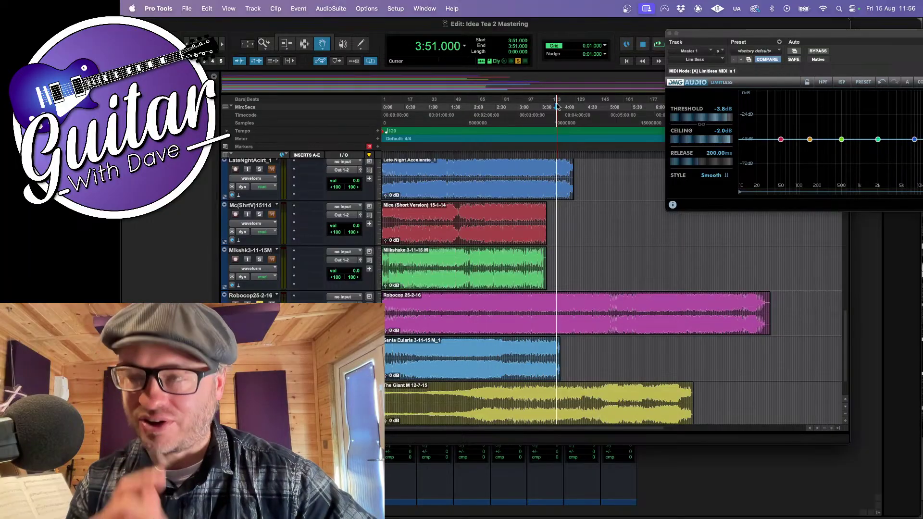
key("space")
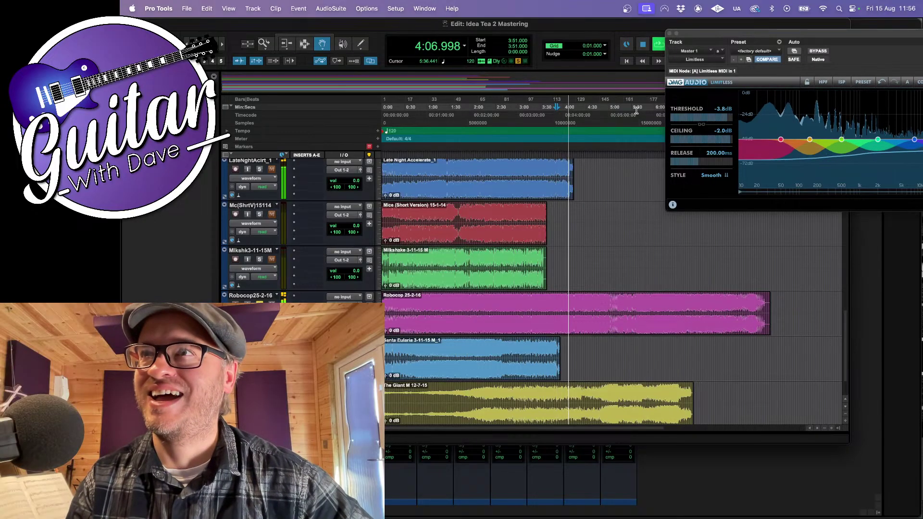
key("space")
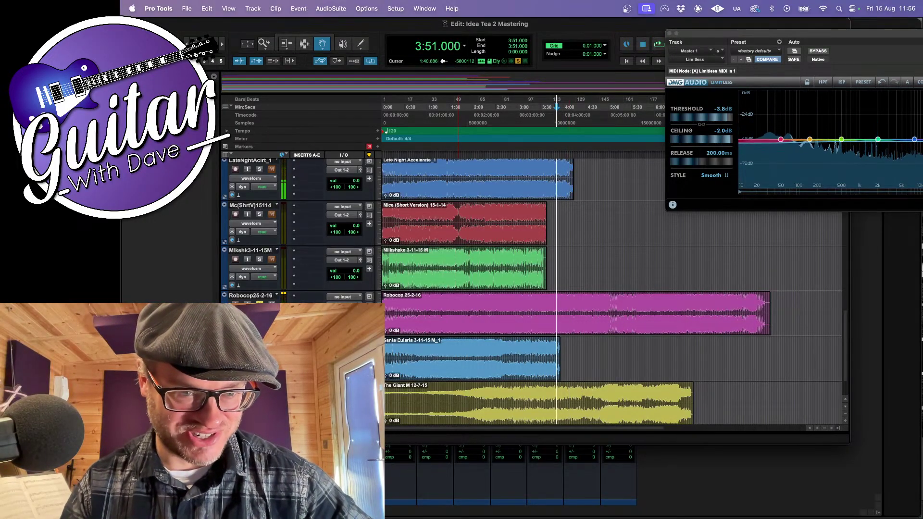
Solo the next song's track and audition it from 1:36, 0:36 and 2:22
left_click(259, 394)
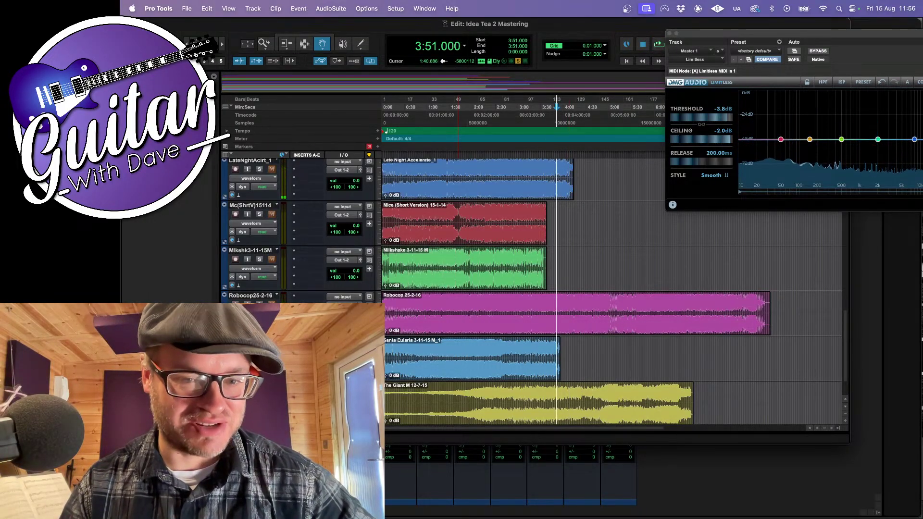
left_click(455, 115)
key("space")
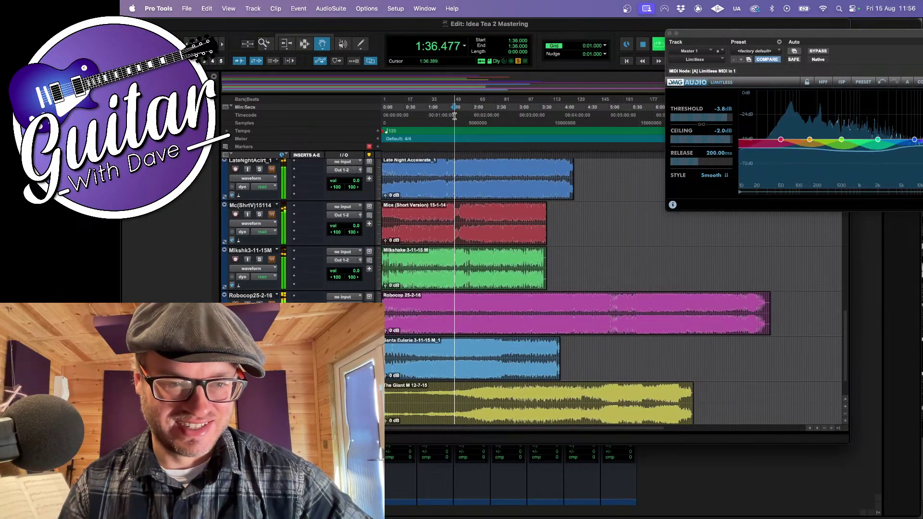
key("space")
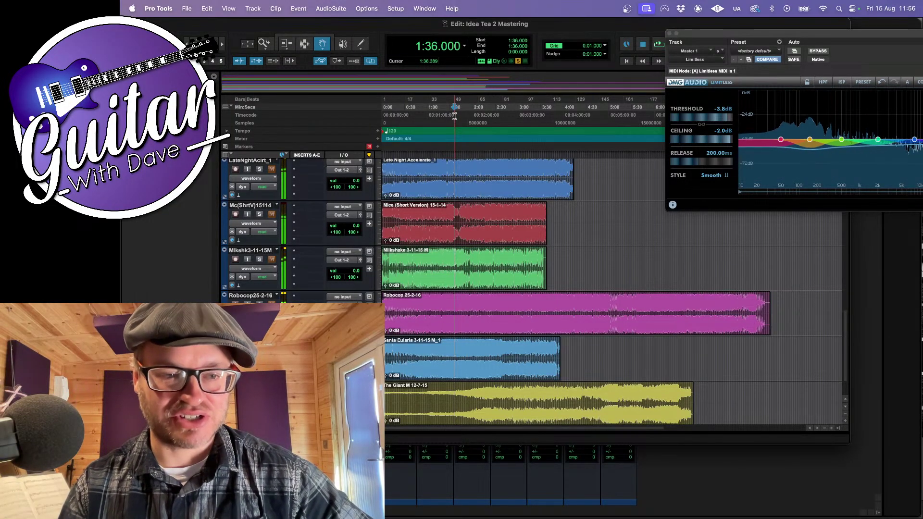
left_click(409, 115)
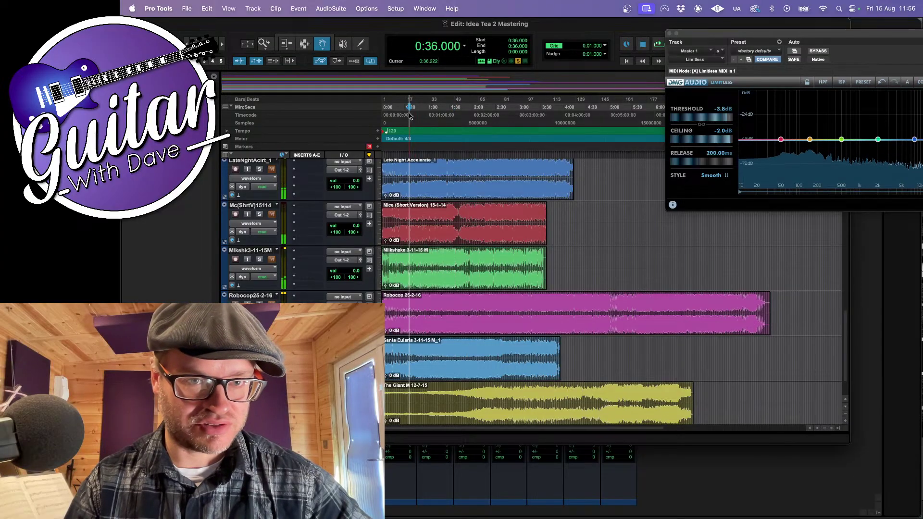
key("space")
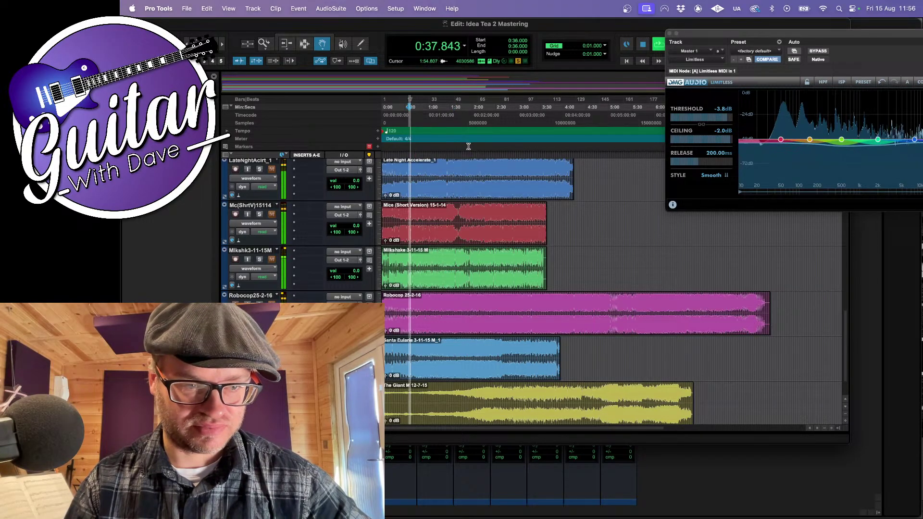
left_click(490, 116)
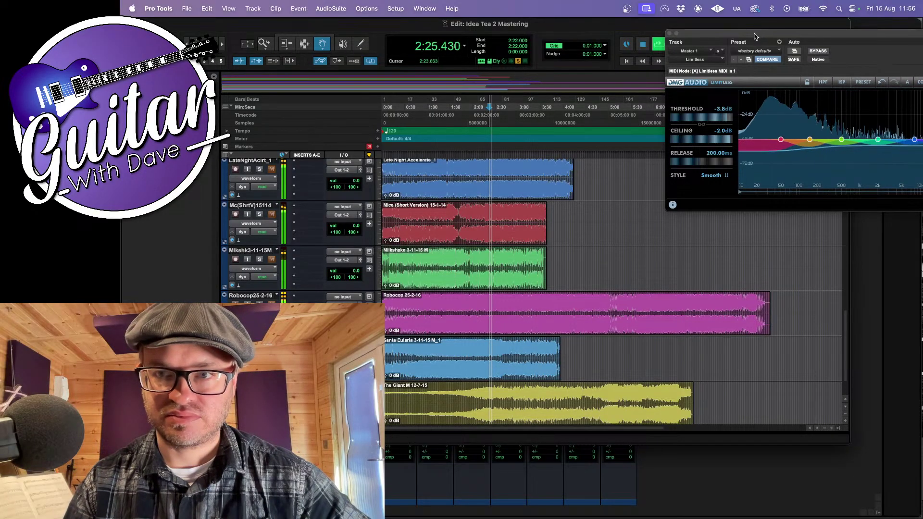
Move the limiter window into full view, reset its loudness statistics during playback, and stop playback
left_click_drag(798, 50, 482, 106)
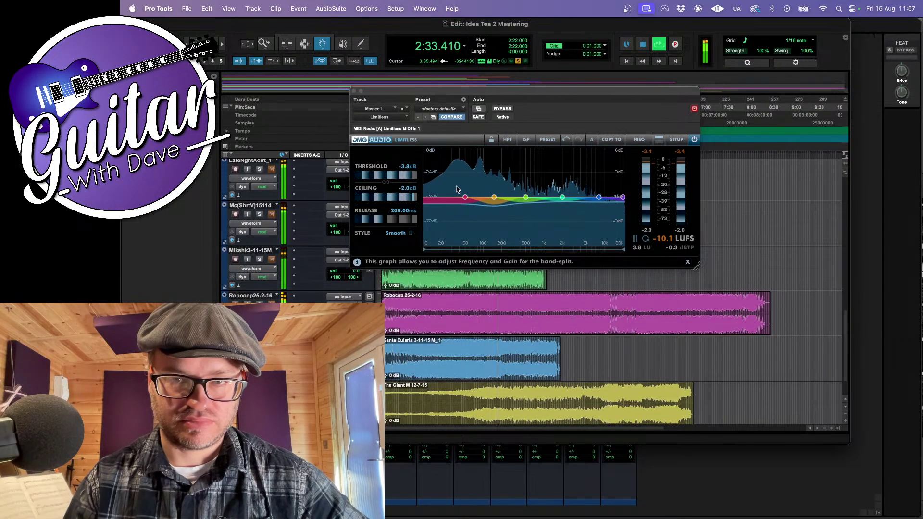
left_click(646, 239)
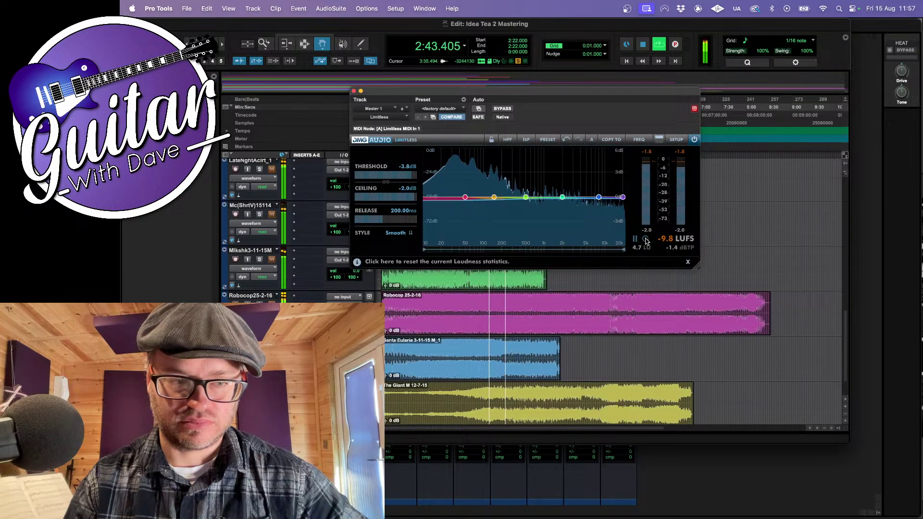
key("space")
Select the whole Santa Eularia clip and bounce it offline as a 24-bit WAV named Santa Eularia
left_click(469, 358)
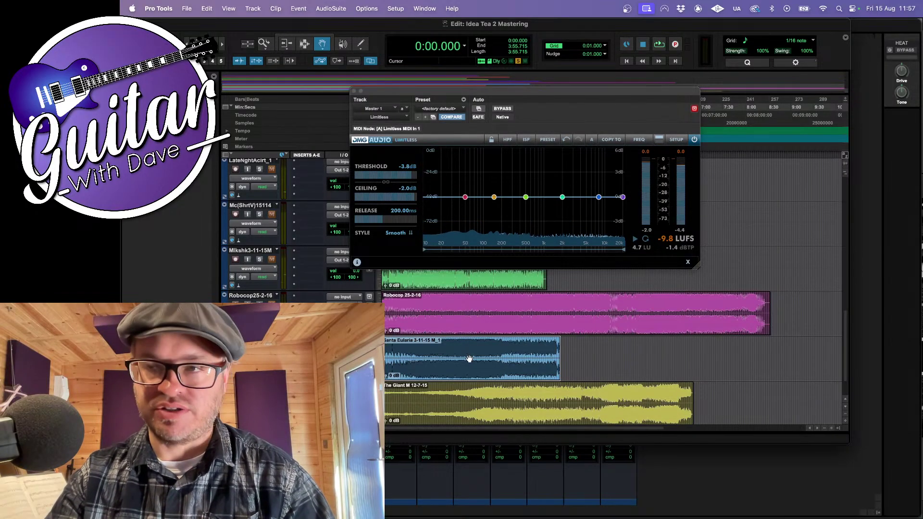
key("super+alt+b")
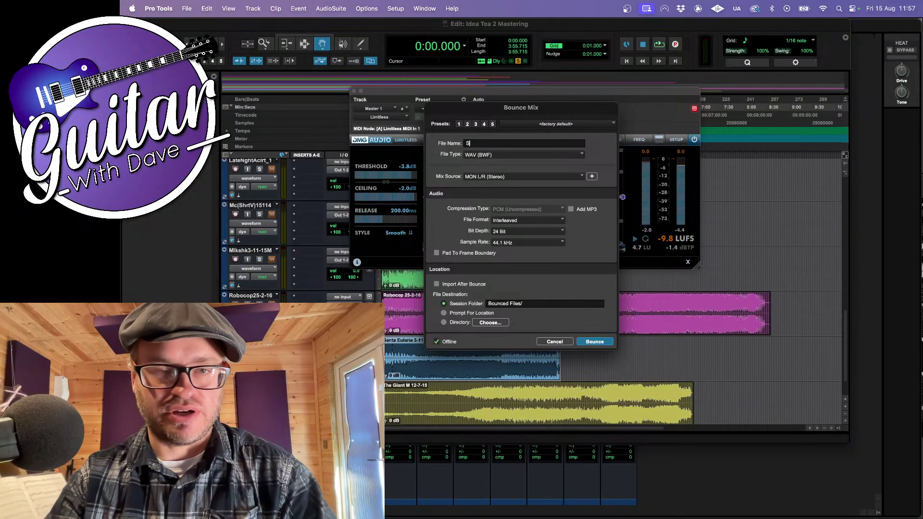
type("Santa E")
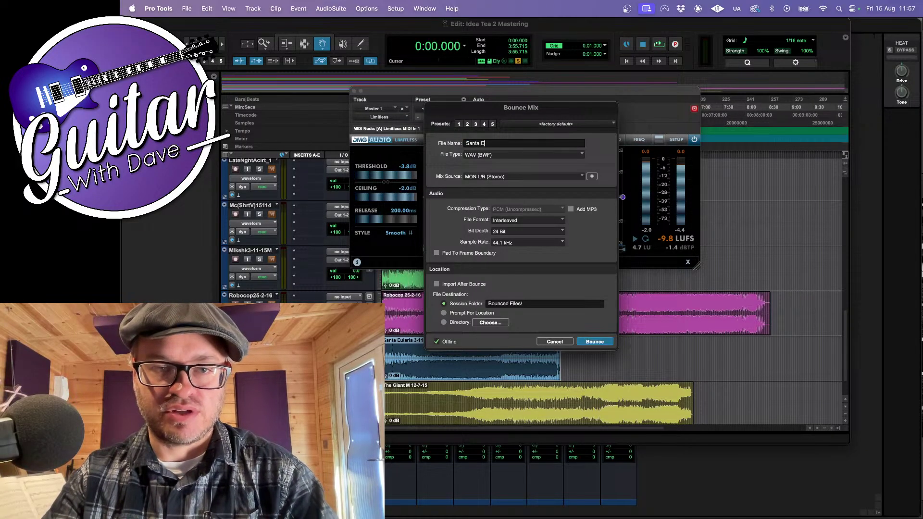
type("ularia")
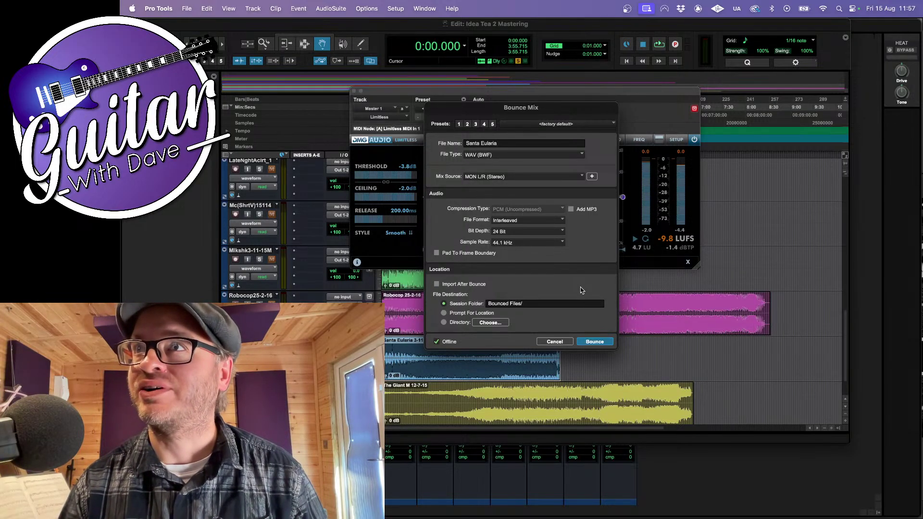
left_click(594, 342)
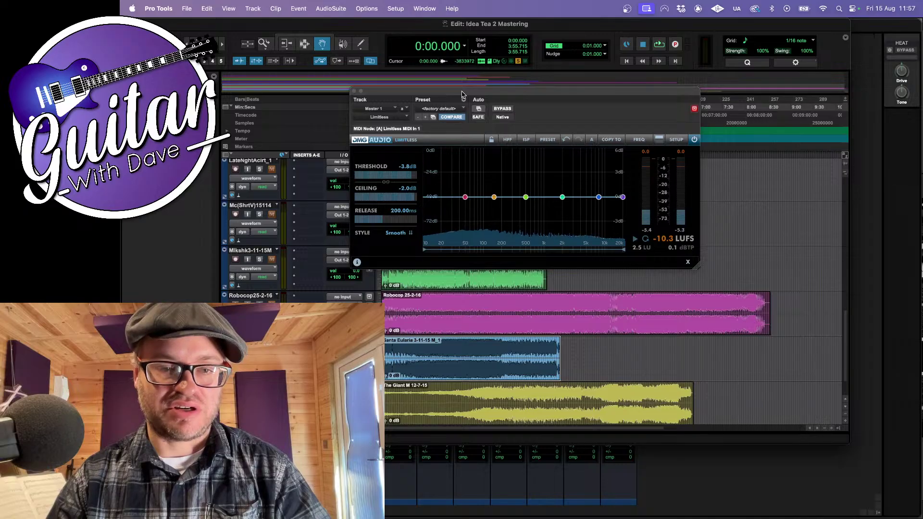
Move the limiter window clear of the timeline and audition The Giant from 4:54 and 2:51
left_click_drag(431, 93, 606, 91)
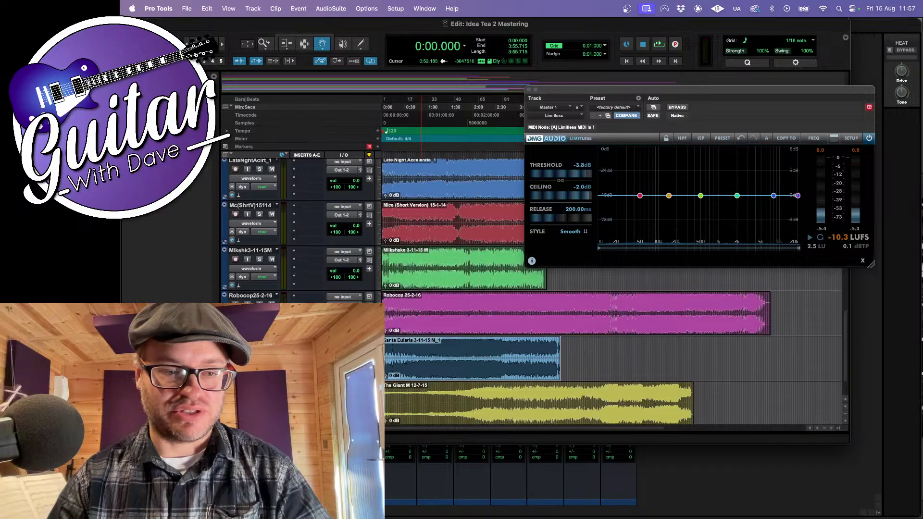
left_click(511, 404)
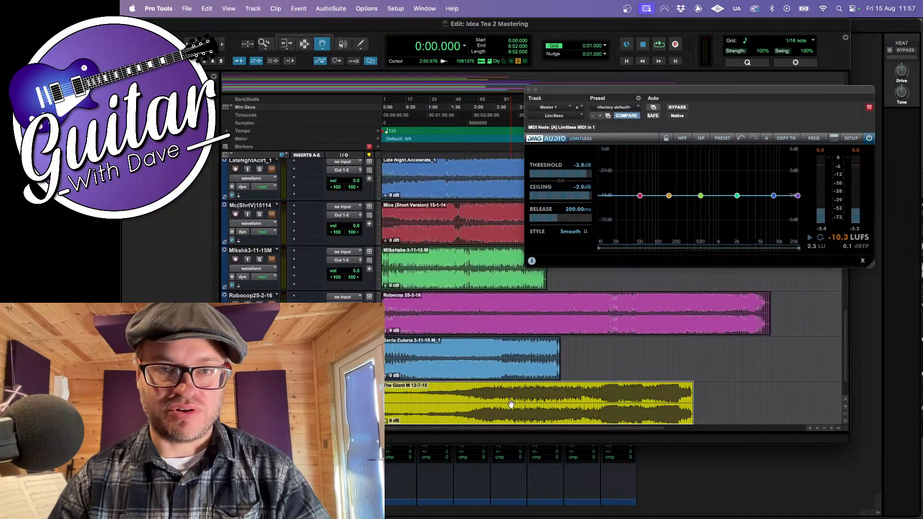
left_click_drag(591, 90, 790, 95)
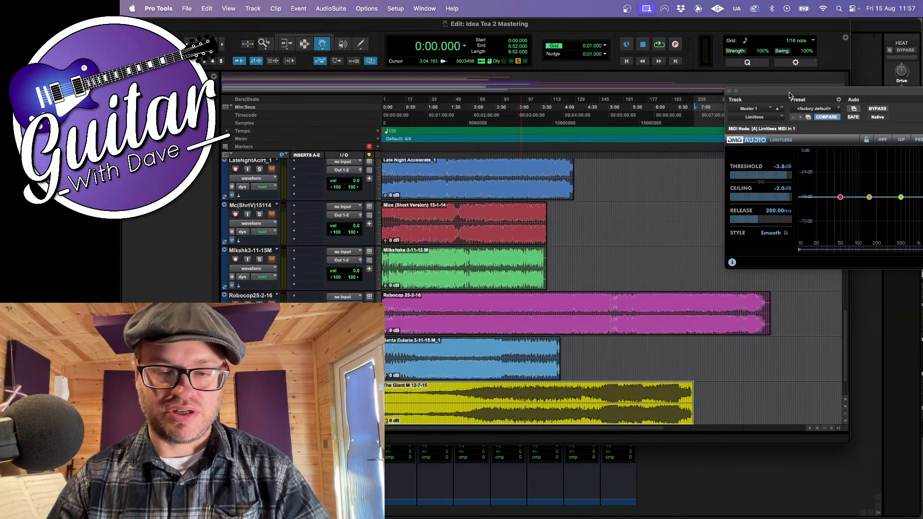
left_click(605, 111)
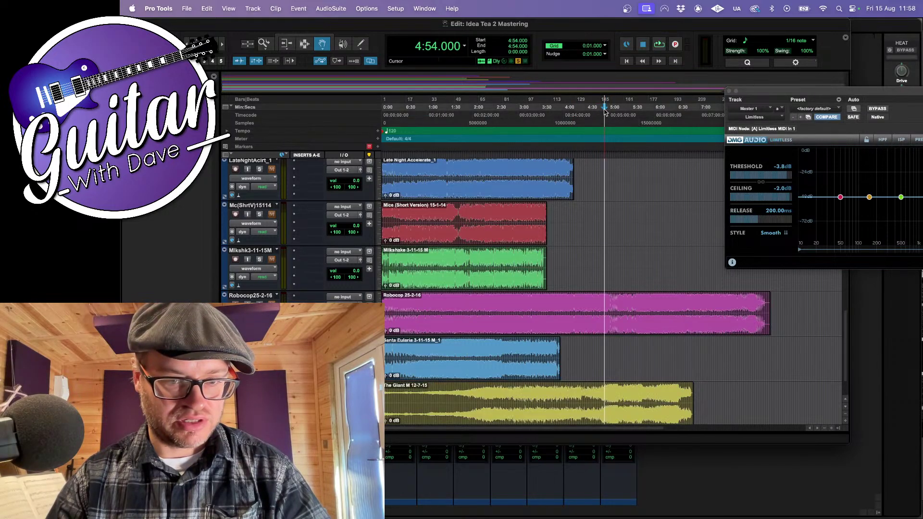
key("space")
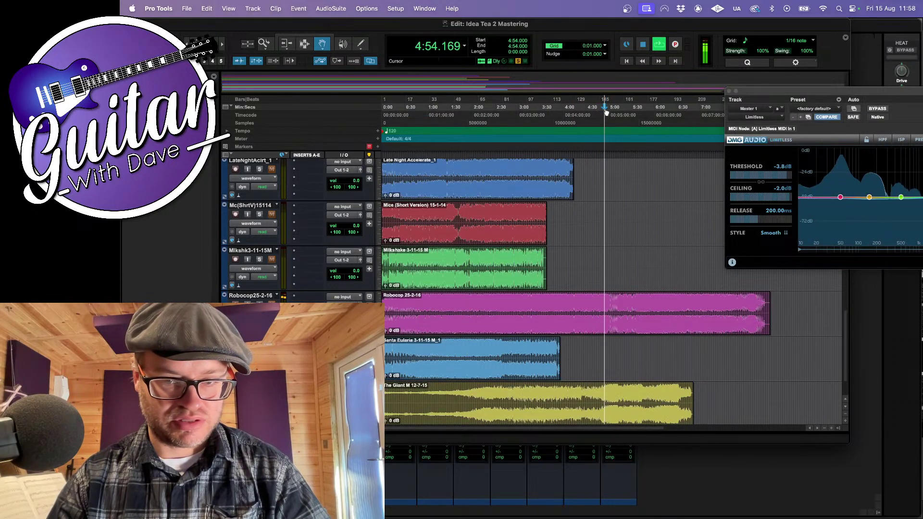
left_click(512, 110)
key("space")
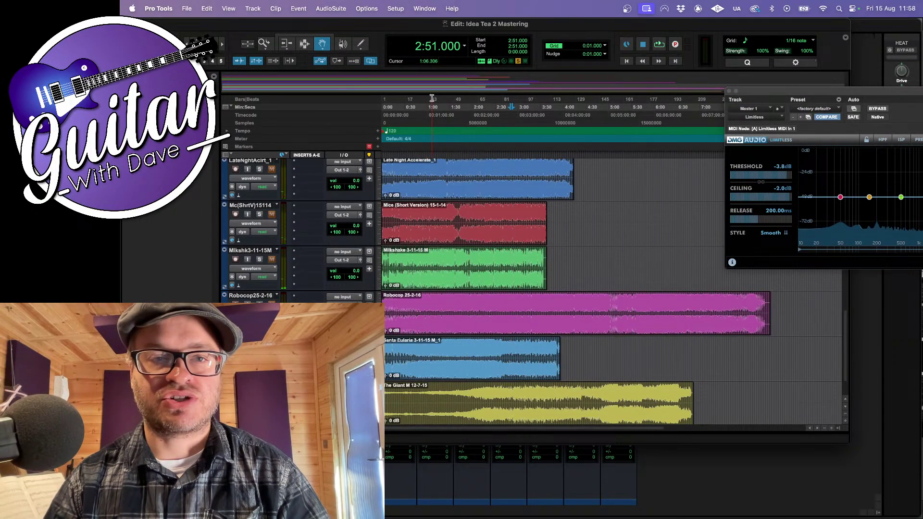
Audition The Giant from its quieter section at 0:39, and from 2:51 and 4:11
scroll(445, 271, "down", 1)
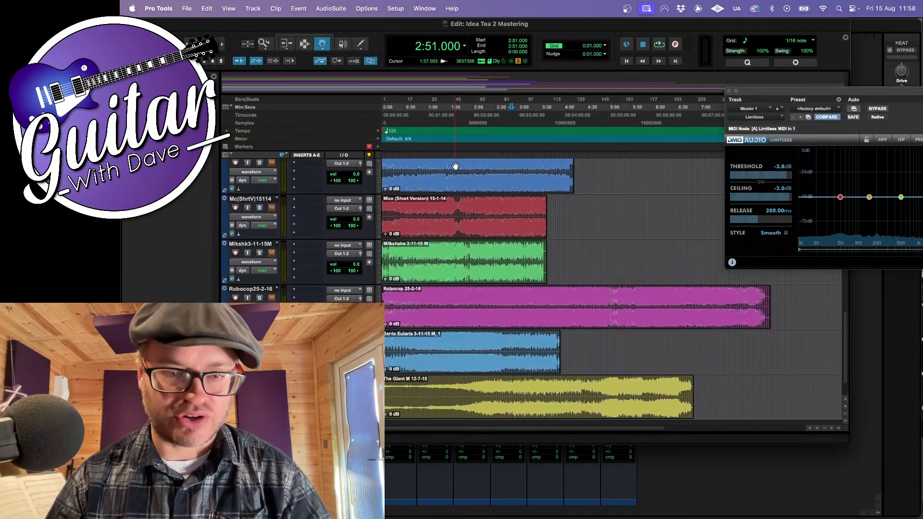
left_click(411, 119)
key("space")
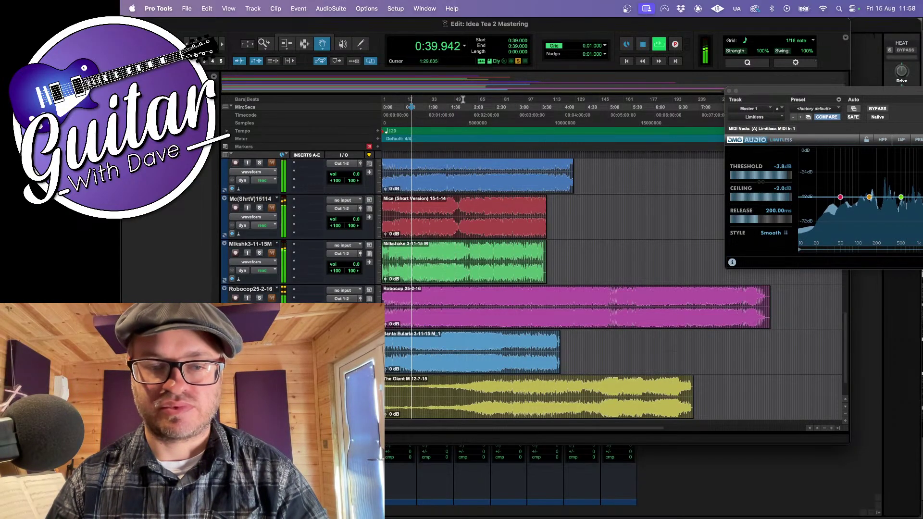
key("space")
left_click(478, 112)
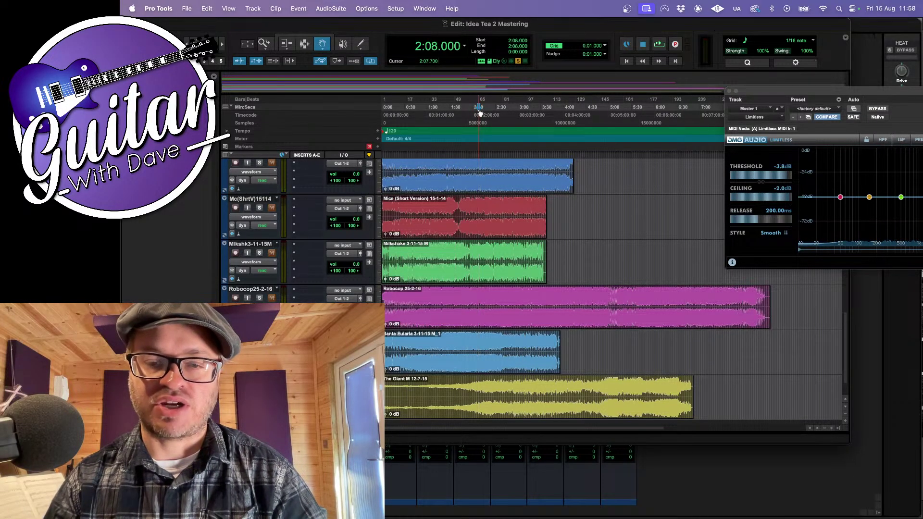
left_click(511, 110)
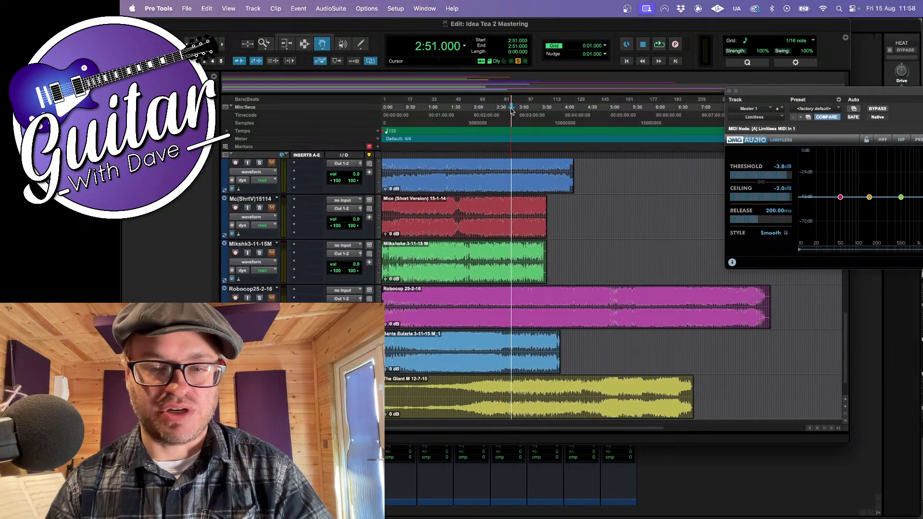
key("space")
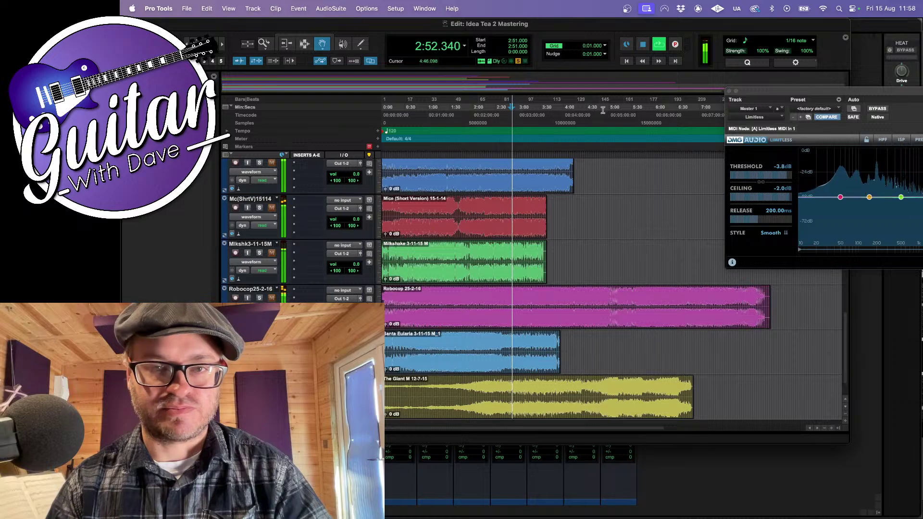
left_click(572, 110)
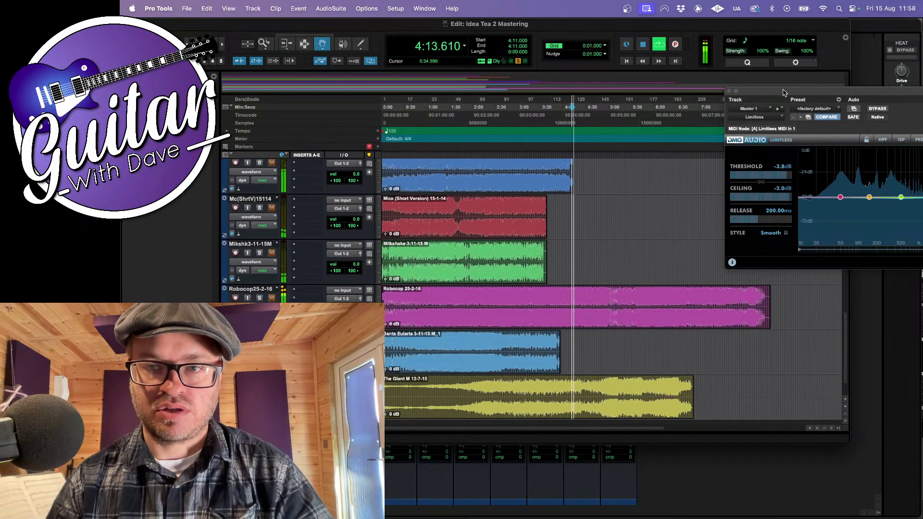
Bring the whole limiter window into view, audition The Giant from 5:05, 5:47 and 6:28, and stop playback
left_click_drag(784, 92, 467, 131)
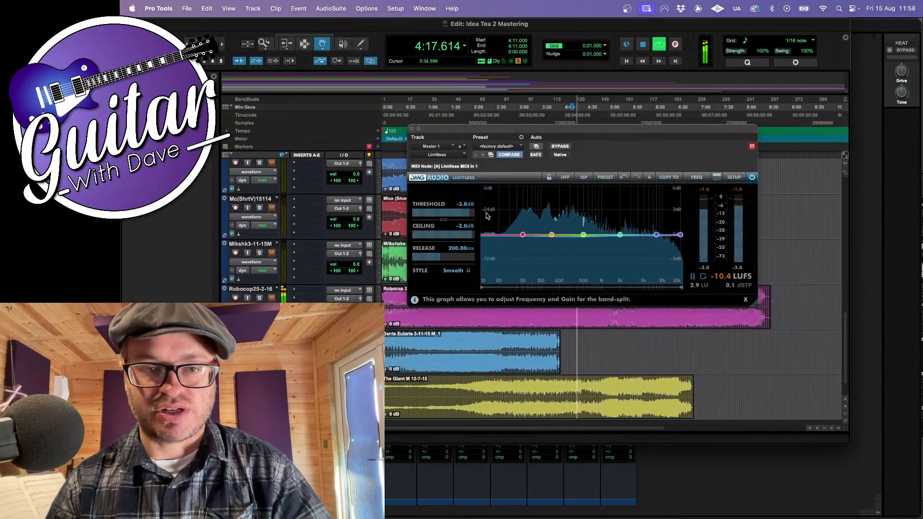
left_click(613, 112)
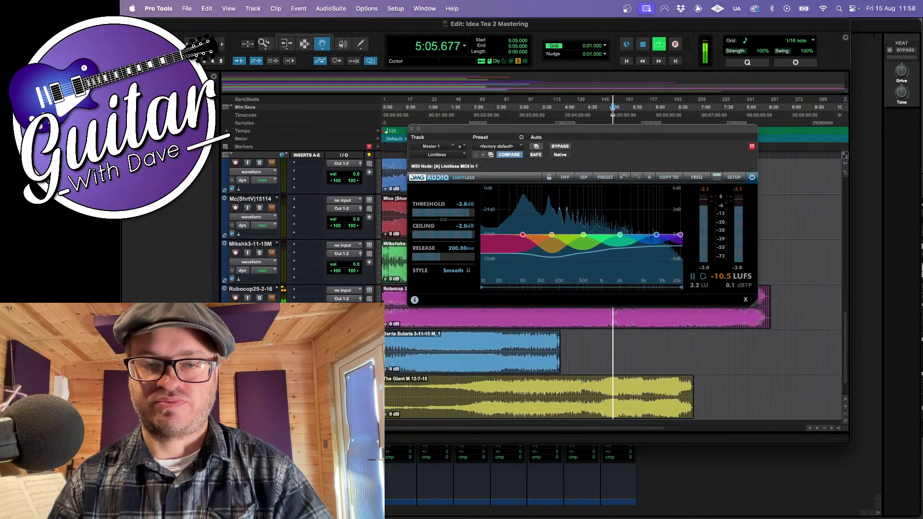
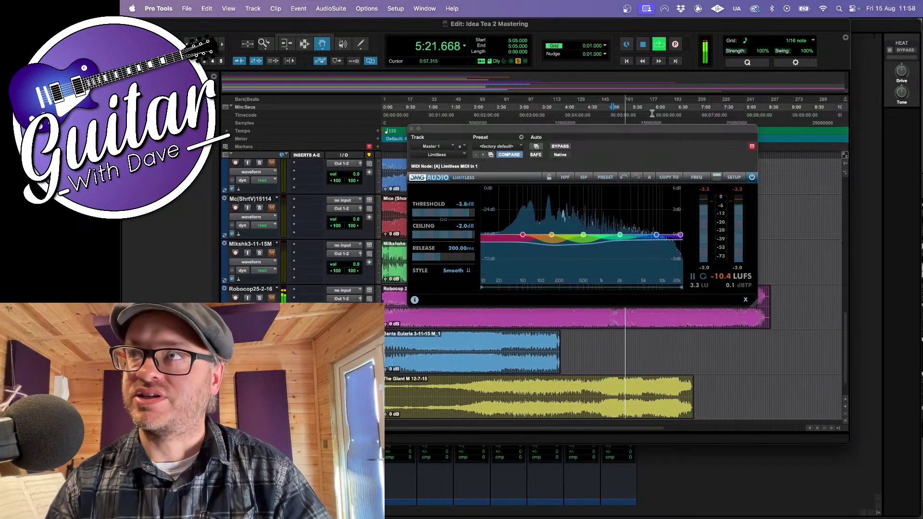
left_click(644, 114)
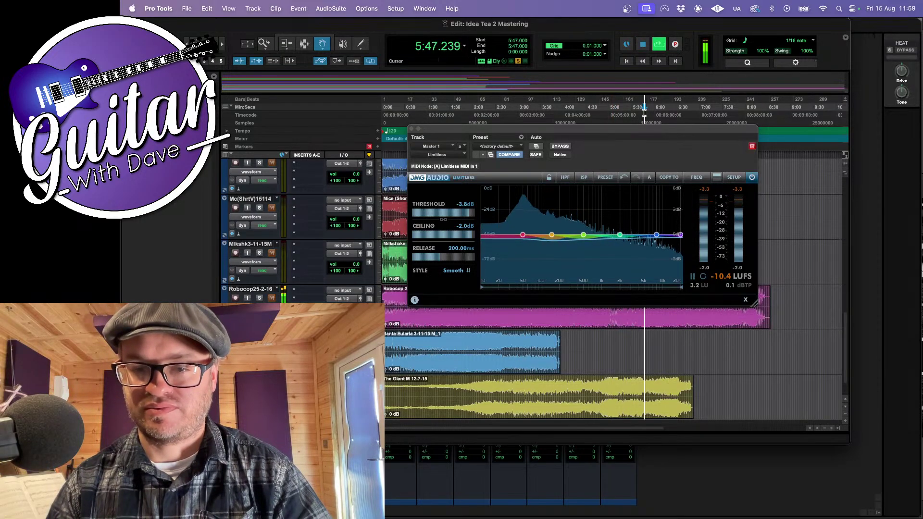
left_click(675, 110)
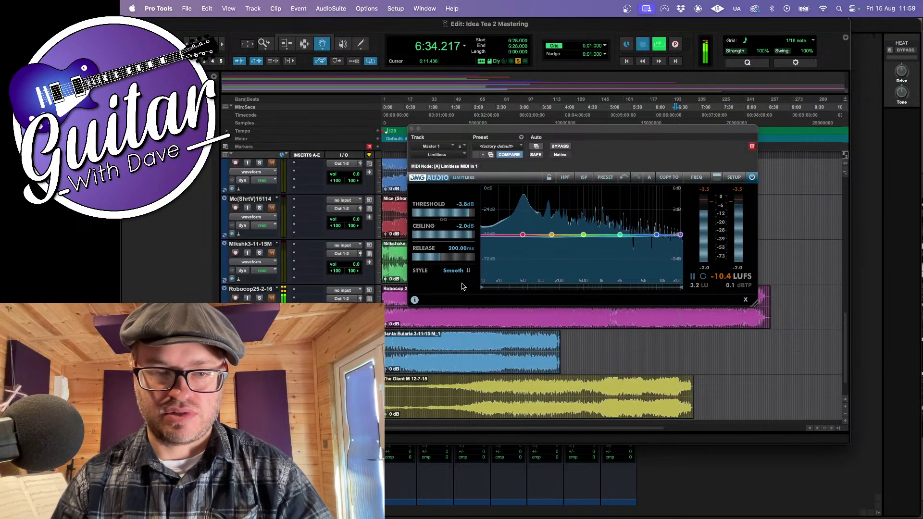
key("space")
Select the whole The Giant clip and bounce it offline as a 24-bit WAV named The Giant
left_click(474, 401)
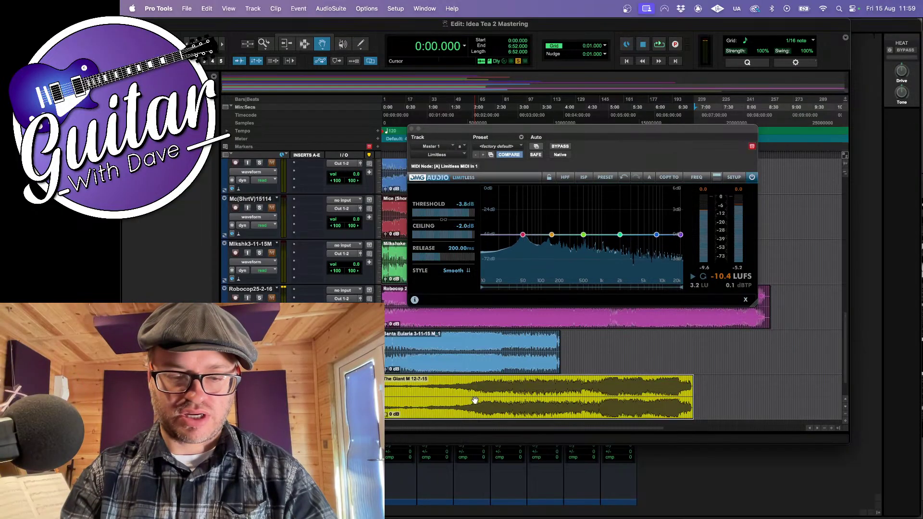
key("super+alt+b")
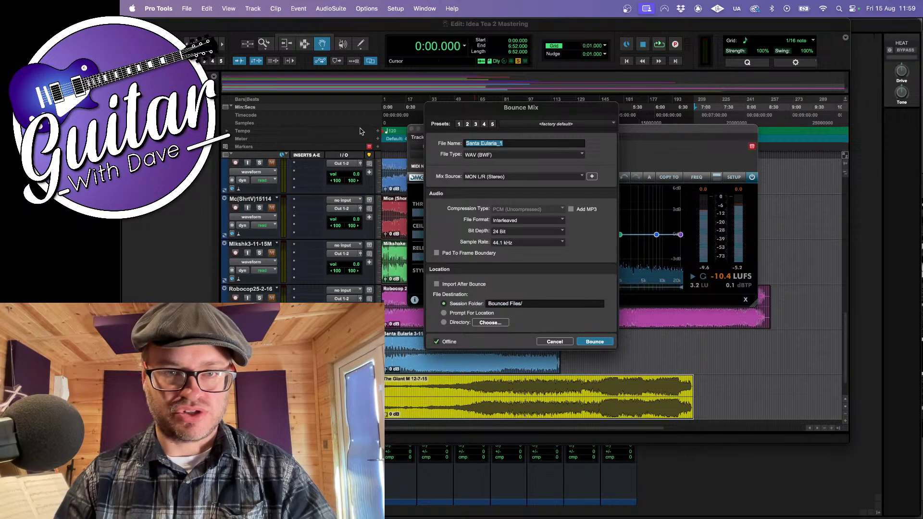
type("The Giant")
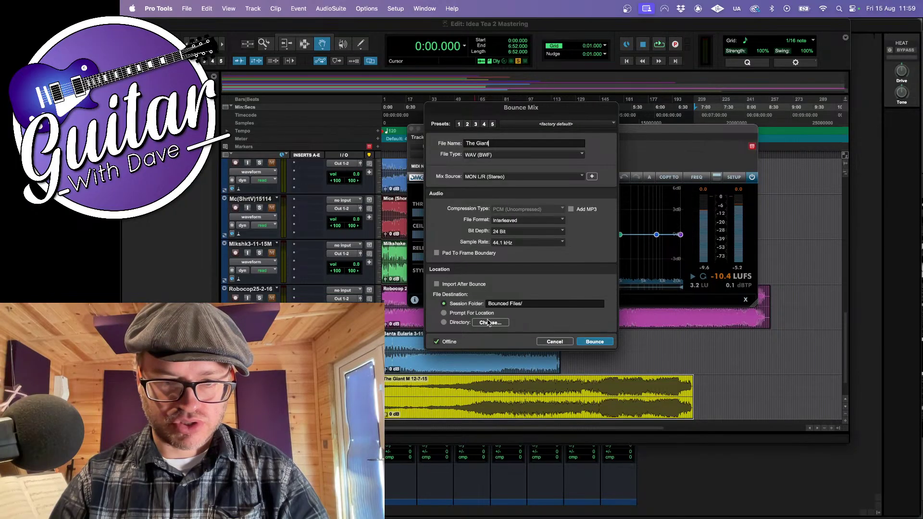
left_click(595, 342)
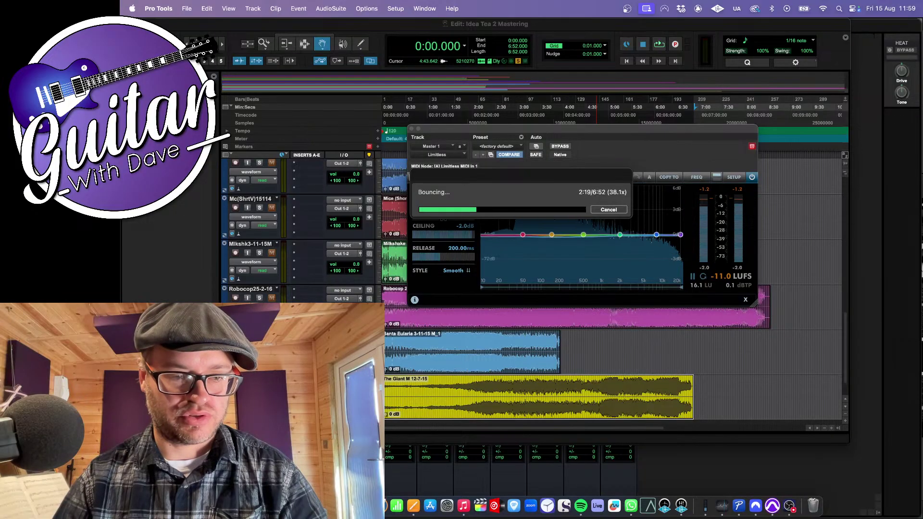
Switch to Finder and look through the Idea Tea 2 Mastering folder in Documents for the bounced files
left_click(230, 505)
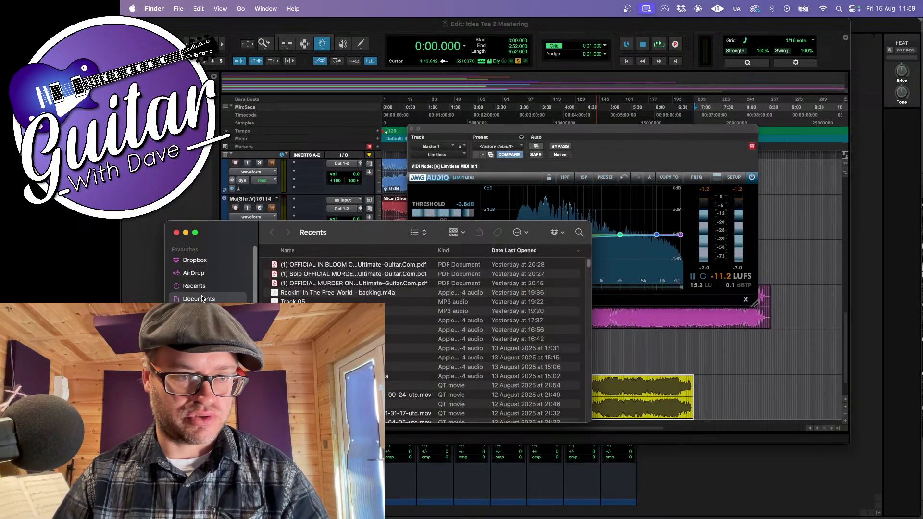
left_click(202, 299)
left_click(278, 273)
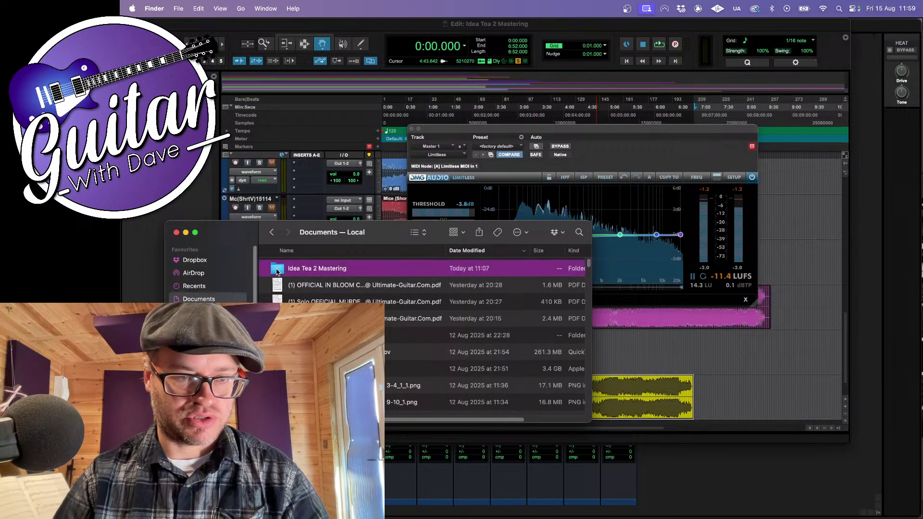
double_click(277, 272)
scroll(423, 333, "down", 5)
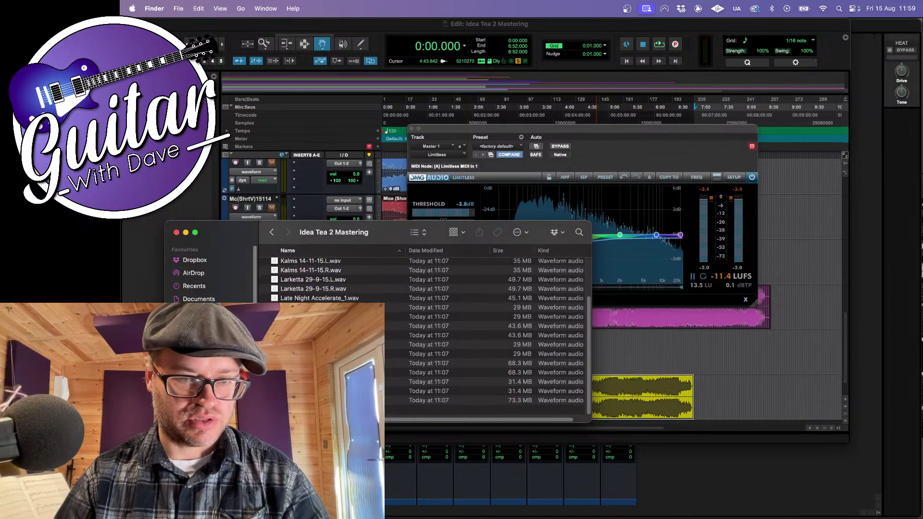
scroll(308, 327, "up", 5)
left_click(272, 232)
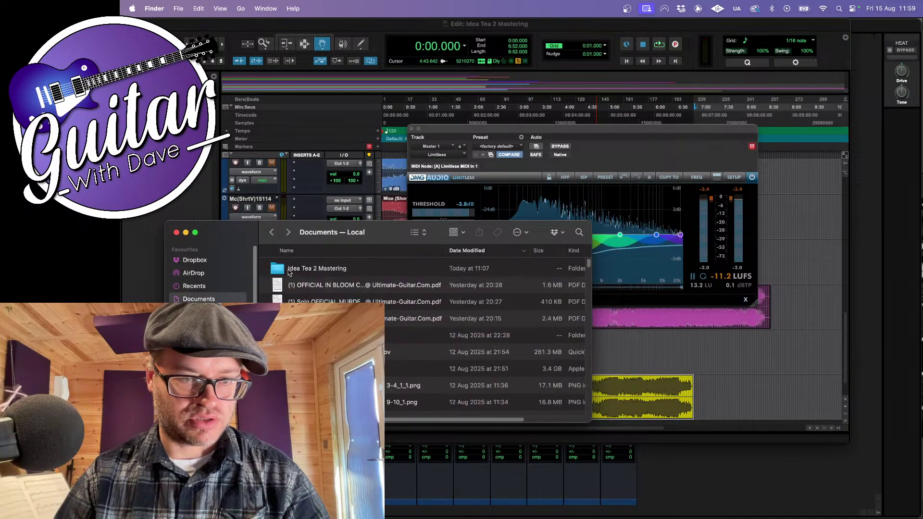
left_click(286, 271)
double_click(284, 271)
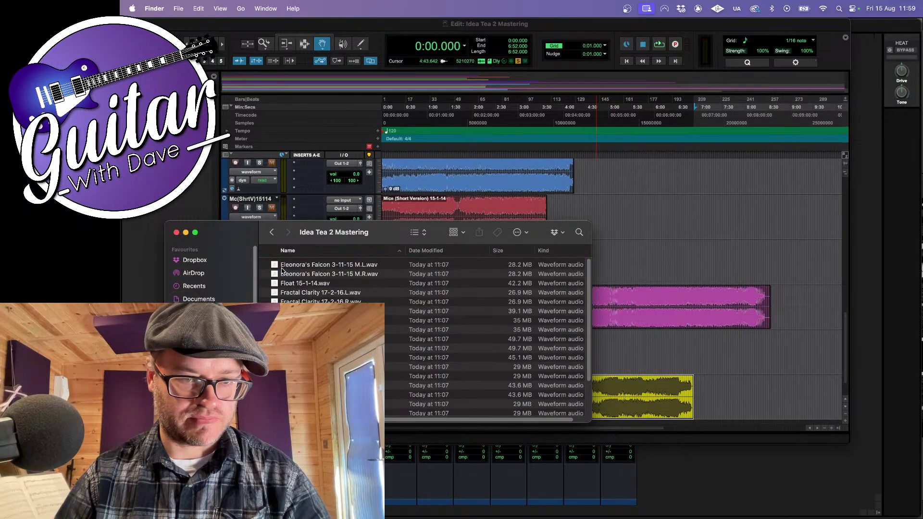
scroll(423, 334, "down", 1)
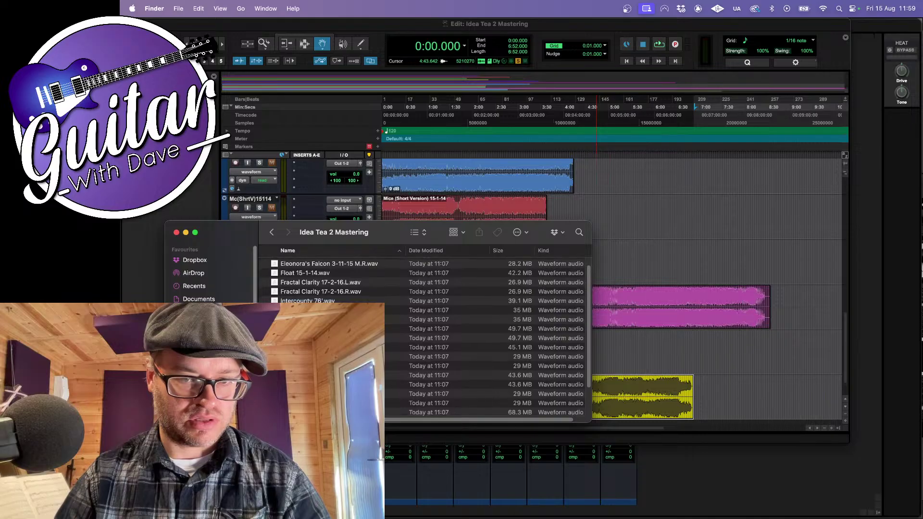
scroll(422, 333, "up", 1)
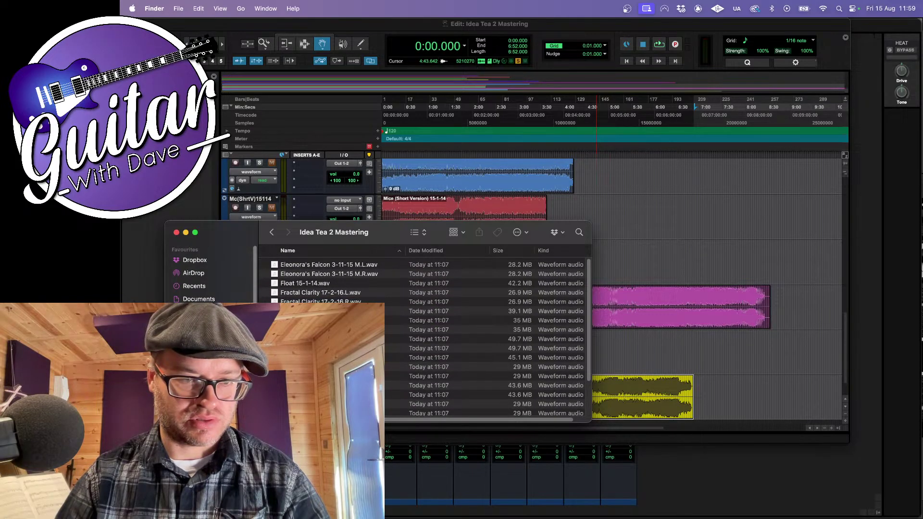
Look through the audio files in the Idea Tea 2 Mastering folder, and return through Documents to Downloads
left_click(326, 285)
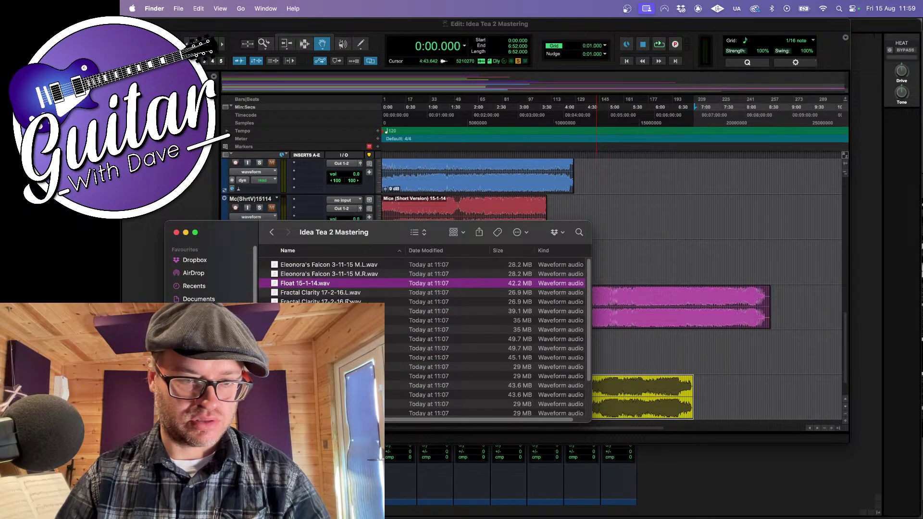
scroll(347, 301, "down", 10)
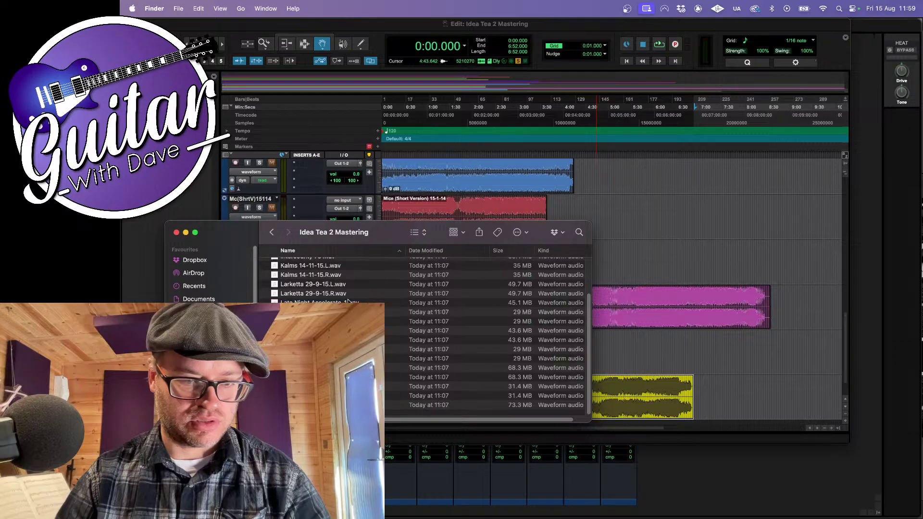
scroll(348, 301, "up", 10)
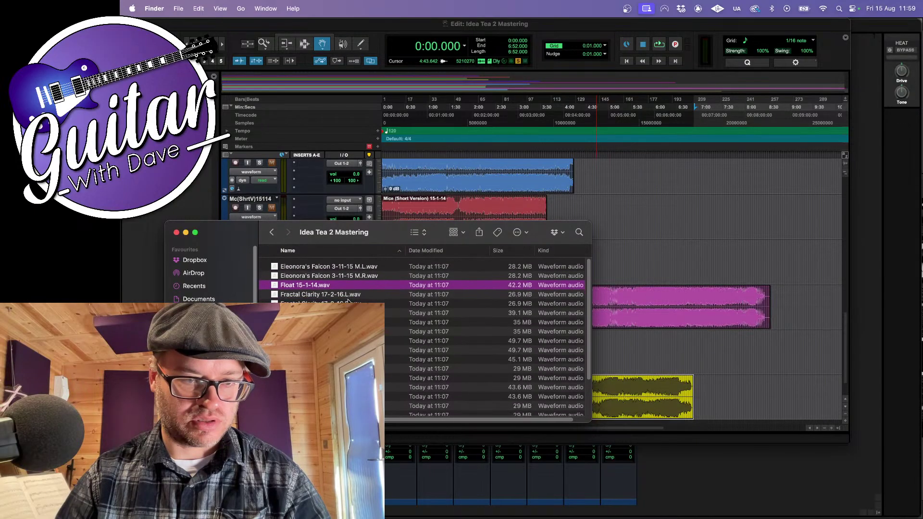
left_click(271, 235)
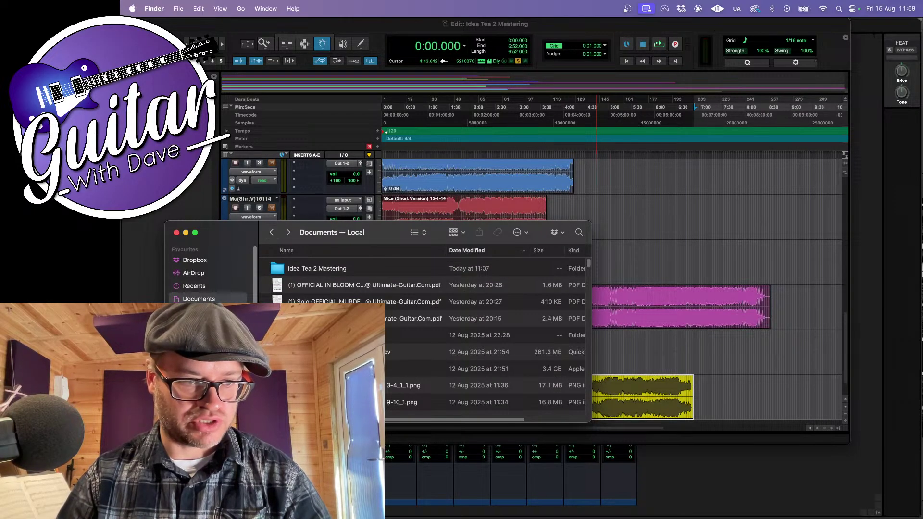
left_click(272, 232)
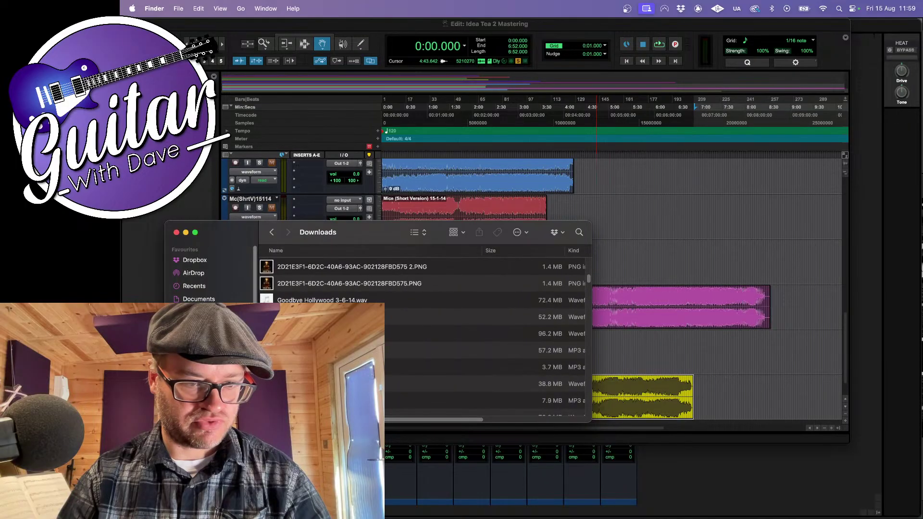
left_click(195, 260)
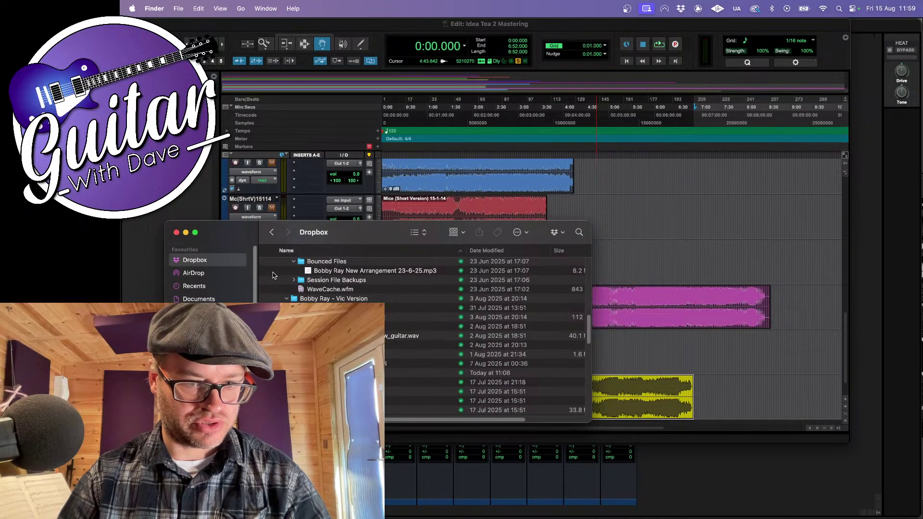
scroll(274, 276, "up", 5)
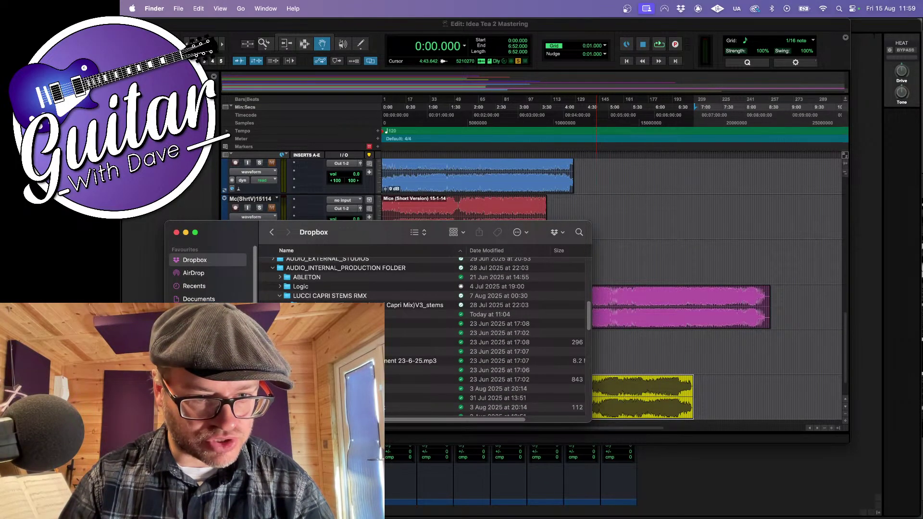
left_click(291, 323)
left_click(287, 324)
left_click(287, 333)
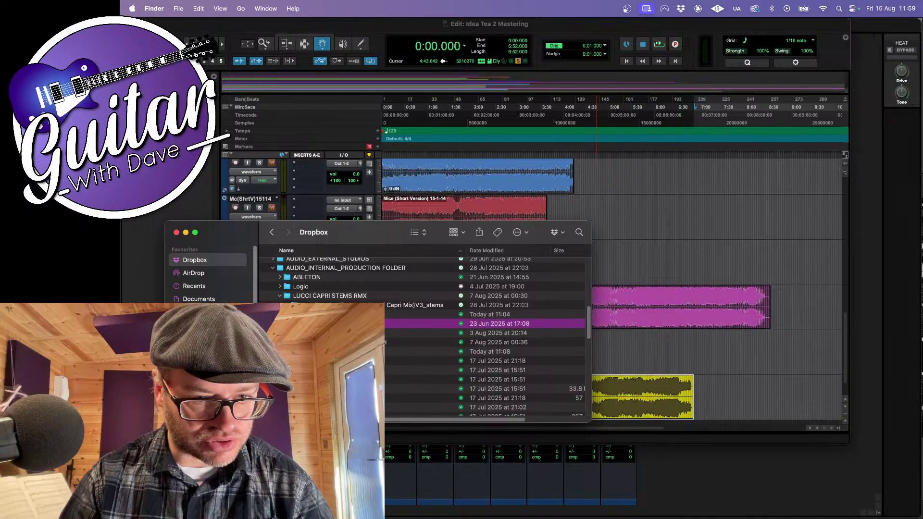
scroll(287, 333, "down", 2)
left_click(287, 327)
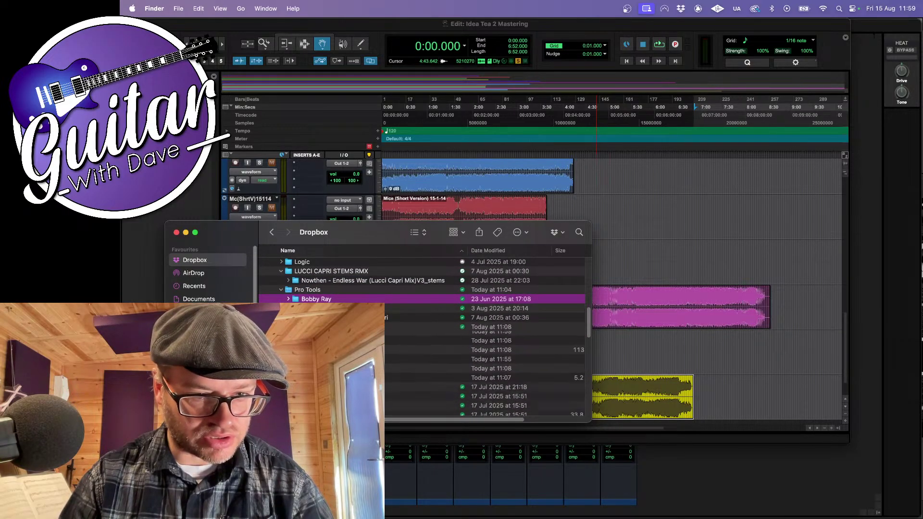
Try to move the Idea Tea 2 Mastering project folder to Documents, and decline replacing the folder of the same name
scroll(288, 327, "down", 2)
left_click(308, 307)
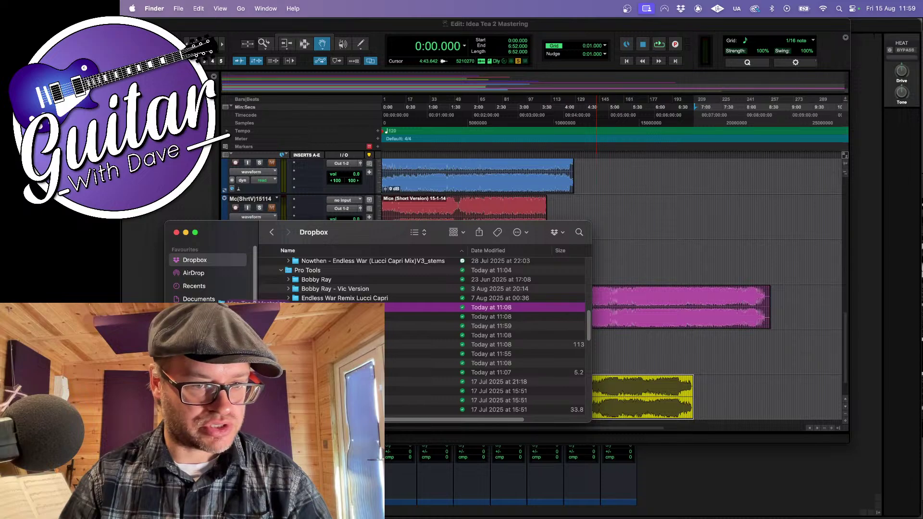
left_click_drag(209, 299, 210, 299)
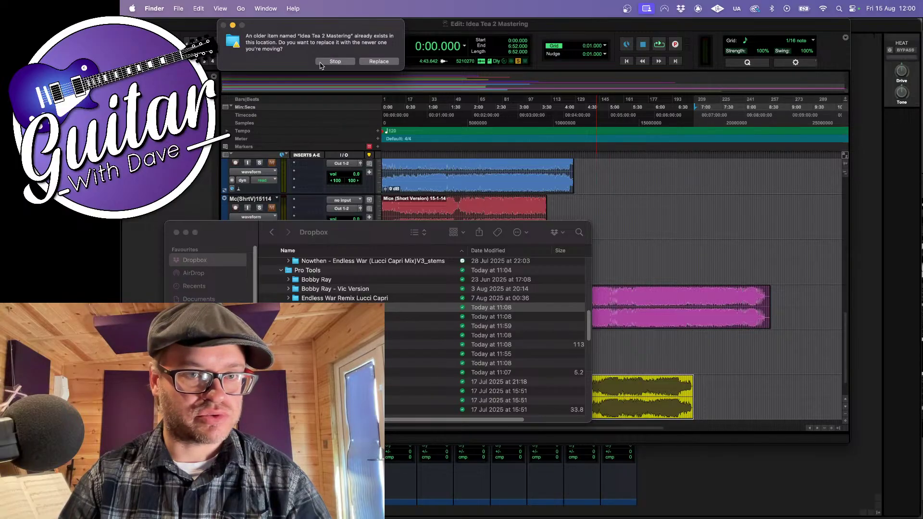
left_click(335, 62)
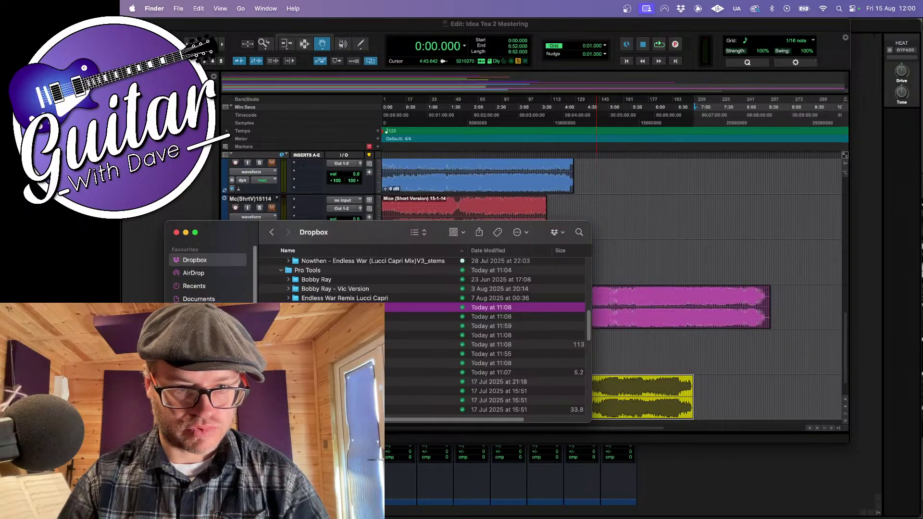
Check the contents of the Dropbox project folder, rename it as Idea Tea 2 Mastering Project and collapse it
double_click(320, 308)
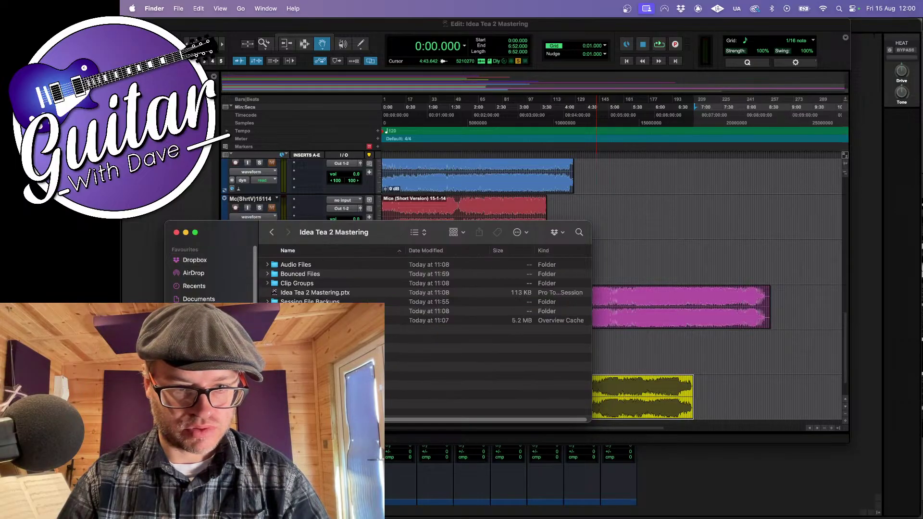
left_click(272, 233)
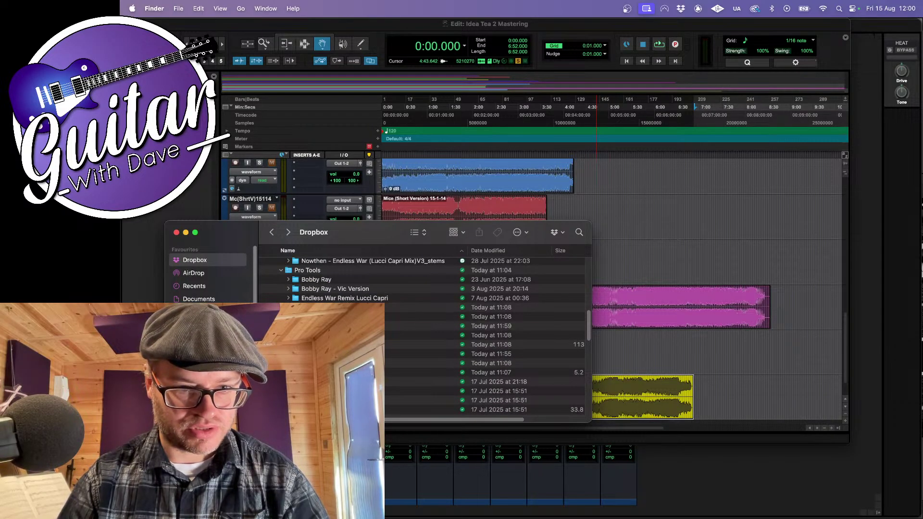
left_click(320, 308)
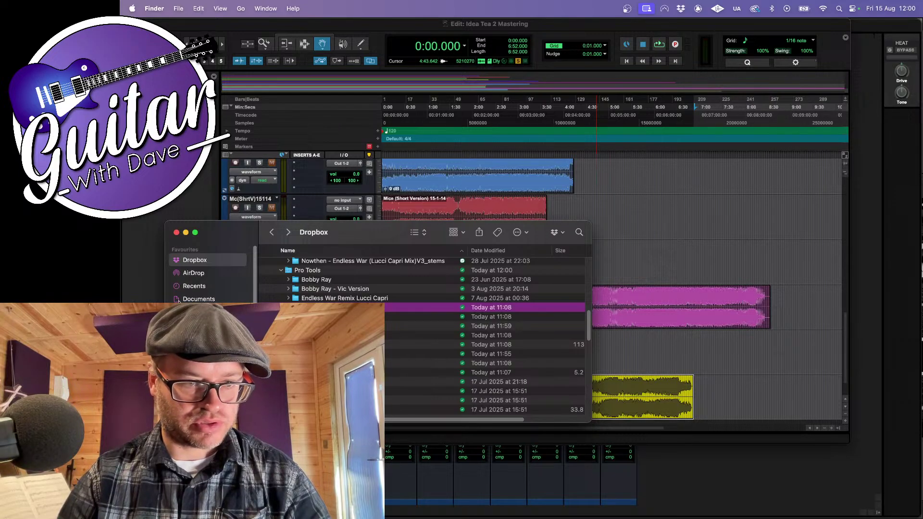
key("Left")
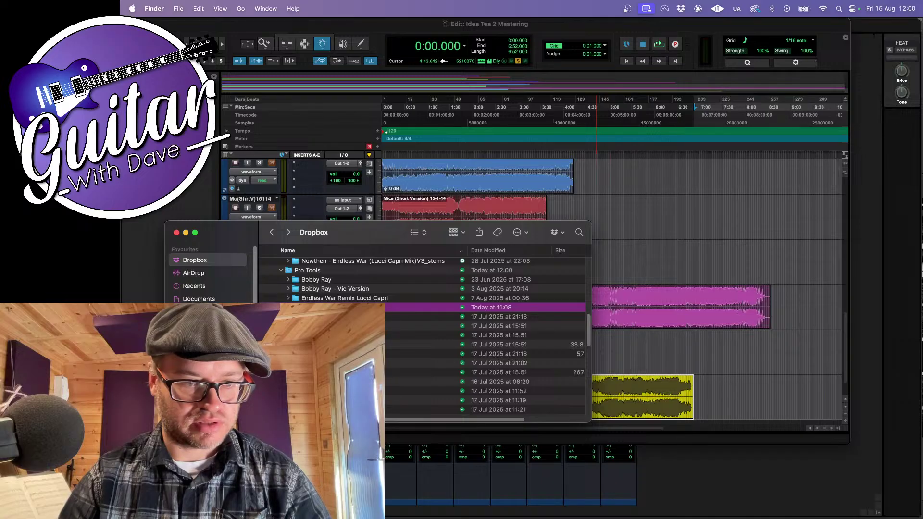
Move the Idea Tea 2 Mastering Project folder out of Dropbox into Documents
left_click(295, 299)
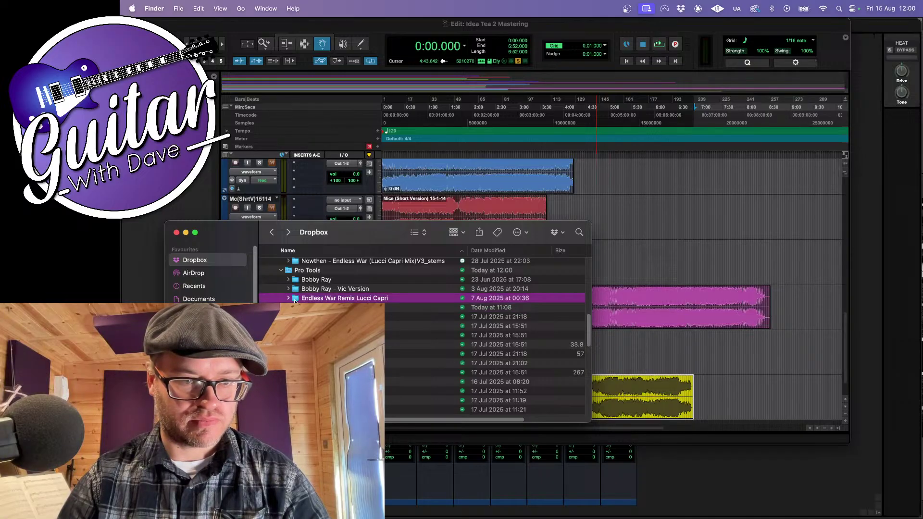
left_click(295, 308)
left_click_drag(295, 308, 205, 300)
left_click(195, 299)
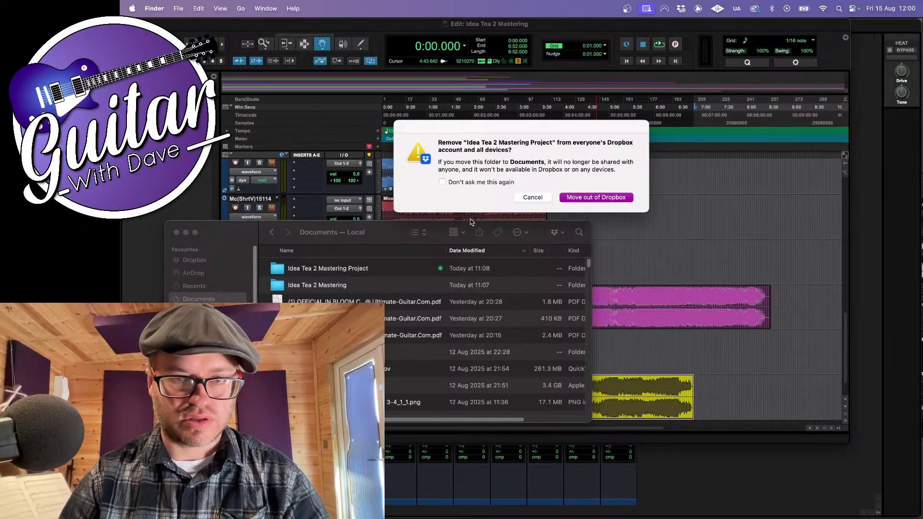
left_click(584, 198)
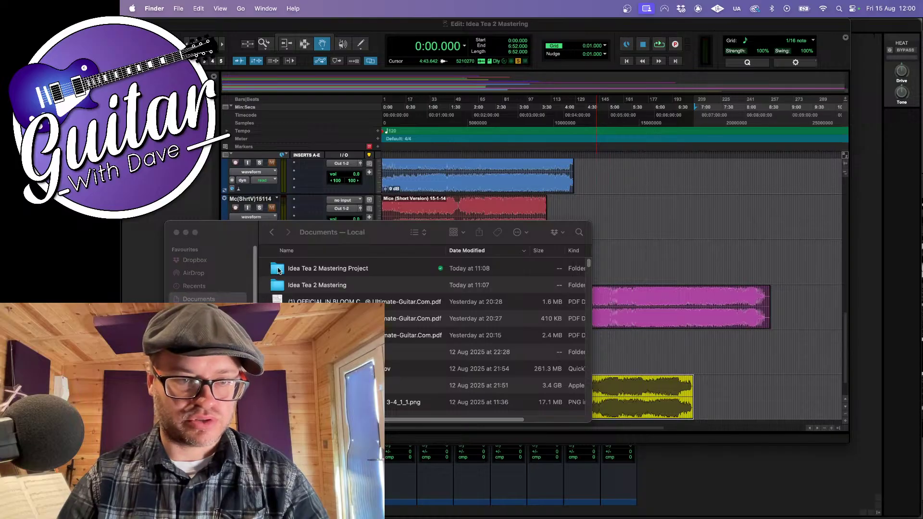
Open Bounced Files inside the Idea Tea 2 Mastering Project folder and move the Finder window so all the WAV files are in view
double_click(278, 271)
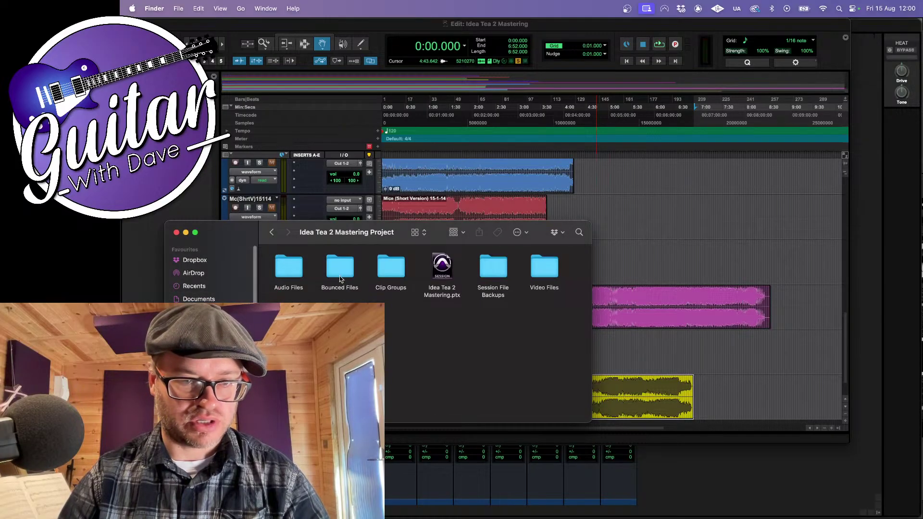
double_click(339, 273)
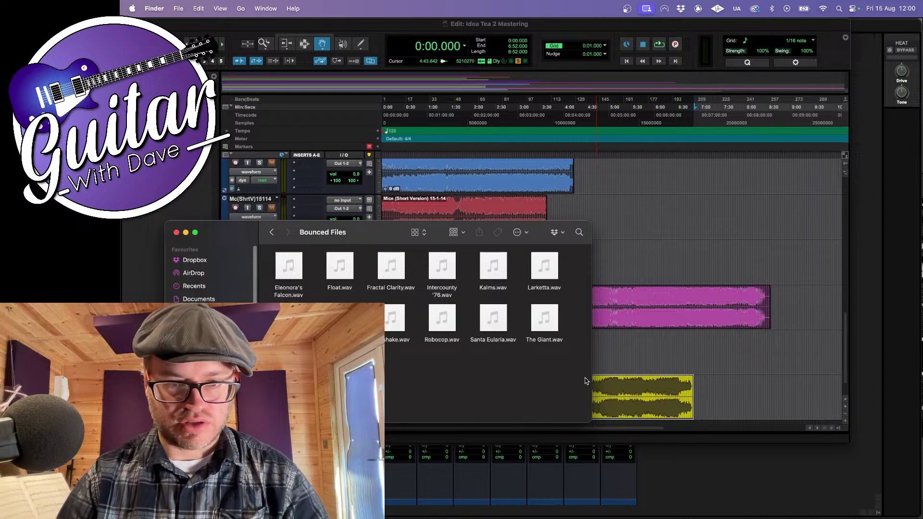
left_click_drag(585, 379, 296, 278)
left_click(404, 365)
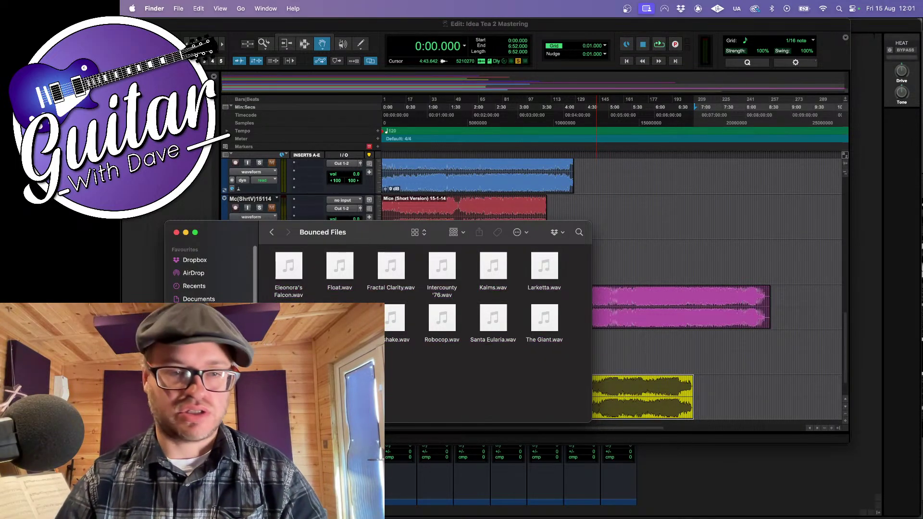
left_click_drag(372, 233, 588, 178)
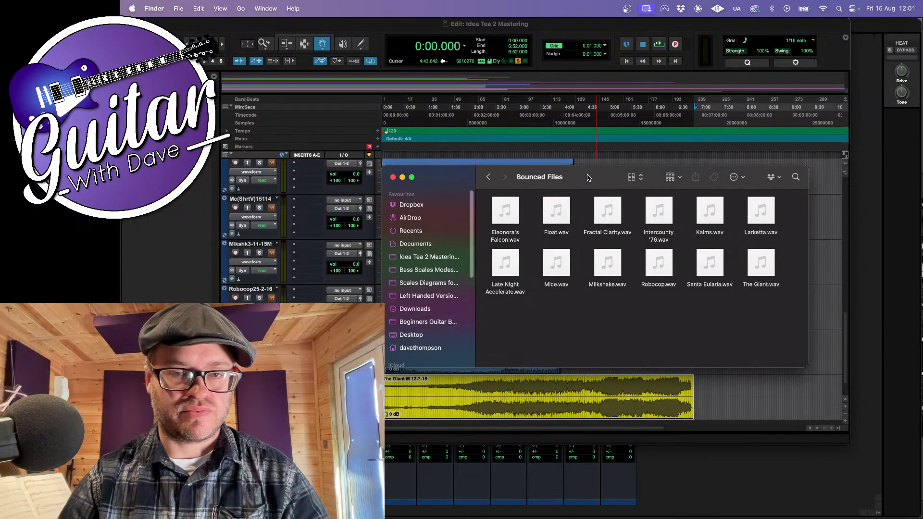
Switch to Pro Tools, save the session as Idea Tea 2 Mastering in the Idea Tea 2 Mastering folder, and quit Pro Tools
mouse_move(347, 518)
left_click(308, 506)
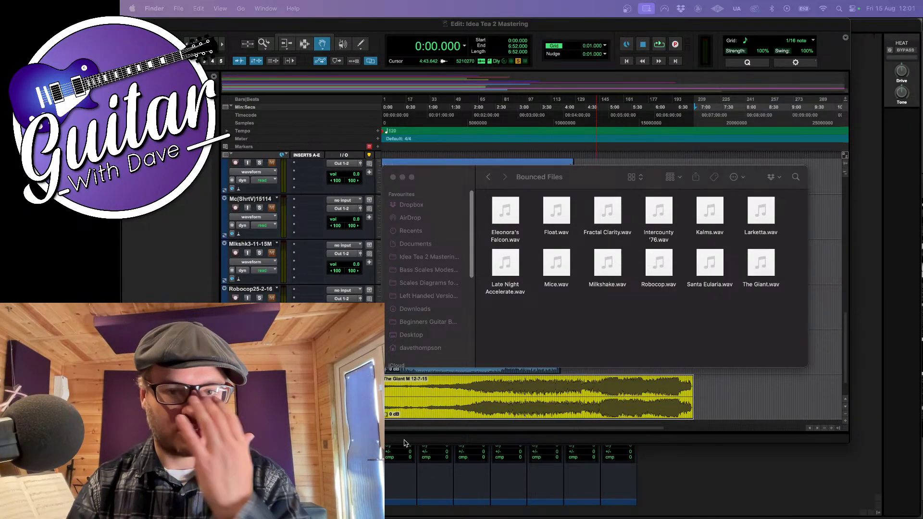
mouse_move(484, 510)
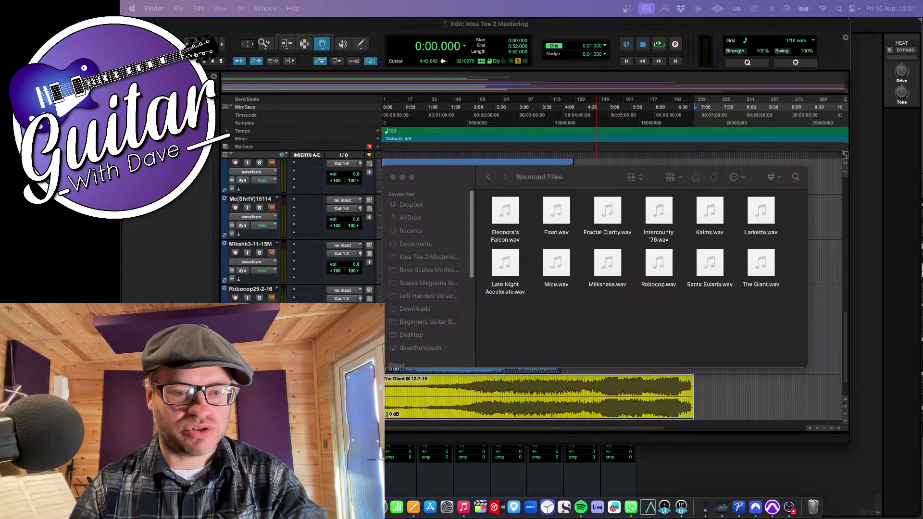
left_click(207, 23)
left_click(160, 8)
mouse_move(187, 9)
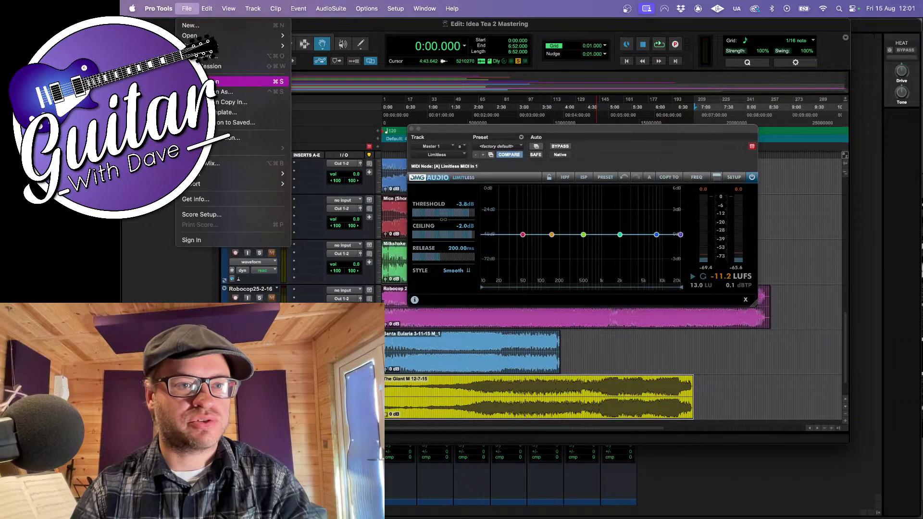
left_click(207, 82)
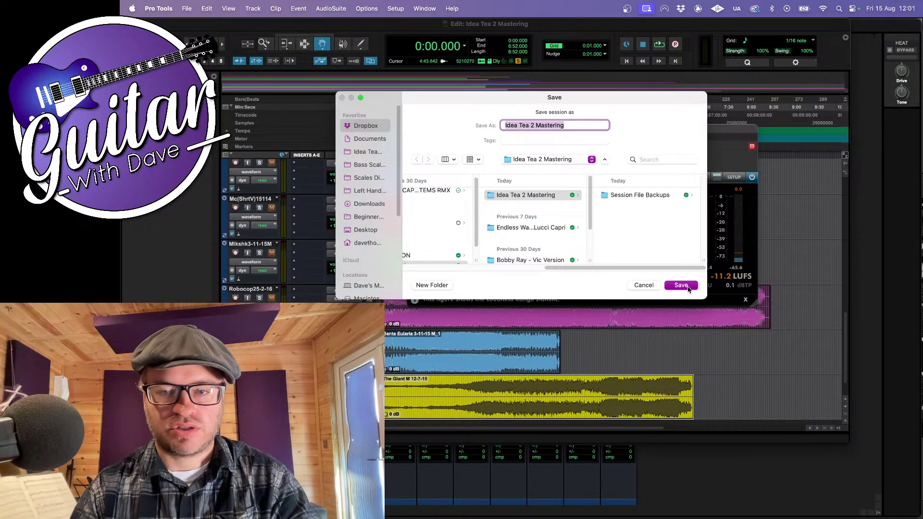
left_click(681, 285)
left_click(163, 11)
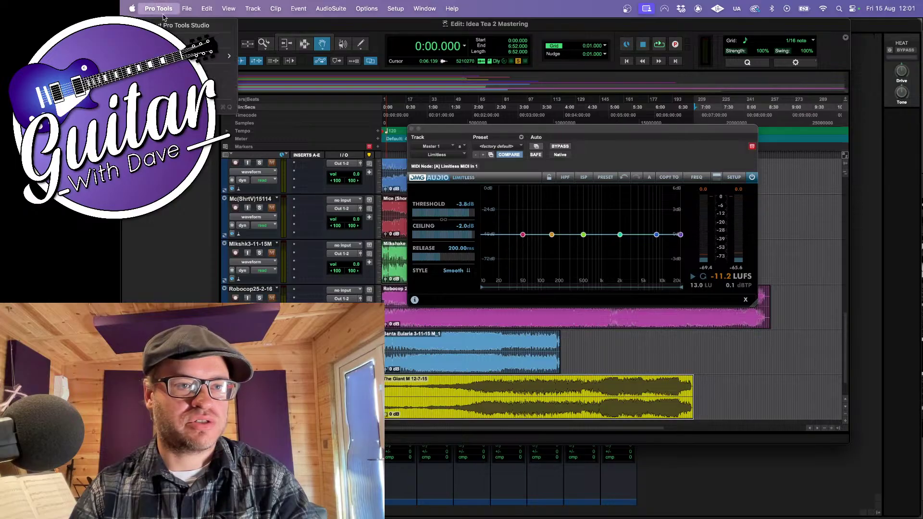
left_click(168, 107)
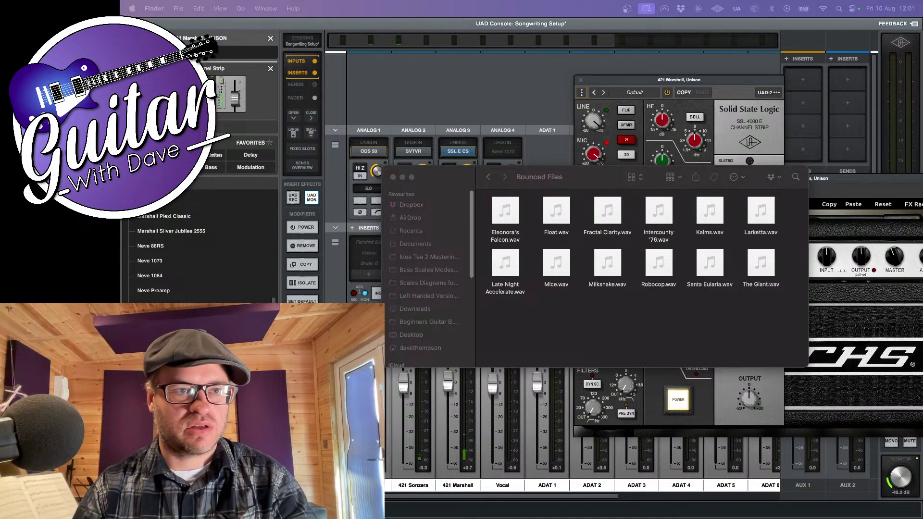
Close the UAD Console mixer window and bring the DI Bass plug-in window to the front
left_click(127, 24)
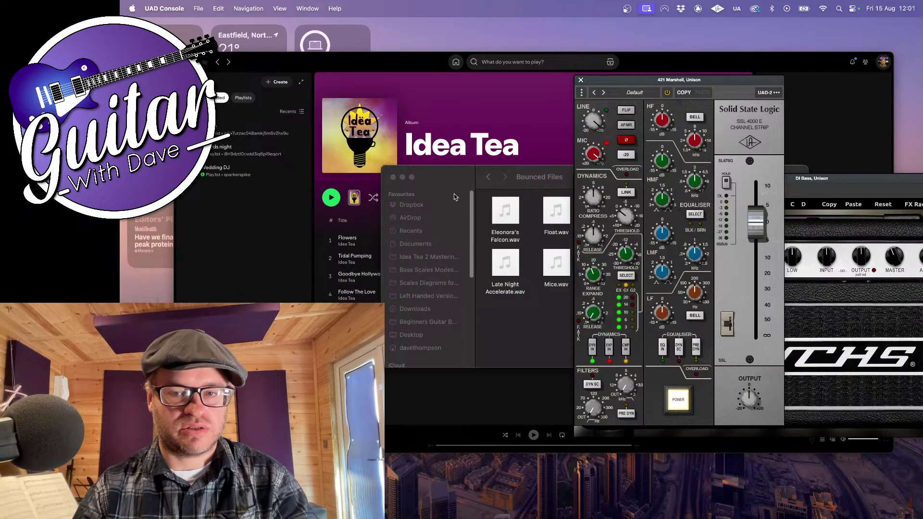
left_click(817, 272)
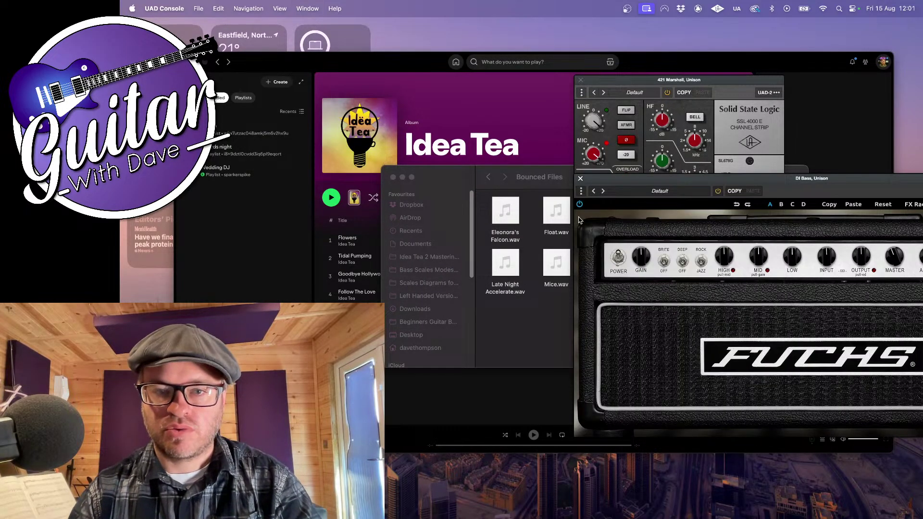
Close the DI Bass and 421 Marshall Unison plugin windows
left_click(581, 180)
left_click(581, 80)
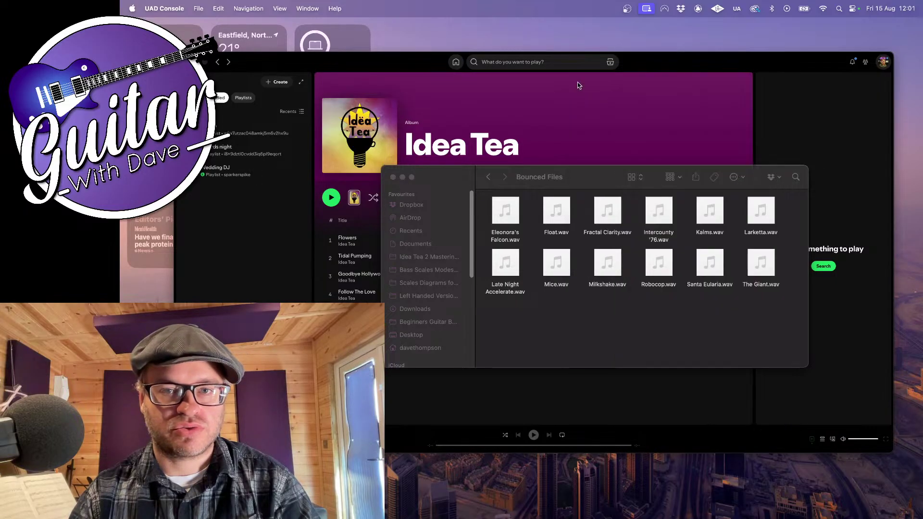
Switch to Safari, move its window up to the top of the desktop and load landr.com
left_click(238, 506)
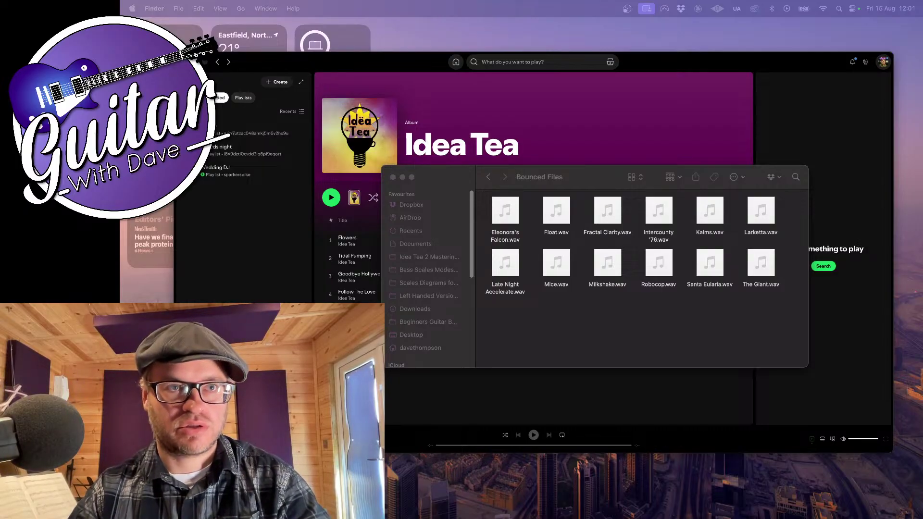
key("super+Tab")
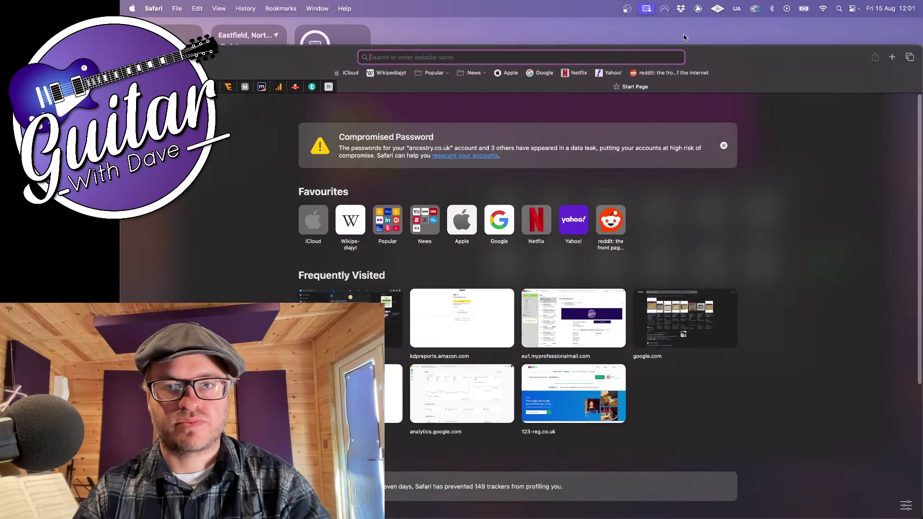
left_click_drag(721, 60, 721, 3)
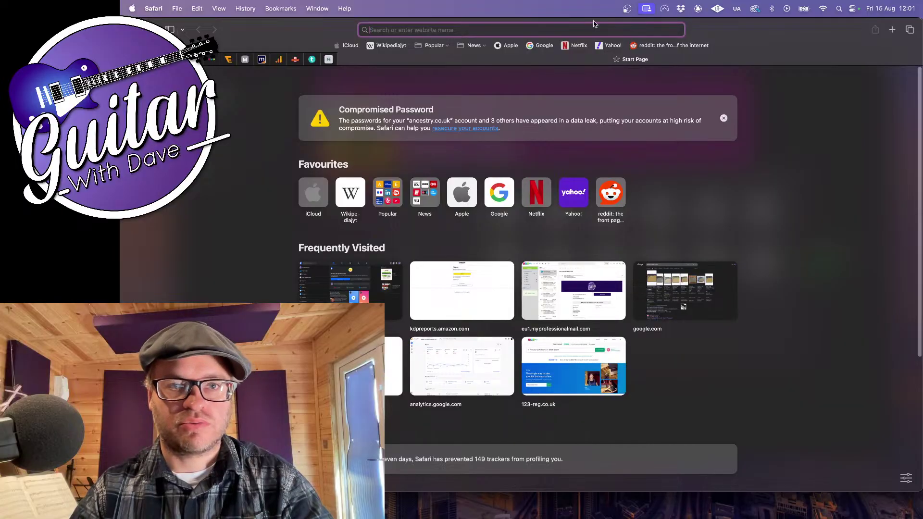
type("land")
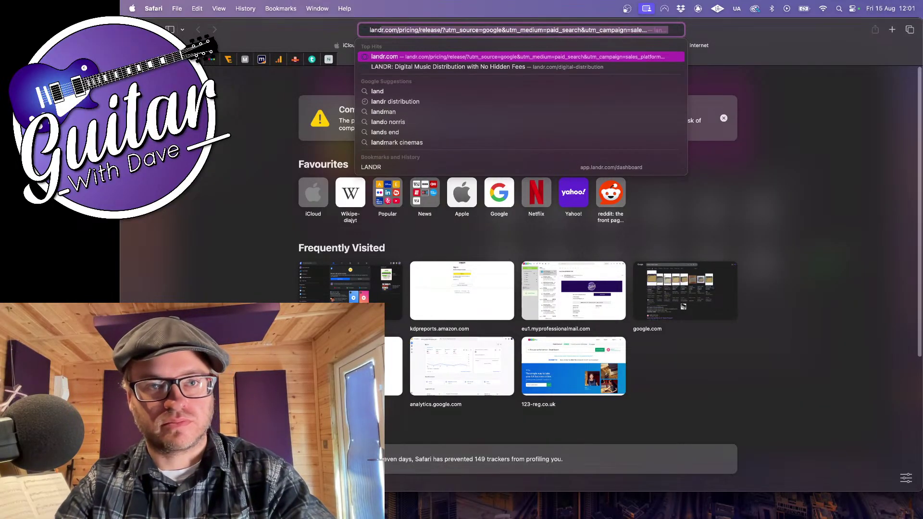
type("r.com")
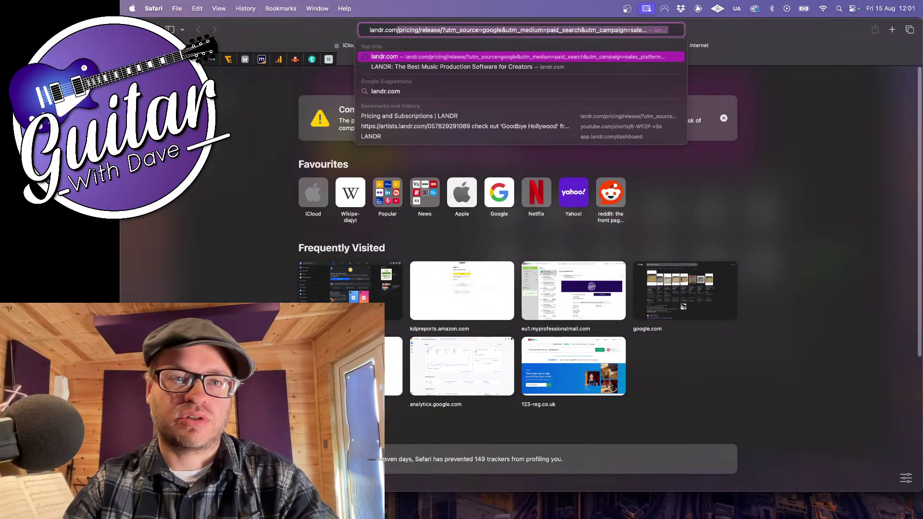
key("Return")
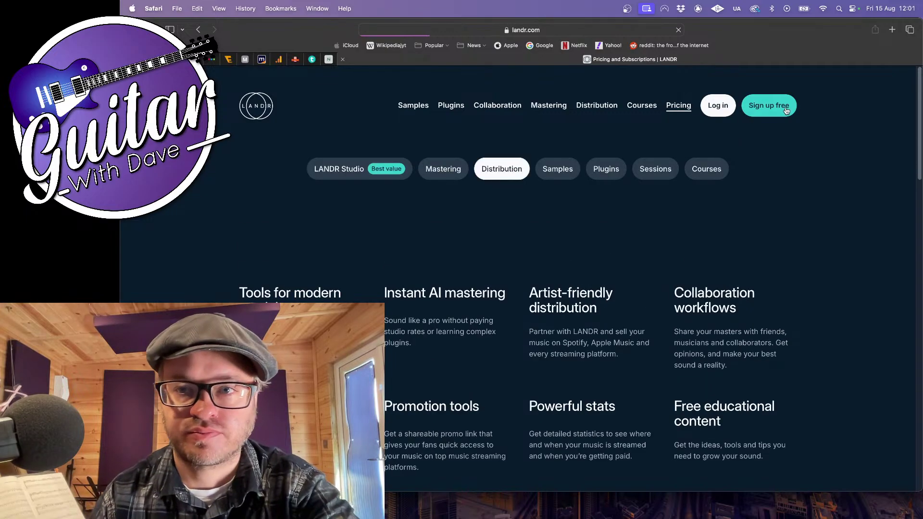
Log in to LANDR and open the unfinished release beside Idea Tea in the Distribution releases
left_click(711, 106)
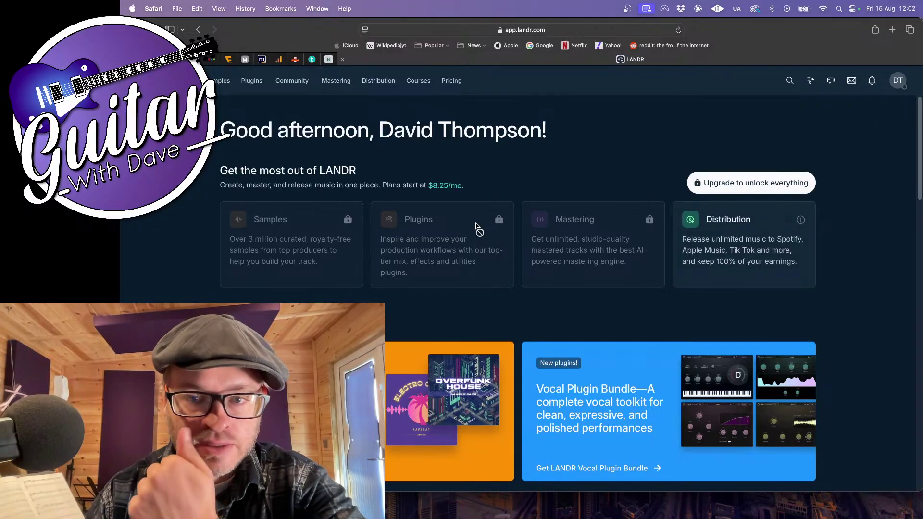
left_click(731, 227)
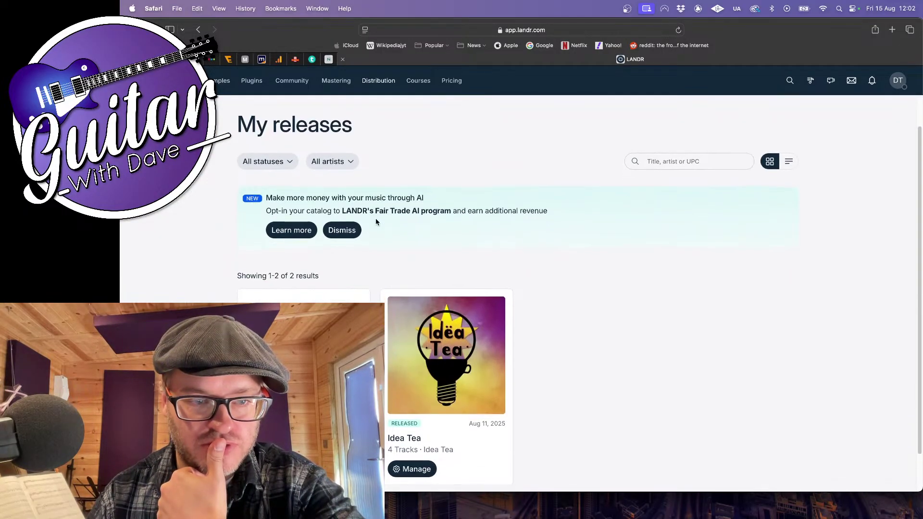
scroll(376, 222, "down", 3)
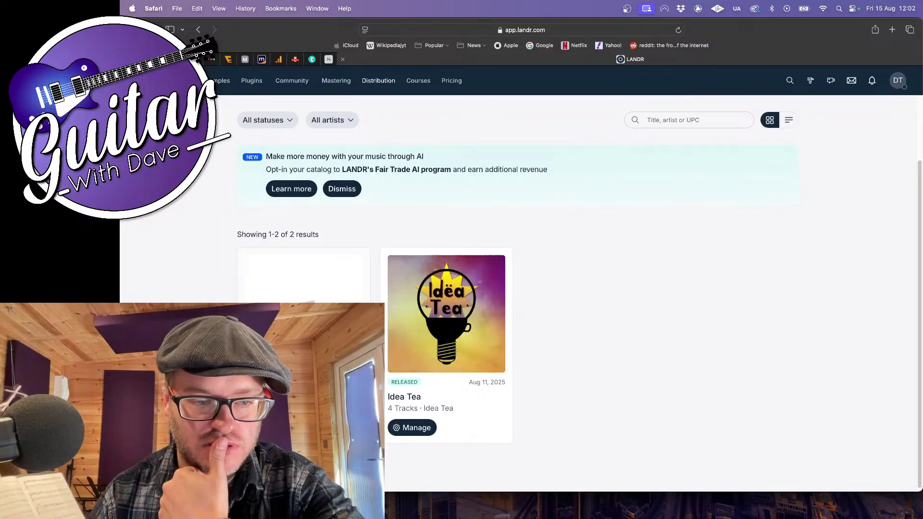
left_click(267, 428)
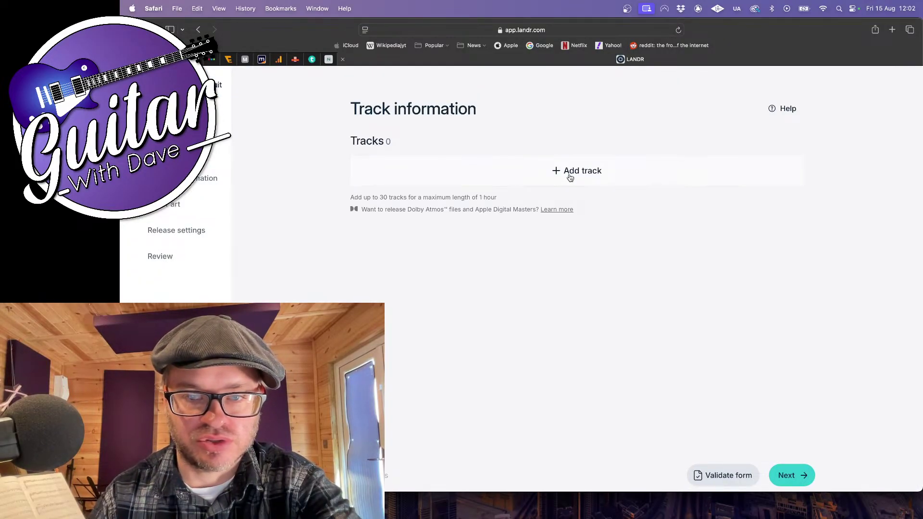
Add all twelve WAV files from the Bounced Files folder of Idea Tea 2 Mastering Project to the release as tracks
left_click(571, 178)
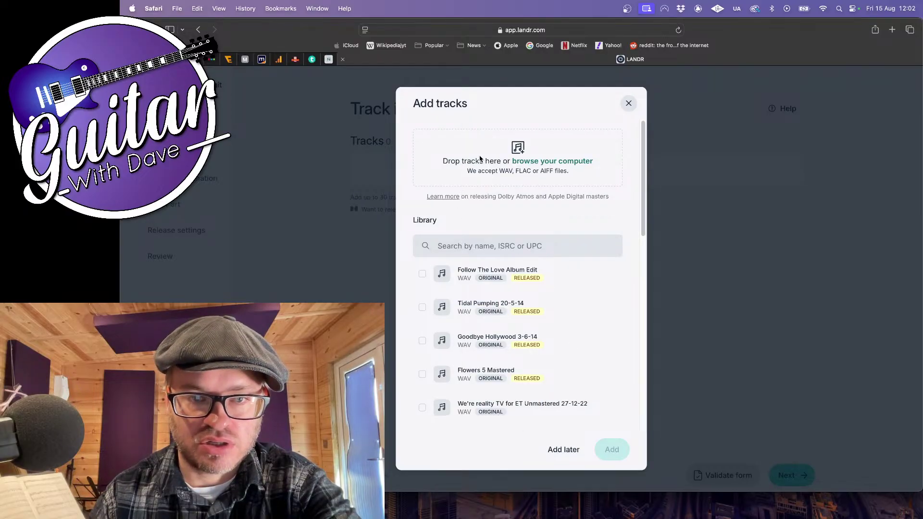
left_click(532, 165)
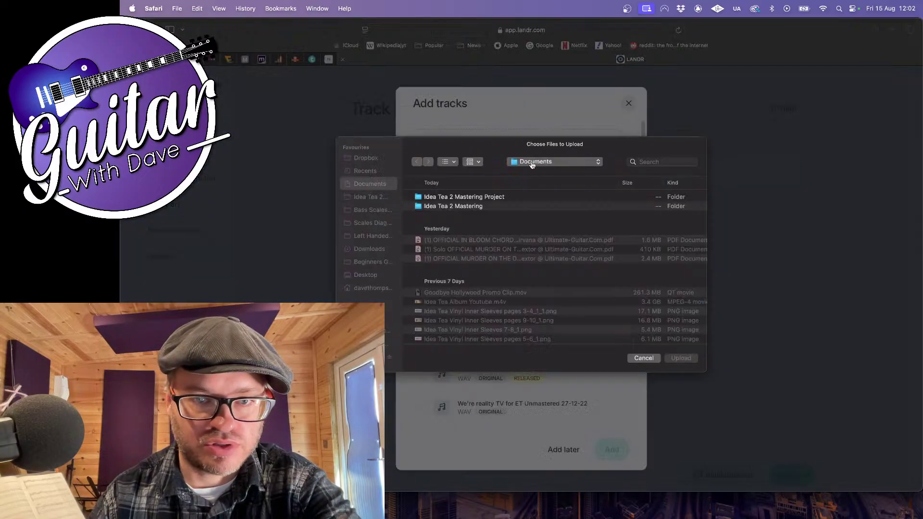
double_click(436, 197)
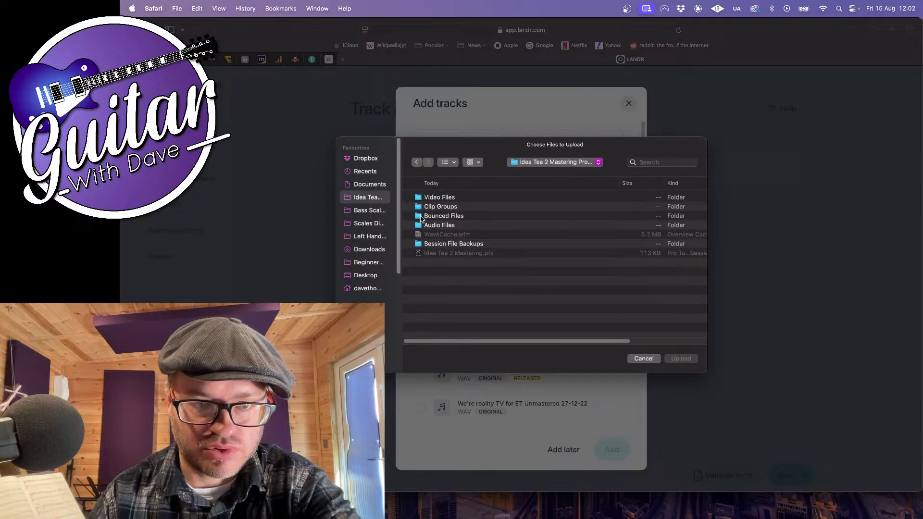
double_click(421, 216)
left_click(450, 200)
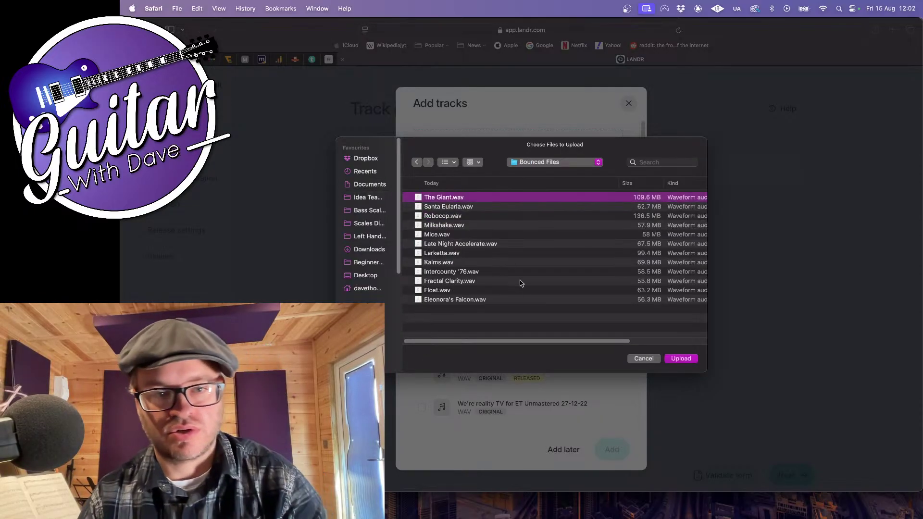
left_click(499, 310)
left_click(488, 300)
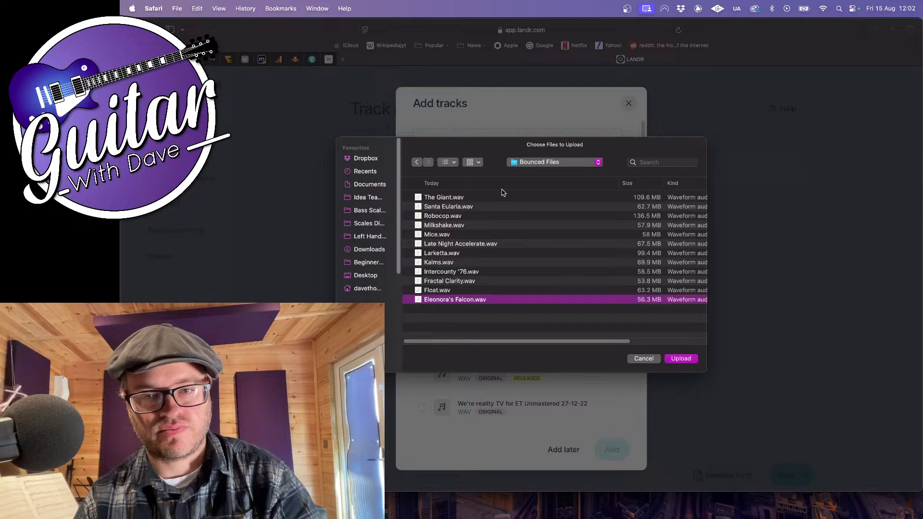
left_click(499, 197, "shift")
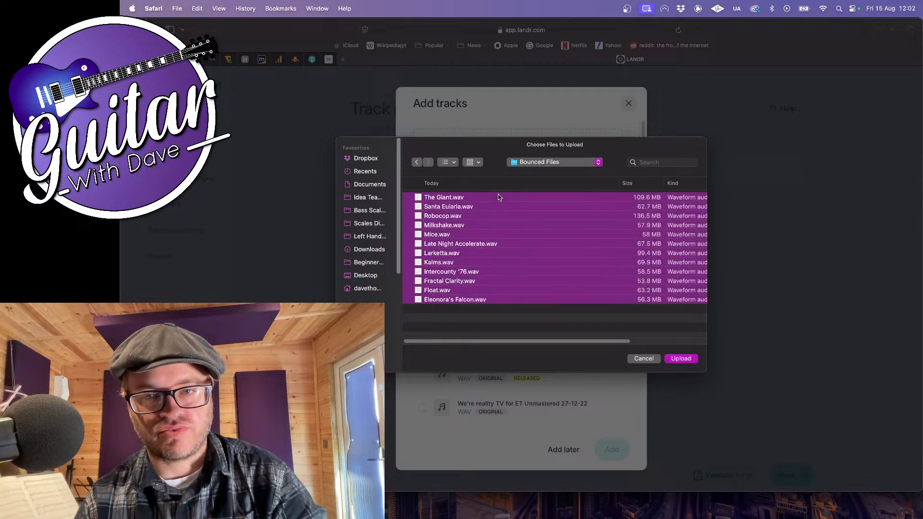
left_click(681, 358)
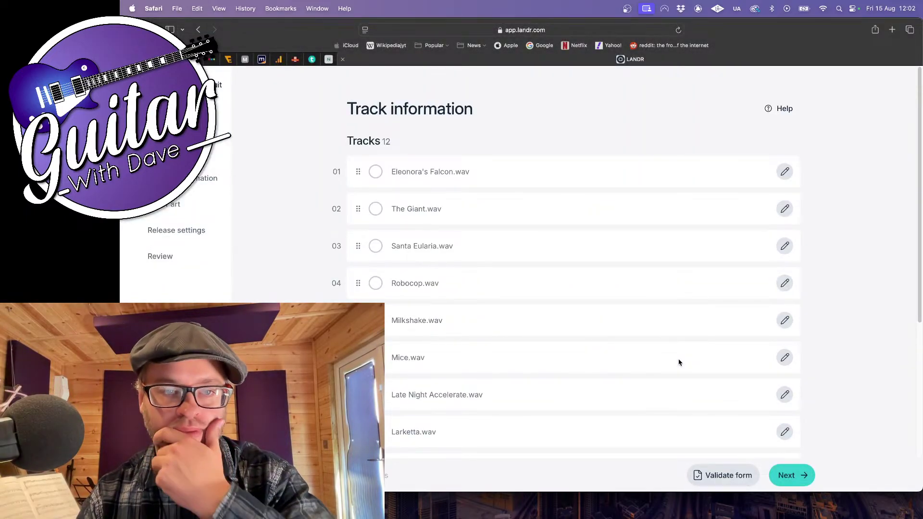
Examine the order of the uploaded tracks and their upload progress throughout the track list
scroll(557, 233, "down", 3)
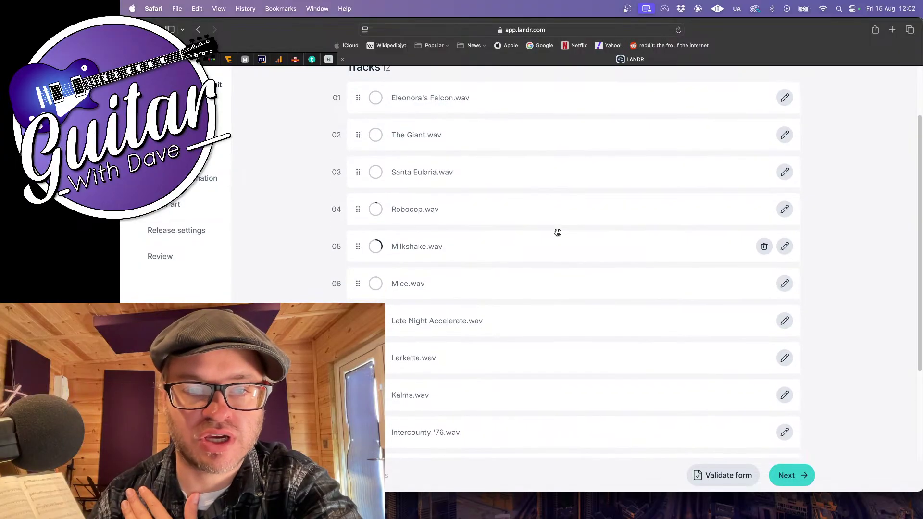
scroll(558, 232, "down", 3)
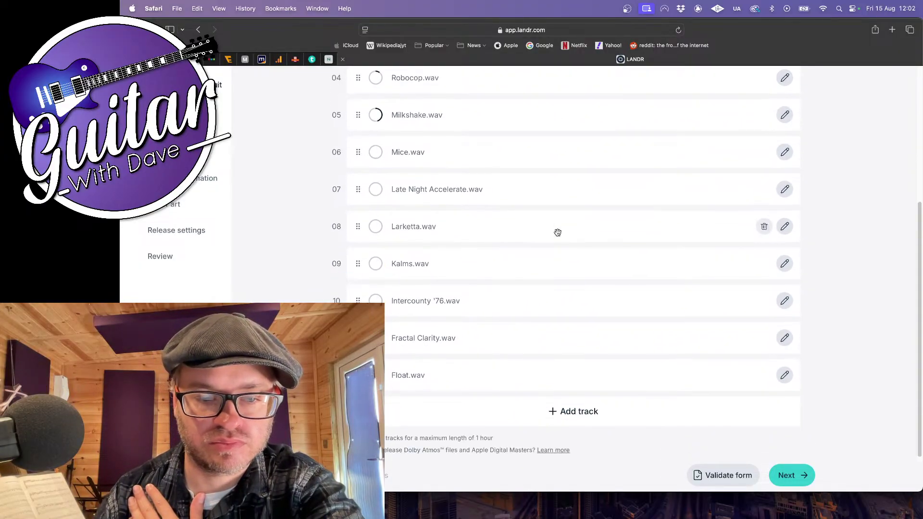
scroll(558, 232, "up", 3)
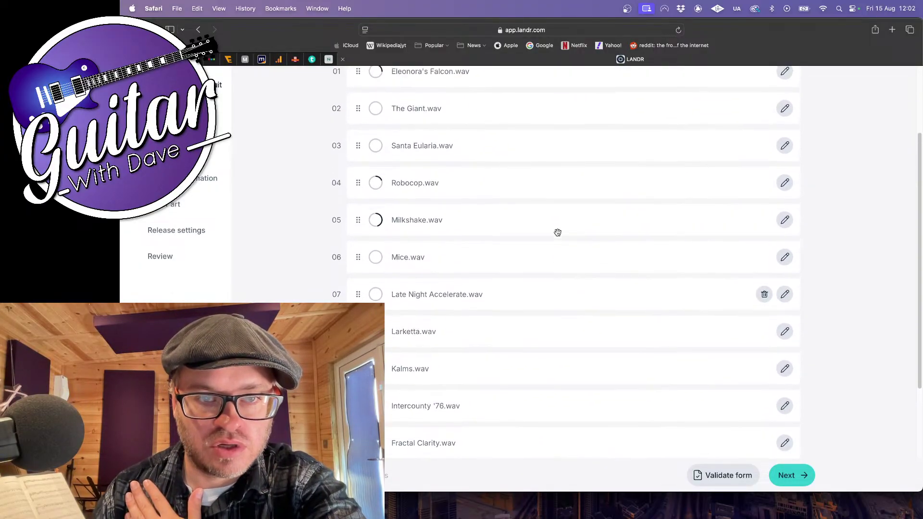
scroll(558, 232, "down", 2)
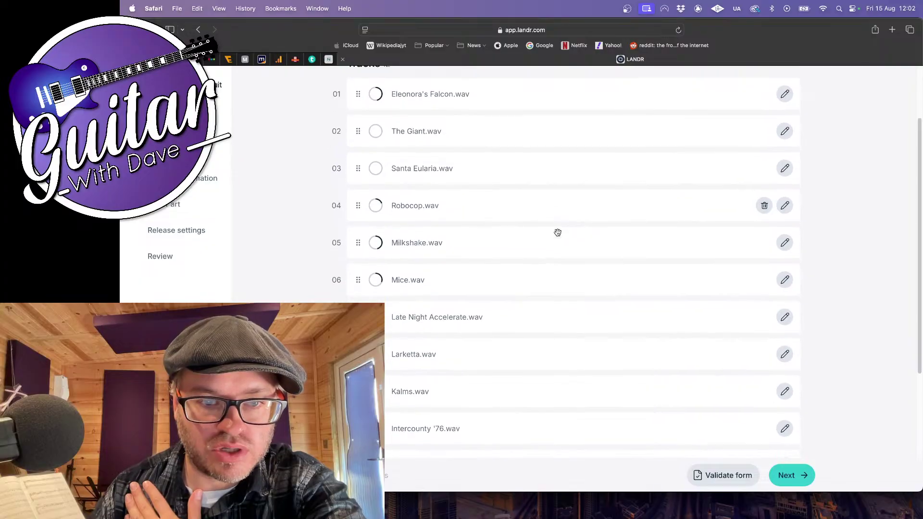
scroll(557, 233, "down", 2)
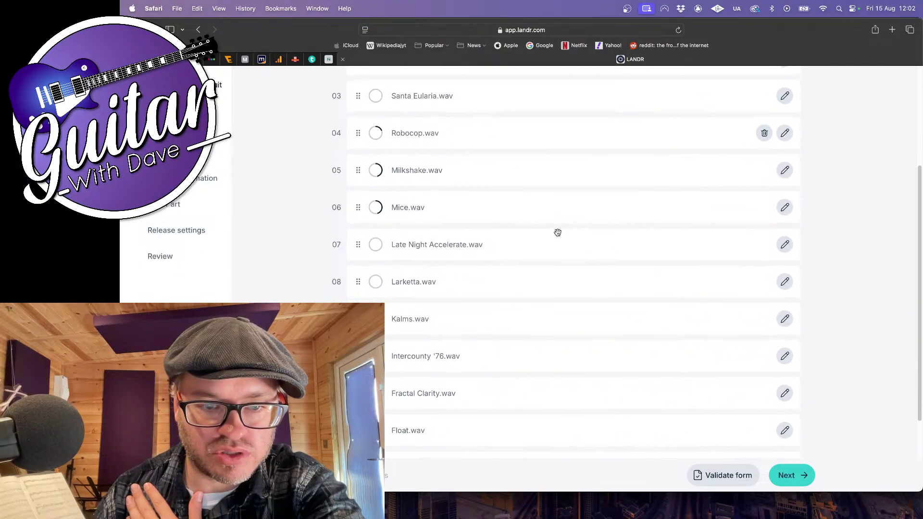
scroll(557, 232, "up", 1)
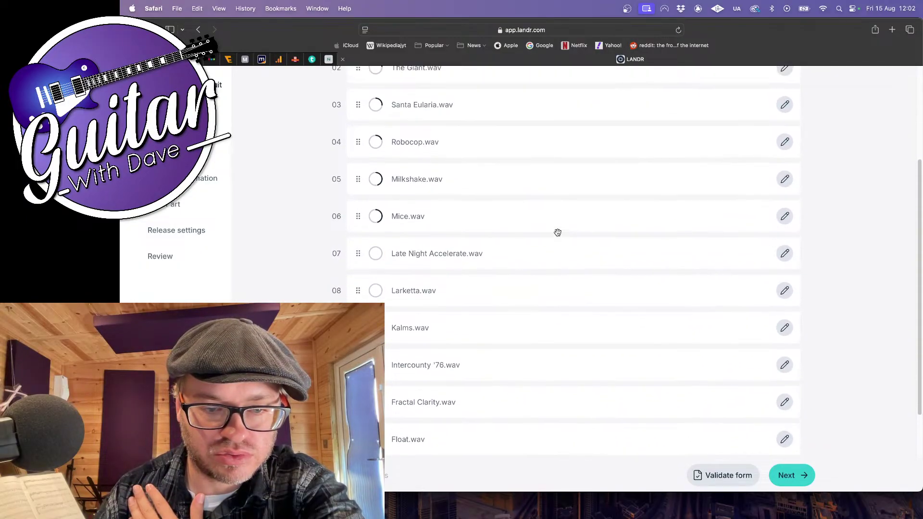
scroll(558, 233, "down", 3)
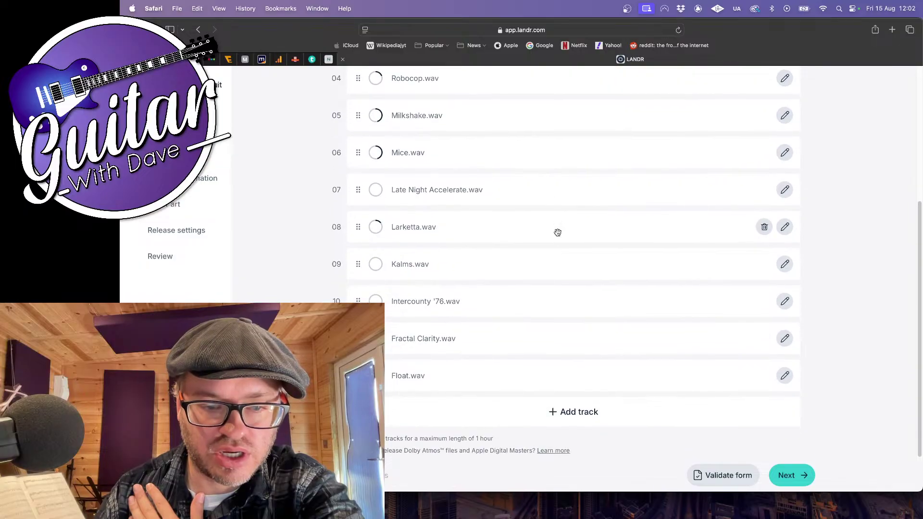
scroll(294, 289, "up", 6)
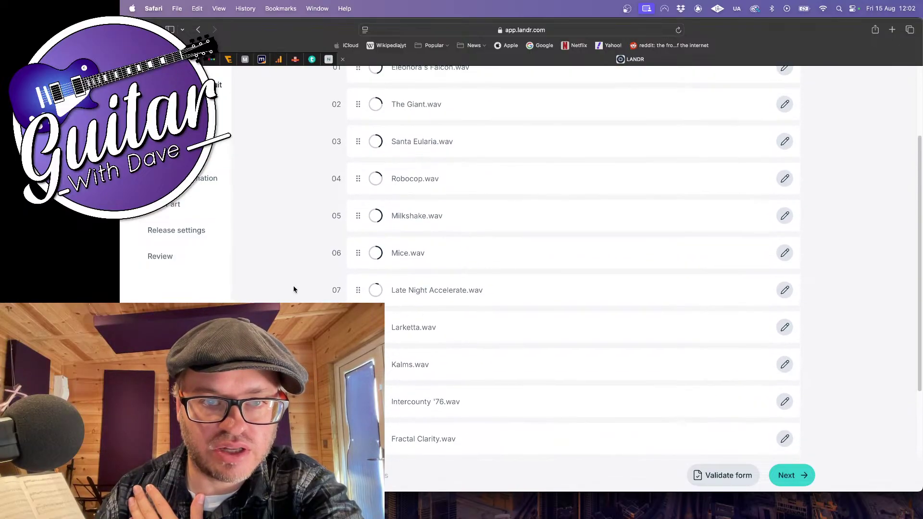
scroll(294, 286, "up", 1)
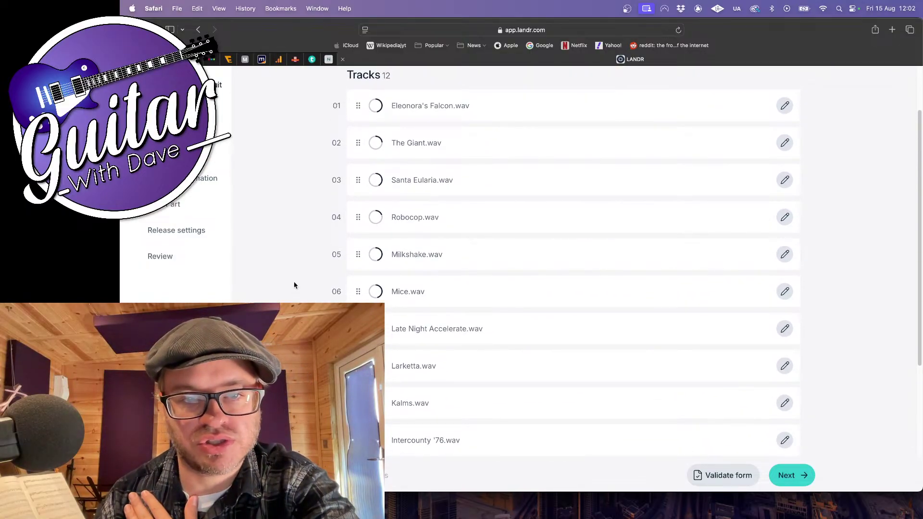
scroll(496, 255, "down", 3)
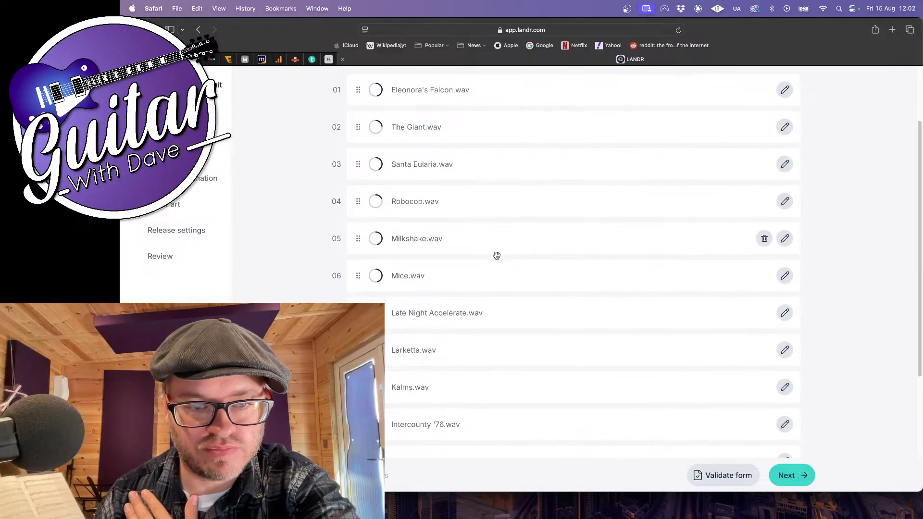
scroll(497, 256, "down", 2)
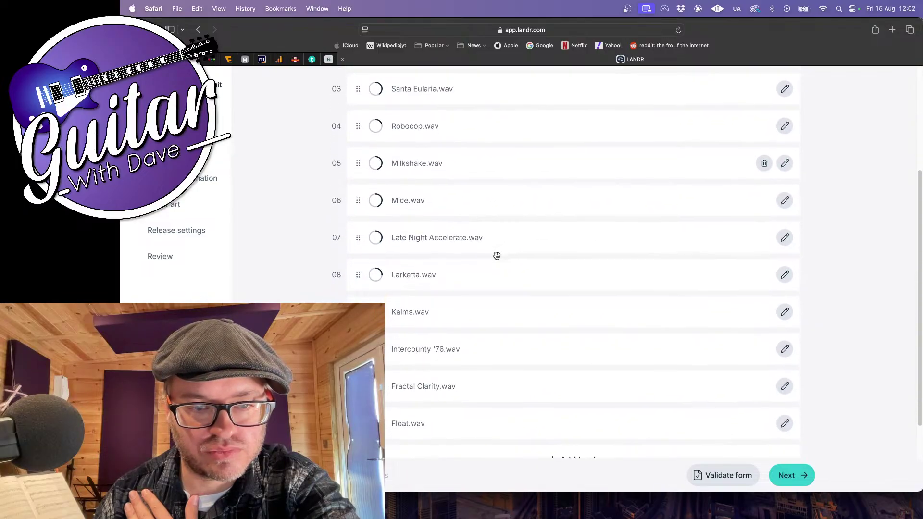
Move Fractal Clarity.wav up the track list to position 03, between The Giant.wav and Santa Eularia.wav
scroll(497, 255, "down", 1)
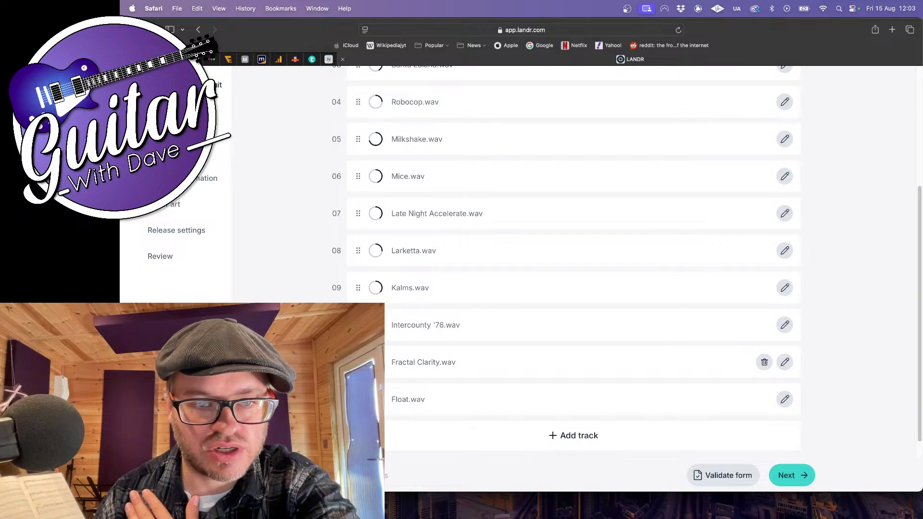
left_click_drag(358, 362, 353, 204)
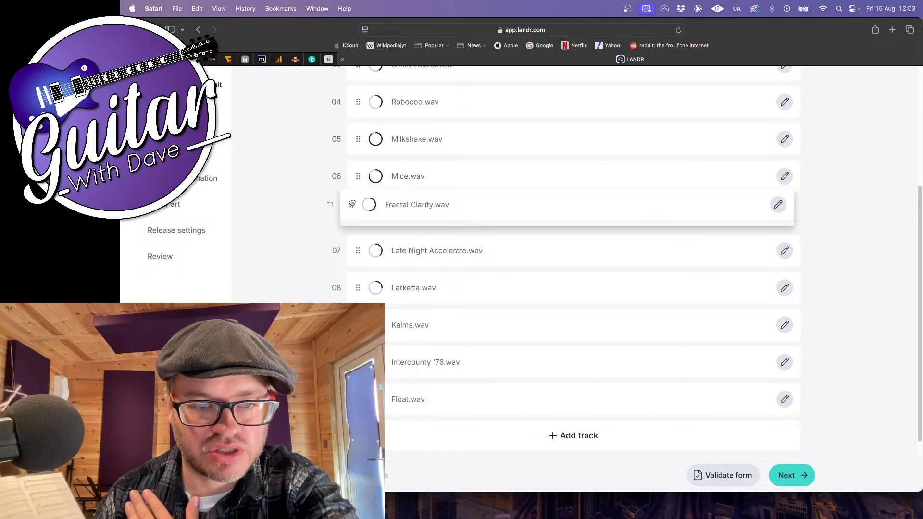
left_click_drag(352, 204, 352, 205)
scroll(352, 204, "up", 3)
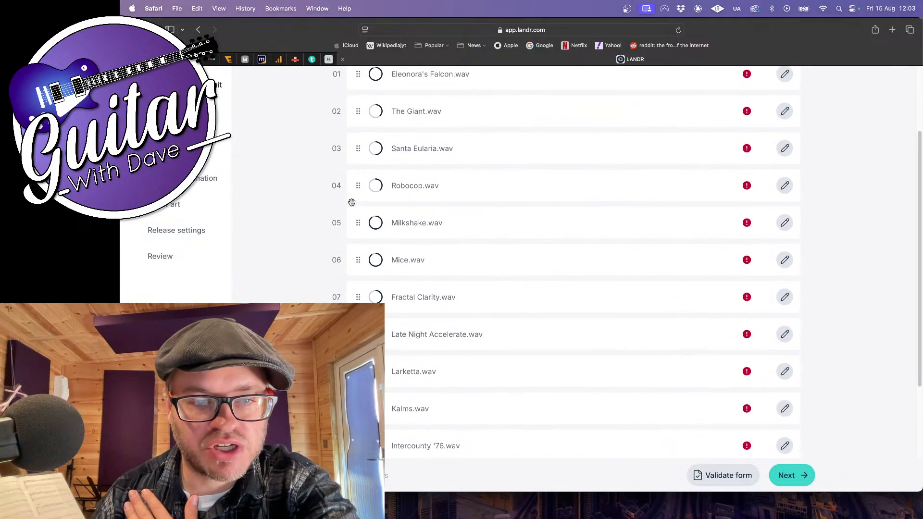
scroll(354, 298, "up", 1)
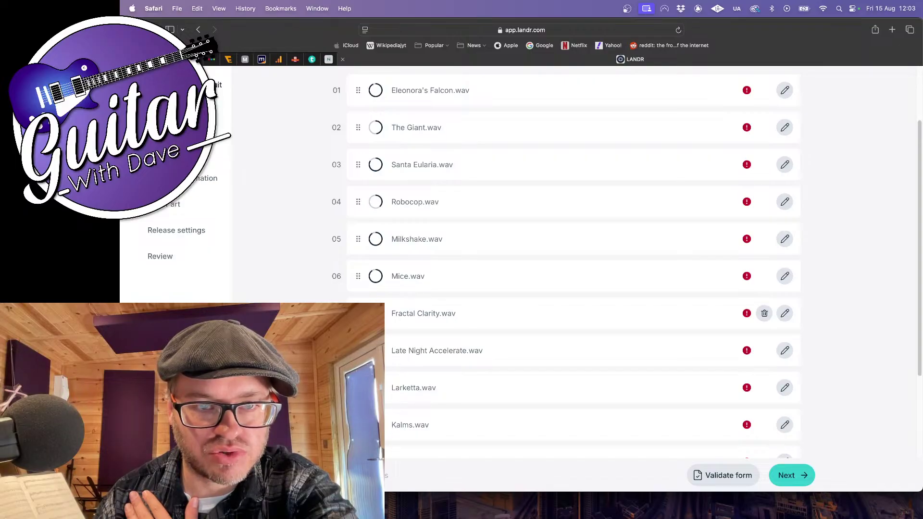
left_click_drag(357, 313, 362, 169)
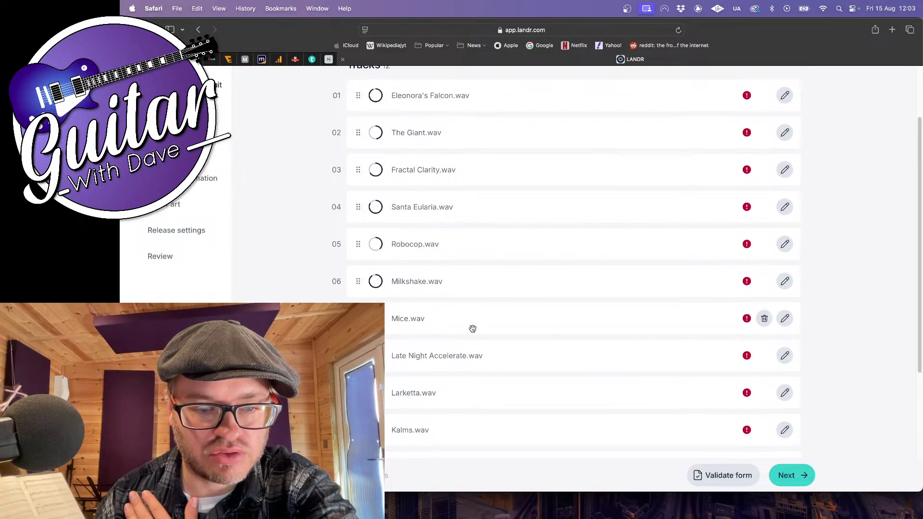
scroll(473, 329, "down", 1)
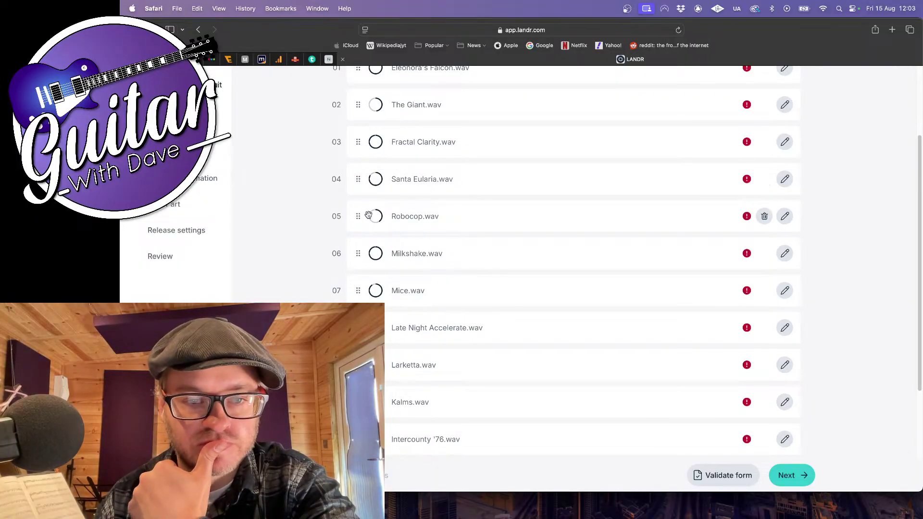
Examine the upload progress and error indicators of the tracks throughout the track list
scroll(369, 215, "down", 3)
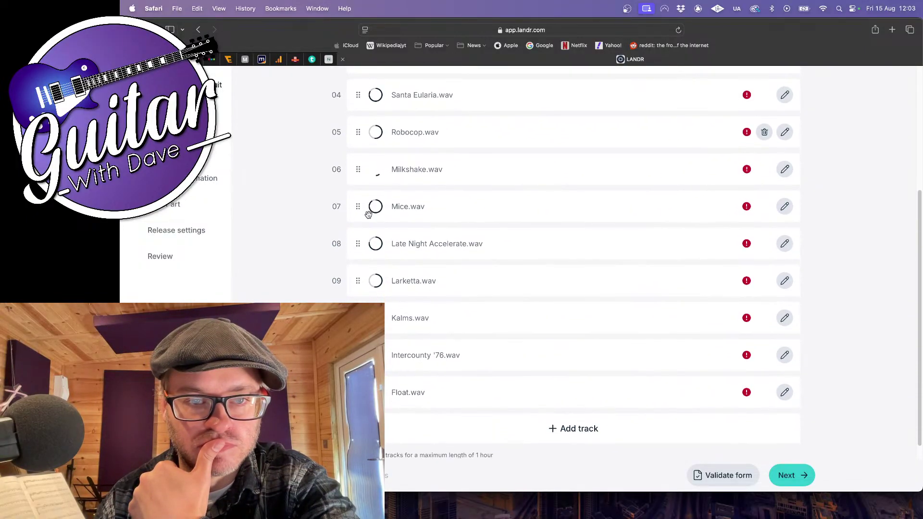
scroll(369, 215, "down", 1)
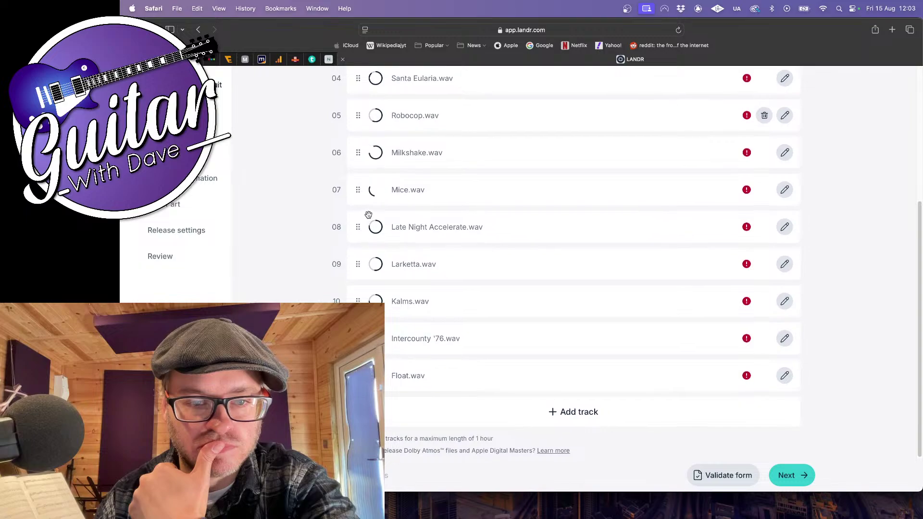
scroll(316, 216, "up", 7)
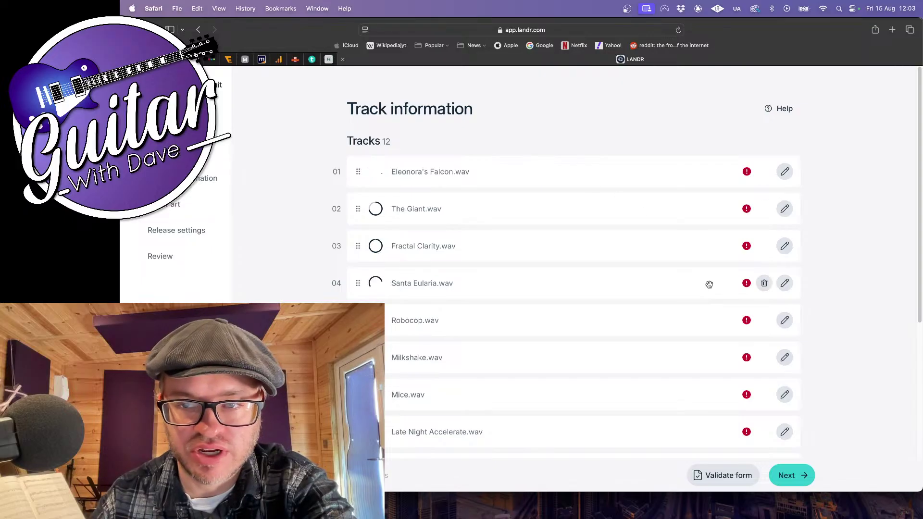
mouse_move(747, 283)
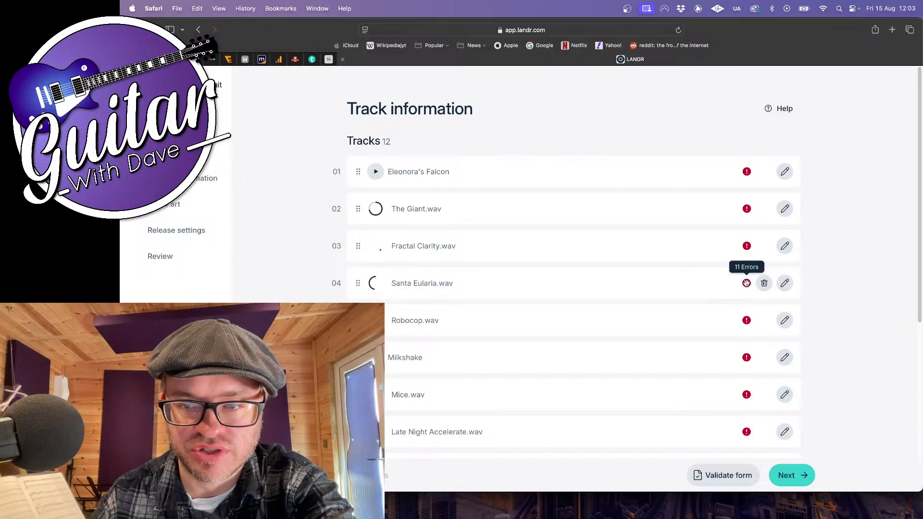
scroll(680, 273, "down", 5)
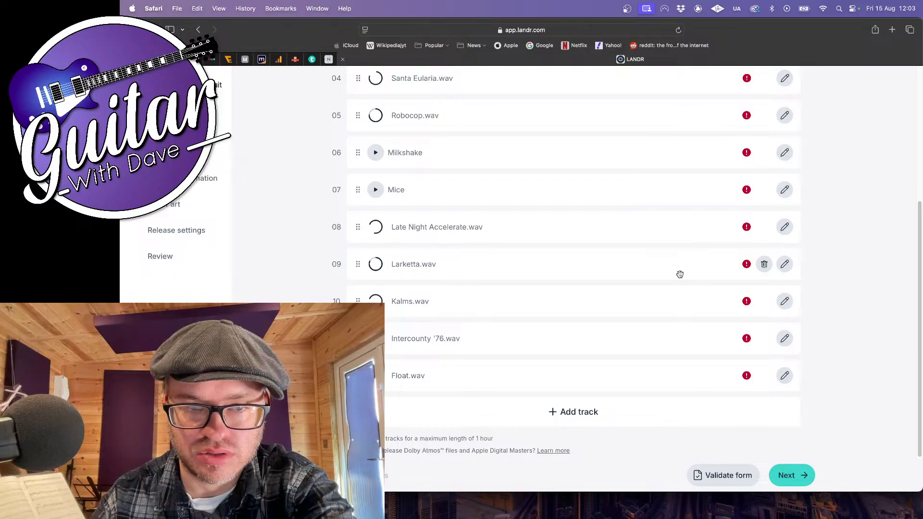
scroll(680, 274, "up", 5)
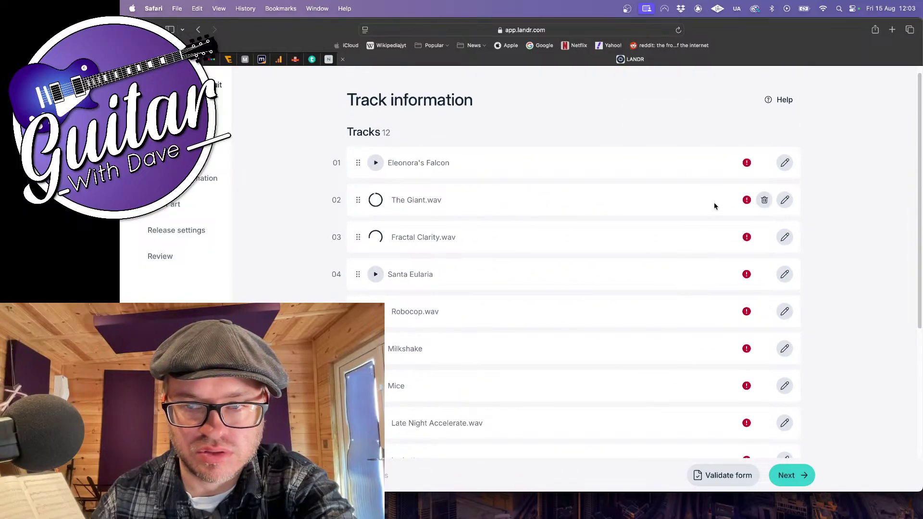
mouse_move(748, 164)
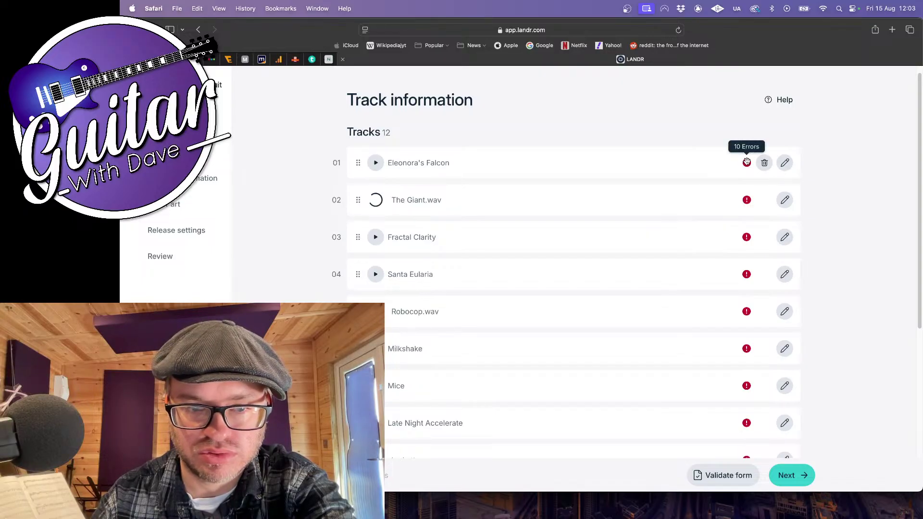
scroll(579, 306, "down", 5)
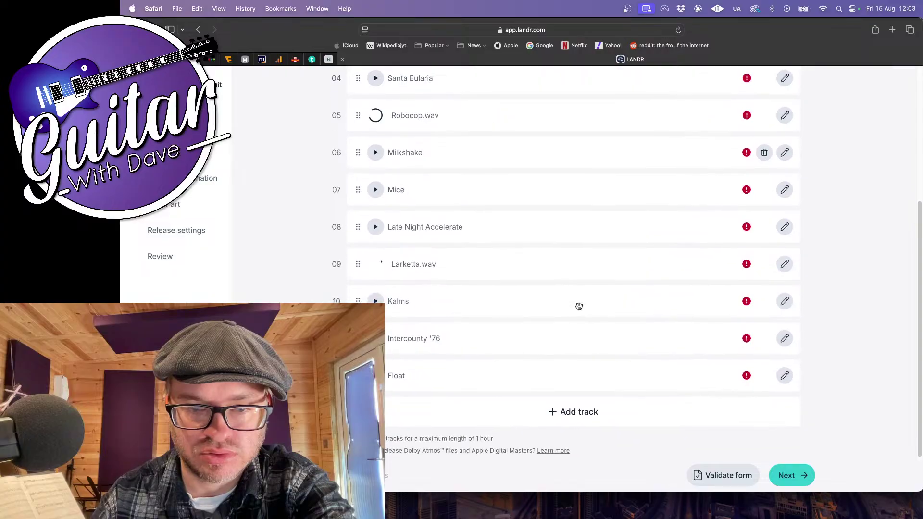
scroll(579, 306, "up", 5)
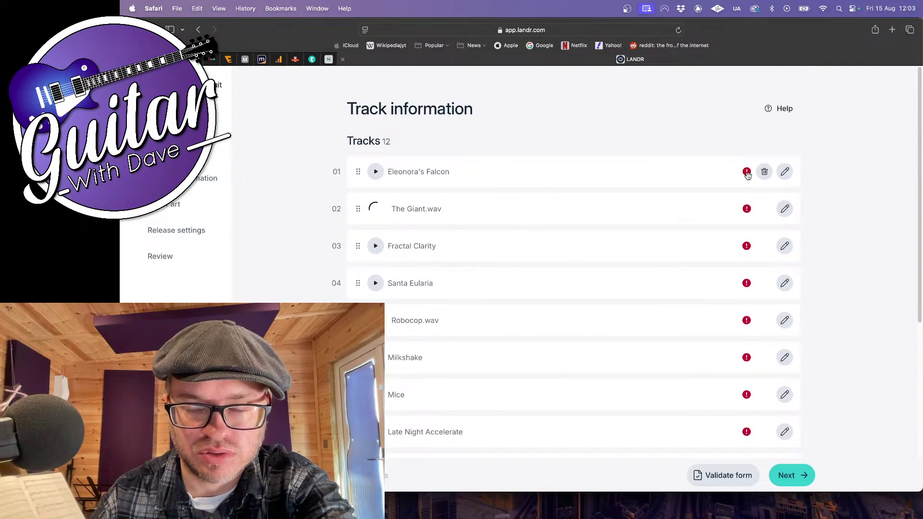
right_click(747, 173)
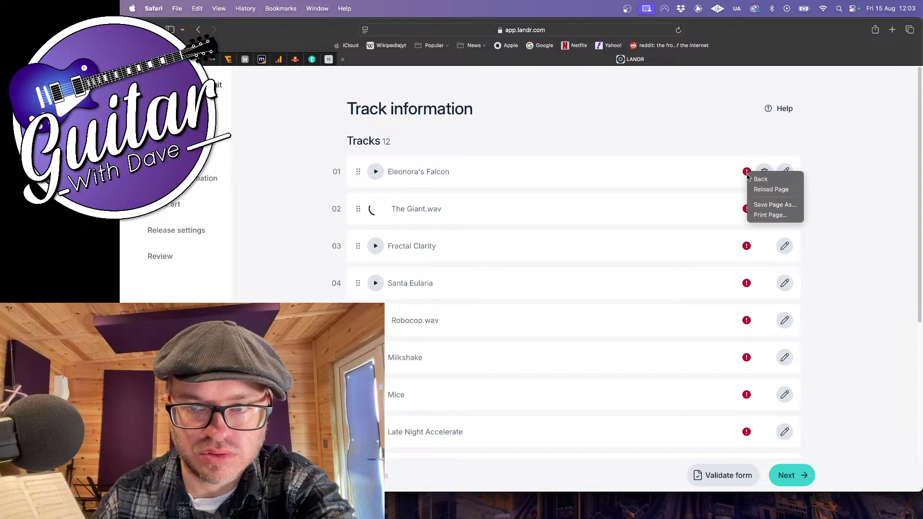
left_click(731, 162)
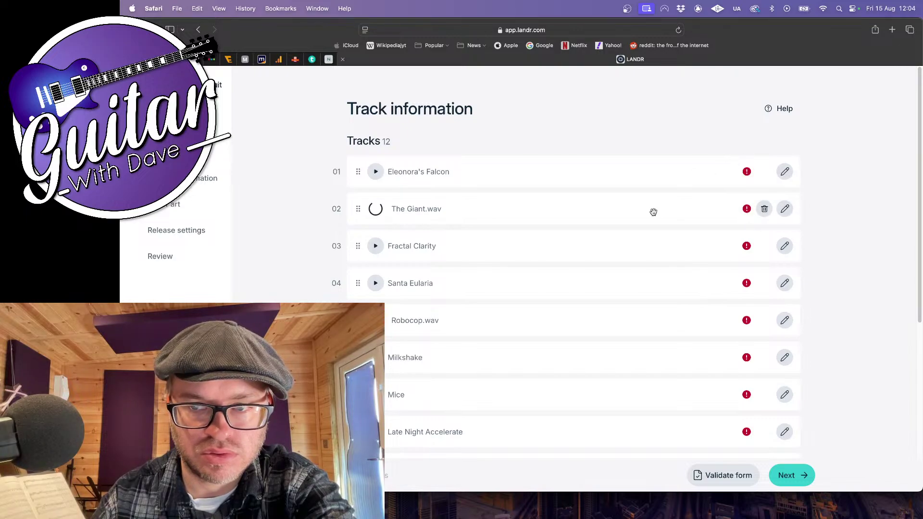
scroll(654, 213, "down", 5)
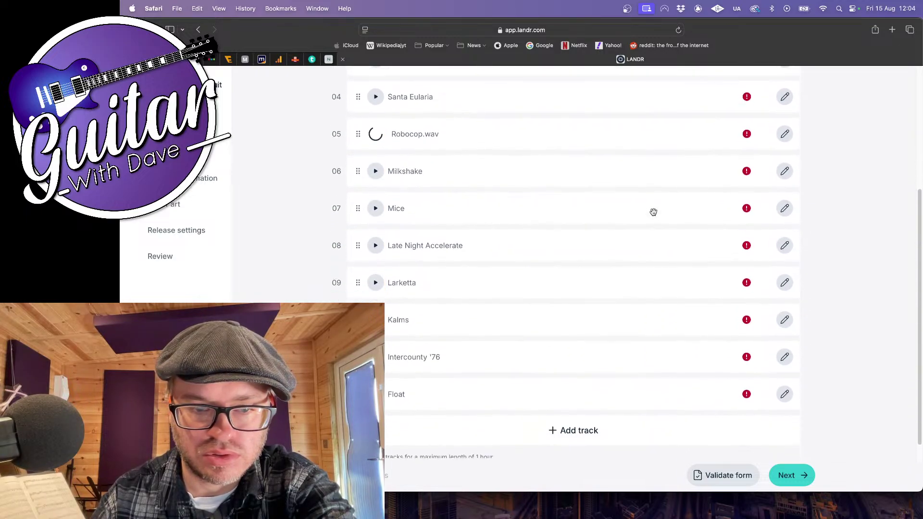
scroll(653, 212, "up", 5)
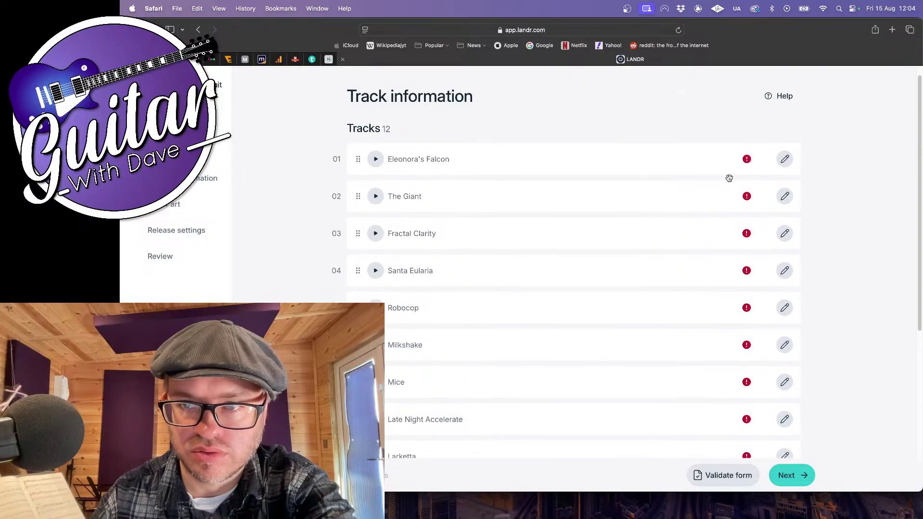
mouse_move(750, 159)
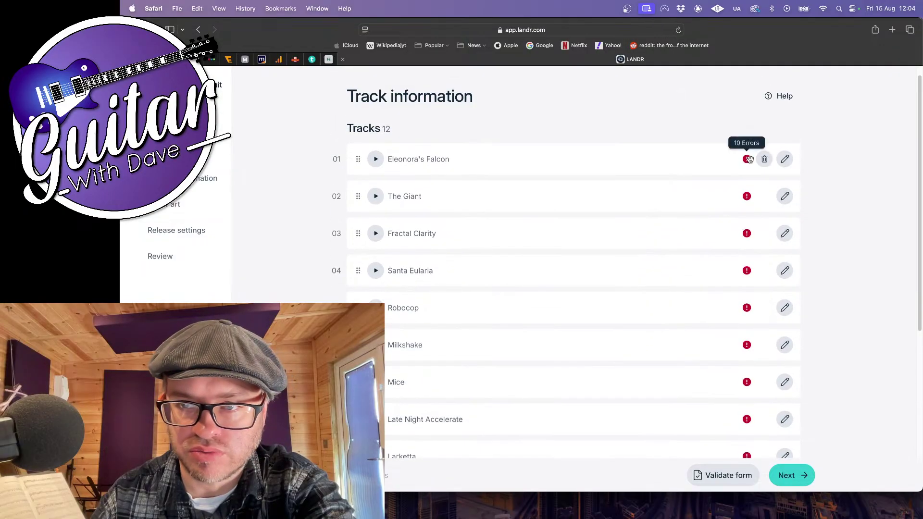
Continue to the release info, return to the flagged Track info section and open the first track, Eleonora's Falcon, for editing
left_click(800, 475)
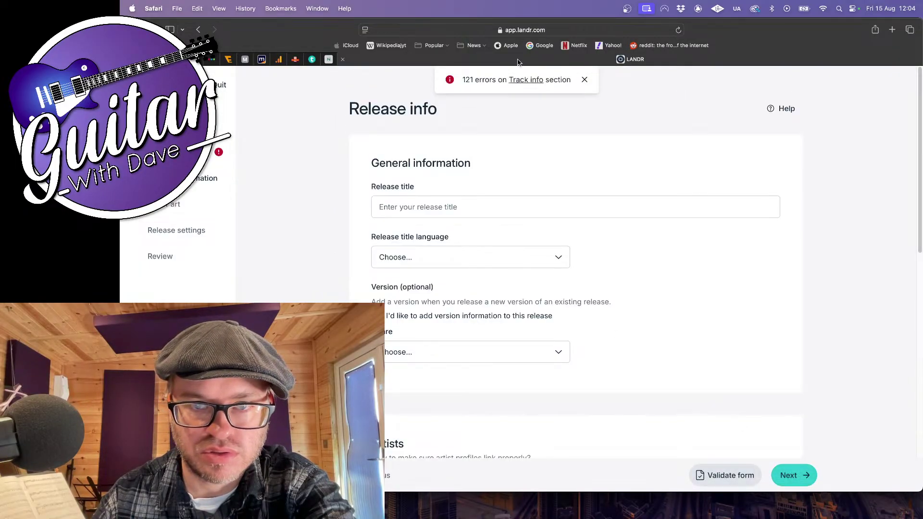
left_click(526, 81)
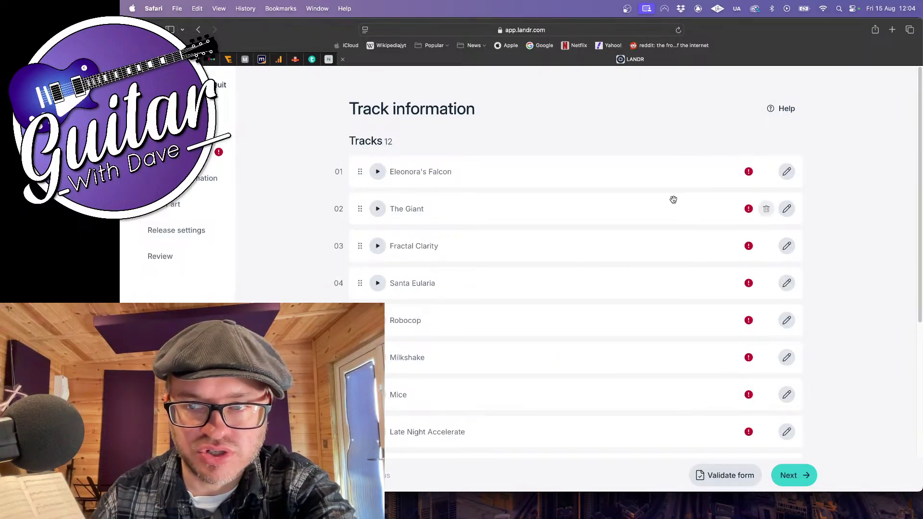
left_click(786, 173)
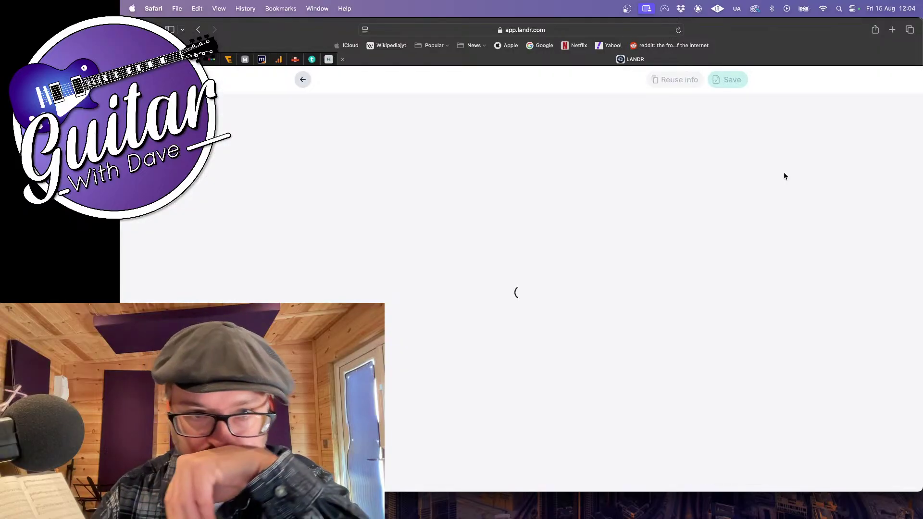
Enter "Eleonora's Falcon" as the track title in the first track's general information
scroll(508, 266, "down", 2)
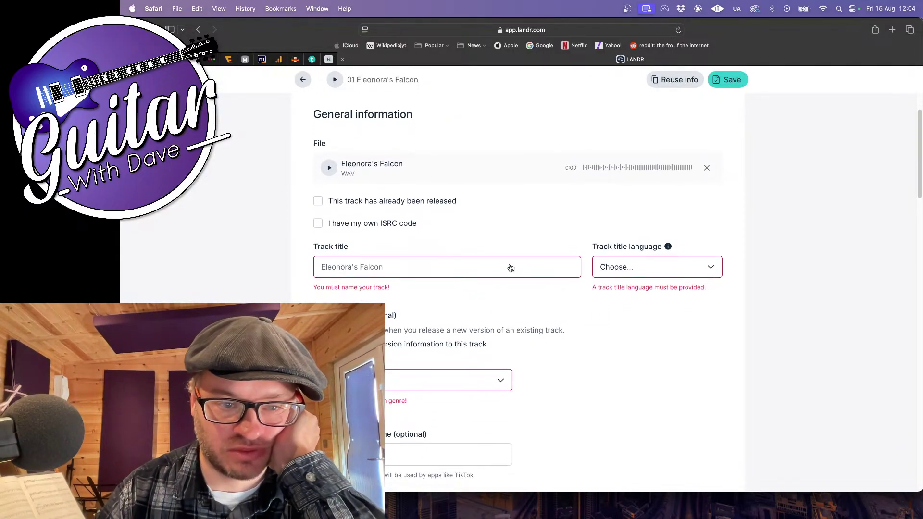
left_click(417, 266)
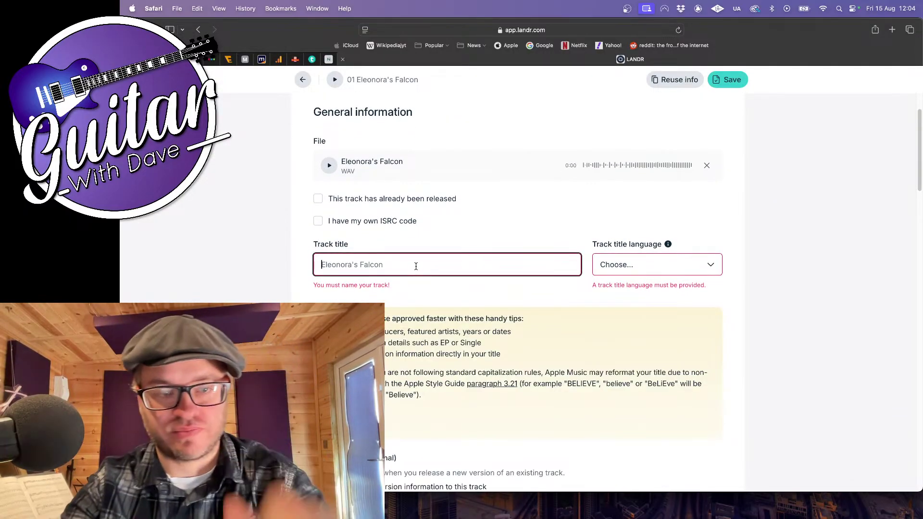
type("E")
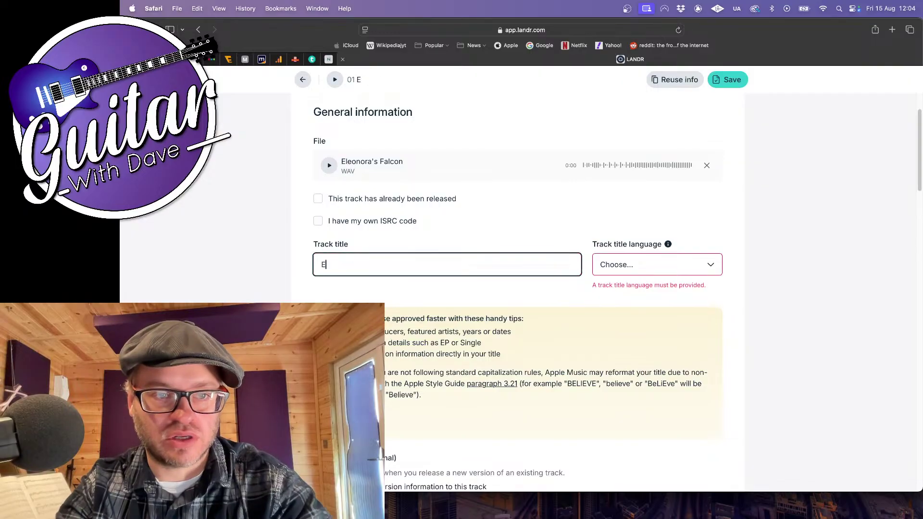
type("l4e")
key("BackSpace")
key("BackSpace")
type("e")
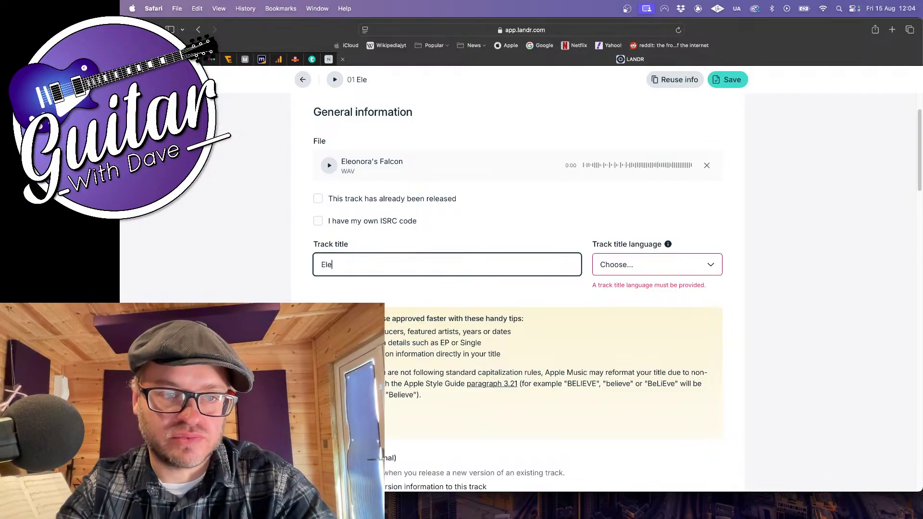
type("on")
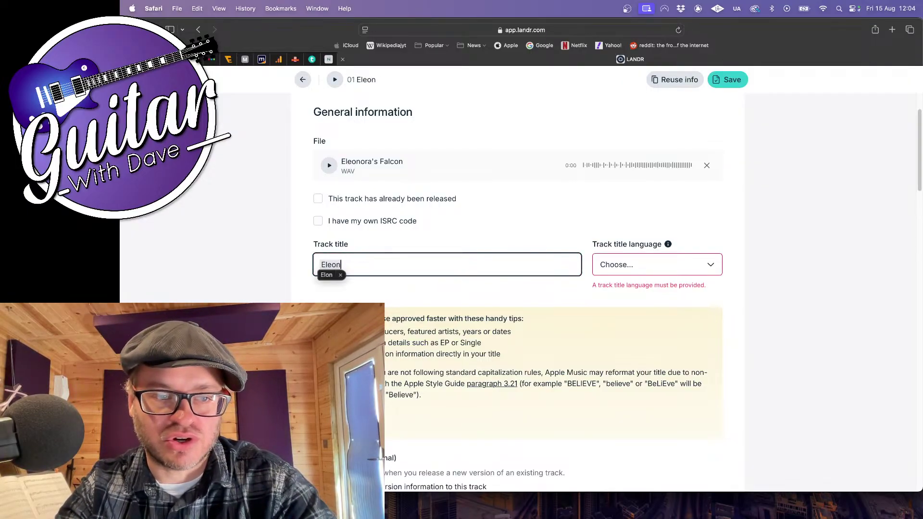
type("ora's F")
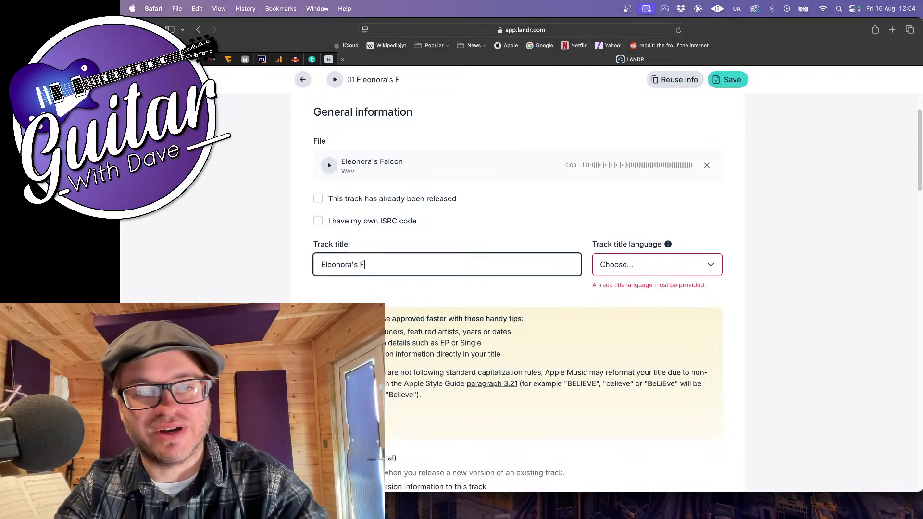
type("alcon")
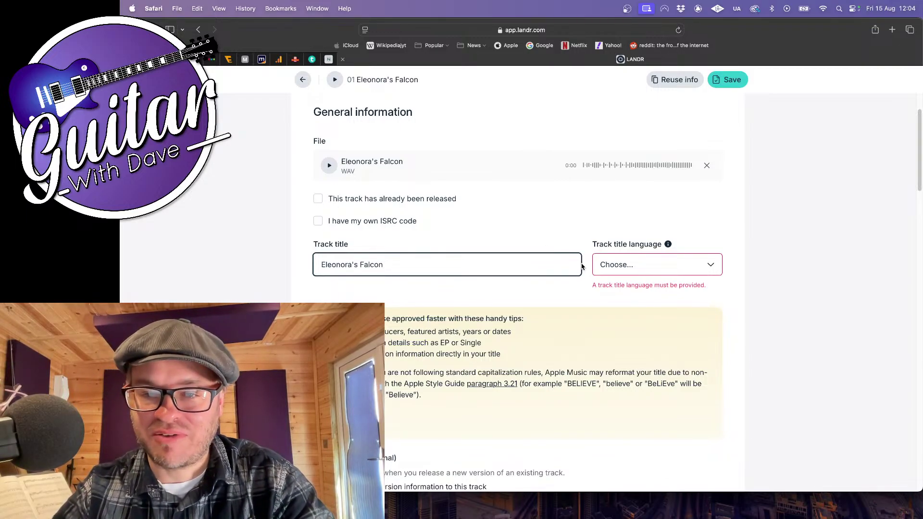
Set the track title language of Eleonora's Falcon to English
left_click(648, 266)
scroll(635, 385, "down", 10)
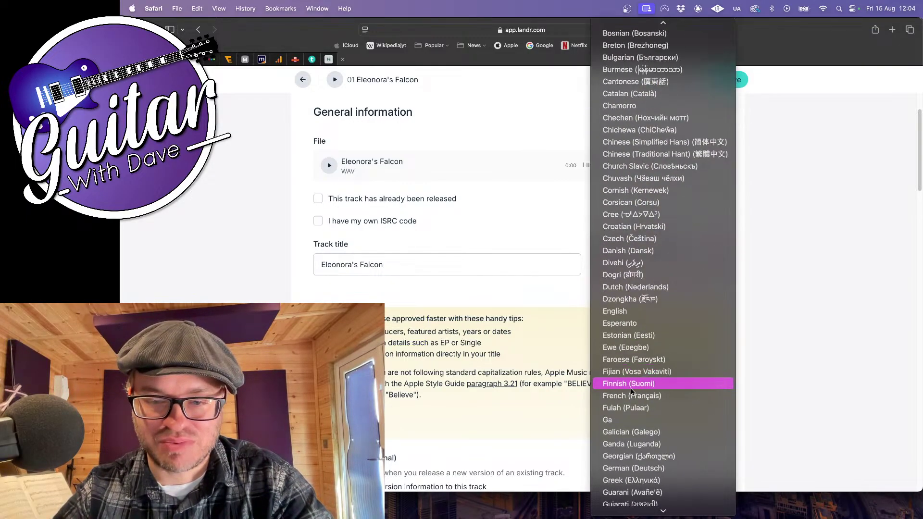
scroll(632, 390, "down", 5)
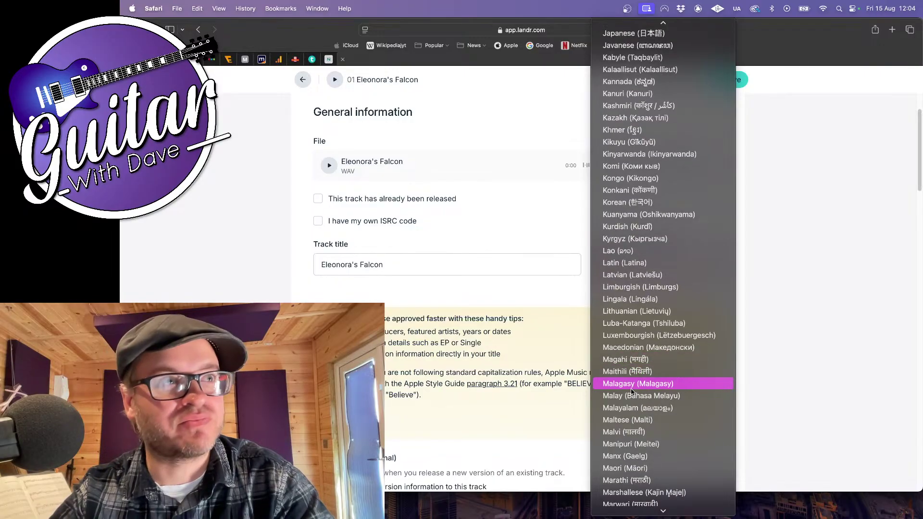
scroll(631, 391, "down", 7)
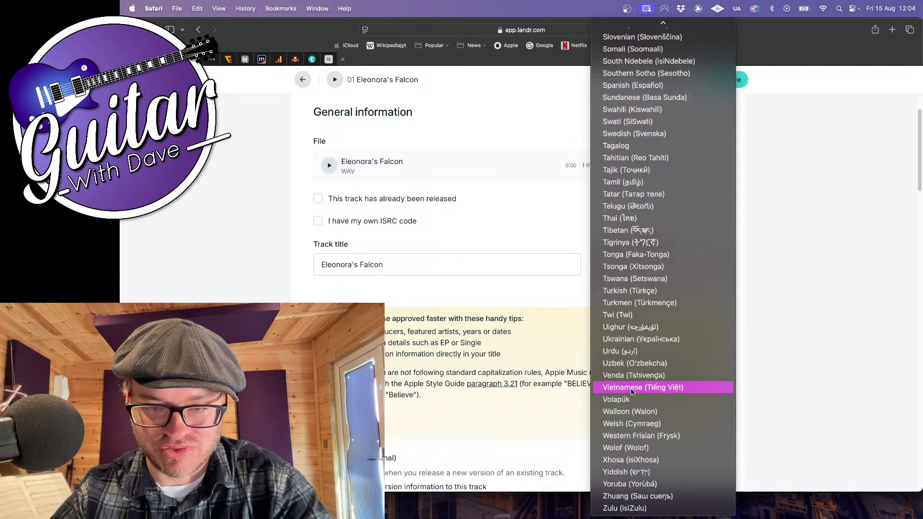
scroll(670, 143, "up", 3)
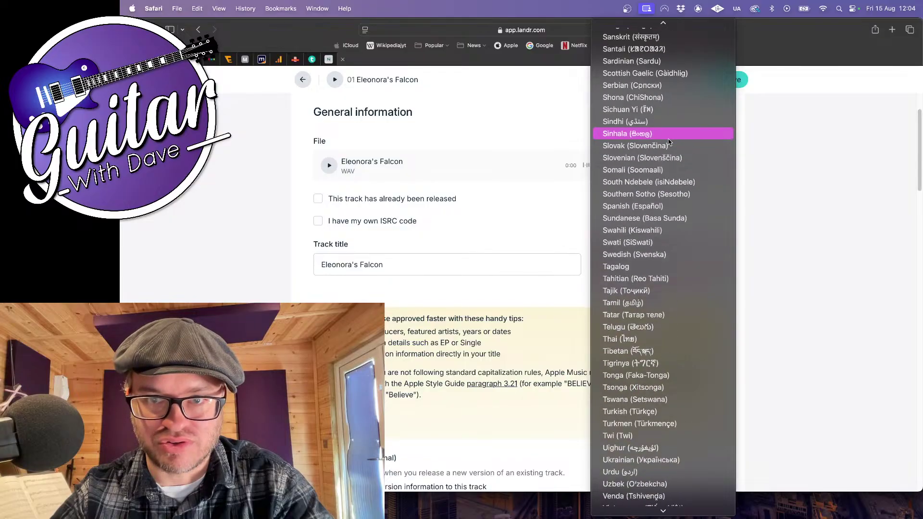
scroll(669, 142, "up", 12)
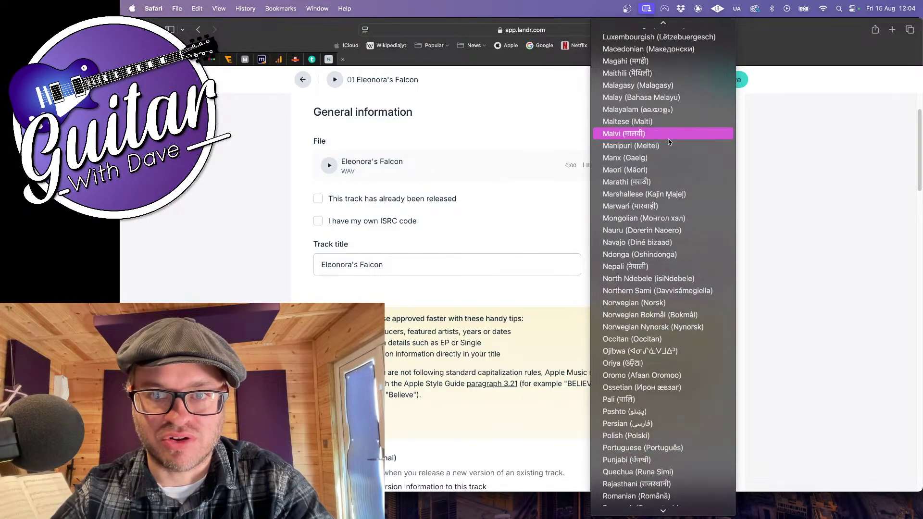
scroll(670, 142, "up", 10)
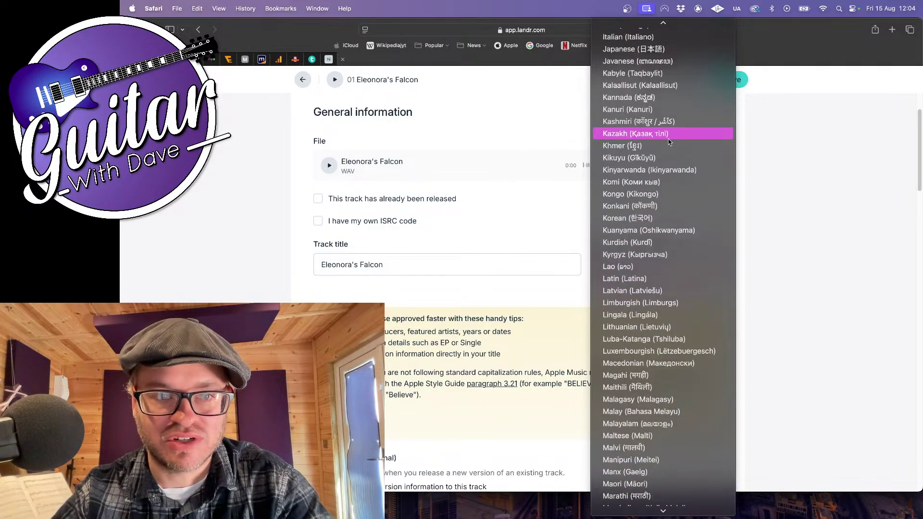
scroll(670, 142, "up", 4)
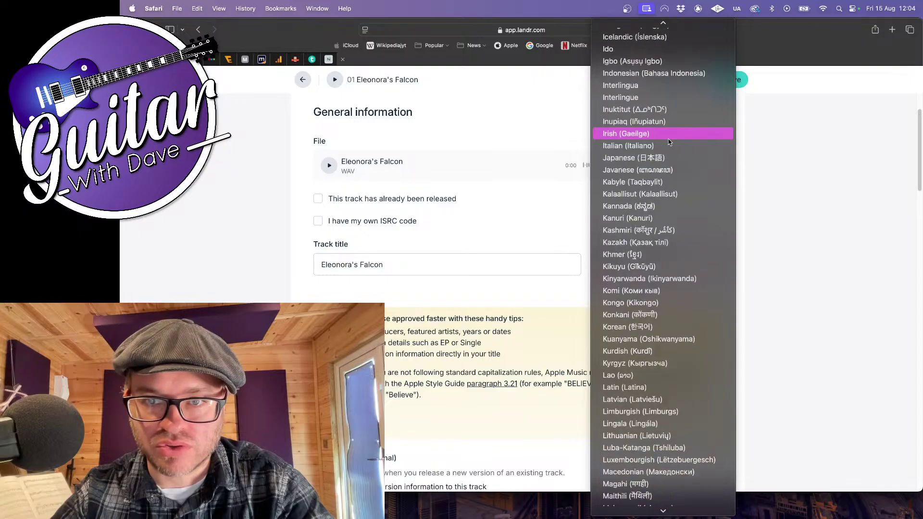
scroll(670, 142, "up", 3)
scroll(670, 143, "down", 4)
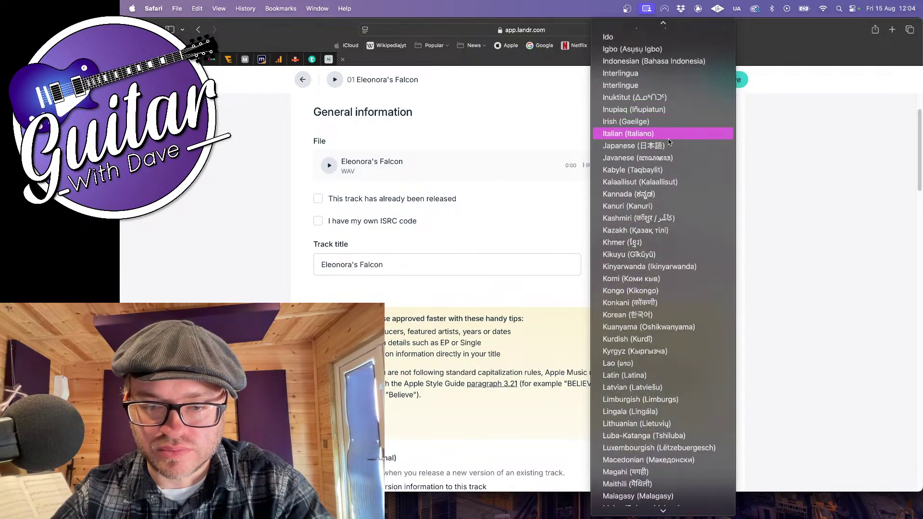
scroll(670, 142, "down", 5)
scroll(670, 143, "up", 10)
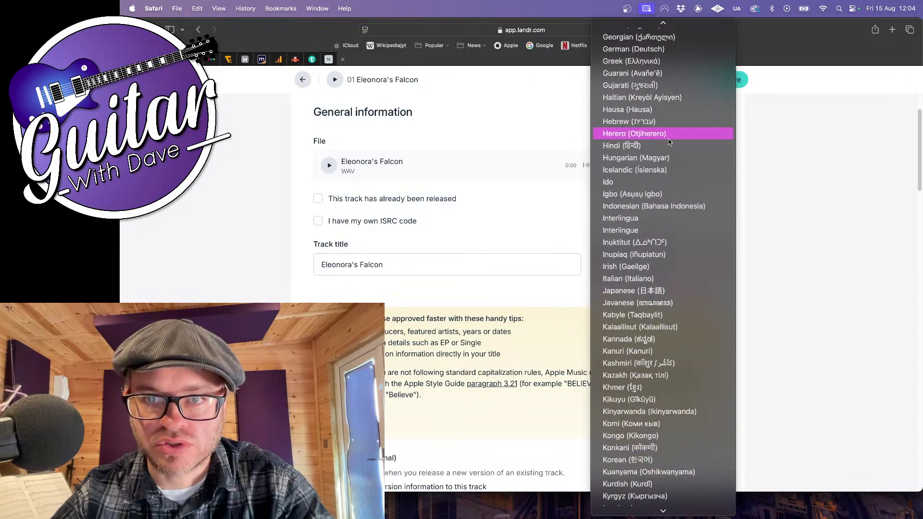
scroll(670, 143, "up", 2)
scroll(670, 142, "down", 12)
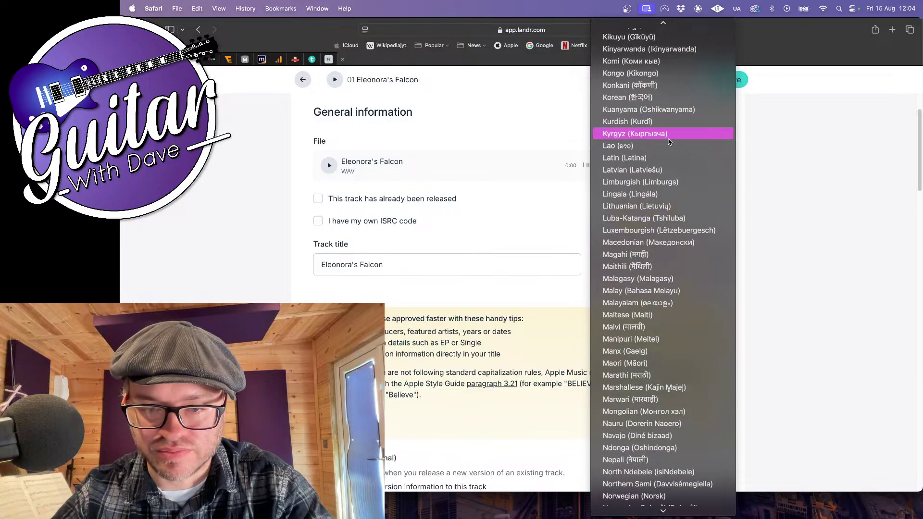
scroll(670, 142, "down", 20)
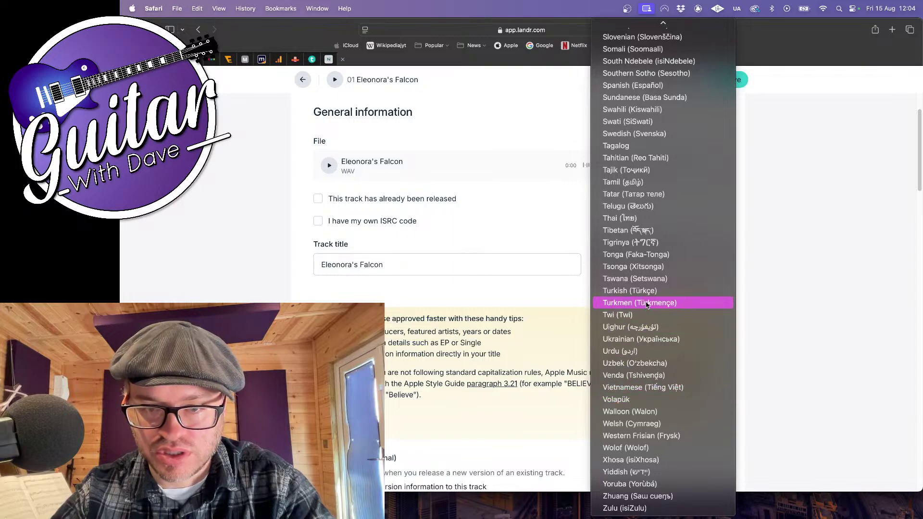
scroll(647, 304, "up", 20)
scroll(647, 305, "up", 15)
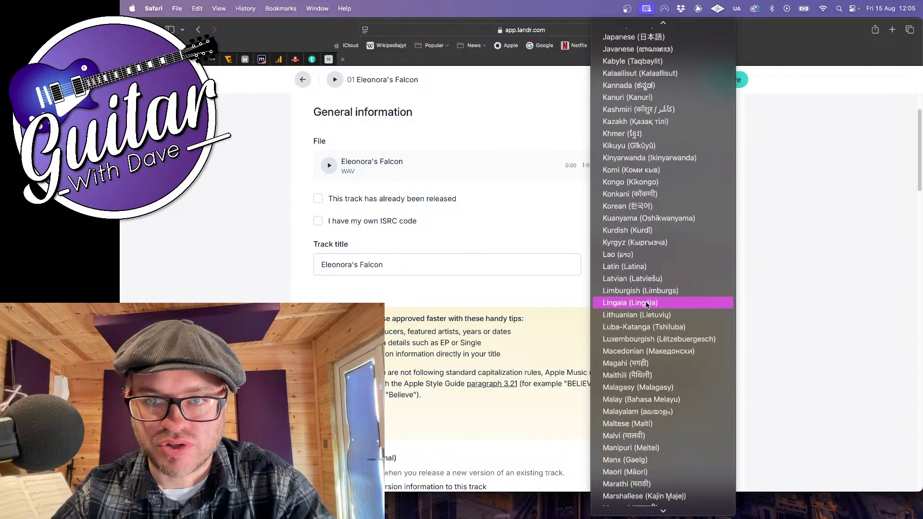
scroll(647, 305, "up", 5)
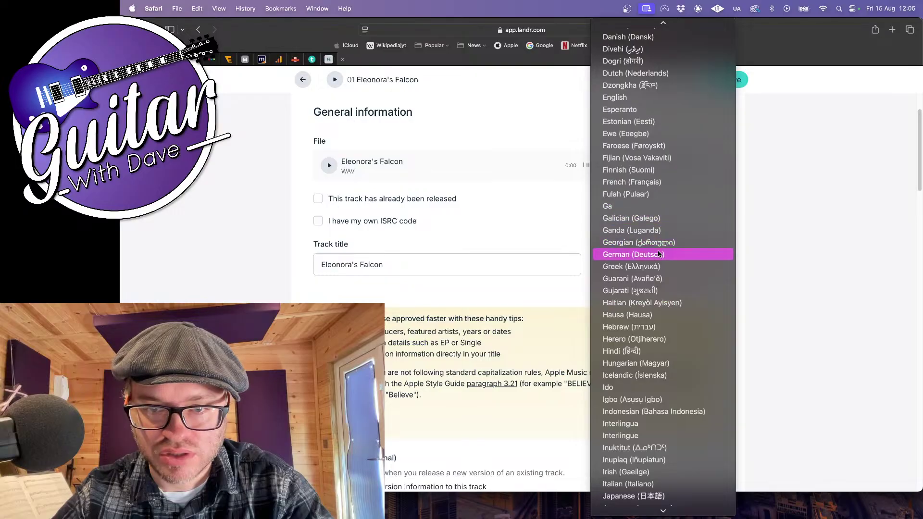
scroll(657, 302, "up", 5)
scroll(657, 302, "up", 5)
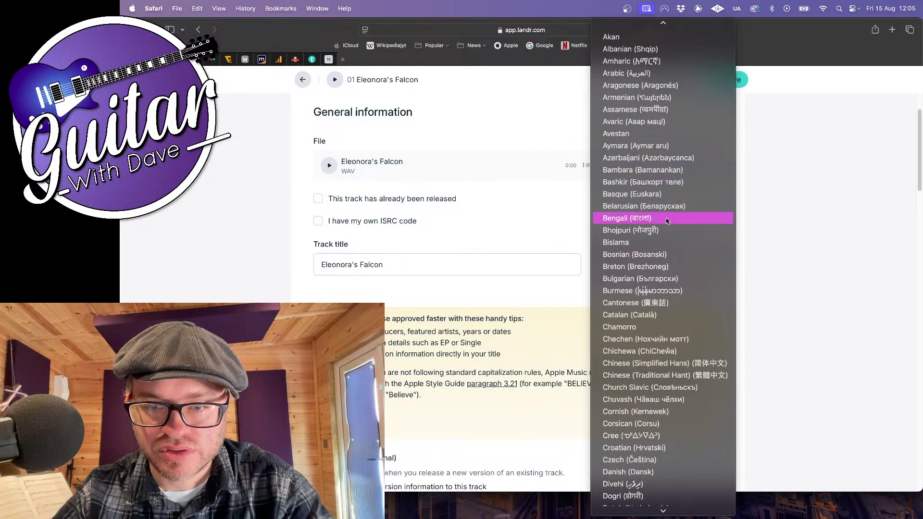
scroll(676, 207, "up", 2)
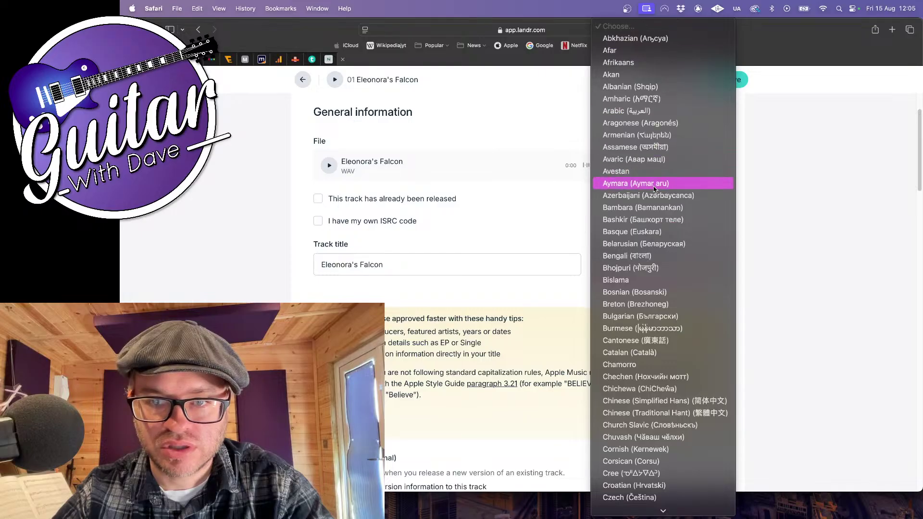
scroll(652, 230, "down", 10)
scroll(652, 230, "down", 3)
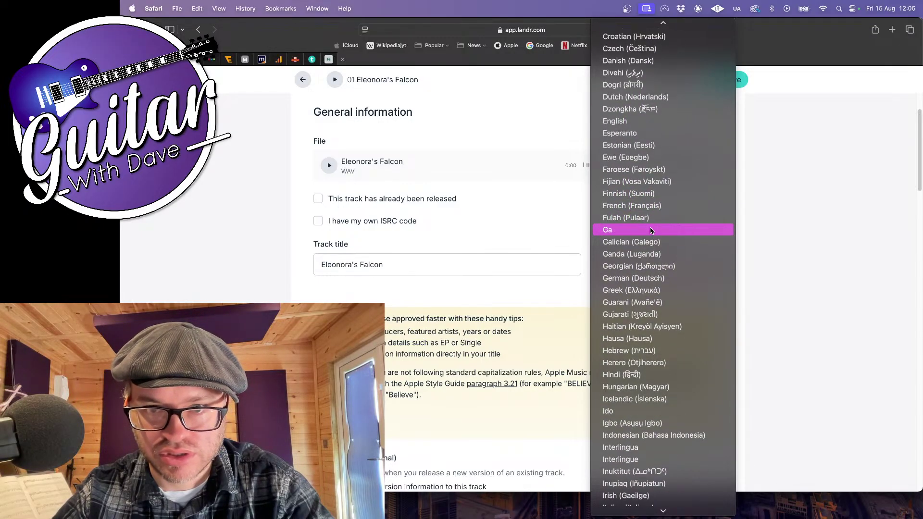
left_click(623, 160)
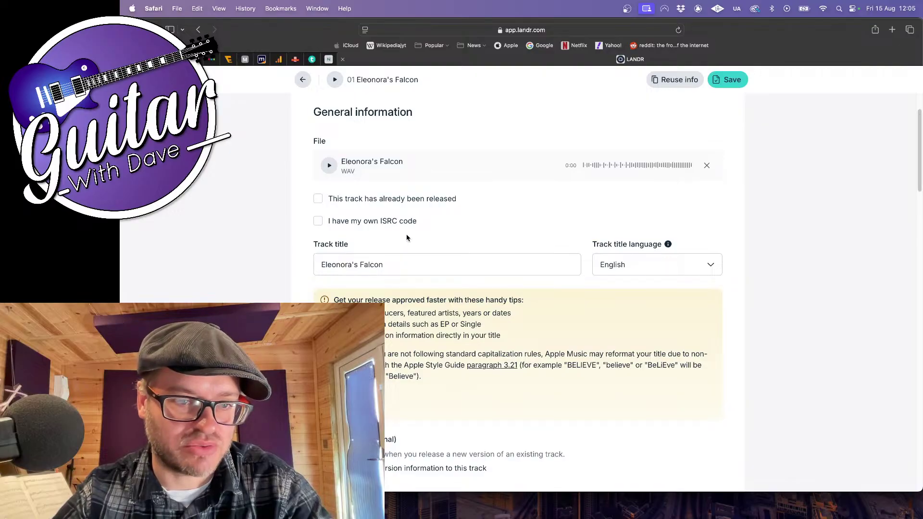
Set the track's genre to Electronic and its subgenre to IDM / Experimental
scroll(365, 297, "down", 1)
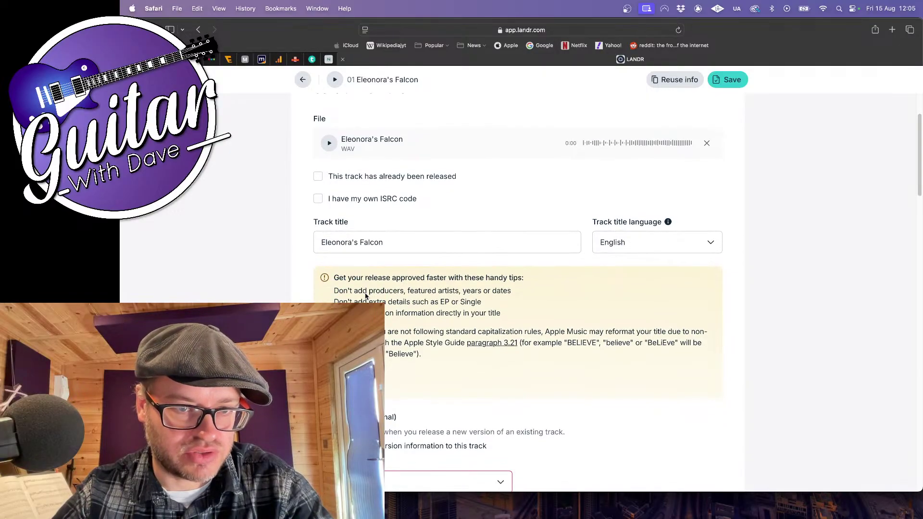
scroll(328, 200, "down", 10)
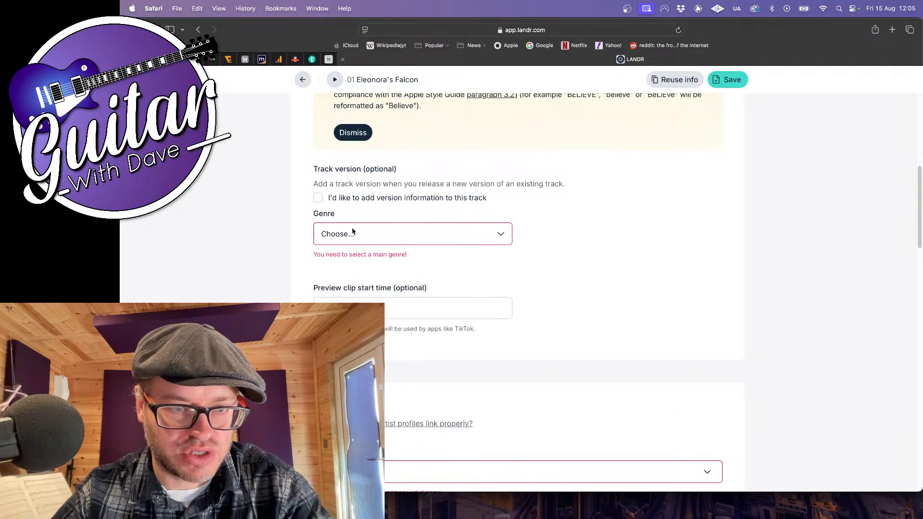
left_click(353, 233)
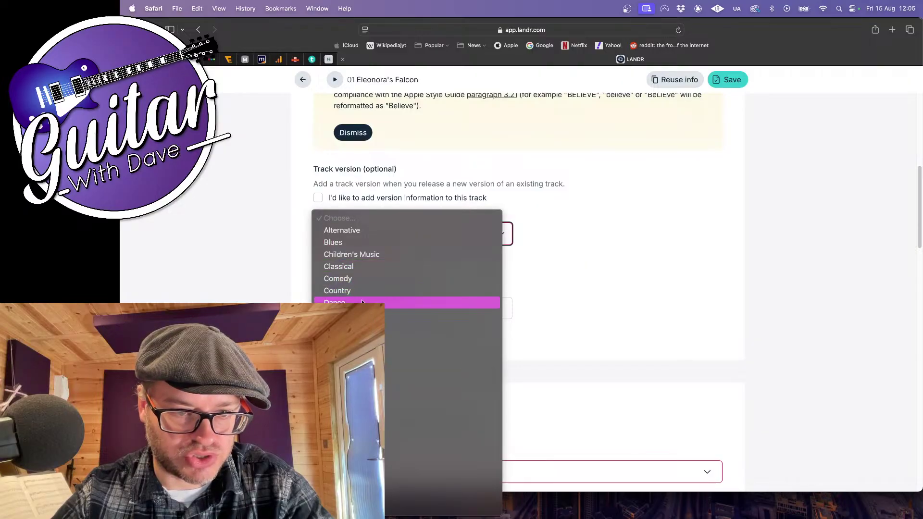
left_click(382, 315)
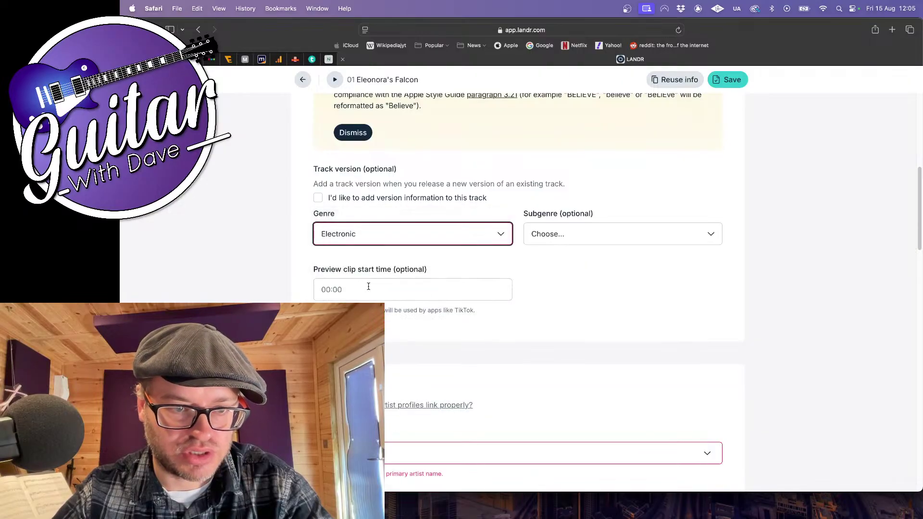
left_click(560, 235)
scroll(577, 344, "down", 4)
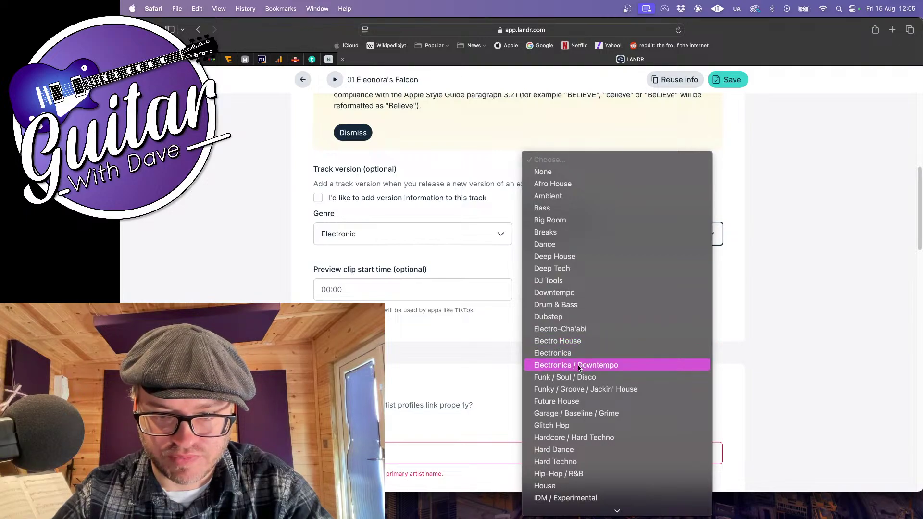
scroll(576, 366, "down", 2)
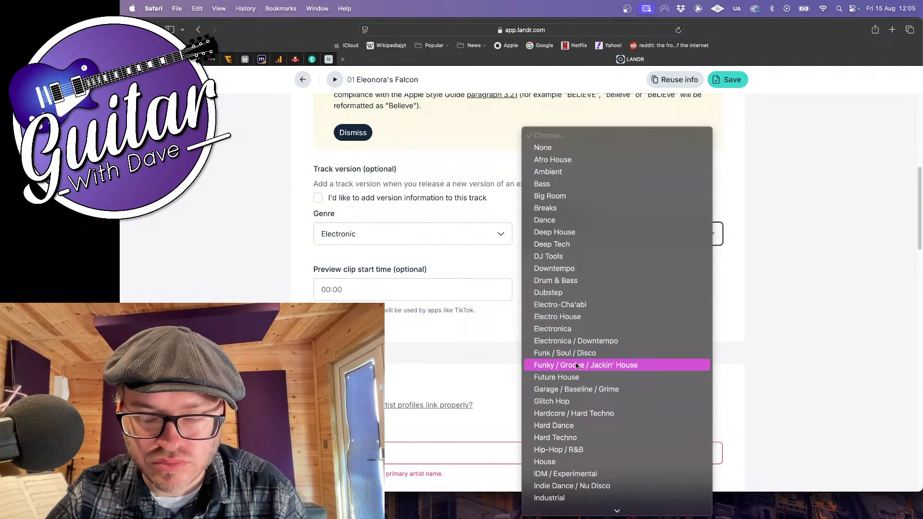
scroll(577, 367, "down", 4)
left_click(577, 385)
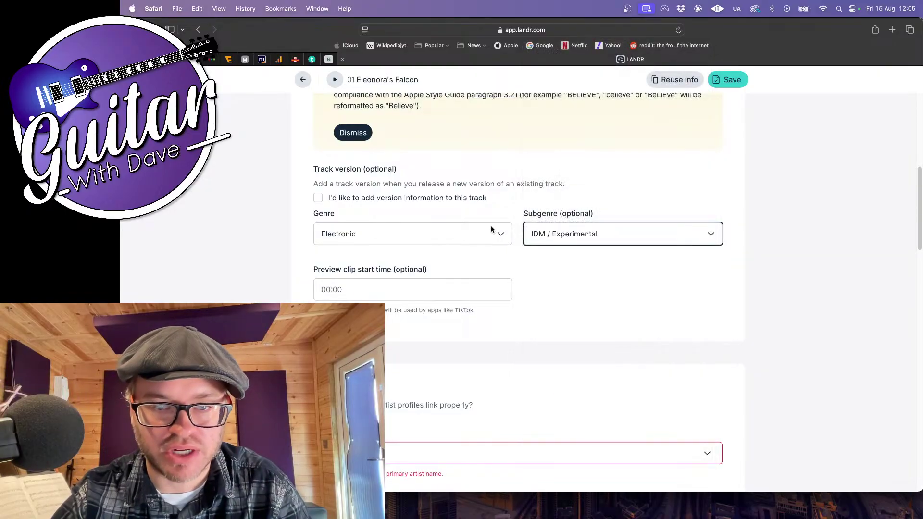
Add Idea Tea as the primary artist of the track
scroll(396, 323, "down", 5)
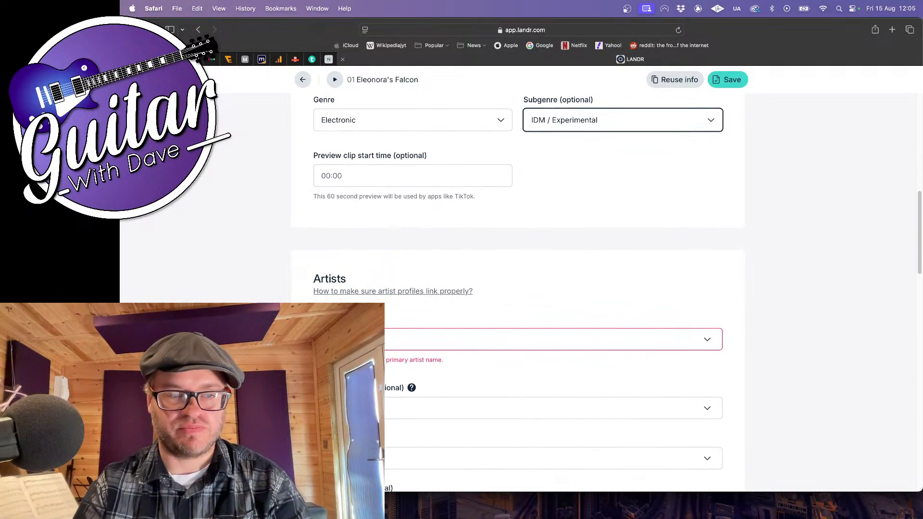
left_click(388, 336)
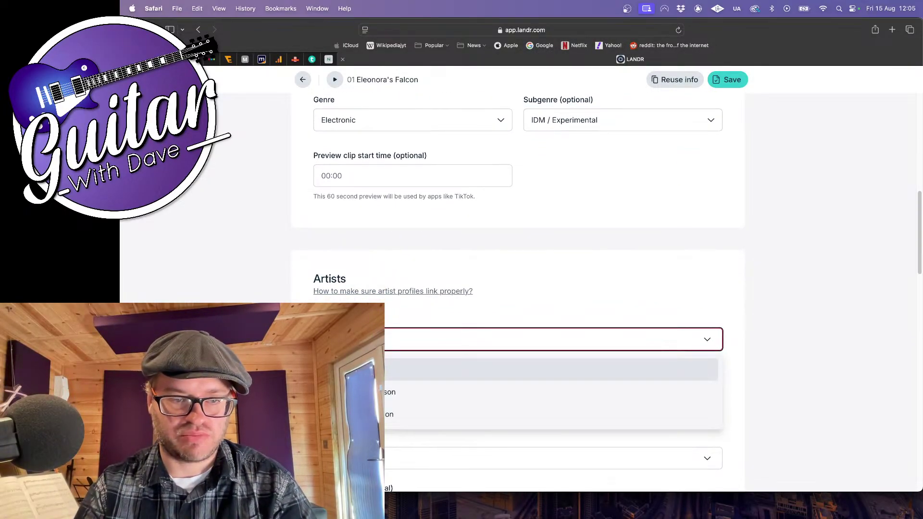
left_click(370, 370)
scroll(371, 370, "down", 1)
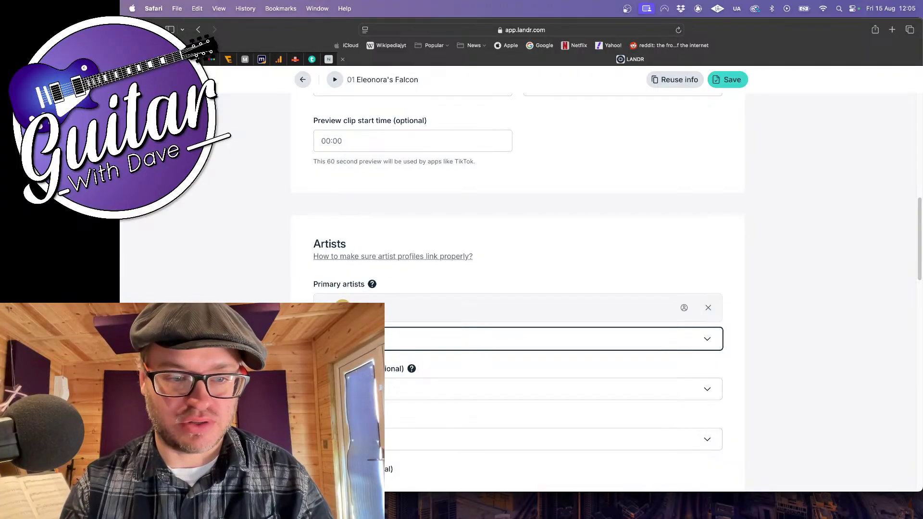
scroll(518, 293, "down", 1)
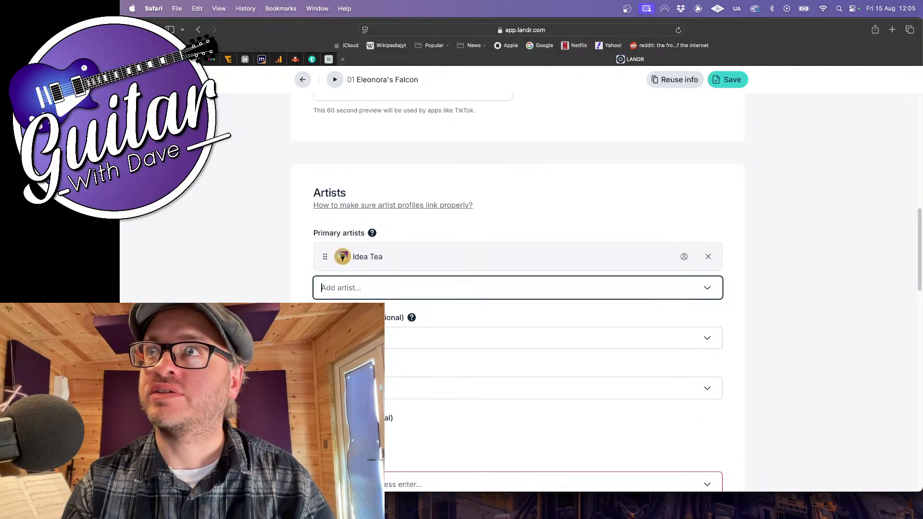
Review the artists offered for the optional featured artists and remixers fields without adding any
left_click(481, 338)
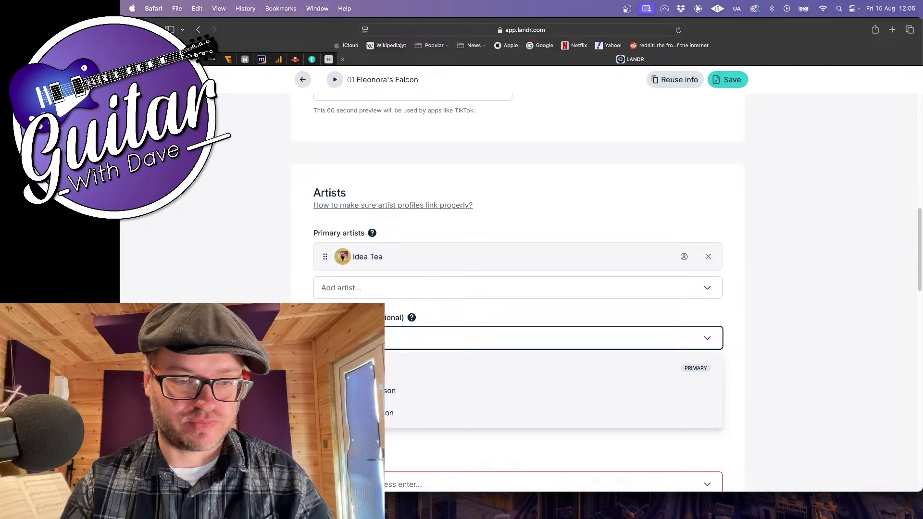
left_click(779, 346)
scroll(517, 308, "down", 2)
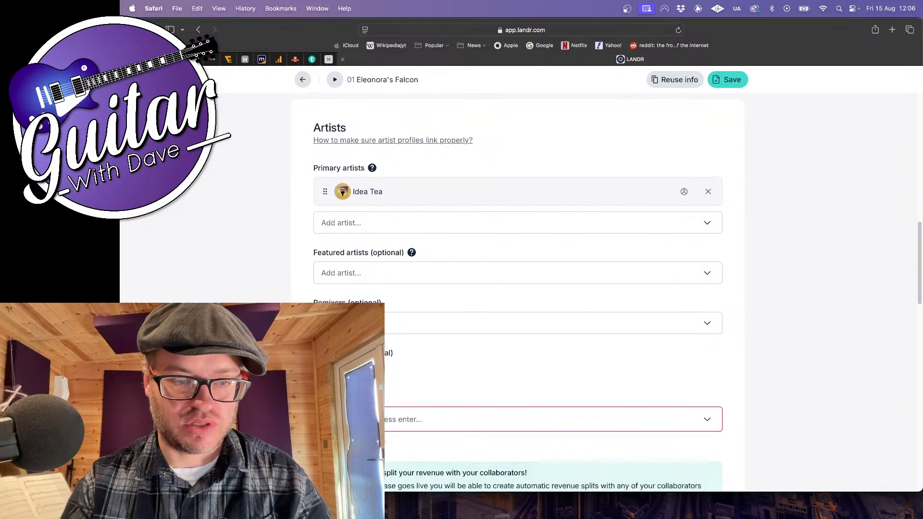
left_click(396, 322)
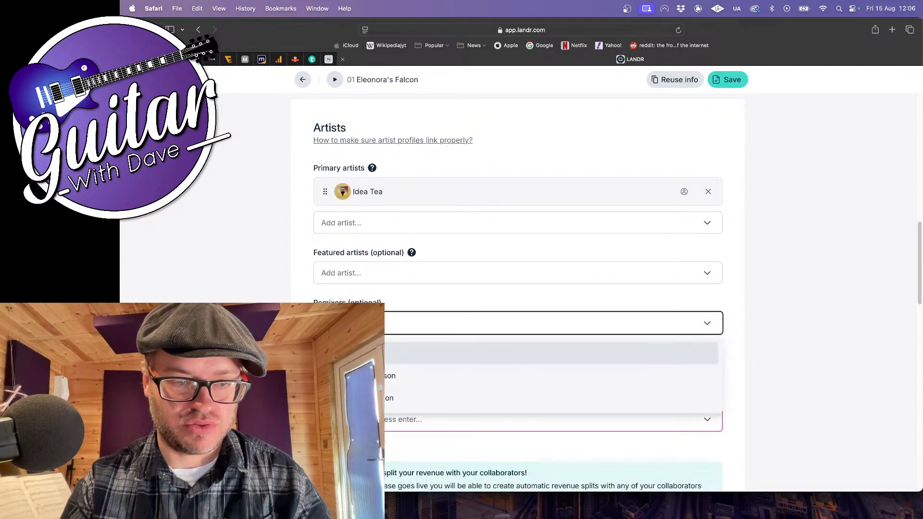
left_click(300, 354)
Add the producer's full name to the track's Producers field from the suggested names
scroll(301, 354, "down", 2)
left_click(404, 356)
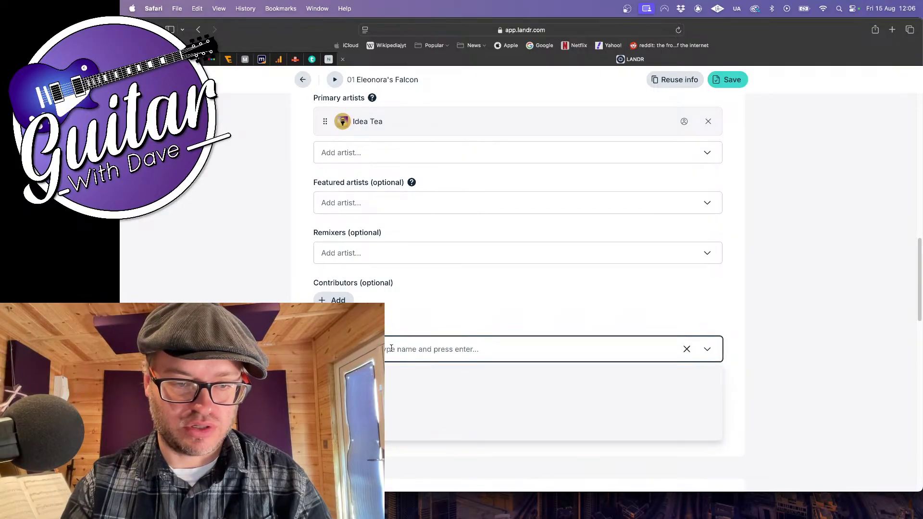
left_click(369, 350)
left_click(356, 403)
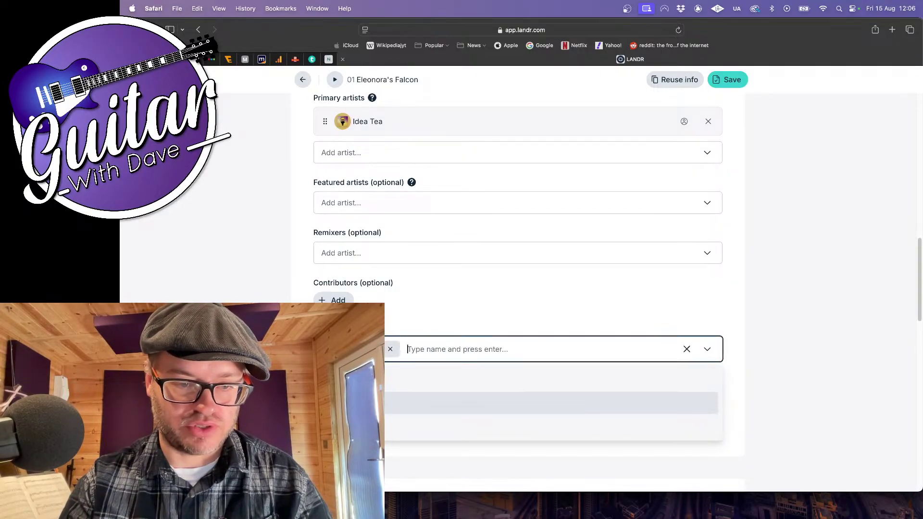
Mark the track as instrumental with no vocals in the Lyrics section
scroll(529, 288, "down", 5)
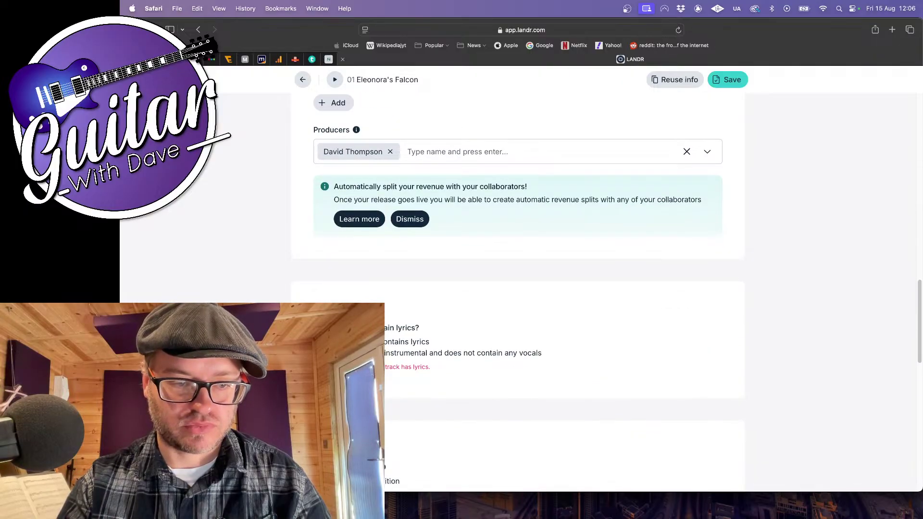
scroll(518, 289, "down", 3)
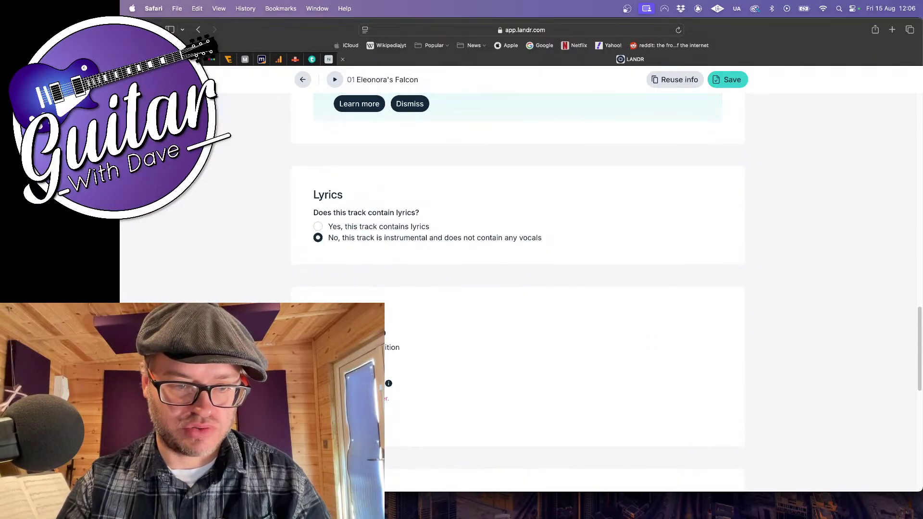
Add the composer's legal name to Eleonora's Falcon from the suggestions, with the composer's publisher set as the same person
scroll(518, 288, "down", 3)
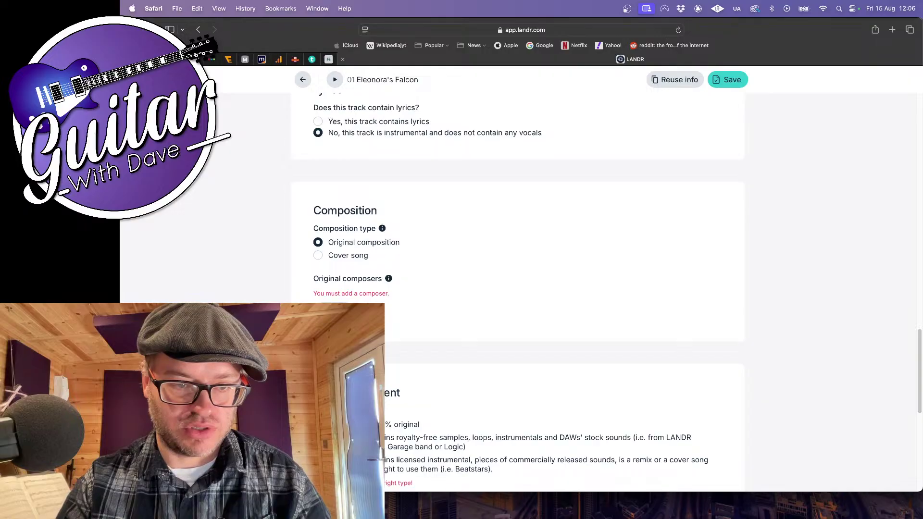
left_click(344, 313)
left_click(494, 247)
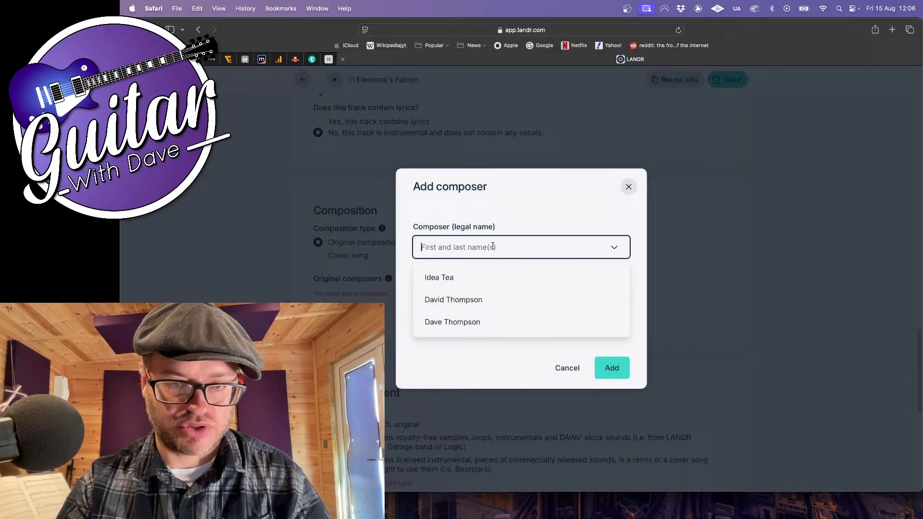
left_click(454, 300)
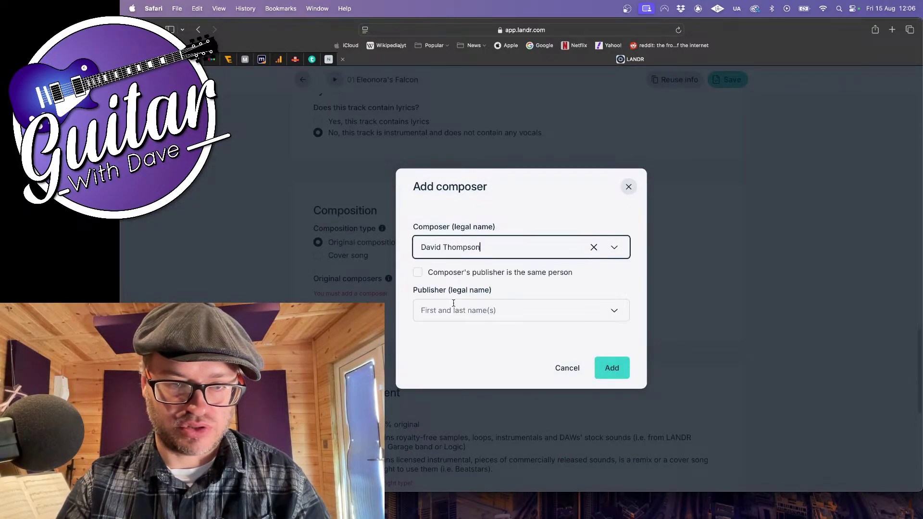
left_click(418, 273)
left_click(603, 339)
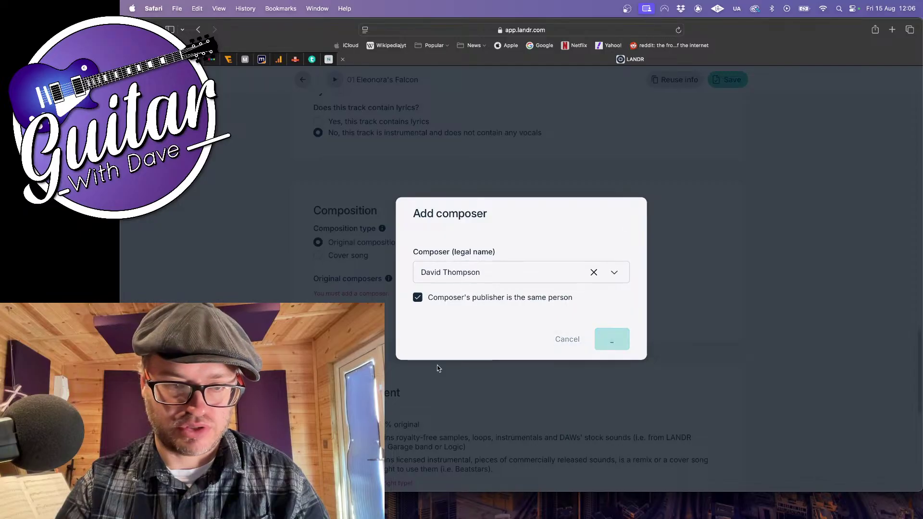
Declare Eleonora's Falcon as 100% original and set its generative AI usage to None
scroll(518, 289, "down", 3)
scroll(518, 289, "down", 2)
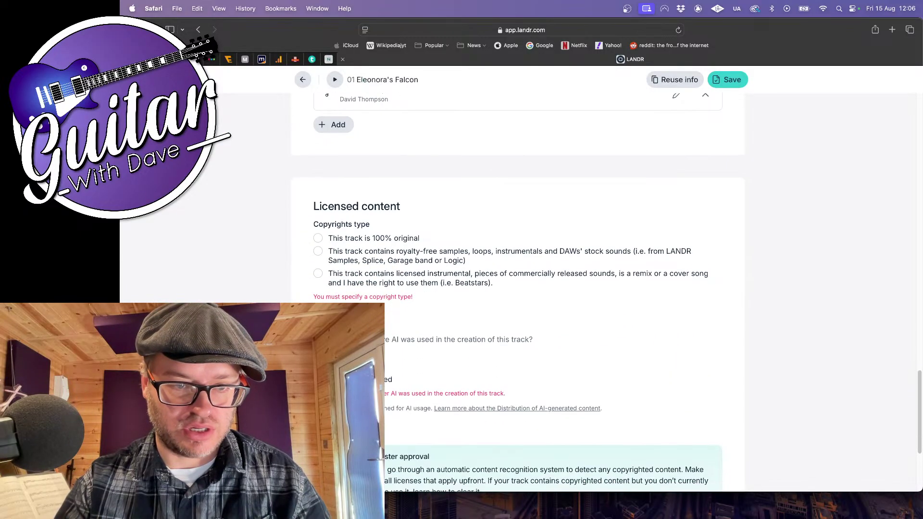
left_click(318, 238)
scroll(320, 241, "down", 2)
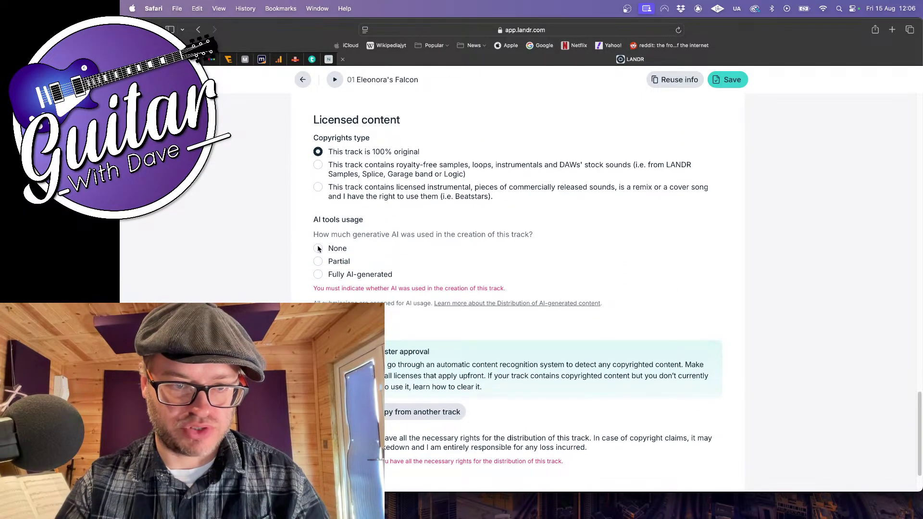
left_click(319, 252)
Confirm holding all necessary distribution rights for Eleonora's Falcon and save the track's information
scroll(320, 252, "down", 2)
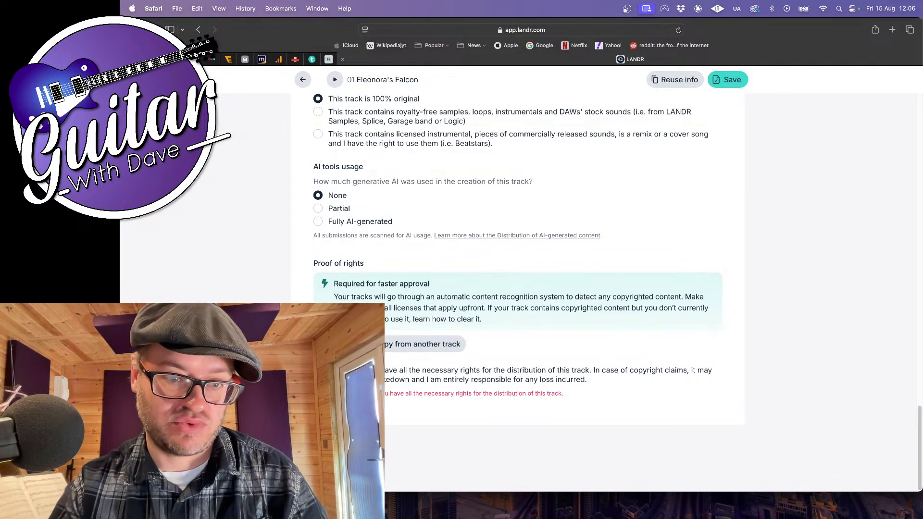
left_click(319, 371)
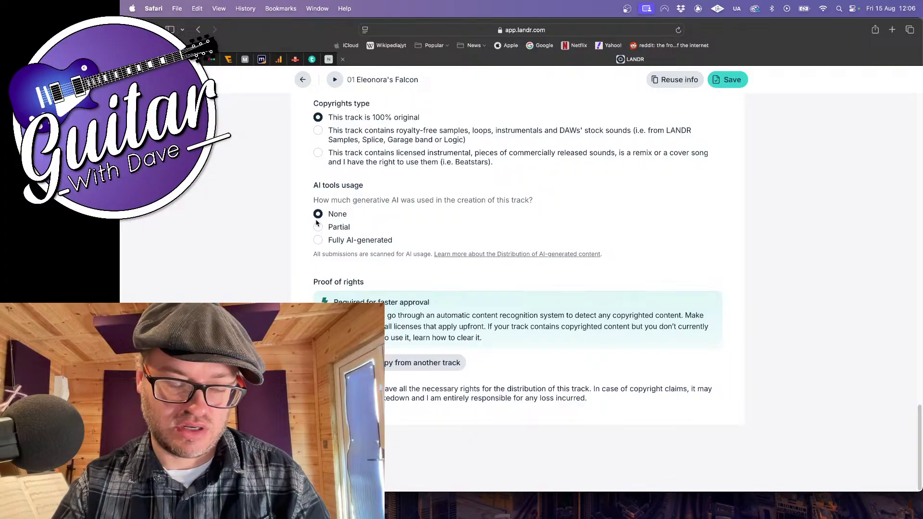
left_click(728, 79)
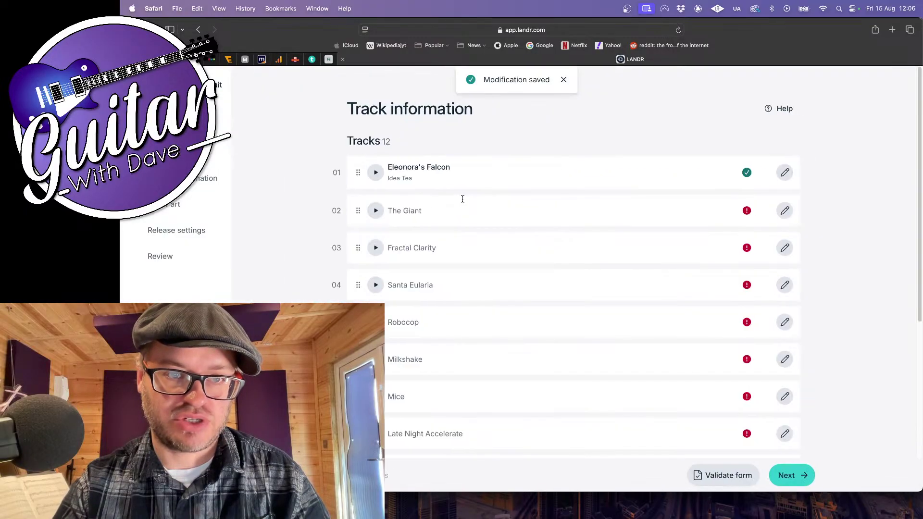
Open track 02 for editing and enter "The Giant" as its track title
left_click(785, 212)
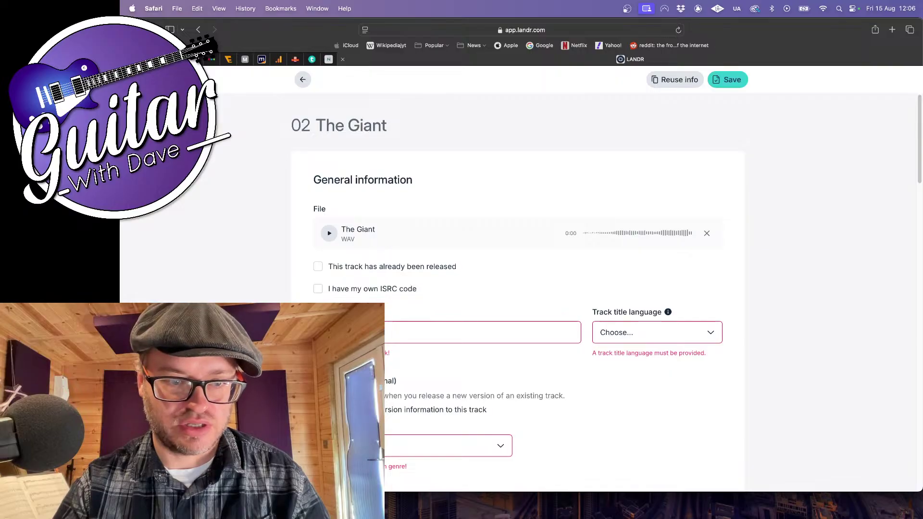
left_click(368, 333)
type("TY")
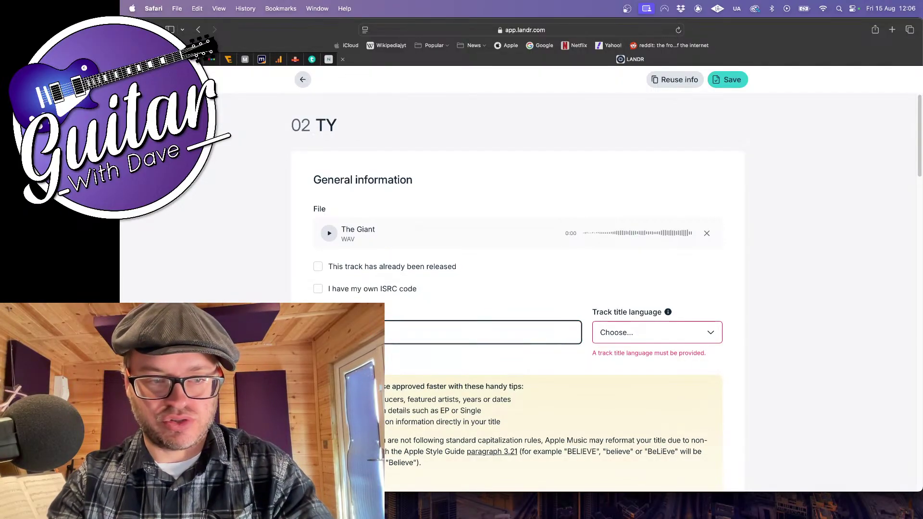
key("BackSpace")
type("he Giant")
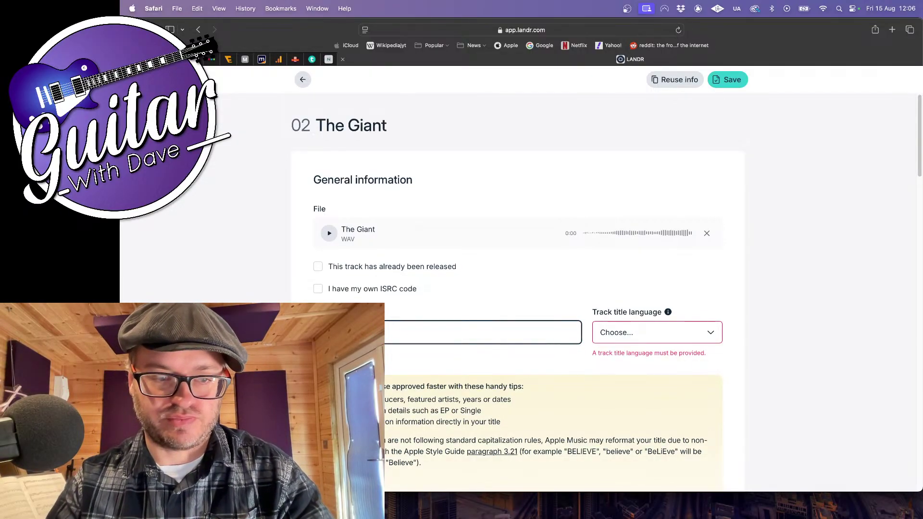
Set the track title language of The Giant to English
left_click(642, 333)
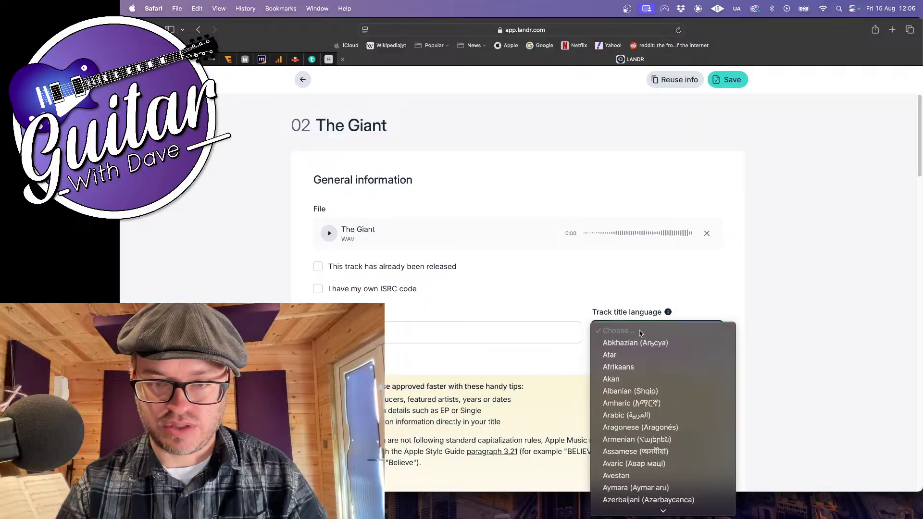
scroll(647, 500, "down", 6)
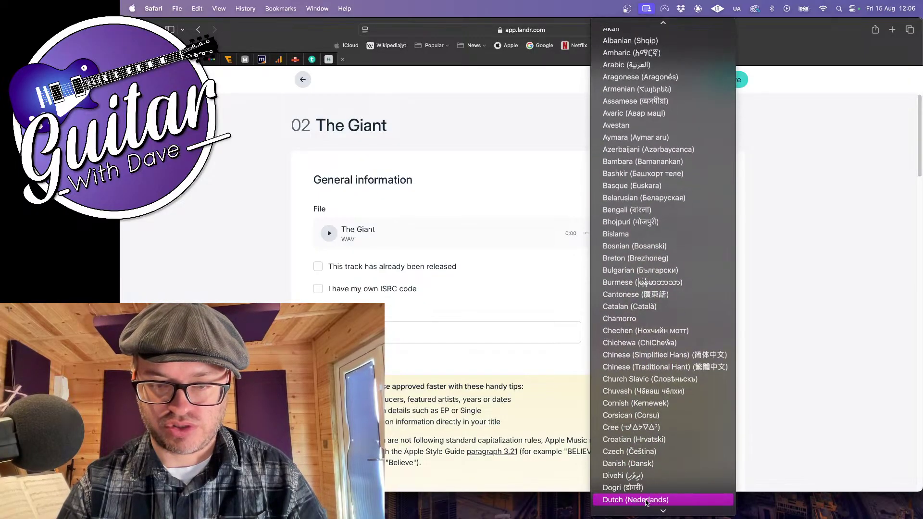
scroll(647, 500, "down", 3)
left_click(621, 426)
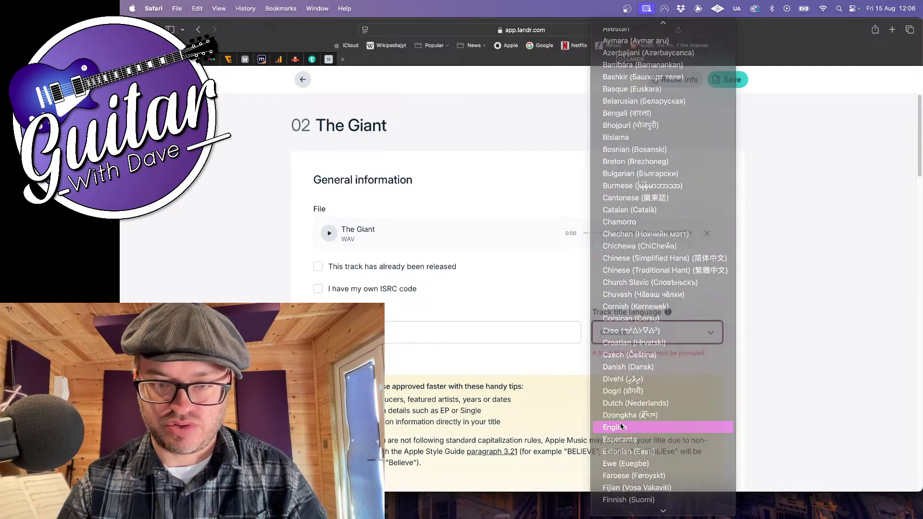
Set the genre of The Giant to Electronic and its subgenre to IDM / Experimental
scroll(621, 426, "down", 3)
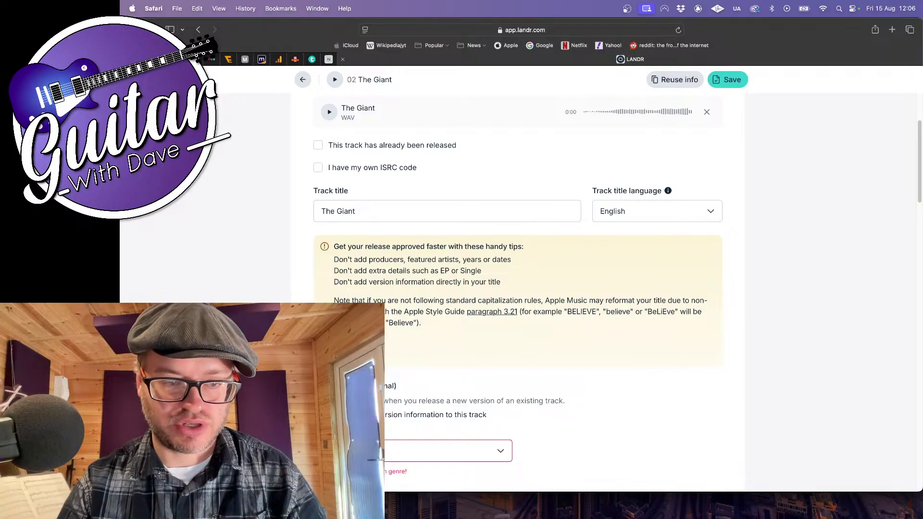
scroll(518, 289, "down", 2)
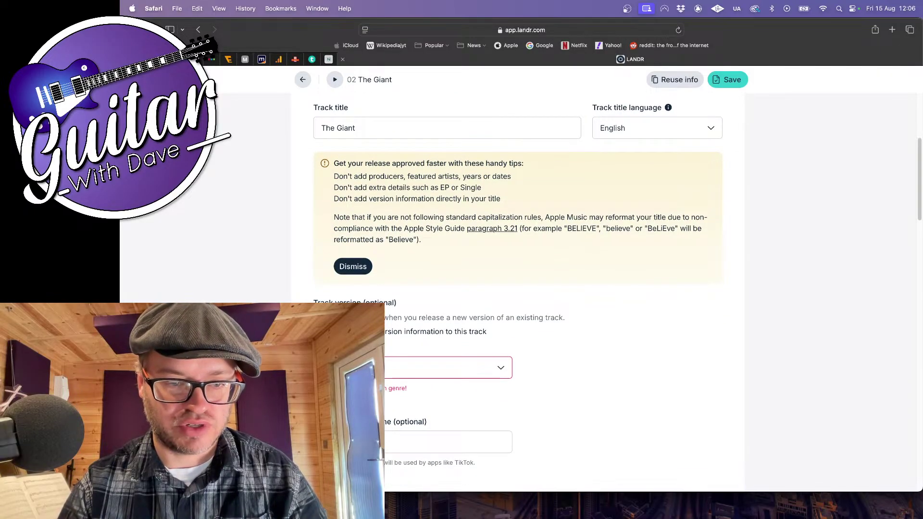
left_click(413, 369)
scroll(413, 462, "down", 1)
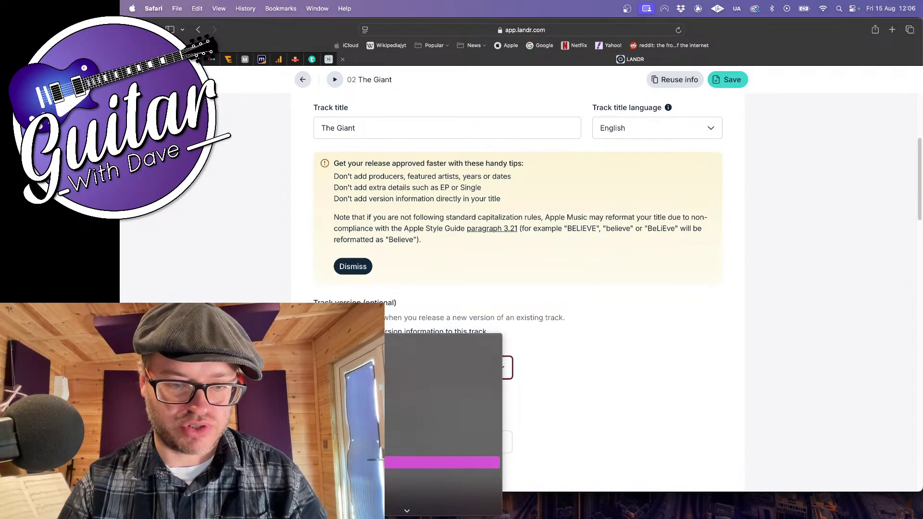
scroll(370, 462, "down", 2)
left_click(370, 378)
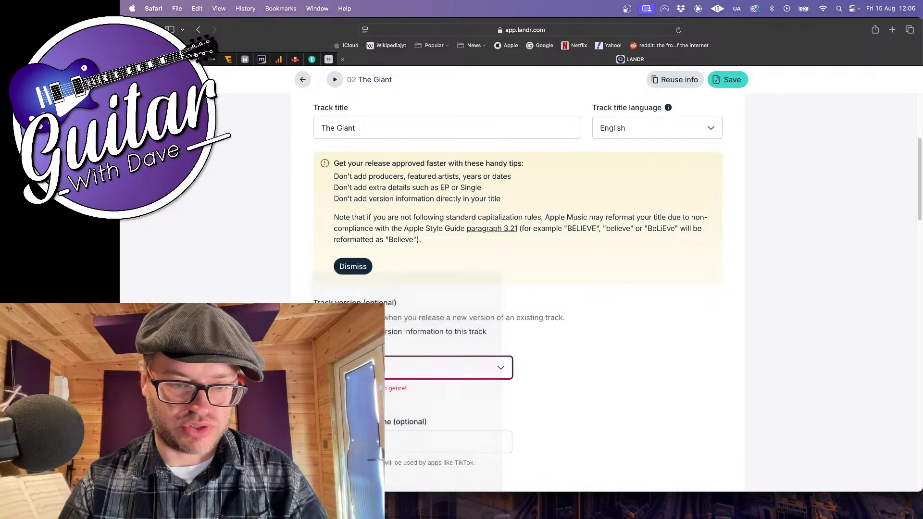
left_click(552, 368)
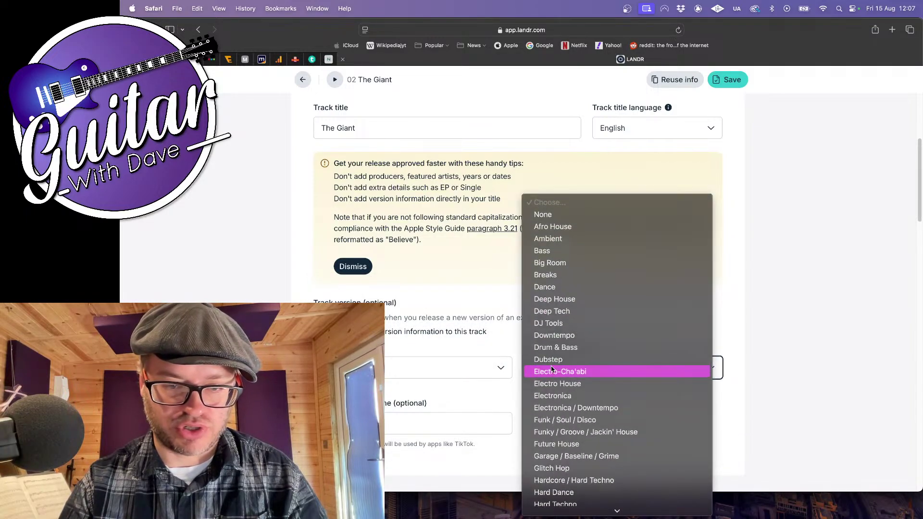
scroll(553, 464, "down", 3)
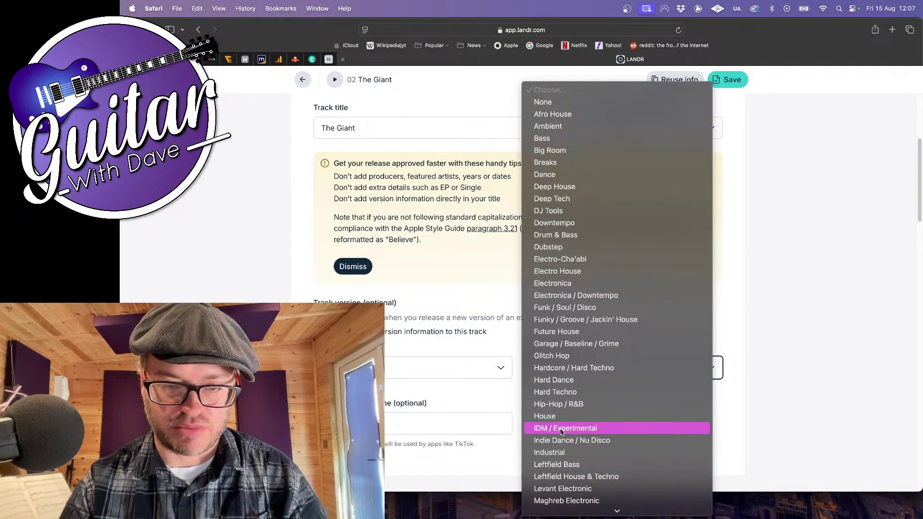
left_click(562, 432)
Add Idea Tea as the primary artist of The Giant
scroll(481, 415, "down", 1)
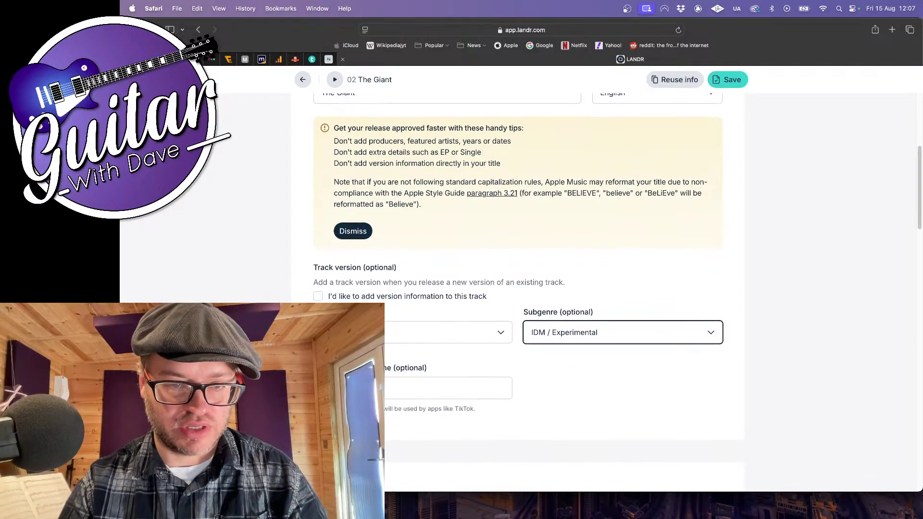
scroll(480, 385, "down", 5)
left_click(480, 338)
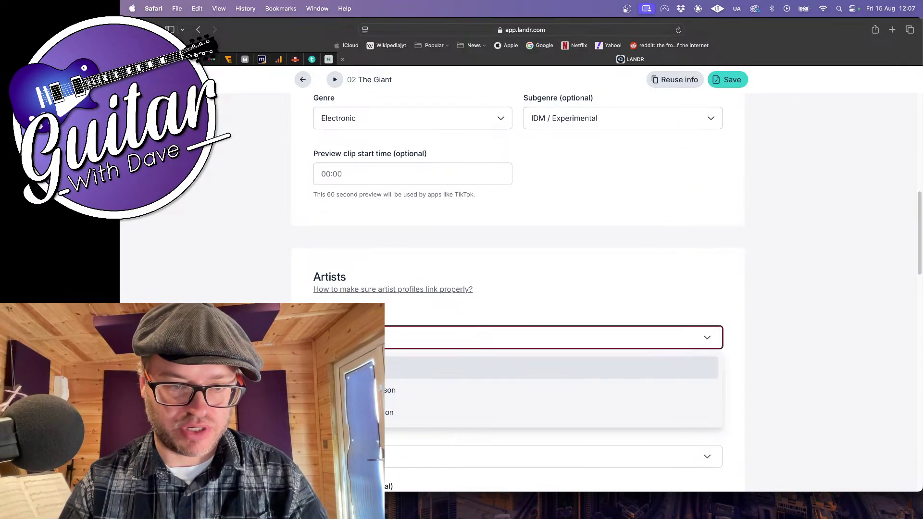
left_click(365, 367)
Add the producer's full name to the Producers field of The Giant from the suggested names
scroll(366, 368, "down", 4)
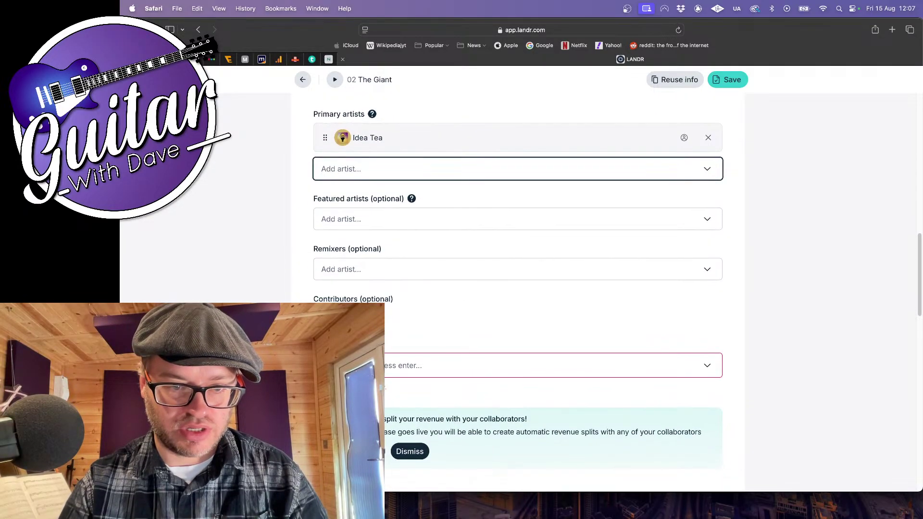
left_click(366, 368)
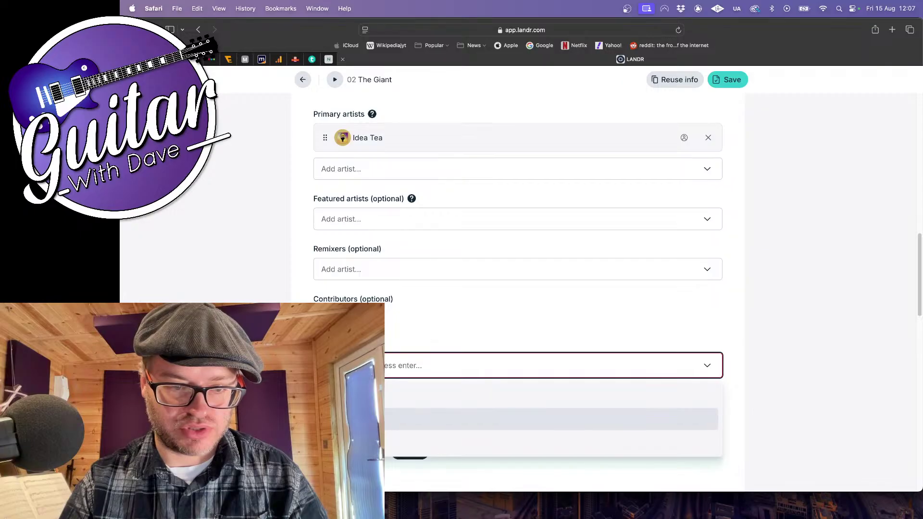
left_click(366, 419)
scroll(365, 418, "down", 2)
left_click(366, 419)
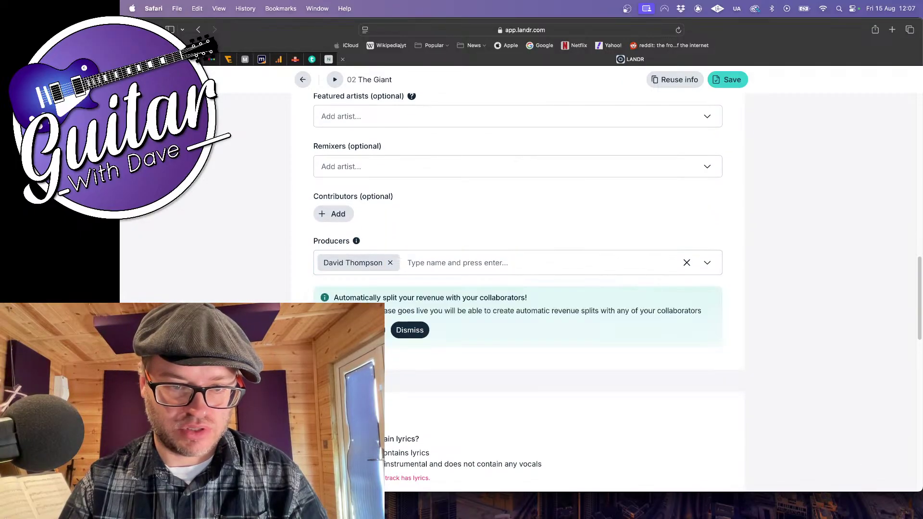
Mark The Giant as an instrumental track that does not contain any vocals
scroll(365, 419, "down", 2)
scroll(518, 293, "down", 1)
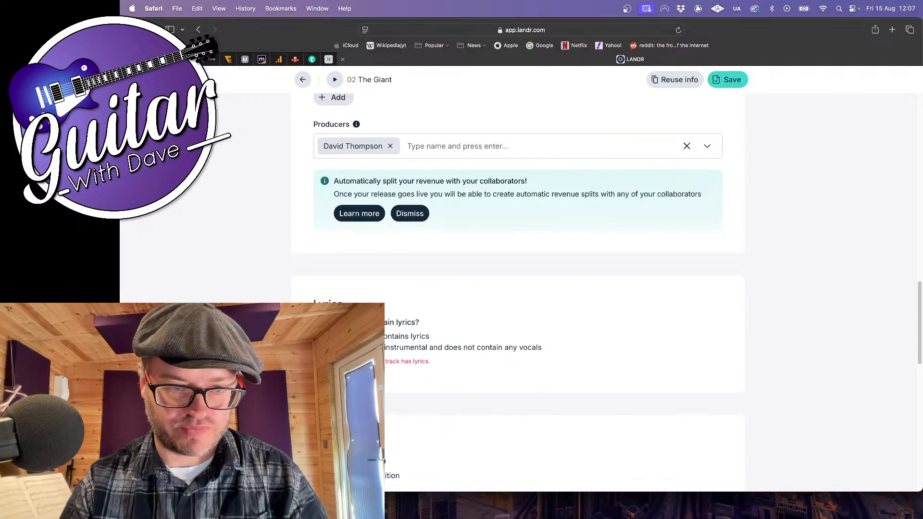
scroll(518, 293, "down", 1)
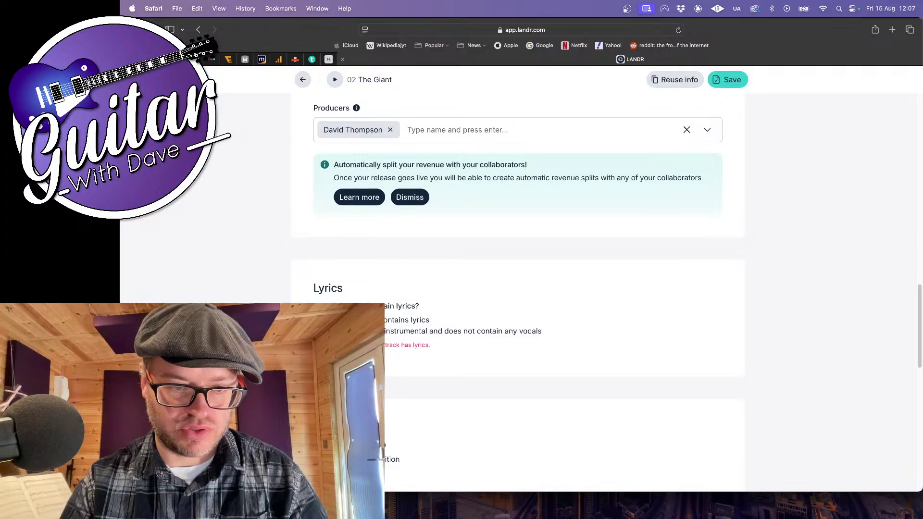
scroll(518, 292, "down", 5)
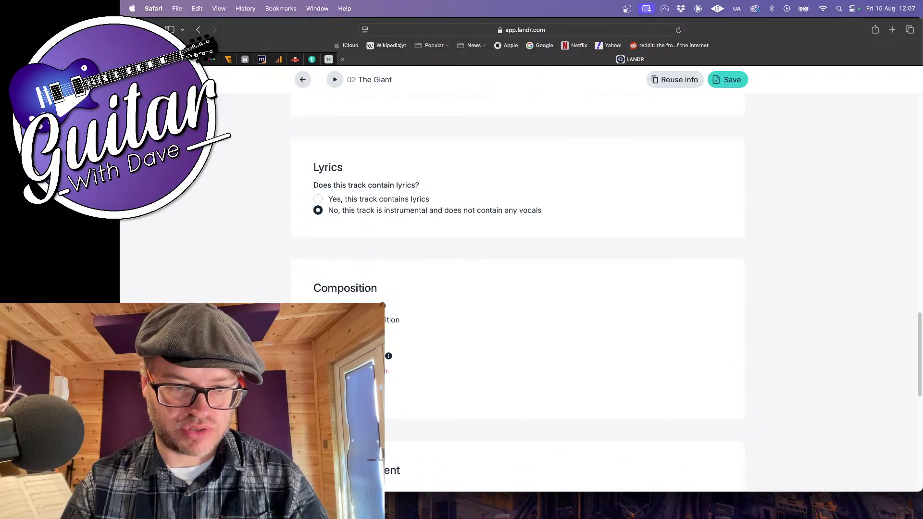
Add the composer's legal name to The Giant from the suggestions, with the composer's publisher set as the same person
scroll(518, 292, "down", 1)
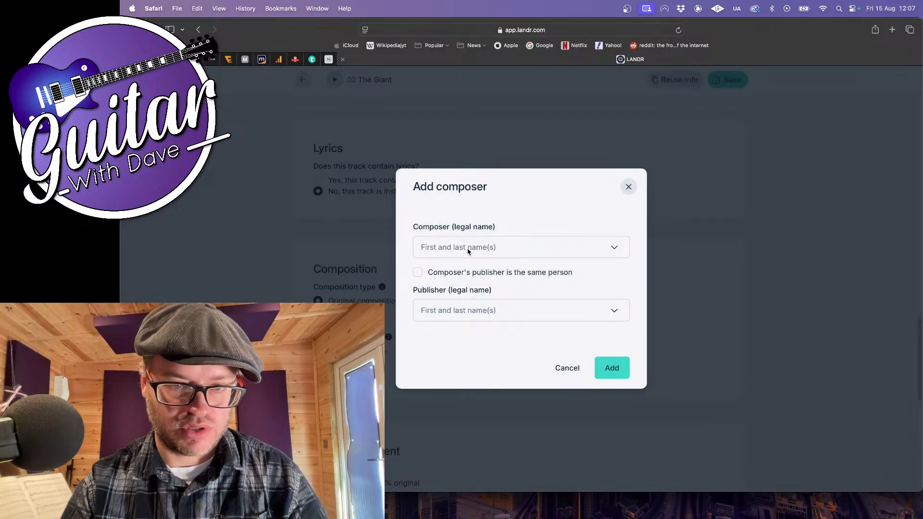
left_click(468, 249)
left_click(455, 302)
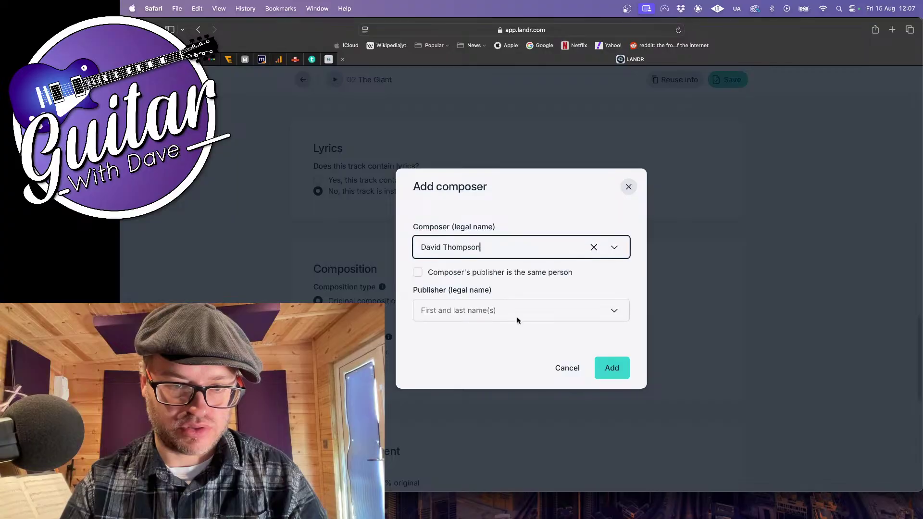
left_click(441, 276)
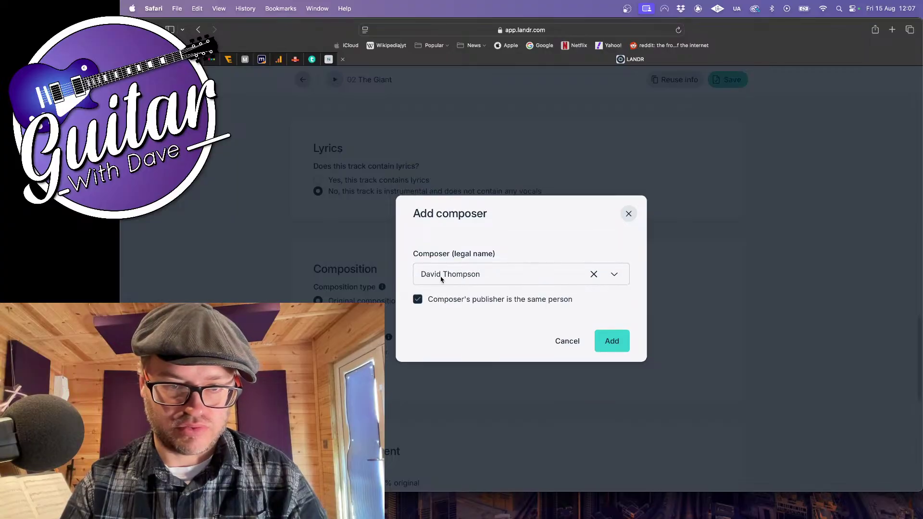
left_click(612, 341)
Declare The Giant as 100% original and set its generative AI usage to None
scroll(518, 288, "down", 5)
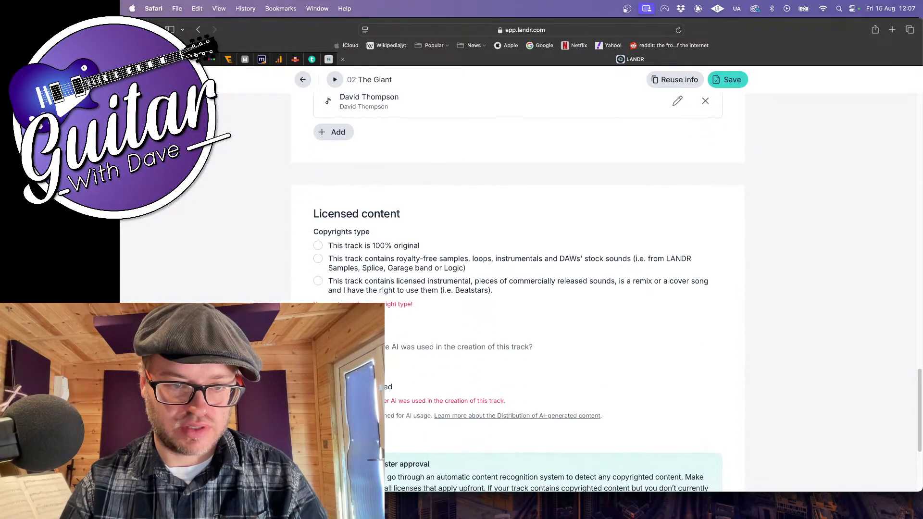
left_click(319, 239)
scroll(318, 238, "down", 2)
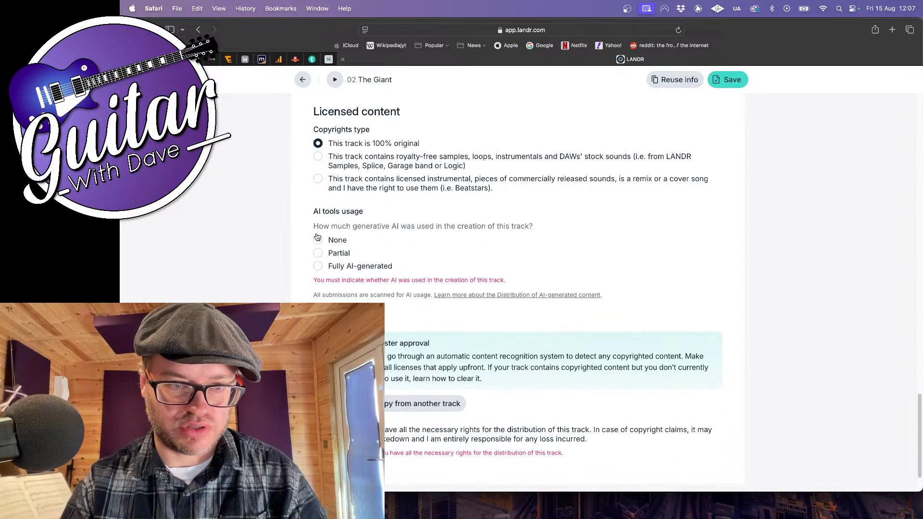
left_click(318, 241)
scroll(318, 240, "down", 2)
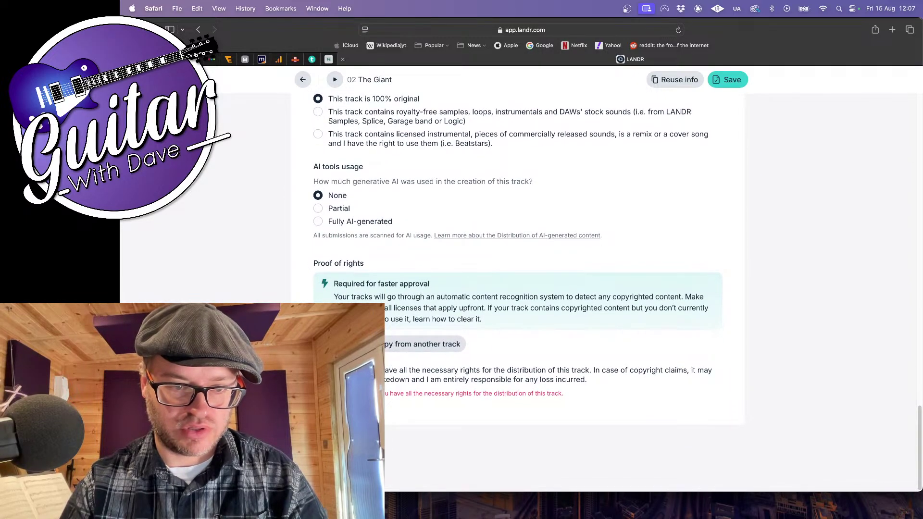
Confirm holding all necessary distribution rights for The Giant and save its track information
left_click(319, 371)
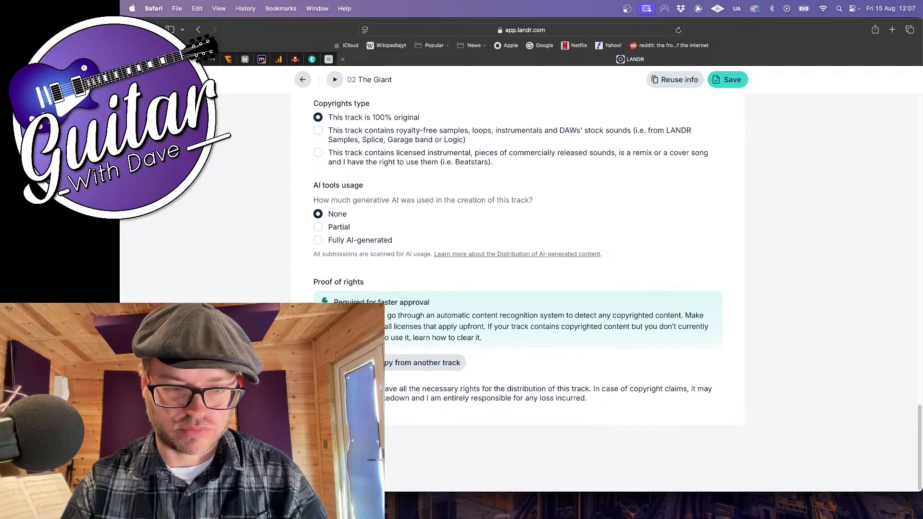
left_click(728, 80)
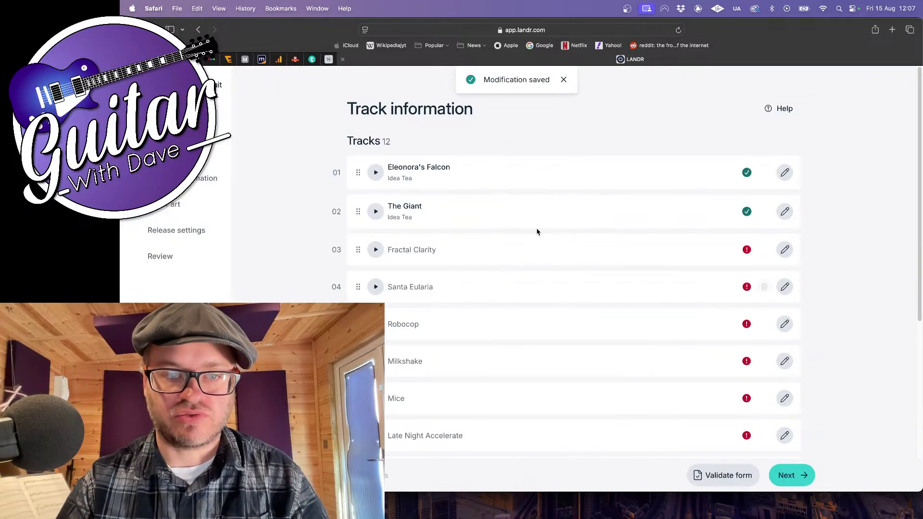
Open track 03's information for editing and enter Fractal Clarity as its track title
left_click(784, 250)
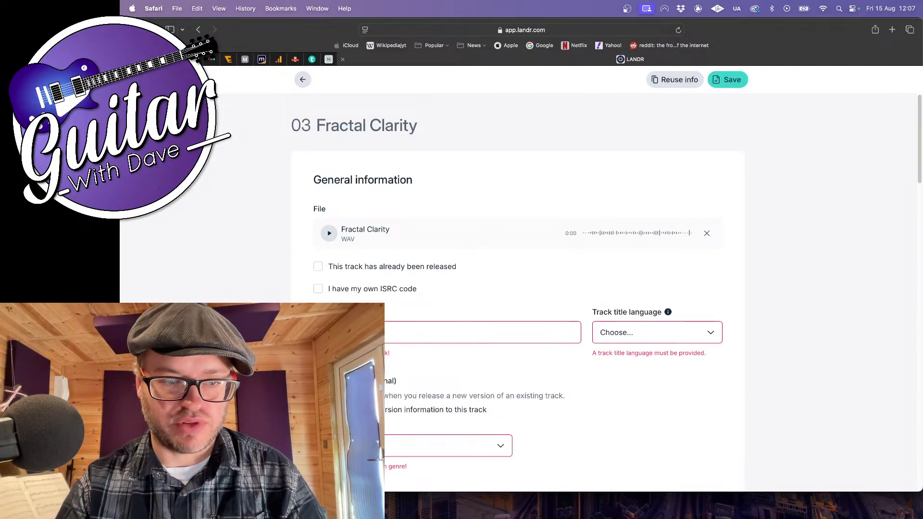
left_click(332, 333)
type("Fran")
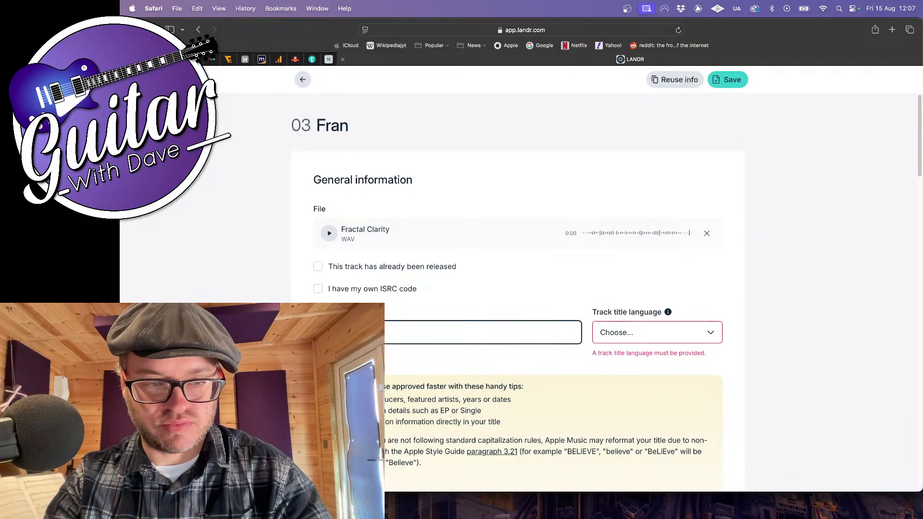
key("BackSpace")
type("ctal Clarity")
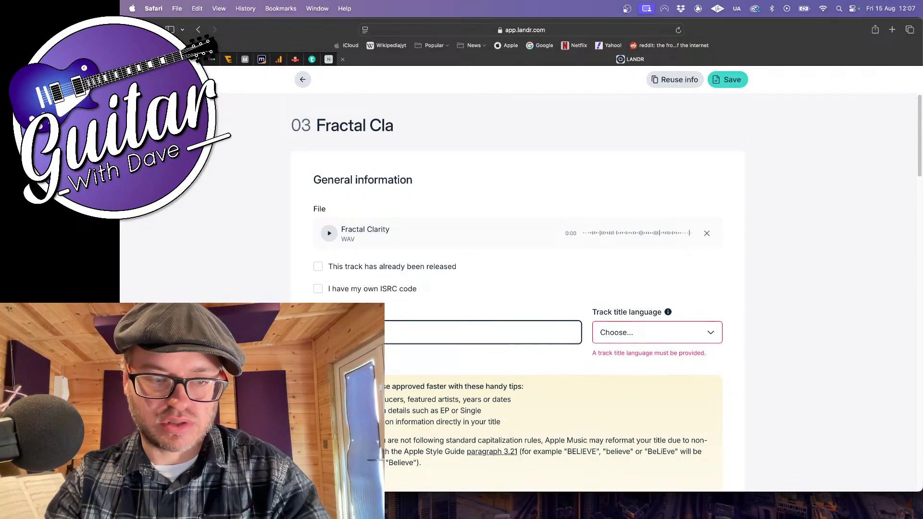
Set the track title language of Fractal Clarity to English
left_click(662, 339)
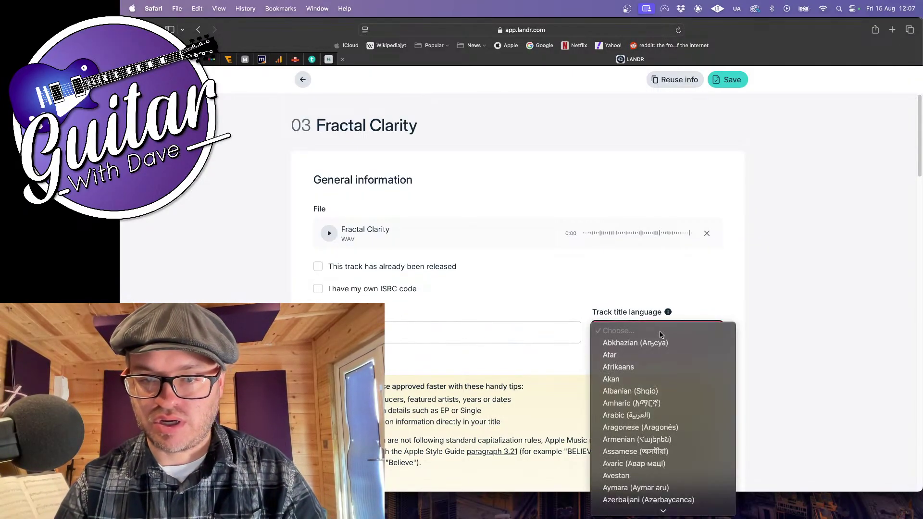
scroll(644, 361, "down", 5)
scroll(639, 373, "down", 10)
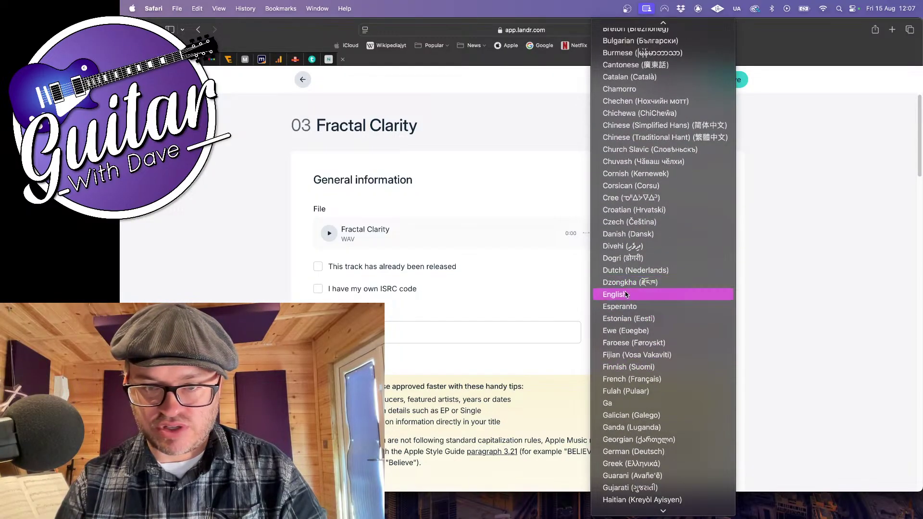
left_click(627, 294)
Set the genre of Fractal Clarity to Electronic and its subgenre to IDM / Experimental
scroll(625, 298, "down", 5)
scroll(518, 289, "down", 4)
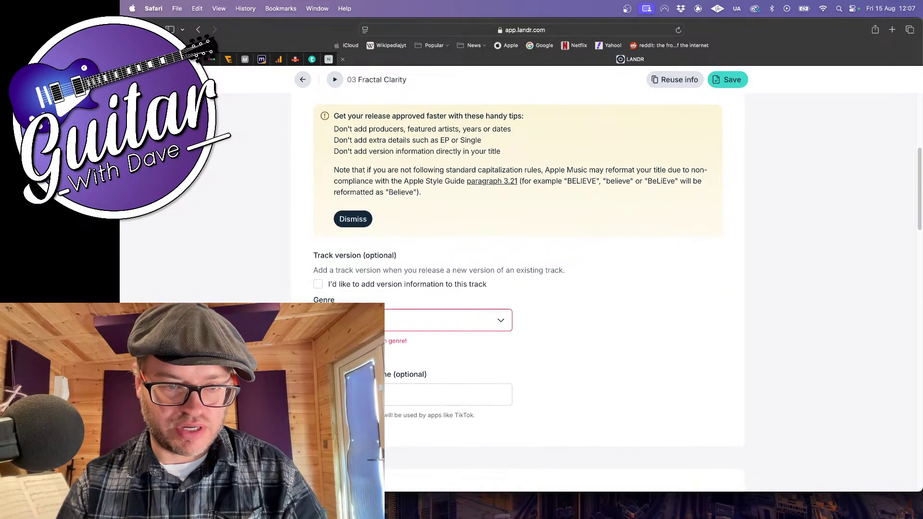
left_click(368, 321)
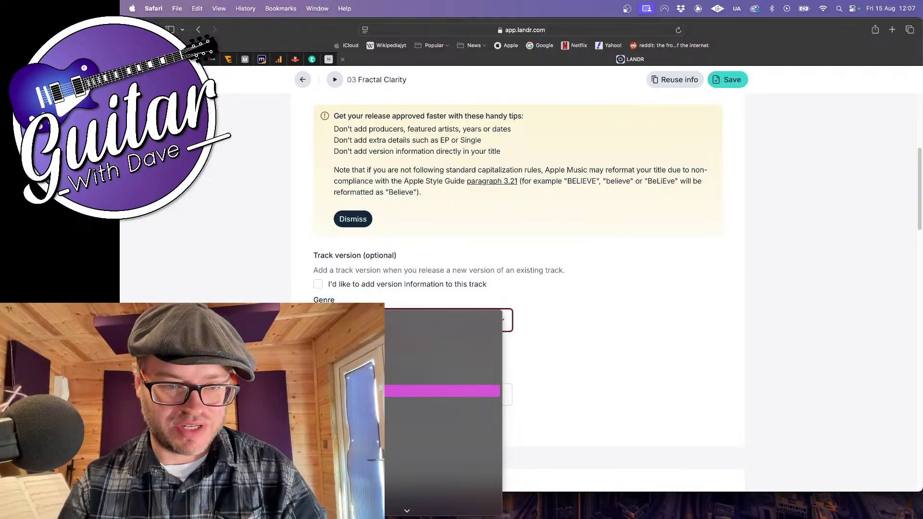
scroll(367, 391, "down", 3)
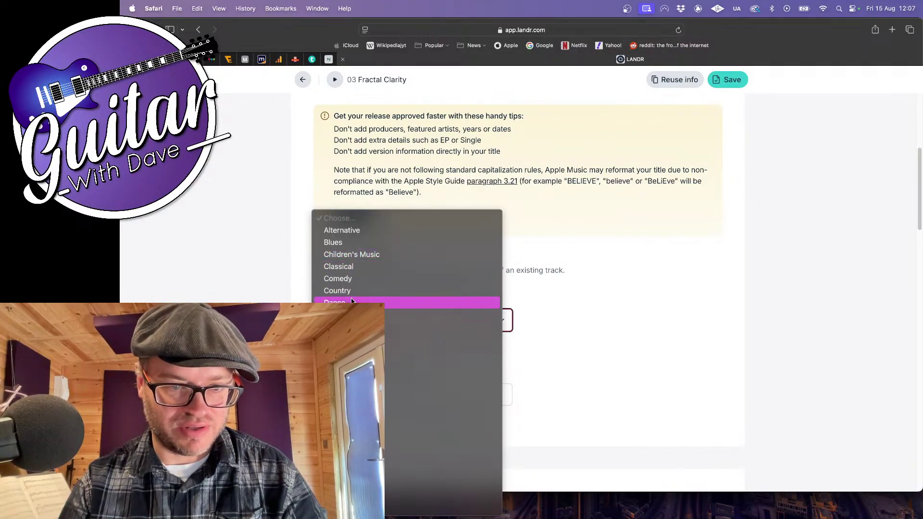
left_click(356, 315)
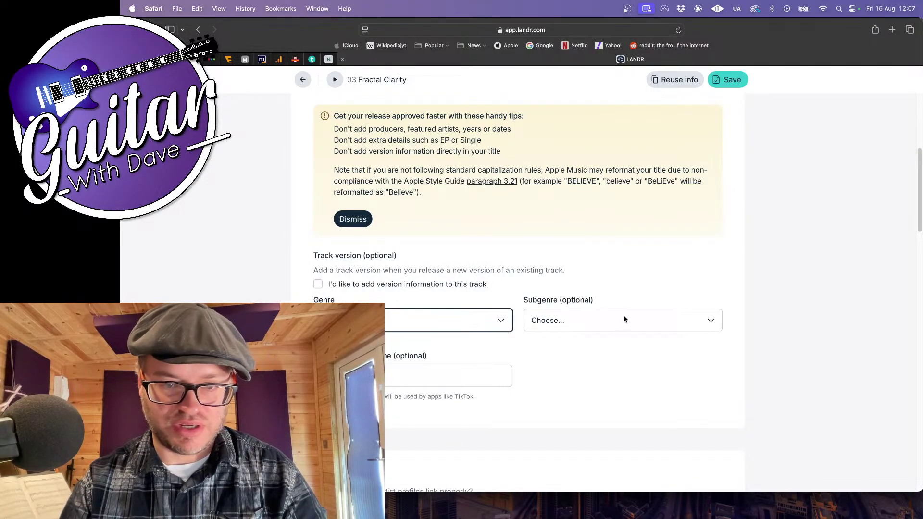
left_click(625, 320)
scroll(597, 375, "down", 3)
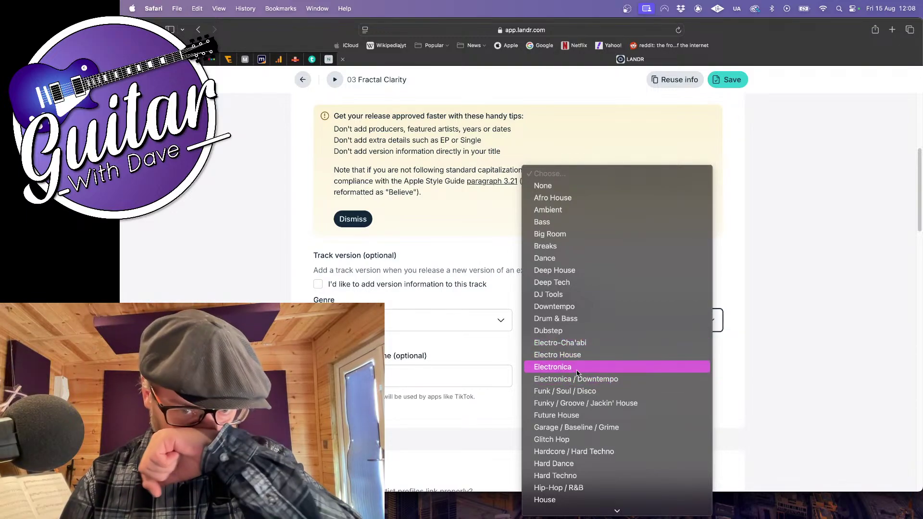
scroll(579, 371, "down", 4)
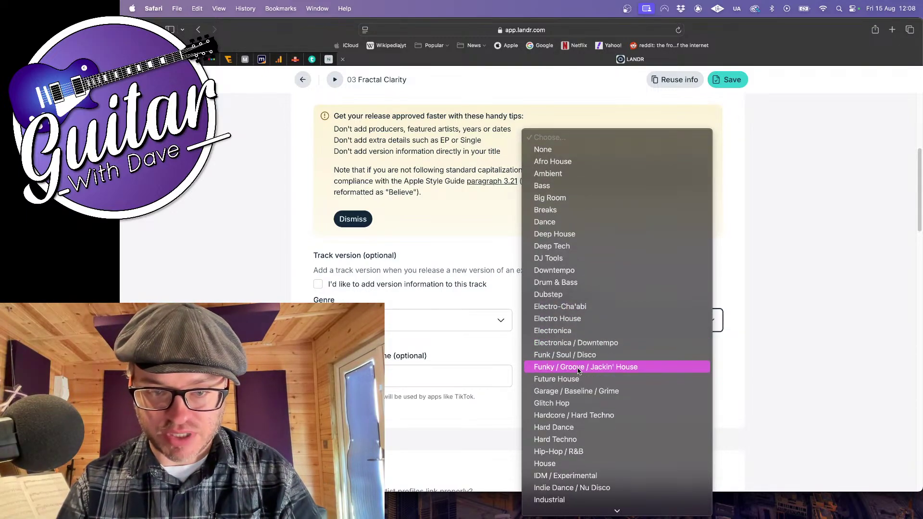
left_click(565, 427)
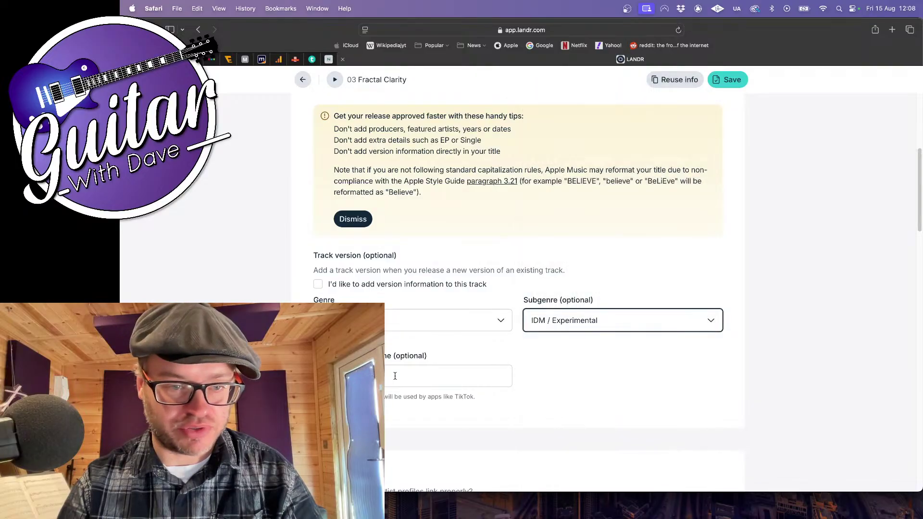
Add Idea Tea as the primary artist of Fractal Clarity
scroll(395, 379, "down", 5)
left_click(396, 343)
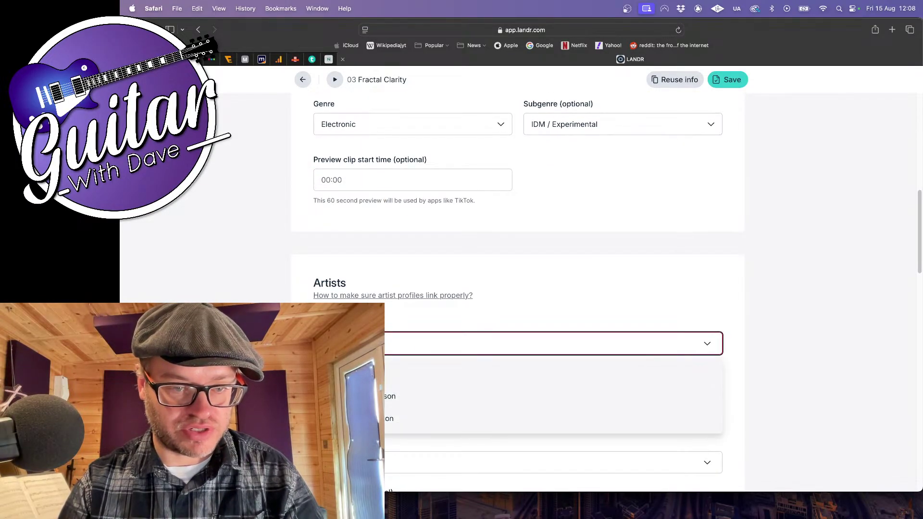
left_click(395, 374)
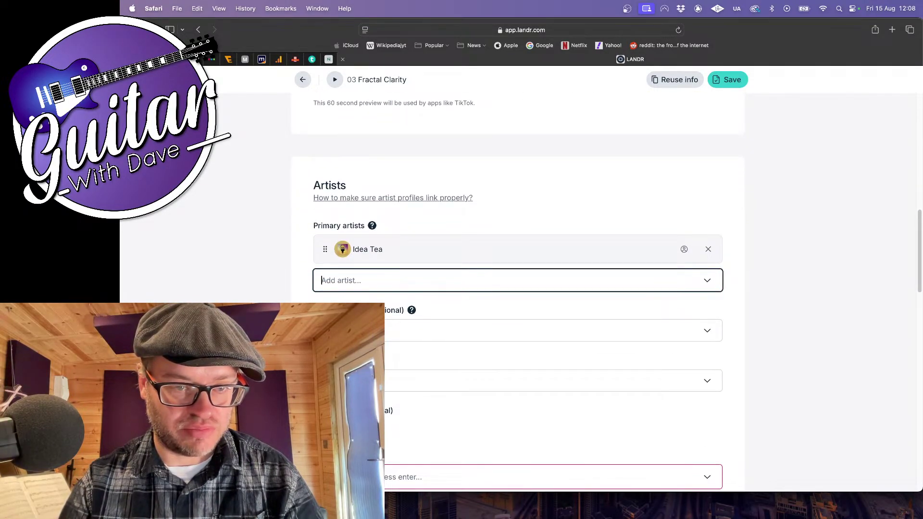
Add the producer's full name to the Producers field of Fractal Clarity from the suggested names
scroll(394, 329, "down", 1)
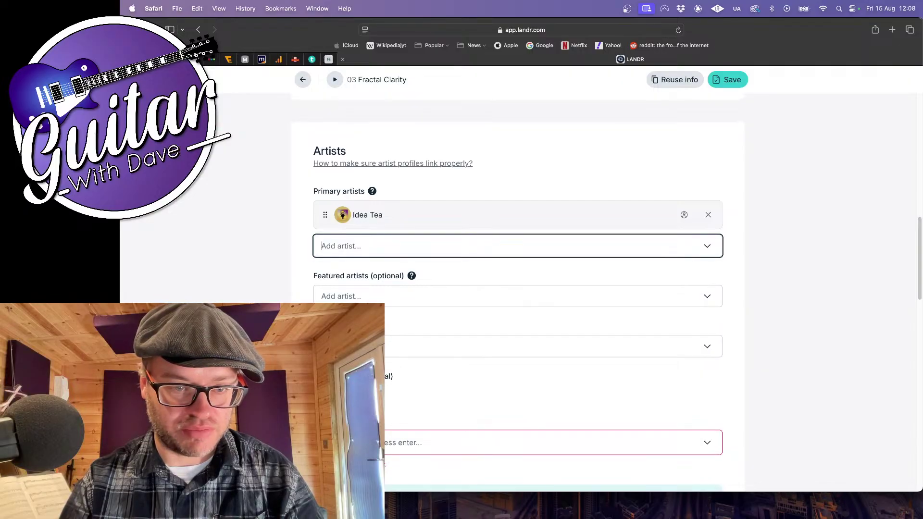
scroll(392, 331, "down", 2)
left_click(395, 367)
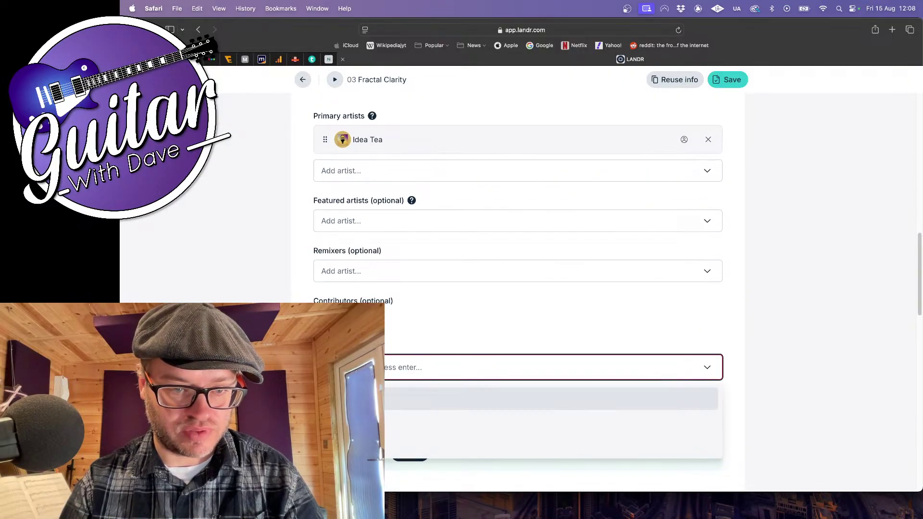
left_click(394, 398)
left_click(370, 367)
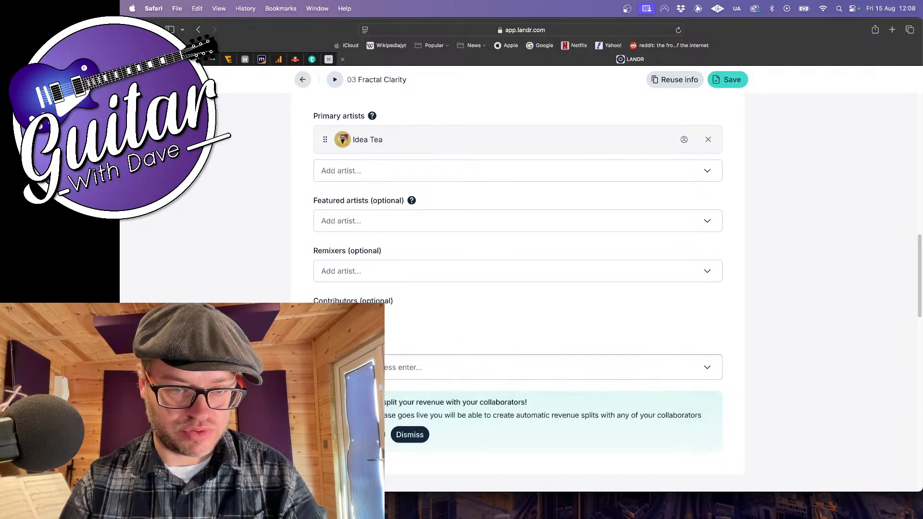
left_click(376, 368)
left_click(376, 421)
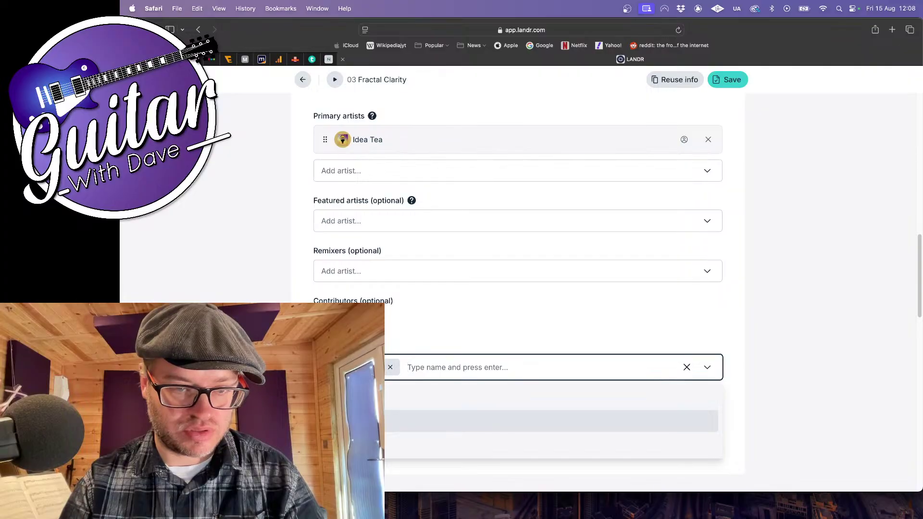
Mark Fractal Clarity as an instrumental track that does not contain any vocals
scroll(517, 240, "down", 6)
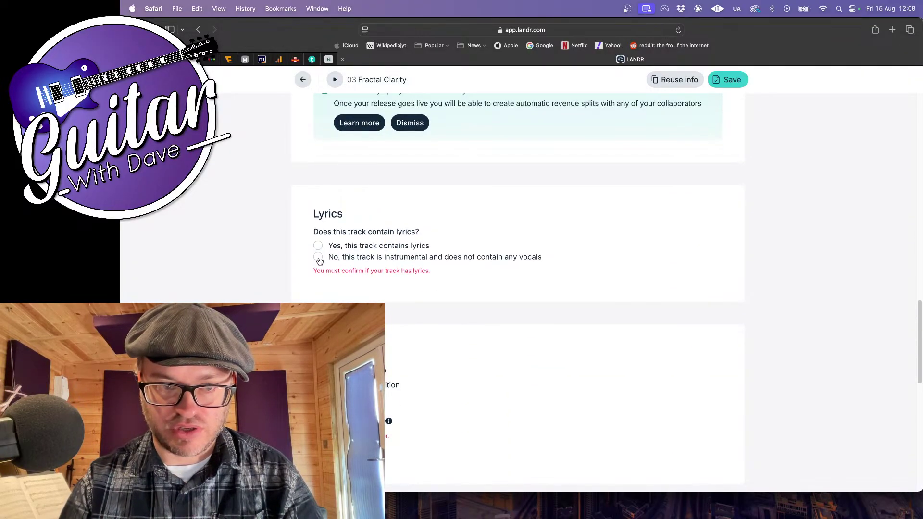
left_click(318, 258)
Add the composer's legal name to Fractal Clarity from the suggestions, with the composer's publisher set as the same person
scroll(321, 241, "down", 3)
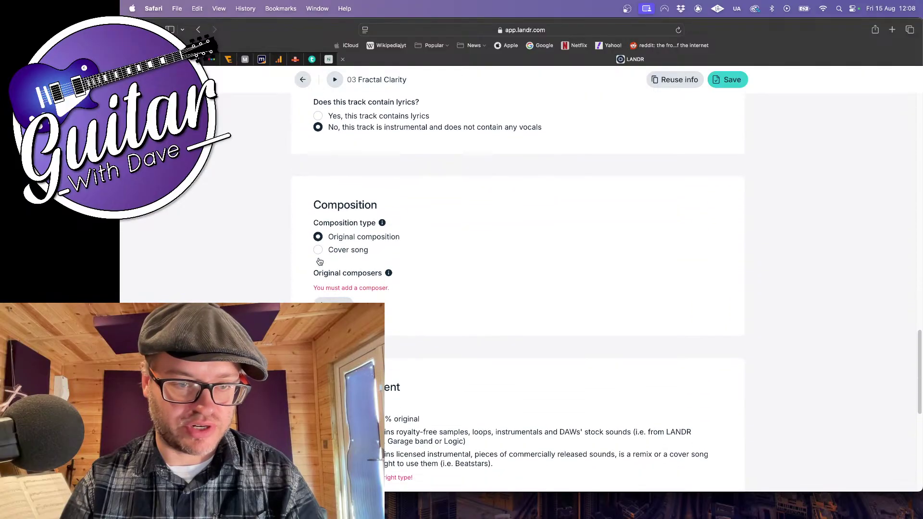
left_click(330, 299)
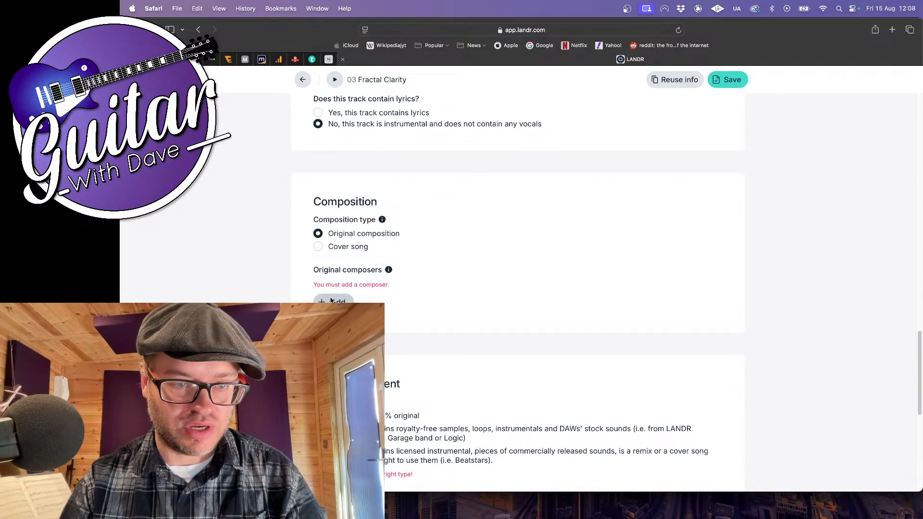
left_click(479, 246)
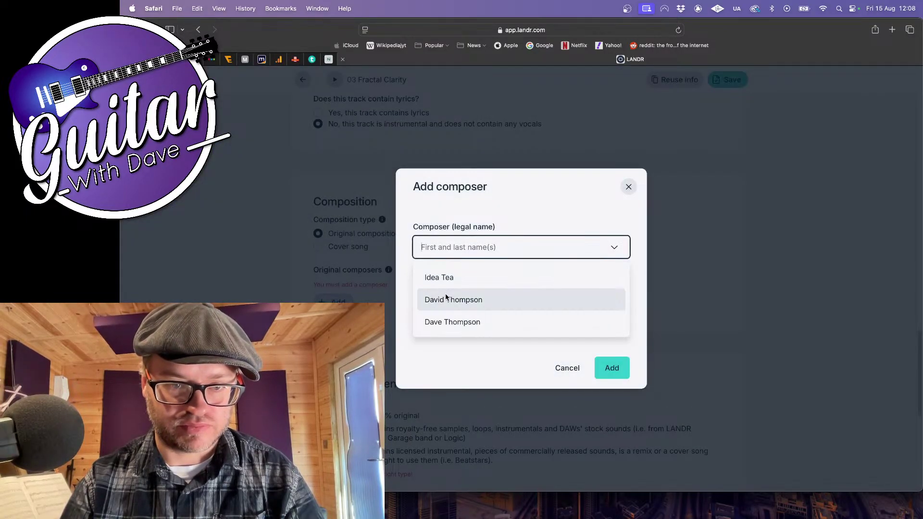
left_click(445, 298)
left_click(459, 310)
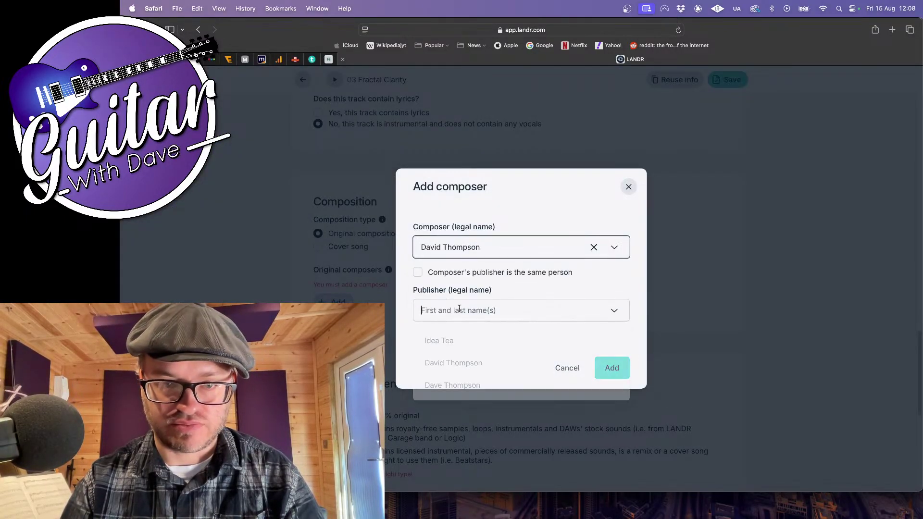
left_click(456, 362)
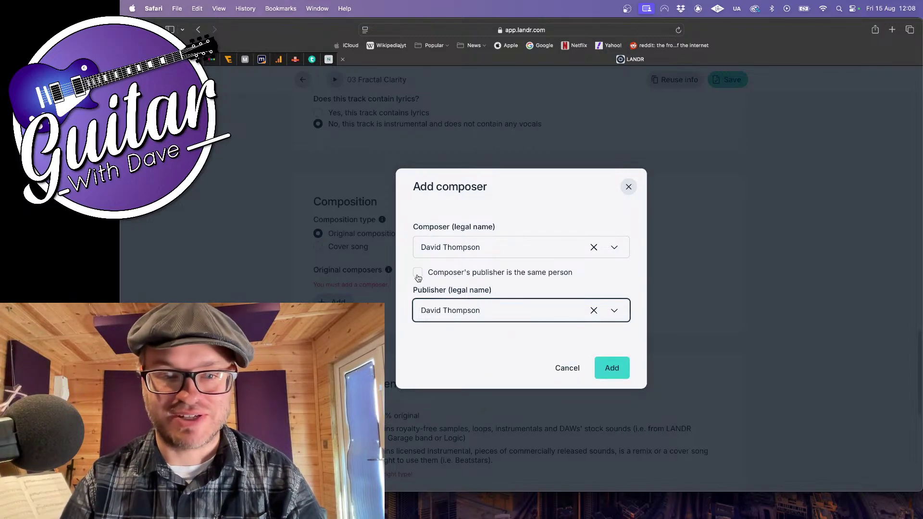
left_click(418, 276)
left_click(618, 339)
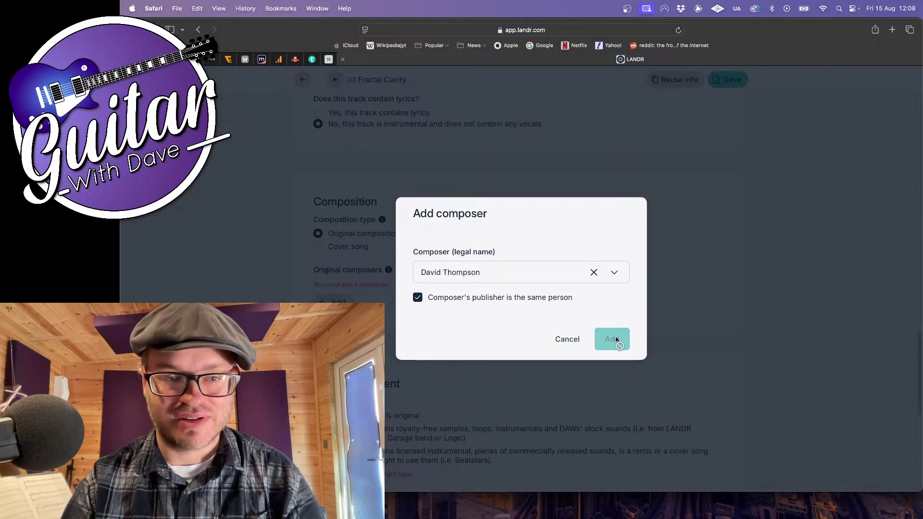
Declare Fractal Clarity as 100% original and set its generative AI usage to None
scroll(319, 262, "up", 2)
scroll(318, 262, "down", 7)
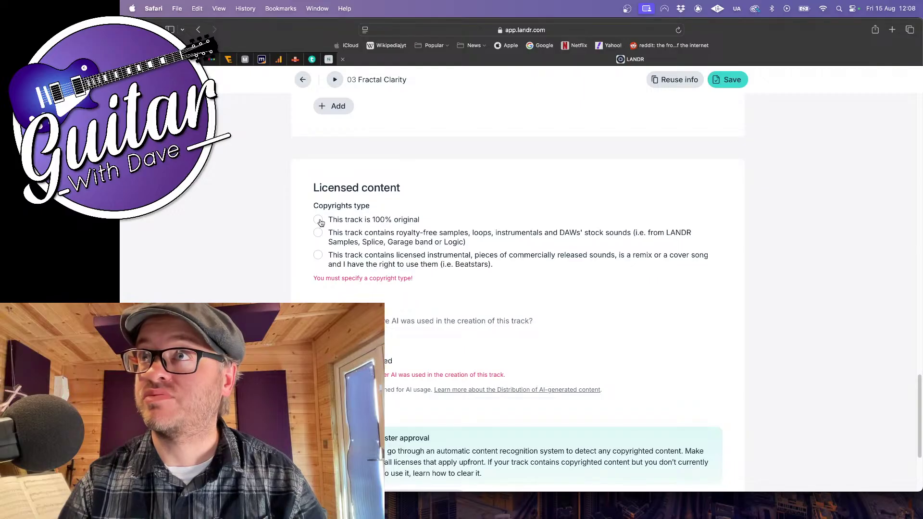
left_click(318, 220)
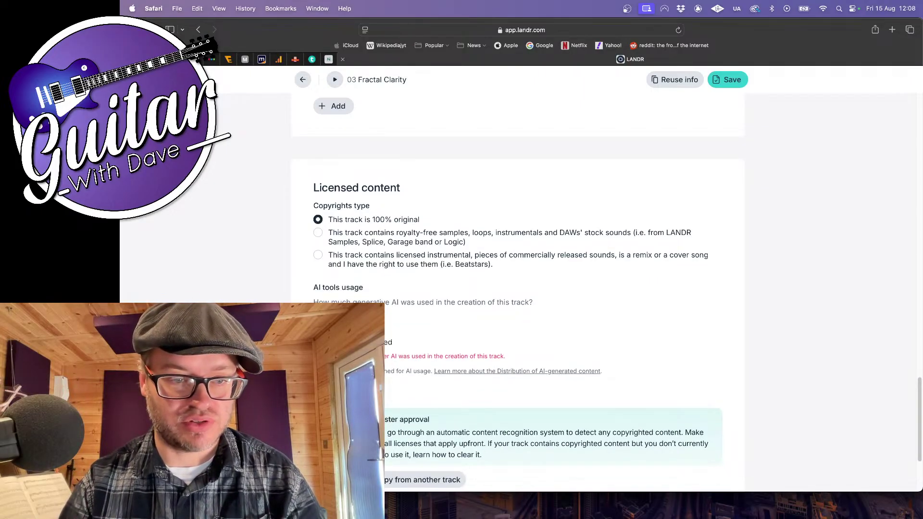
left_click(317, 316)
scroll(298, 275, "down", 1)
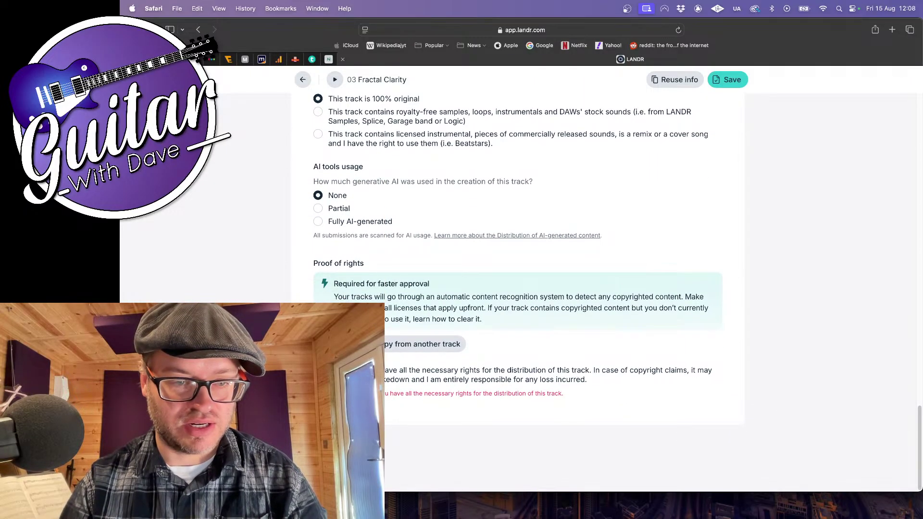
Confirm holding all necessary distribution rights for Fractal Clarity and save its track information
left_click(318, 371)
scroll(257, 271, "up", 1)
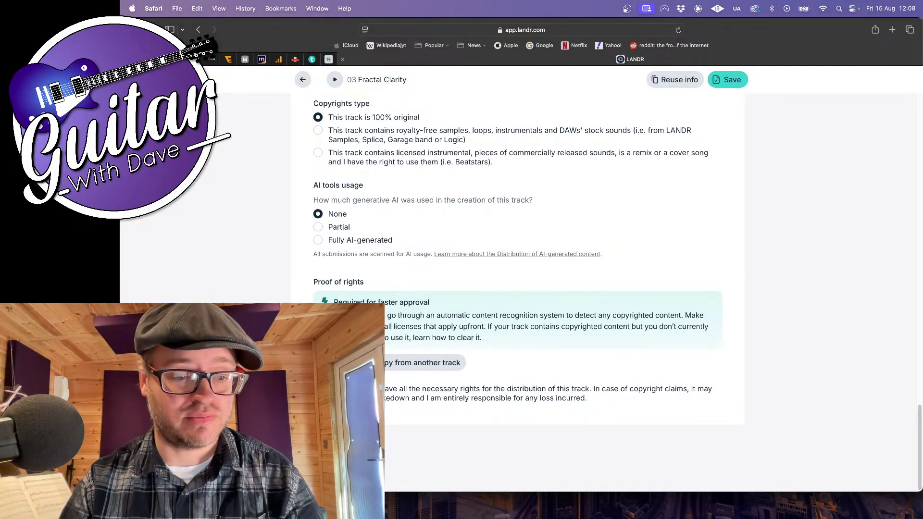
left_click(728, 80)
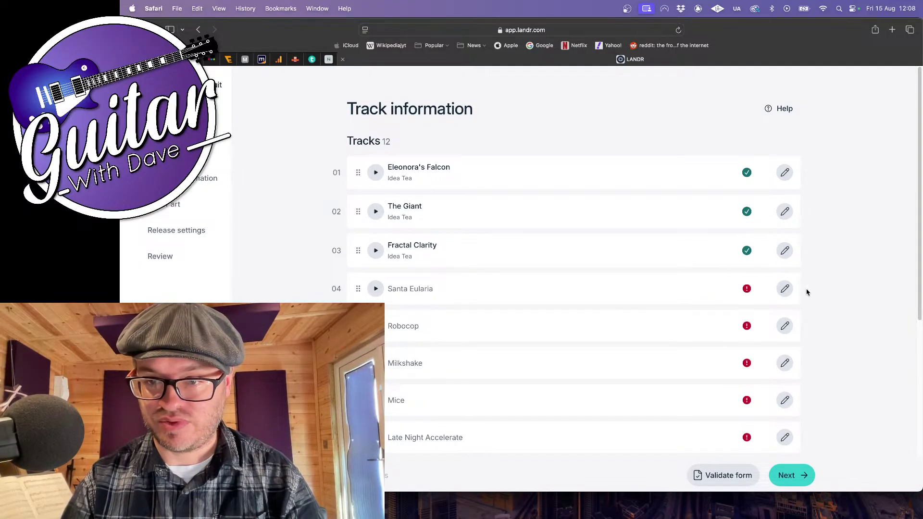
Open the track information for track 04 and enter Santa Eularia as its track title
left_click(784, 288)
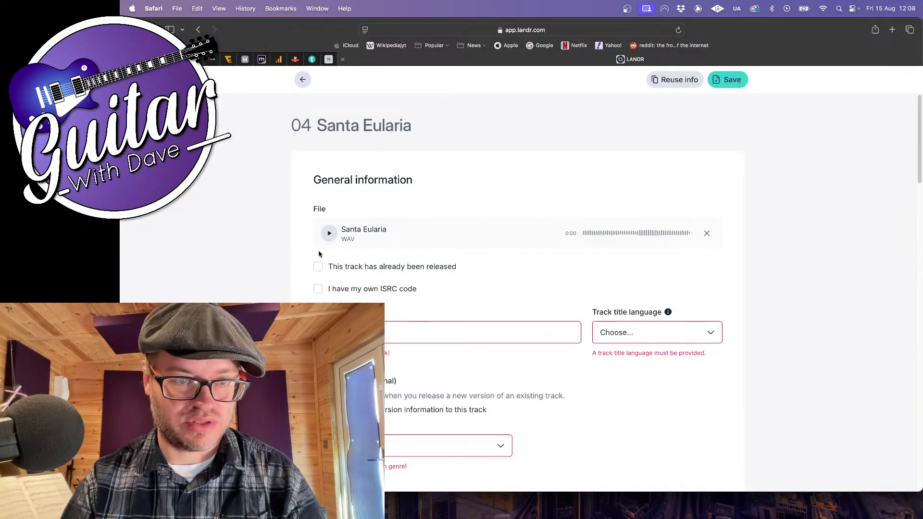
scroll(336, 274, "down", 3)
left_click(376, 270)
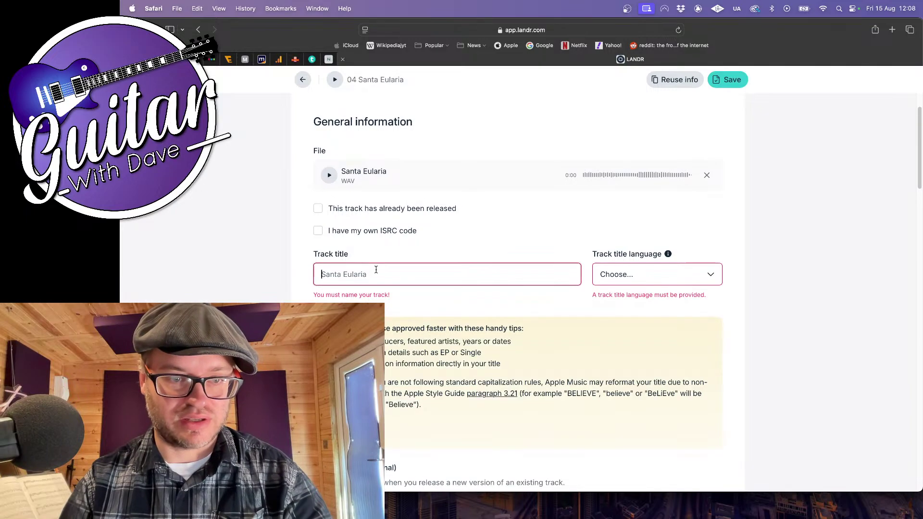
type("Satn")
key("BackSpace")
key("BackSpace")
type("nta ")
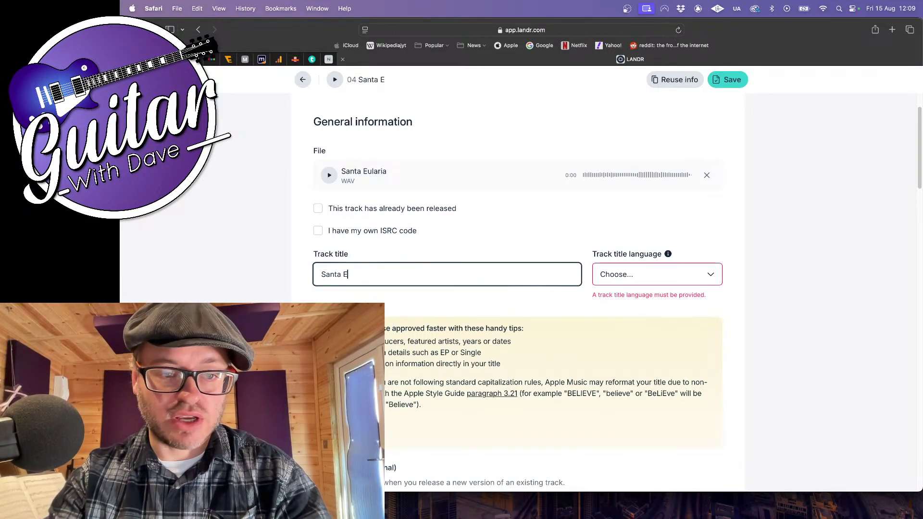
type("Elur")
key("BackSpace")
key("BackSpace")
key("BackSpace")
type("ul")
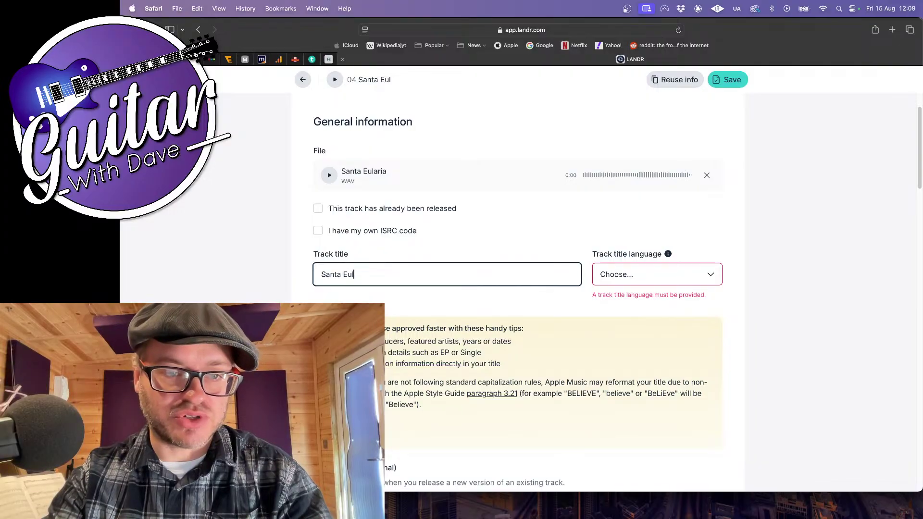
type("aria")
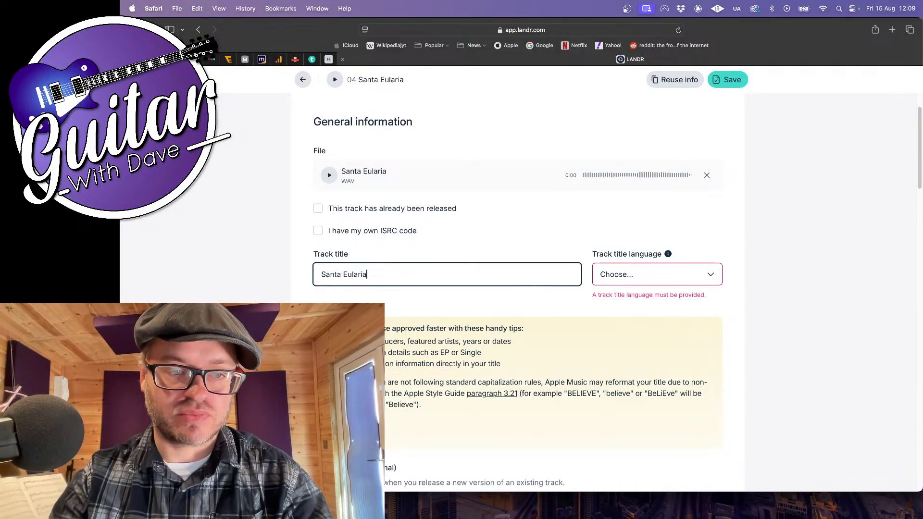
Restore the spelling of the track title to Santa Eularia
left_click(430, 274)
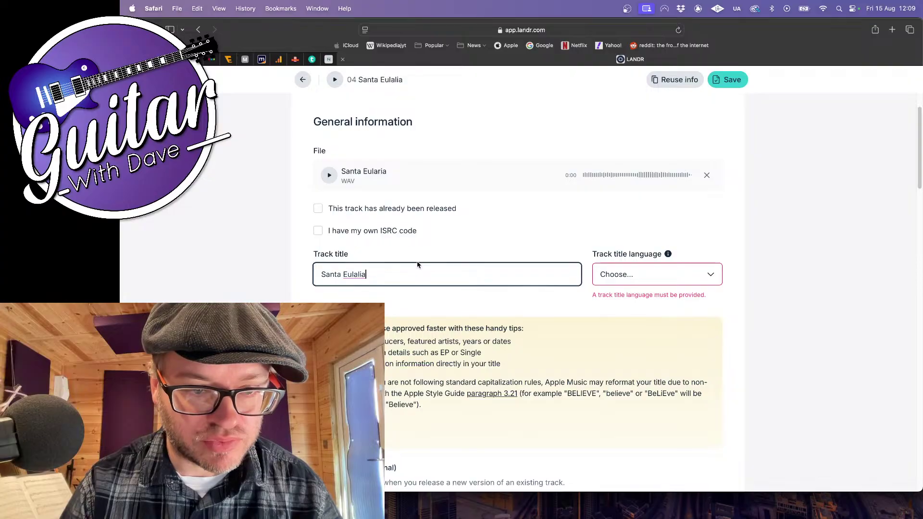
right_click(358, 273)
left_click(370, 278)
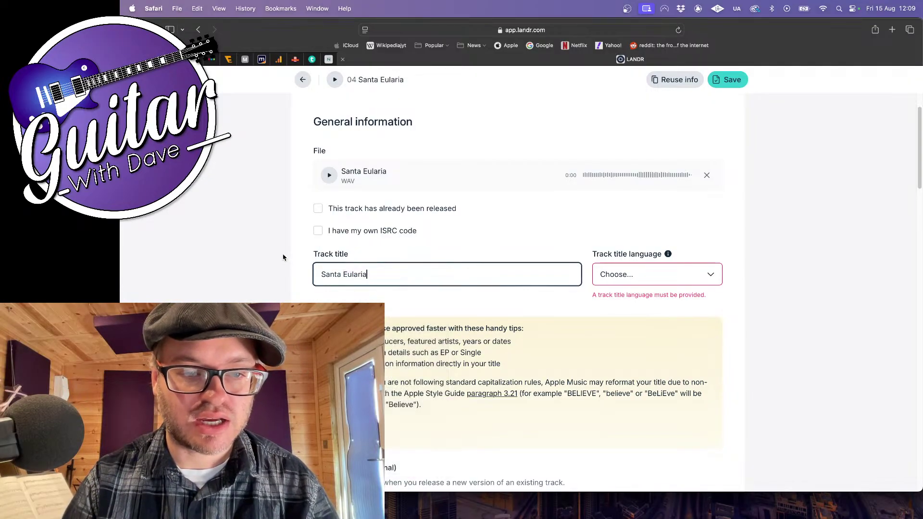
Search the web for "santa eulalia" in a new tab to check the place name's spelling, and return to the LANDR form
key("super+t")
type("sta")
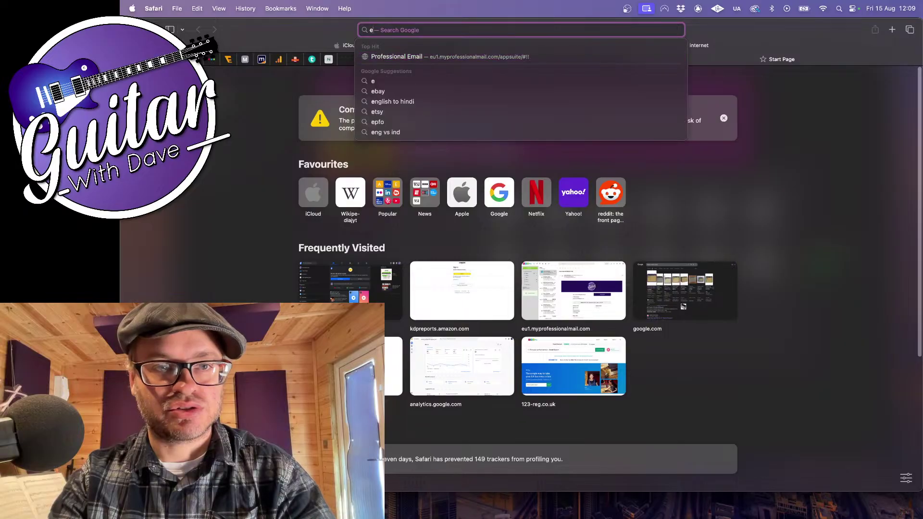
key("BackSpace")
key("BackSpace")
key("BackSpace")
type("an")
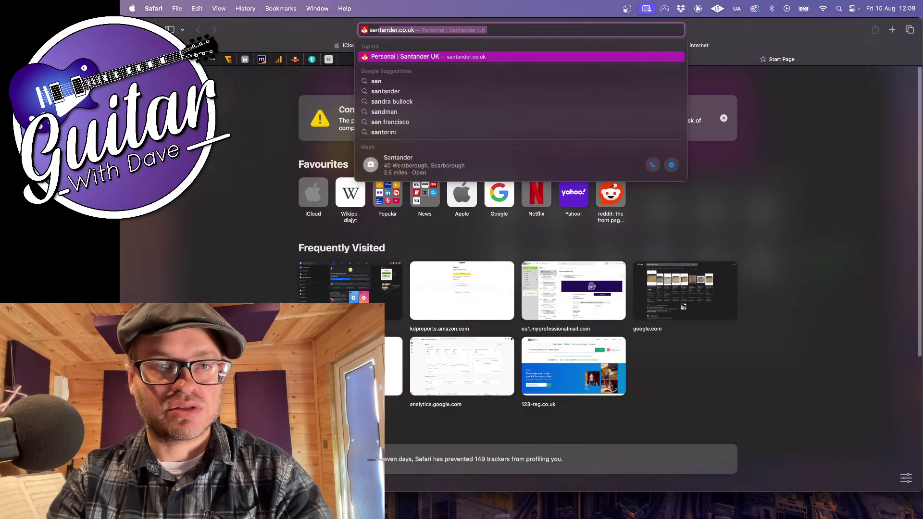
type("ta eular")
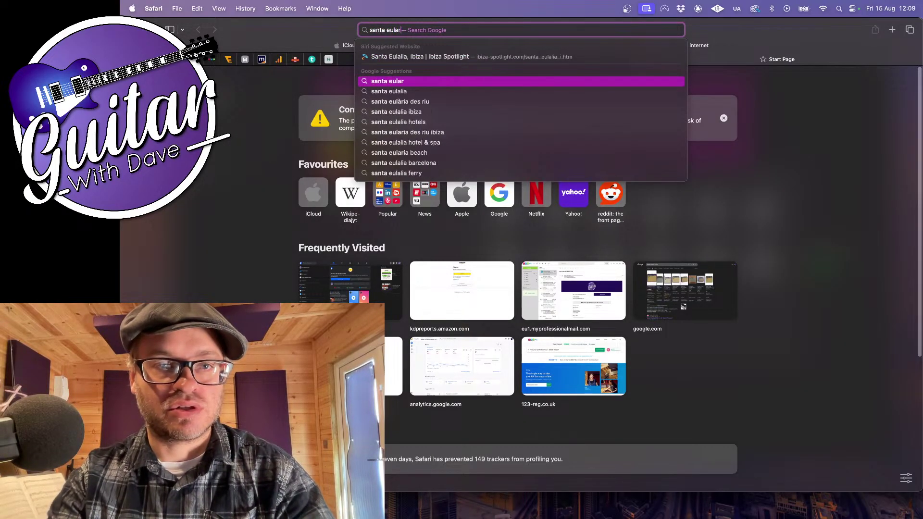
type("i")
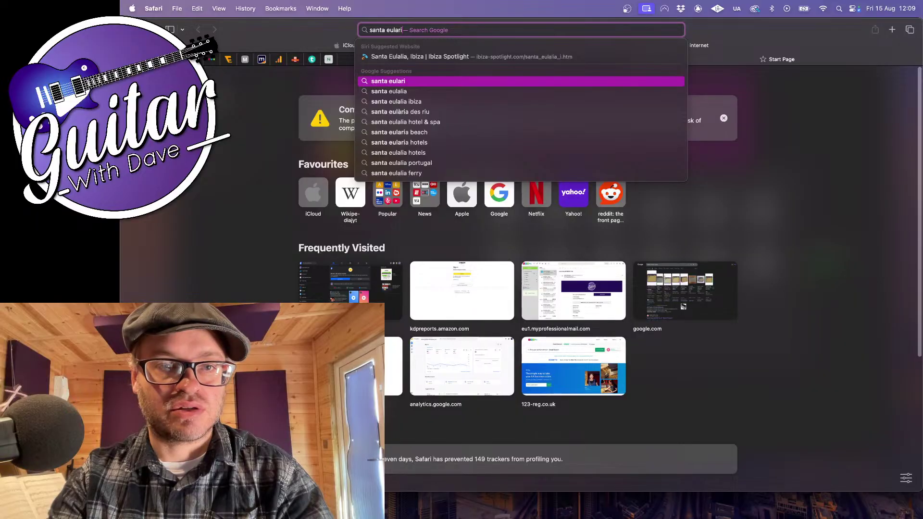
key("BackSpace")
key("BackSpace")
type("lia")
key("Return")
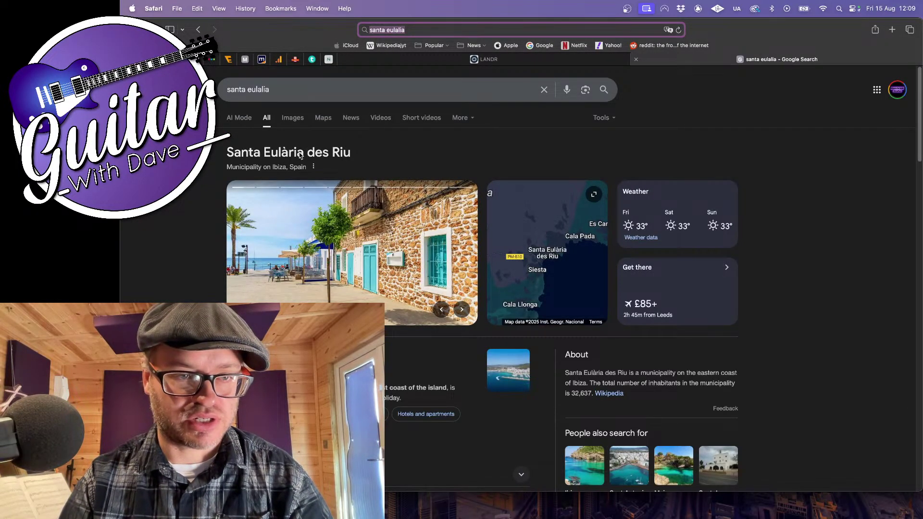
left_click(470, 61)
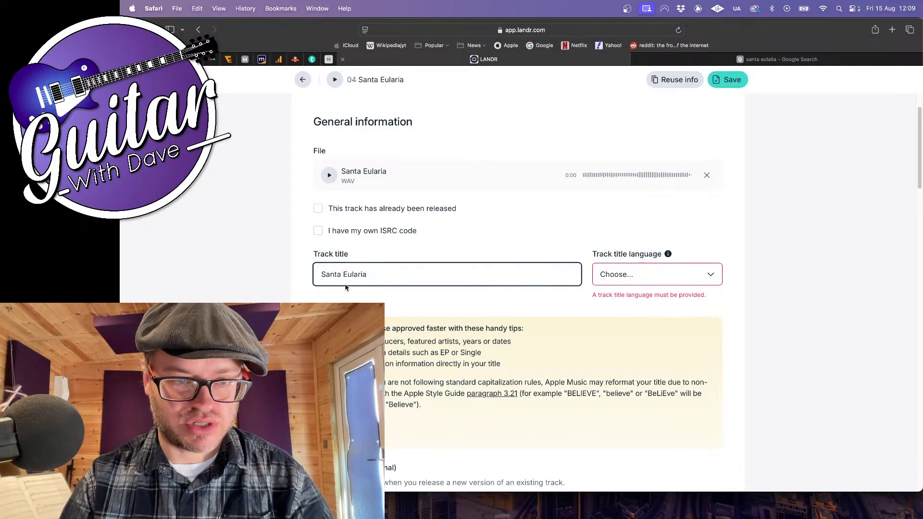
Set the track title language of Santa Eularia to English
scroll(375, 283, "down", 1)
left_click(628, 265)
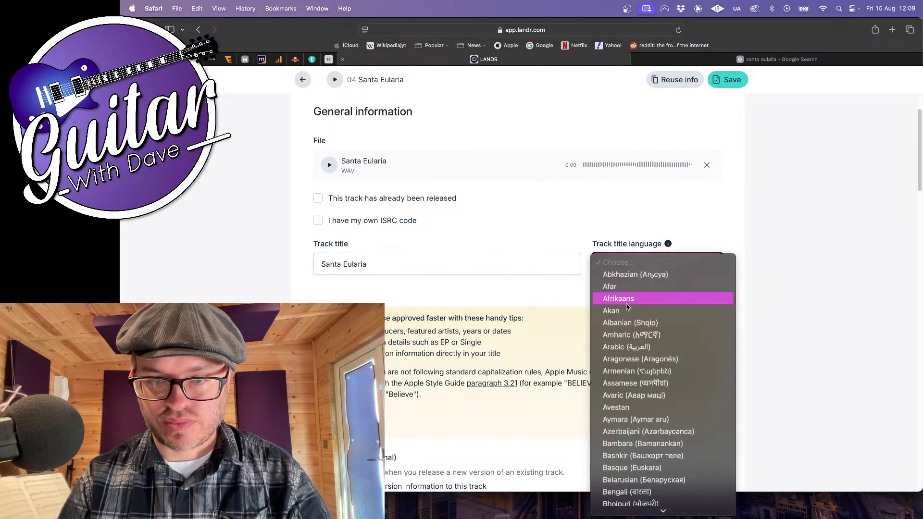
scroll(644, 385, "down", 10)
scroll(643, 385, "down", 5)
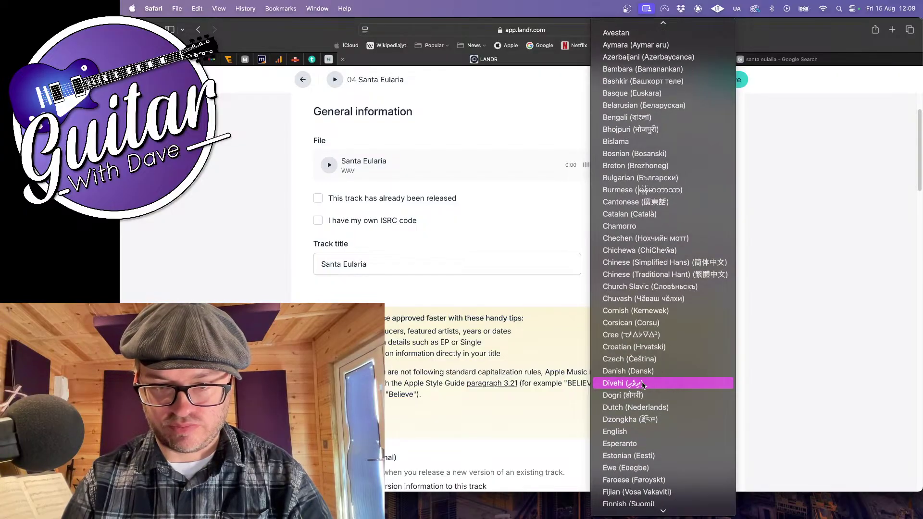
left_click(627, 383)
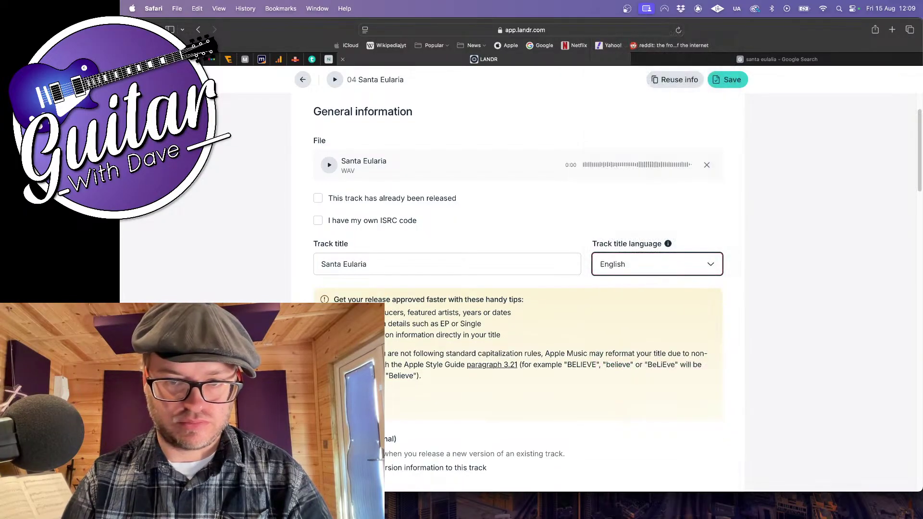
Set Santa Eularia's genre to Electronic and its subgenre to IDM / Experimental
scroll(627, 383, "down", 2)
scroll(518, 292, "down", 5)
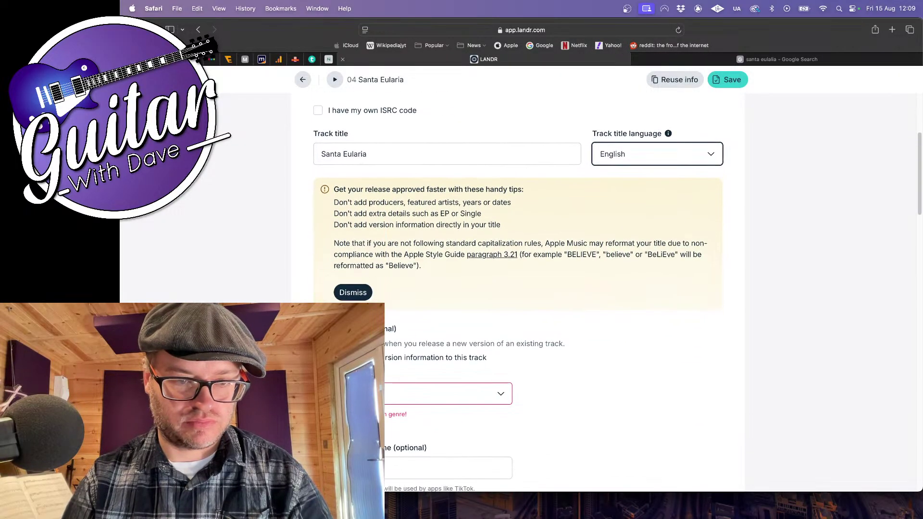
left_click(375, 347)
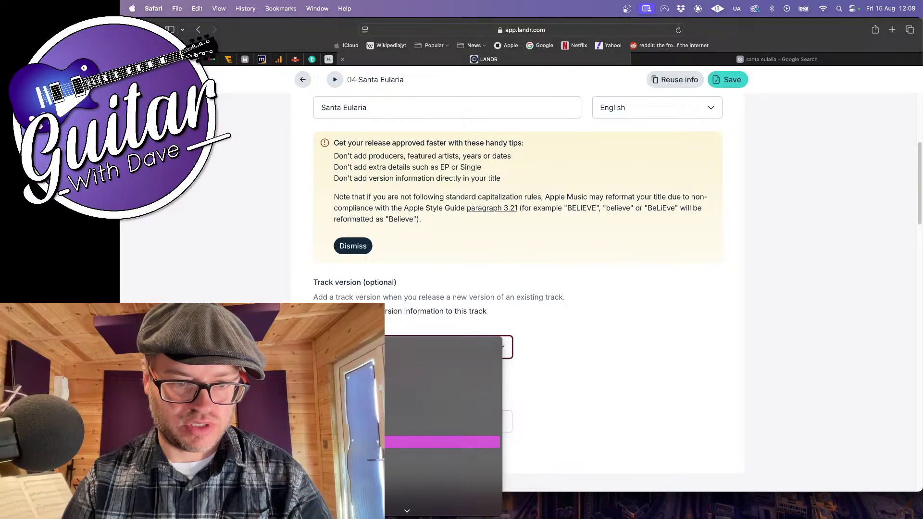
left_click(327, 442)
scroll(318, 282, "down", 3)
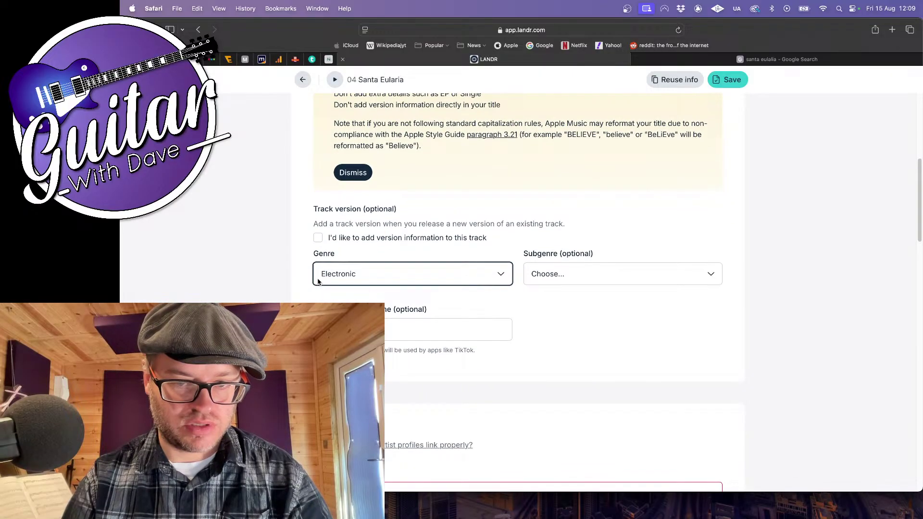
left_click(595, 280)
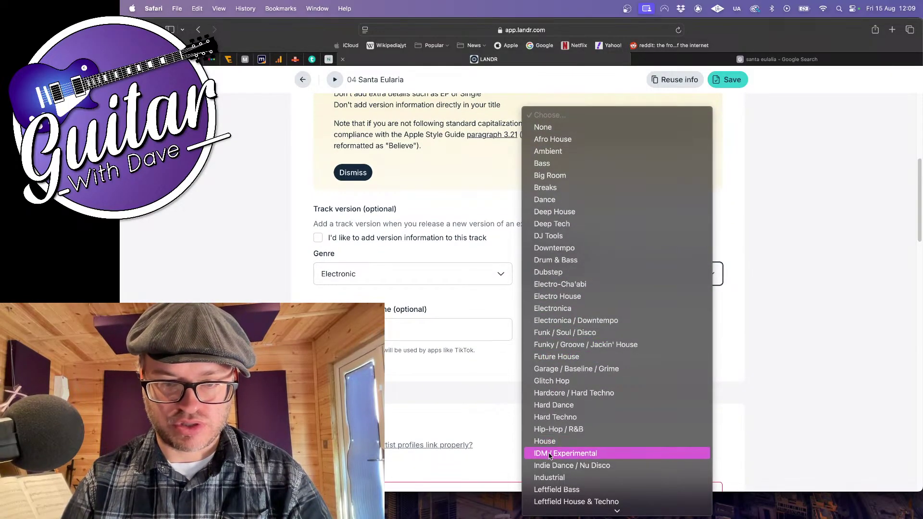
left_click(550, 454)
Add Idea Tea as the primary artist of Santa Eularia
scroll(550, 454, "down", 5)
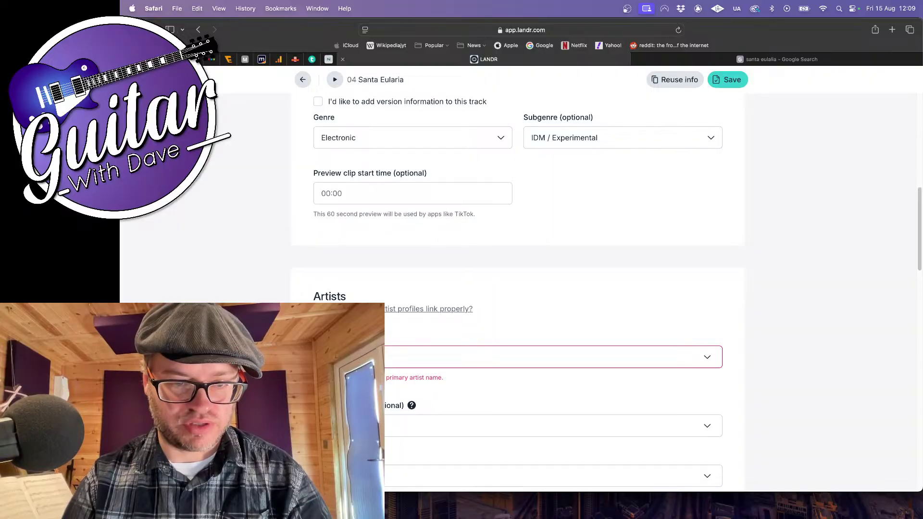
left_click(551, 357)
left_click(551, 387)
scroll(550, 388, "down", 5)
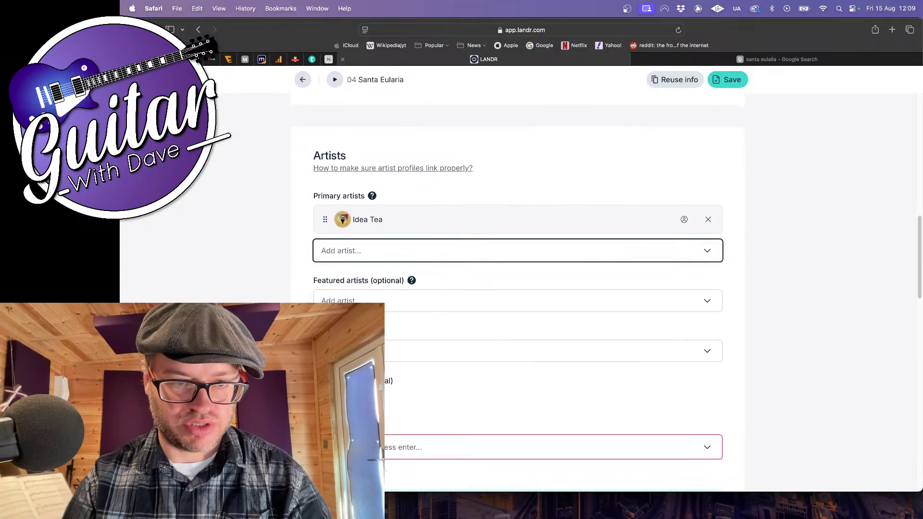
Add the suggested person's name in the required name field below Santa Eularia's optional contributors
scroll(367, 283, "down", 4)
left_click(367, 353)
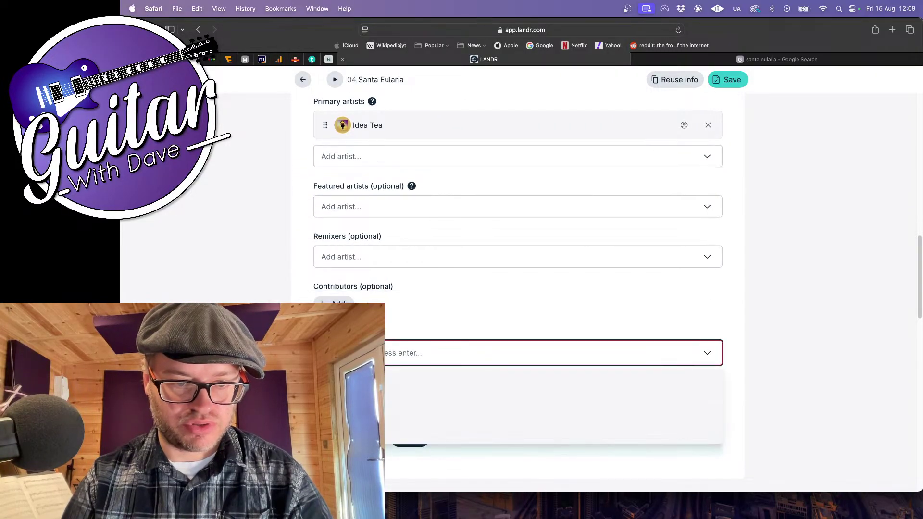
left_click(359, 407)
left_click(282, 300)
scroll(282, 300, "down", 1)
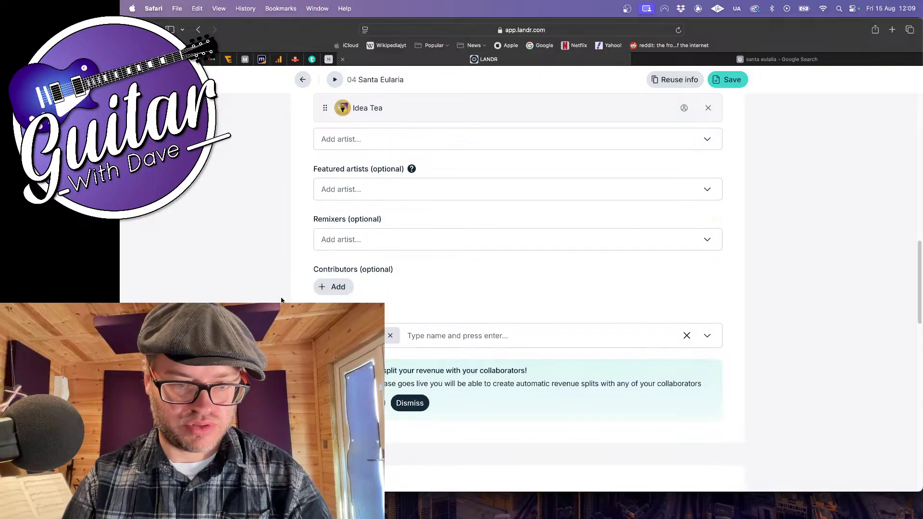
Mark Santa Eularia as an instrumental track that does not contain any vocals
scroll(282, 301, "down", 10)
left_click(317, 282)
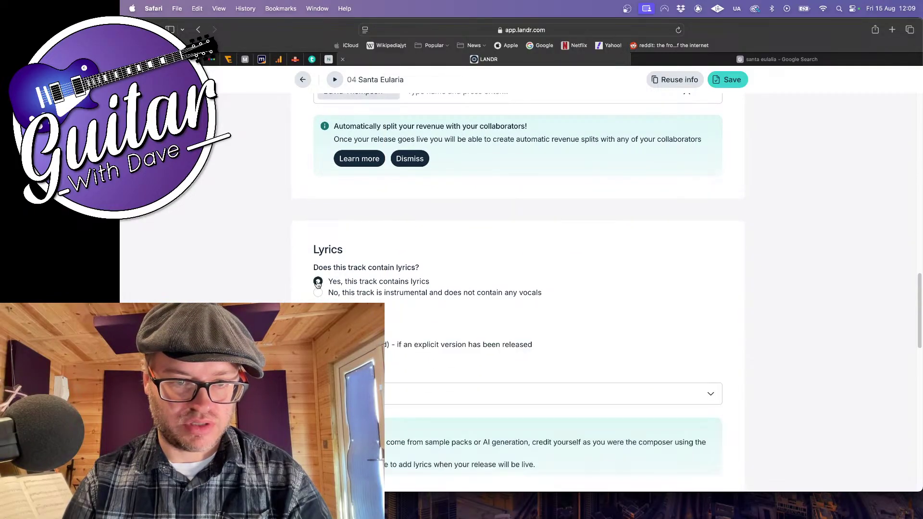
scroll(318, 269, "down", 7)
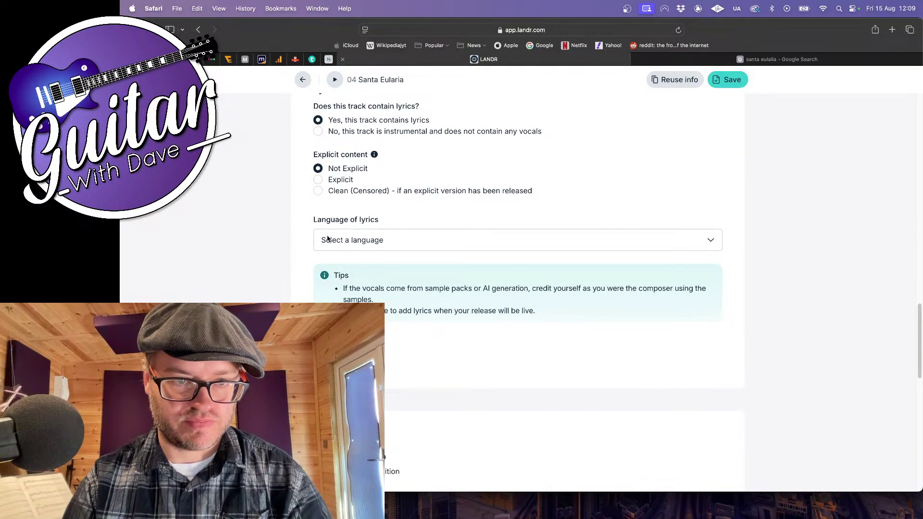
scroll(328, 238, "down", 2)
scroll(327, 238, "up", 4)
left_click(321, 169)
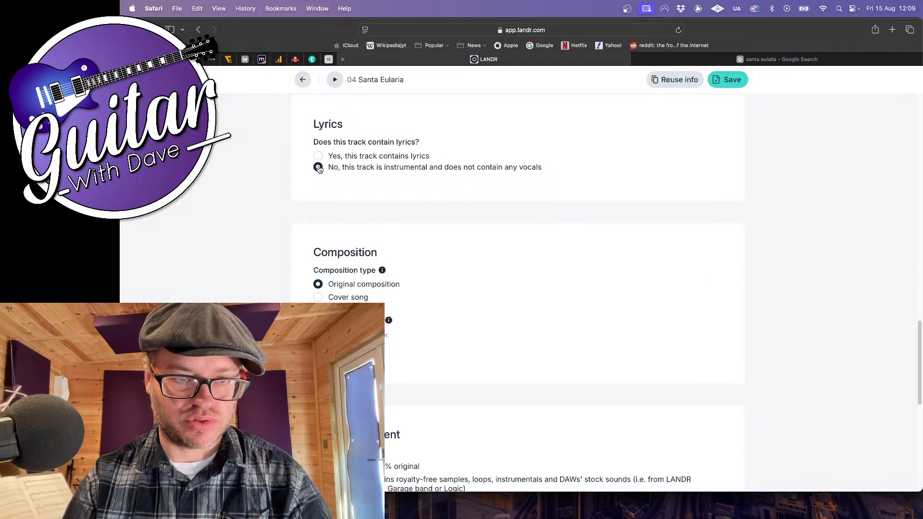
Add the composer's legal name to Santa Eularia from the suggestions, with the composer's publisher set as the same person
scroll(316, 270, "down", 2)
left_click(328, 299)
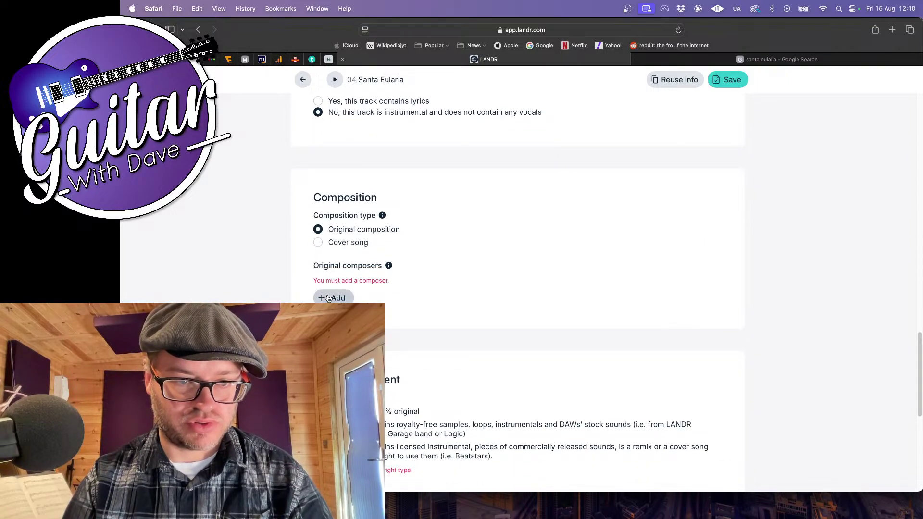
left_click(459, 247)
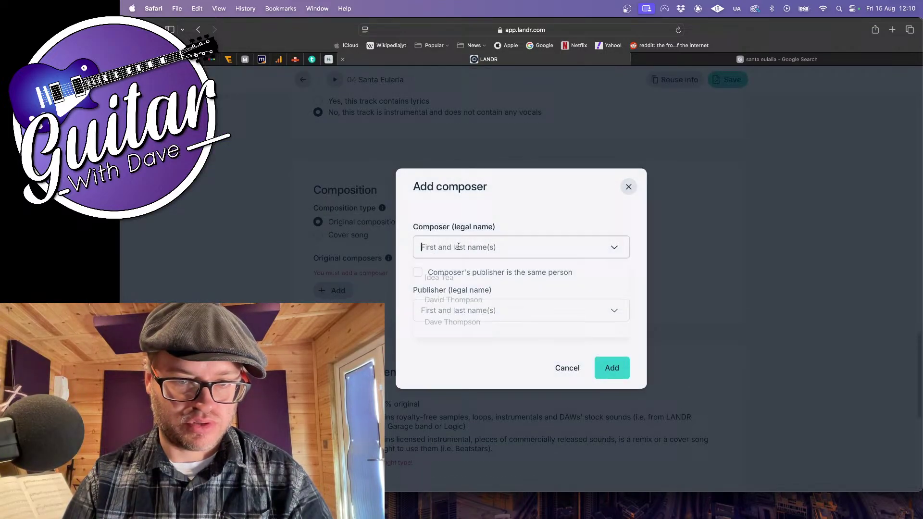
left_click(454, 298)
left_click(420, 274)
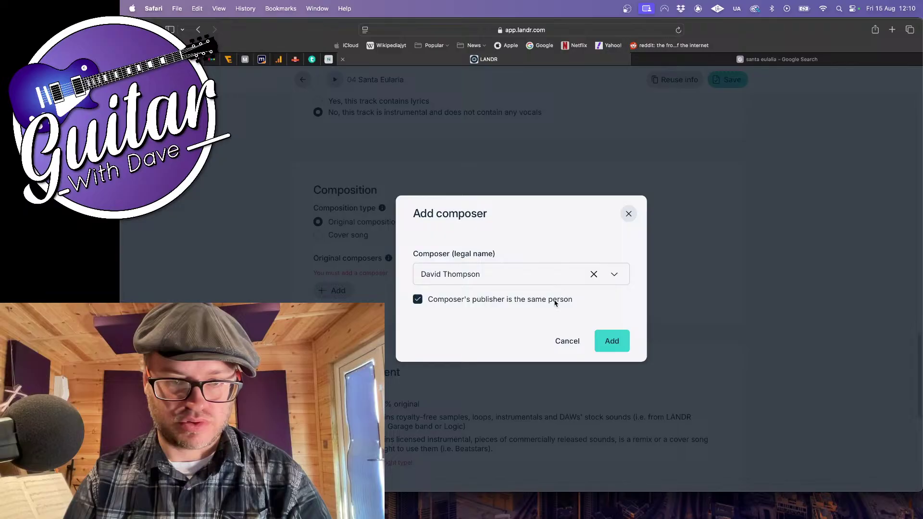
left_click(617, 342)
Declare Santa Eularia as 100% original and set its generative AI usage to None
scroll(317, 270, "down", 5)
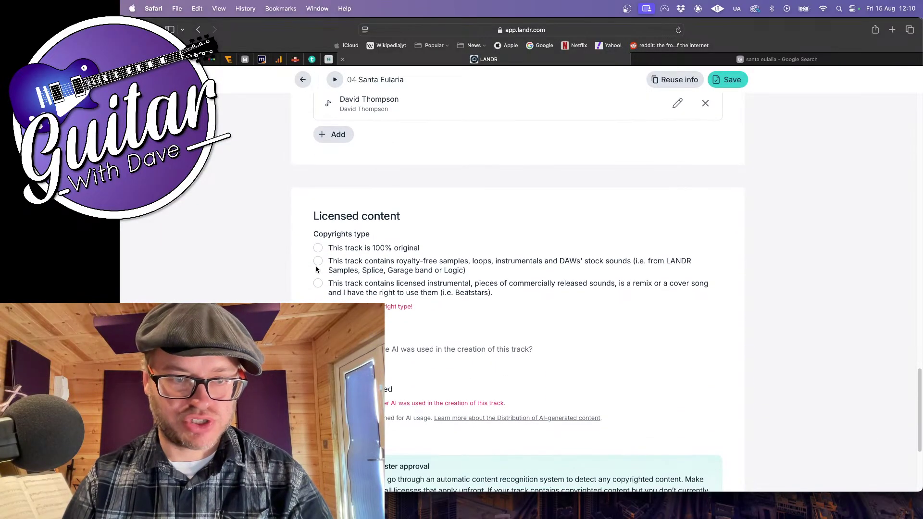
left_click(318, 248)
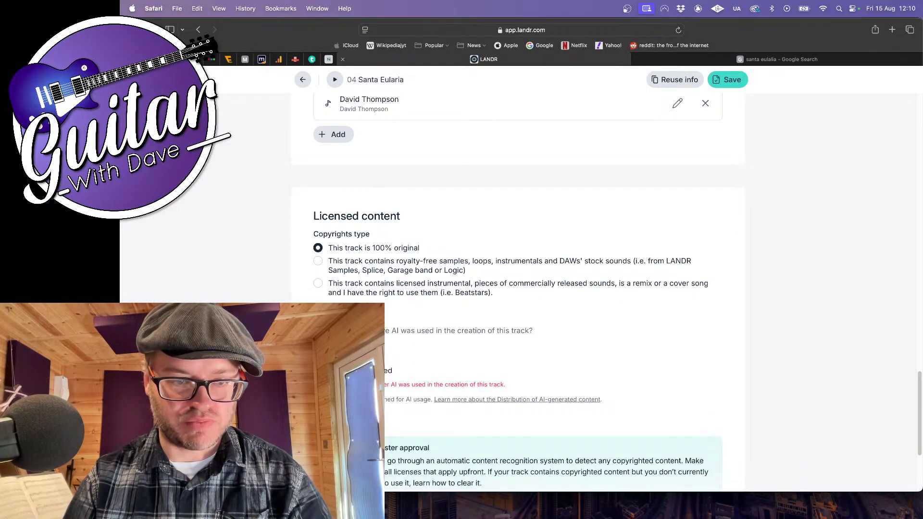
left_click(318, 344)
Confirm holding all necessary distribution rights for Santa Eularia and save its track information
scroll(318, 345, "down", 4)
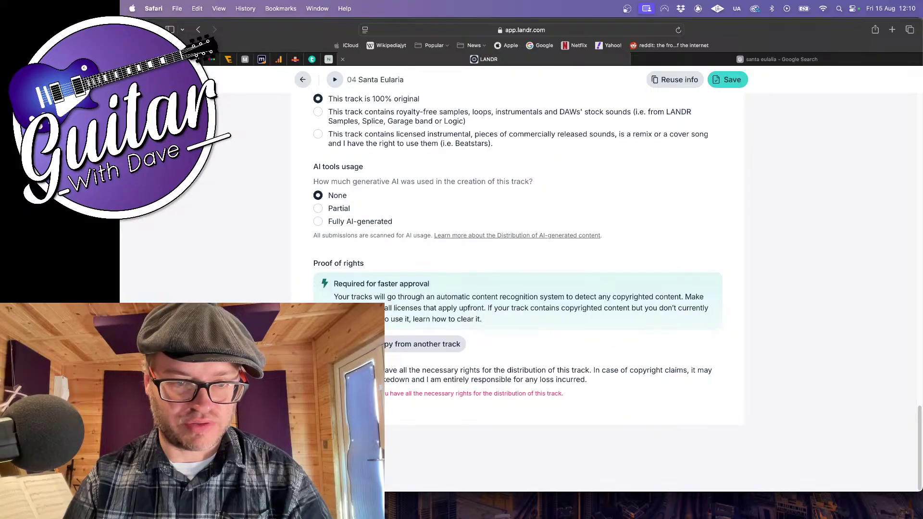
left_click(318, 371)
left_click(728, 79)
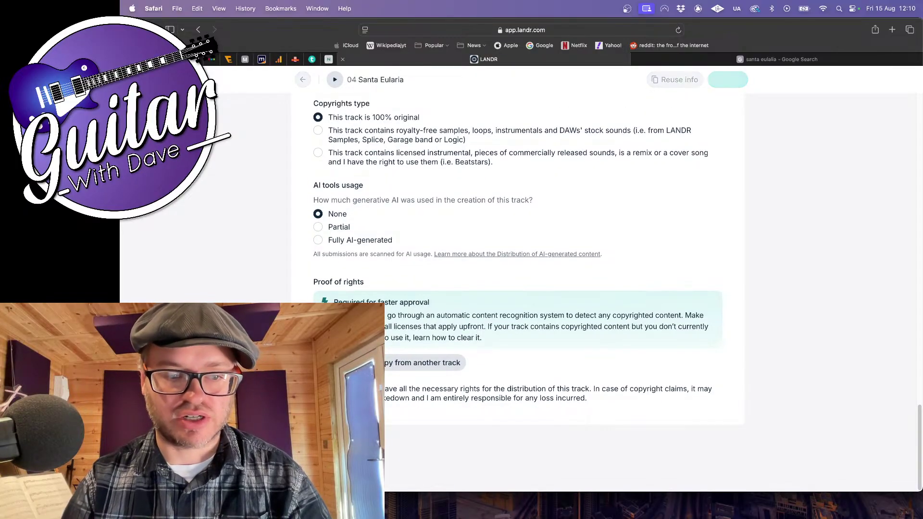
scroll(643, 211, "down", 3)
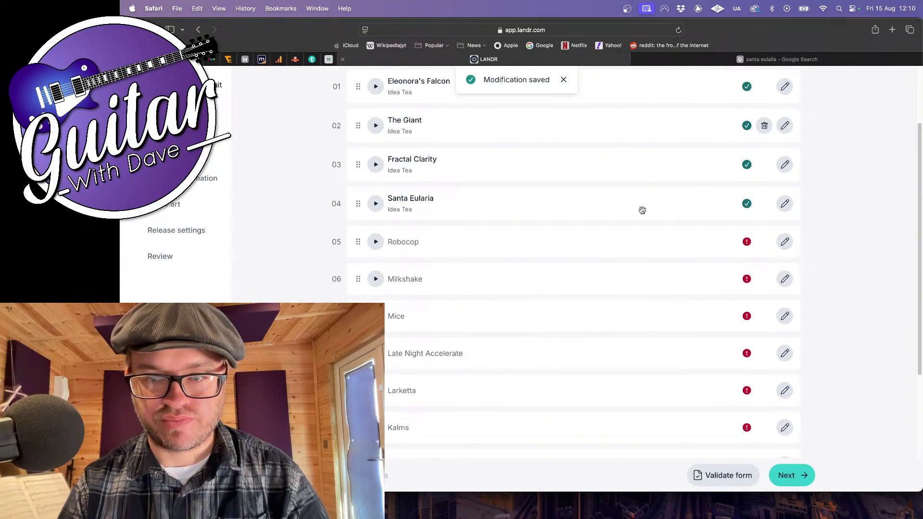
Open the track information for Robocop, enter Robocop as its title and set the title language to English
left_click(785, 242)
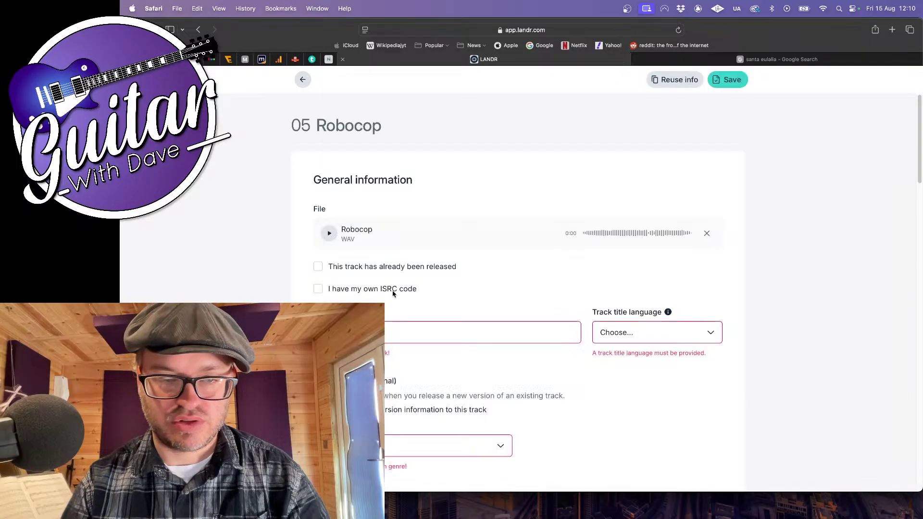
scroll(385, 293, "down", 2)
left_click(367, 266)
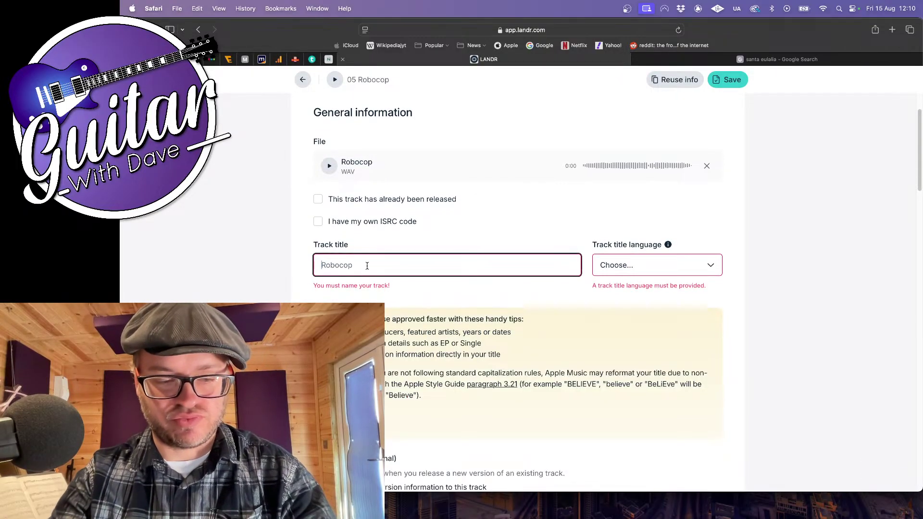
type("Robv")
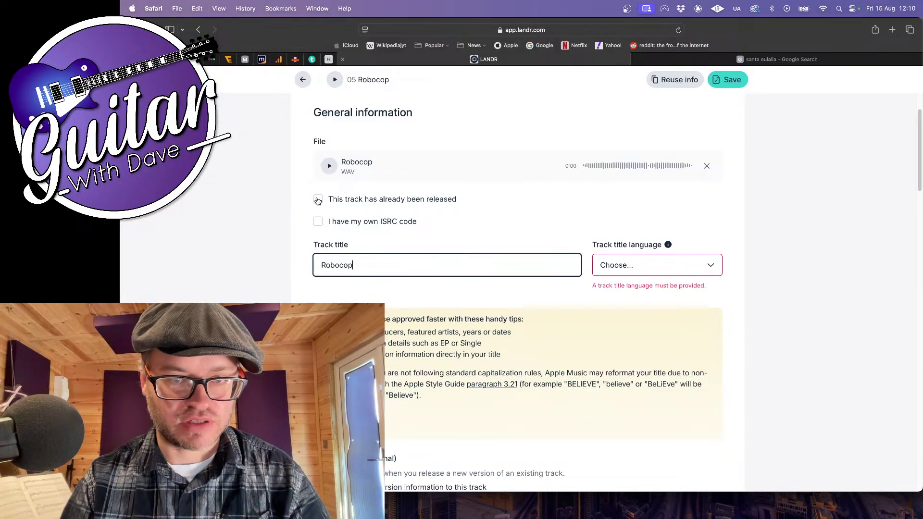
left_click(678, 272)
scroll(644, 397, "down", 5)
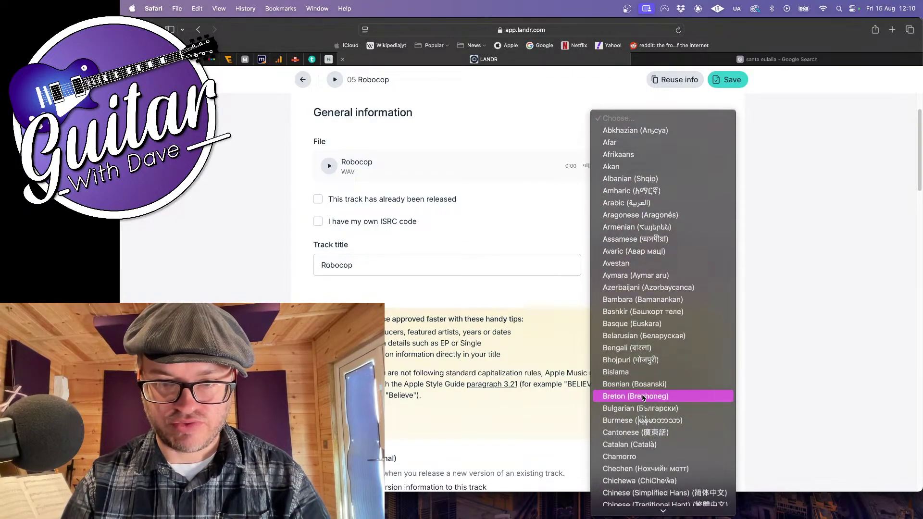
scroll(643, 398, "down", 5)
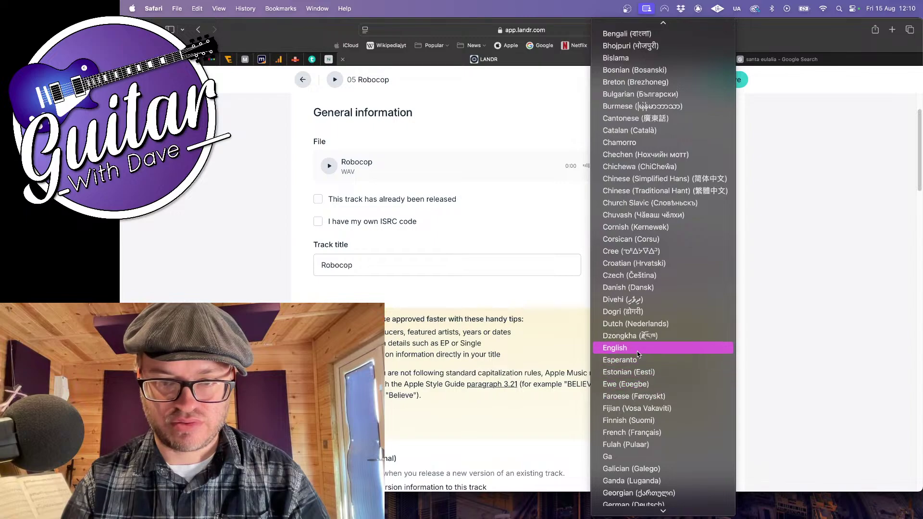
left_click(636, 352)
Set Robocop's genre to Electronic and its subgenre to IDM / Experimental
scroll(636, 353, "down", 3)
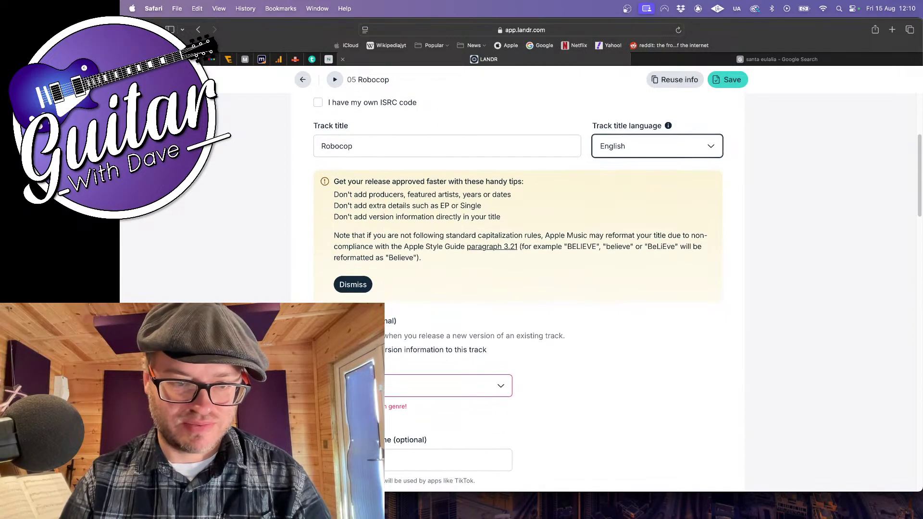
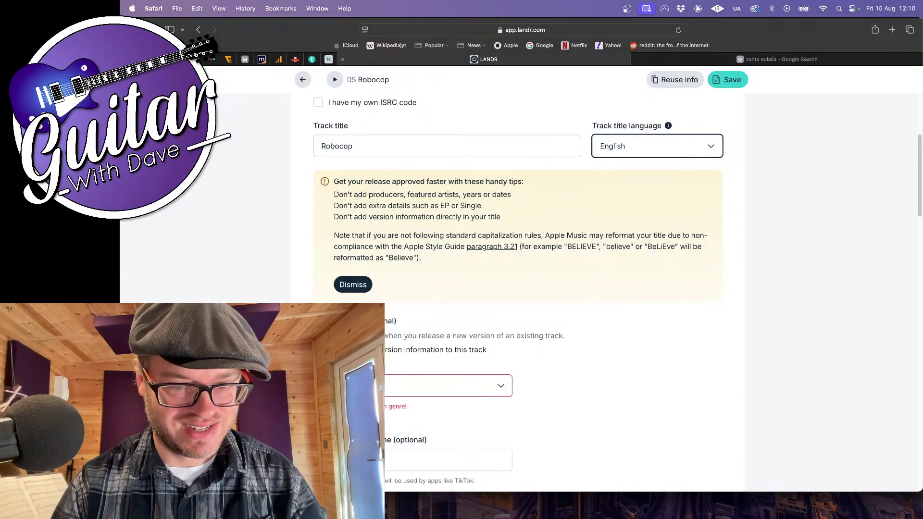
left_click(412, 386)
scroll(413, 420, "down", 3)
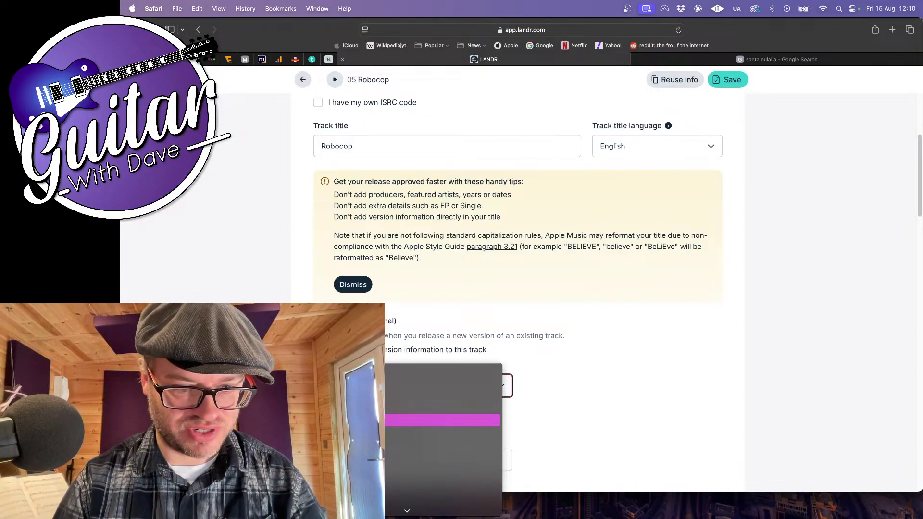
left_click(412, 372)
scroll(481, 360, "down", 3)
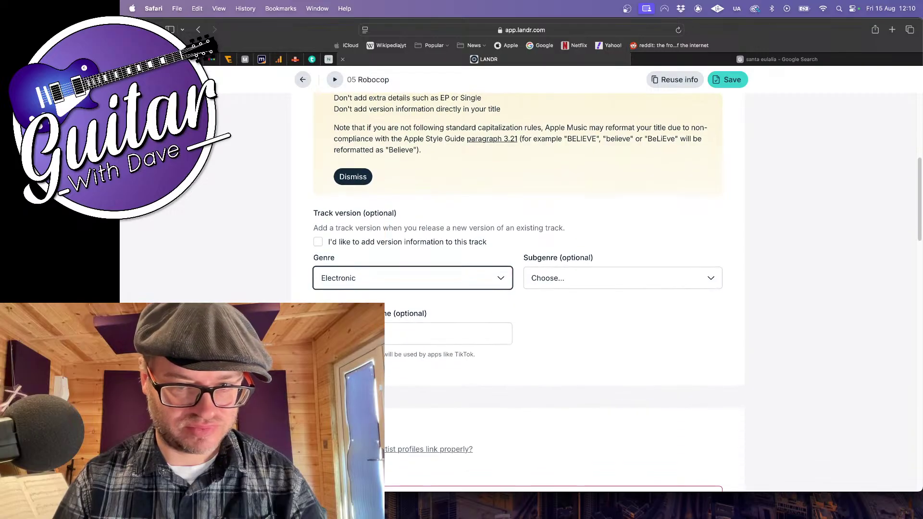
left_click(608, 278)
scroll(584, 327, "down", 8)
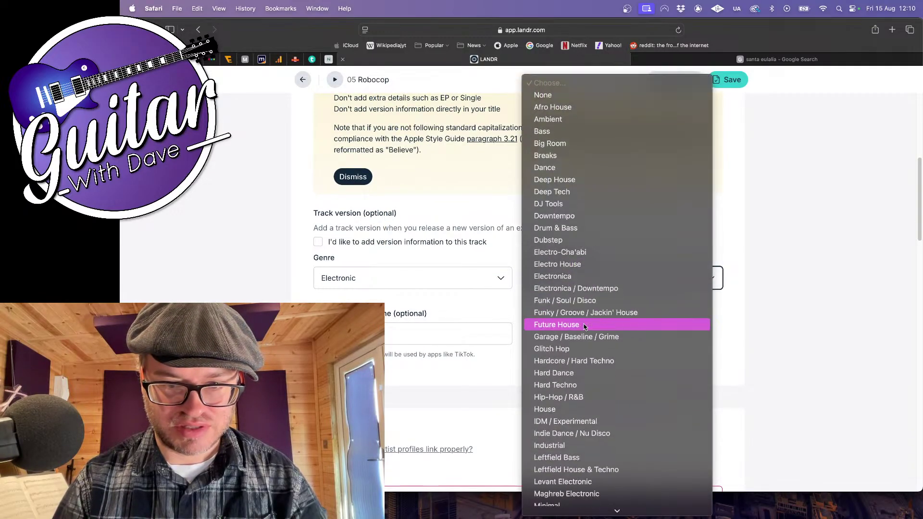
left_click(581, 373)
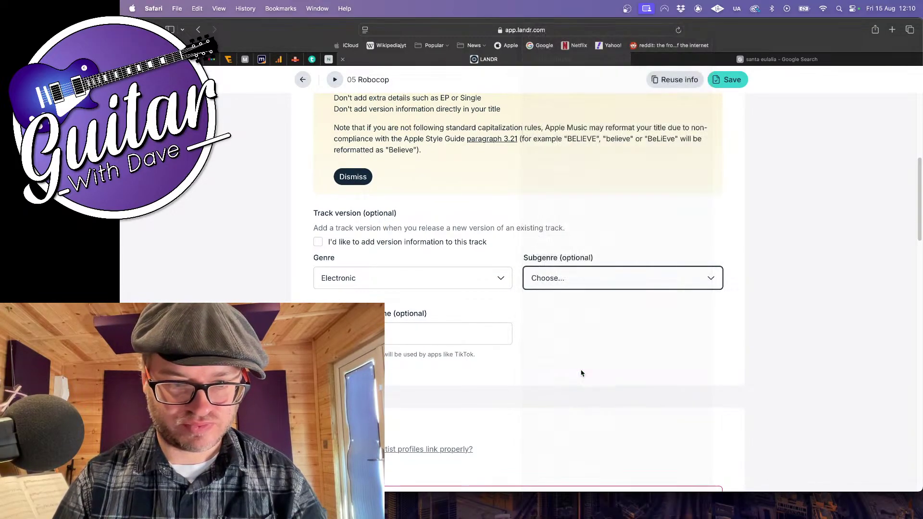
Add Idea Tea as Robocop's primary artist and choose the producer's full name from the suggestions
scroll(320, 236, "down", 5)
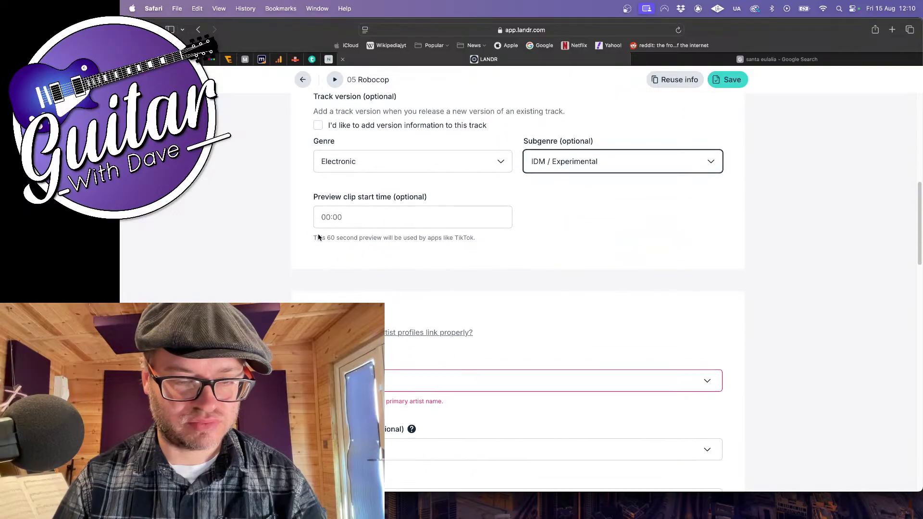
left_click(336, 275)
left_click(349, 298)
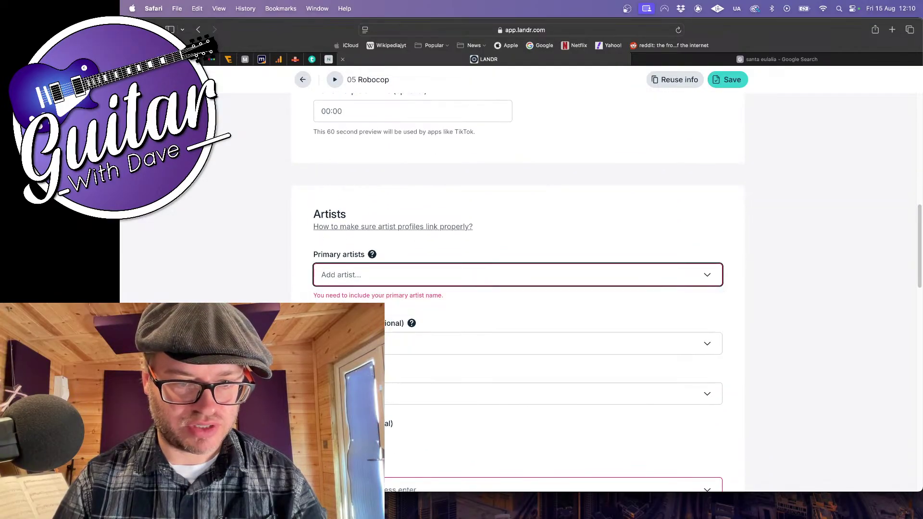
scroll(518, 289, "down", 2)
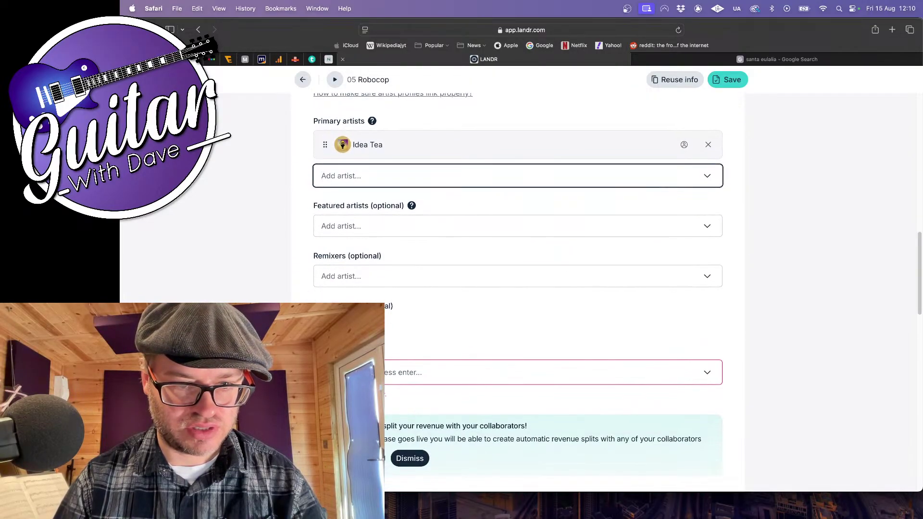
left_click(349, 373)
left_click(348, 427)
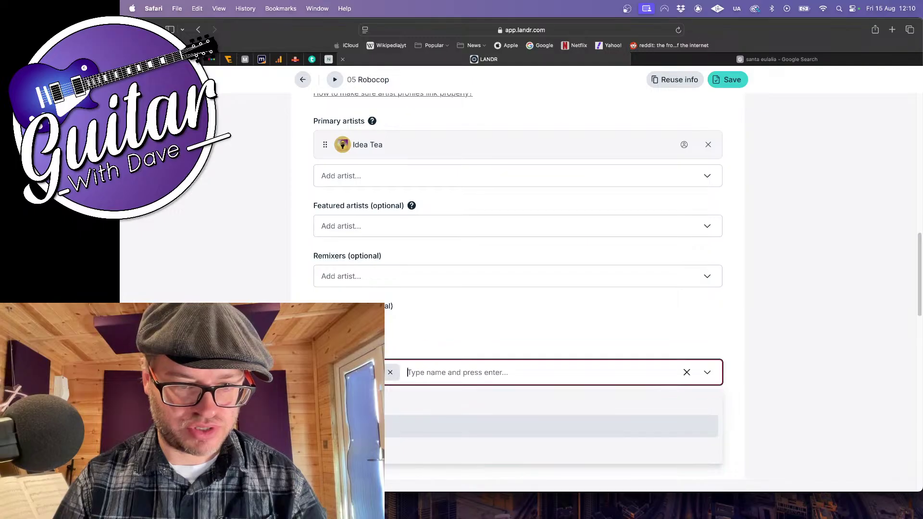
Mark Robocop as containing lyrics and set the language of lyrics to English
scroll(518, 288, "down", 6)
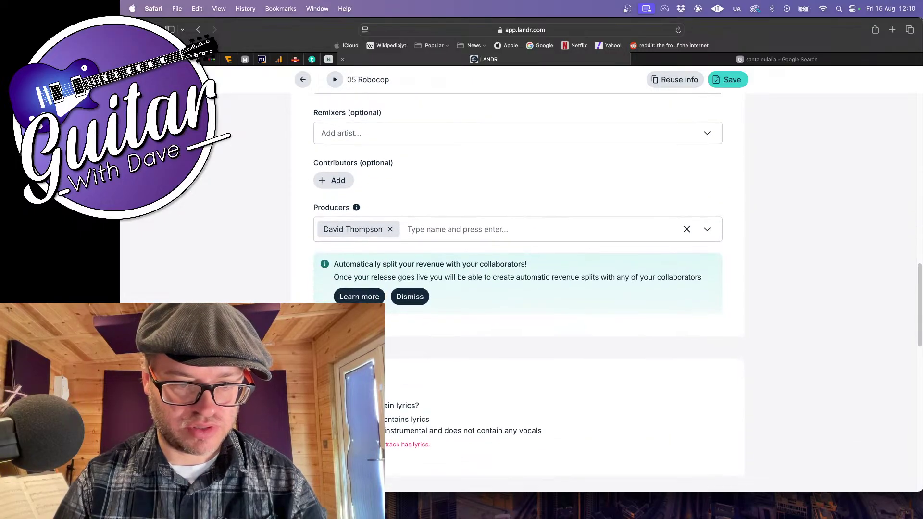
left_click(318, 353)
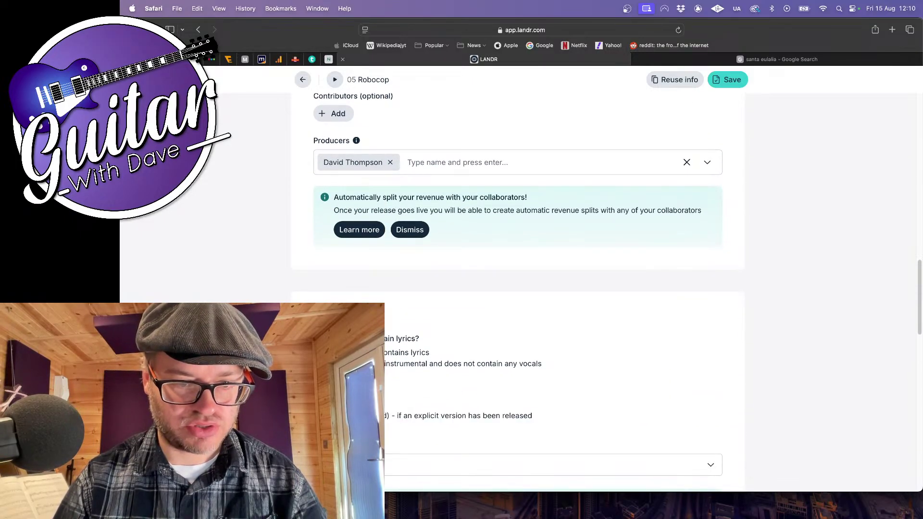
scroll(518, 289, "down", 3)
left_click(518, 367)
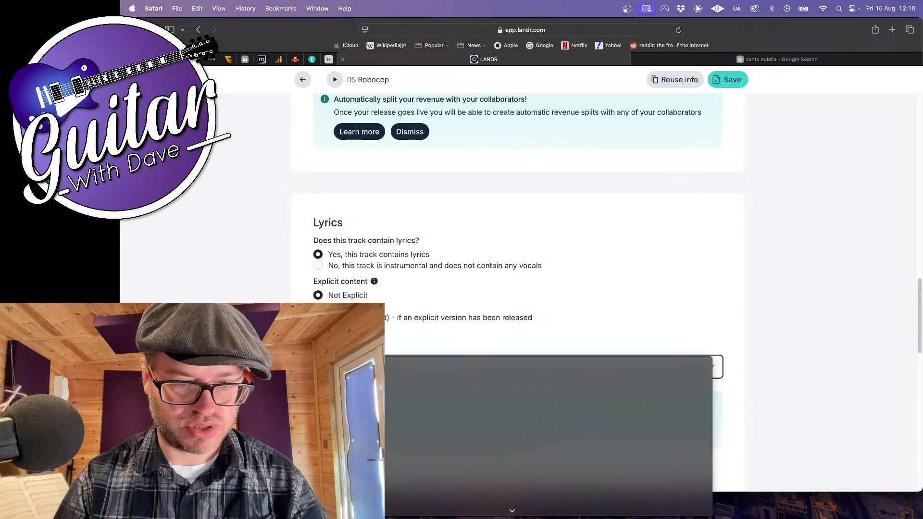
left_click(518, 377)
scroll(518, 367, "down", 1)
Add the lyricist's legal name to Robocop from the suggestions, with the lyricist's publisher set as the same person
scroll(518, 288, "down", 4)
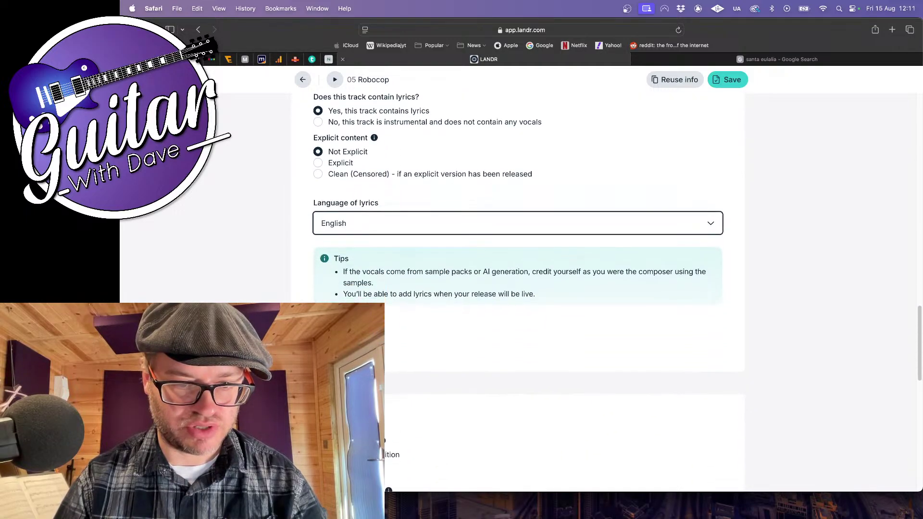
left_click(349, 335)
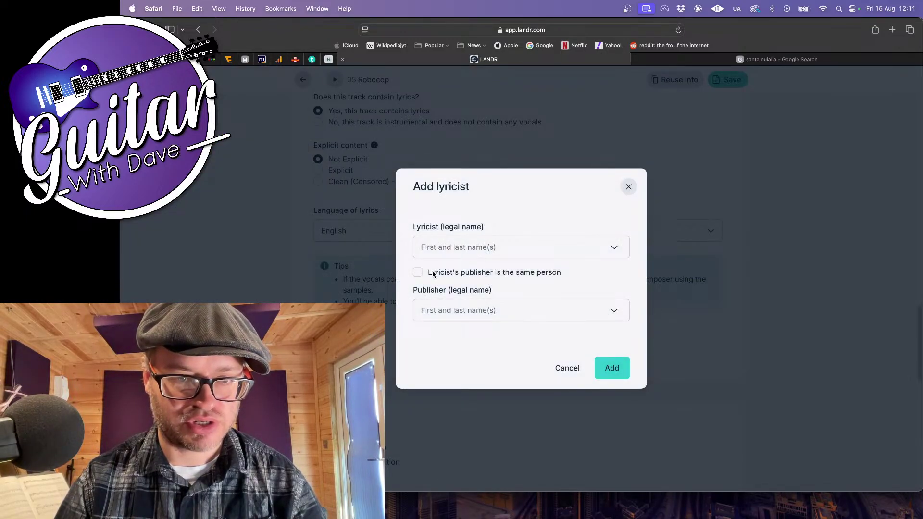
left_click(418, 273)
left_click(459, 272)
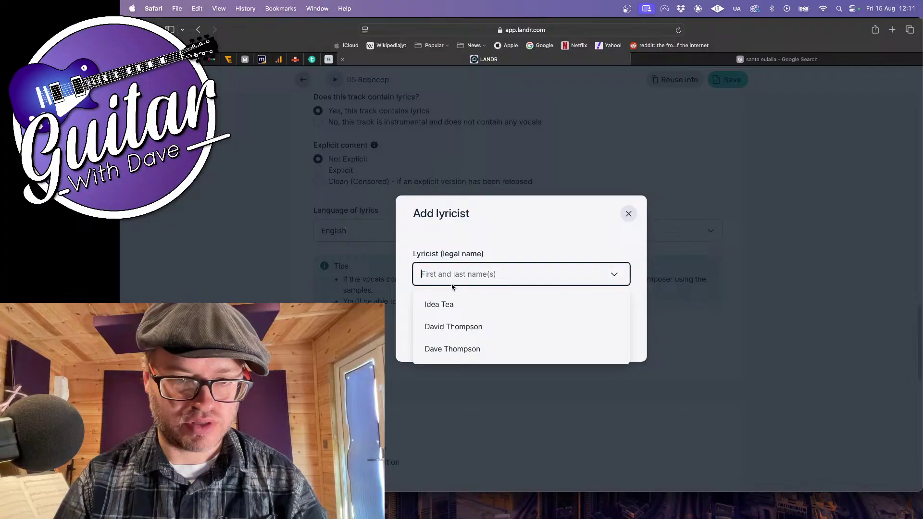
left_click(445, 327)
left_click(612, 341)
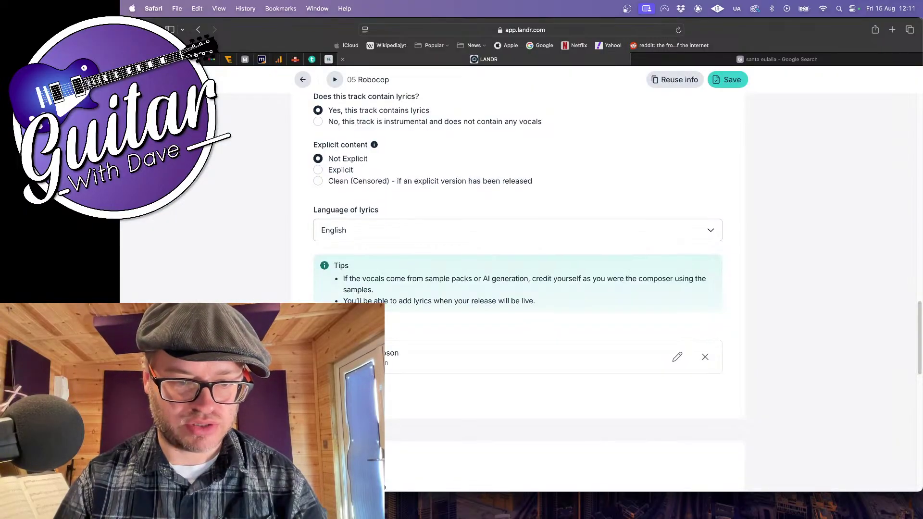
Add the composer's legal name to Robocop from the suggestions, with the composer's publisher set as the same person
scroll(283, 295, "down", 6)
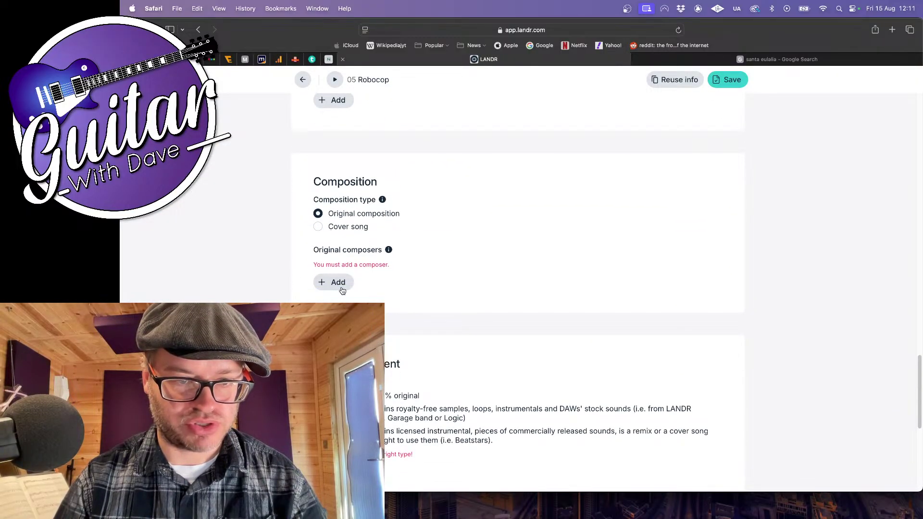
left_click(342, 284)
left_click(460, 246)
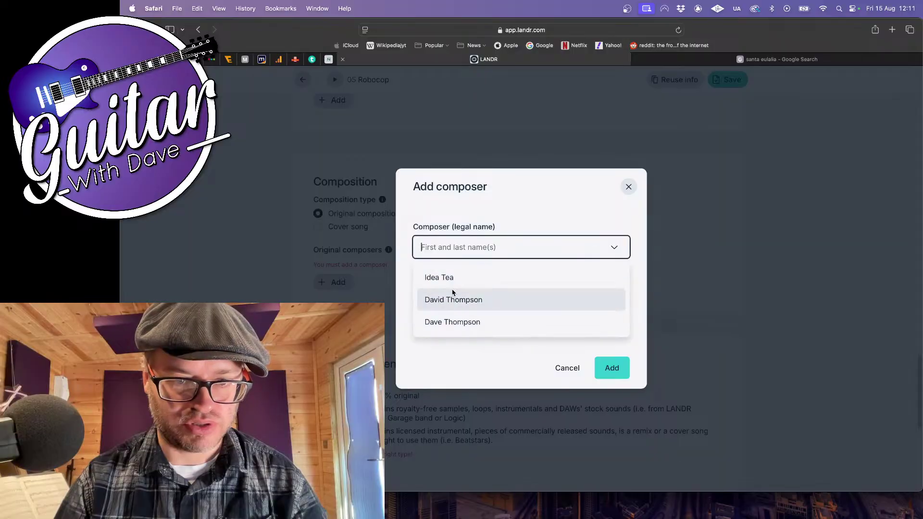
left_click(456, 300)
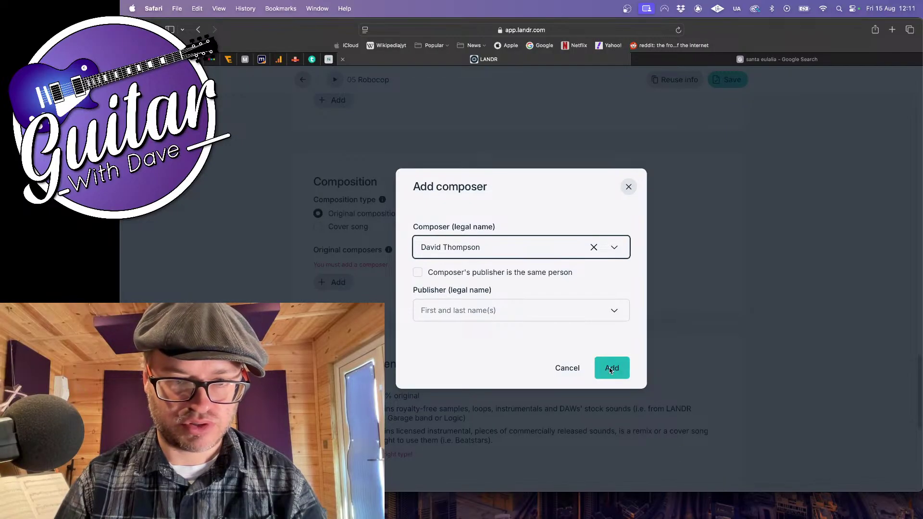
left_click(417, 273)
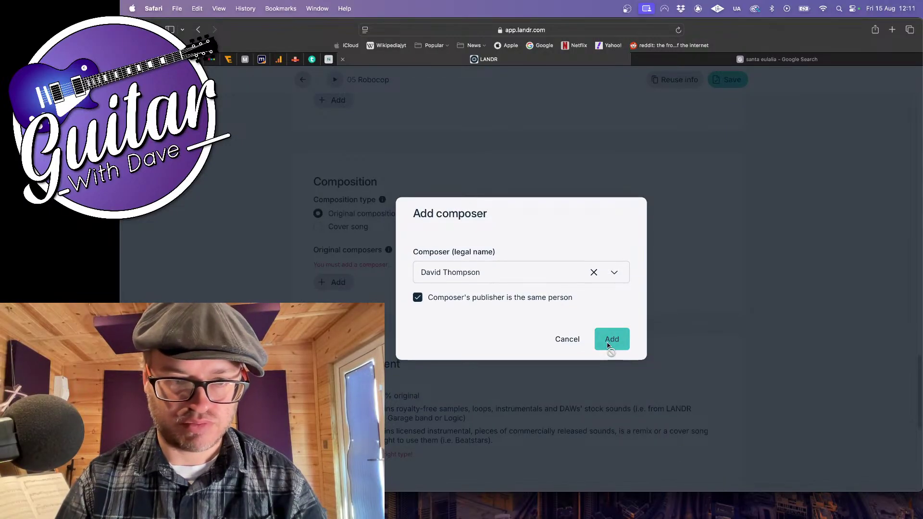
left_click(611, 340)
Declare Robocop as 100% original and set its generative AI usage to None
scroll(612, 340, "down", 5)
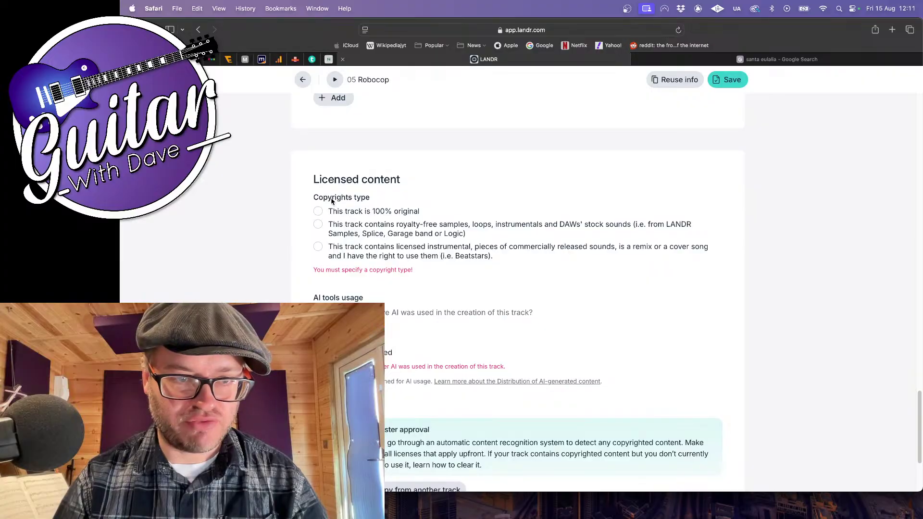
left_click(318, 211)
left_click(318, 308)
Confirm holding all necessary distribution rights for Robocop and save its track information
scroll(318, 308, "down", 3)
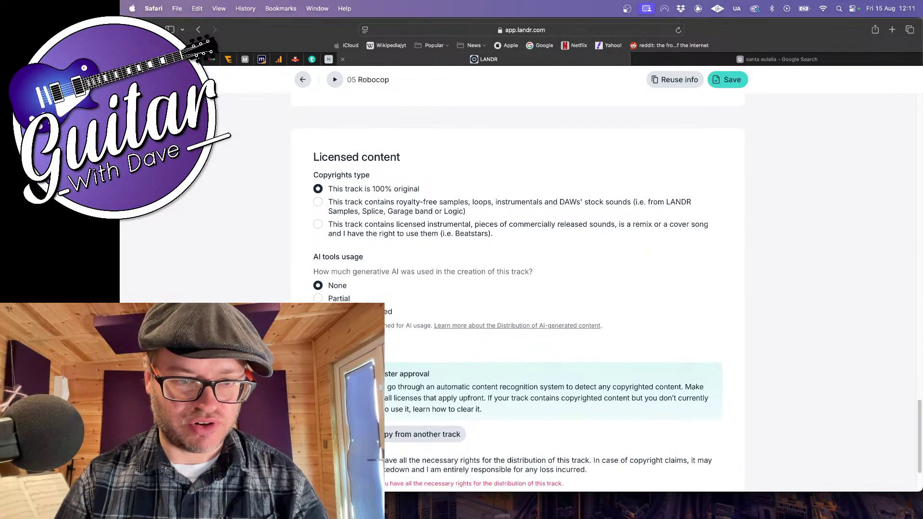
left_click(318, 371)
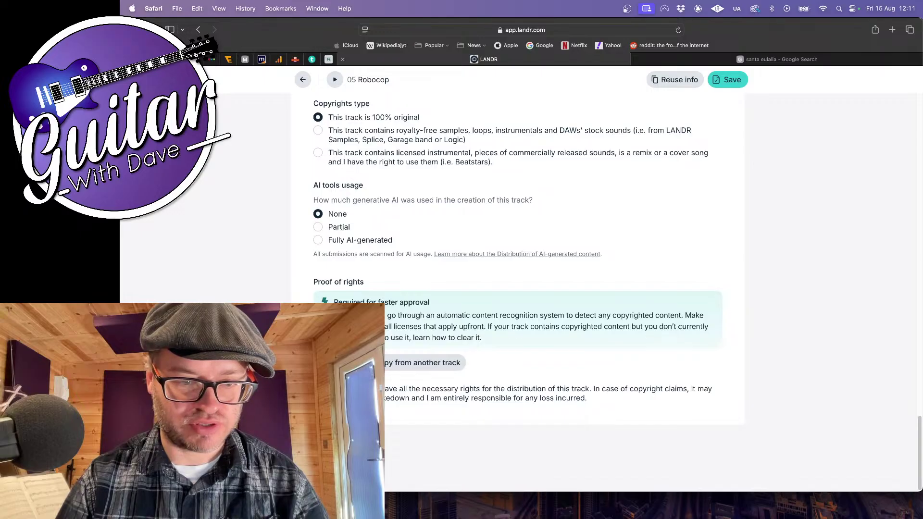
left_click(728, 80)
Open the track information for the sixth track and enter Milkshake as its title
scroll(522, 225, "down", 5)
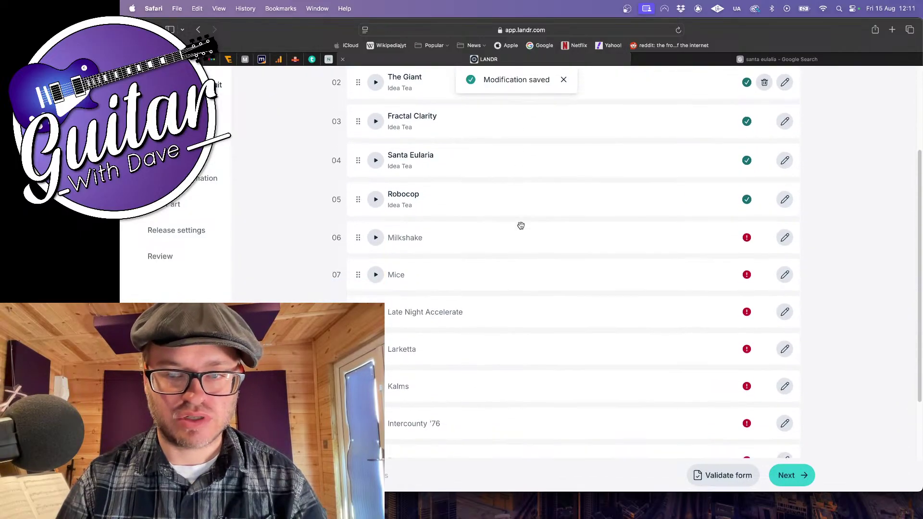
scroll(521, 226, "up", 1)
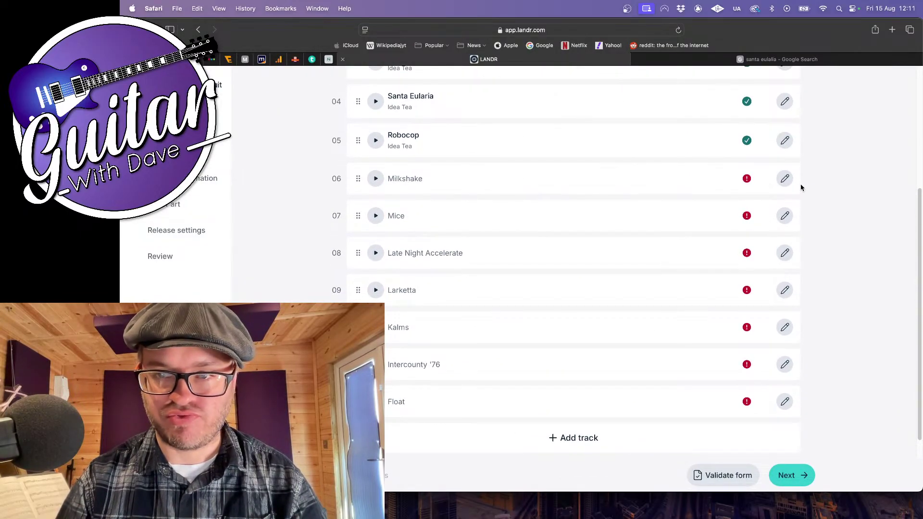
left_click(785, 179)
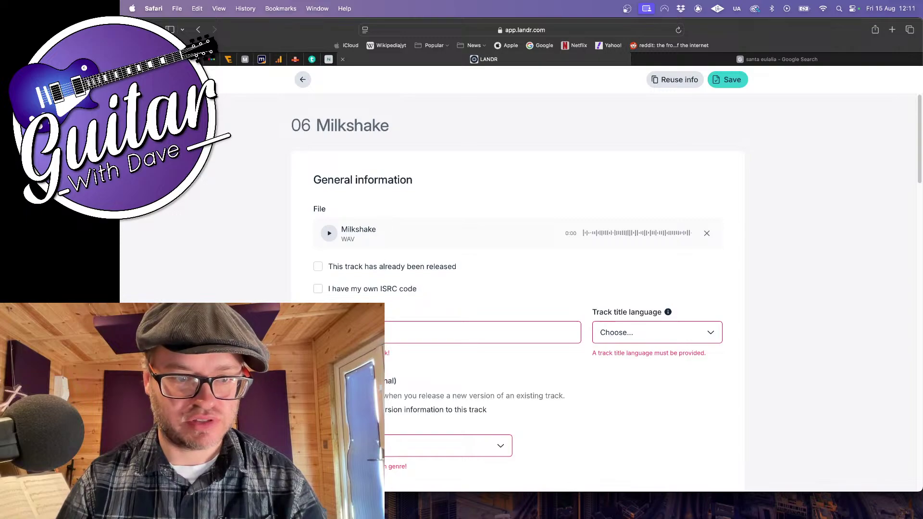
left_click(356, 333)
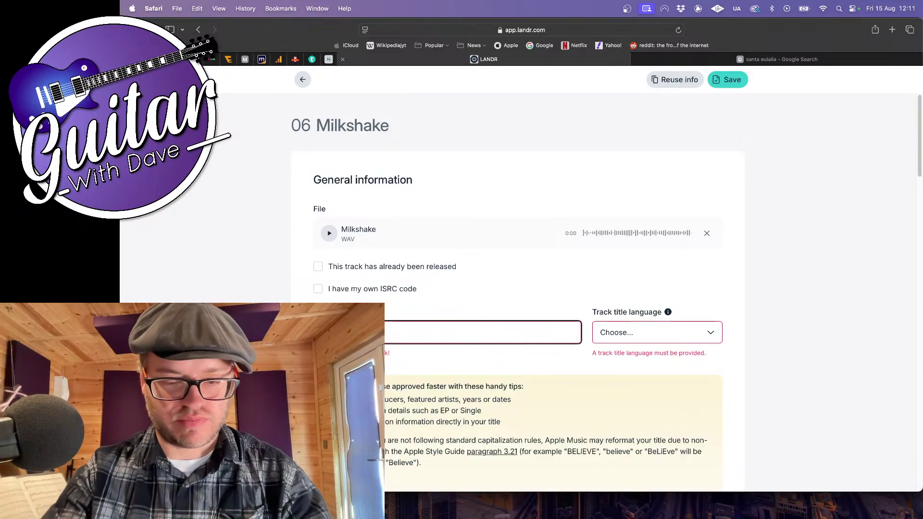
type("Milksha")
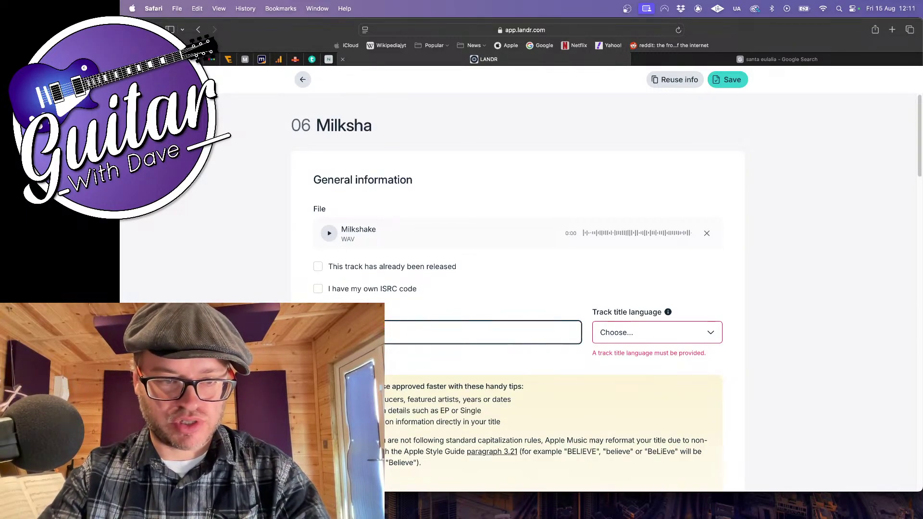
type("ke")
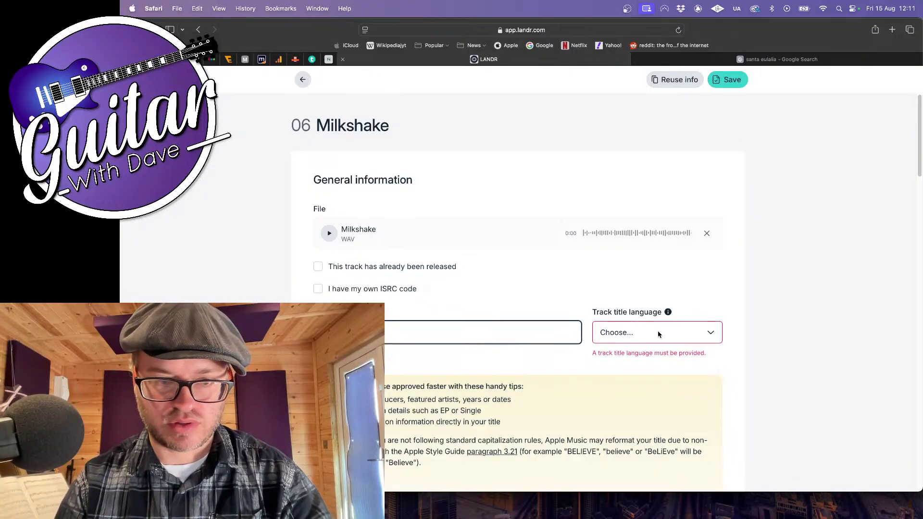
Set Milkshake's track title language to English
left_click(671, 333)
scroll(630, 417, "down", 10)
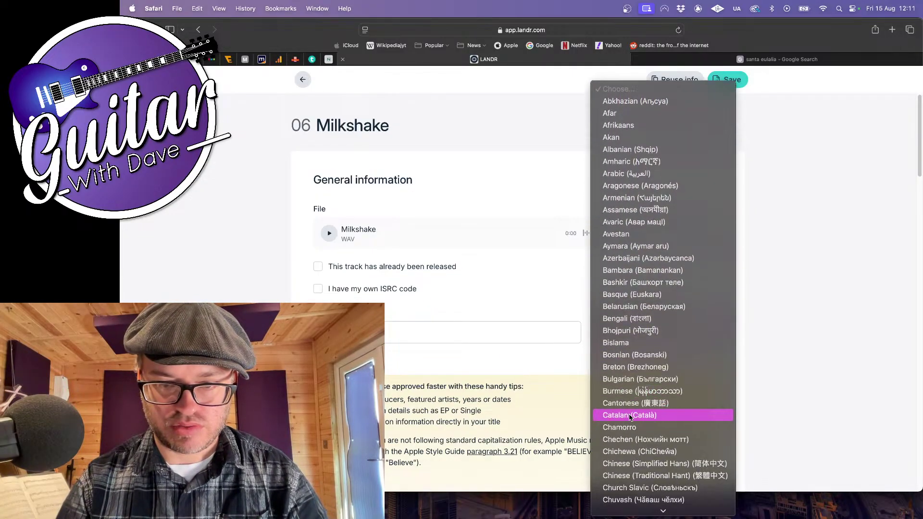
left_click(624, 380)
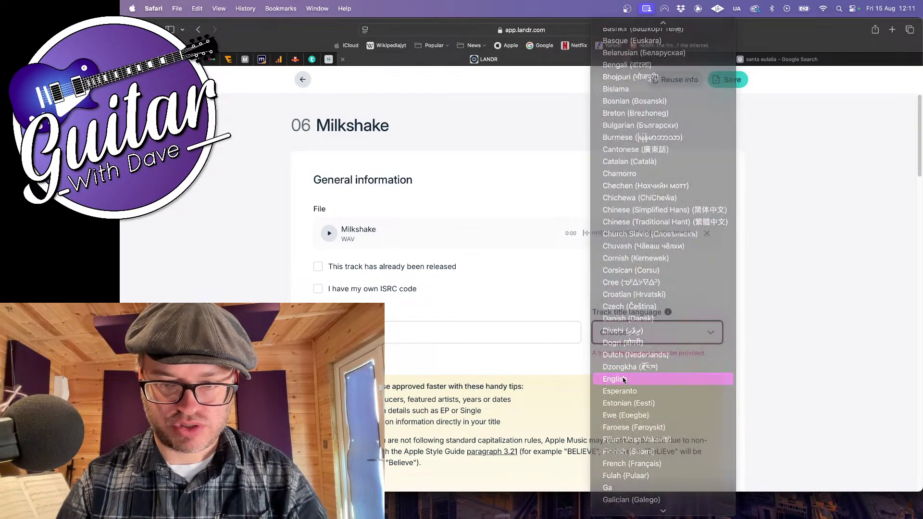
Set Milkshake's genre to Electronic with the subgenre IDM / Experimental
scroll(519, 282, "down", 5)
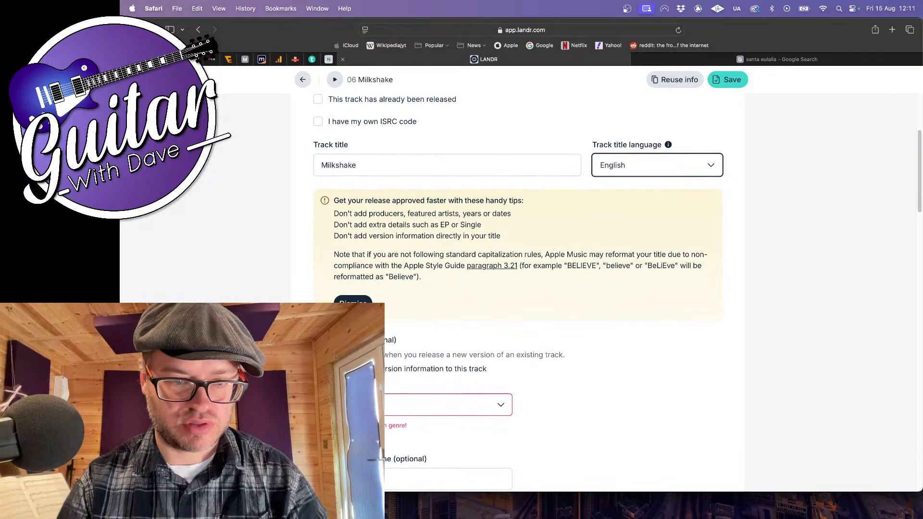
left_click(365, 405)
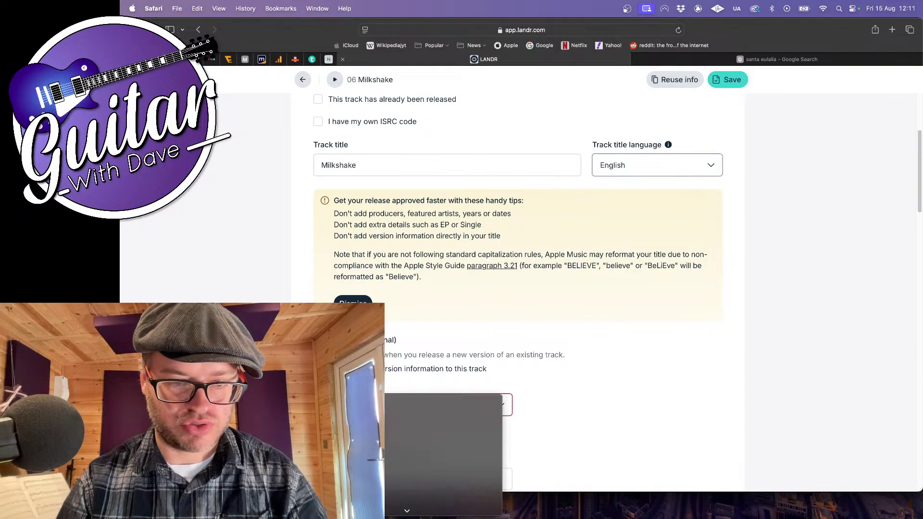
scroll(365, 451, "down", 3)
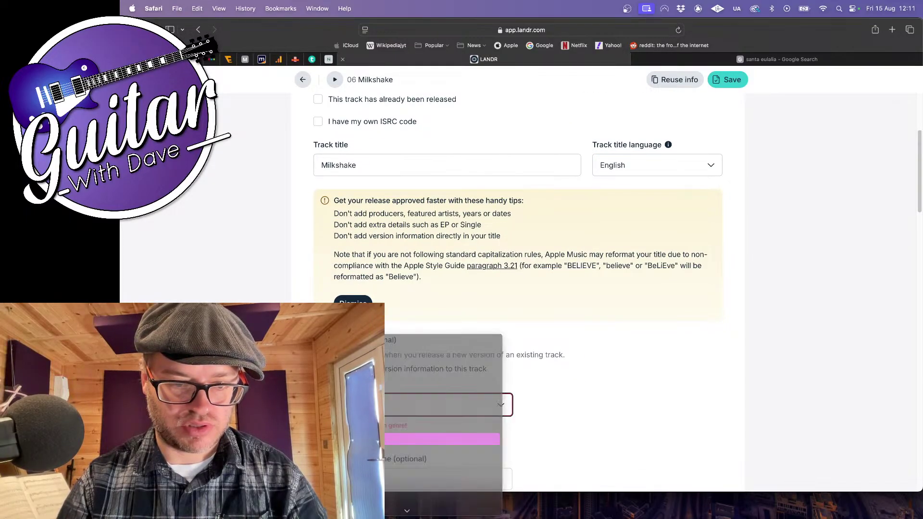
left_click(443, 451)
scroll(613, 244, "down", 3)
left_click(602, 285)
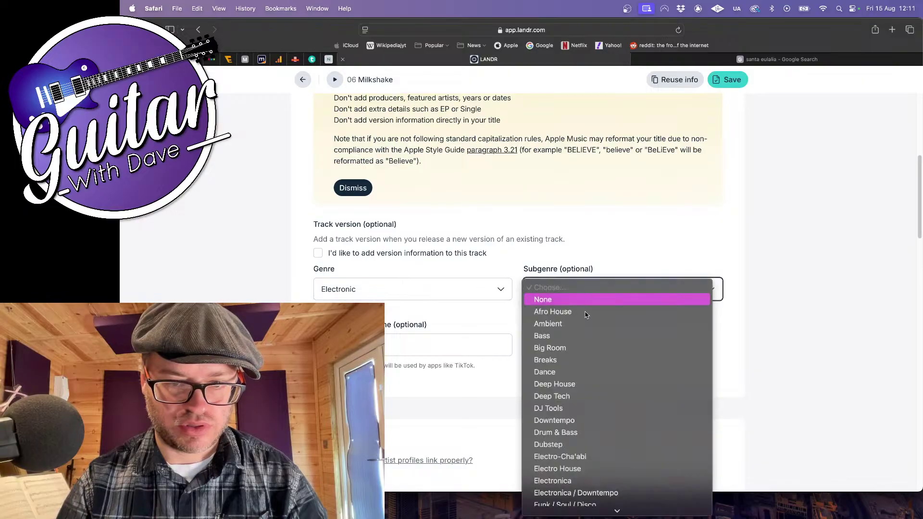
scroll(567, 375, "down", 5)
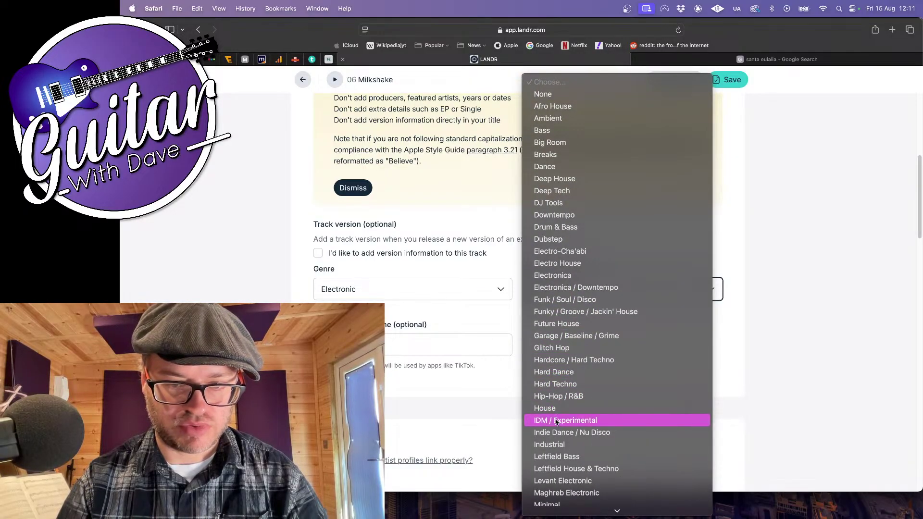
left_click(558, 421)
Add Idea Tea as the primary artist of Milkshake
scroll(372, 204, "down", 6)
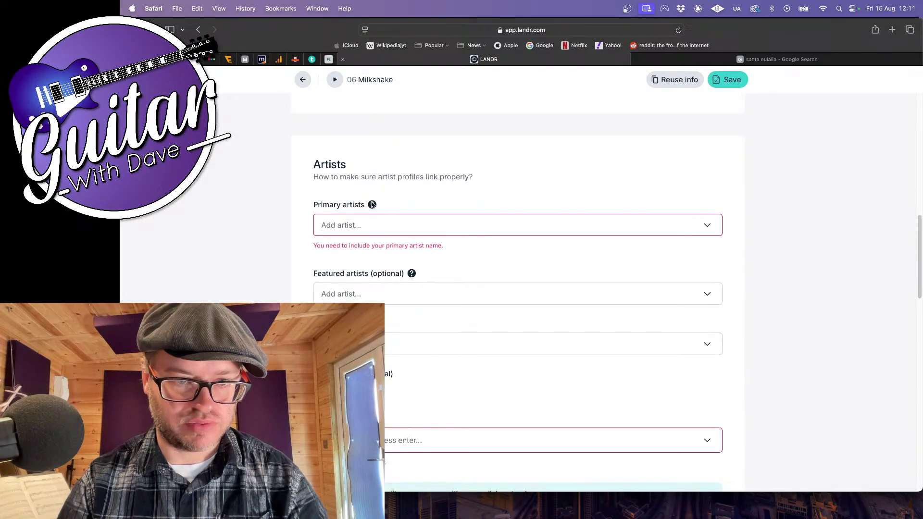
left_click(368, 230)
left_click(362, 263)
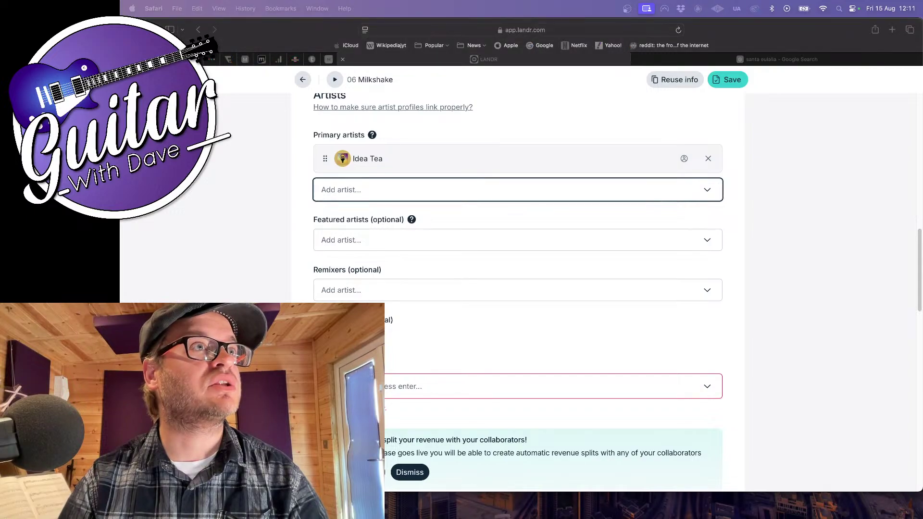
Add the producer's full name to Milkshake from the suggested names
left_click(388, 390)
scroll(459, 256, "down", 5)
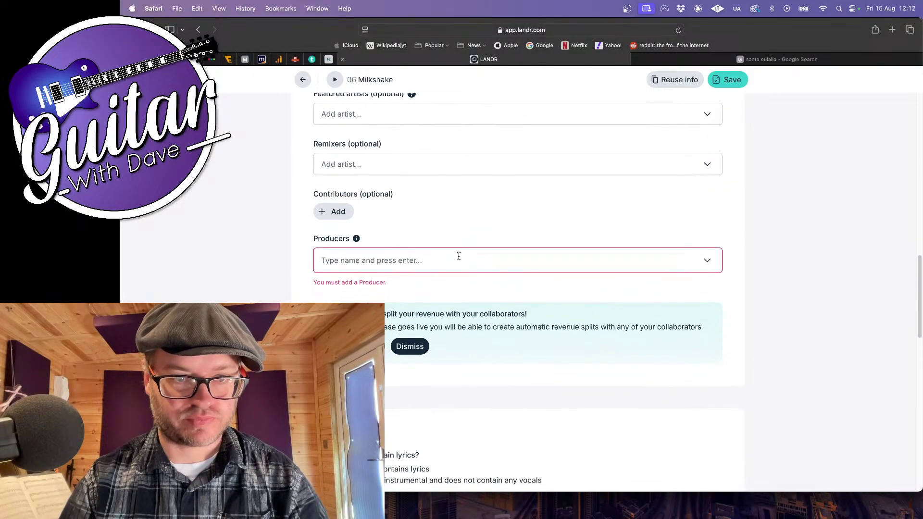
left_click(465, 256)
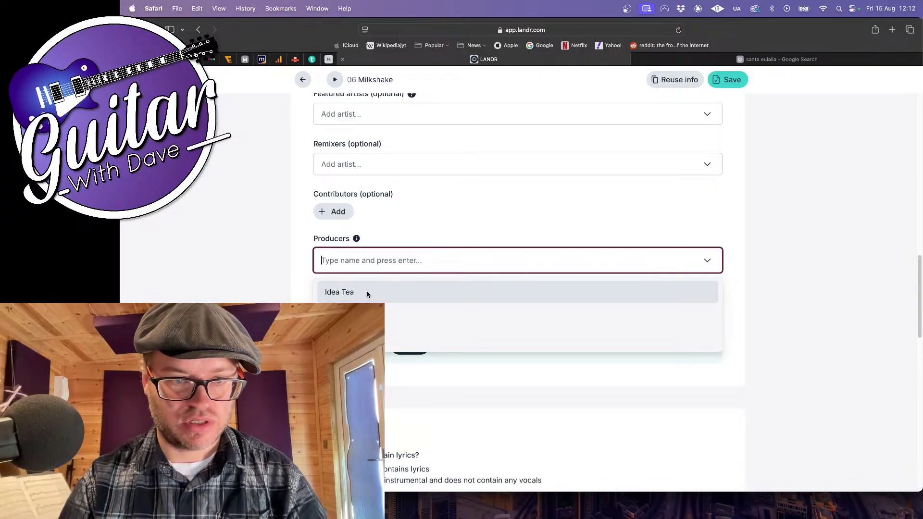
left_click(347, 315)
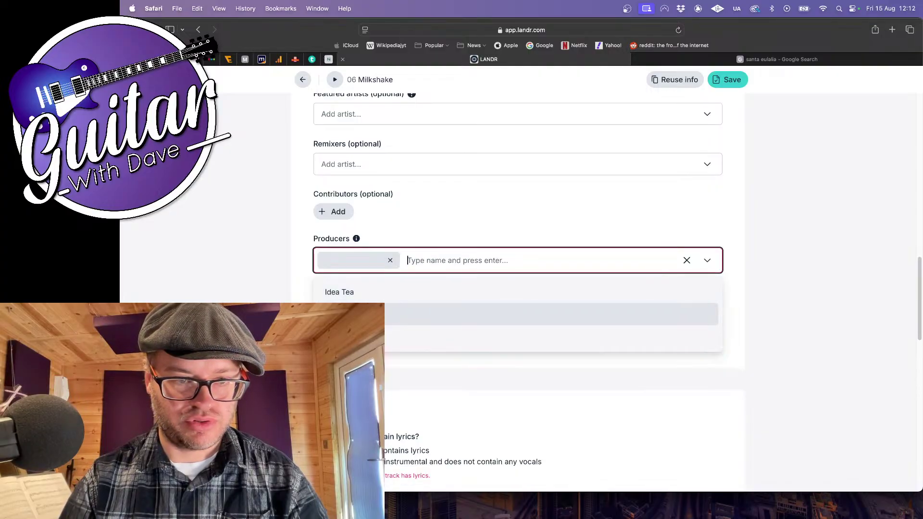
left_click(347, 373)
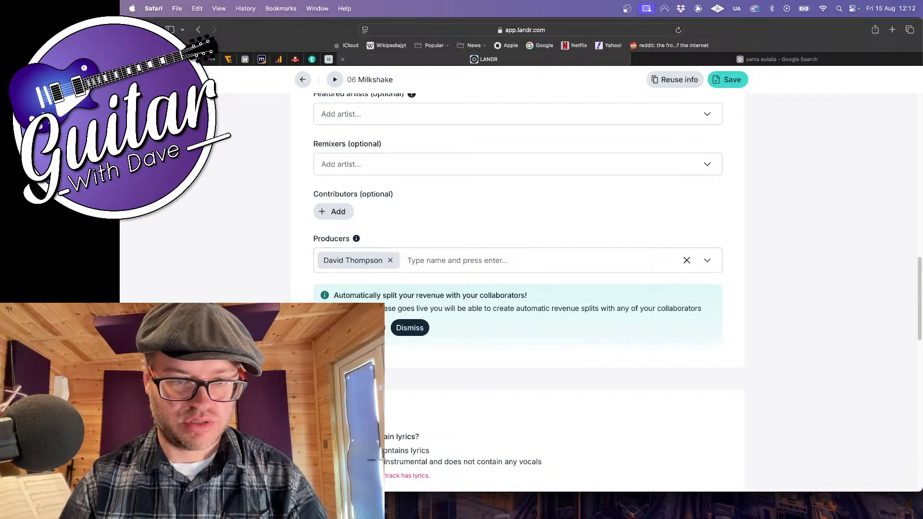
Mark Milkshake as instrumental without vocals and add its composer's legal name, with the composer's publisher set as the same person
scroll(518, 289, "down", 4)
left_click(318, 295)
scroll(317, 298, "down", 3)
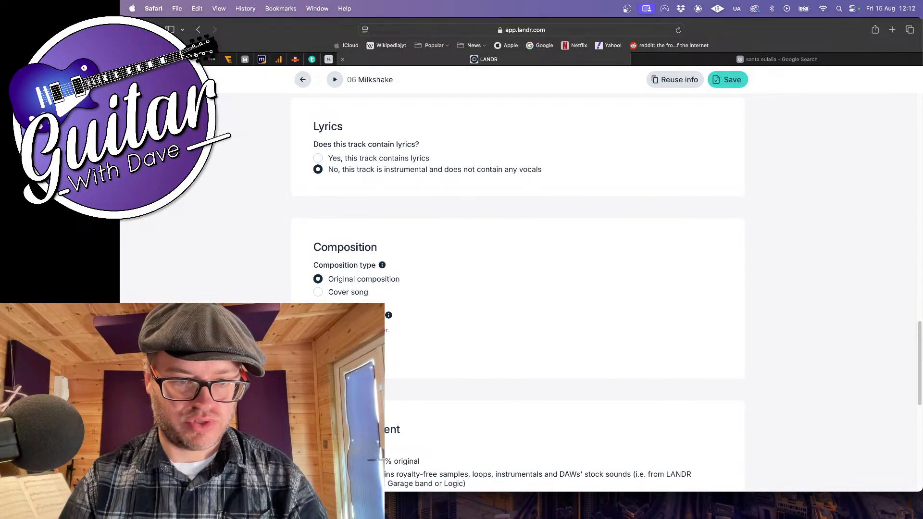
left_click(342, 350)
left_click(496, 249)
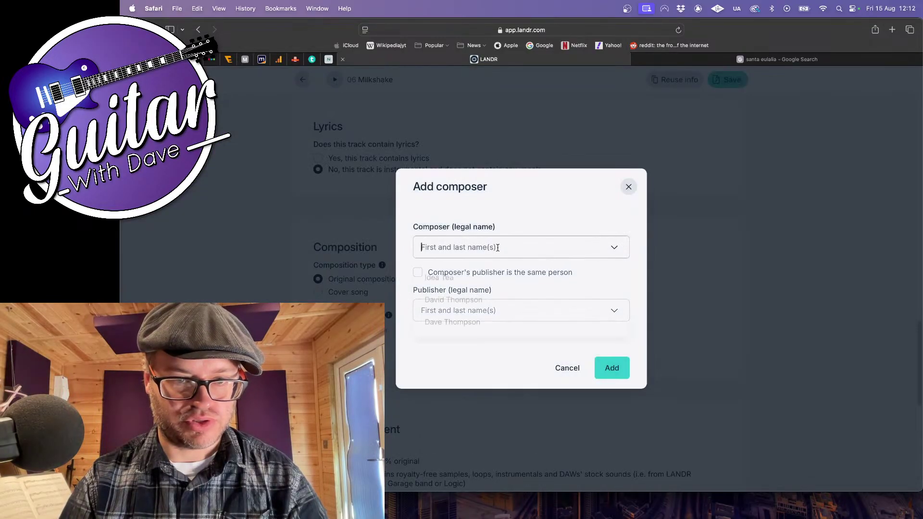
left_click(468, 301)
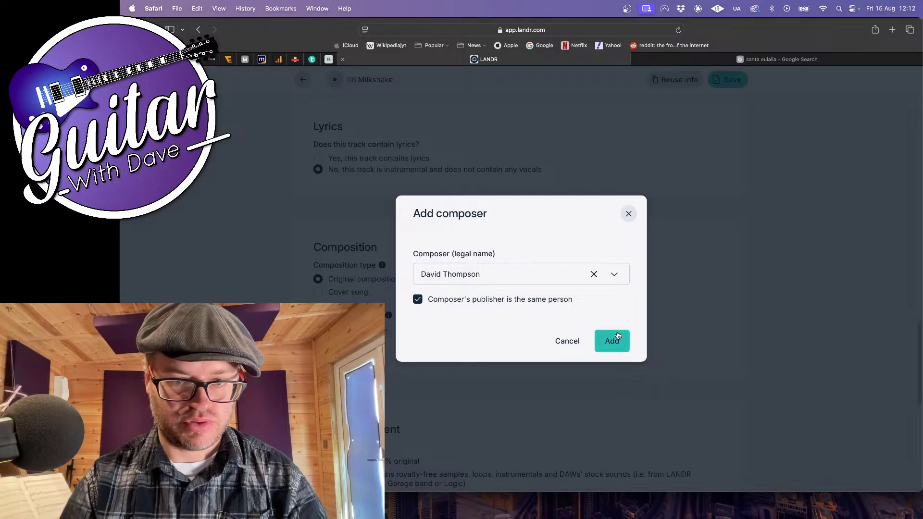
left_click(618, 336)
Declare Milkshake as 100% original and set its generative AI usage to None
scroll(391, 380, "down", 5)
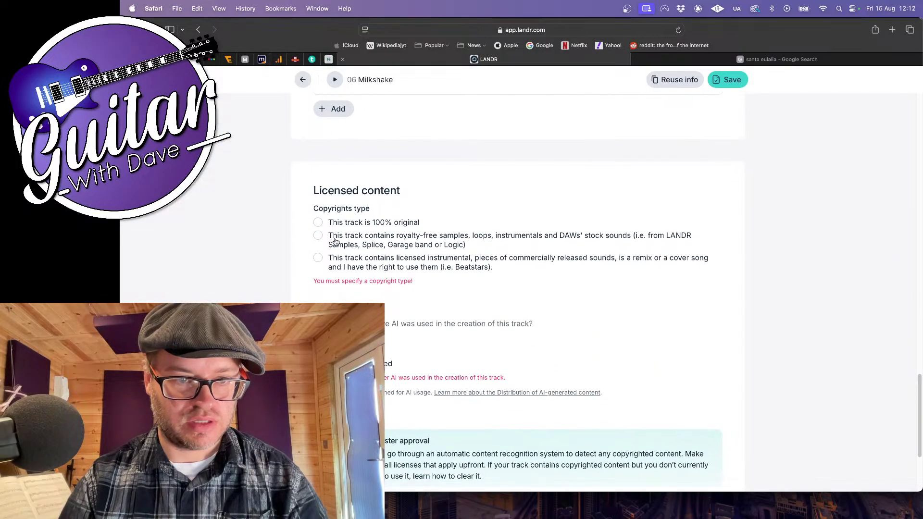
left_click(319, 223)
left_click(318, 319)
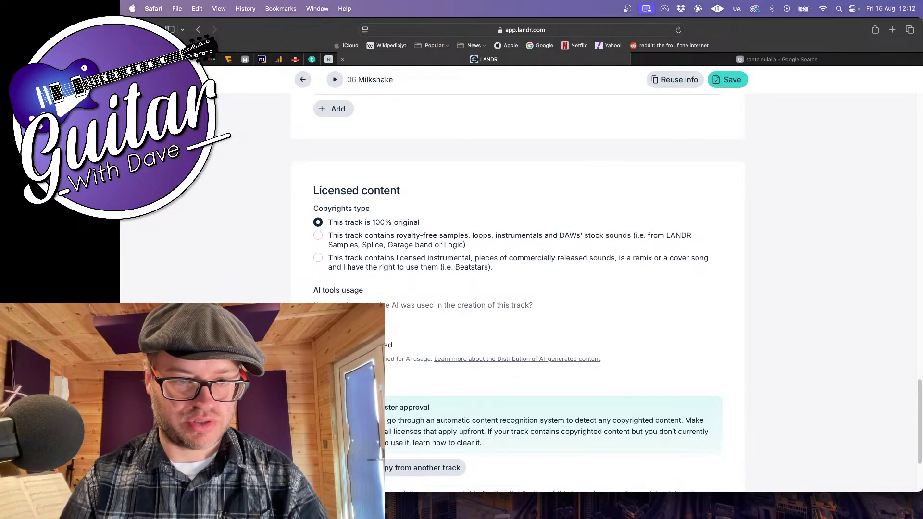
Confirm holding all necessary distribution rights for Milkshake and save its track information
scroll(319, 319, "down", 3)
left_click(319, 371)
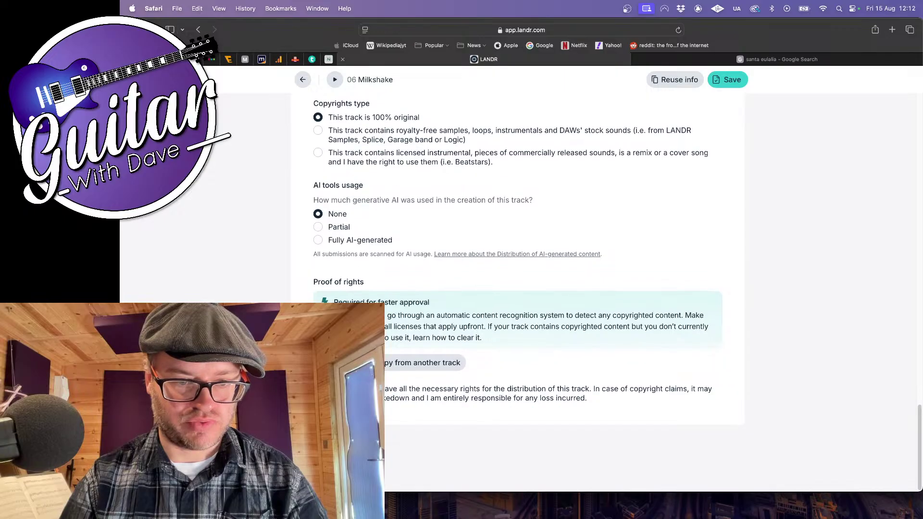
left_click(727, 79)
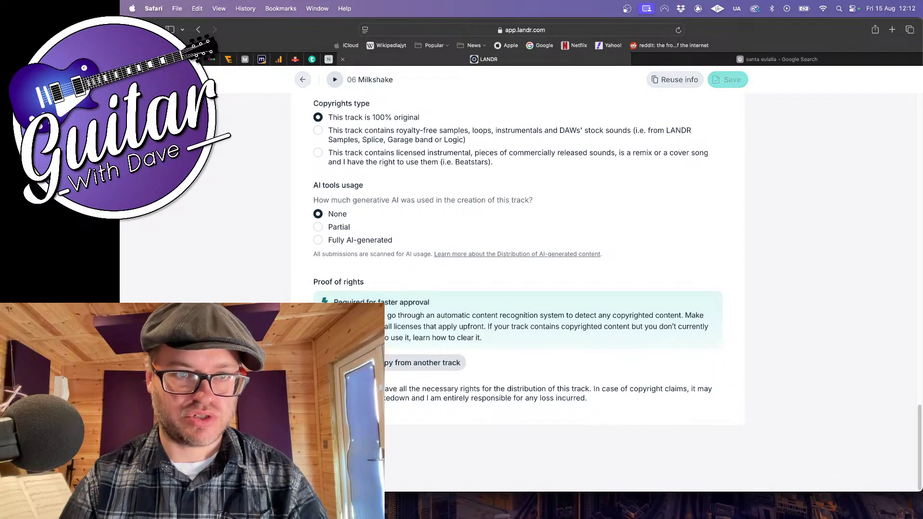
Open the track information for the seventh track and enter Mice as its title
scroll(702, 130, "down", 5)
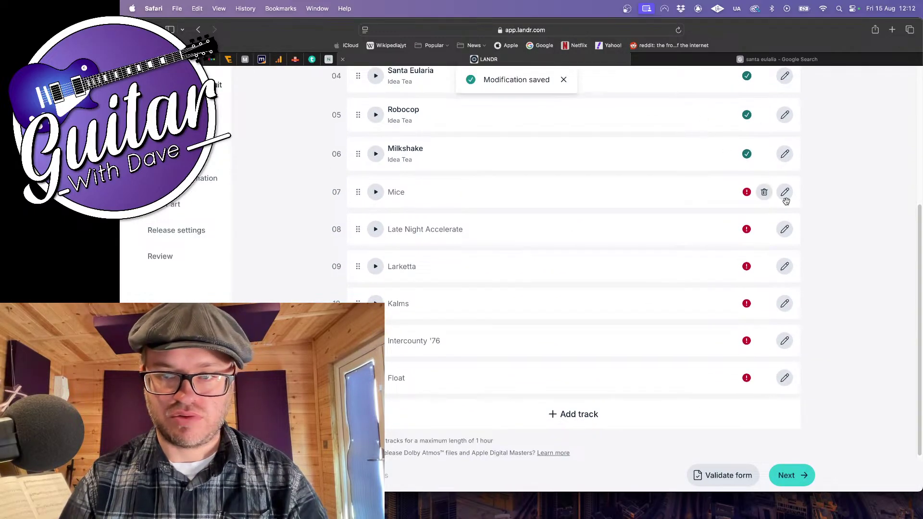
left_click(785, 192)
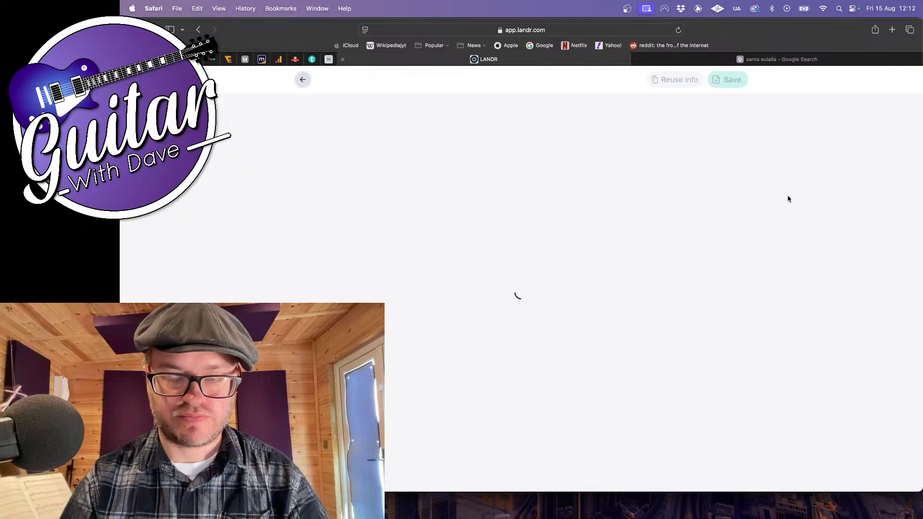
scroll(364, 254, "down", 2)
left_click(358, 289)
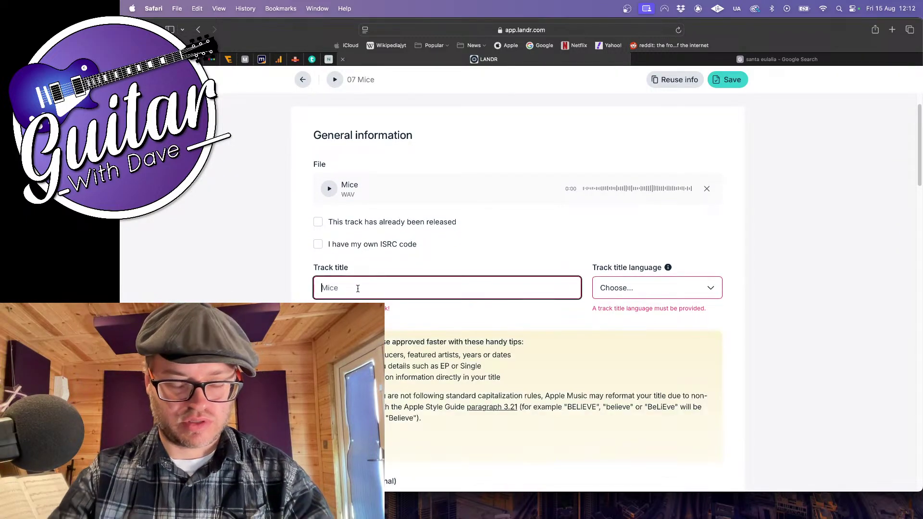
type("Mice")
Set the track title language of Mice to English
left_click(651, 288)
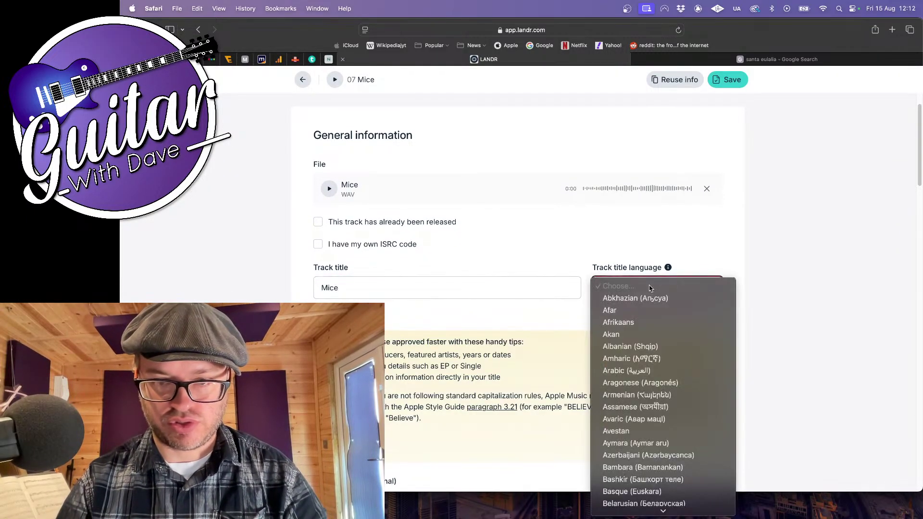
scroll(624, 407, "down", 8)
scroll(624, 410, "down", 3)
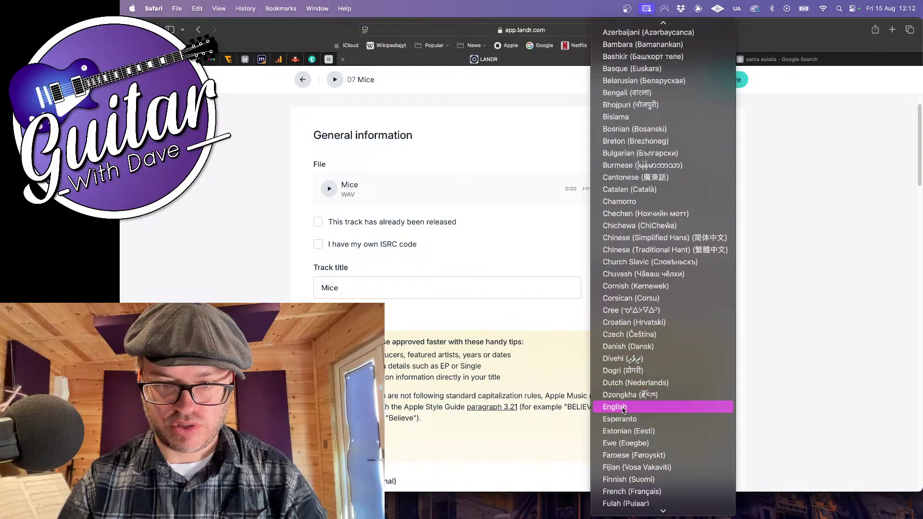
left_click(622, 408)
Set the genre of Mice to Electronic with the subgenre IDM / Experimental
scroll(518, 288, "down", 4)
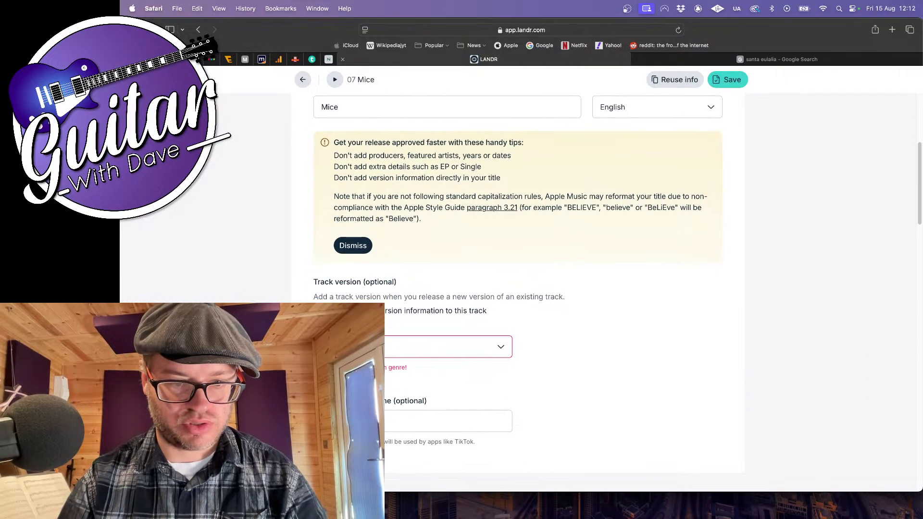
left_click(413, 347)
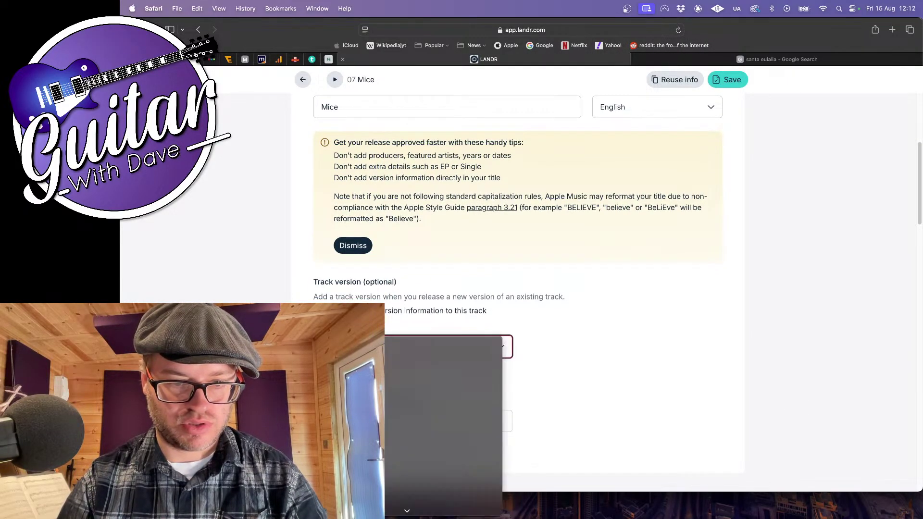
scroll(413, 429, "down", 3)
left_click(356, 381)
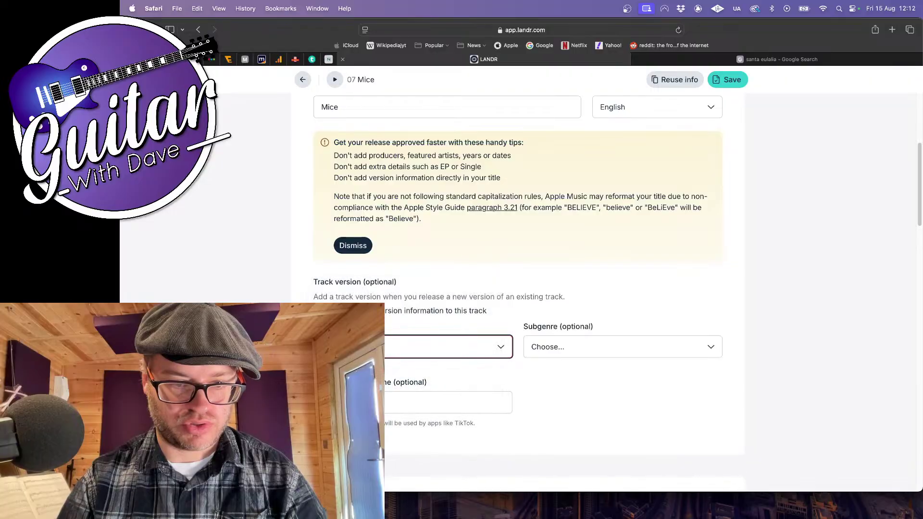
scroll(543, 246, "down", 3)
left_click(655, 217)
scroll(594, 385, "down", 5)
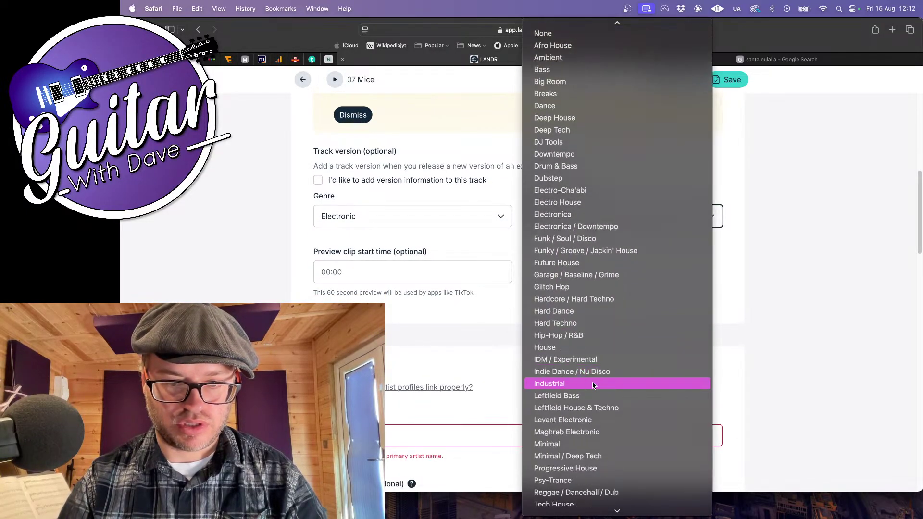
left_click(593, 359)
Add Idea Tea as the primary artist of Mice
scroll(398, 375, "down", 2)
scroll(398, 375, "down", 2)
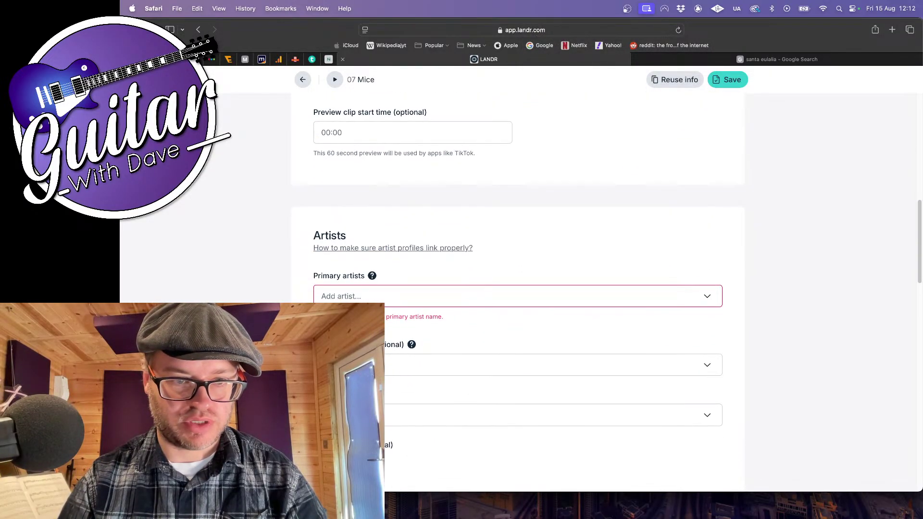
left_click(347, 297)
key("Return")
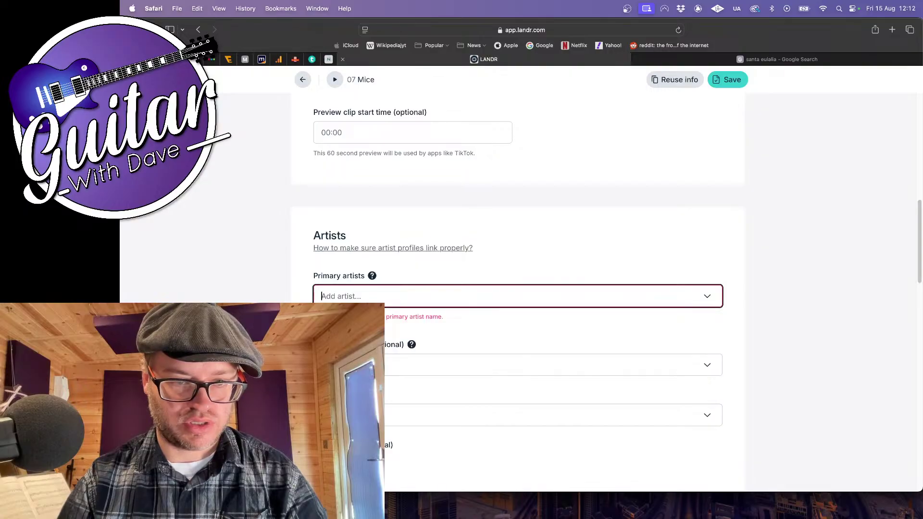
Add the producer's full name to Mice from the suggested names
scroll(358, 299, "down", 2)
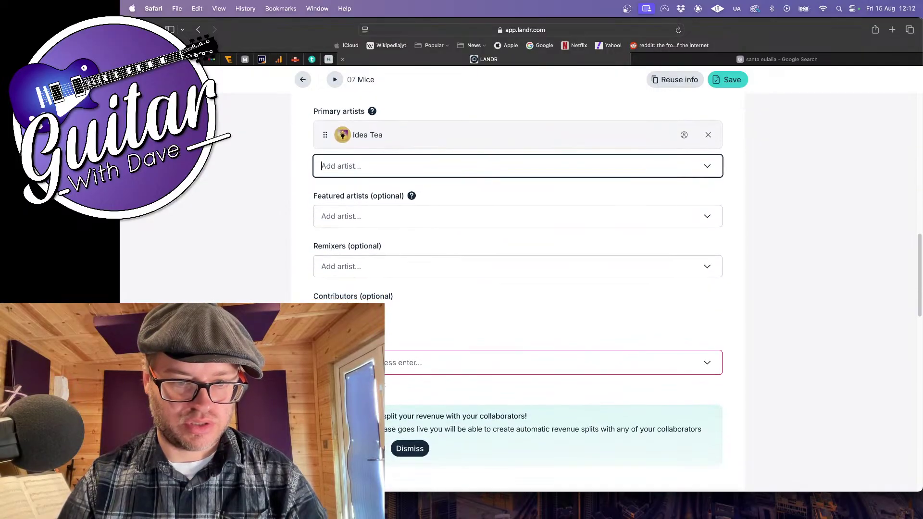
left_click(357, 363)
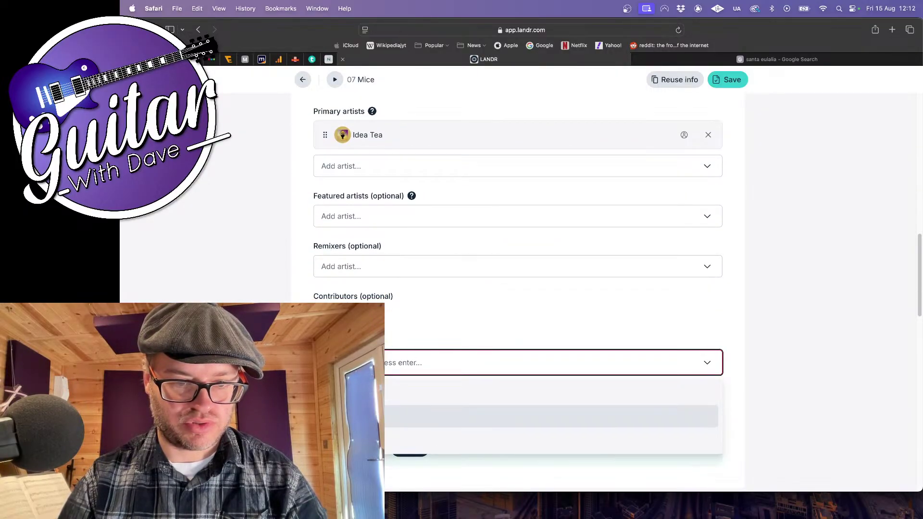
key("Return")
Mark Mice as an instrumental track that does not contain any vocals
scroll(518, 289, "down", 4)
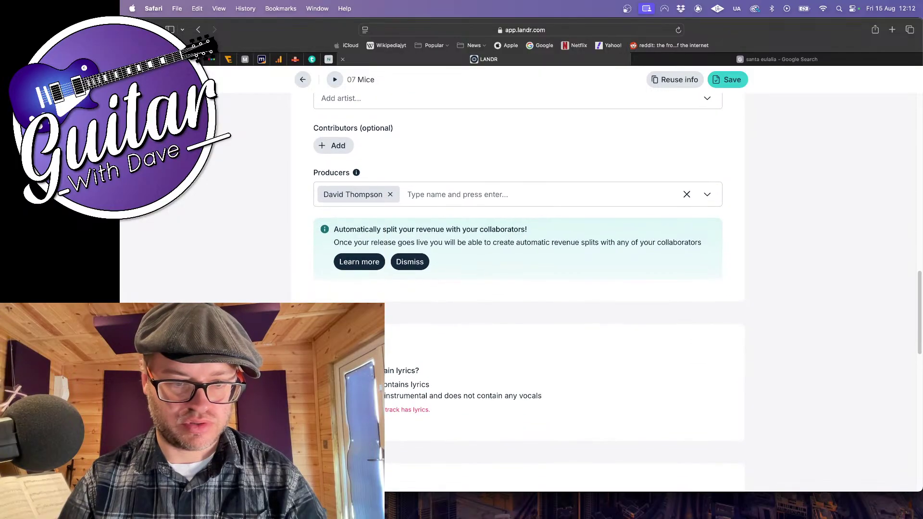
scroll(517, 289, "down", 2)
left_click(319, 301)
Add the composer's legal name to Mice from the suggestions, with the composer's publisher set as the same person
scroll(321, 302, "down", 3)
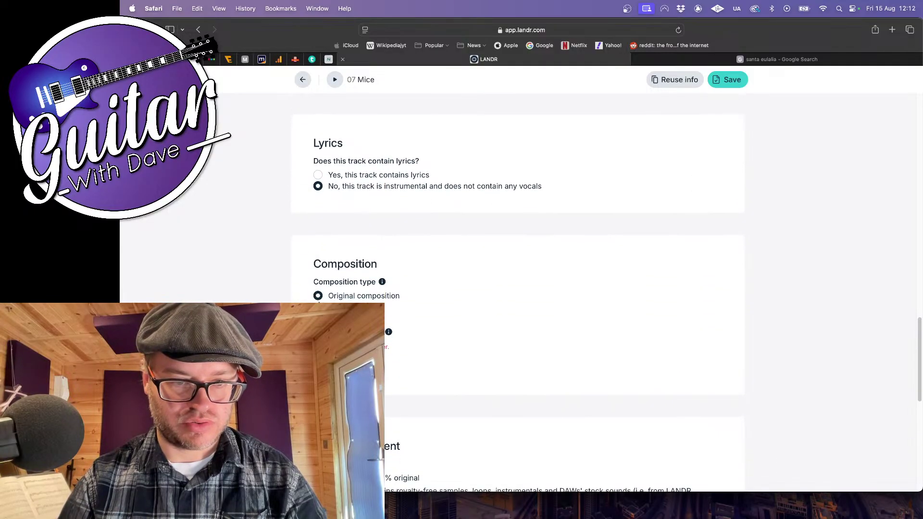
left_click(346, 365)
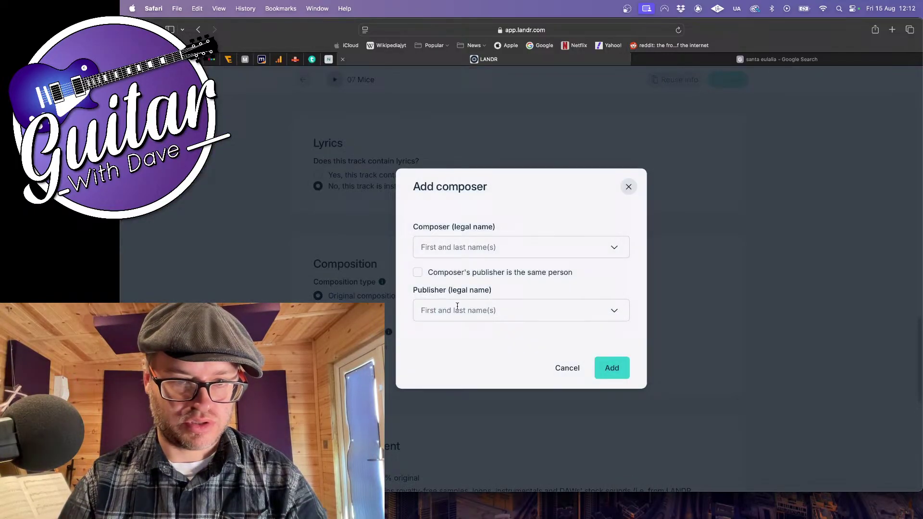
left_click(459, 248)
left_click(450, 299)
left_click(417, 272)
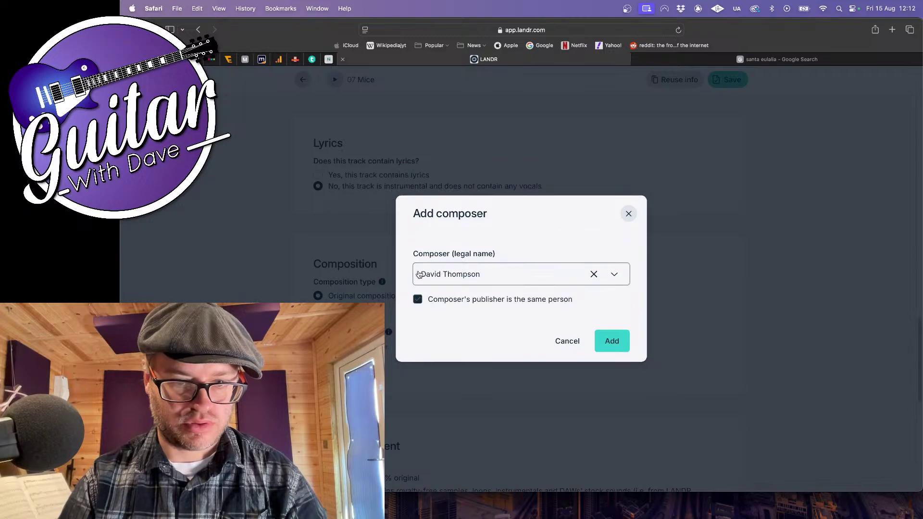
left_click(611, 340)
Declare Mice as 100% original and set its generative AI usage to None
scroll(413, 381, "down", 4)
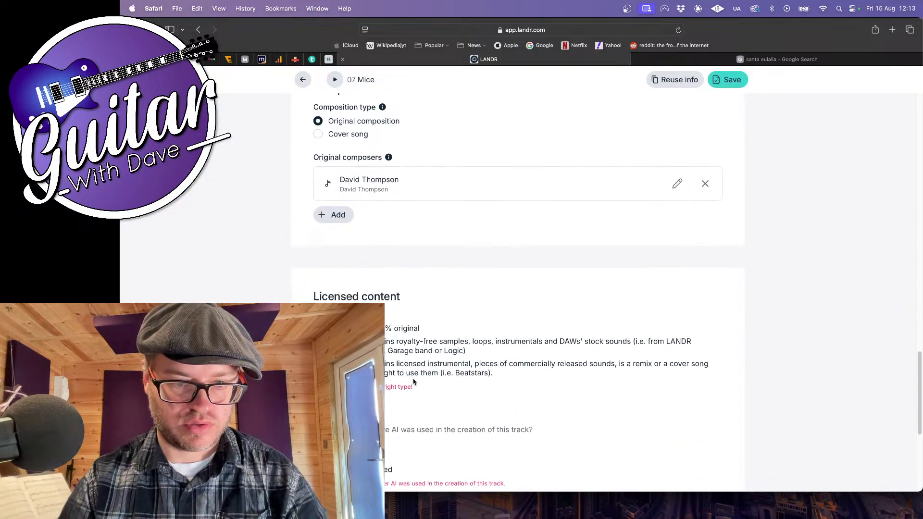
scroll(414, 381, "down", 3)
left_click(319, 174)
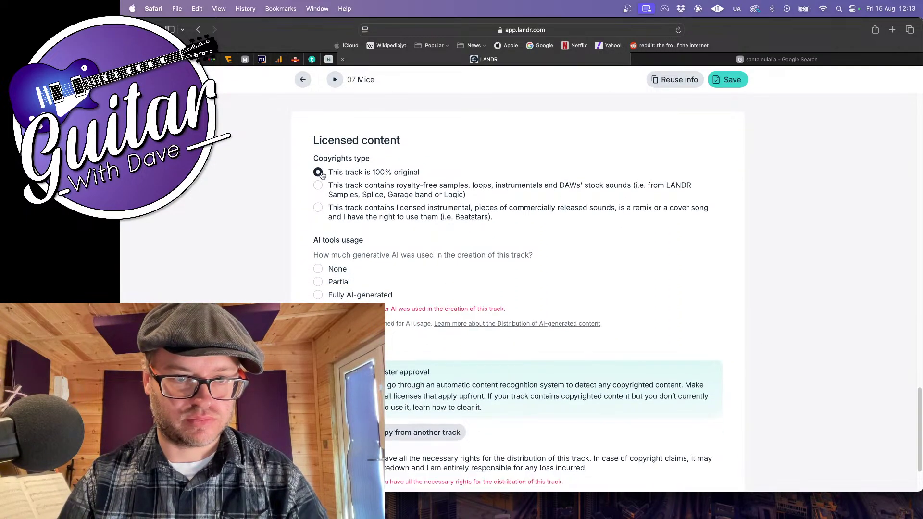
left_click(319, 269)
scroll(337, 289, "down", 1)
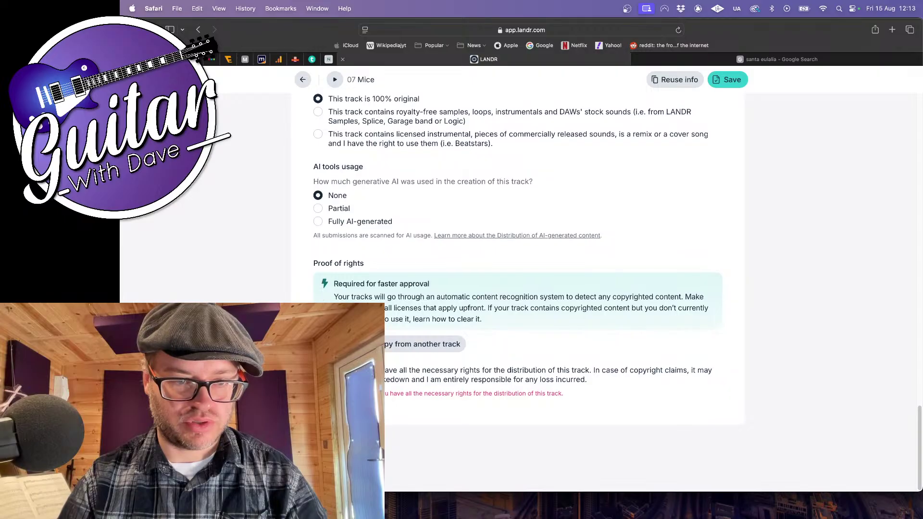
Save the information for track 07, Mice, and open track 08, Late Night Accelerate, for editing
left_click(727, 80)
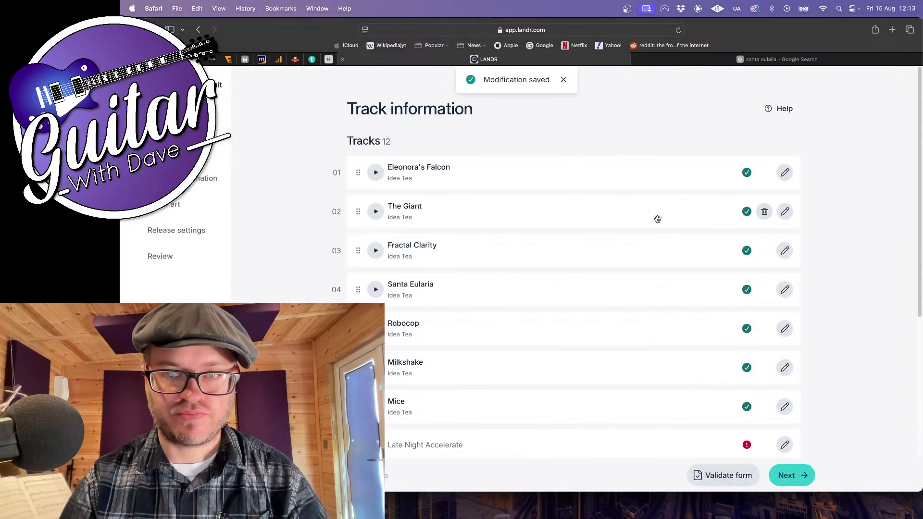
scroll(657, 217, "down", 4)
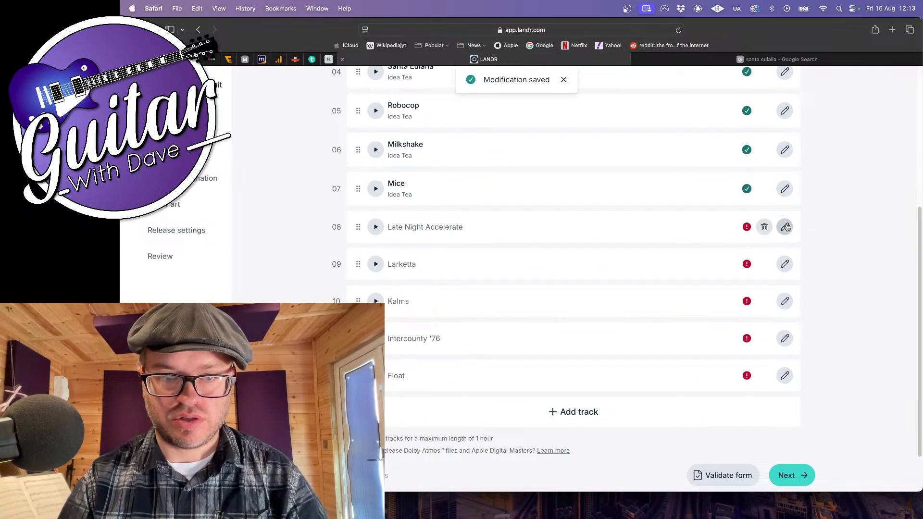
left_click(784, 227)
Enter "Late Night Accelerate" as the track title and set the title language to English
scroll(403, 297, "down", 1)
left_click(403, 298)
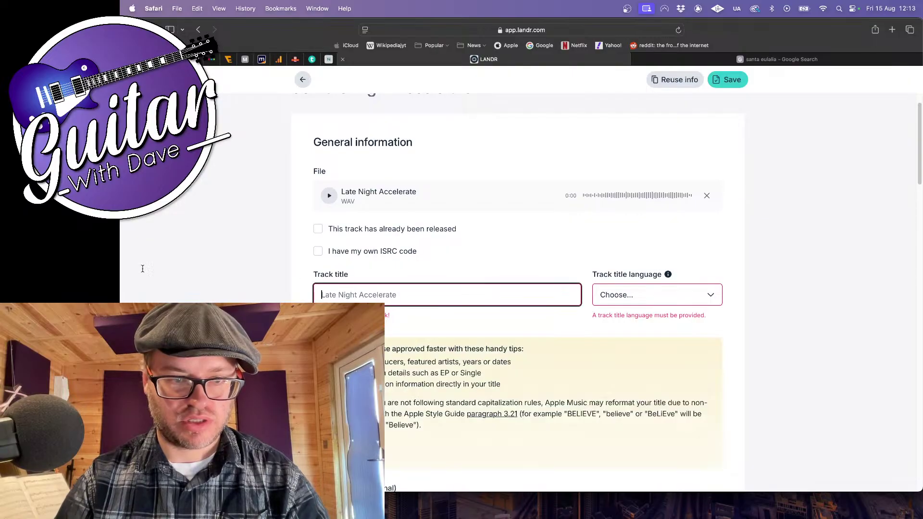
type("Late Night Accelerate")
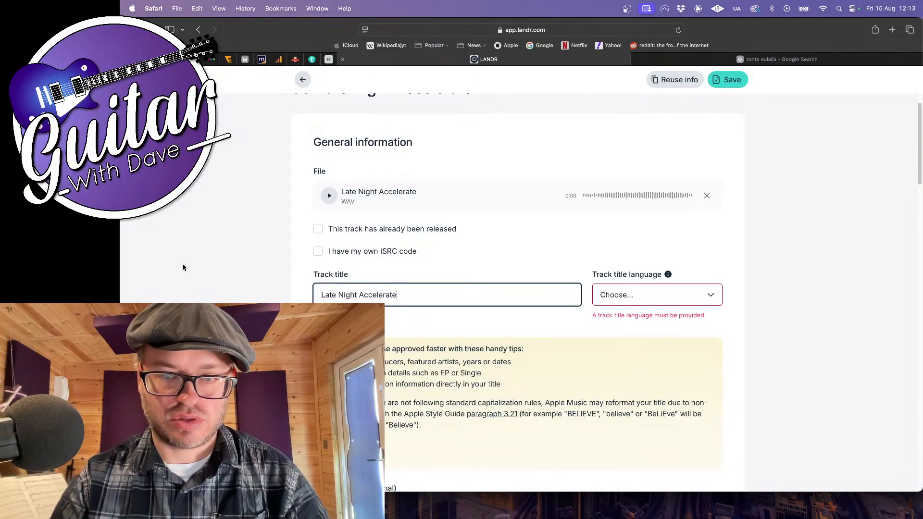
left_click(638, 292)
scroll(625, 392, "down", 5)
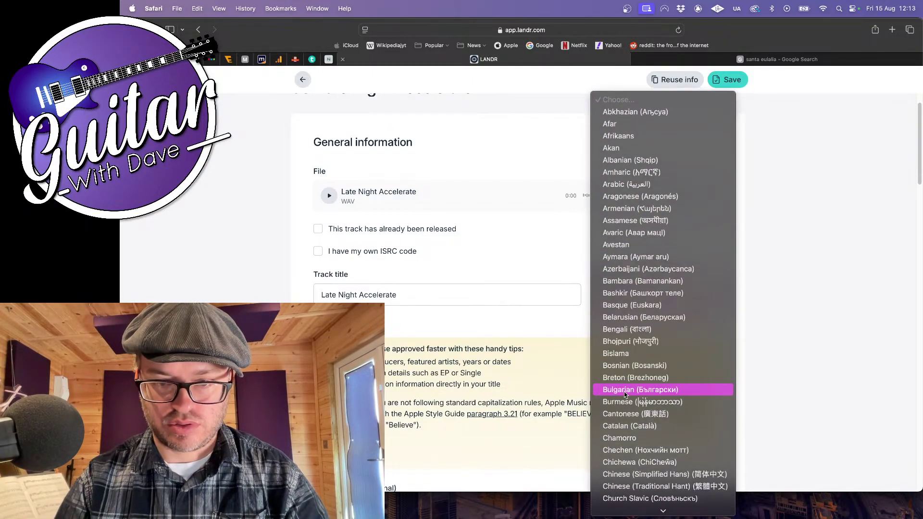
scroll(625, 394, "down", 3)
left_click(624, 313)
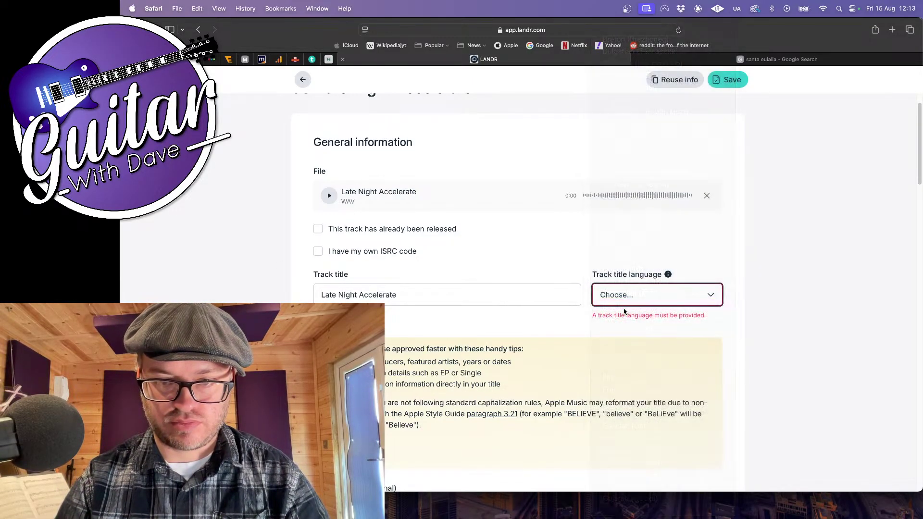
Set the genre of Late Night Accelerate to Electronic and the subgenre to IDM / Experimental
scroll(518, 318, "down", 5)
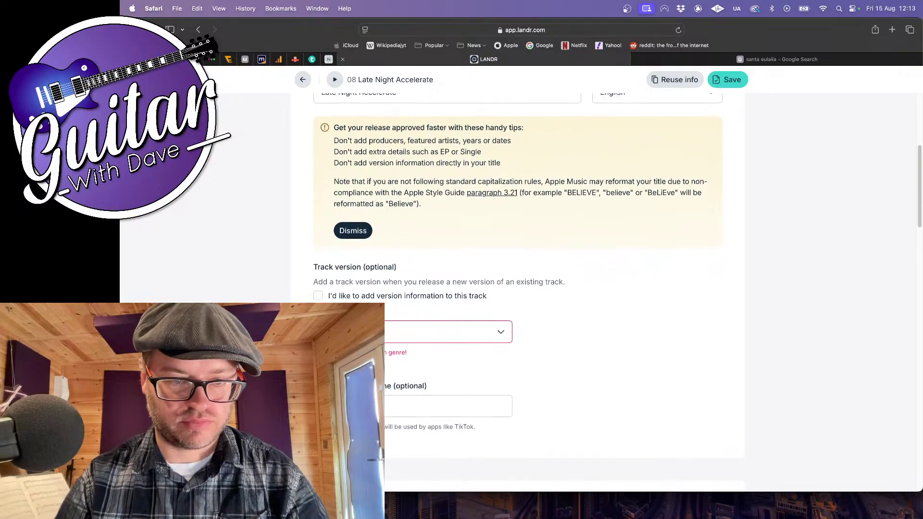
left_click(433, 324)
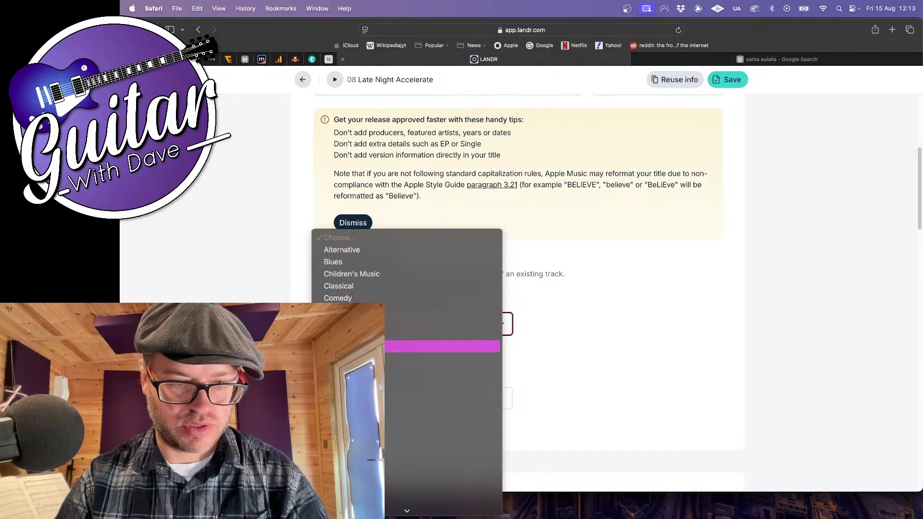
left_click(541, 332)
left_click(579, 324)
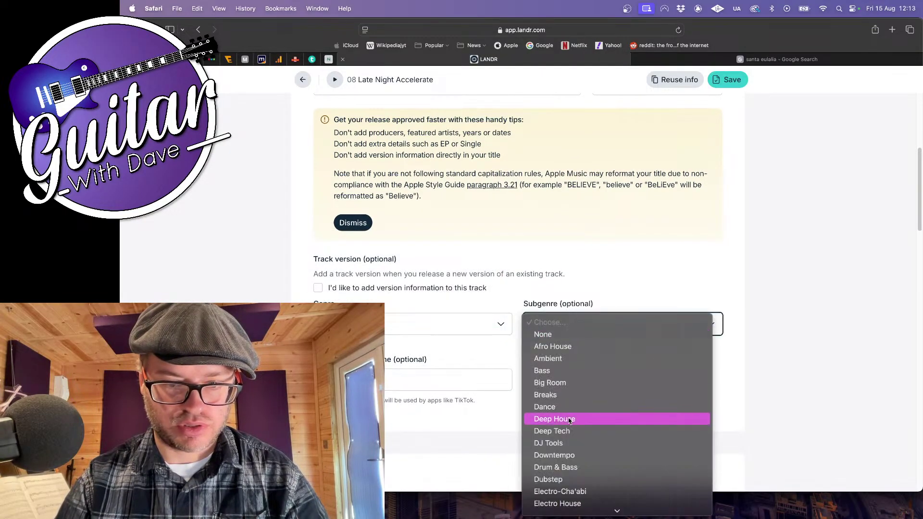
scroll(569, 421, "down", 3)
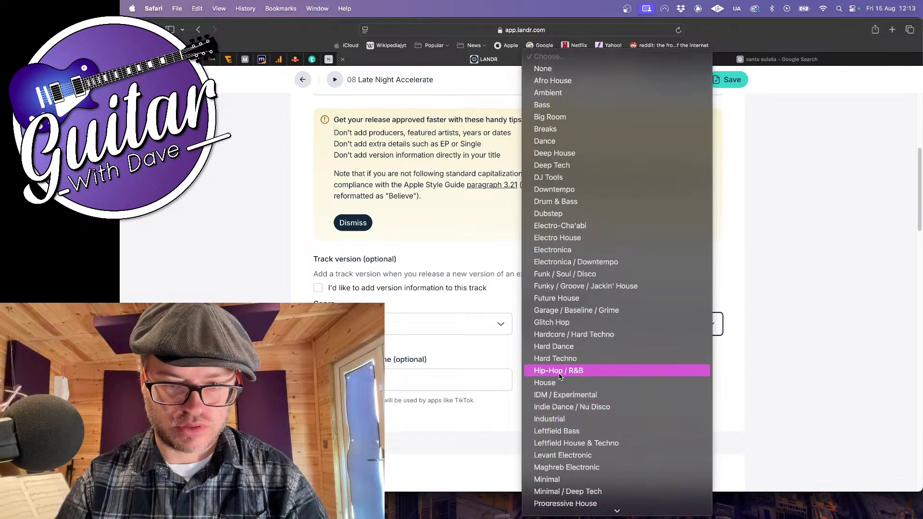
left_click(558, 403)
Add Idea Tea as the primary artist and choose the producer's name from the saved suggestions
scroll(558, 403, "down", 6)
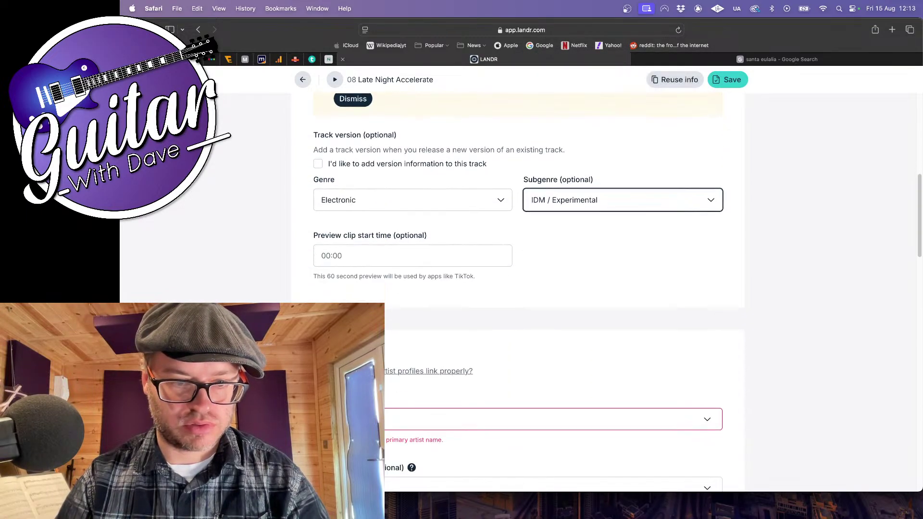
left_click(396, 240)
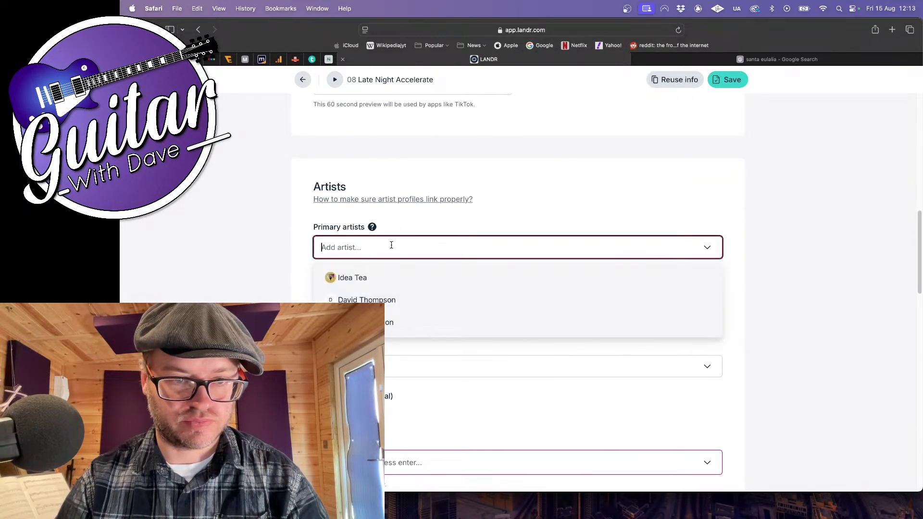
left_click(368, 276)
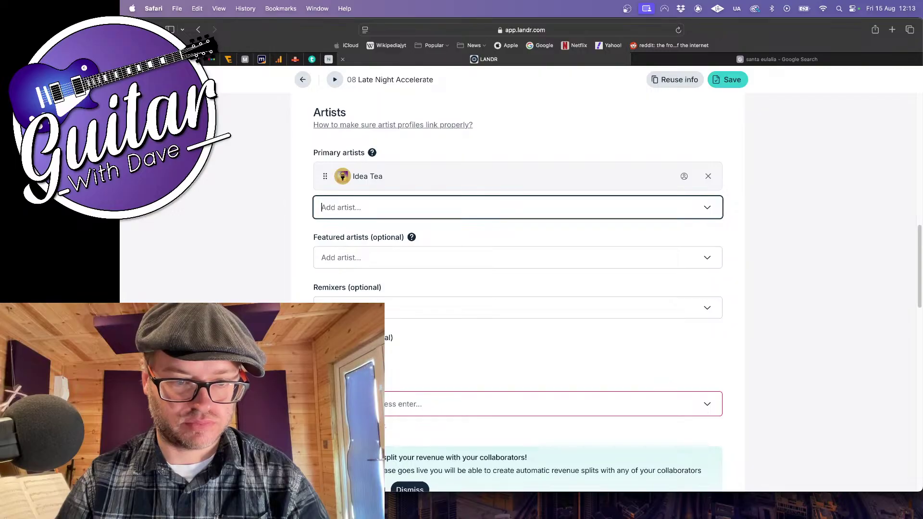
left_click(365, 404)
left_click(365, 350)
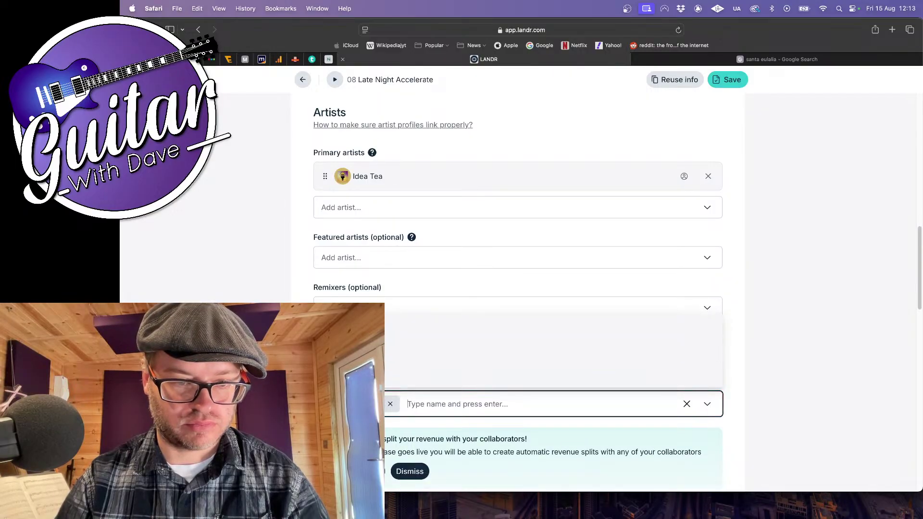
scroll(518, 292, "down", 4)
left_click(500, 184)
Mark the track as instrumental without vocals and add its original composer, with the composer's publisher as the same person
scroll(518, 293, "down", 3)
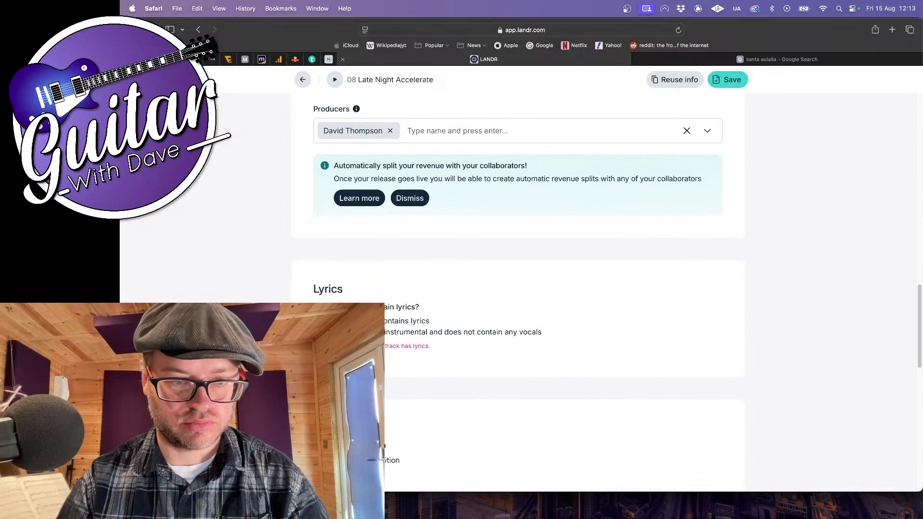
left_click(319, 314)
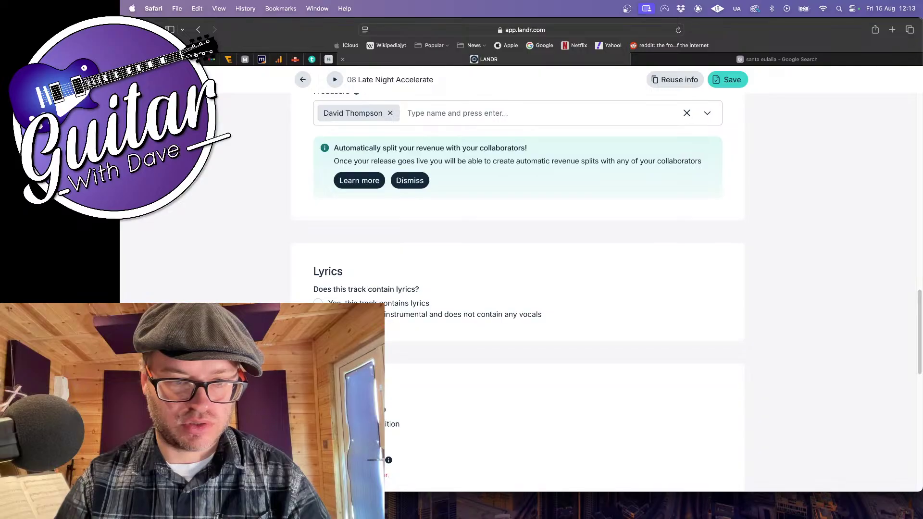
scroll(318, 315, "down", 3)
left_click(338, 386)
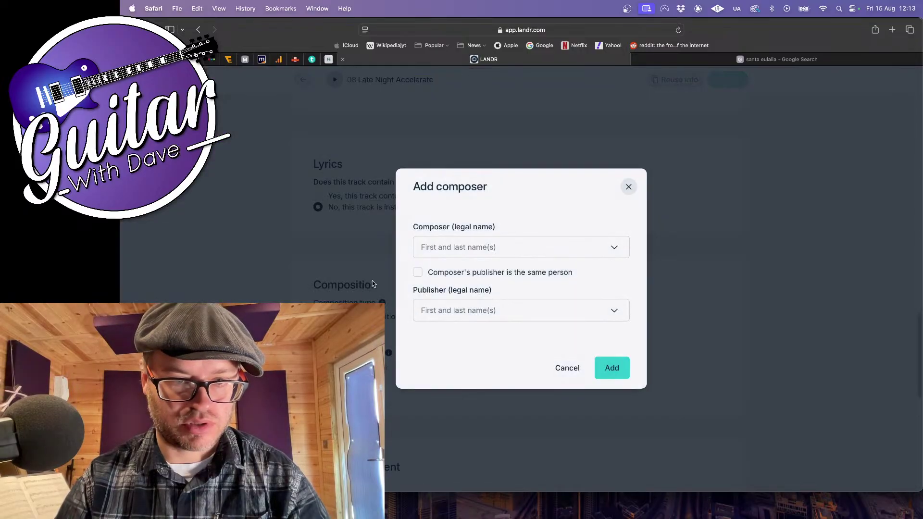
left_click(469, 249)
left_click(457, 298)
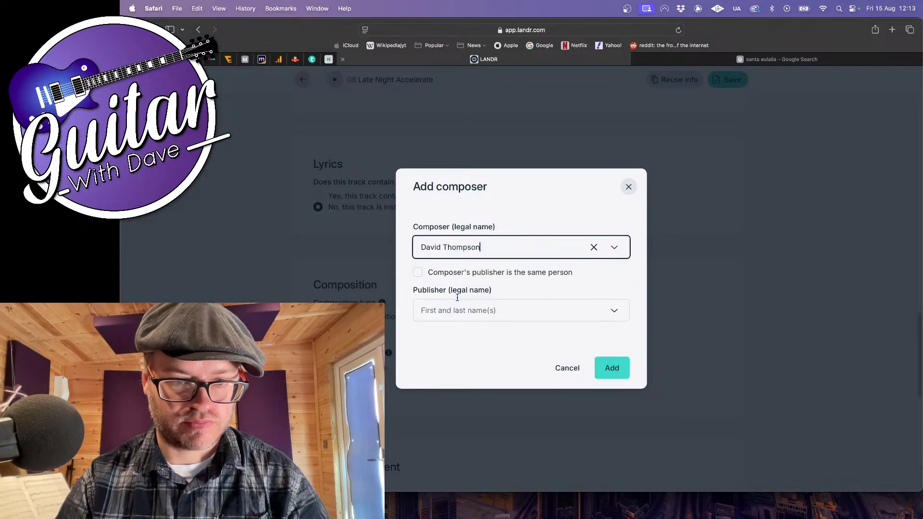
left_click(614, 368)
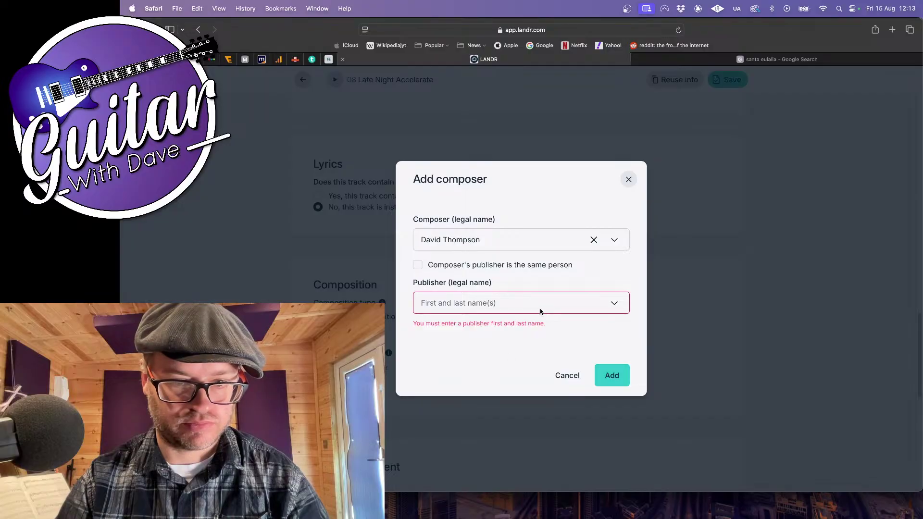
left_click(418, 265)
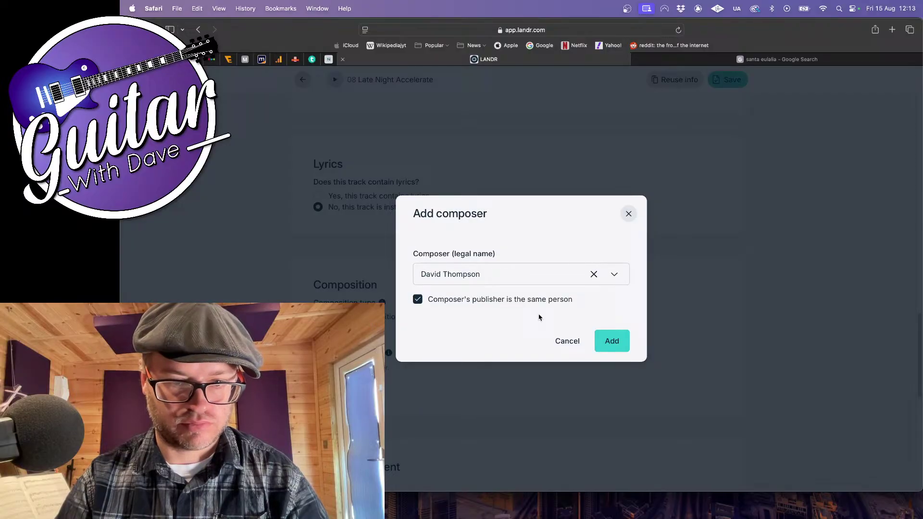
left_click(612, 341)
Declare Late Night Accelerate as 100% original and set its generative AI usage to None
scroll(622, 350, "down", 10)
scroll(623, 350, "up", 2)
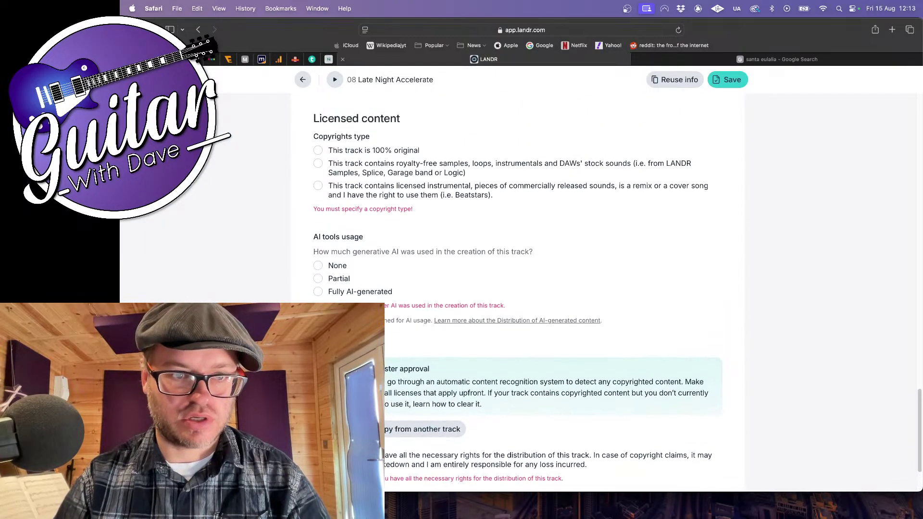
scroll(623, 350, "up", 3)
left_click(319, 228)
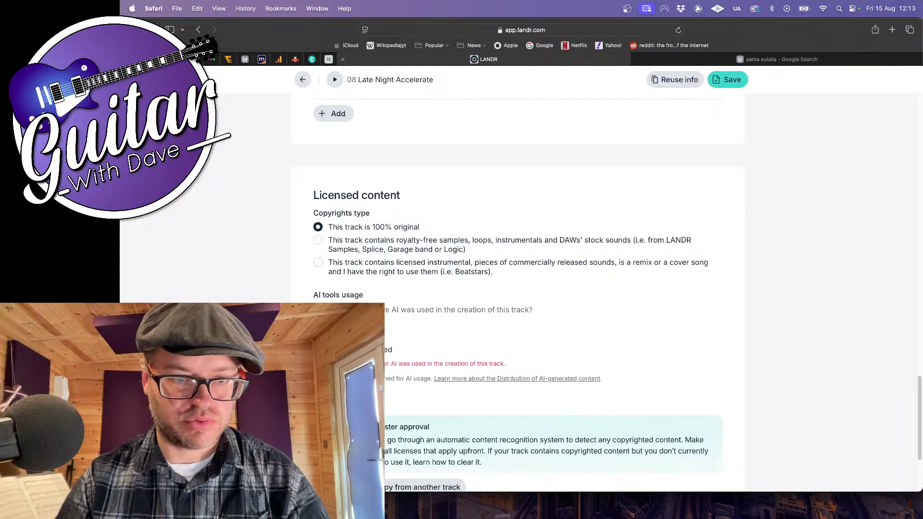
left_click(319, 324)
Confirm having all necessary distribution rights for Late Night Accelerate and save the track information
scroll(318, 323, "up", 6)
scroll(319, 323, "down", 10)
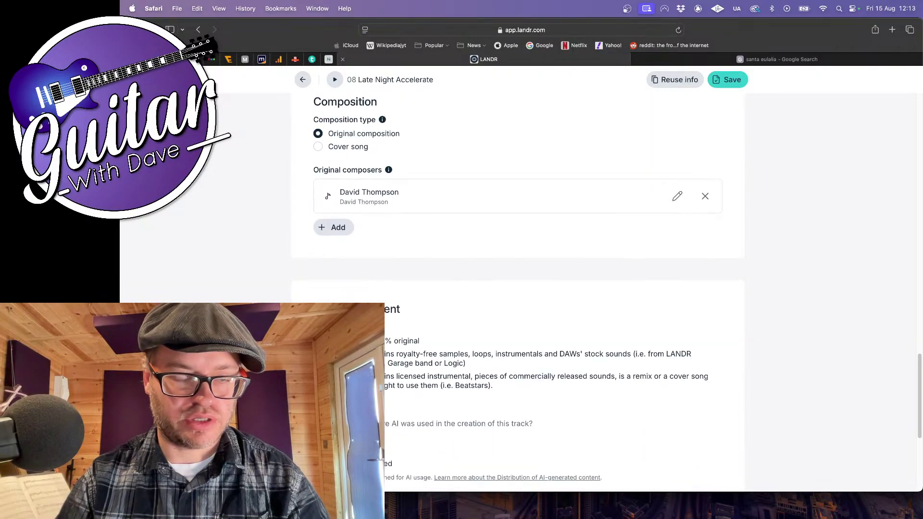
scroll(318, 324, "down", 2)
left_click(318, 370)
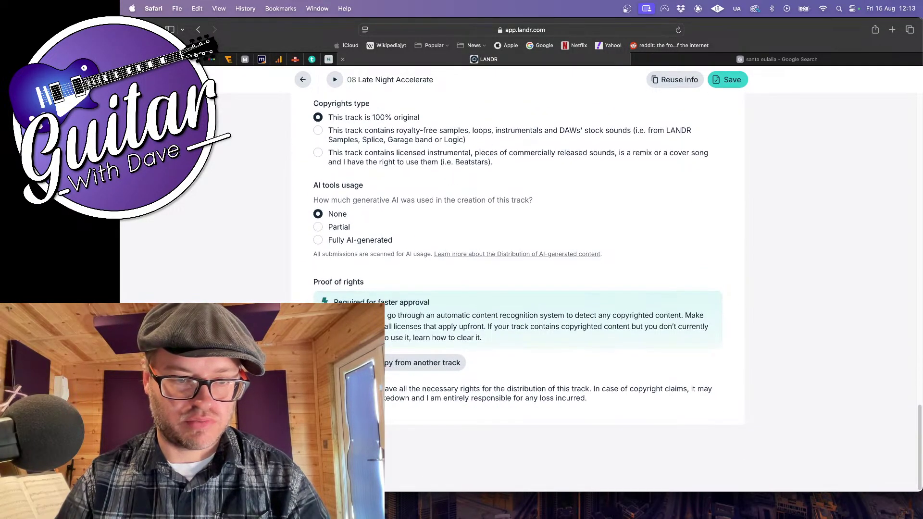
left_click(729, 80)
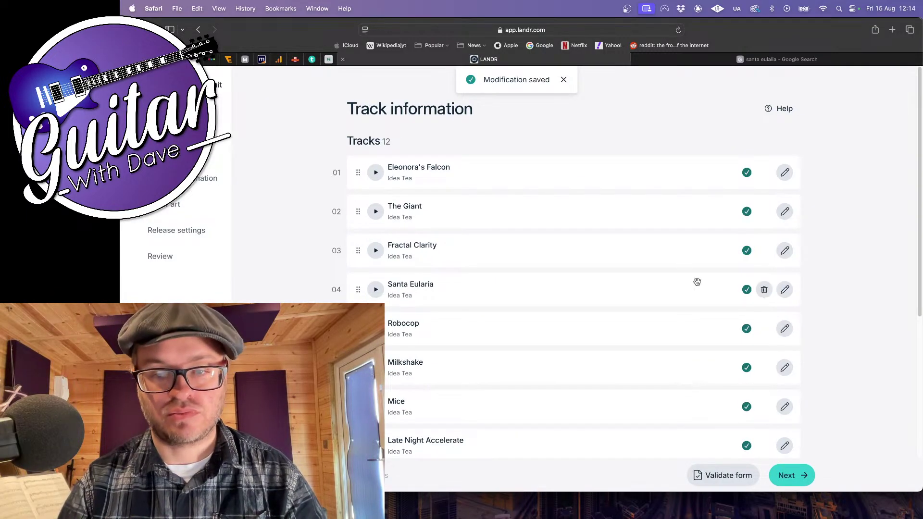
Open track 09 for editing and enter "Larketta" as its track title
scroll(696, 282, "down", 5)
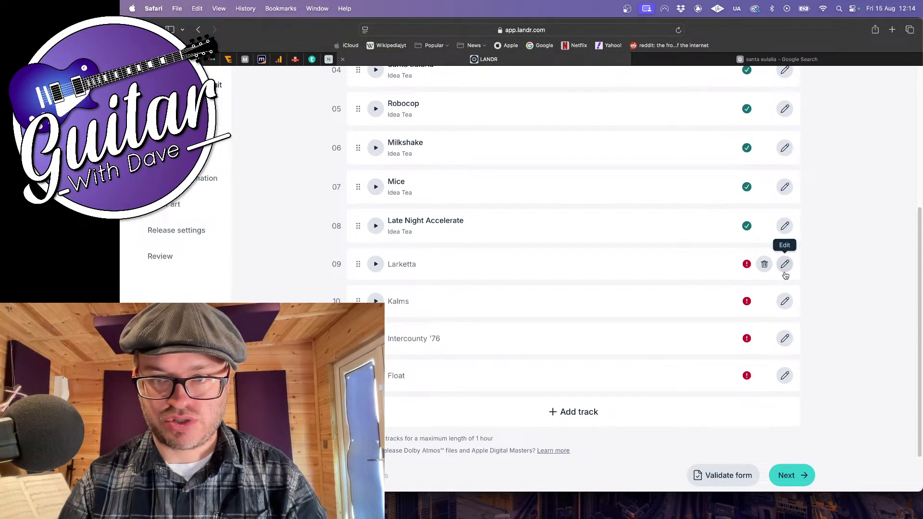
left_click(785, 271)
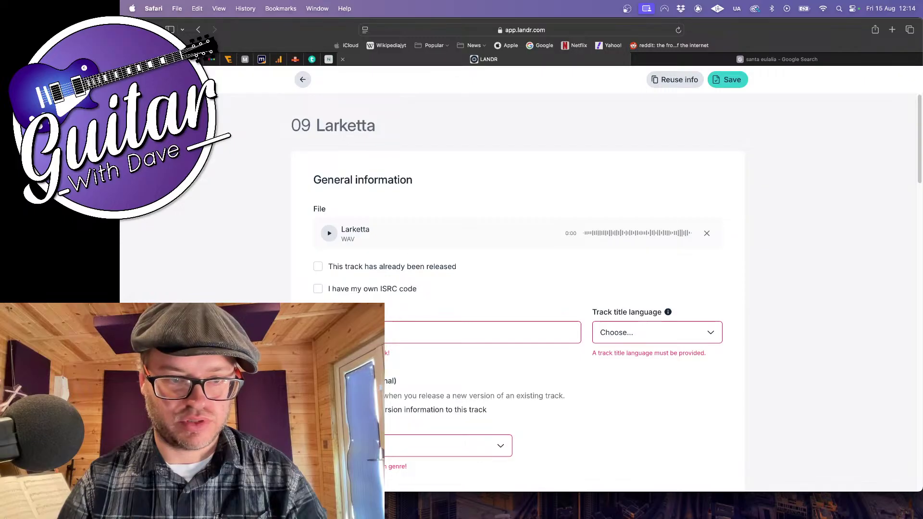
left_click(358, 333)
type("Kar")
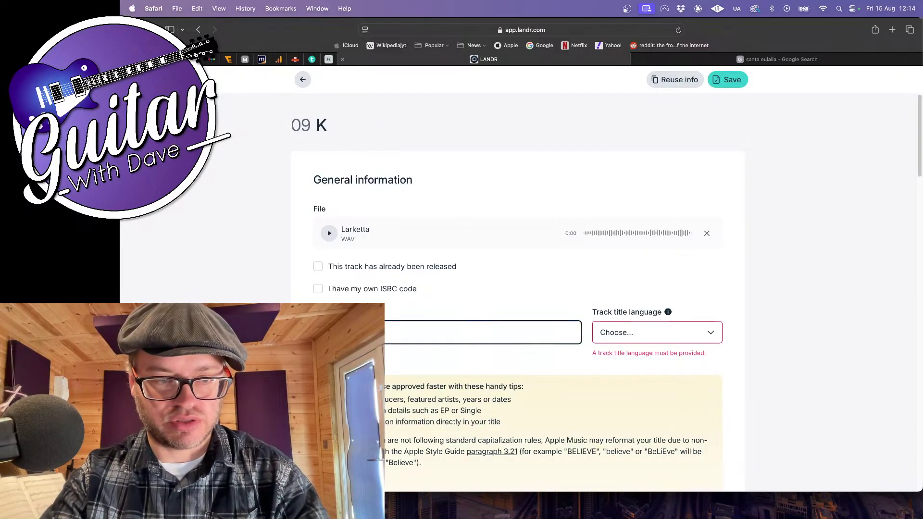
key("BackSpace")
type("Larketta")
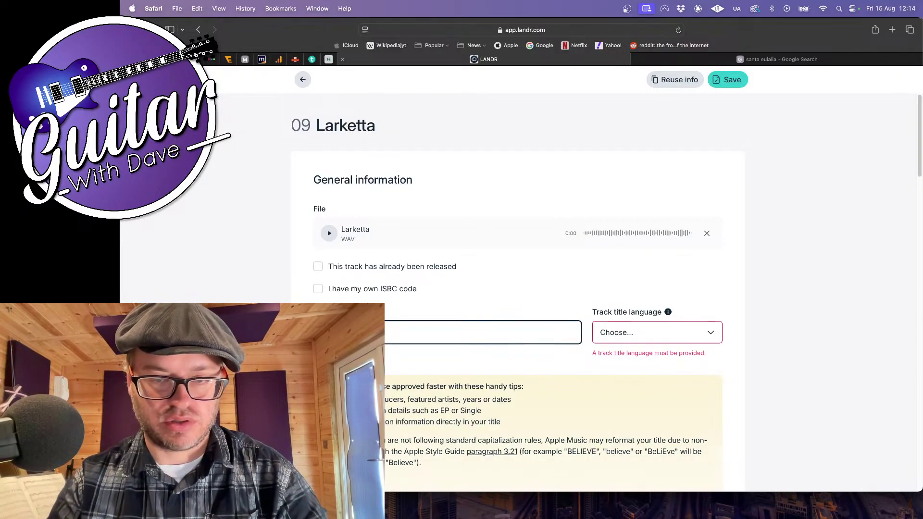
Set the track title language of Larketta to English
left_click(634, 341)
scroll(630, 416, "down", 5)
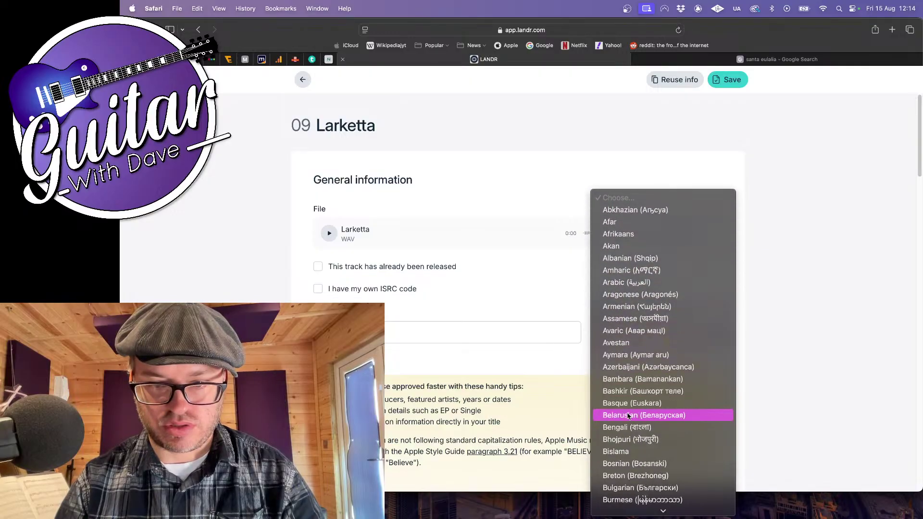
scroll(629, 416, "down", 5)
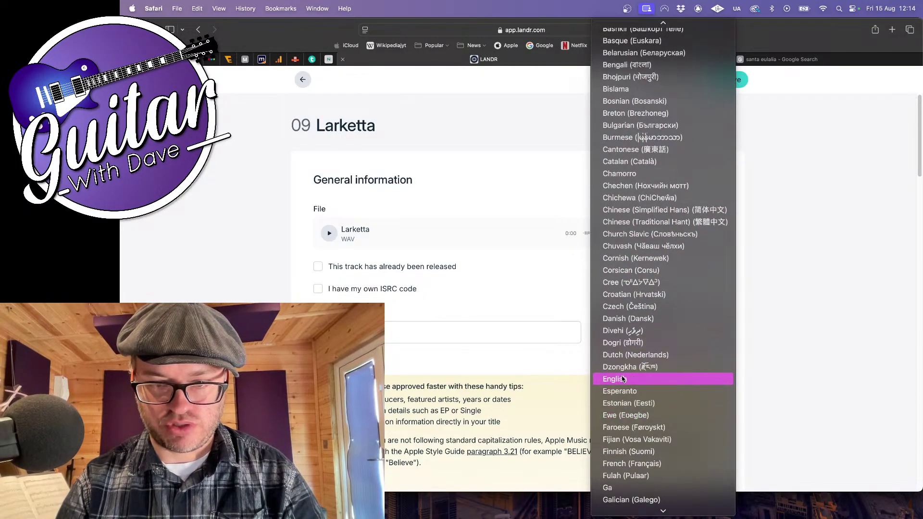
left_click(548, 381)
Set Larketta's genre to Electronic and its subgenre to IDM / Experimental
scroll(548, 381, "down", 5)
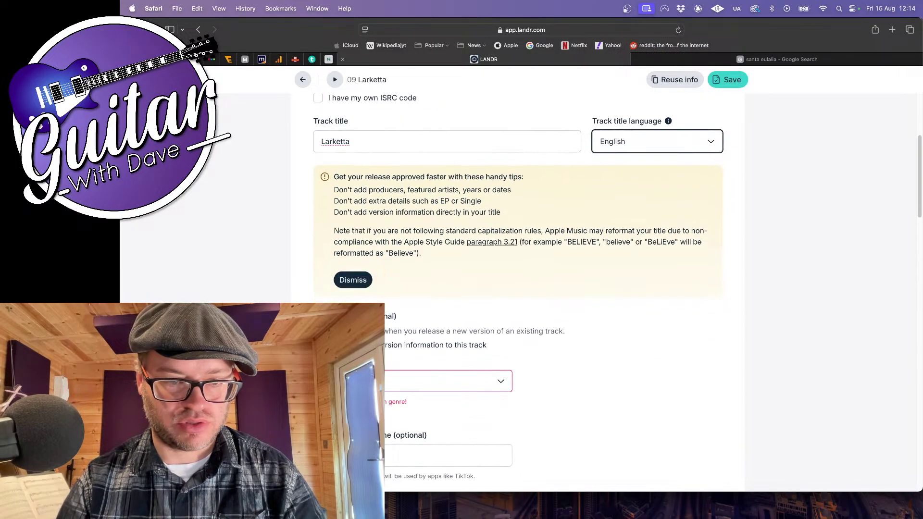
left_click(433, 329)
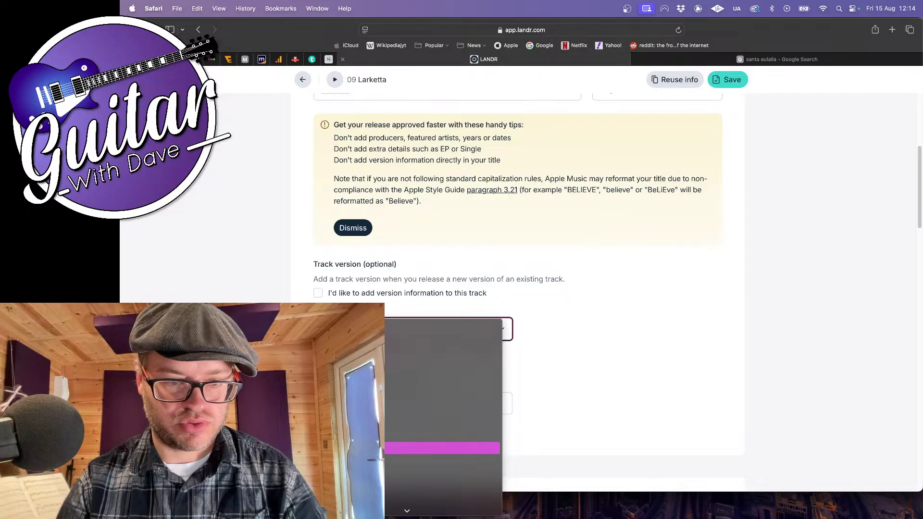
left_click(352, 310)
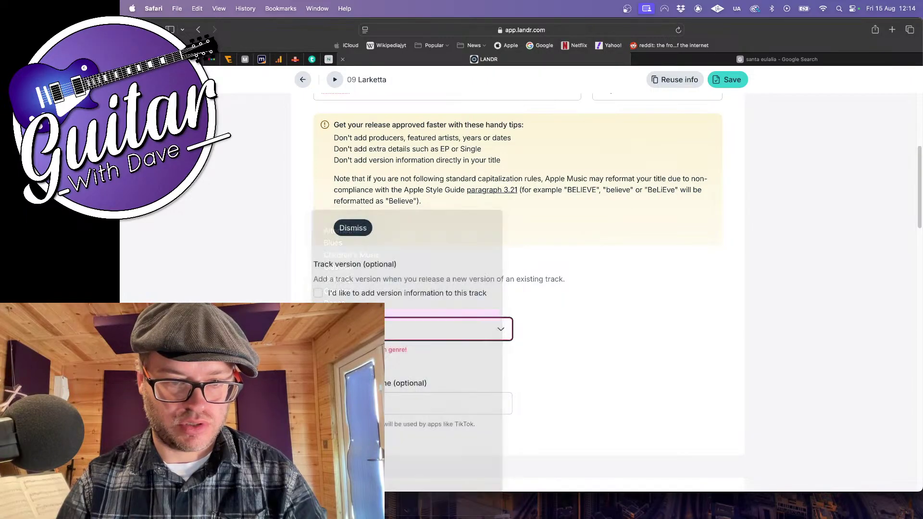
left_click(555, 338)
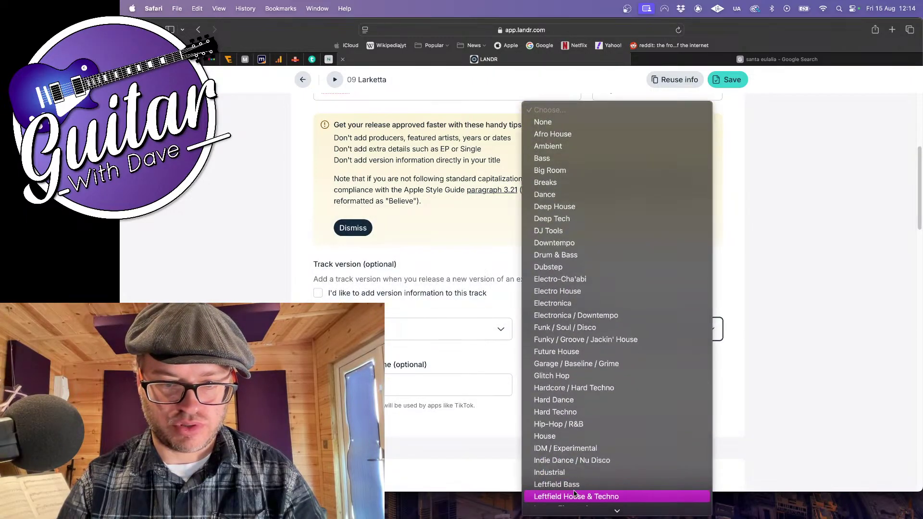
left_click(558, 448)
Add Idea Tea as Larketta's primary artist and enter the producer's full name
scroll(517, 279, "down", 5)
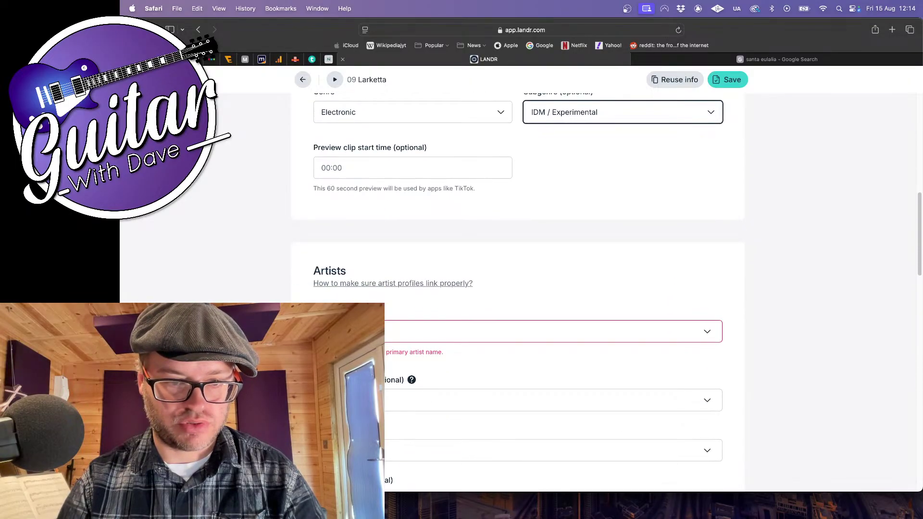
left_click(554, 331)
left_click(553, 361)
scroll(554, 362, "down", 3)
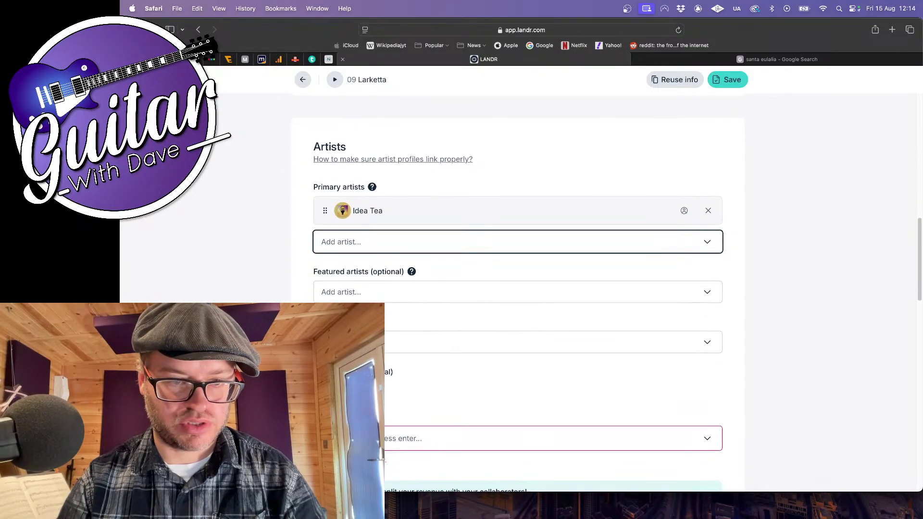
left_click(553, 439)
scroll(553, 439, "down", 2)
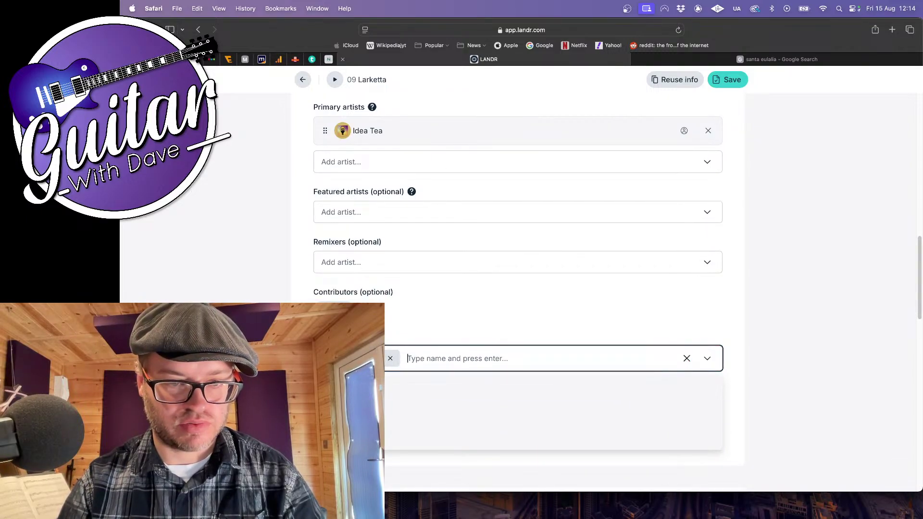
Mark Larketta as instrumental without vocals and add its composer's legal name, with the publisher being the same person
scroll(517, 289, "down", 7)
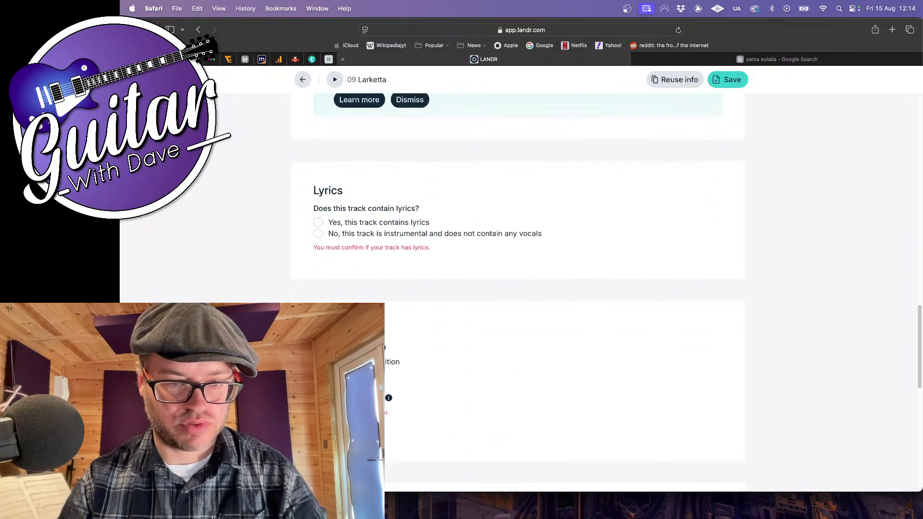
left_click(317, 235)
scroll(317, 259, "down", 2)
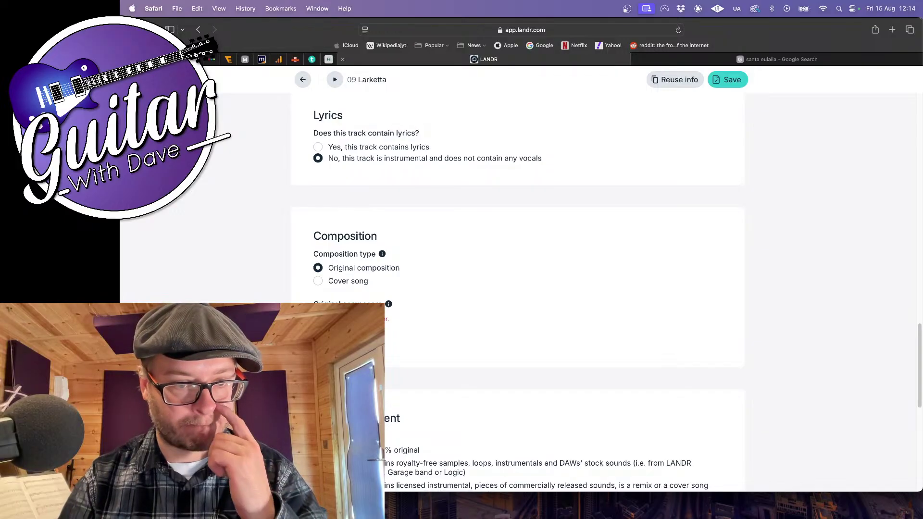
left_click(345, 338)
left_click(469, 240)
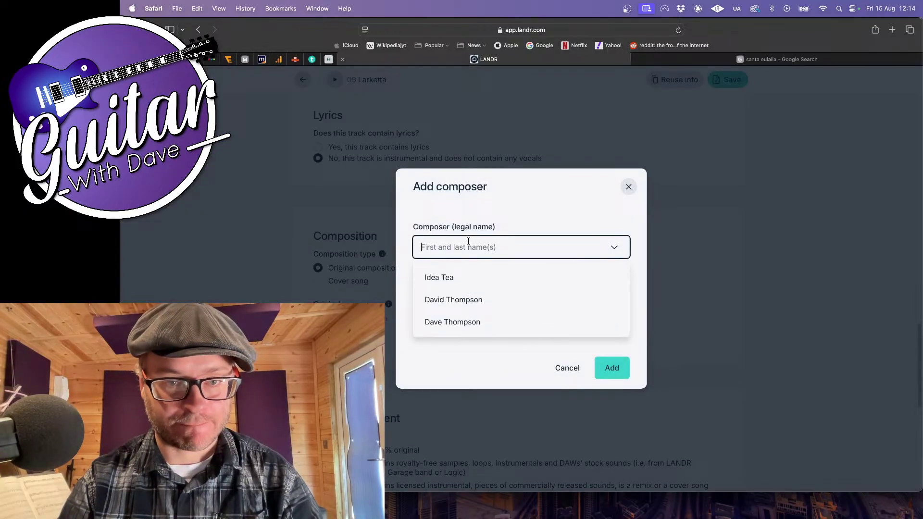
left_click(470, 299)
left_click(418, 273)
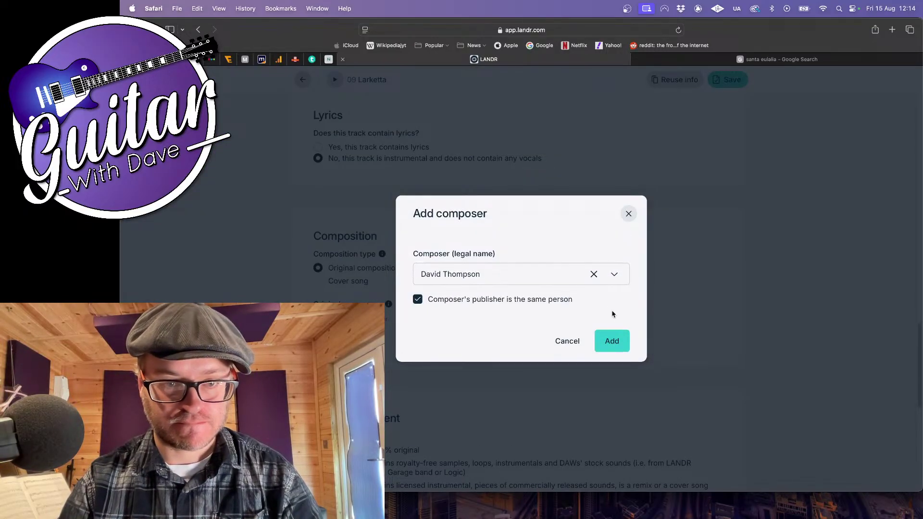
left_click(622, 342)
Declare Larketta as 100% original and set its generative AI usage to None
scroll(317, 220, "down", 10)
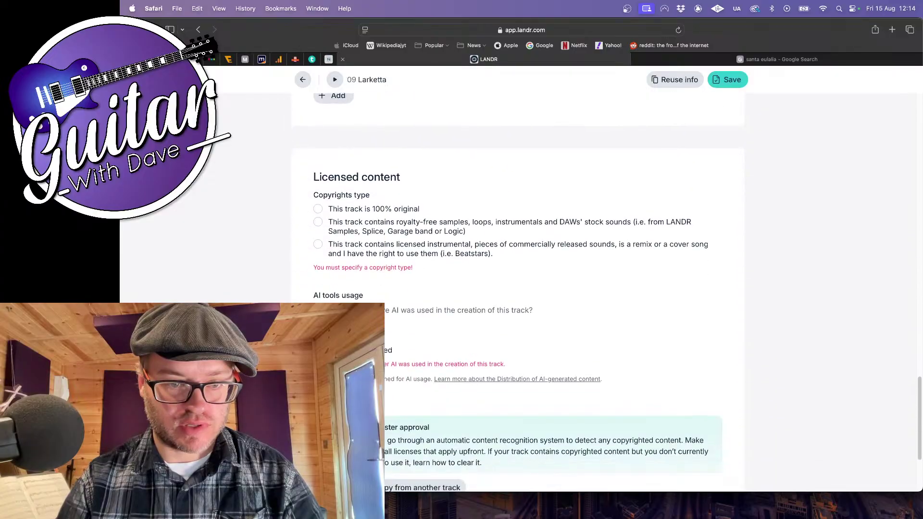
left_click(318, 145)
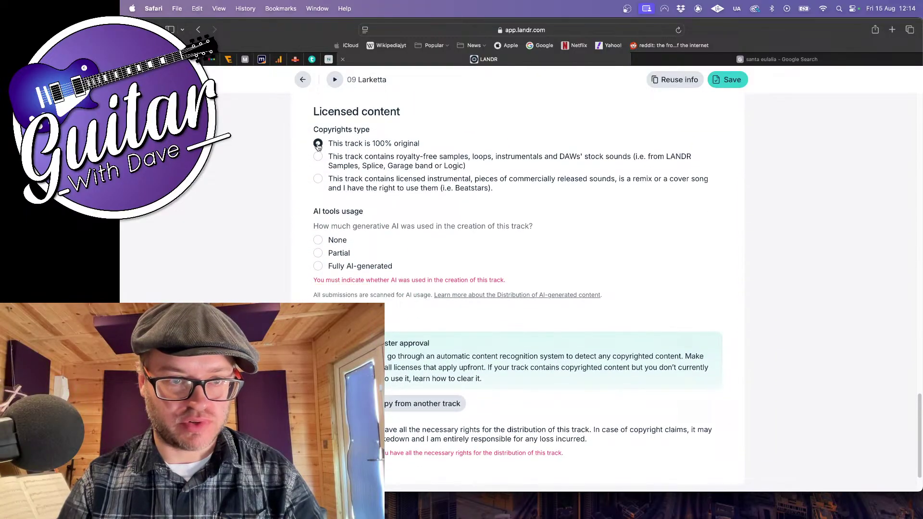
left_click(319, 241)
Confirm having all necessary distribution rights for Larketta and save the track information
scroll(320, 289, "down", 2)
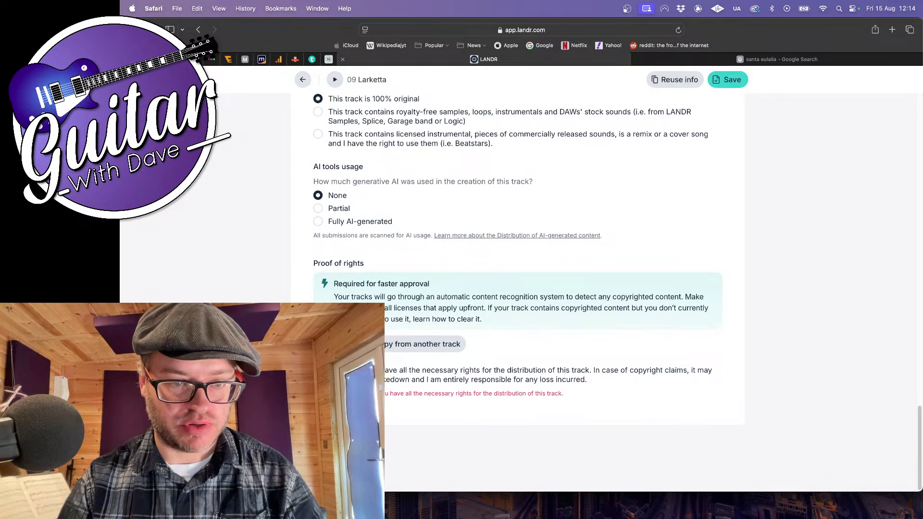
left_click(318, 370)
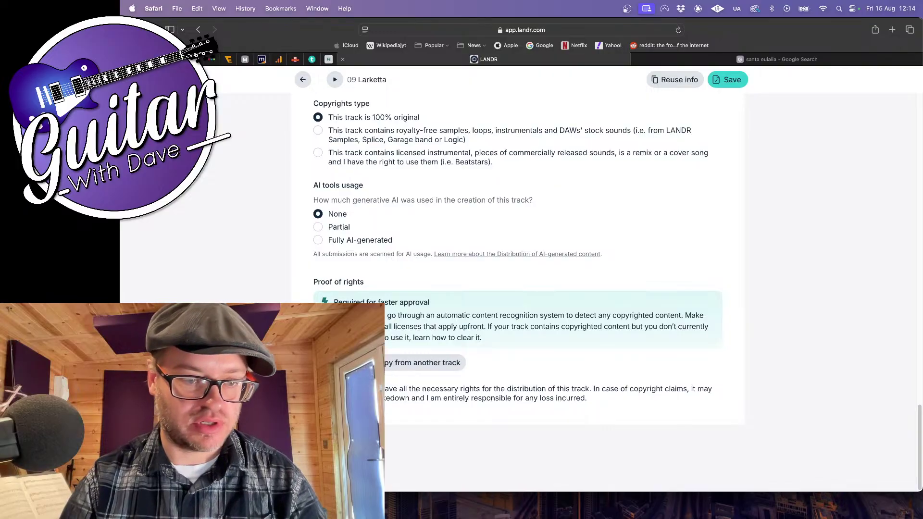
left_click(728, 79)
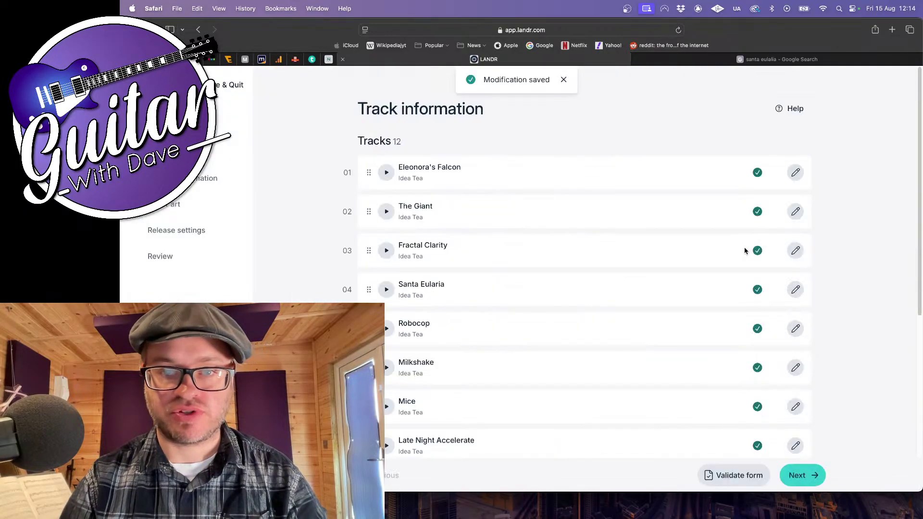
Open track 10 for editing and enter "Kalms" as its track title
scroll(770, 279, "down", 5)
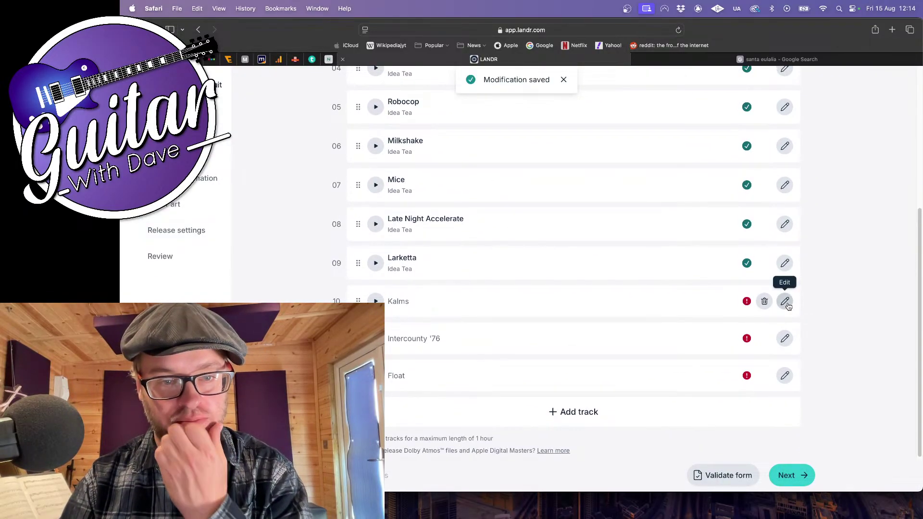
left_click(785, 301)
left_click(421, 331)
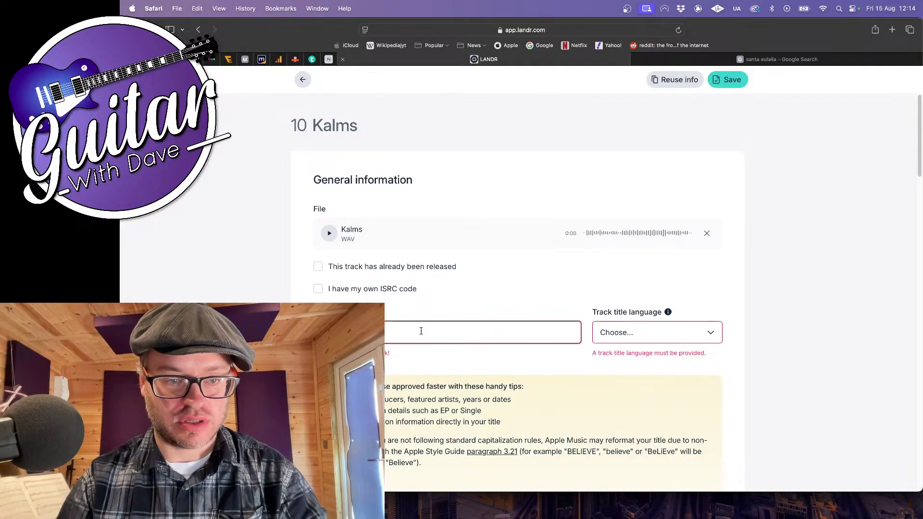
type("ar")
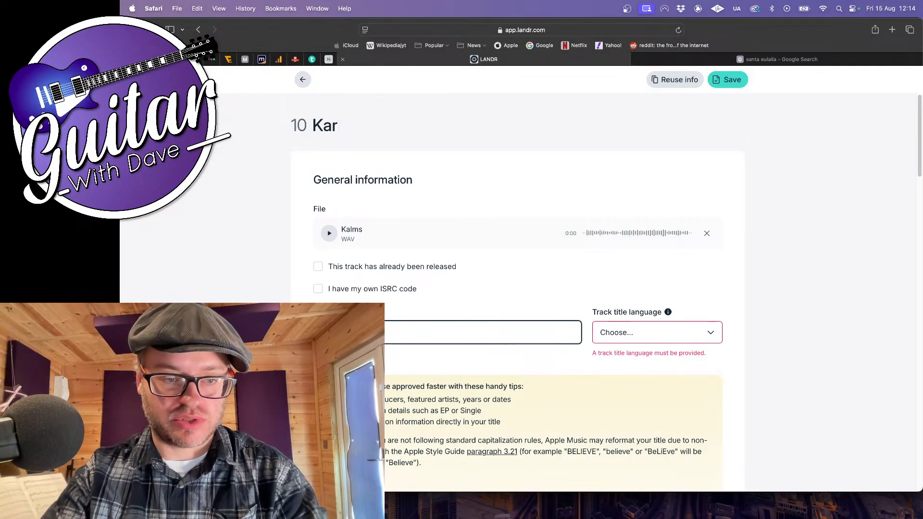
key("BackSpace")
key("BackSpace")
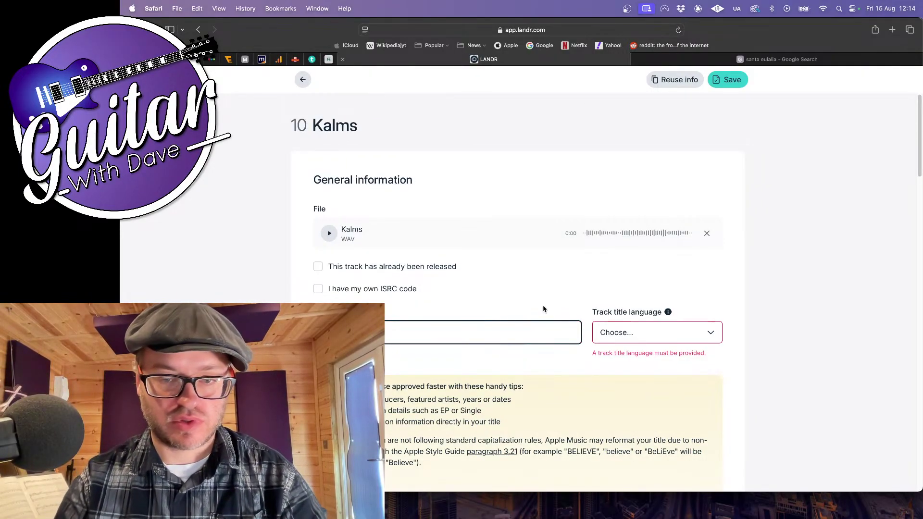
Set the track title language of Kalms to English
left_click(639, 332)
scroll(632, 440, "down", 10)
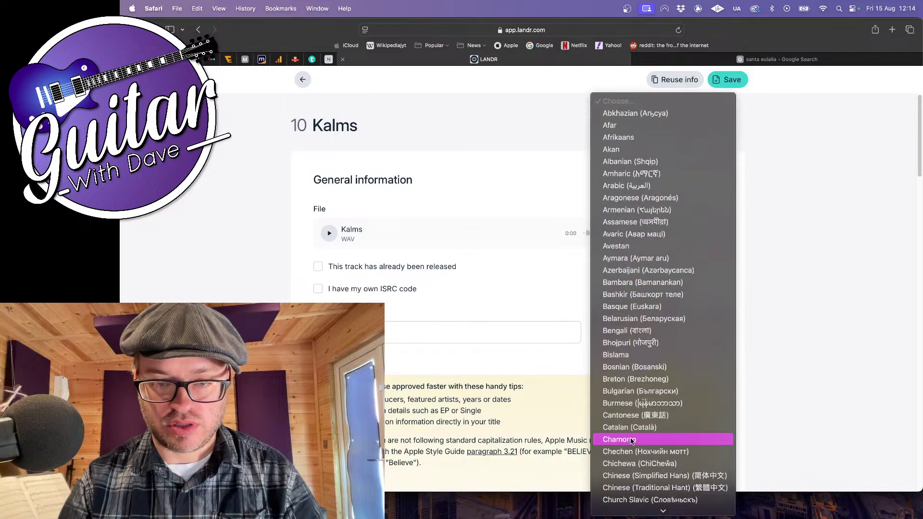
scroll(631, 440, "down", 5)
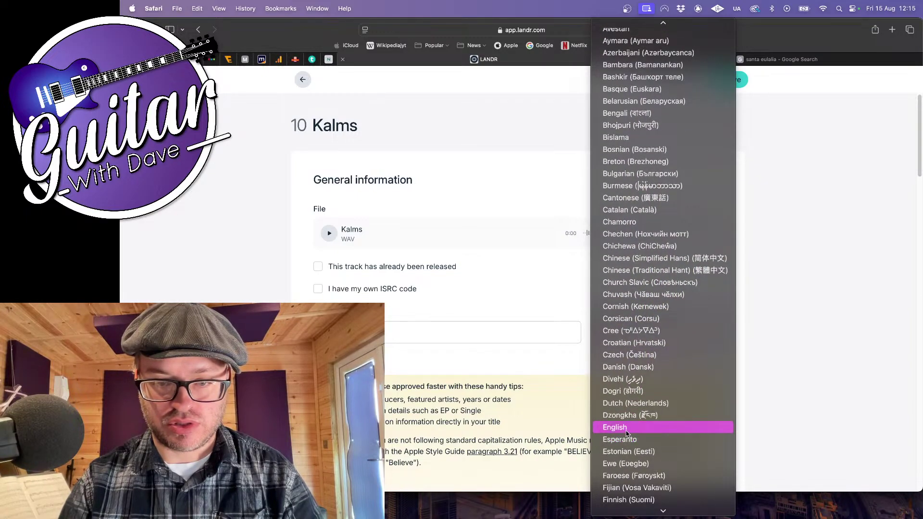
left_click(624, 431)
Set the genre of Kalms to Electronic and its subgenre to IDM / Experimental
scroll(624, 431, "down", 5)
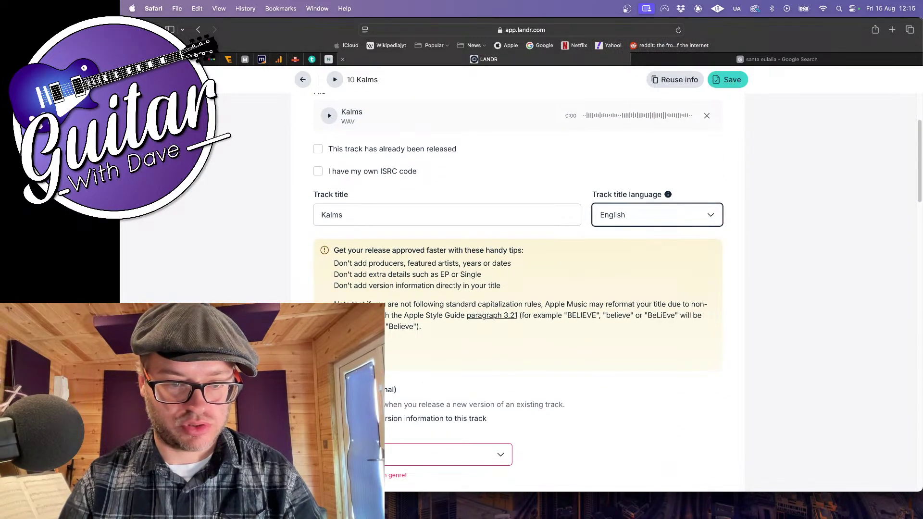
left_click(447, 455)
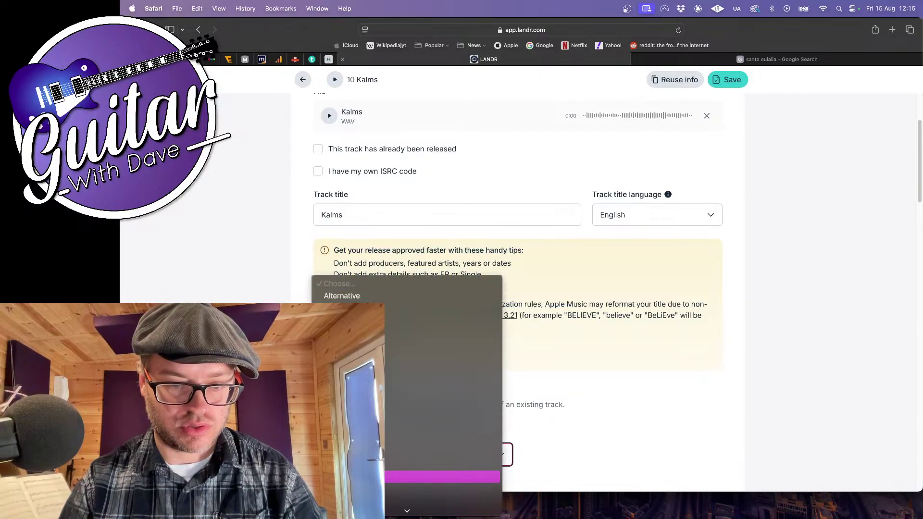
left_click(433, 368)
scroll(529, 265, "down", 5)
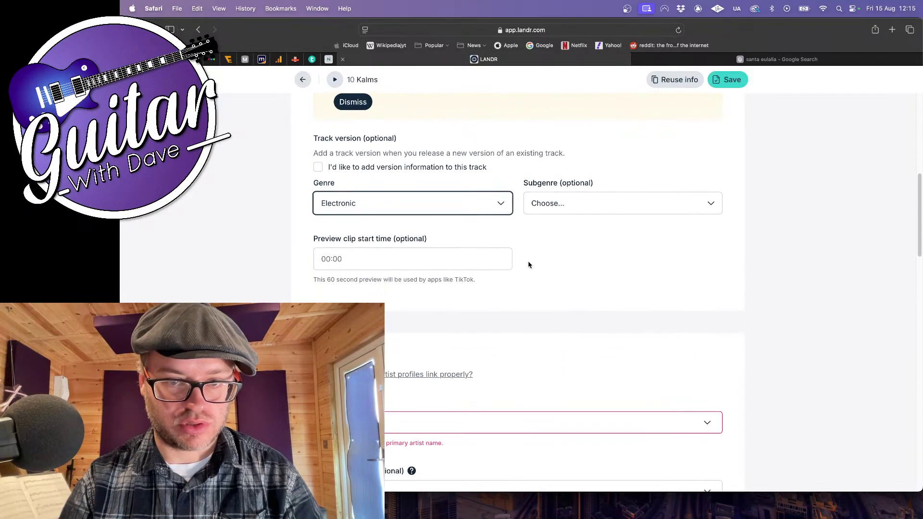
left_click(620, 200)
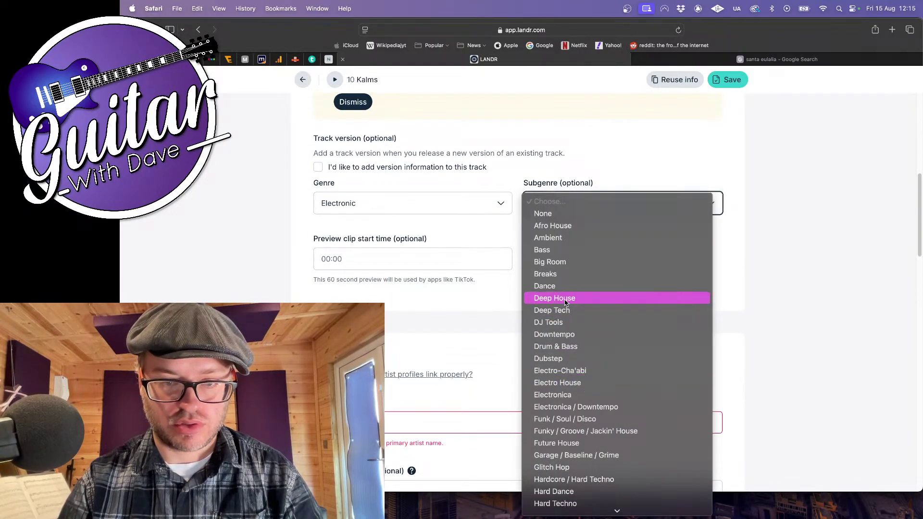
scroll(590, 375, "down", 3)
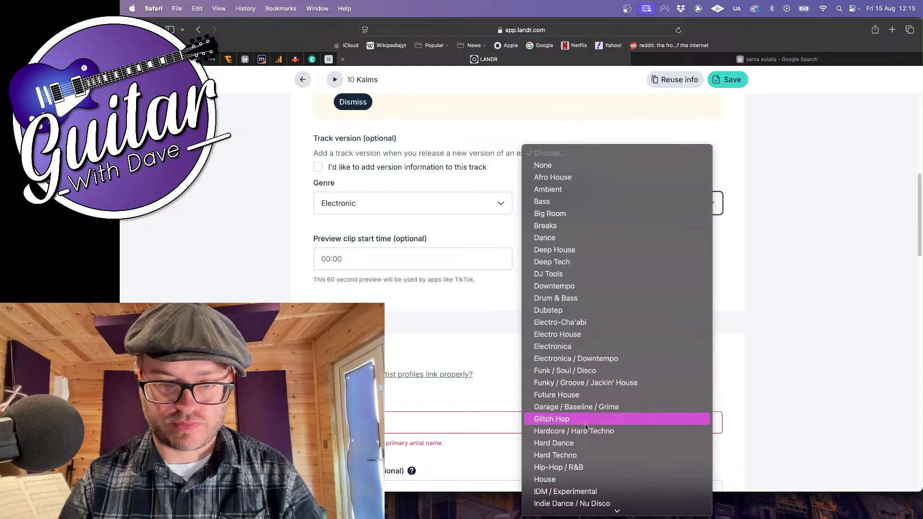
left_click(566, 492)
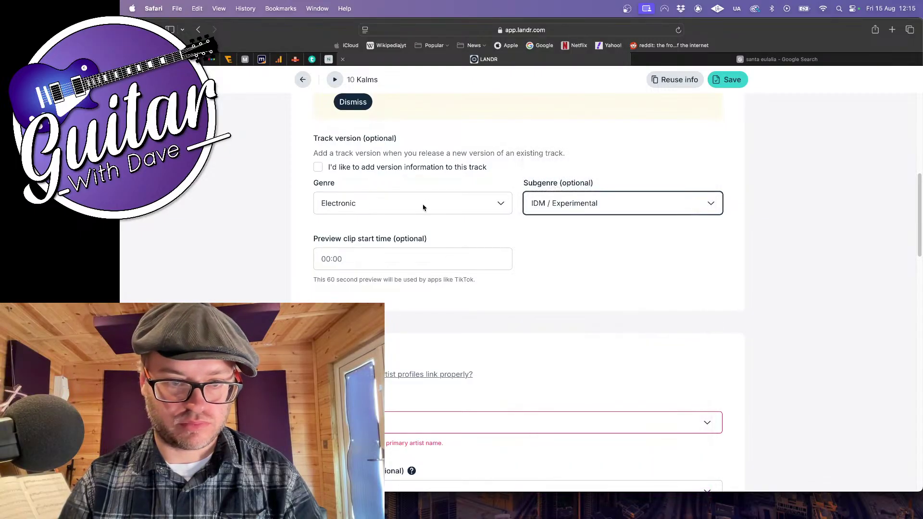
Add Idea Tea as the primary artist of Kalms and enter the producer's full name
scroll(424, 208, "down", 3)
scroll(423, 208, "down", 1)
left_click(396, 280)
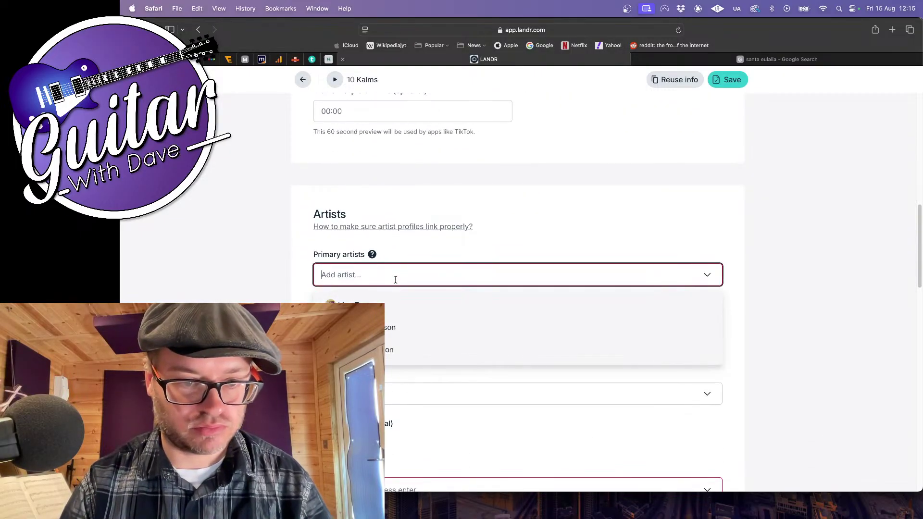
left_click(388, 299)
scroll(384, 313, "down", 3)
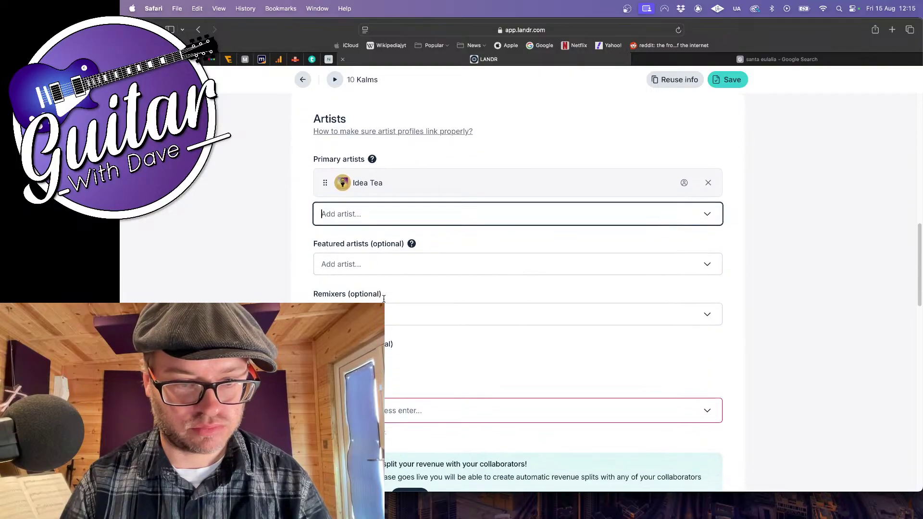
left_click(366, 353)
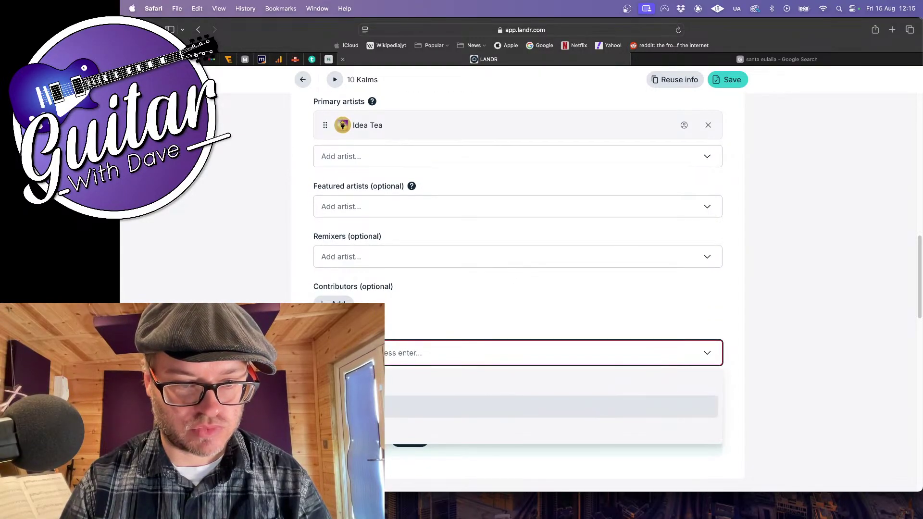
left_click(361, 406)
Mark Kalms as instrumental without vocals and add its composer's legal name, with the publisher being the same person
scroll(518, 288, "down", 5)
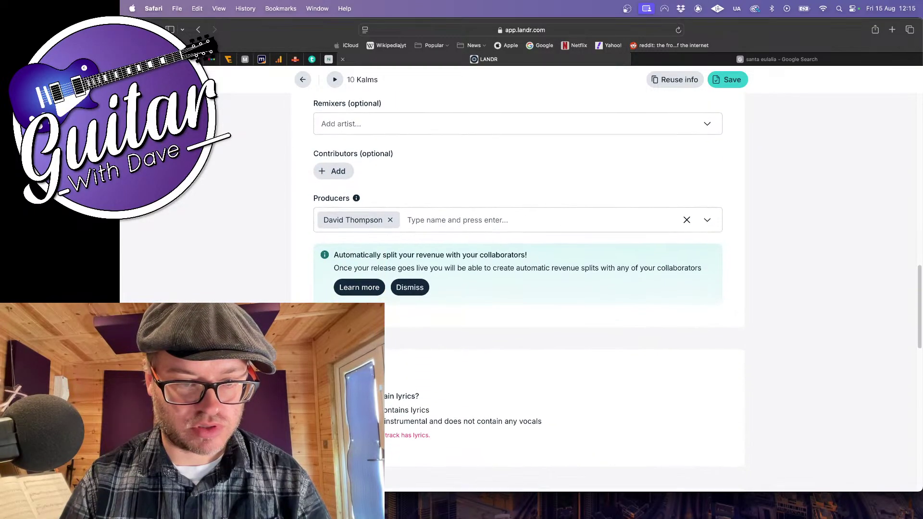
left_click(318, 334)
scroll(318, 335, "down", 3)
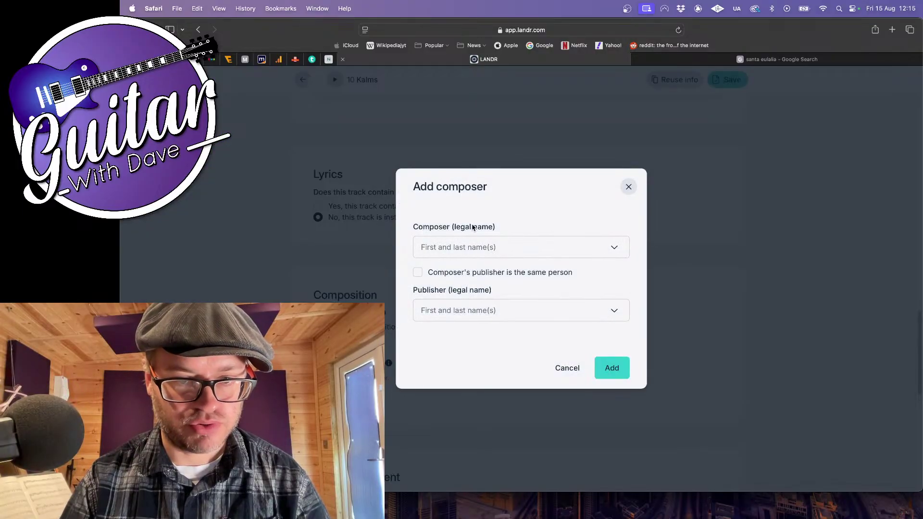
left_click(476, 248)
left_click(457, 297)
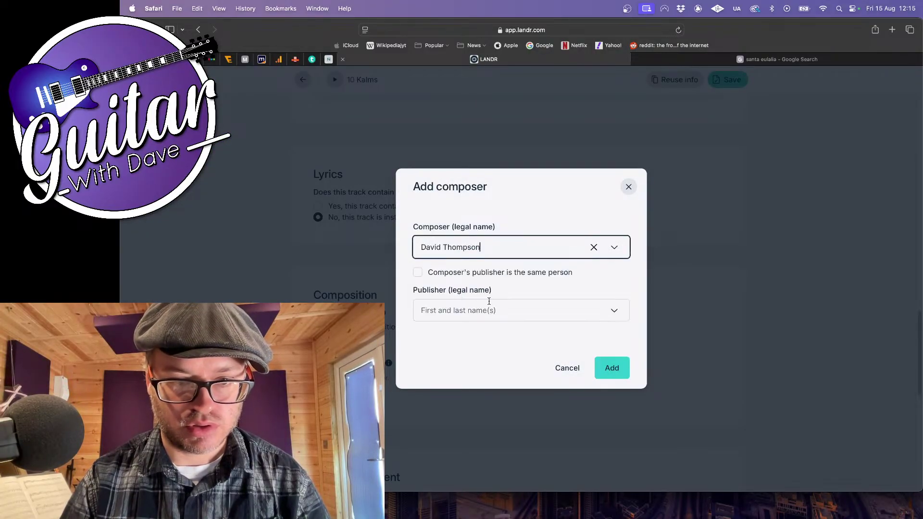
left_click(418, 273)
left_click(617, 345)
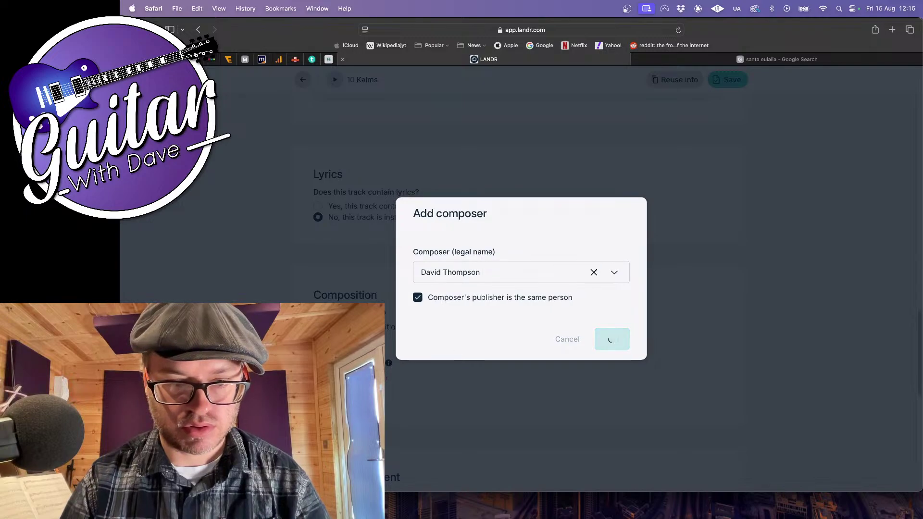
Declare Kalms 100% original with no generative AI used, confirm its distribution rights and save the track
scroll(325, 230, "down", 5)
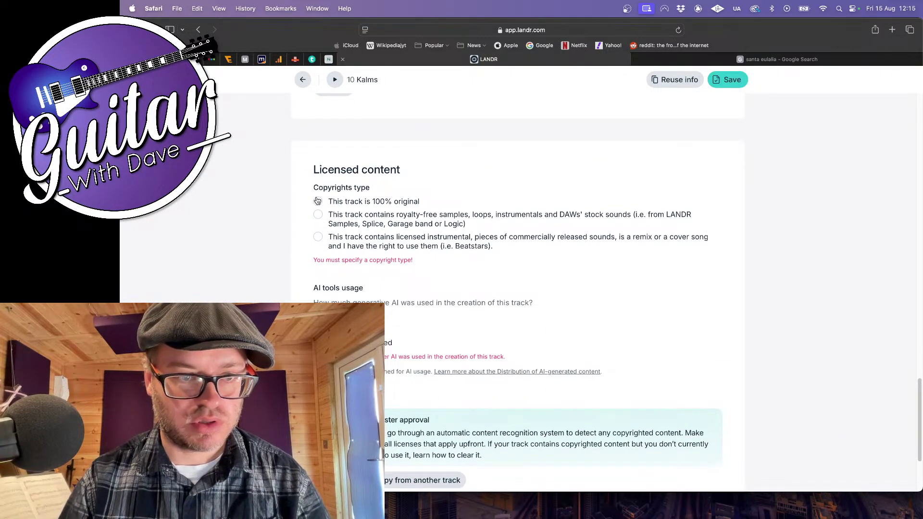
left_click(318, 202)
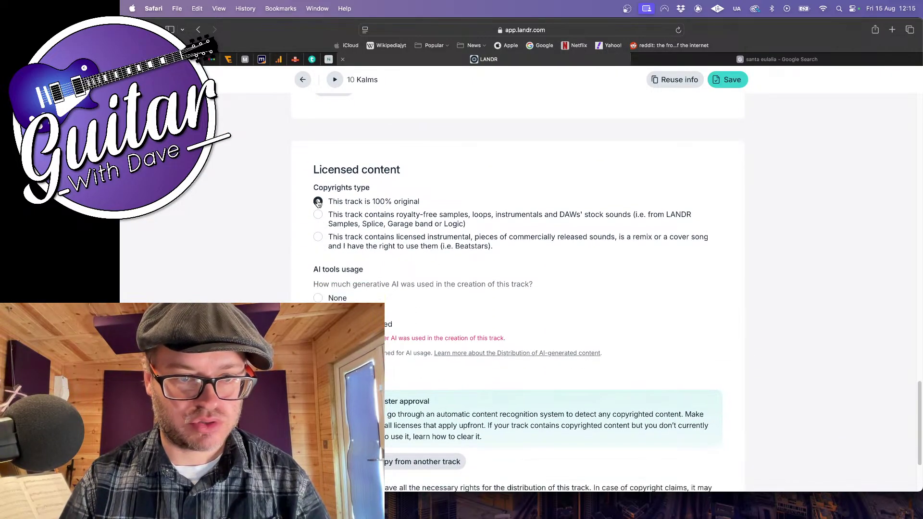
left_click(319, 298)
scroll(320, 298, "down", 3)
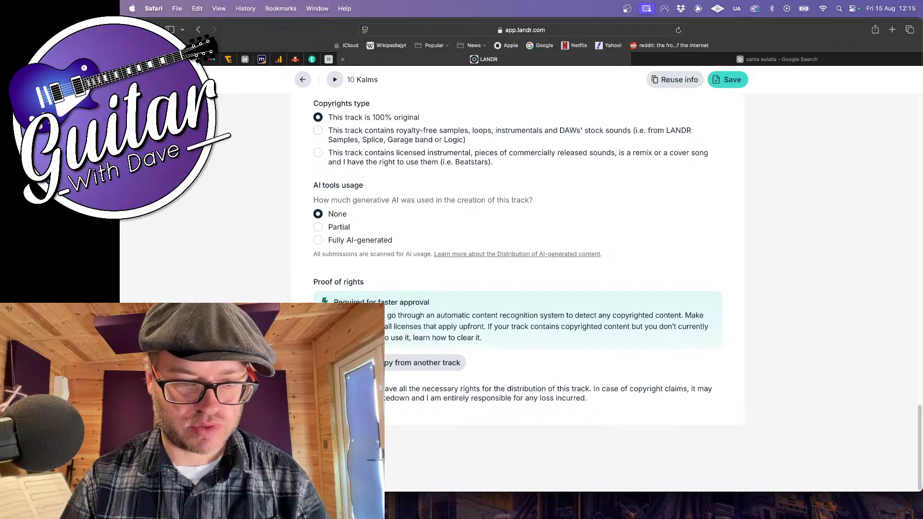
left_click(727, 79)
Open the information for track 11 and enter Intercounty '76 as its track title
scroll(630, 233, "down", 5)
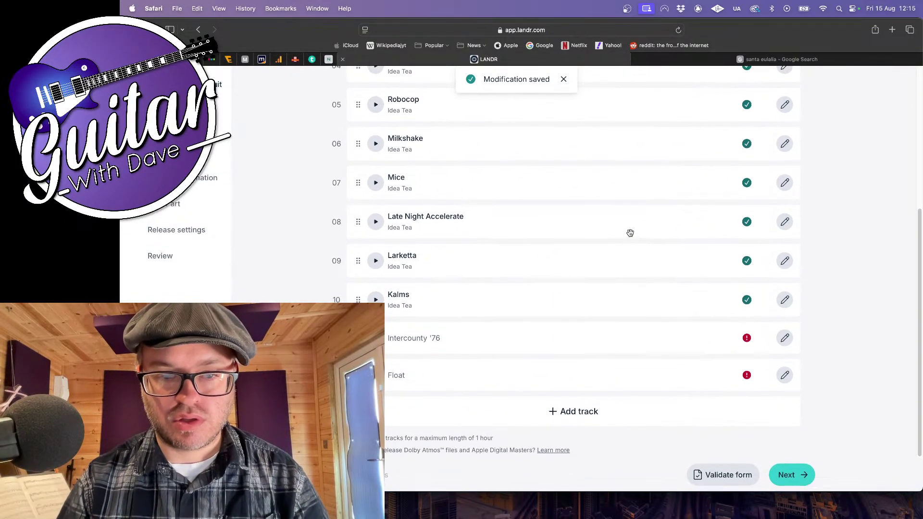
left_click(785, 338)
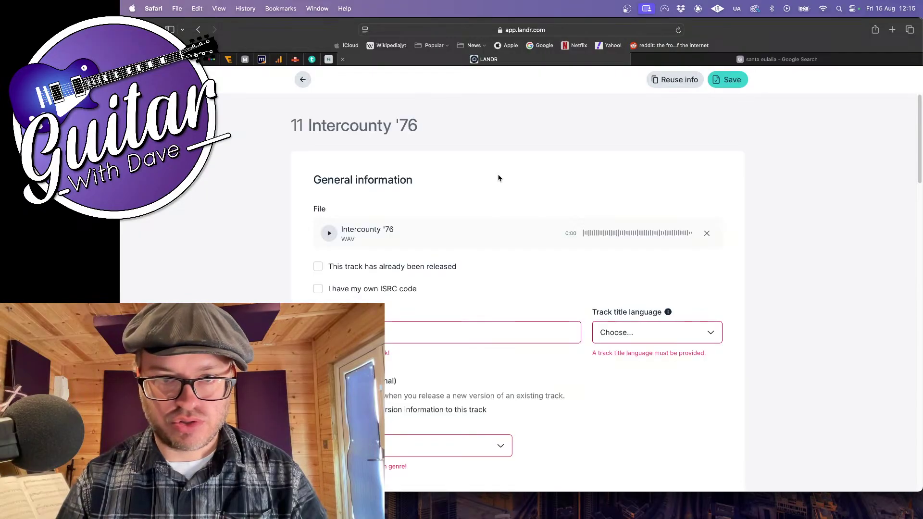
left_click(395, 337)
key("super+a")
key("BackSpace")
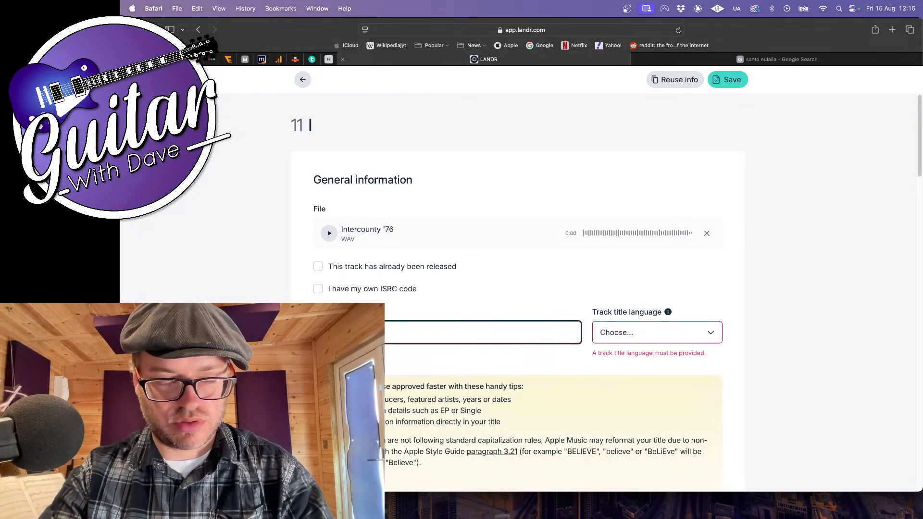
type("Intercounty '76")
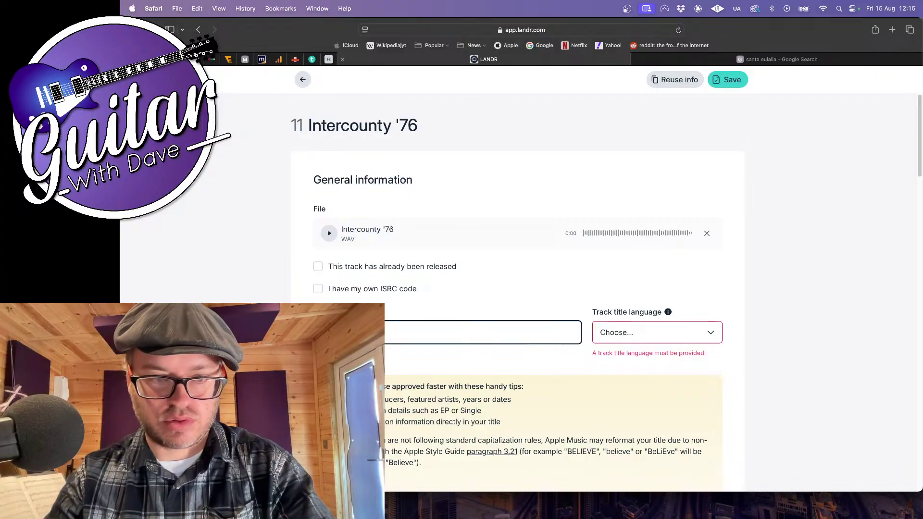
Set the track title language of Intercounty '76 to English
left_click(658, 333)
scroll(648, 447, "down", 8)
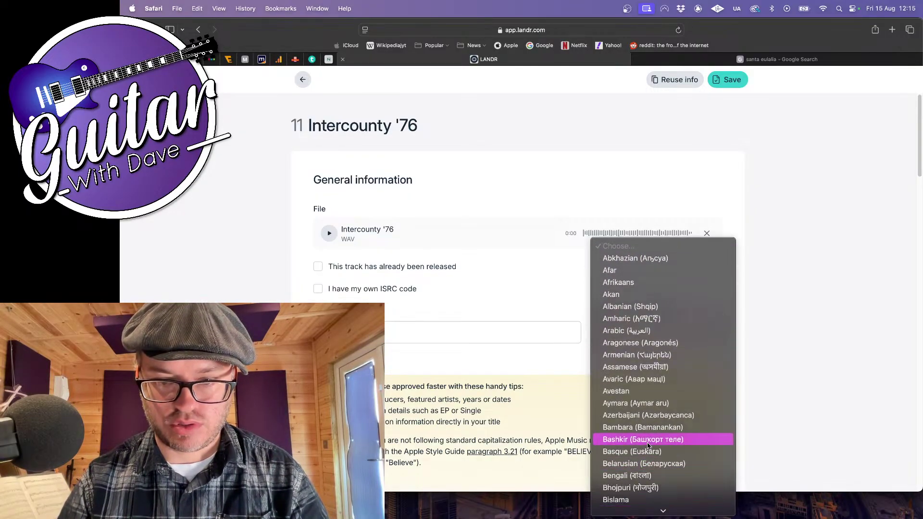
scroll(647, 455, "down", 10)
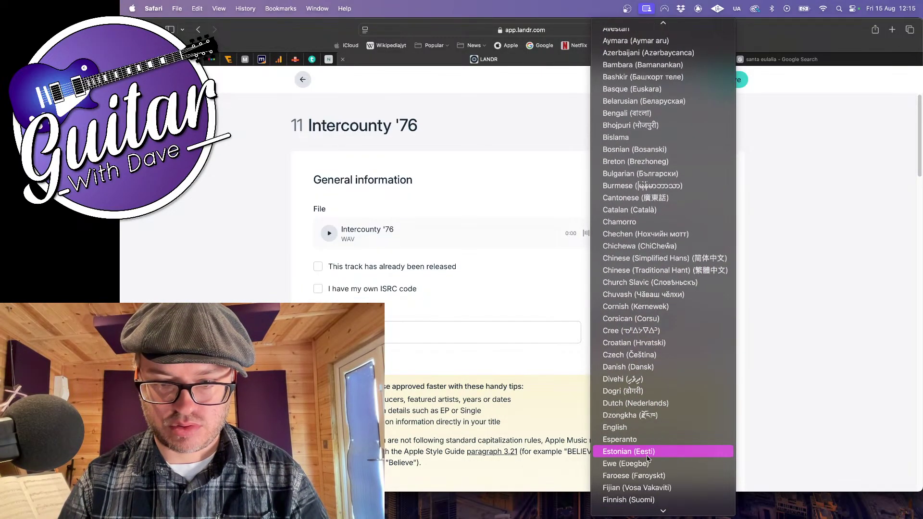
left_click(625, 427)
Set the genre of Intercounty '76 to Electronic and its subgenre to IDM / Experimental
scroll(625, 428, "down", 3)
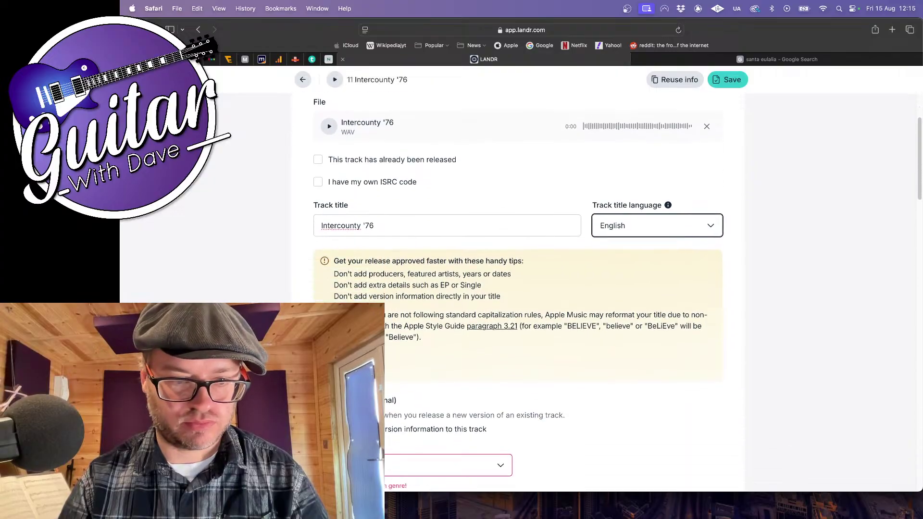
scroll(518, 289, "down", 4)
left_click(447, 357)
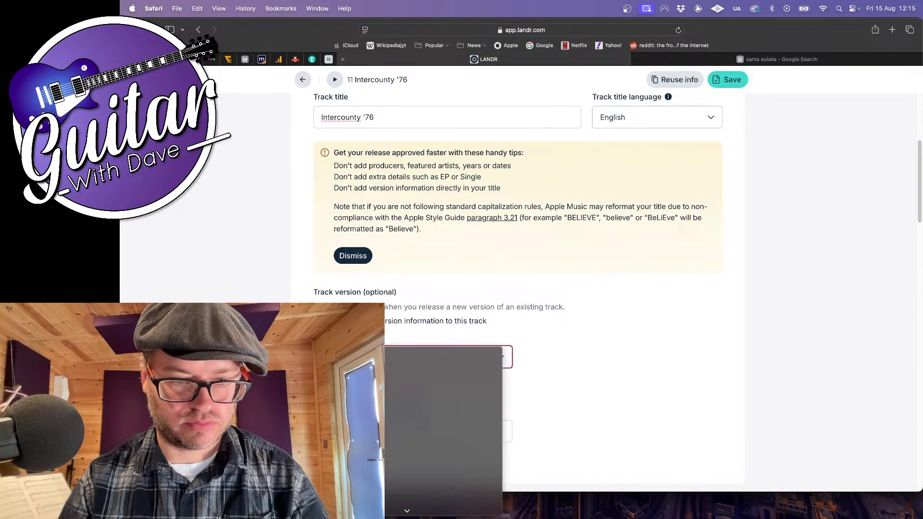
left_click(371, 452)
scroll(579, 232, "down", 6)
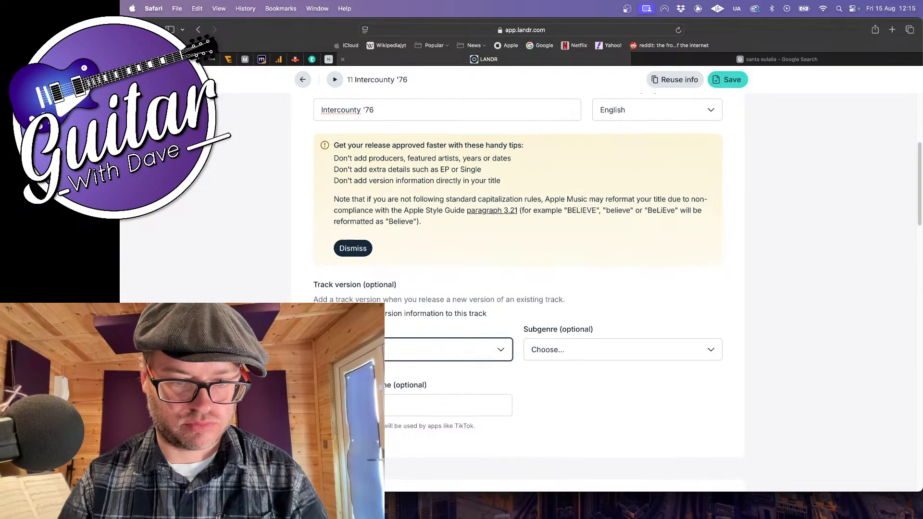
left_click(582, 197)
scroll(572, 390, "down", 5)
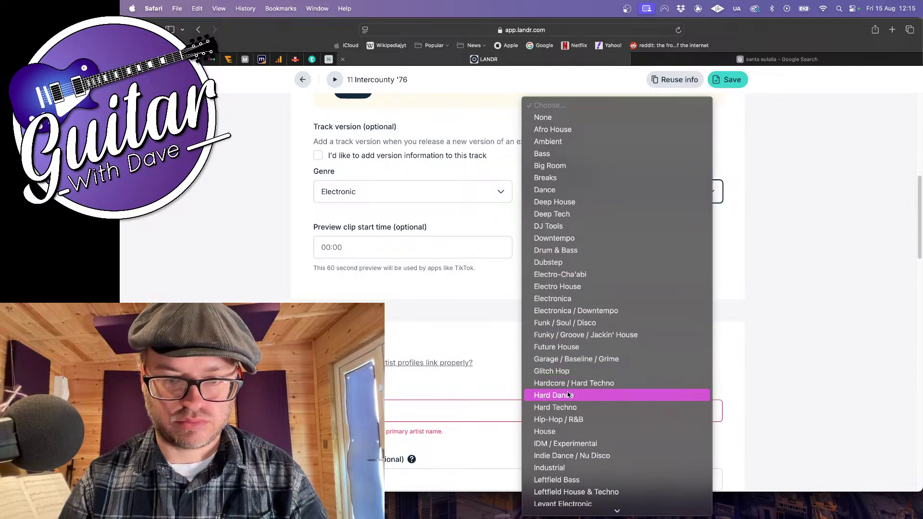
left_click(558, 371)
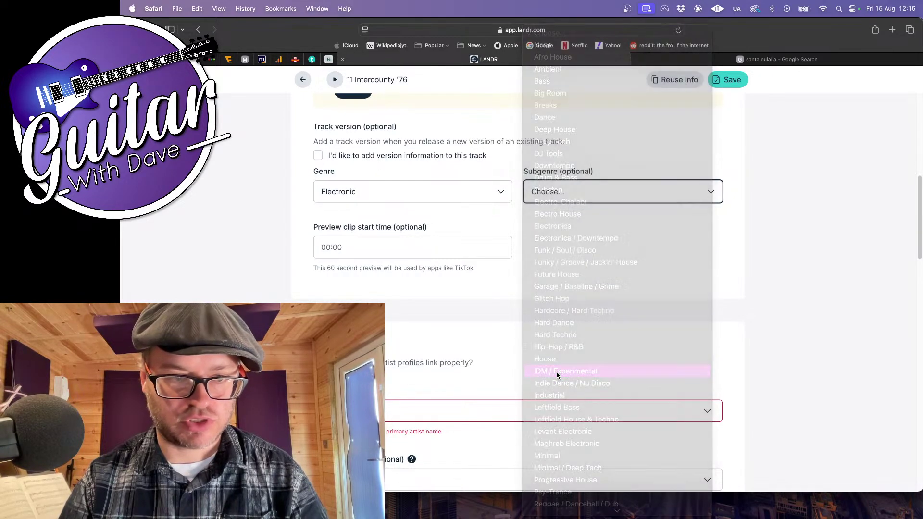
scroll(558, 375, "down", 4)
left_click(367, 319)
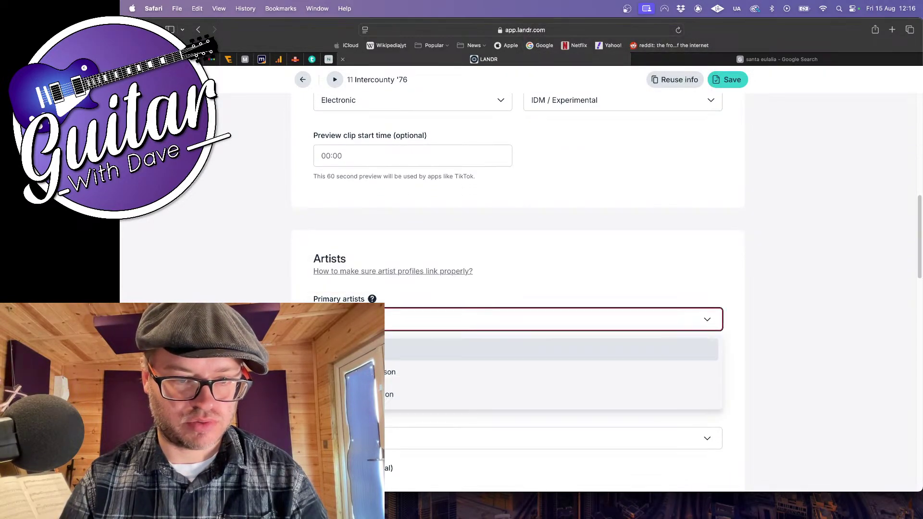
key("Return")
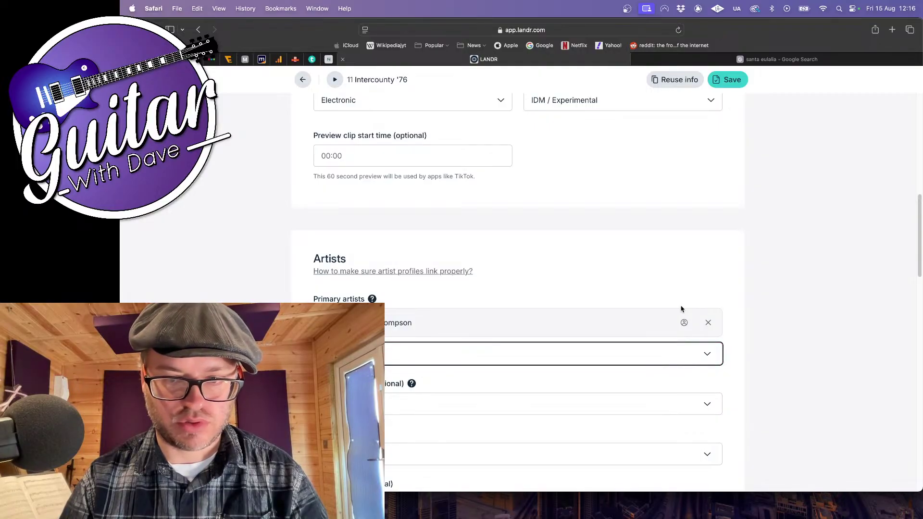
left_click(709, 324)
Add Idea Tea as the primary artist of Intercounty '76 and enter the producer's full name
left_click(401, 330)
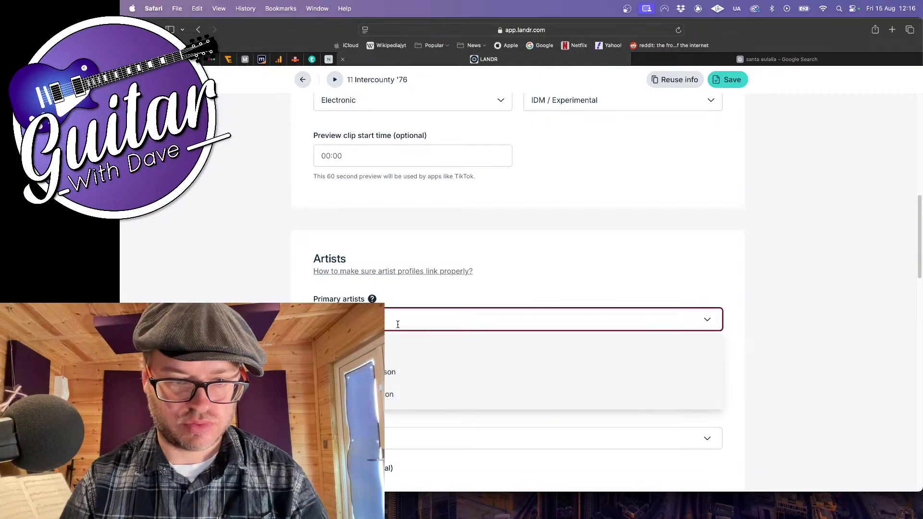
left_click(390, 349)
scroll(387, 349, "down", 3)
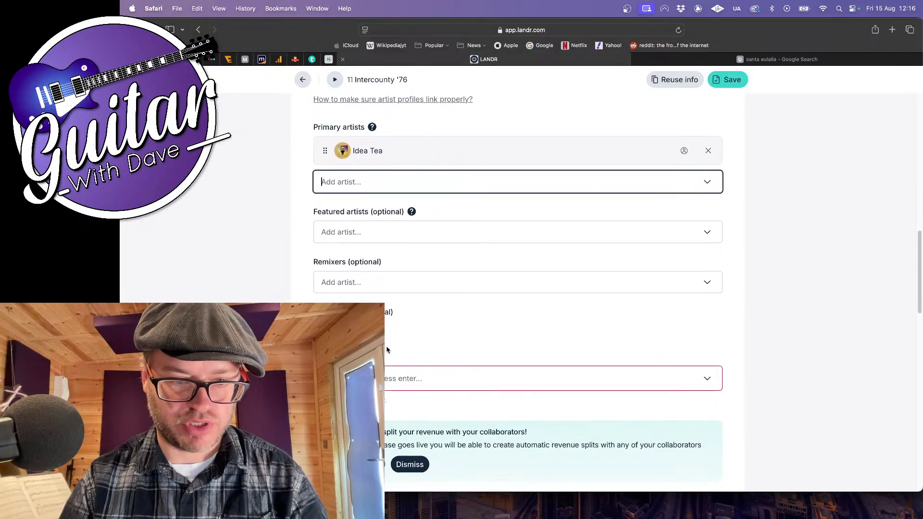
left_click(389, 380)
left_click(366, 432)
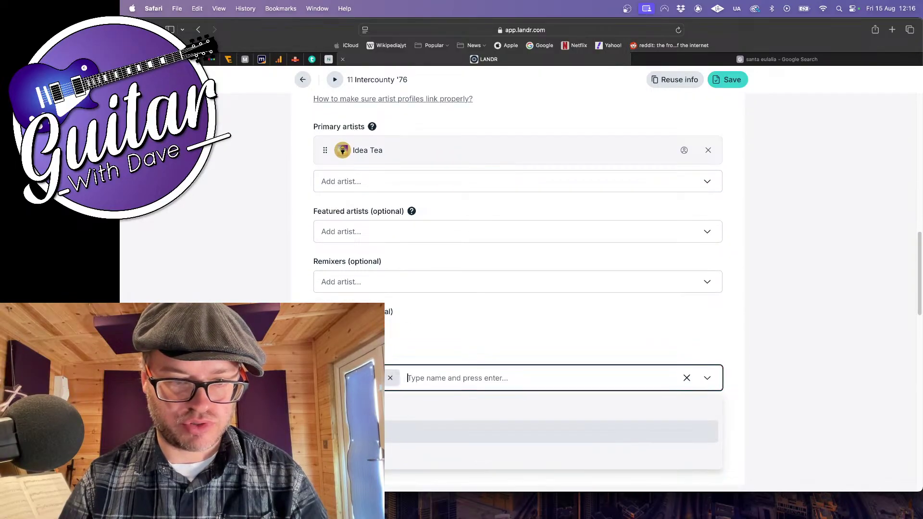
left_click(302, 423)
Mark Intercounty '76 as instrumental without vocals and add its composer's legal name, with the publisher being the same person
scroll(302, 423, "down", 8)
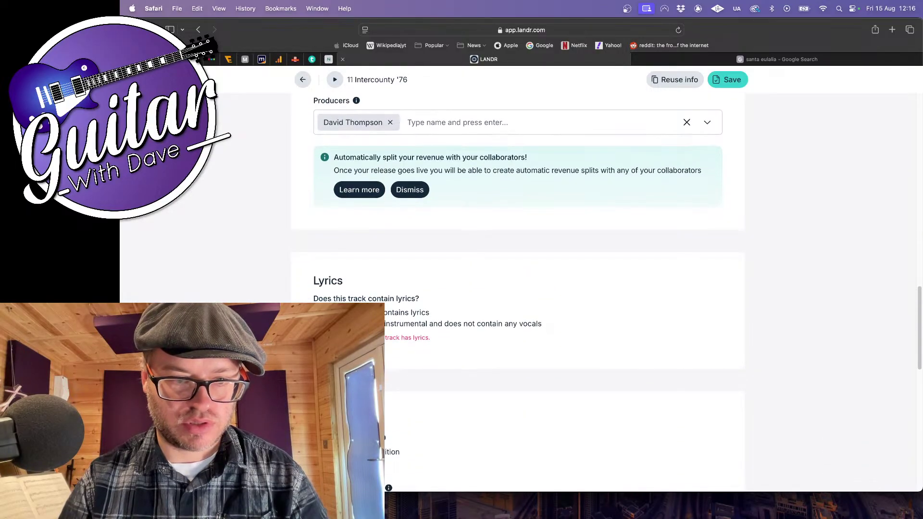
left_click(317, 324)
scroll(318, 324, "down", 4)
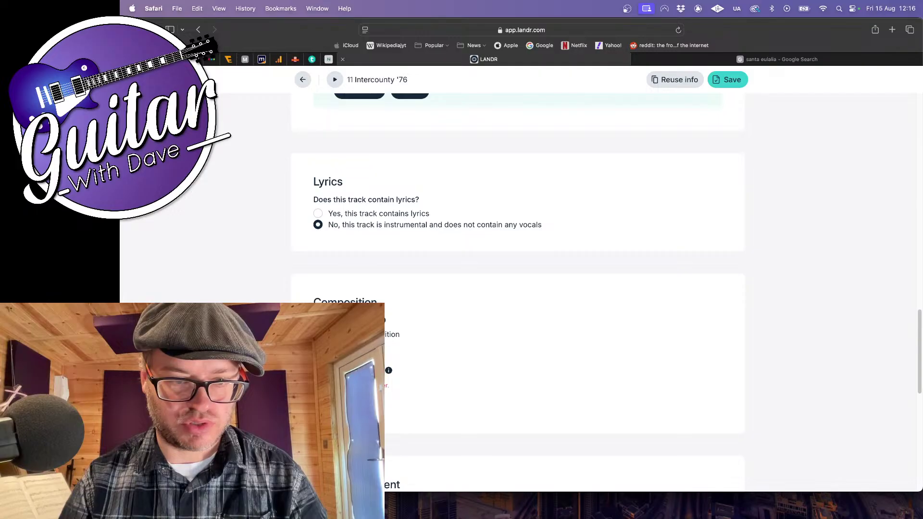
left_click(345, 403)
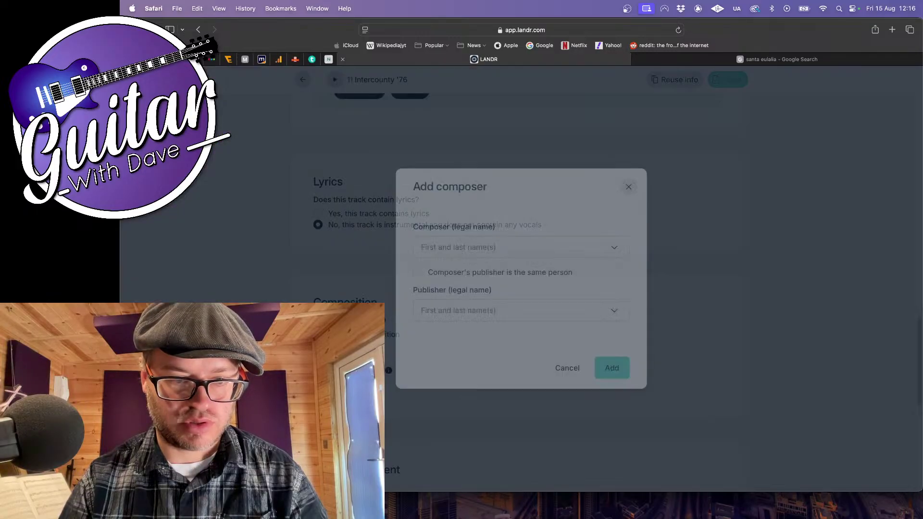
left_click(455, 247)
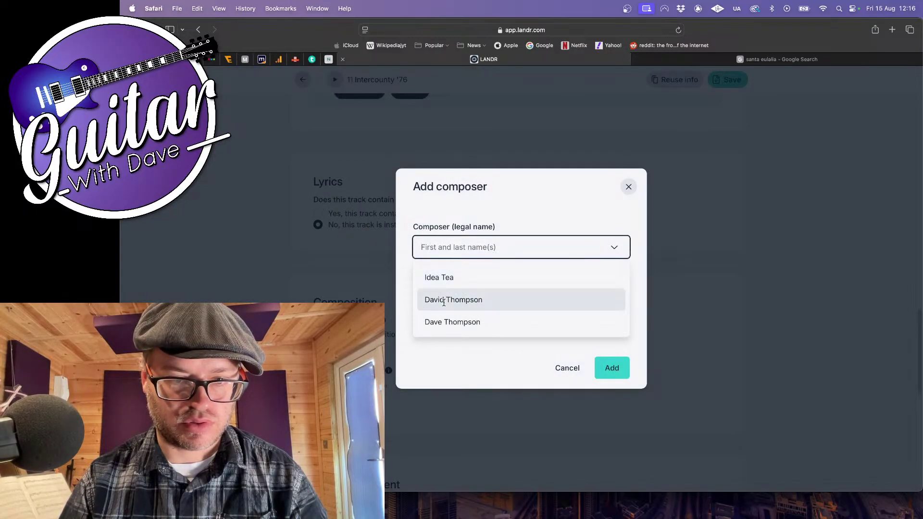
left_click(438, 298)
left_click(418, 273)
left_click(612, 340)
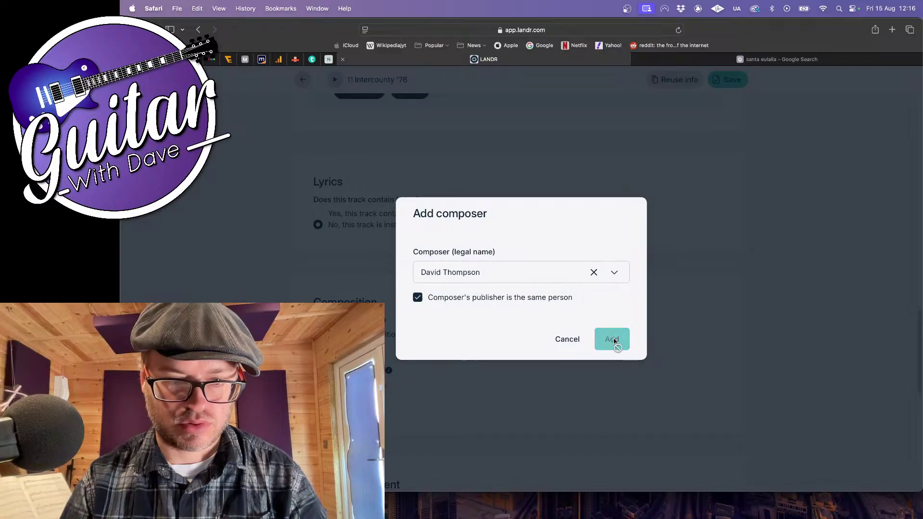
Declare Intercounty '76 100% original with no generative AI used, confirm its distribution rights and save the track
scroll(295, 282, "down", 5)
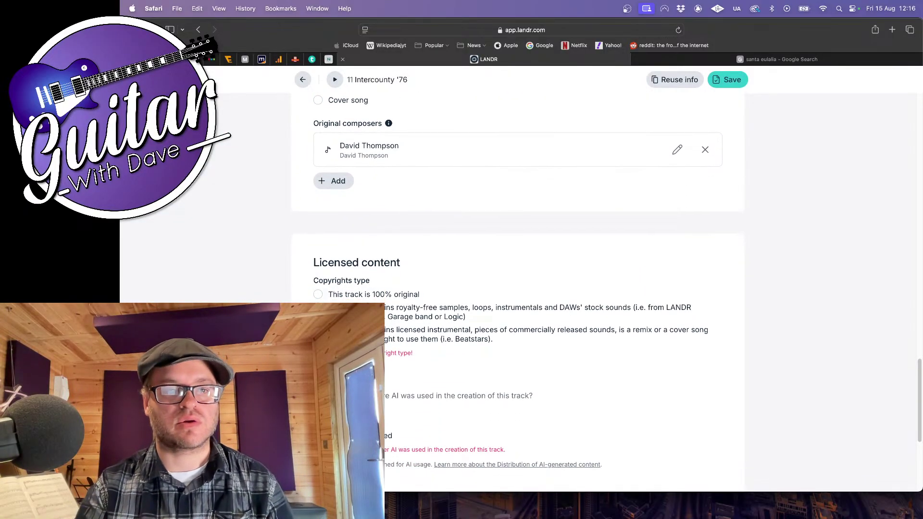
left_click(319, 243)
scroll(319, 246, "down", 2)
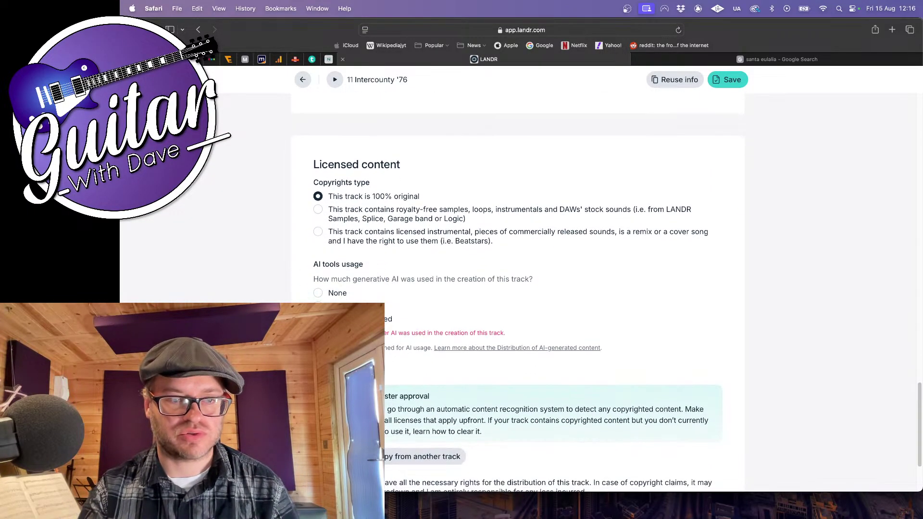
left_click(318, 294)
scroll(318, 299, "down", 3)
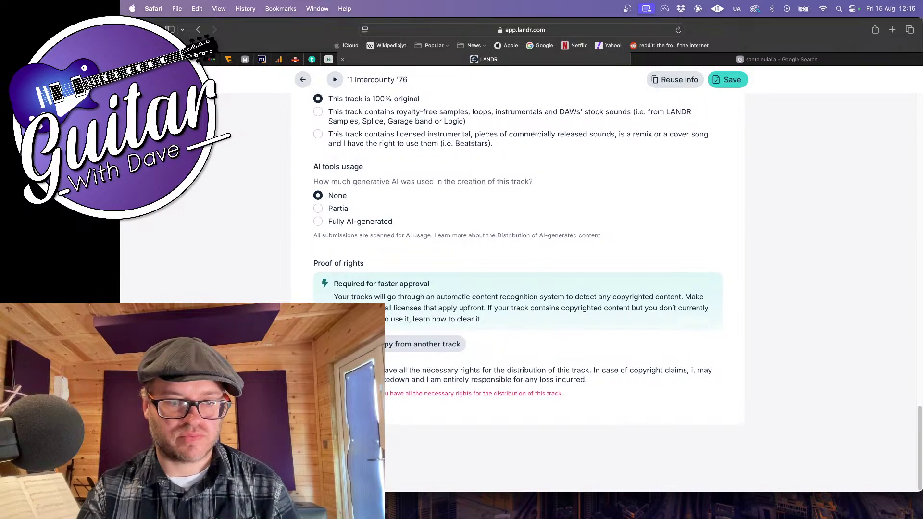
left_click(728, 79)
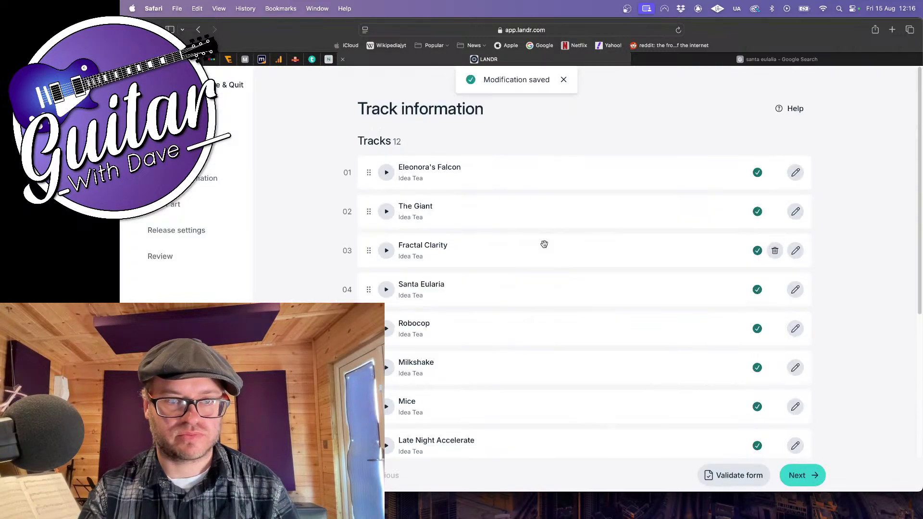
Open the information for track 12 and enter Float as its track title
scroll(542, 243, "down", 5)
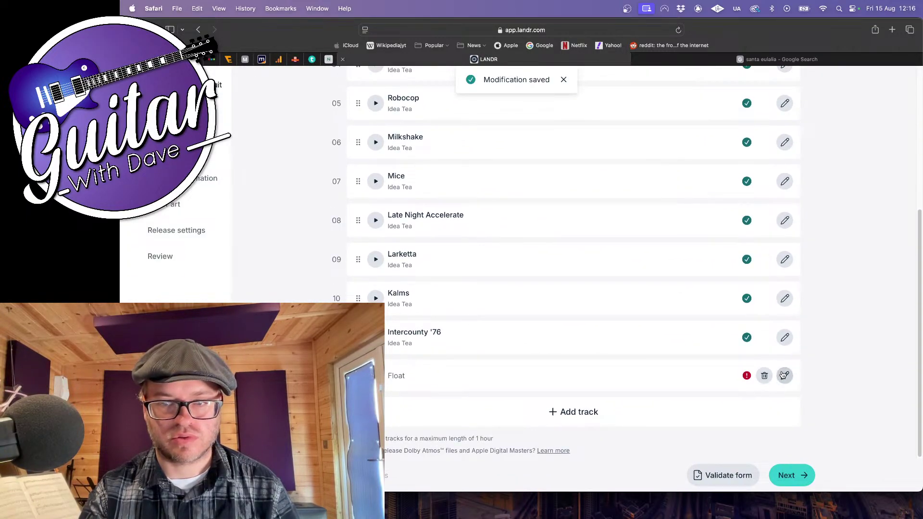
left_click(784, 374)
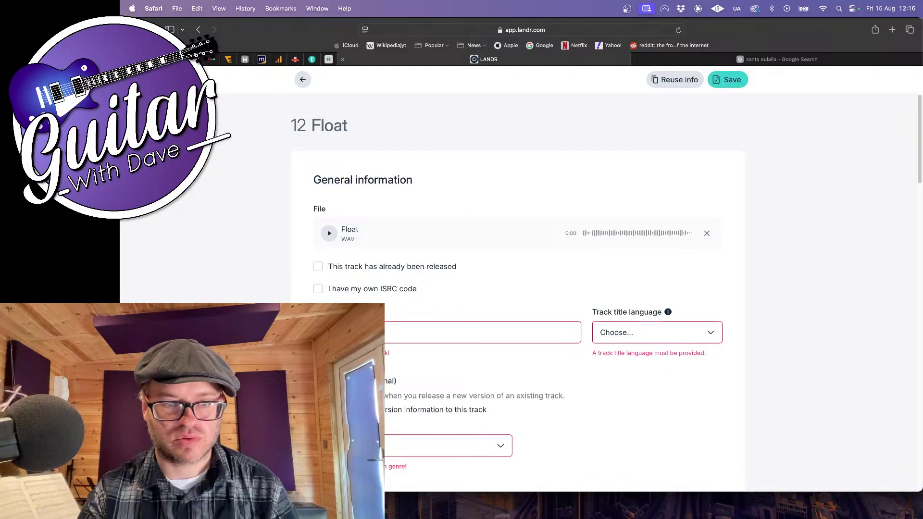
left_click(356, 332)
type("Floa")
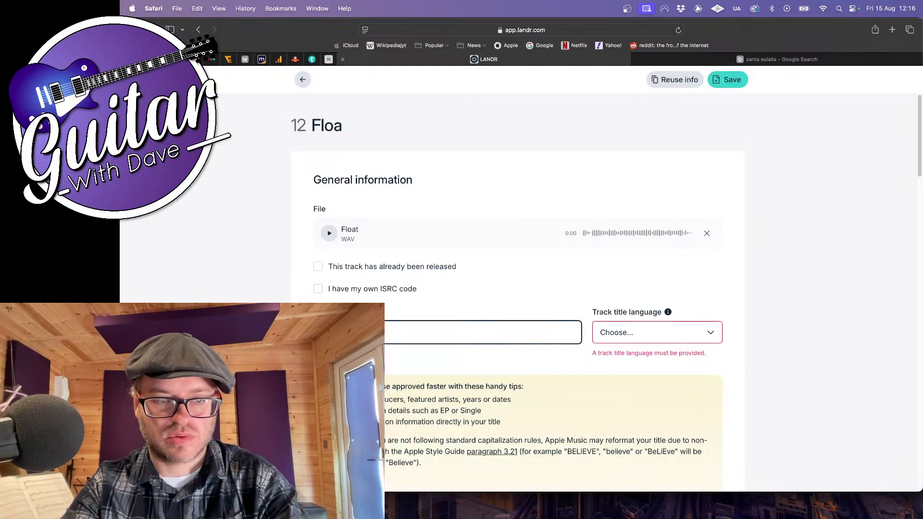
type("t")
Set the track title language of Float to English
left_click(625, 331)
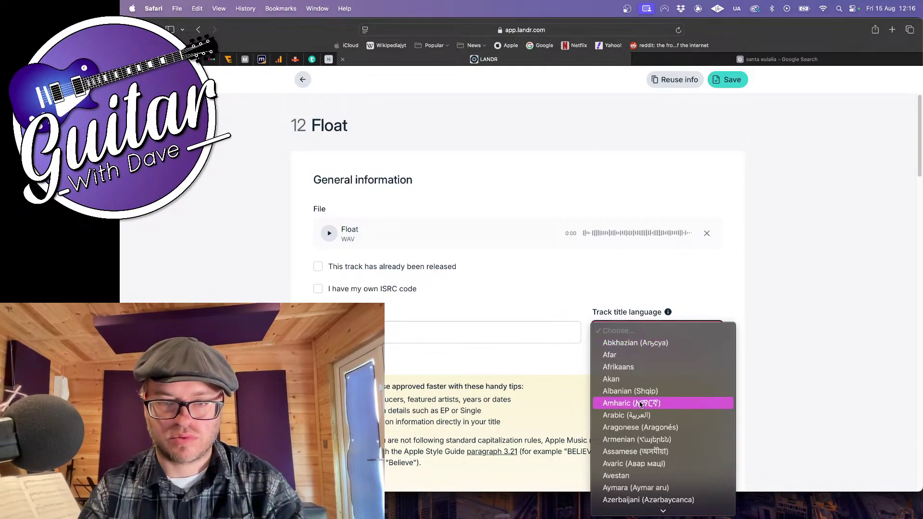
scroll(640, 404, "down", 10)
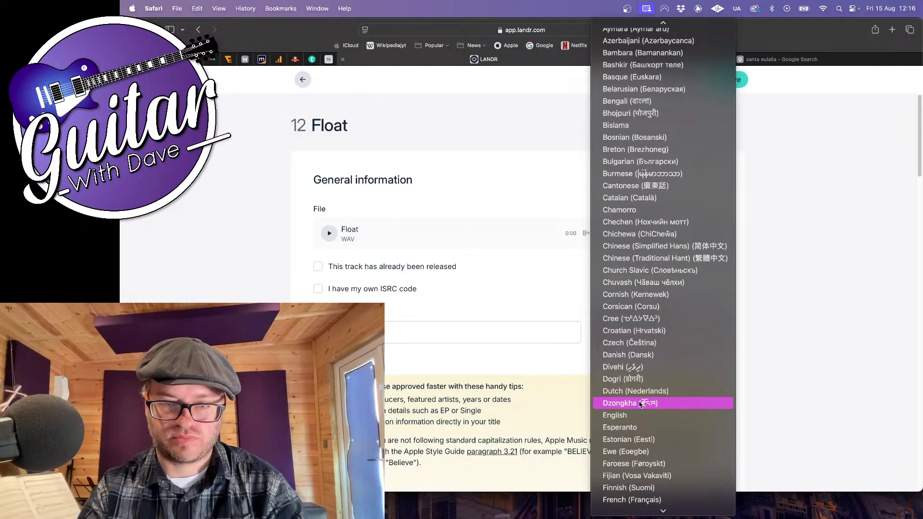
left_click(633, 414)
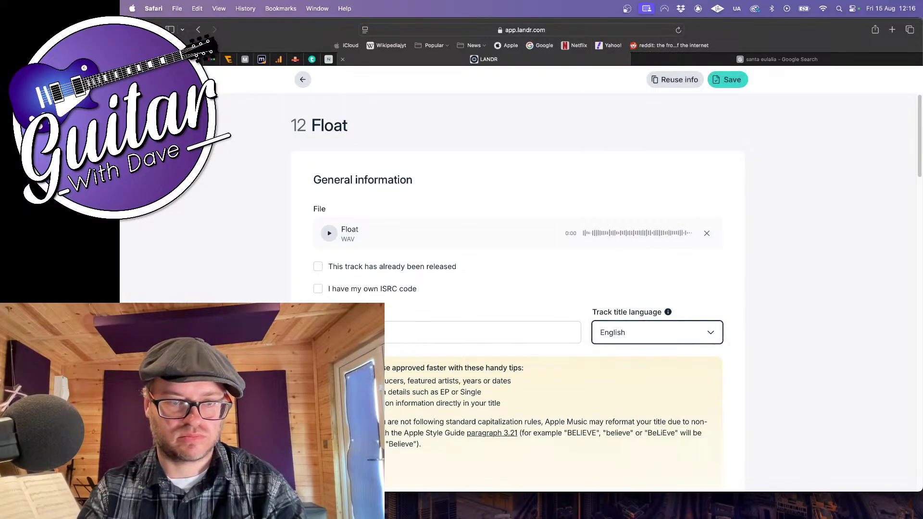
scroll(518, 288, "down", 5)
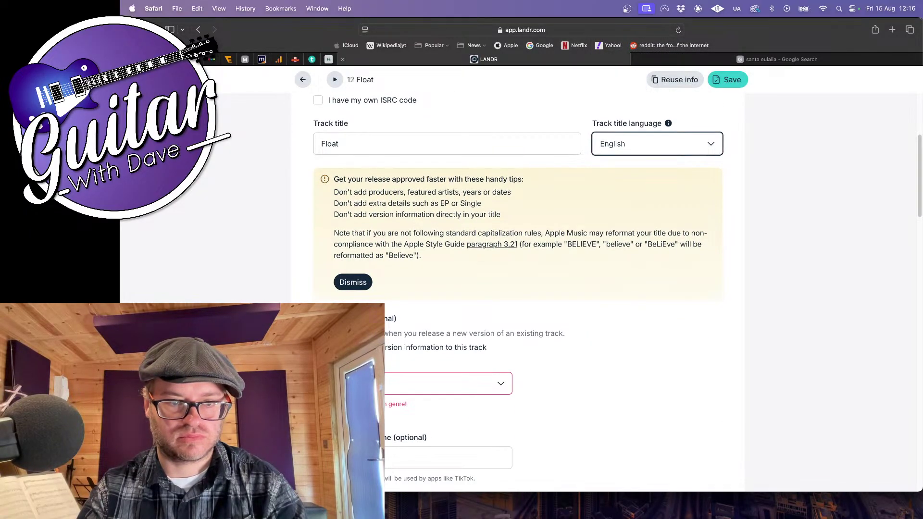
Set the genre of Float to Electronic with the subgenre IDM / Experimental
left_click(448, 383)
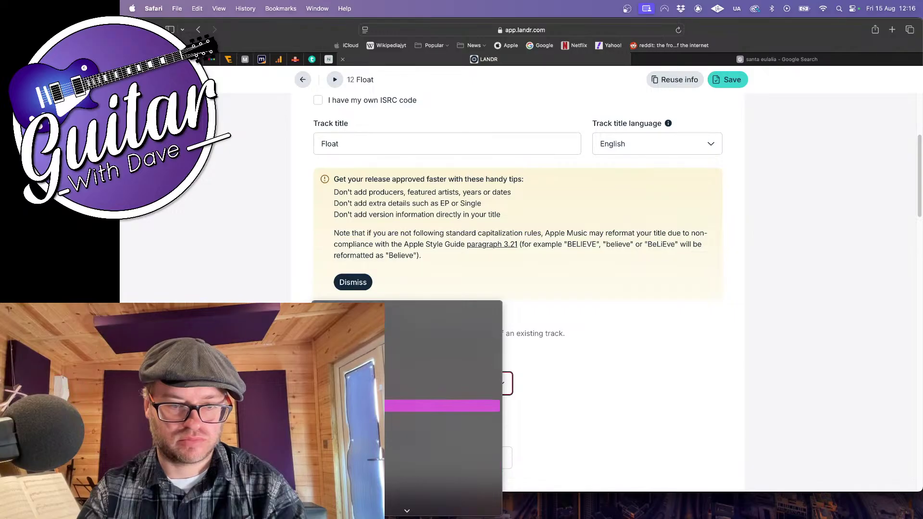
scroll(557, 264, "down", 4)
left_click(573, 236)
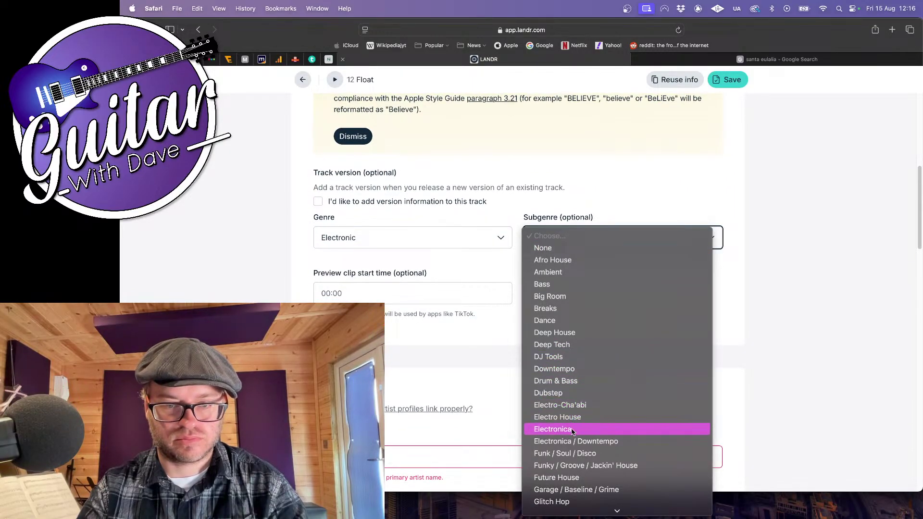
scroll(572, 433, "down", 3)
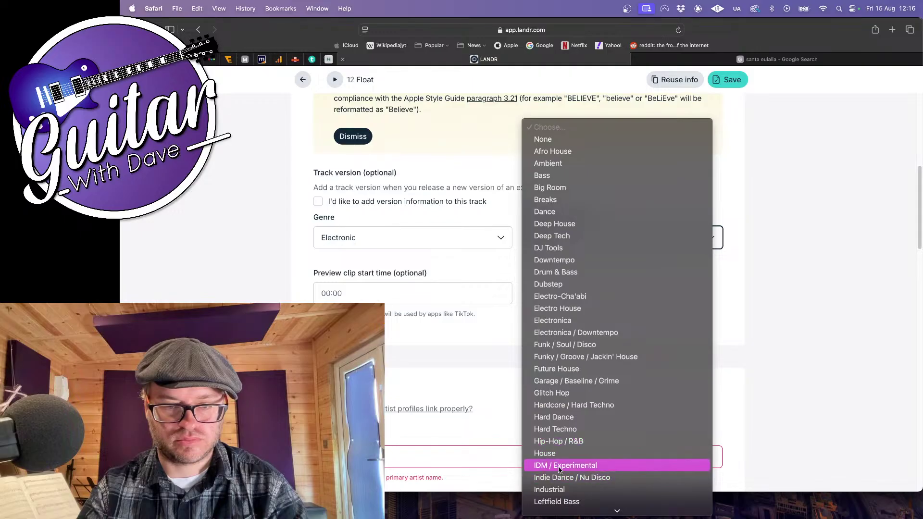
left_click(559, 466)
Add Idea Tea as the primary artist of Float and enter the producer's name
scroll(298, 279, "down", 3)
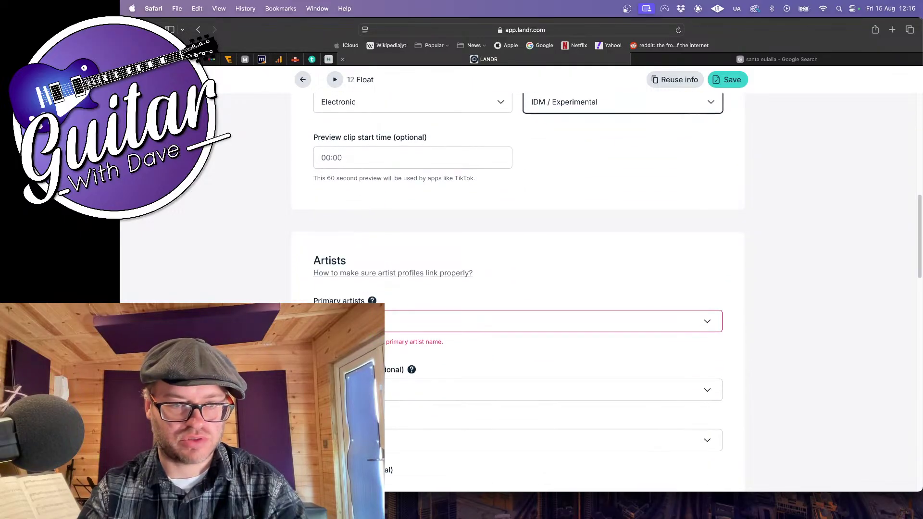
left_click(350, 321)
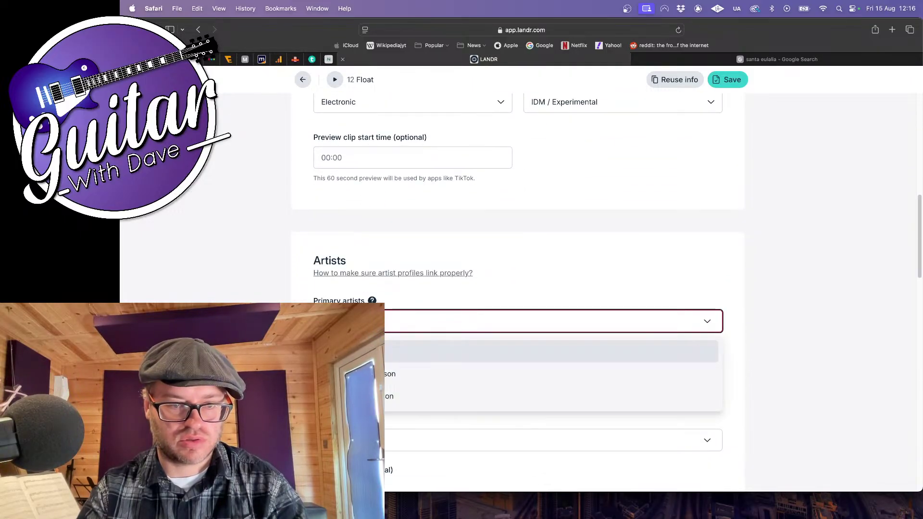
left_click(350, 351)
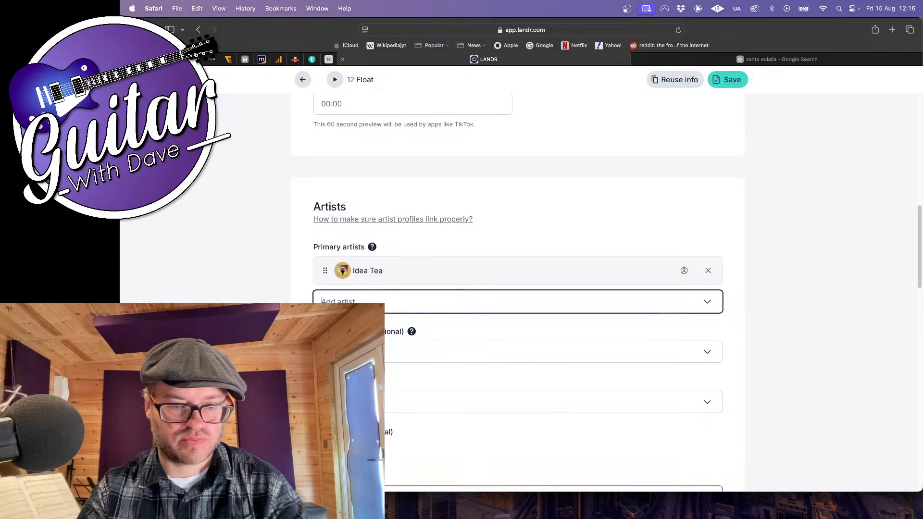
scroll(518, 292, "down", 2)
left_click(350, 393)
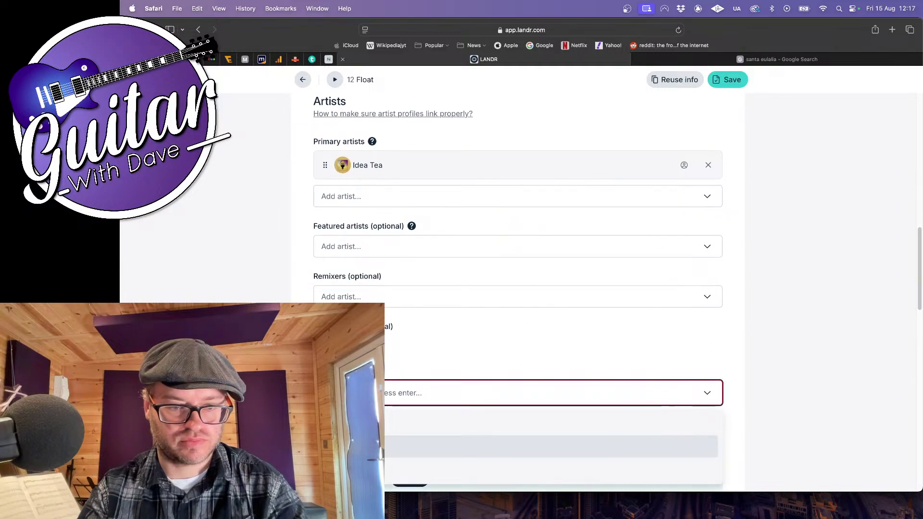
left_click(350, 447)
left_click(518, 351)
Mark Float as instrumental without vocals and add its composer's legal name, with the publisher being the same person
scroll(518, 293, "down", 4)
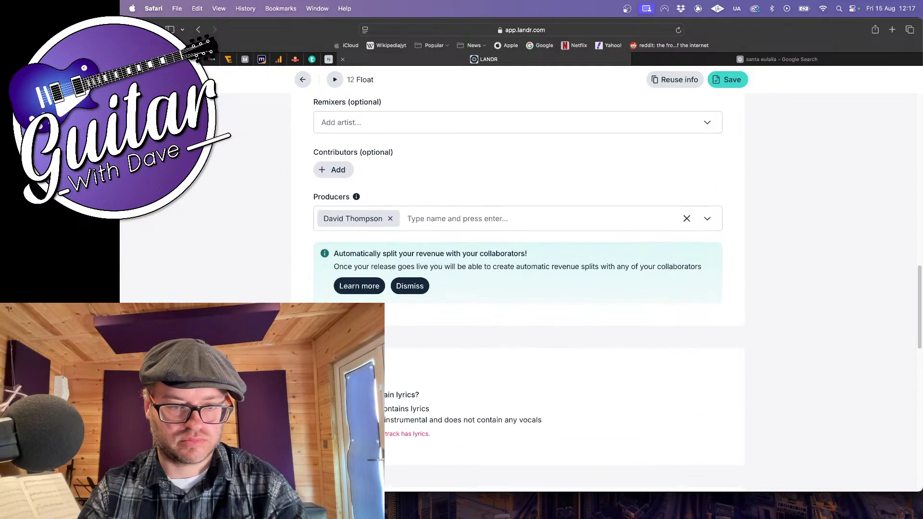
scroll(518, 292, "down", 3)
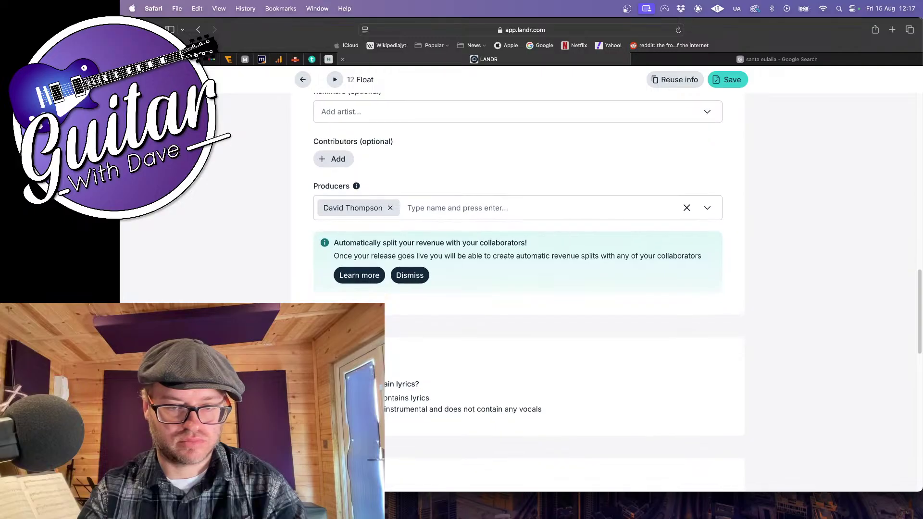
left_click(350, 449)
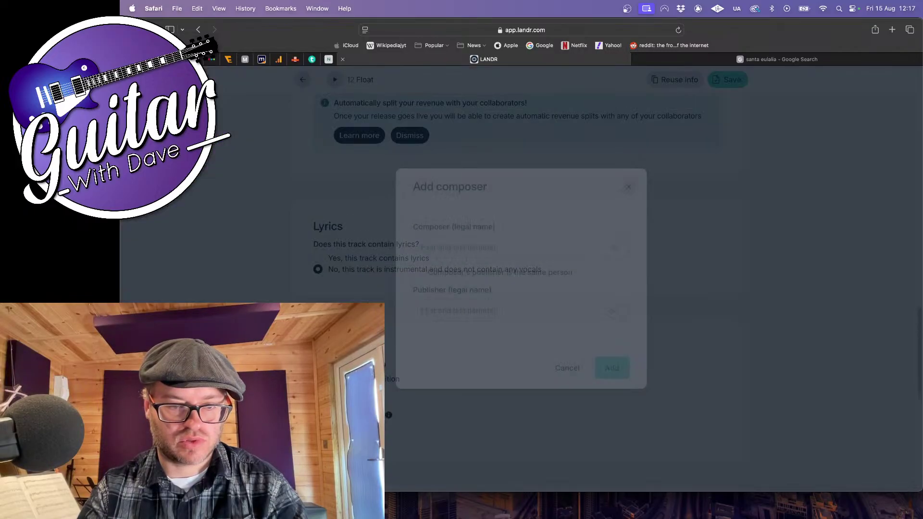
left_click(465, 242)
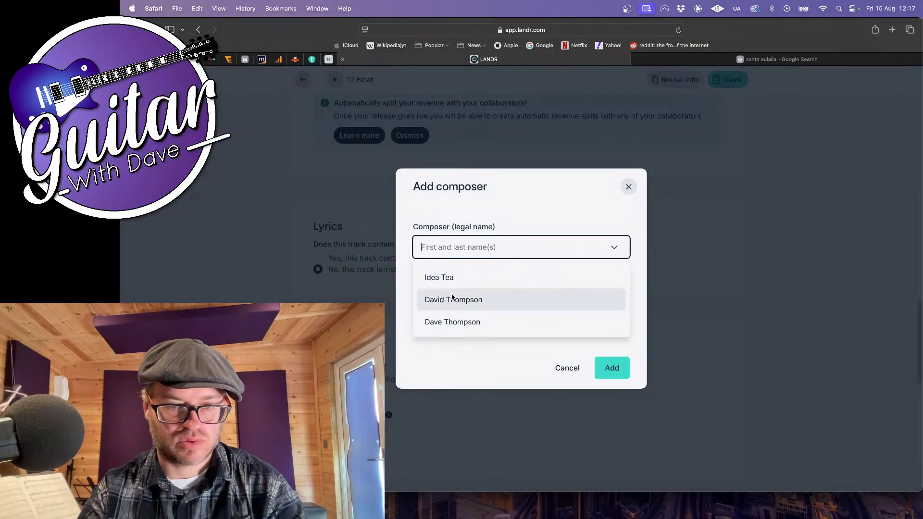
left_click(449, 299)
left_click(418, 273)
left_click(612, 341)
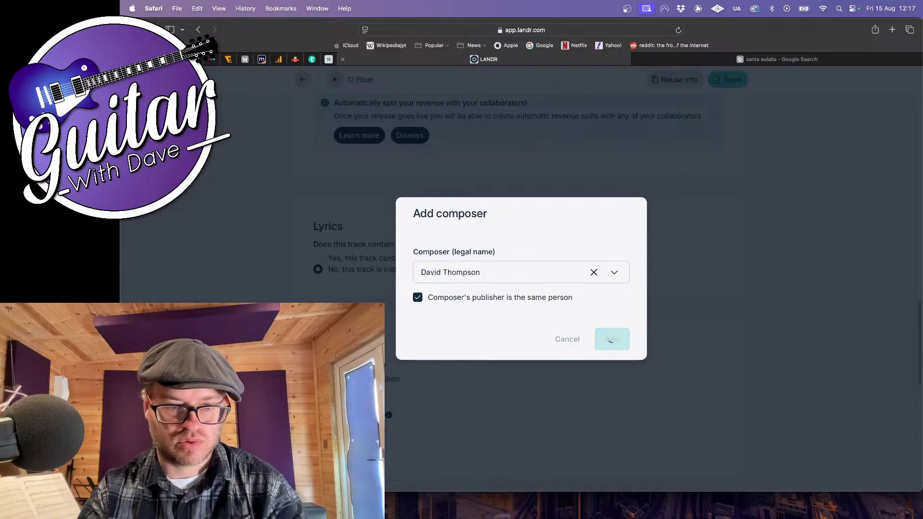
Declare Float 100% original with no generative AI used, confirm its distribution rights and save the track
scroll(518, 293, "down", 1)
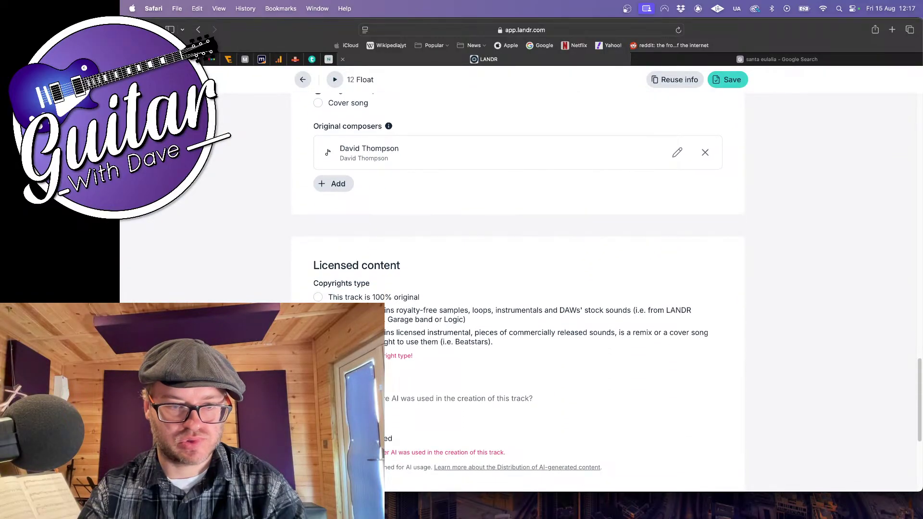
left_click(318, 297)
left_click(318, 394)
scroll(318, 394, "down", 4)
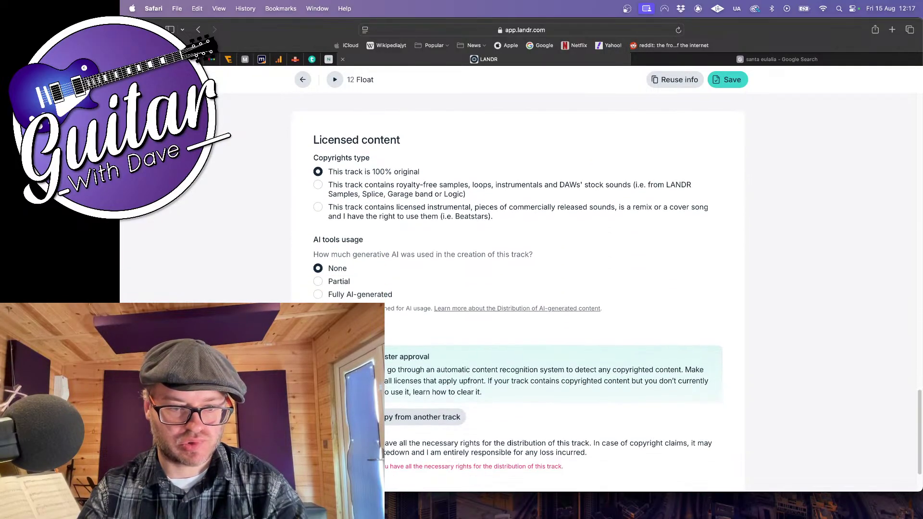
scroll(318, 385, "down", 3)
left_click(318, 369)
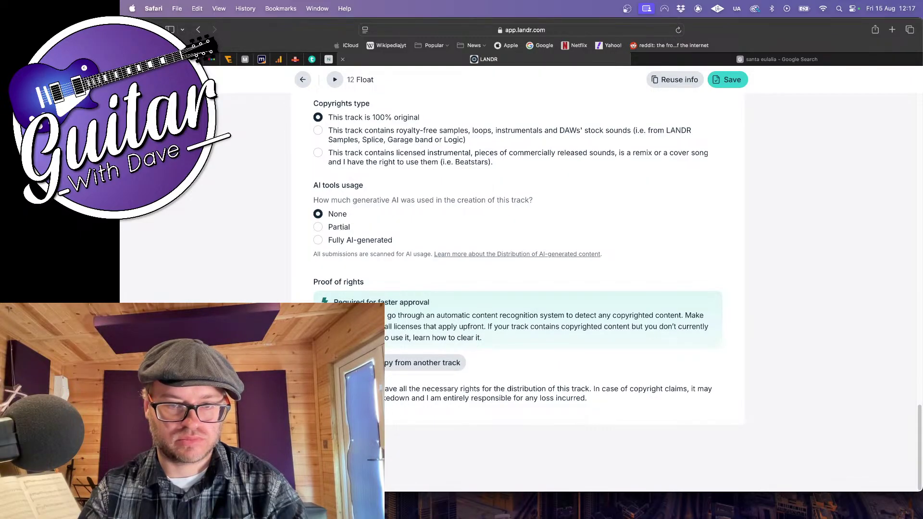
left_click(727, 79)
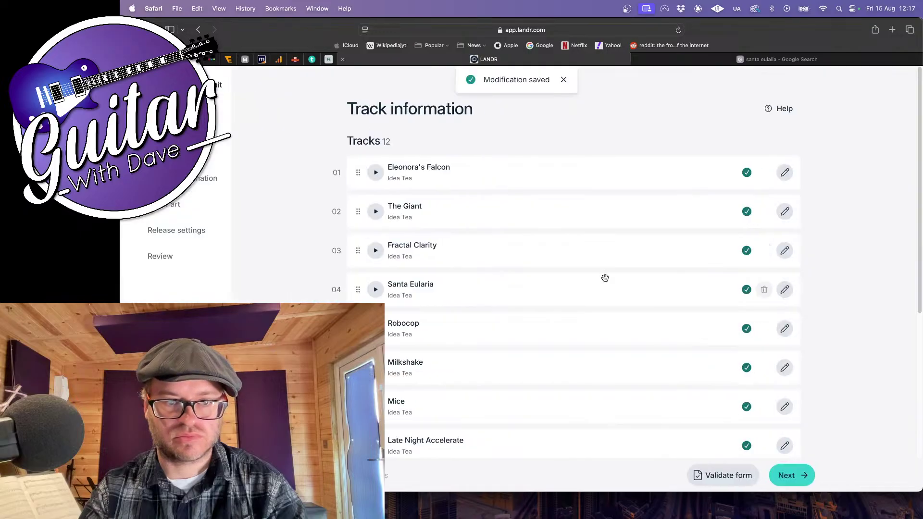
Continue from the track list to the release info and enter Idea Tea II as the release title
scroll(605, 278, "down", 5)
scroll(605, 278, "up", 5)
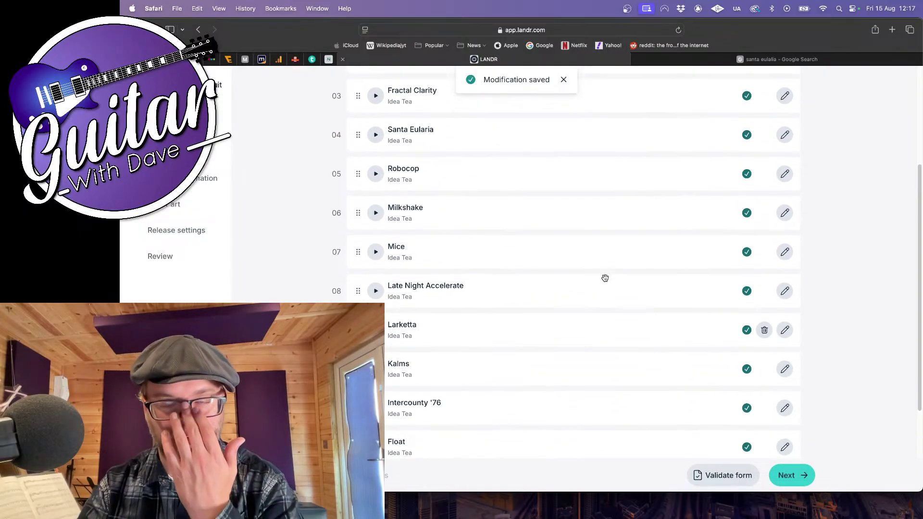
left_click(791, 476)
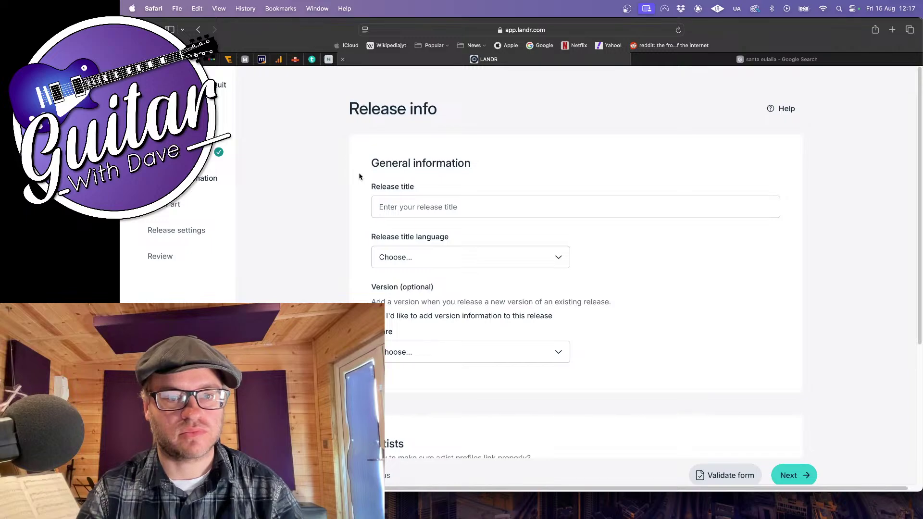
left_click(427, 200)
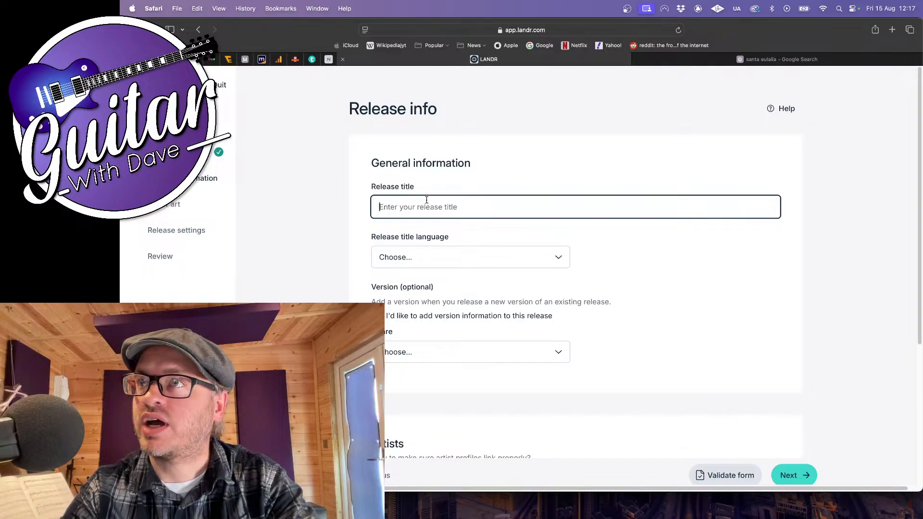
type("Idea Tea II")
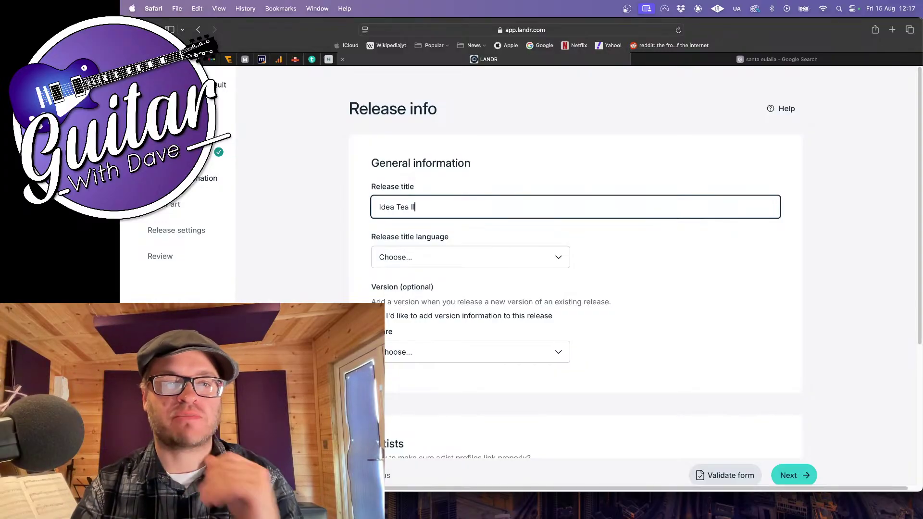
Set the release title language to English
scroll(439, 262, "down", 1)
left_click(439, 260)
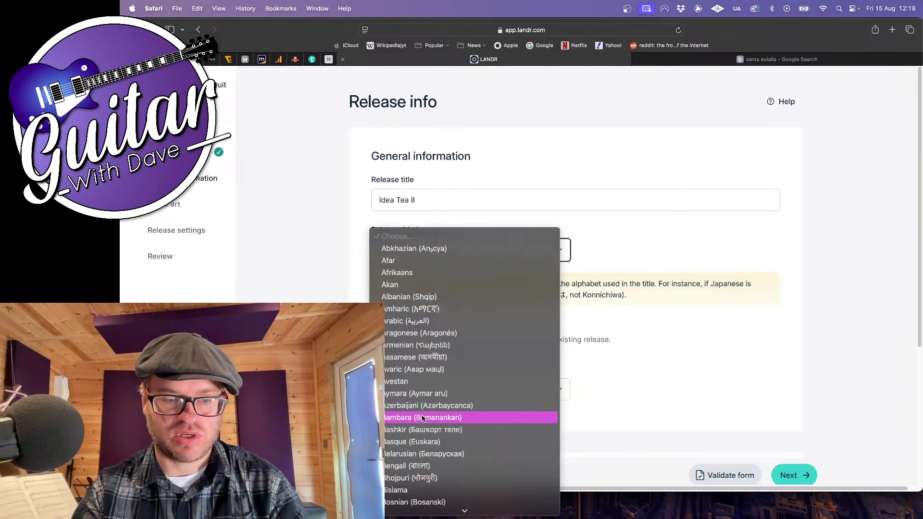
scroll(422, 419, "down", 10)
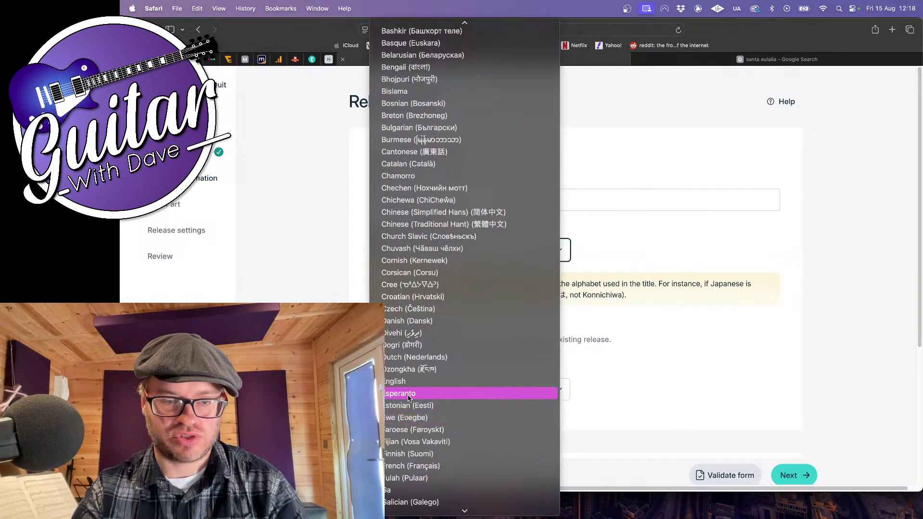
left_click(401, 384)
Set the release's genre to Electronic with the subgenre IDM / Experimental
left_click(417, 390)
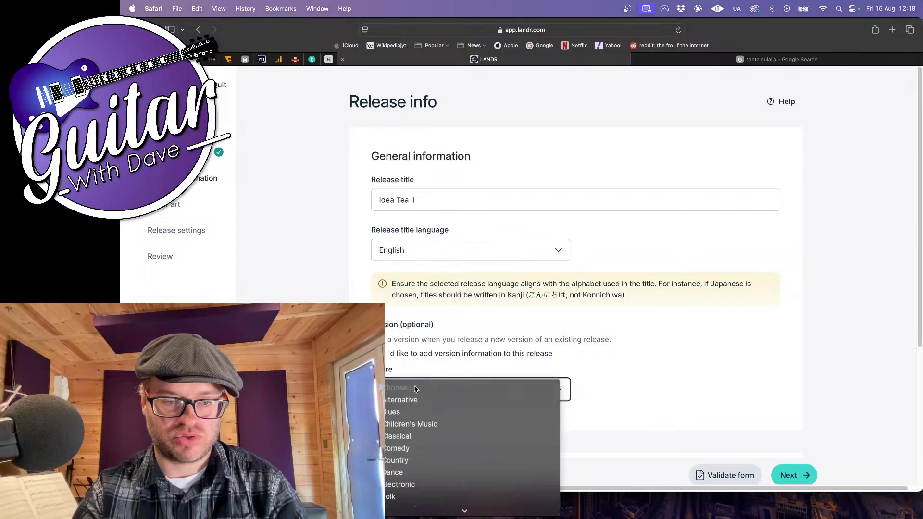
left_click(408, 423)
scroll(481, 385, "down", 3)
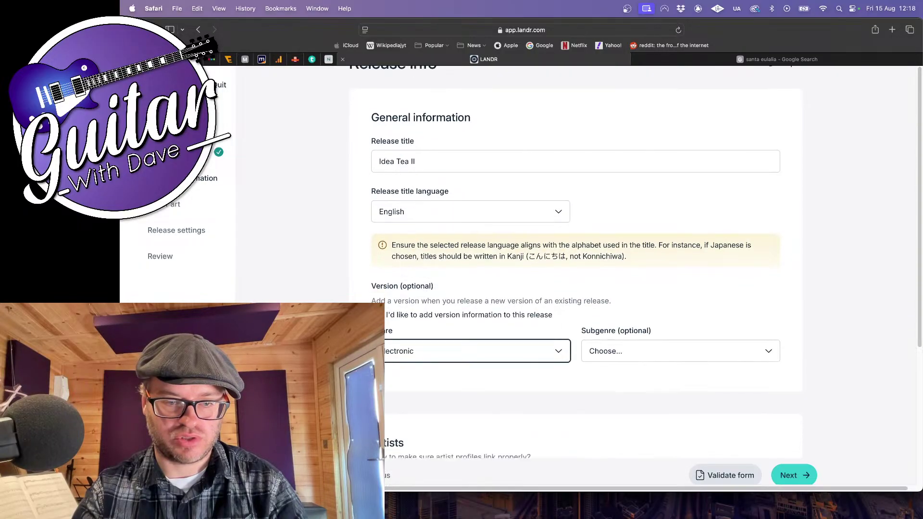
left_click(629, 331)
scroll(625, 354, "down", 10)
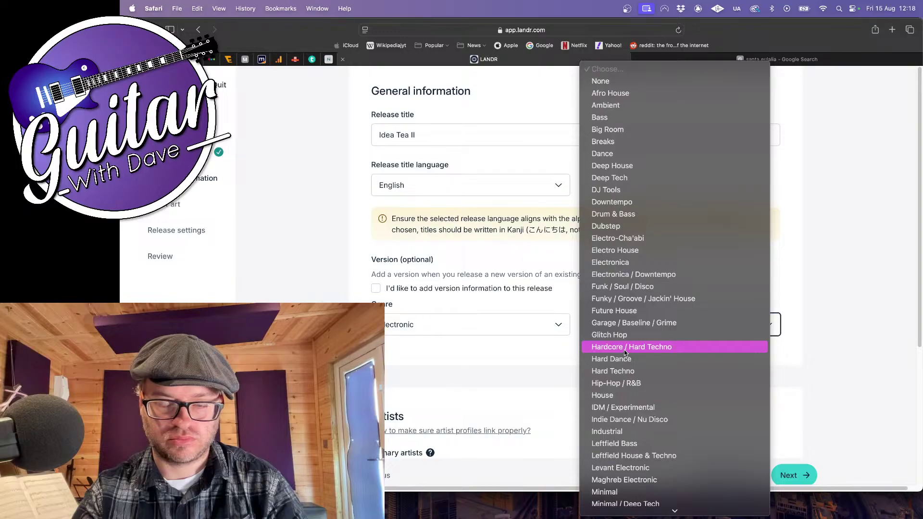
scroll(624, 354, "down", 2)
left_click(620, 372)
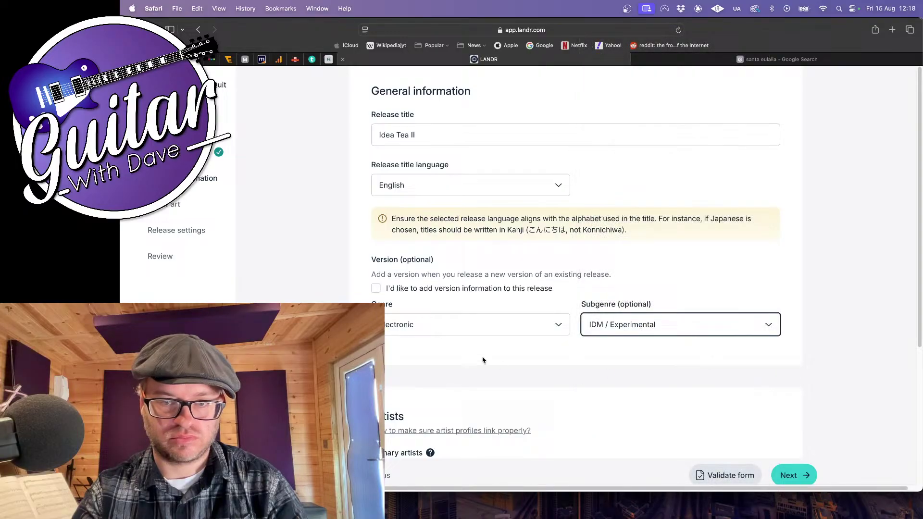
Add Idea Tea as the primary artist of the release
scroll(448, 350, "down", 5)
left_click(445, 356)
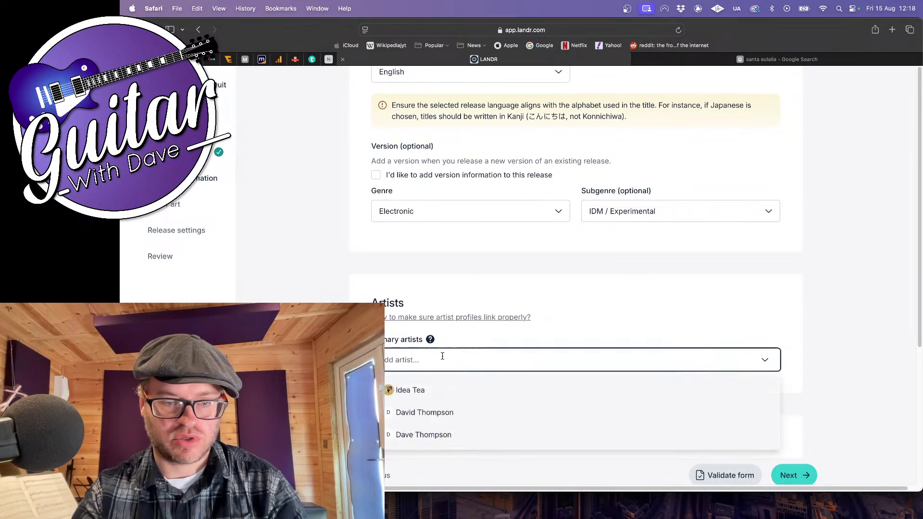
left_click(418, 394)
Enter the composition owner's legal name for the release and set the year of composition to 2016
scroll(393, 396, "down", 5)
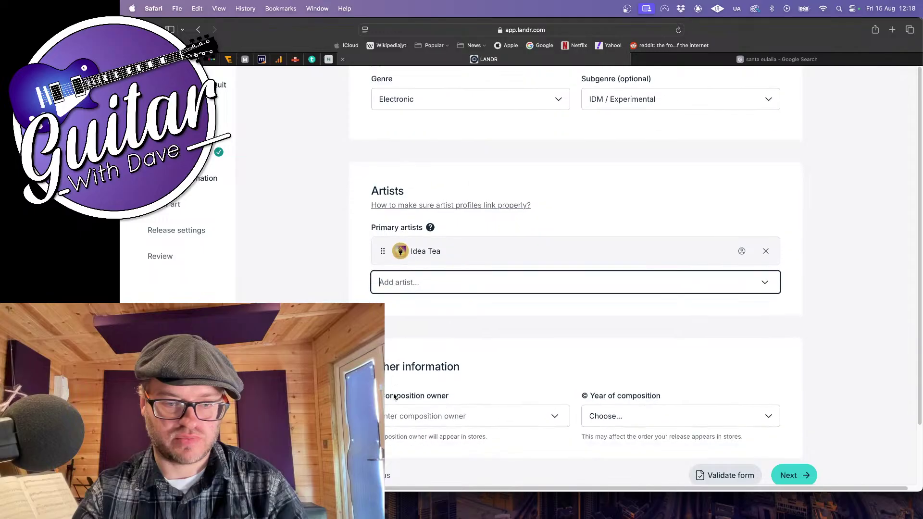
left_click(446, 292)
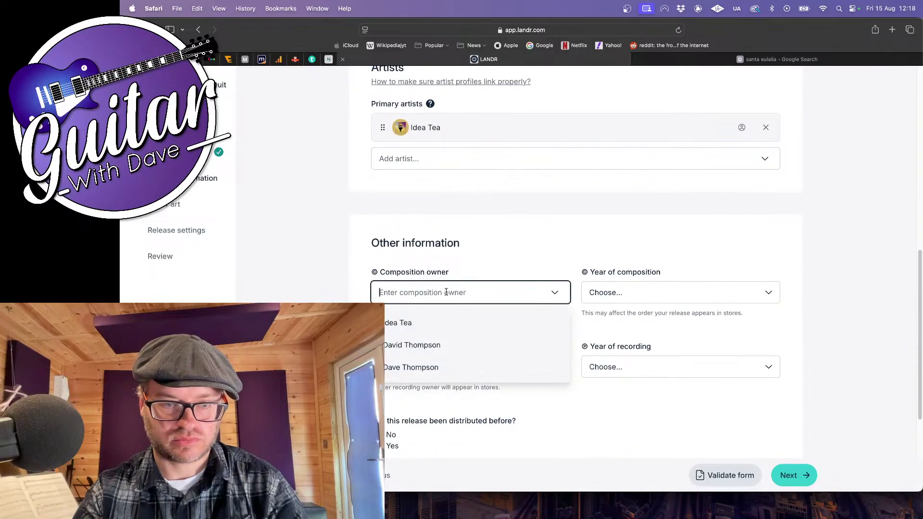
left_click(404, 344)
left_click(604, 294)
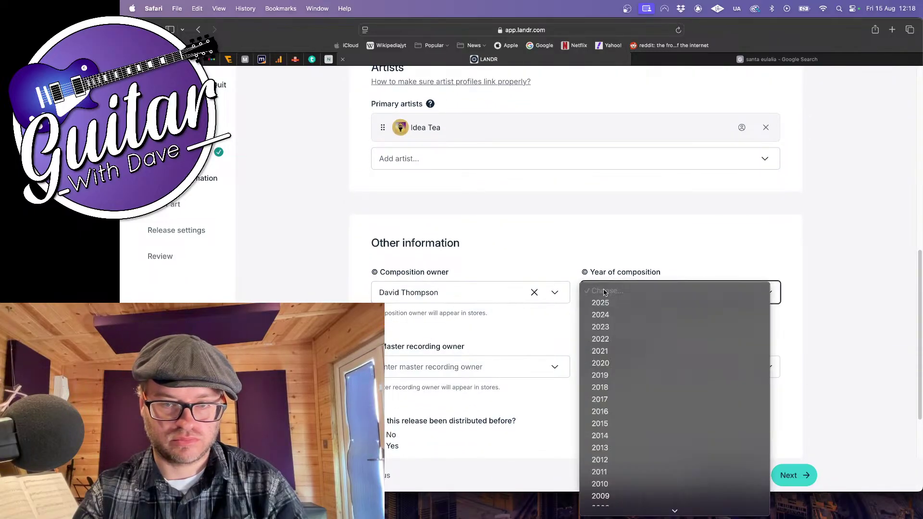
left_click(618, 411)
Enter the master recording owner's legal name for the release and set the year of recording to 2016
scroll(527, 305, "down", 2)
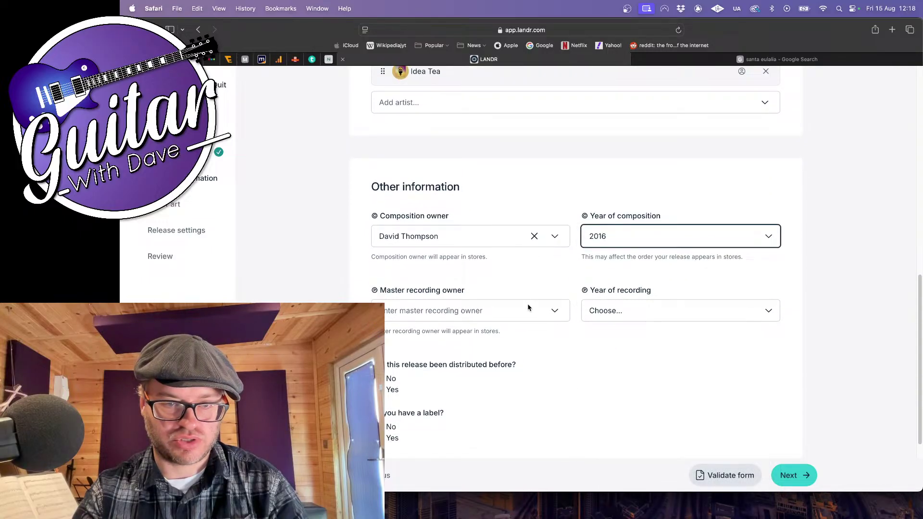
left_click(494, 311)
left_click(452, 364)
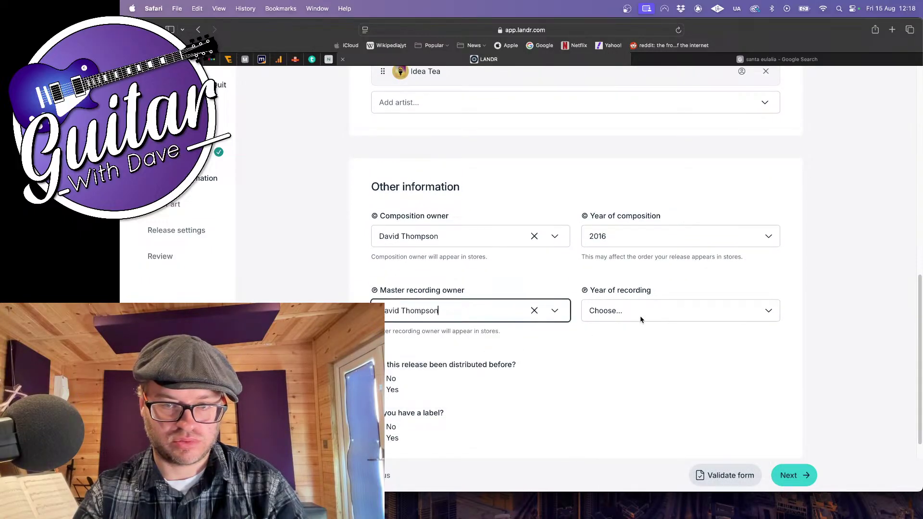
left_click(640, 313)
left_click(640, 429)
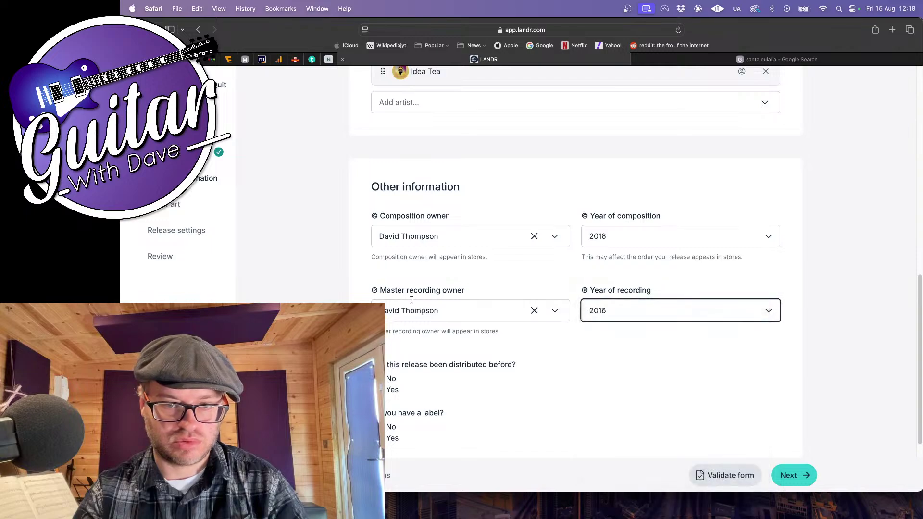
Finish the release info and continue to the cover art stage
scroll(411, 300, "down", 1)
scroll(406, 311, "up", 1)
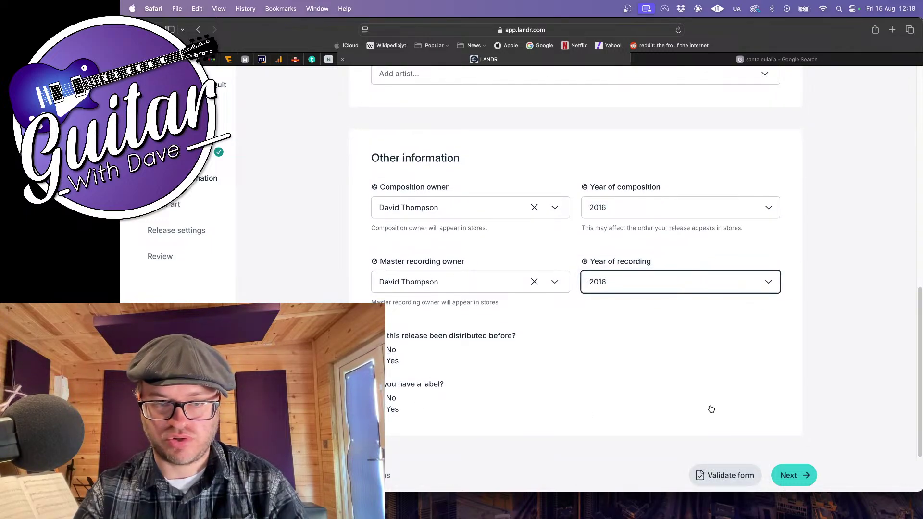
left_click(785, 469)
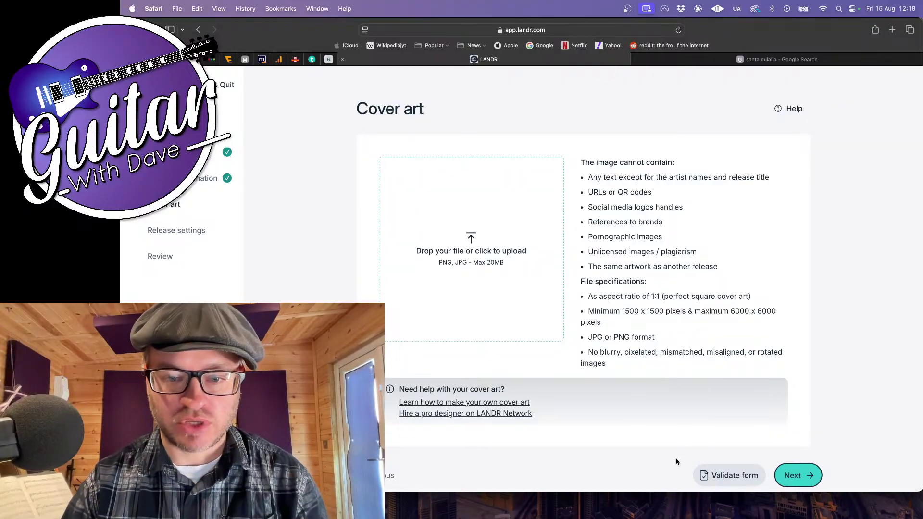
Switch to Affinity Designer 2 and open the recent document Idea tea Idea_5
mouse_move(763, 517)
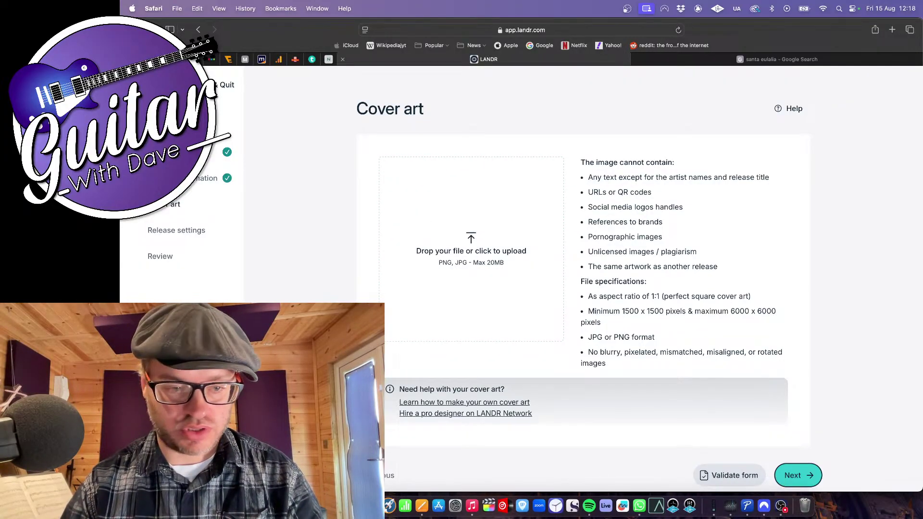
left_click(255, 506)
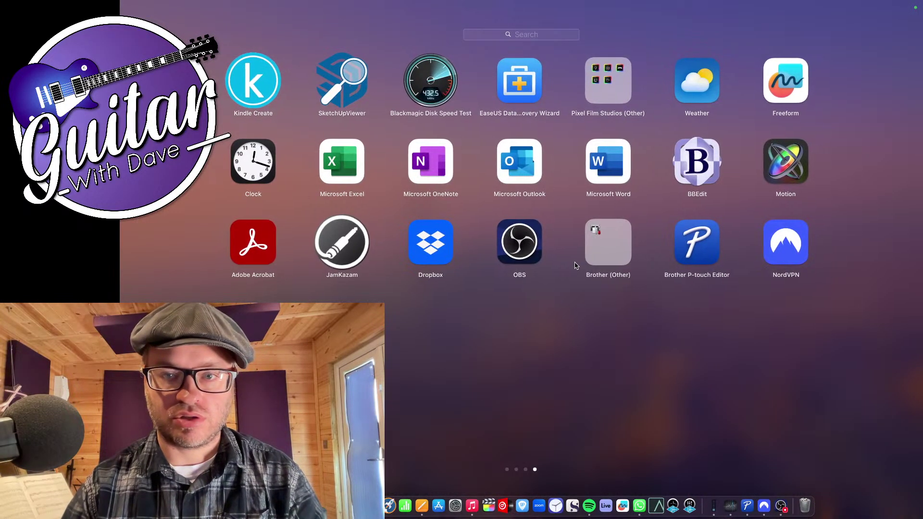
scroll(576, 266, "left", 3)
scroll(576, 266, "right", 3)
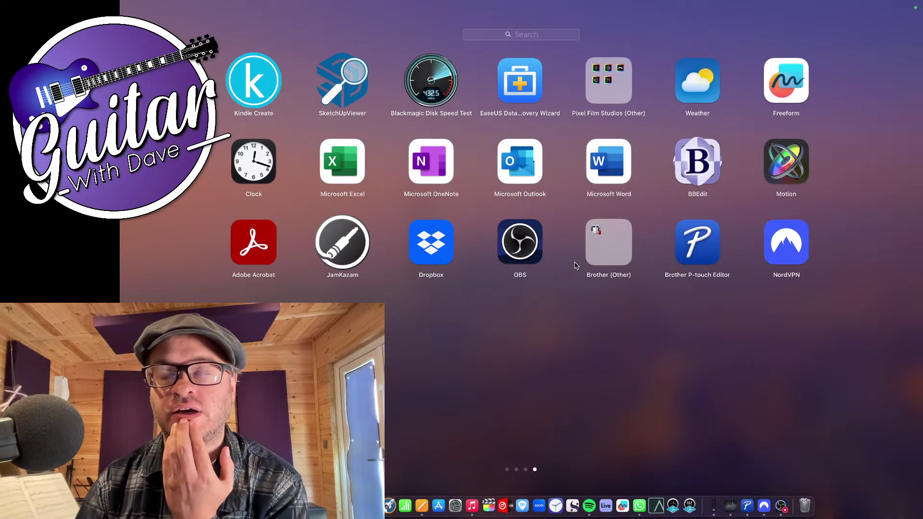
scroll(480, 201, "left", 3)
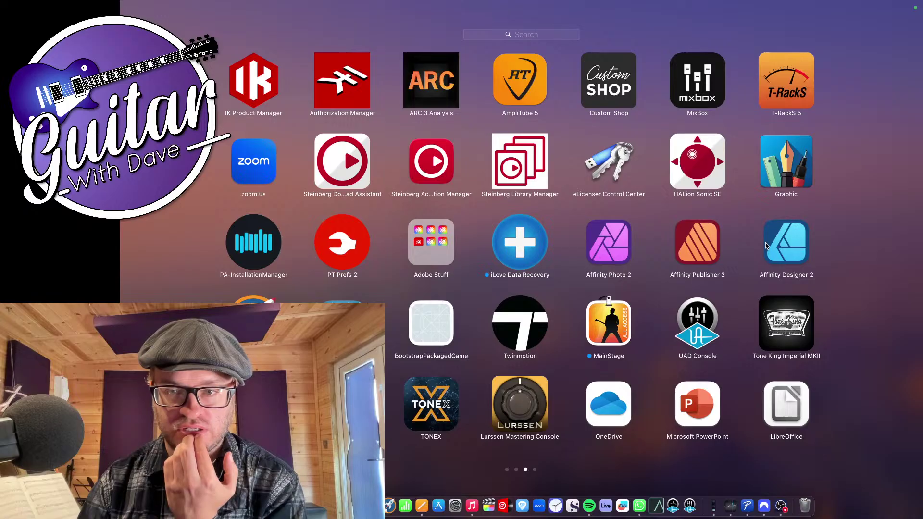
key("Escape")
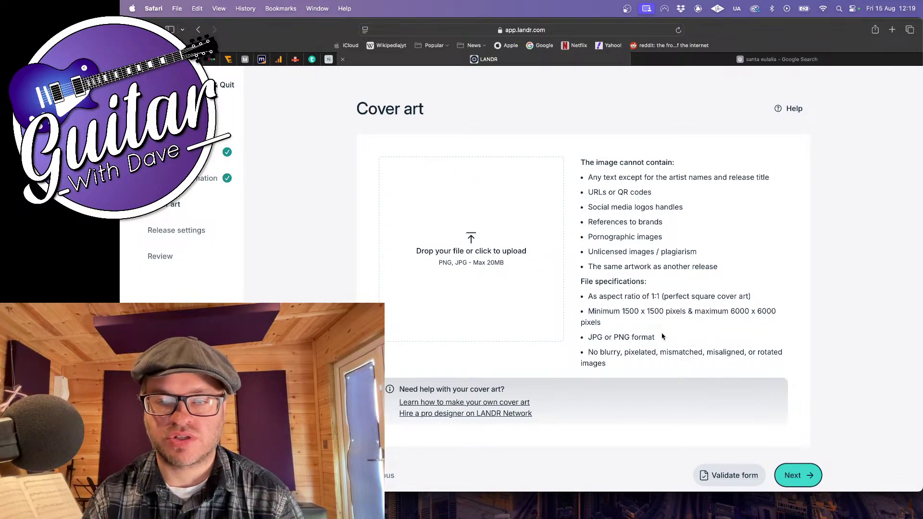
mouse_move(777, 517)
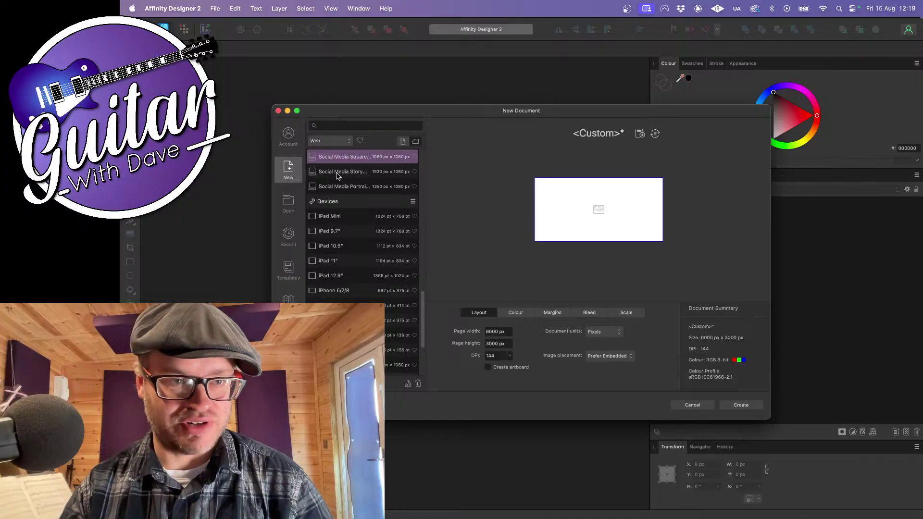
left_click(287, 234)
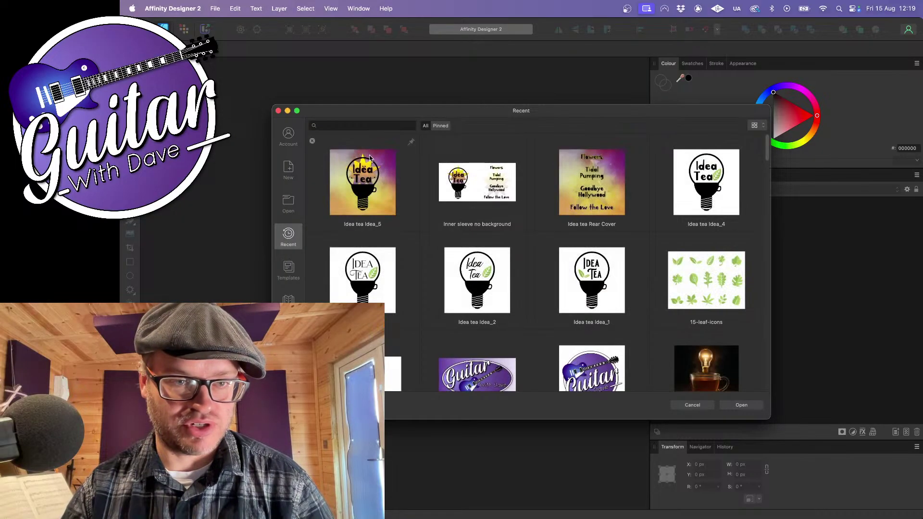
double_click(345, 192)
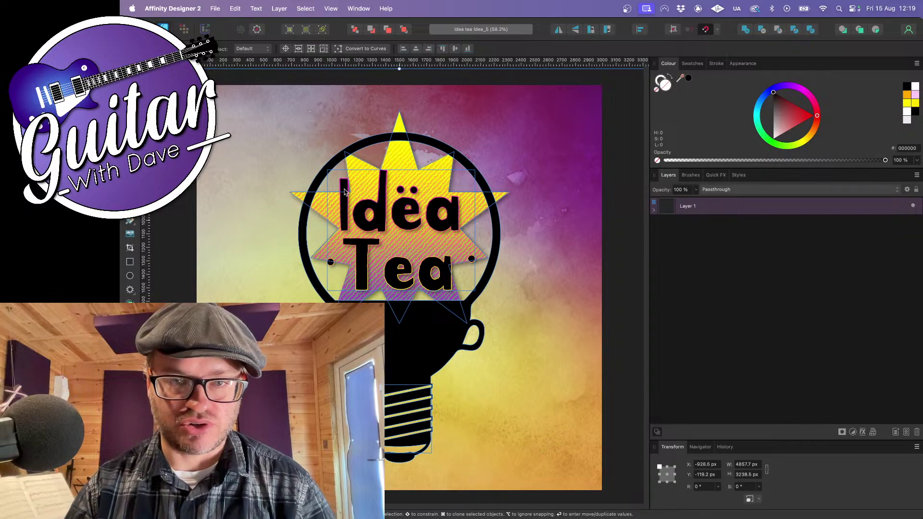
Save a copy of the artwork in Documents under the name "Idea tea Idea Album II"
left_click(217, 10)
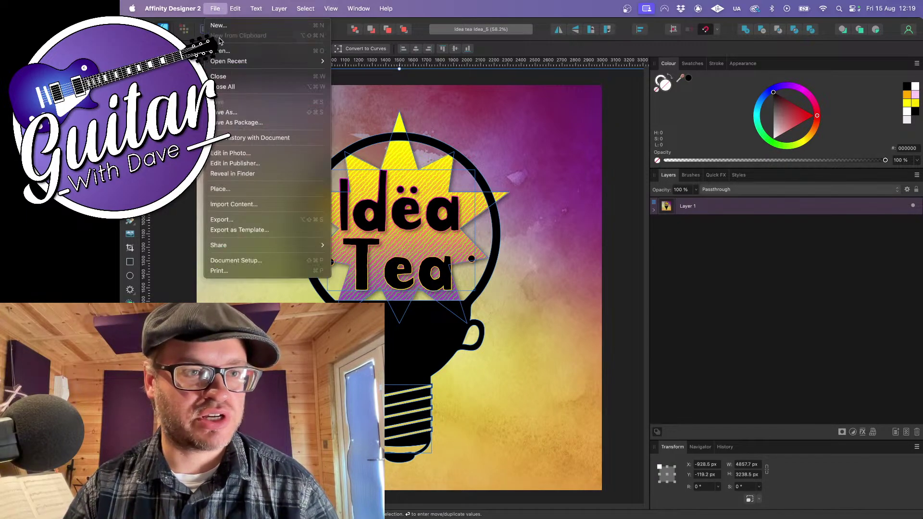
left_click(224, 112)
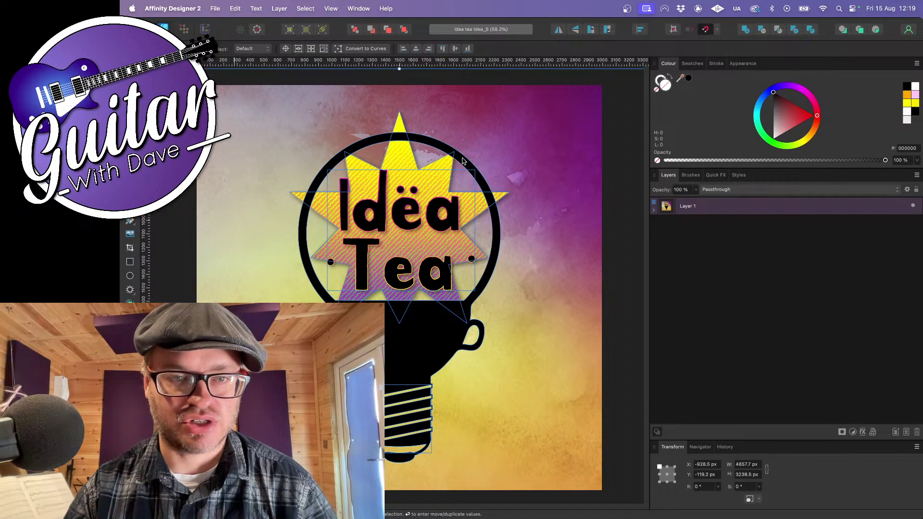
left_click(556, 114)
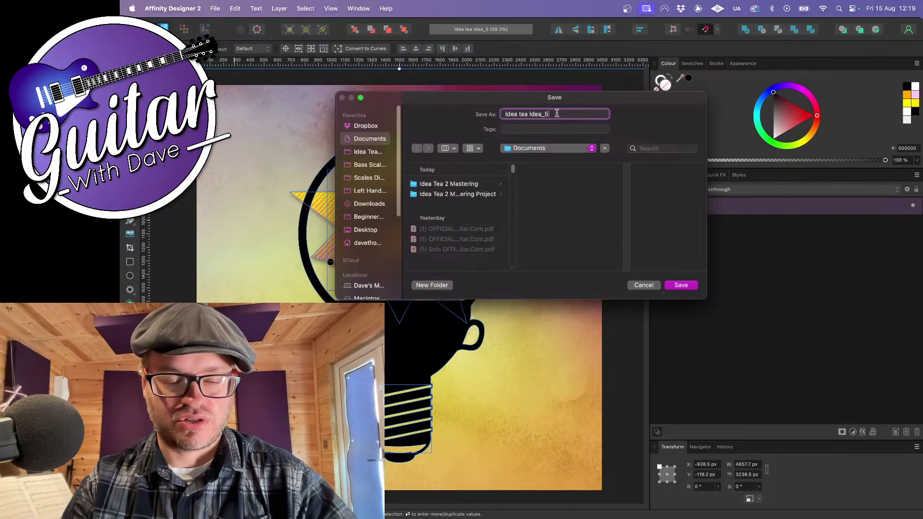
key("BackSpace")
key("BackSpace")
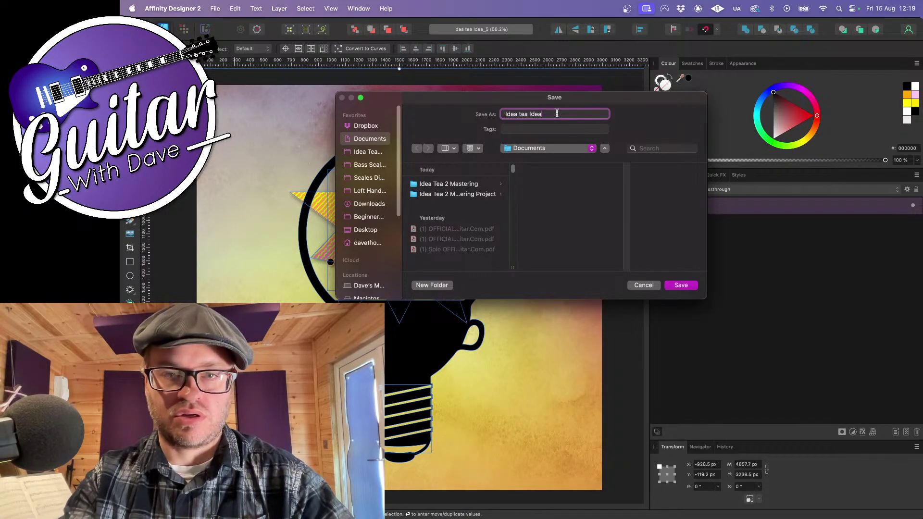
type("Album")
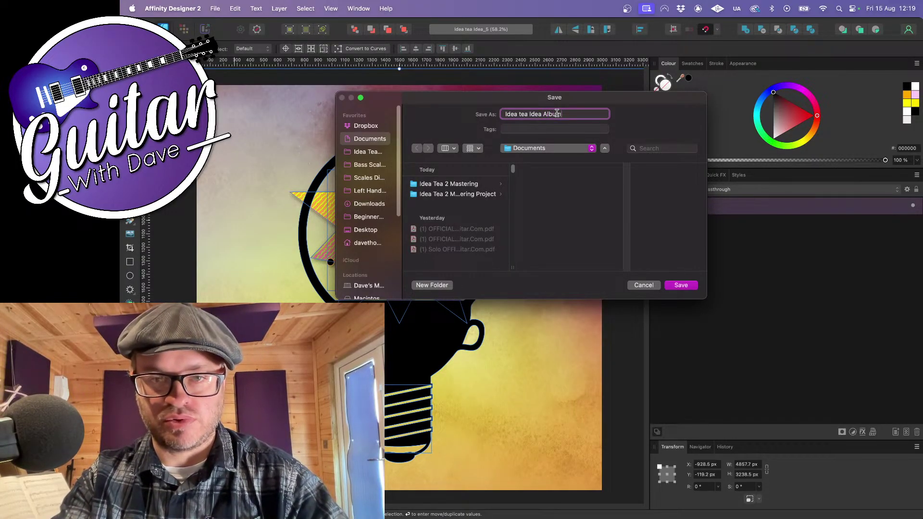
type(" II")
key("Return")
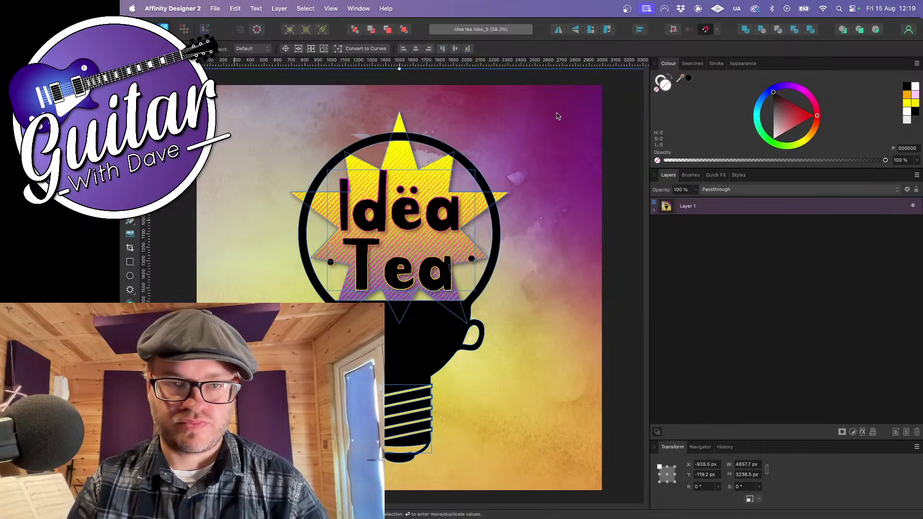
Hide the yellow and purple background image and place 10.jpg from the Downloads folder behind the logo as the new background
left_click(260, 289)
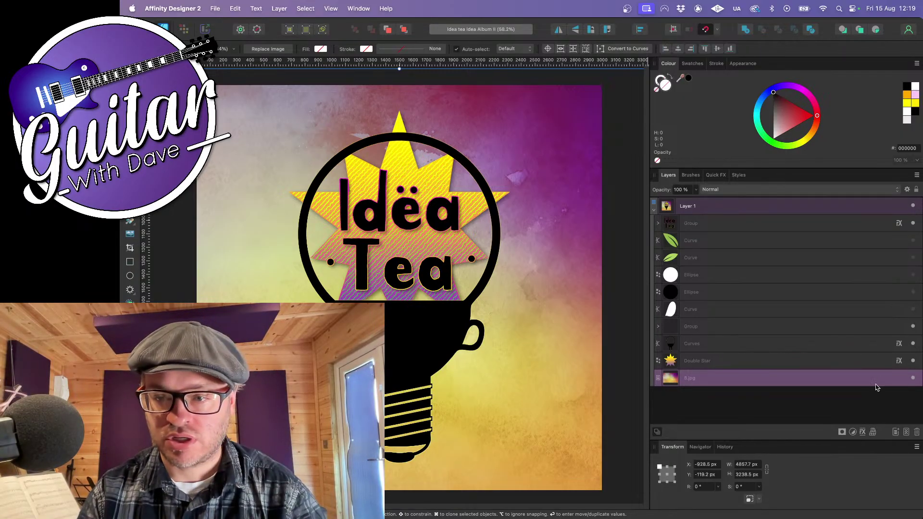
left_click(914, 378)
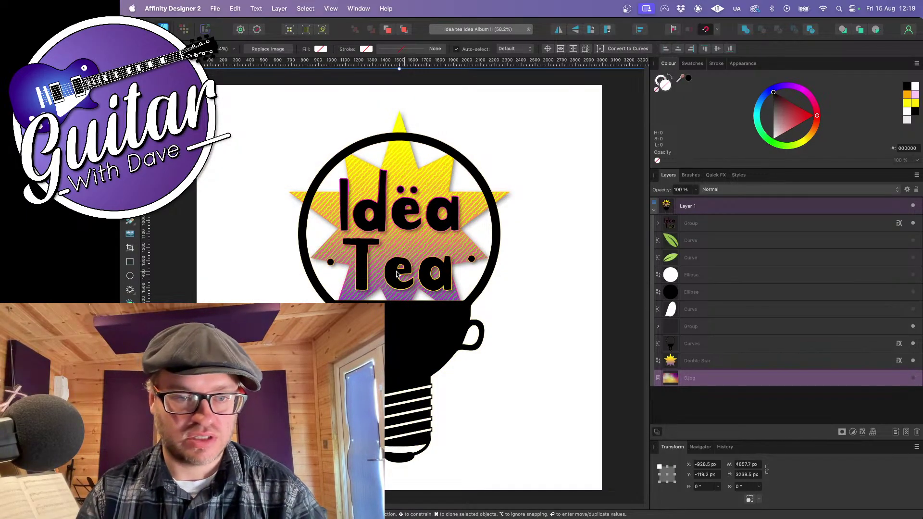
mouse_move(451, 518)
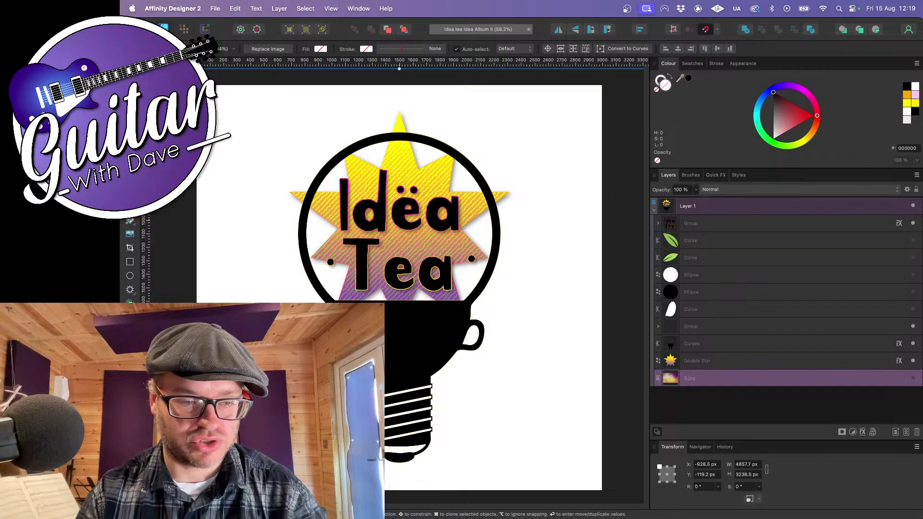
mouse_move(375, 518)
left_click(230, 506)
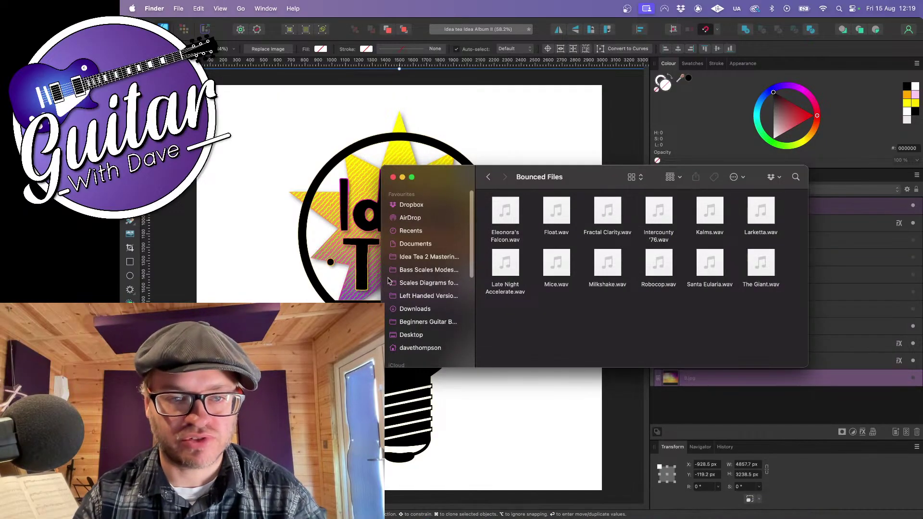
left_click(418, 246)
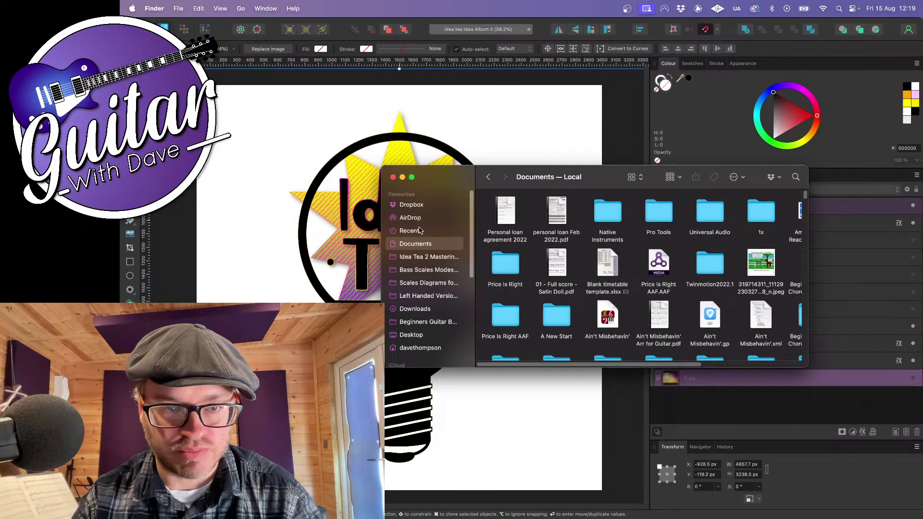
left_click(420, 309)
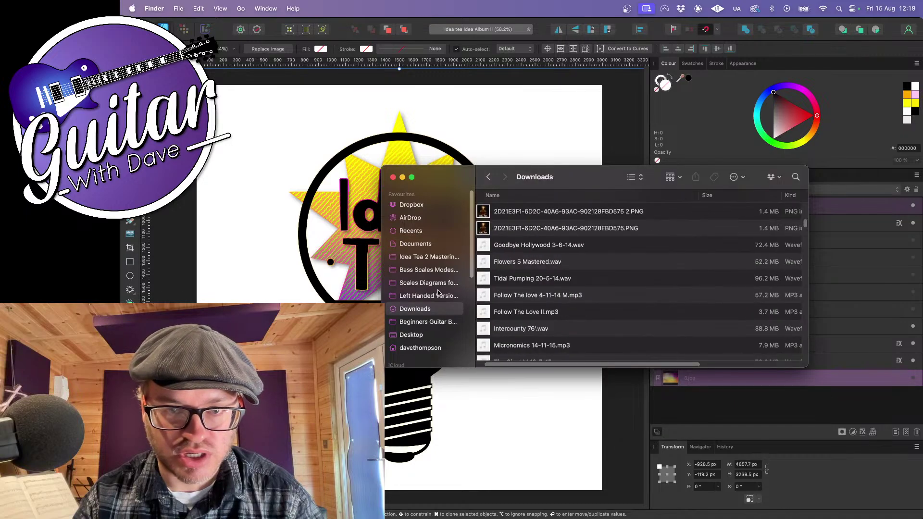
scroll(503, 259, "up", 10)
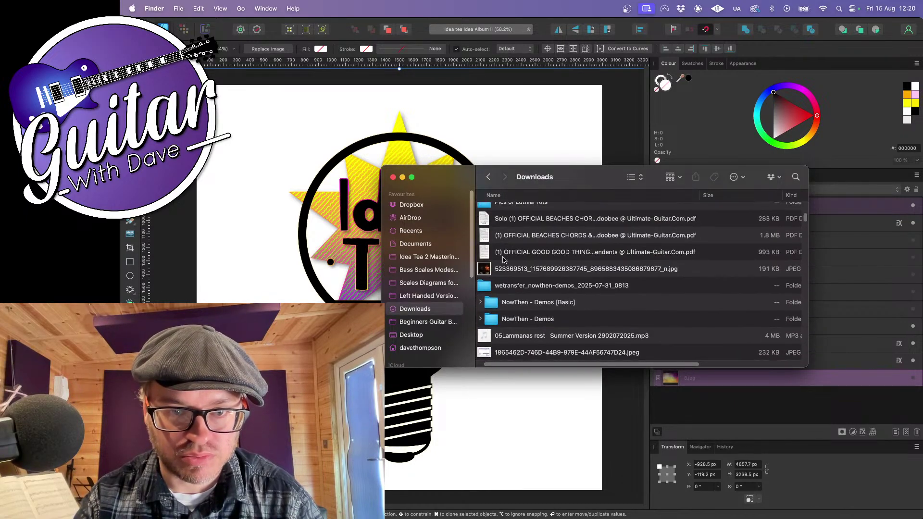
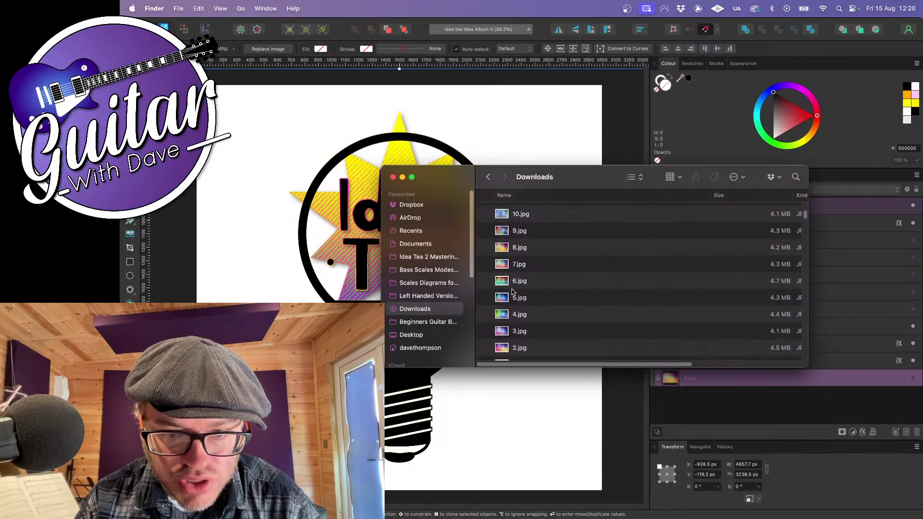
scroll(513, 291, "up", 5)
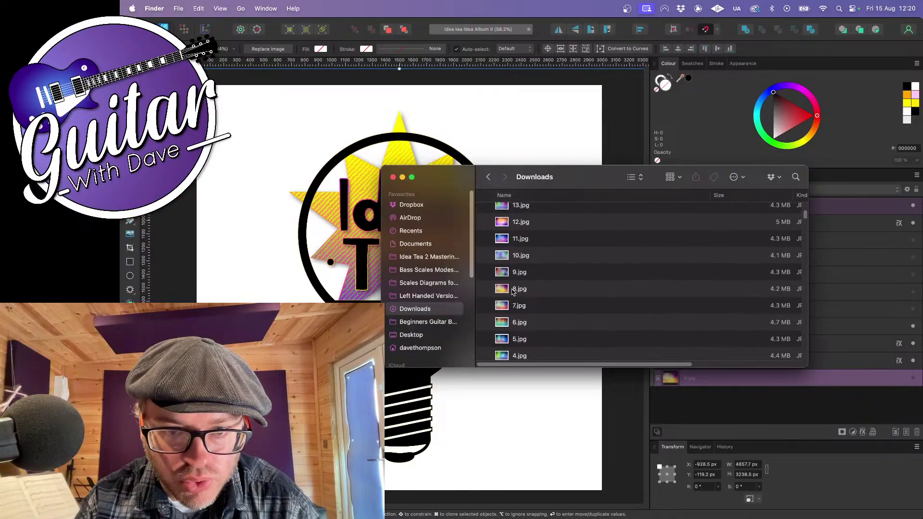
left_click(541, 282)
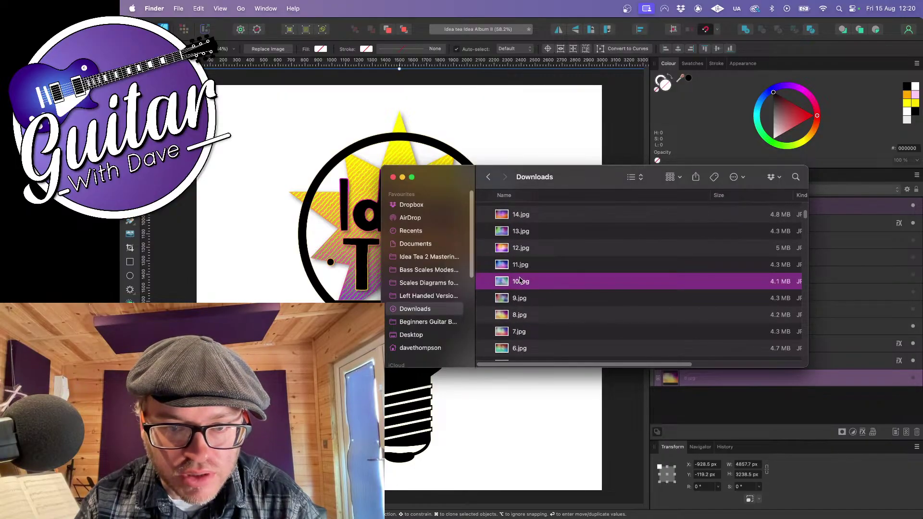
left_click_drag(520, 280, 427, 235)
left_click(251, 332)
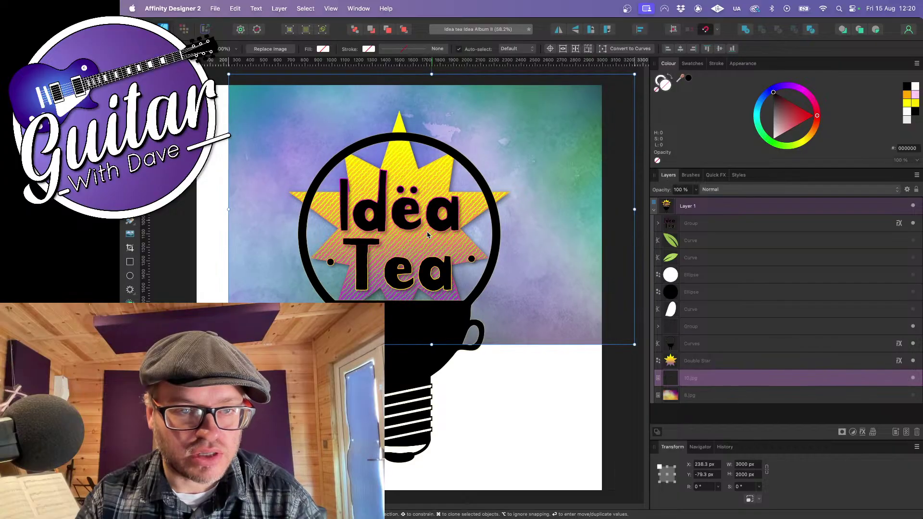
Enlarge the 10.jpg background to about 4983 × 3322 px and shift it to X about -753 px so it covers the whole page
scroll(427, 235, "down", 3)
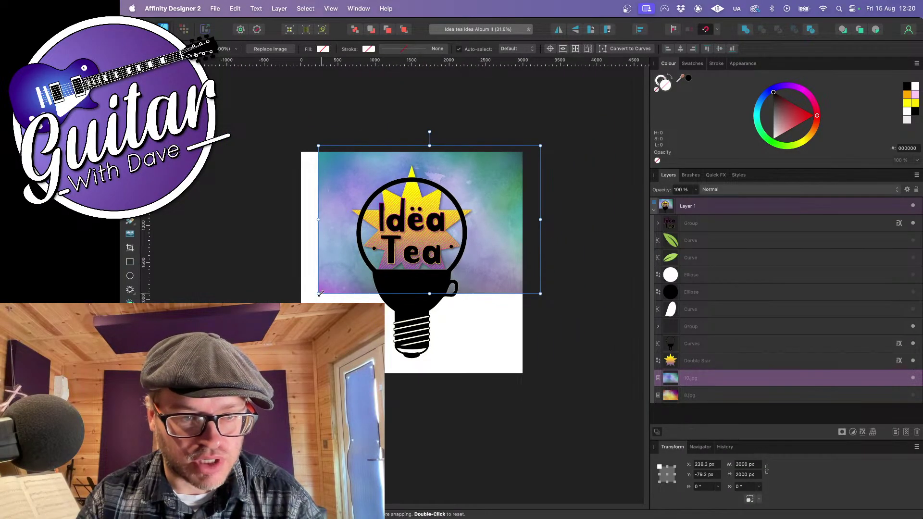
left_click_drag(320, 294, 270, 392)
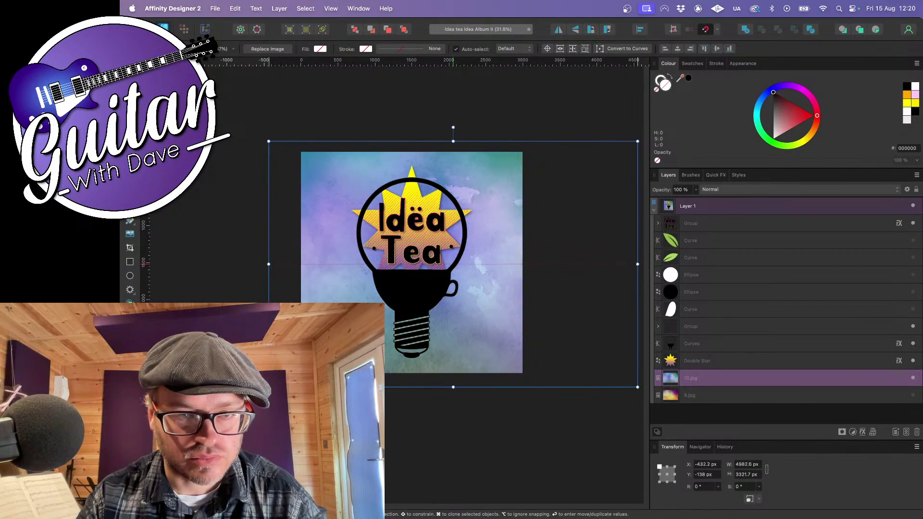
left_click_drag(345, 346, 321, 346)
scroll(322, 347, "up", 3)
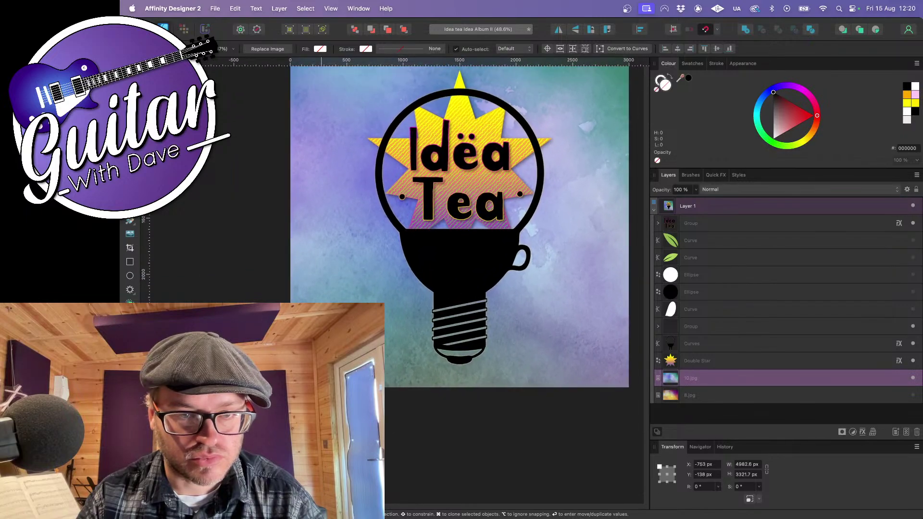
scroll(321, 347, "up", 3)
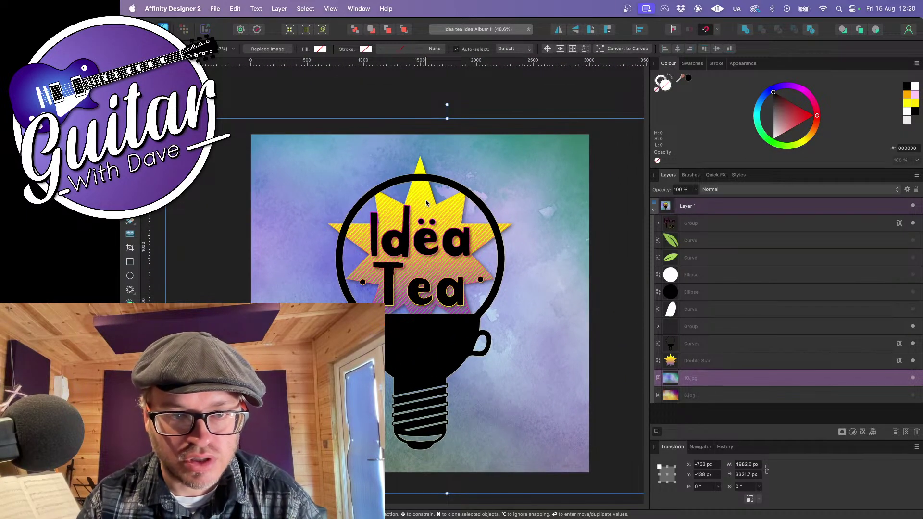
Open the layer effects of the double star and compare the star with and without its Gradient Overlay
left_click(426, 203)
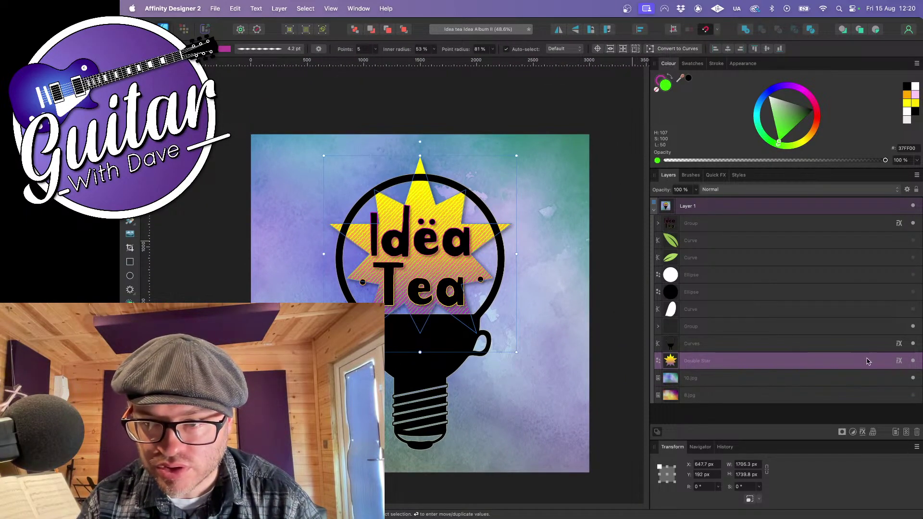
left_click(899, 361)
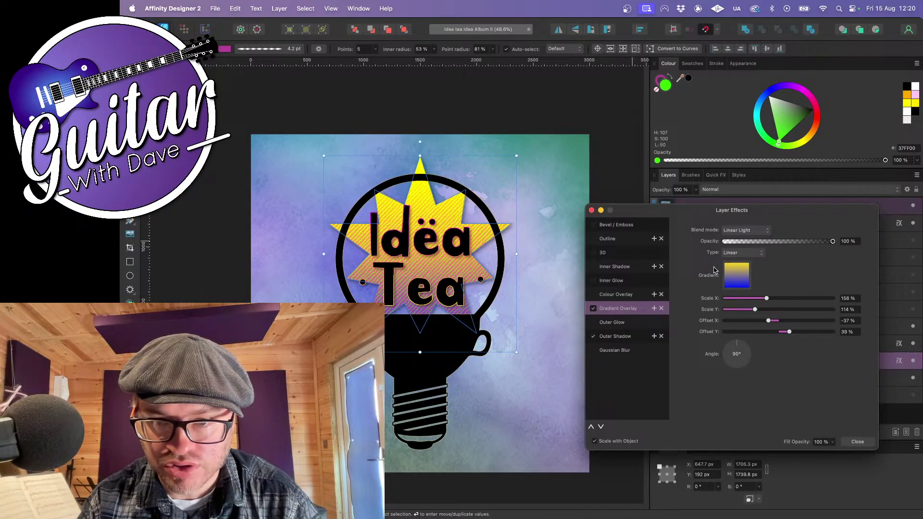
left_click(594, 310)
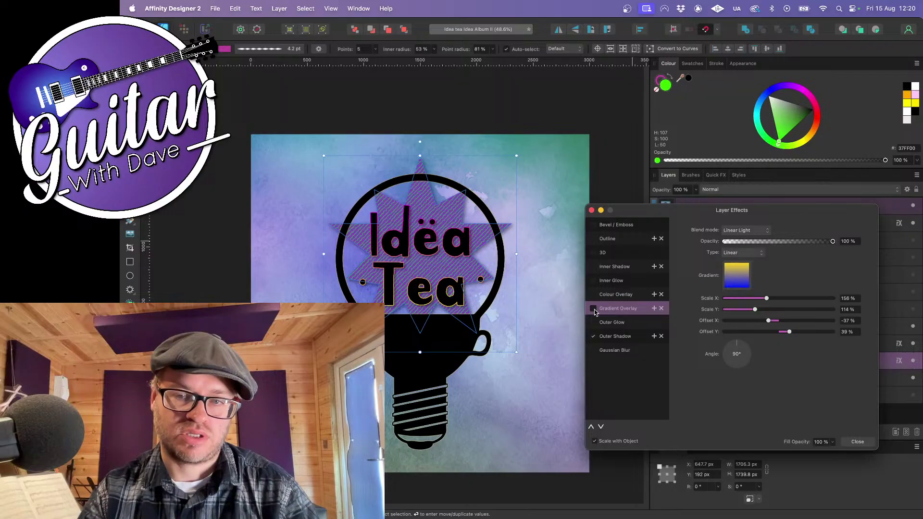
left_click(594, 309)
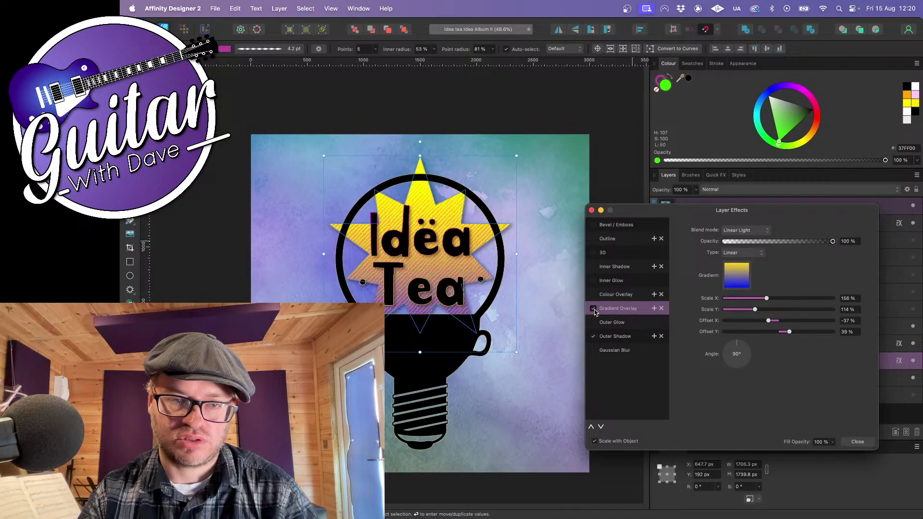
left_click(594, 309)
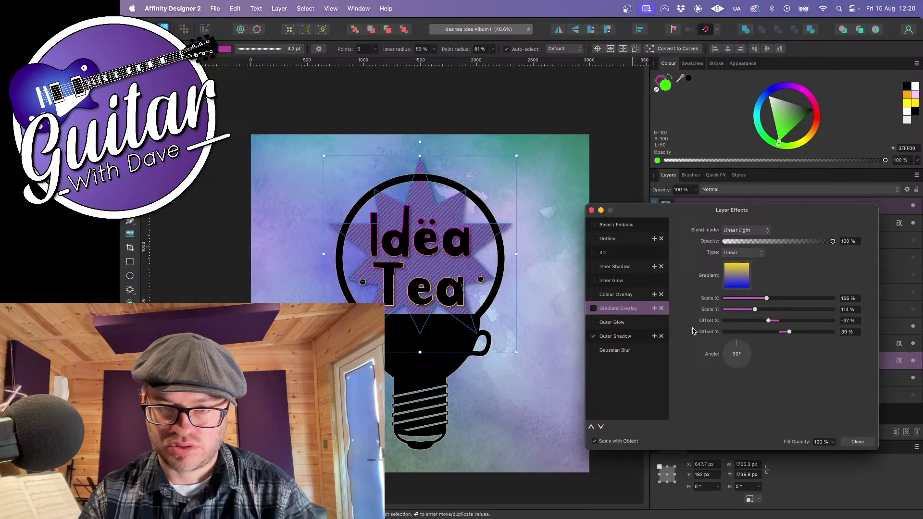
left_click(593, 309)
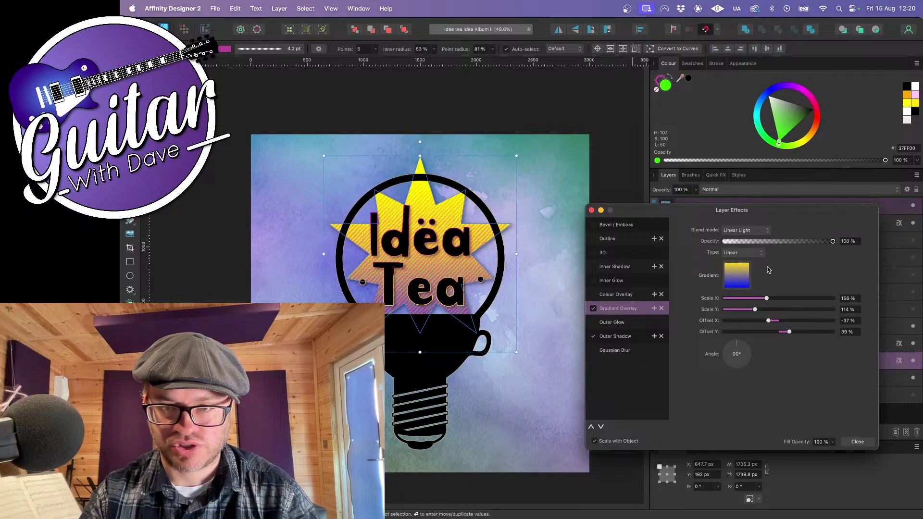
Recolour the star's gradient overlay from blue and yellow to pale lavender and bright blue #19C3FF, with the mid point at 91%
left_click(738, 280)
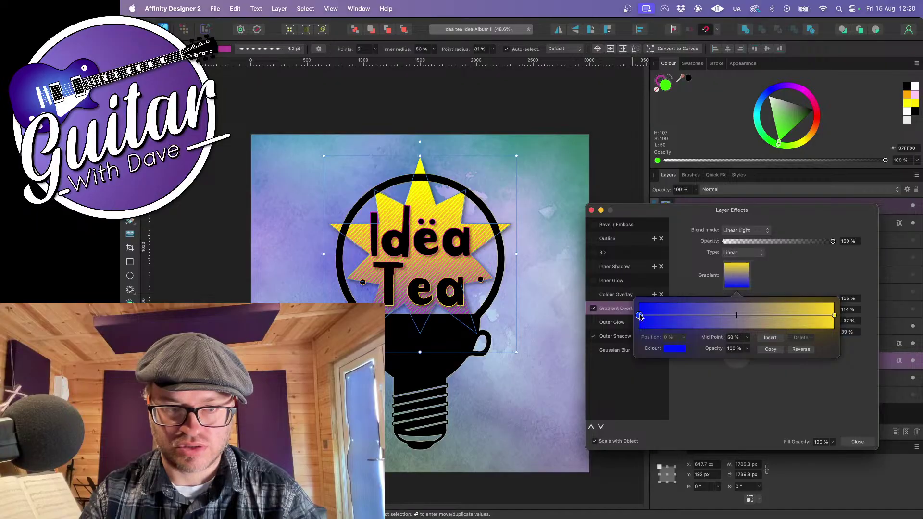
left_click(671, 352)
left_click_drag(703, 410, 739, 416)
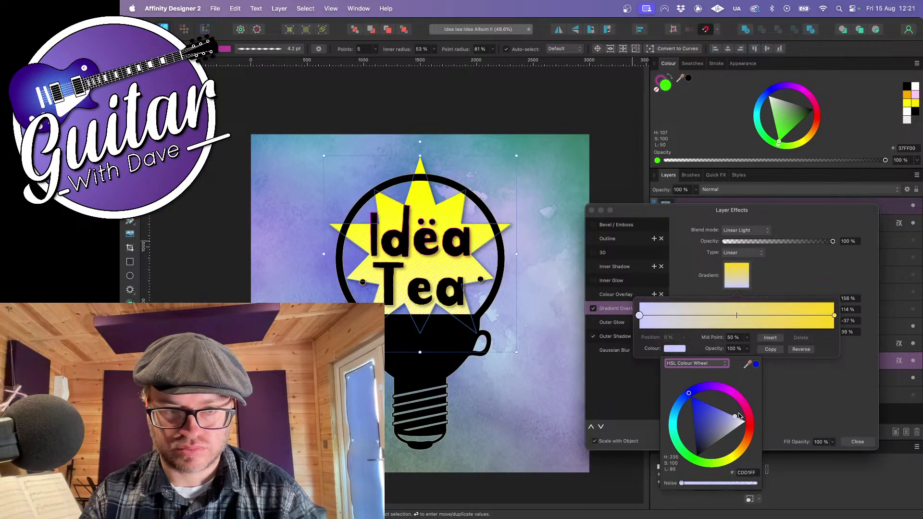
left_click(835, 317)
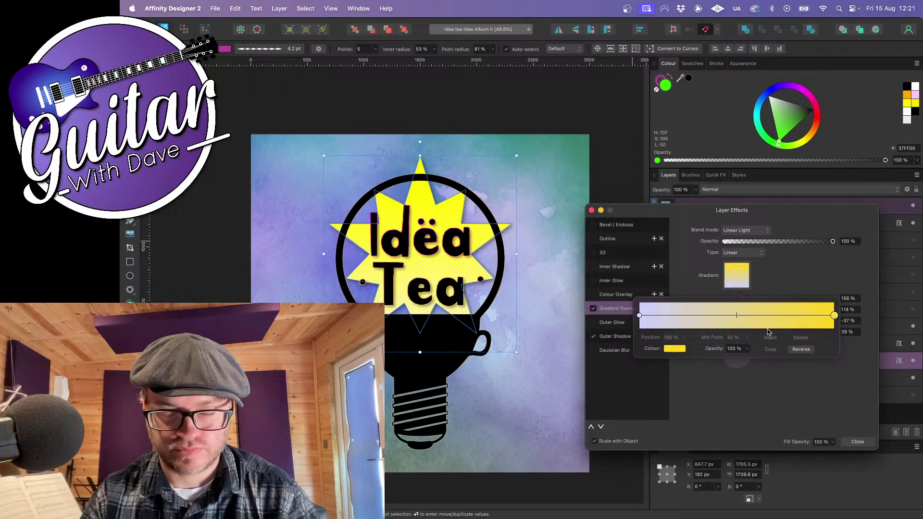
left_click(681, 350)
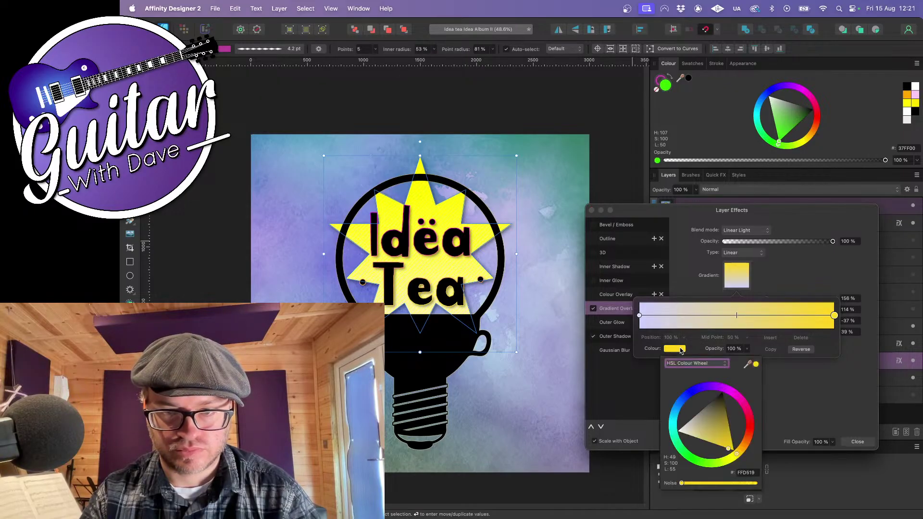
left_click_drag(675, 417, 674, 417)
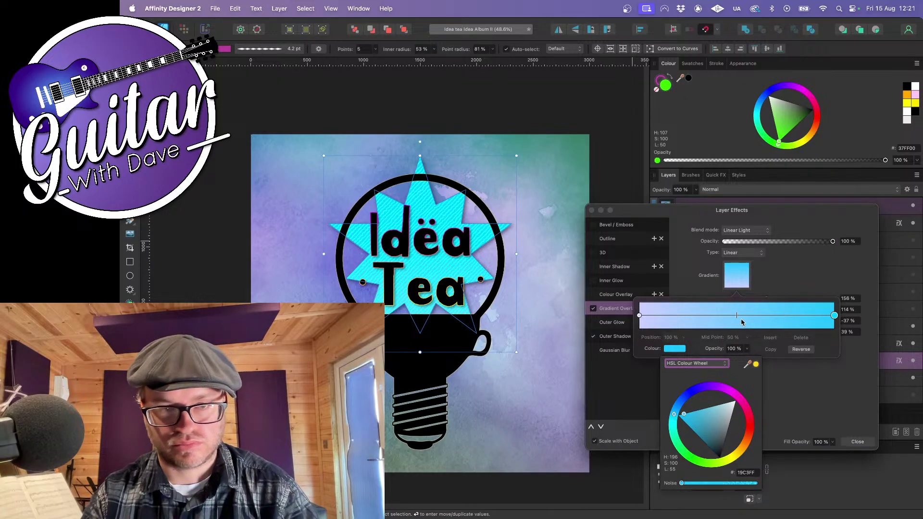
left_click_drag(735, 318, 812, 313)
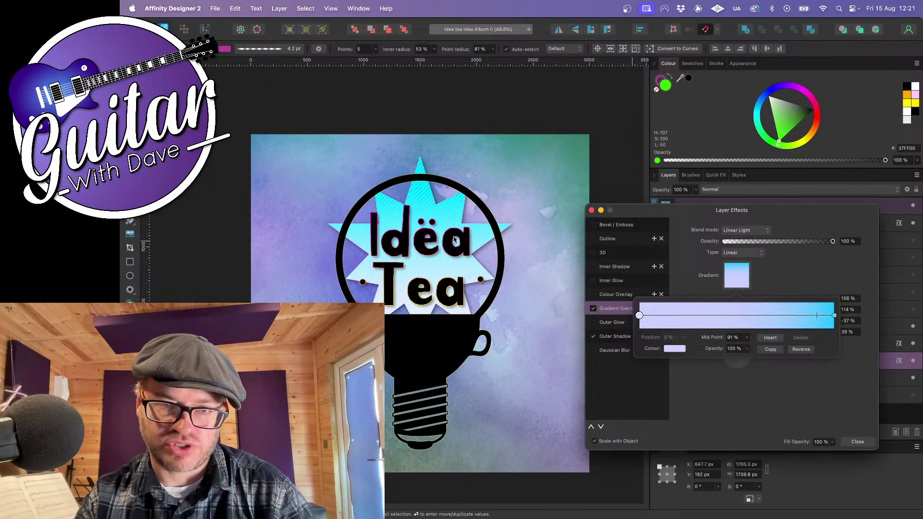
Open the outline effect of the bulb curves and change its gradient's pale yellow stop to white
left_click(407, 244)
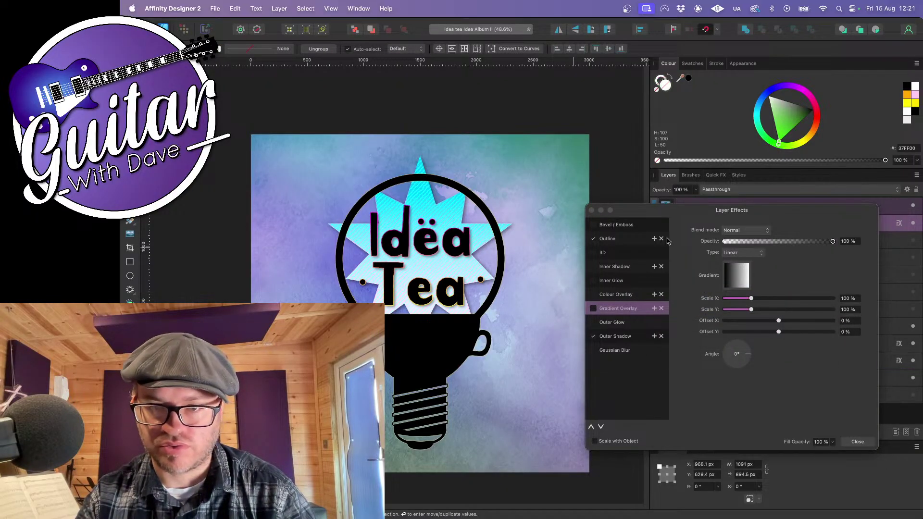
left_click(592, 211)
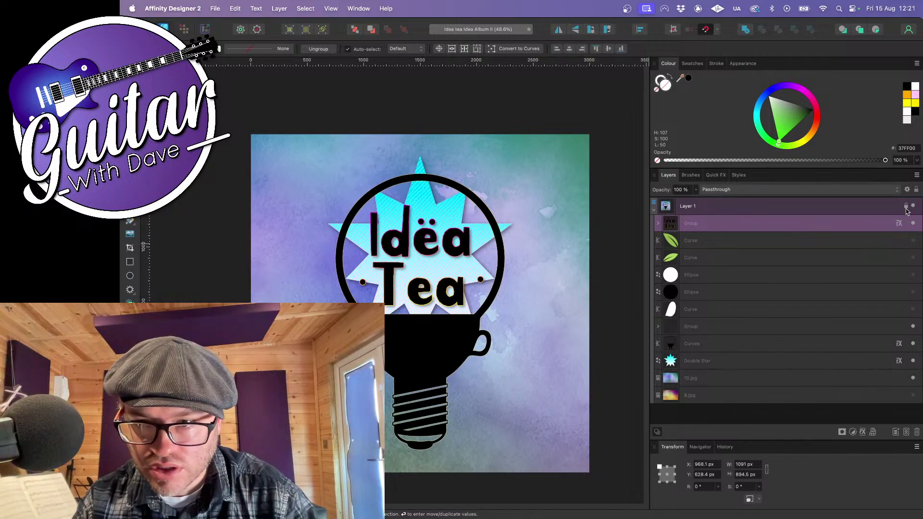
left_click(801, 350)
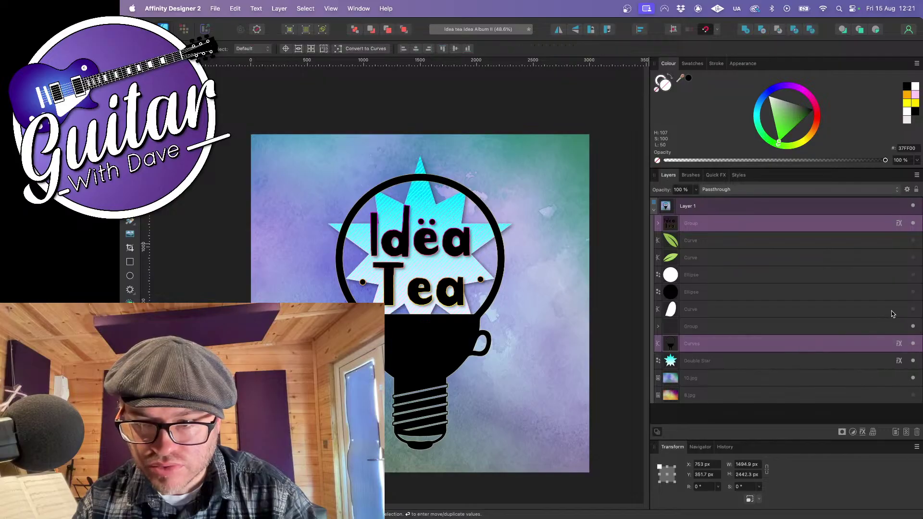
left_click(898, 347)
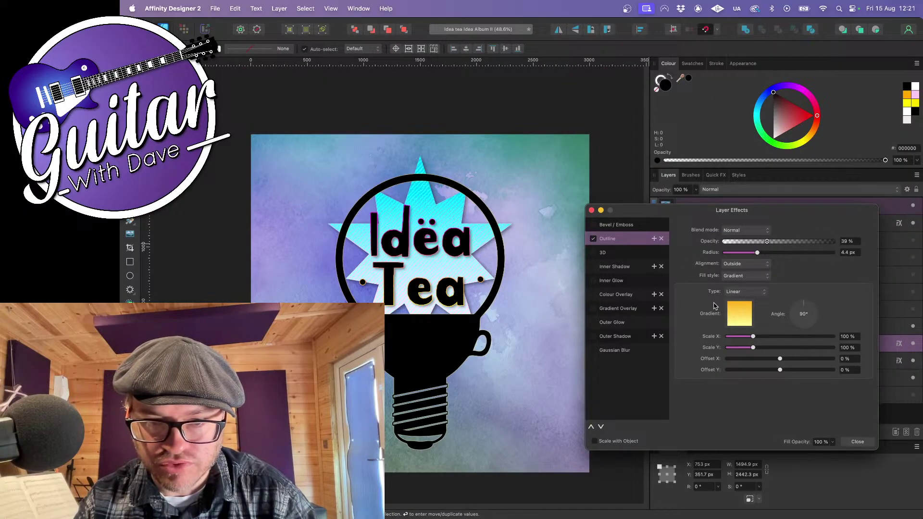
left_click(738, 317)
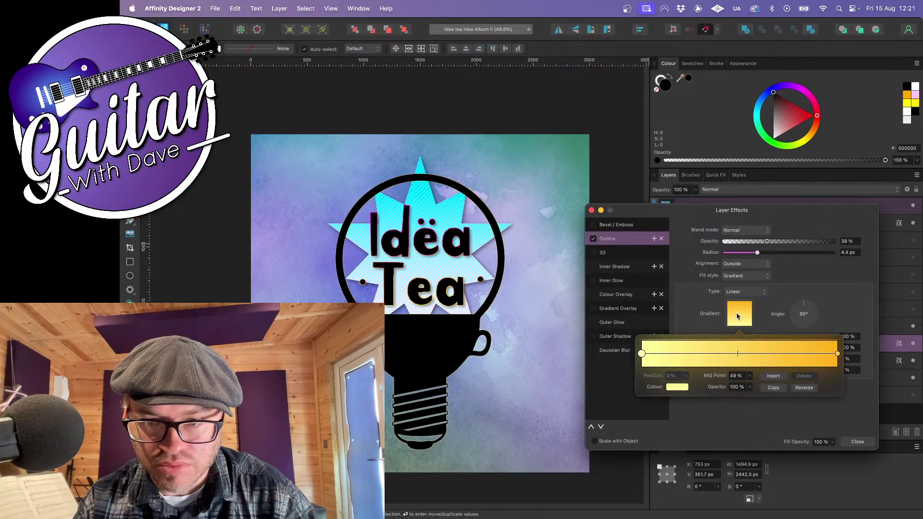
left_click(676, 388)
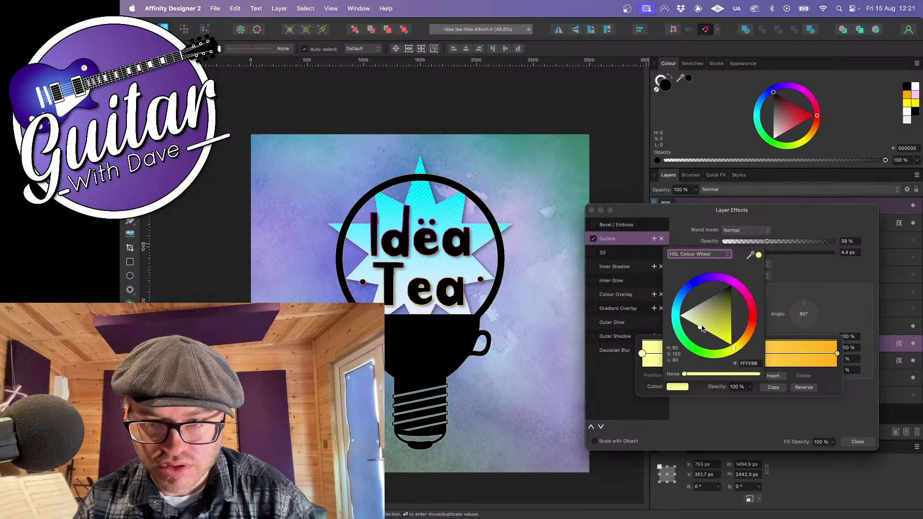
left_click_drag(703, 329, 644, 316)
Change the orange stop of the bulb outline's gradient to cyan #19D9FF
left_click(831, 359)
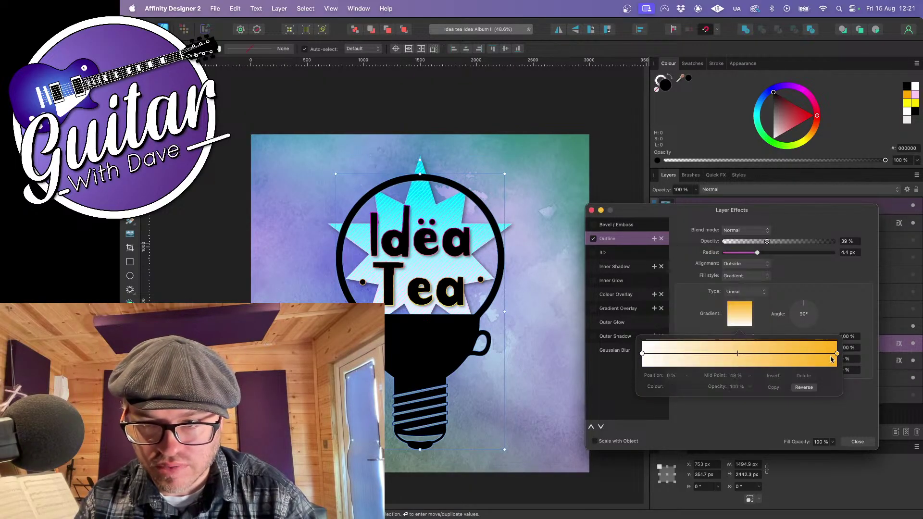
left_click(837, 354)
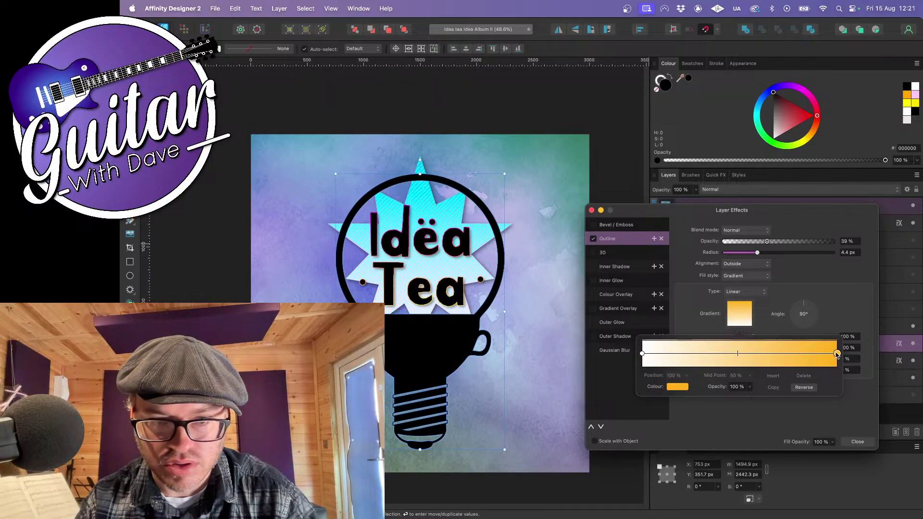
left_click(674, 388)
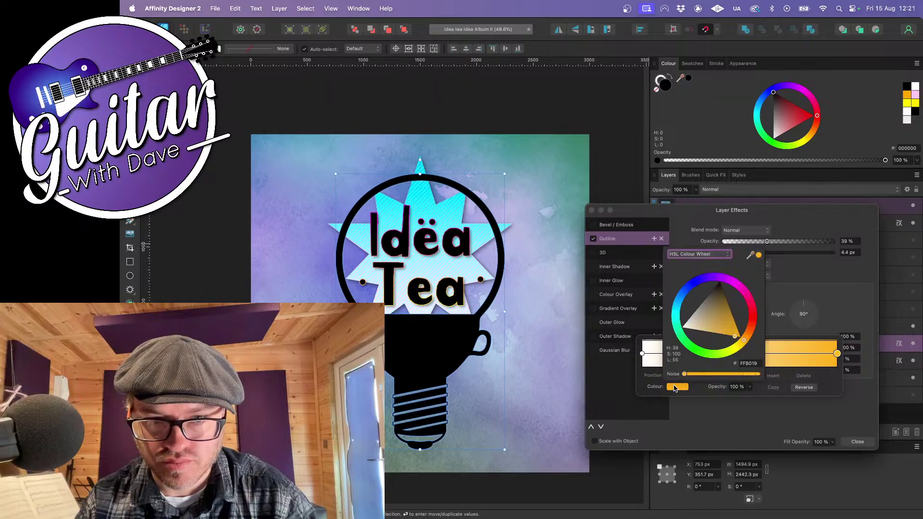
left_click_drag(681, 309, 675, 311)
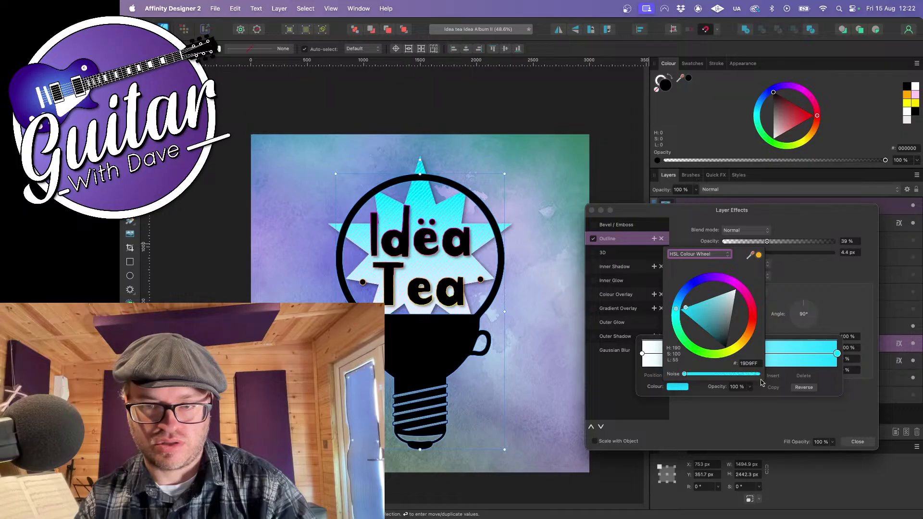
left_click(833, 287)
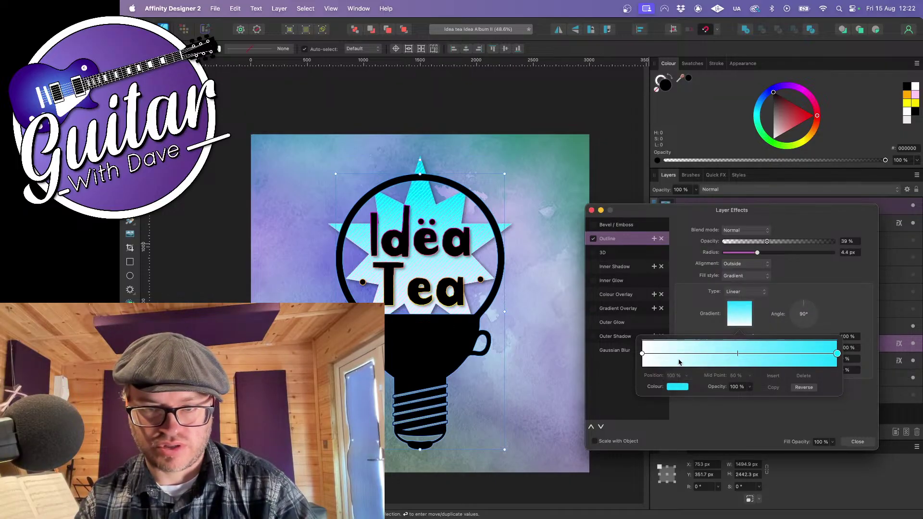
Try the bulb outline's gradient in reverse, restore its original direction and close the layer effects
left_click(803, 389)
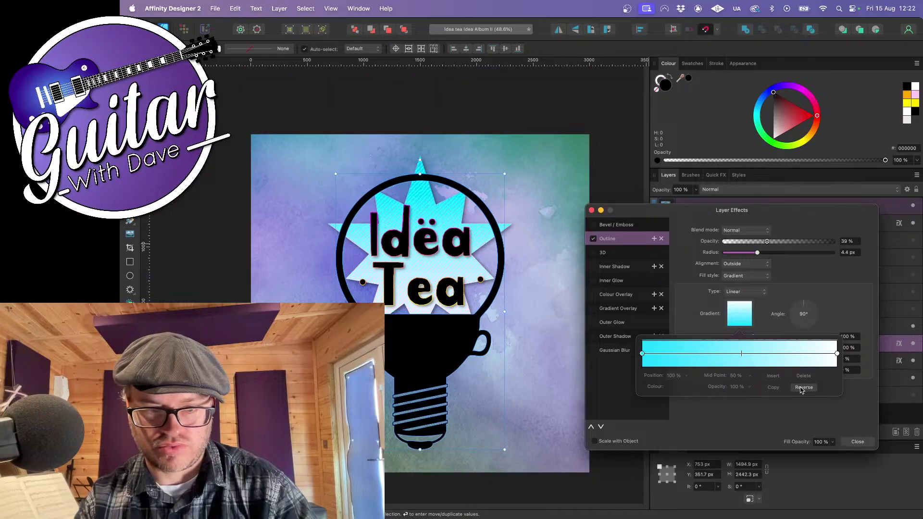
left_click(802, 389)
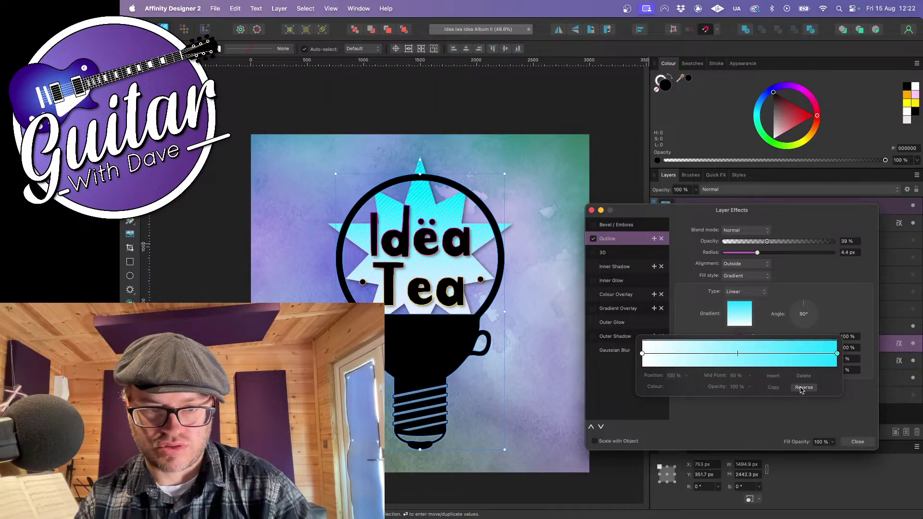
left_click(802, 389)
left_click(802, 389)
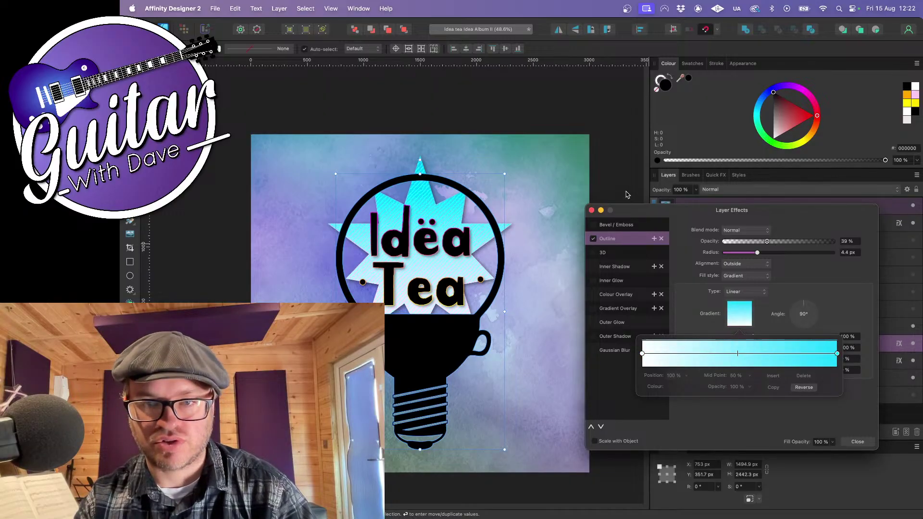
left_click(592, 210)
left_click(592, 210)
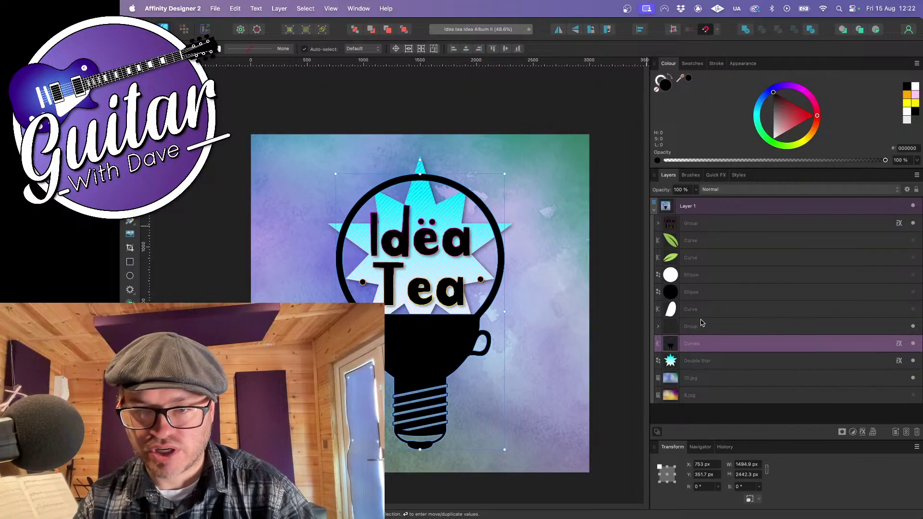
Open the outline effect of the Idëa Tea lettering group and change its gradient's magenta stop to blue #00CBFF
left_click(710, 229)
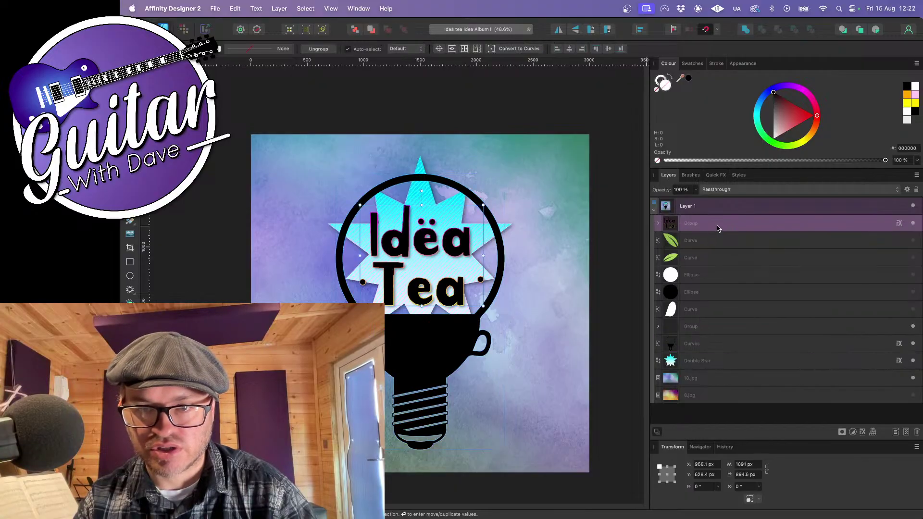
left_click(899, 225)
left_click(741, 315)
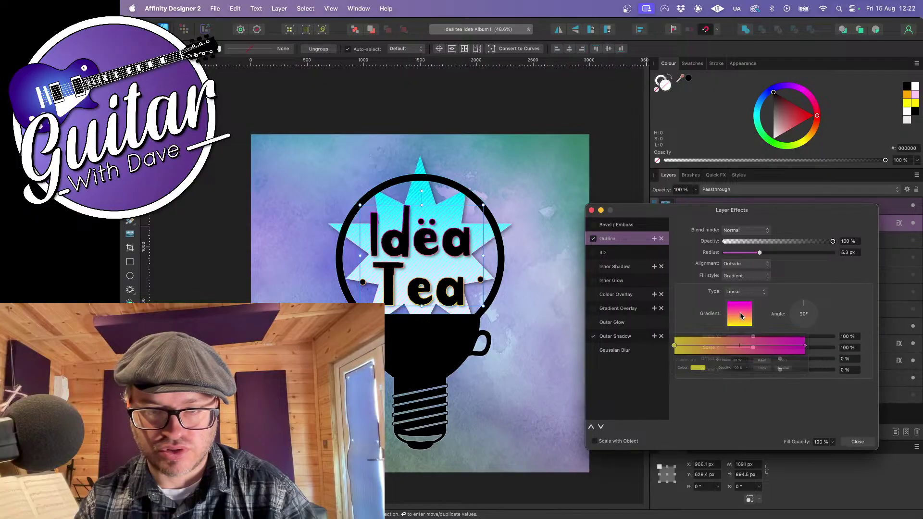
left_click(838, 354)
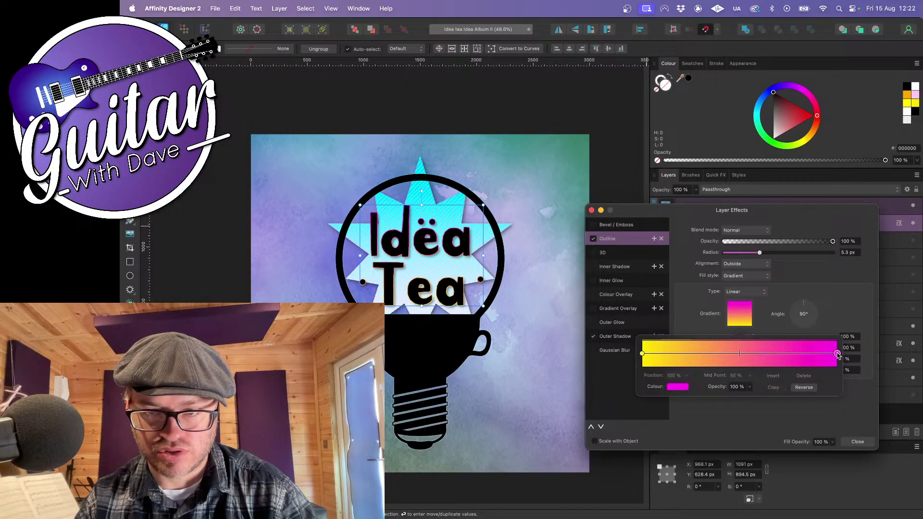
left_click(676, 389)
left_click_drag(697, 318, 679, 313)
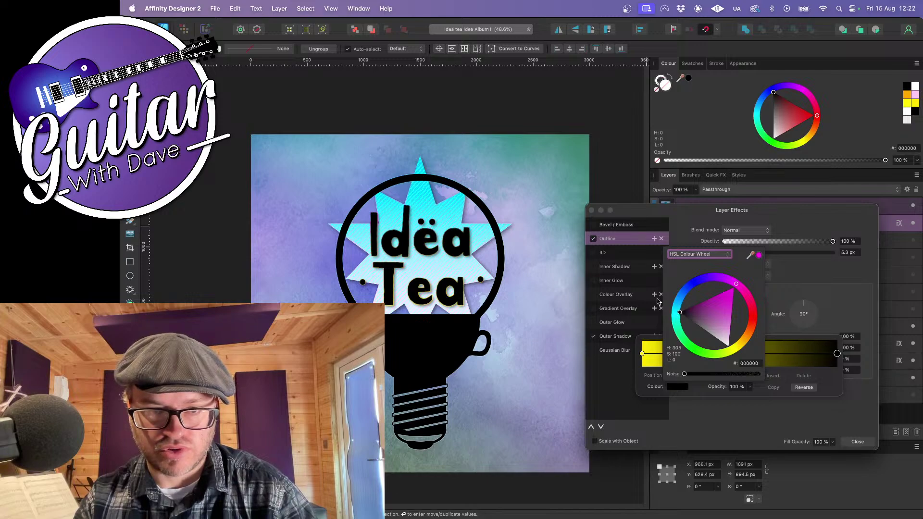
left_click(735, 288)
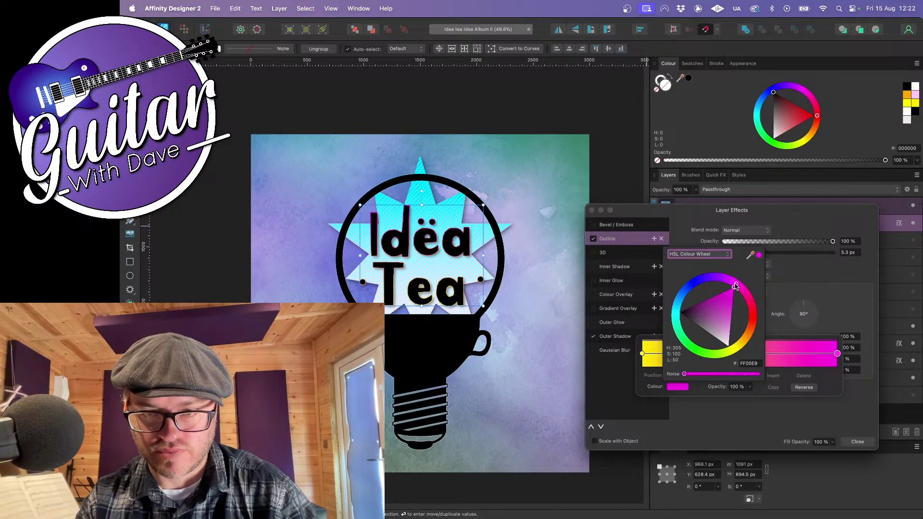
left_click_drag(735, 286, 670, 306)
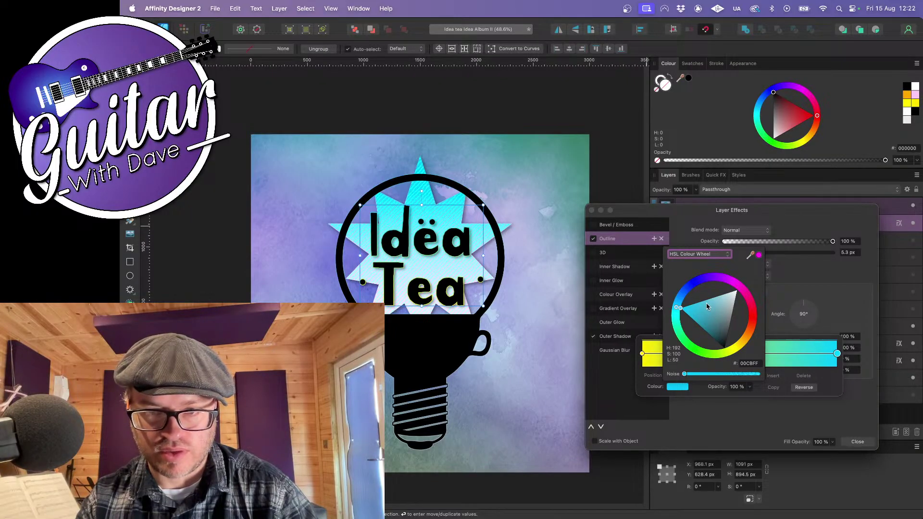
left_click(789, 281)
Change the yellow stop of the lettering outline's gradient to white and reverse the gradient
left_click(643, 355)
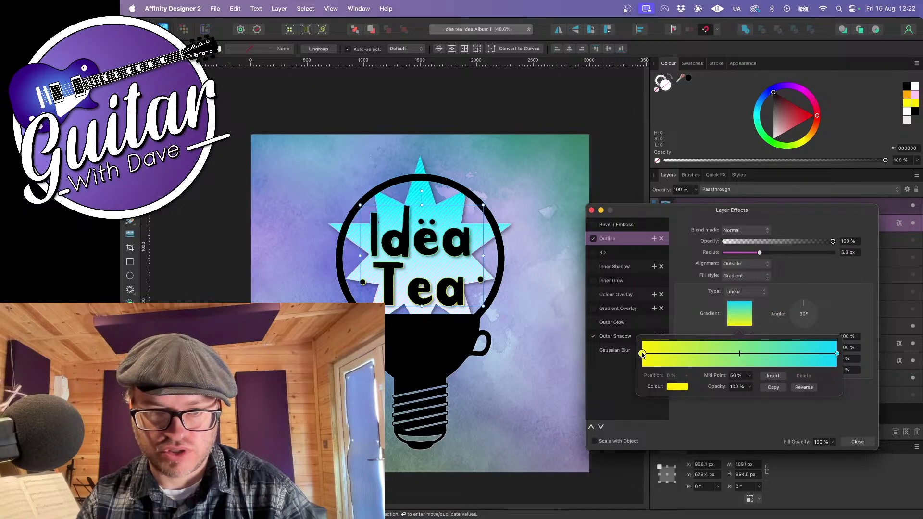
left_click(674, 389)
left_click_drag(696, 321, 648, 319)
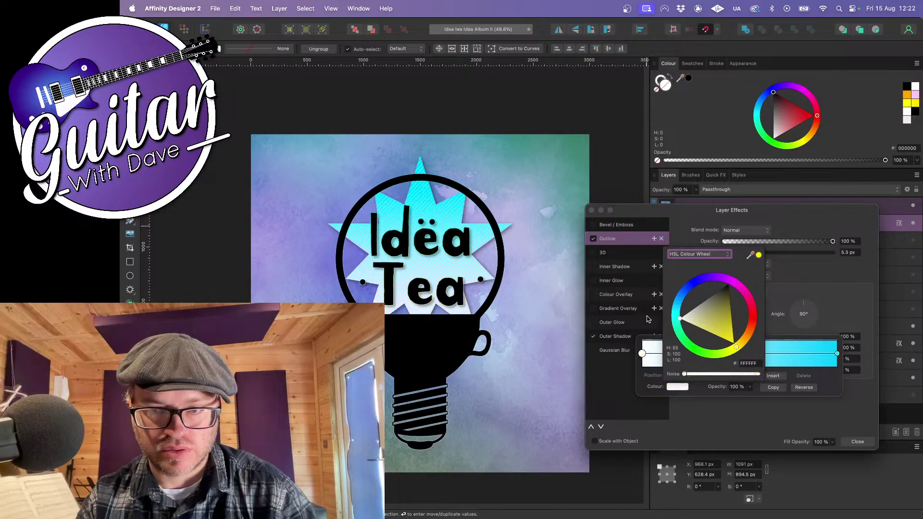
left_click(693, 394)
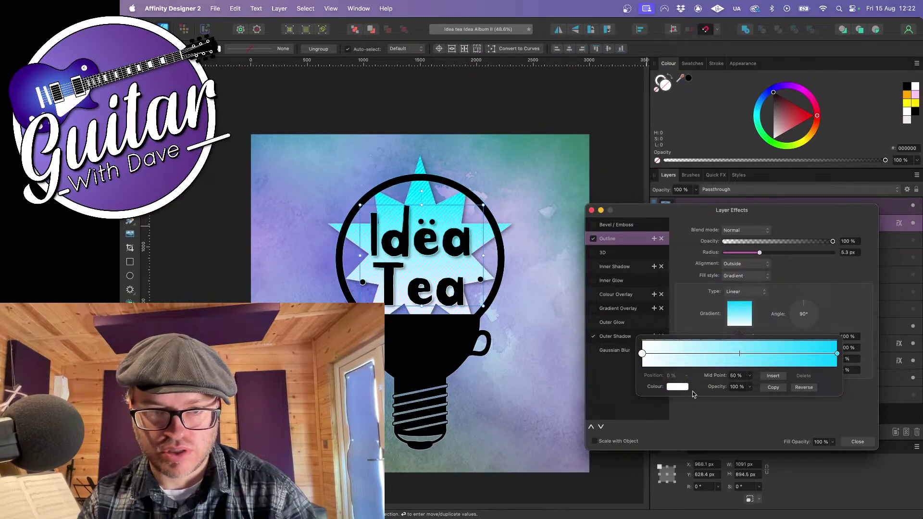
left_click(805, 388)
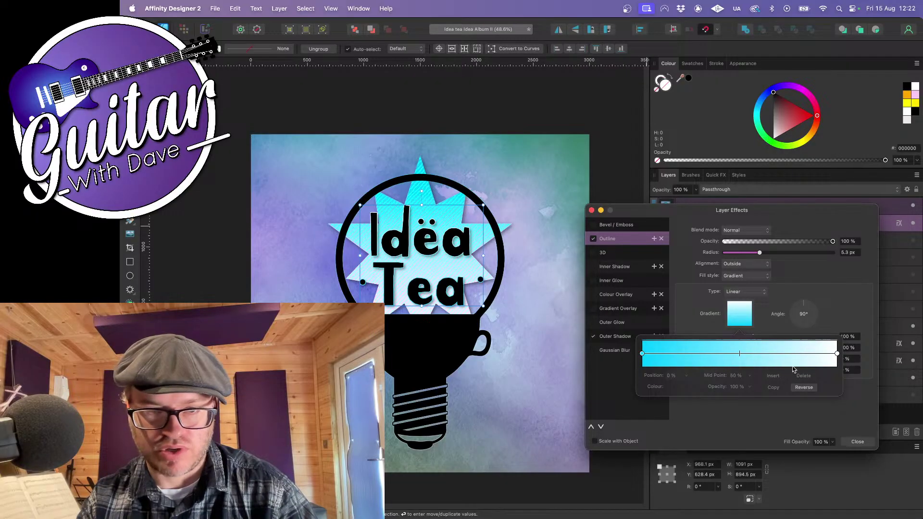
Increase the outline radius to 8.7 px on the lettering and to 13.9 px on the bulb curves
left_click(688, 253)
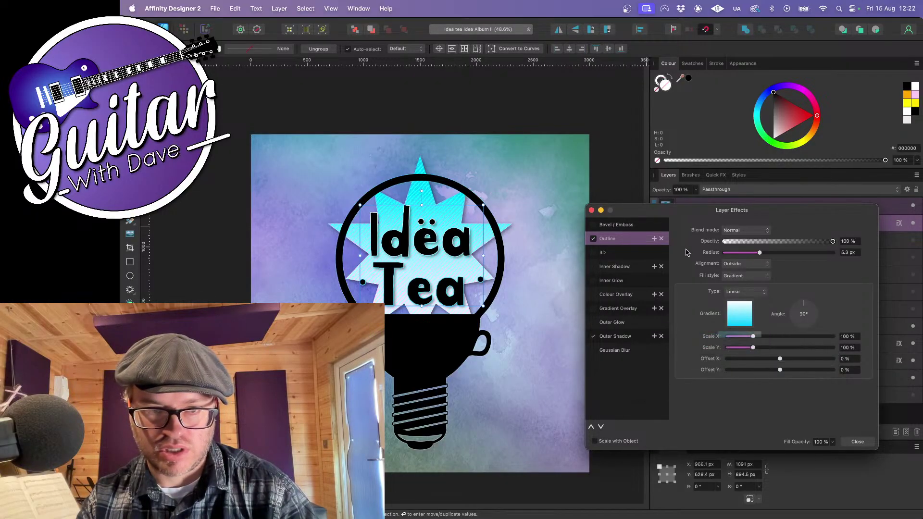
mouse_move(760, 254)
left_mouse_down()
mouse_move(779, 254)
mouse_move(770, 254)
left_mouse_up()
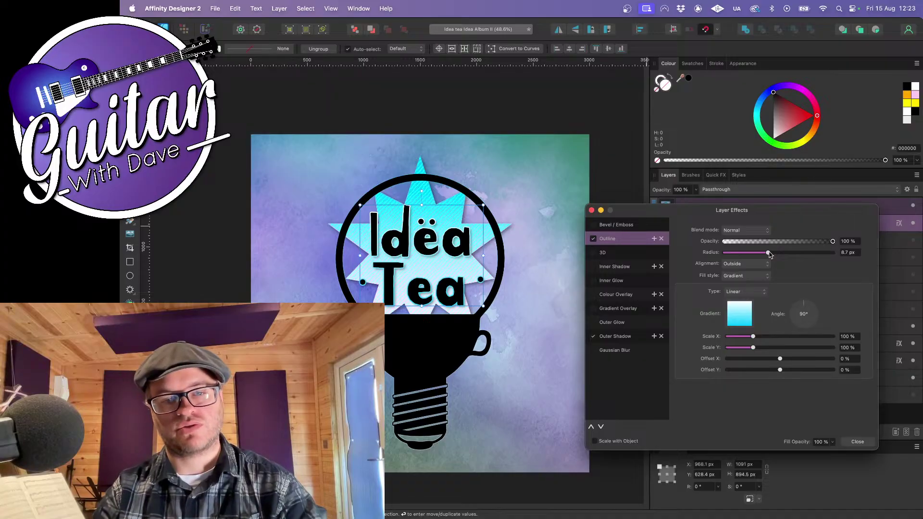
left_click(413, 350)
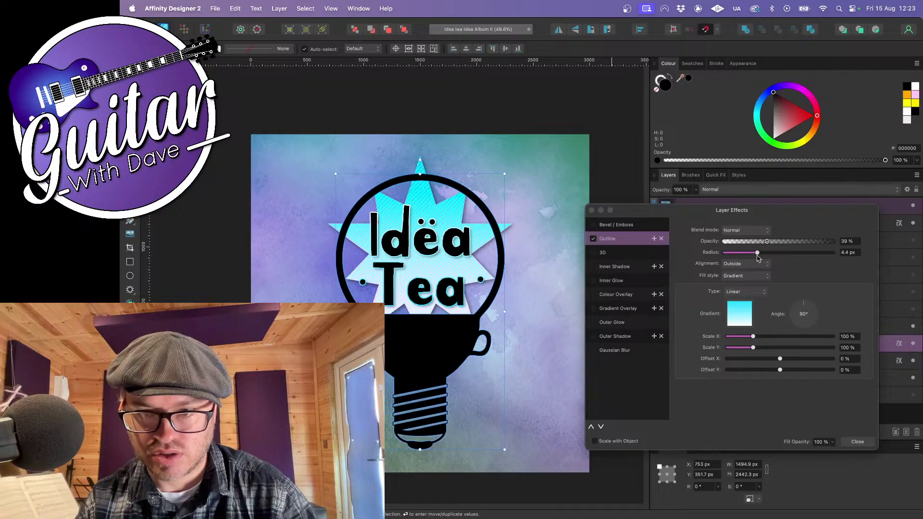
left_click_drag(757, 253, 777, 257)
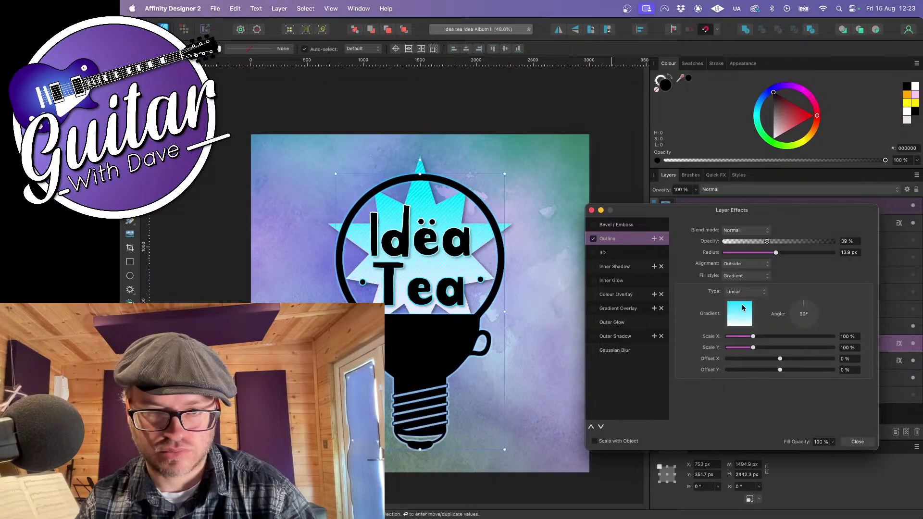
Reverse the gradient of the bulb curves' outline, set its mid point to 48% and close the layer effects
left_click(746, 313)
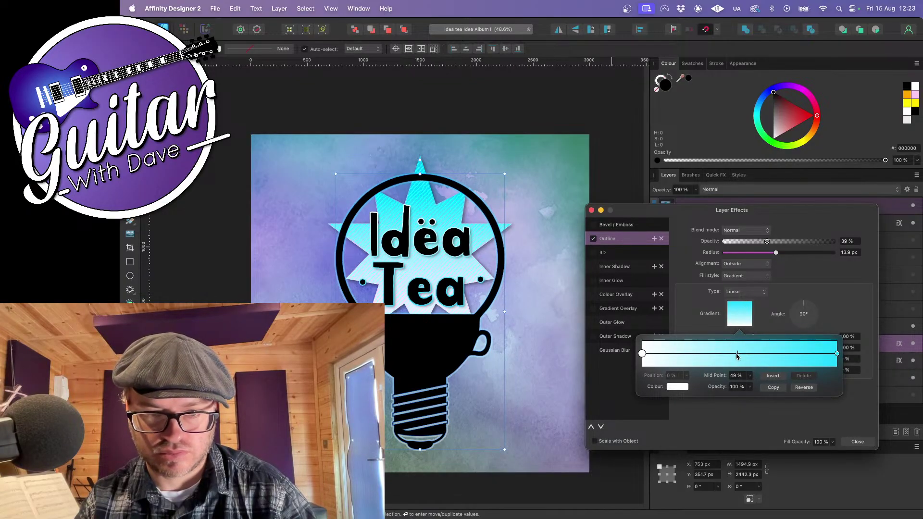
left_click_drag(784, 356, 769, 357)
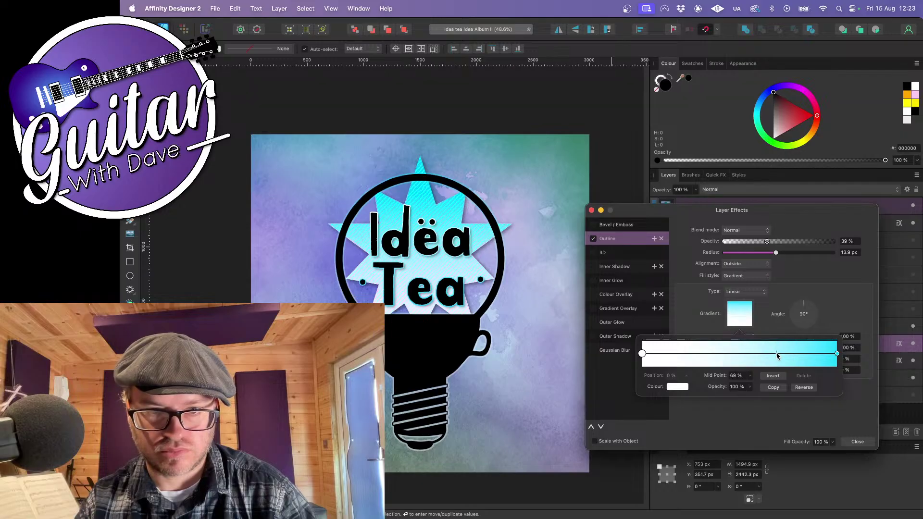
left_click(808, 388)
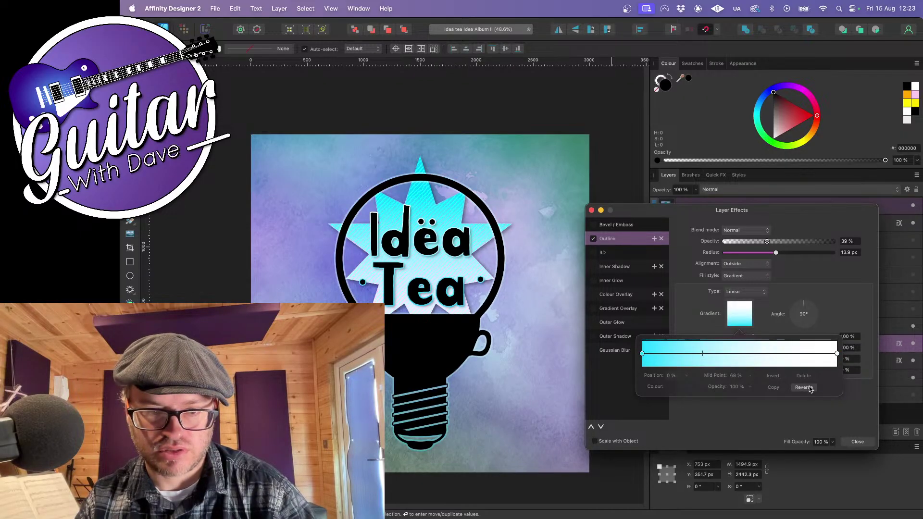
mouse_move(703, 355)
left_mouse_down()
mouse_move(748, 356)
mouse_move(721, 355)
mouse_move(736, 356)
left_mouse_up()
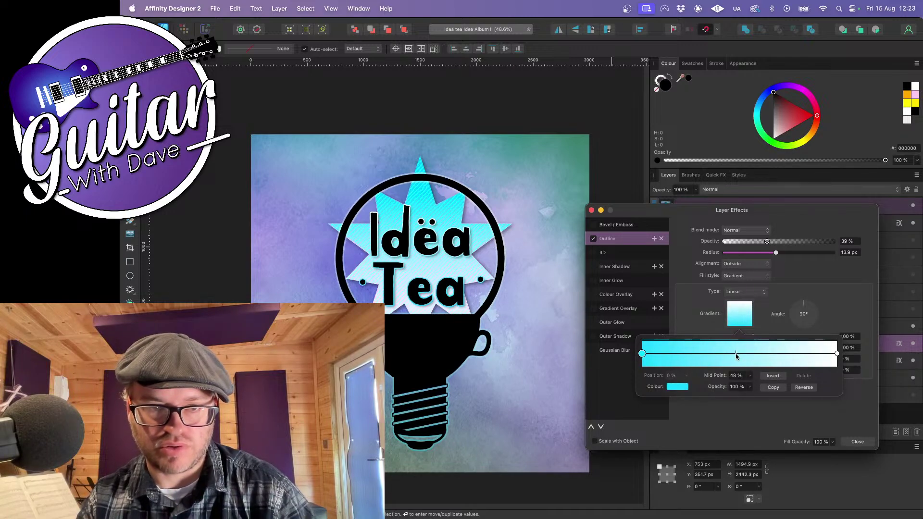
left_click(863, 441)
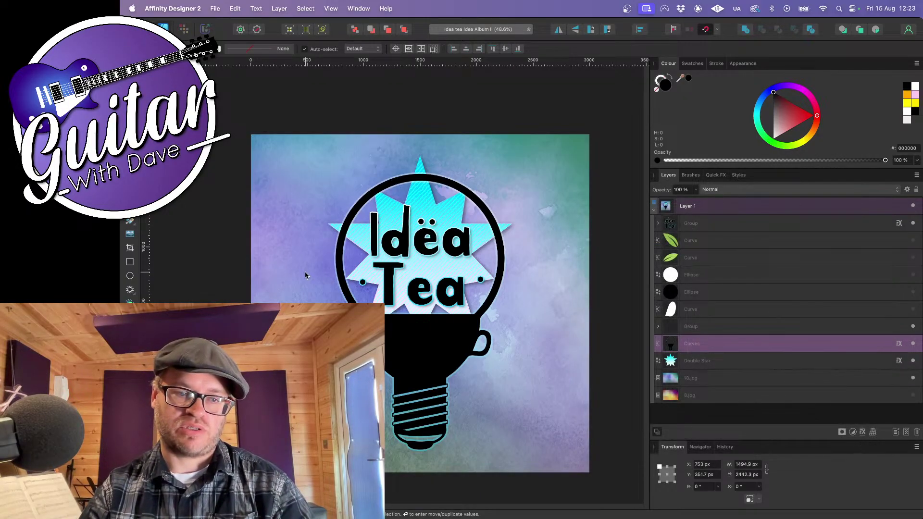
Add a Brightness and Contrast adjustment to the visible watercolour background image with brightness at 23%
left_click(269, 274)
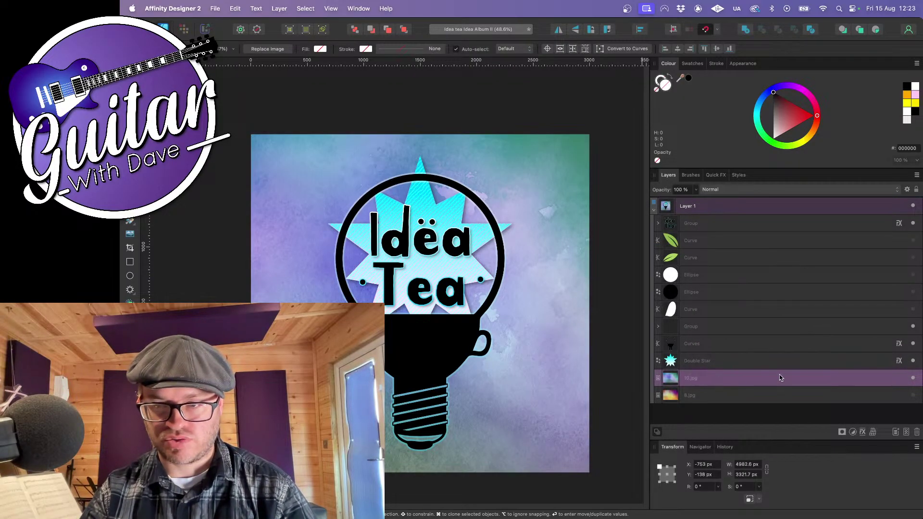
left_click(863, 432)
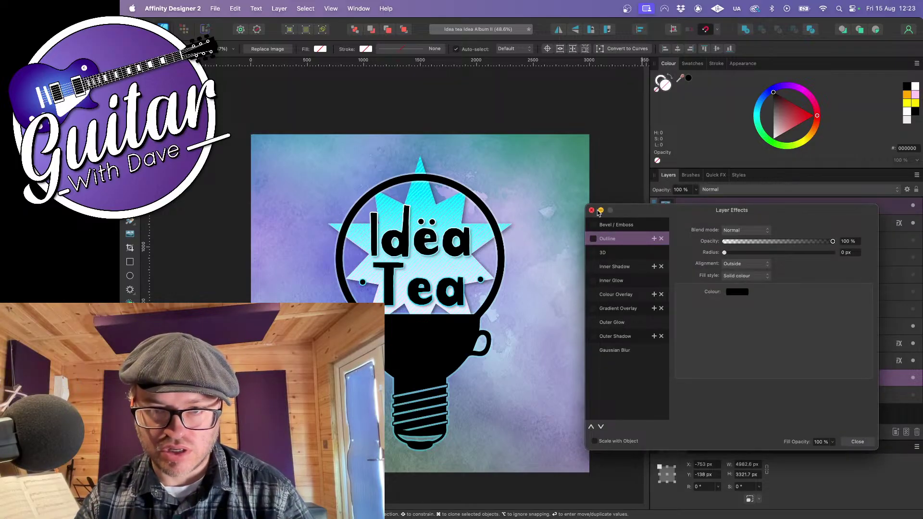
left_click(856, 442)
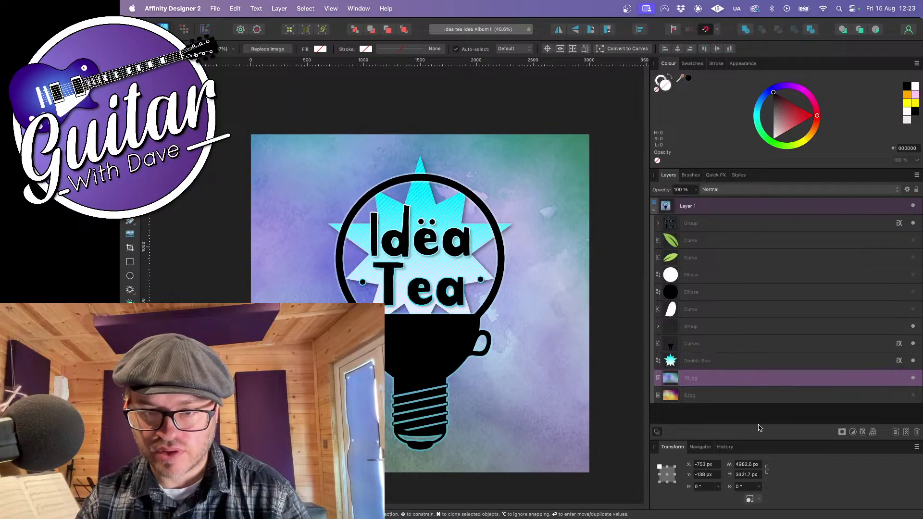
left_click(852, 432)
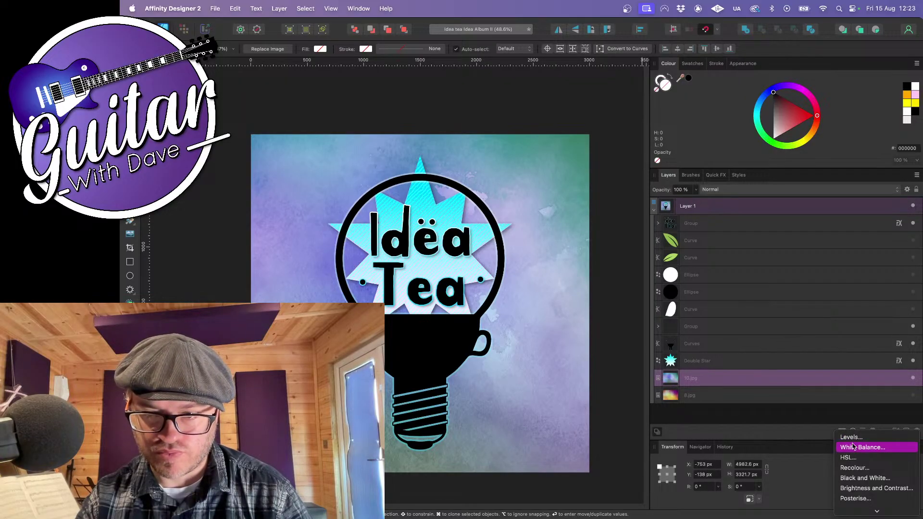
left_click(862, 488)
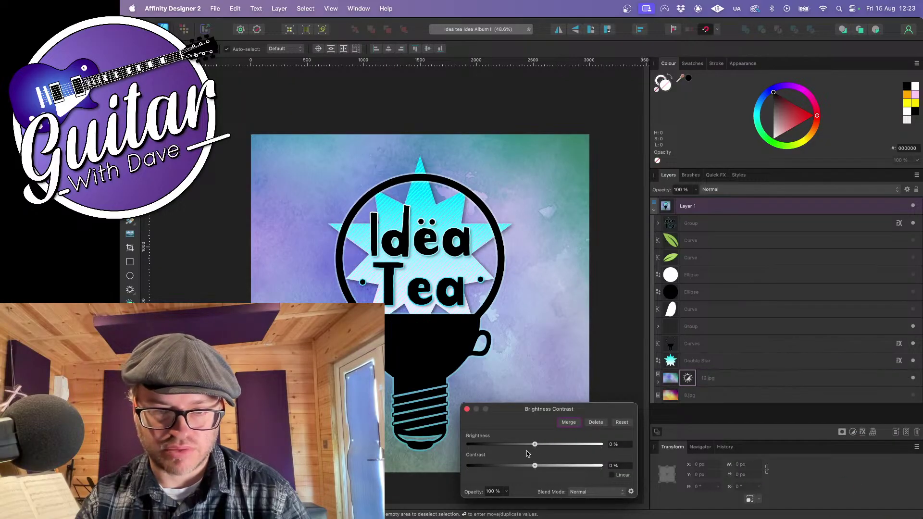
mouse_move(533, 446)
left_mouse_down()
mouse_move(560, 445)
mouse_move(551, 447)
left_mouse_up()
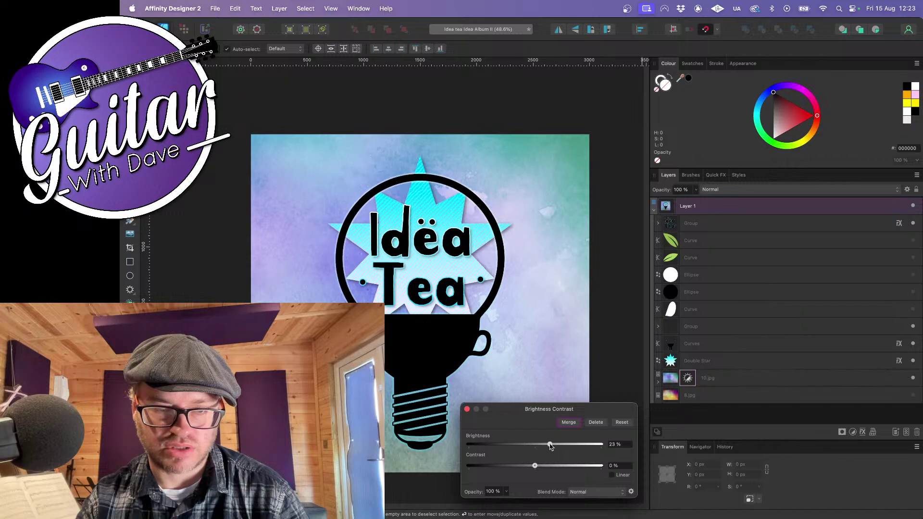
left_click_drag(471, 411, 471, 411)
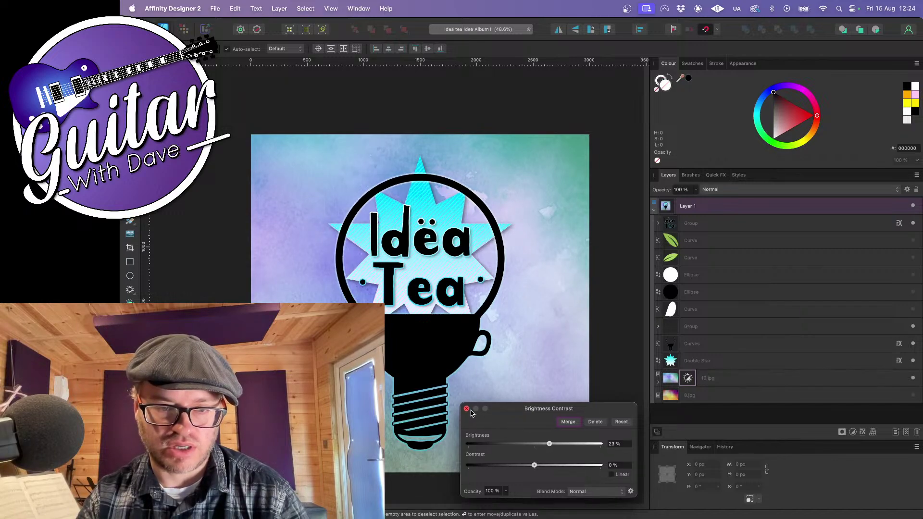
left_click(466, 409)
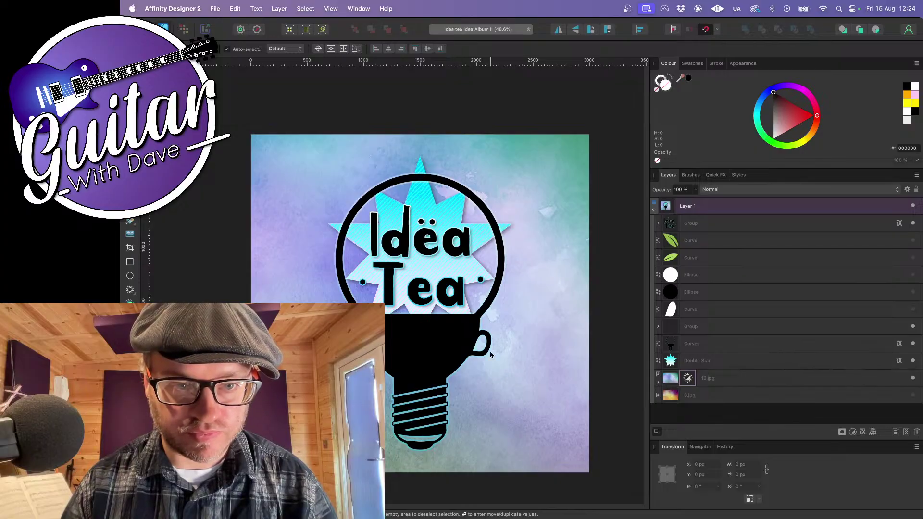
Set the bulb curves' outline effect to 100% opacity and a 5.1 px radius
left_click(717, 344)
left_click(900, 344)
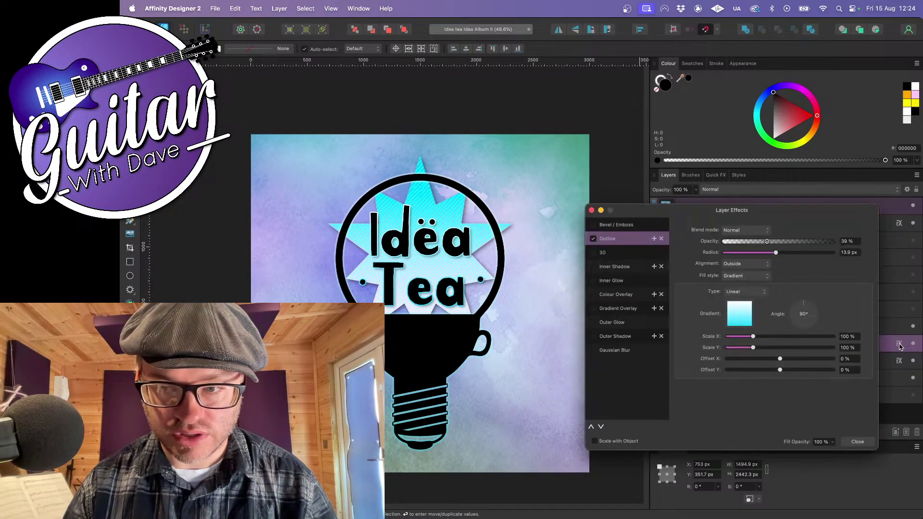
left_click_drag(767, 242, 875, 244)
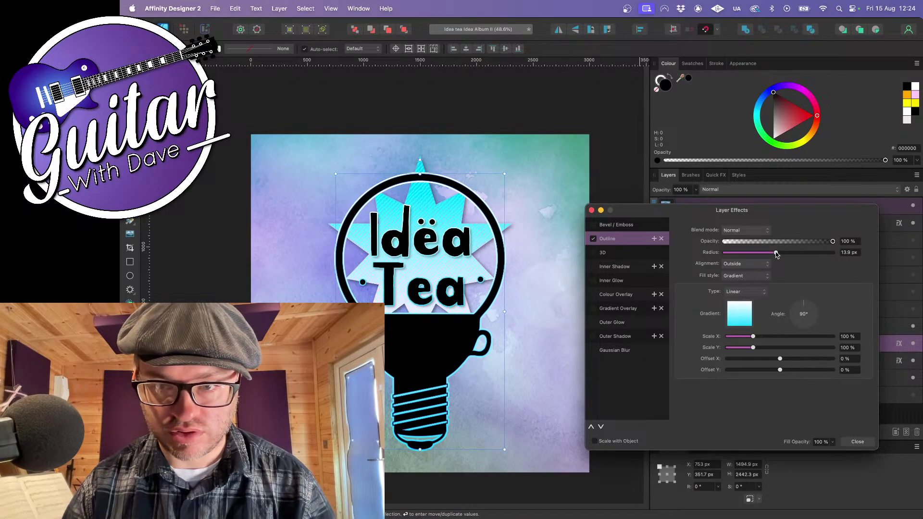
left_click_drag(776, 253, 759, 255)
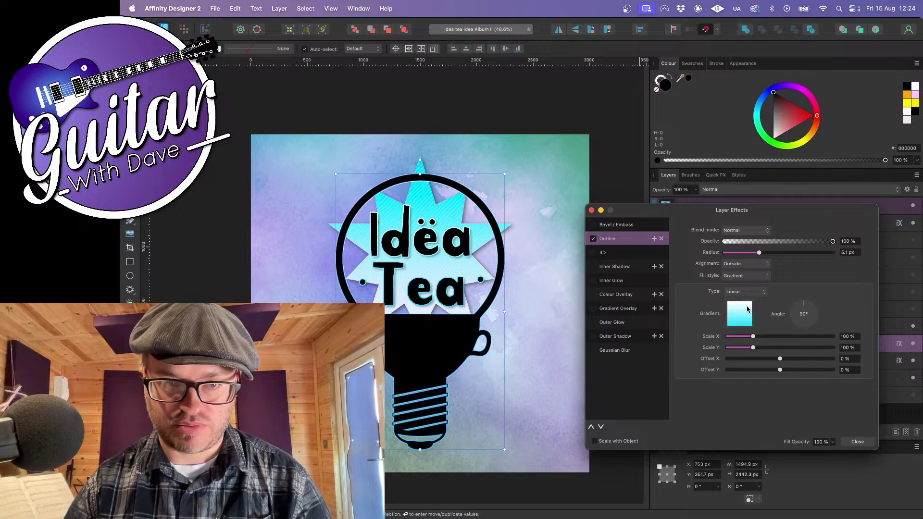
Lighten the cyan stop of the bulb outline's gradient to #C1F5FF, set the mid point to 59% and close the effects
left_click(739, 323)
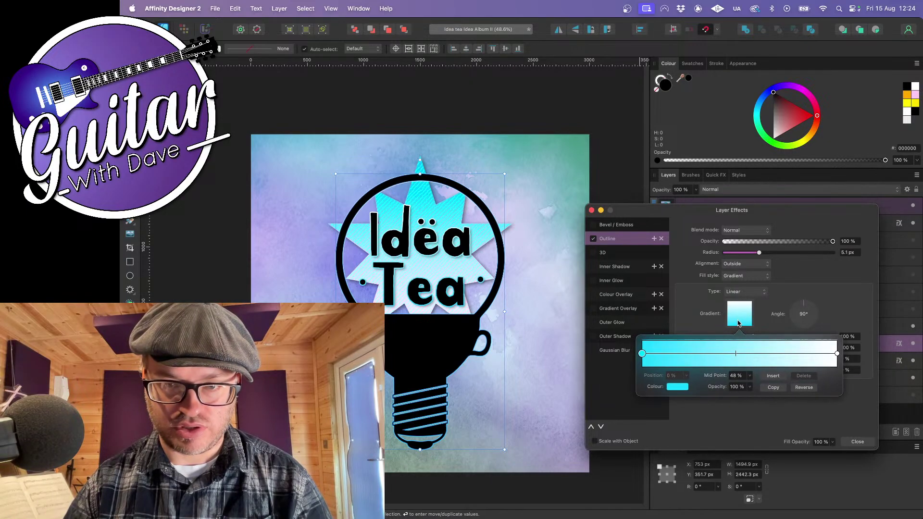
left_click(672, 388)
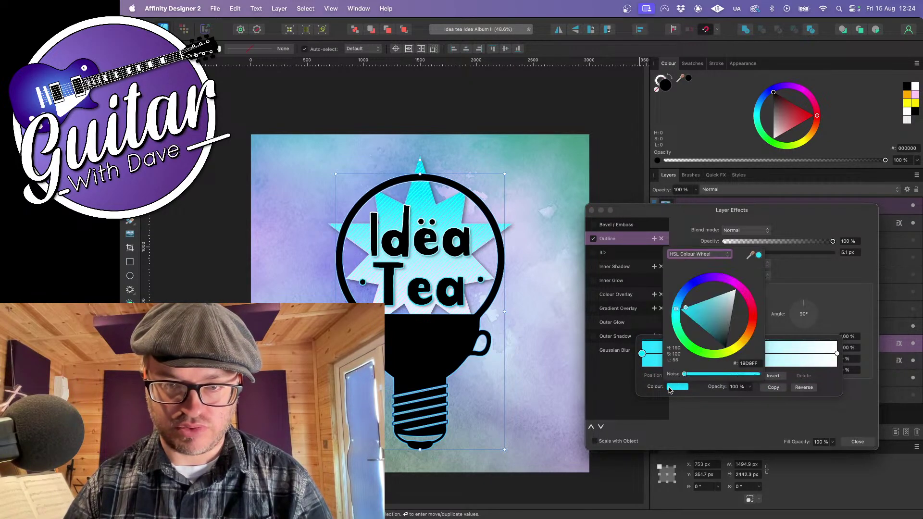
left_click(703, 301)
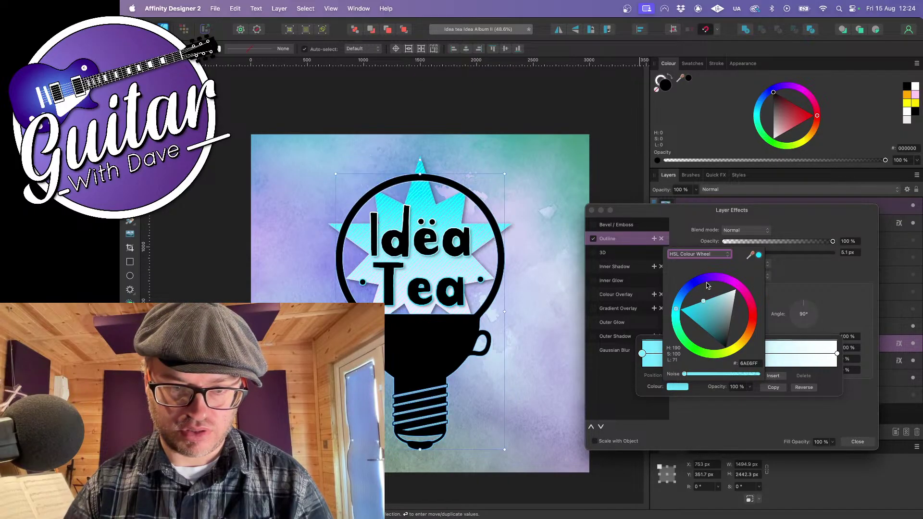
left_click_drag(703, 301, 723, 285)
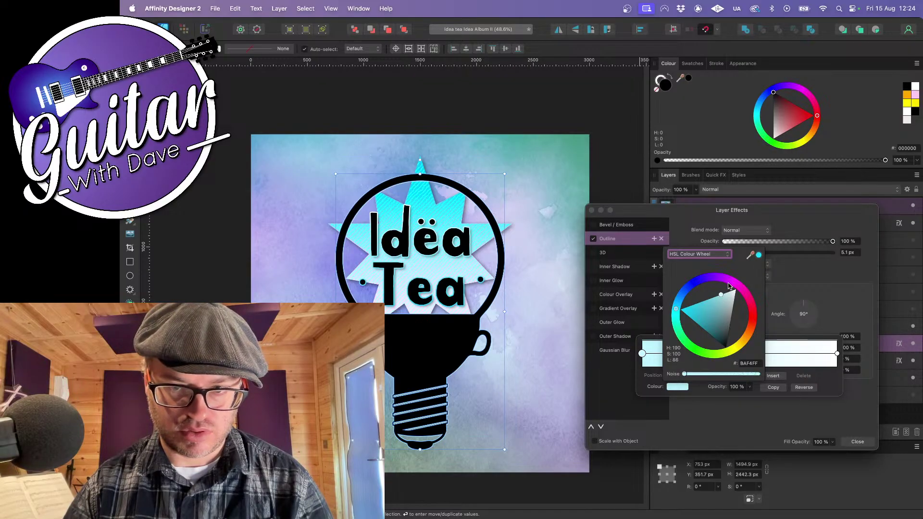
left_click_drag(721, 297, 724, 293)
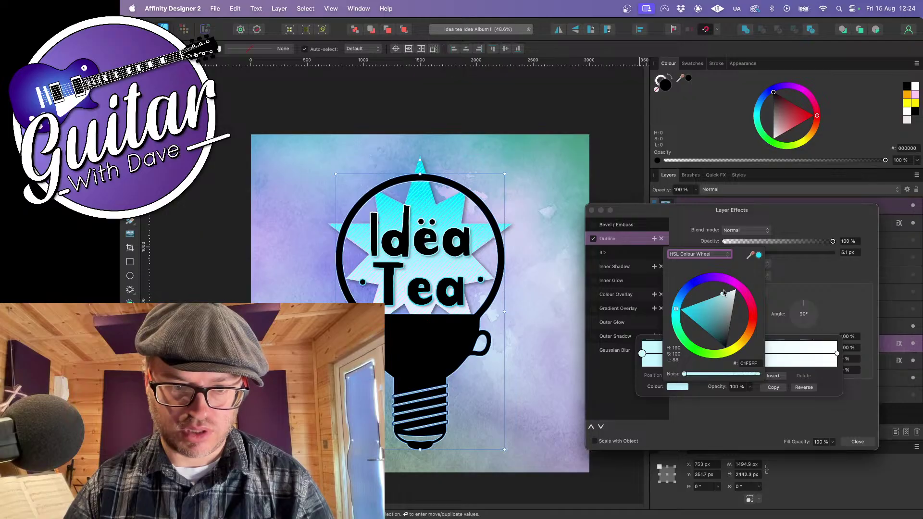
left_click(815, 294)
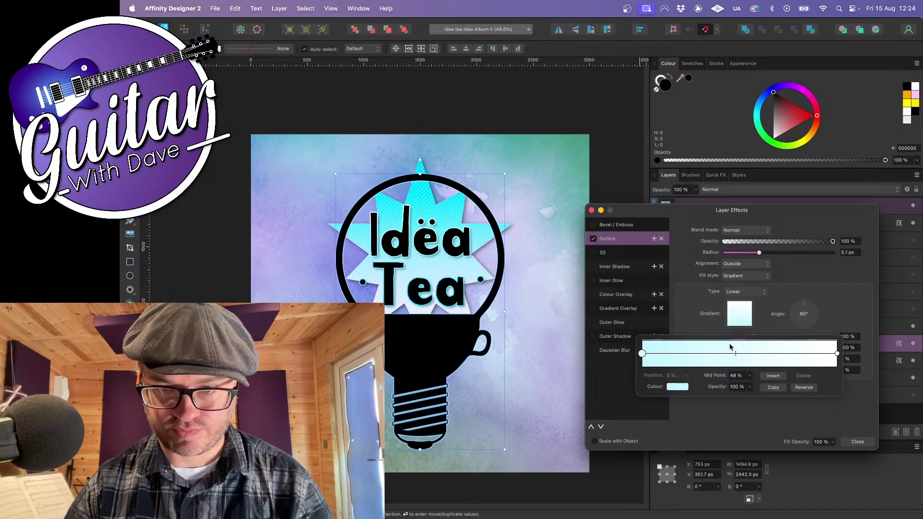
mouse_move(736, 355)
left_mouse_down()
mouse_move(702, 355)
mouse_move(757, 355)
left_mouse_up()
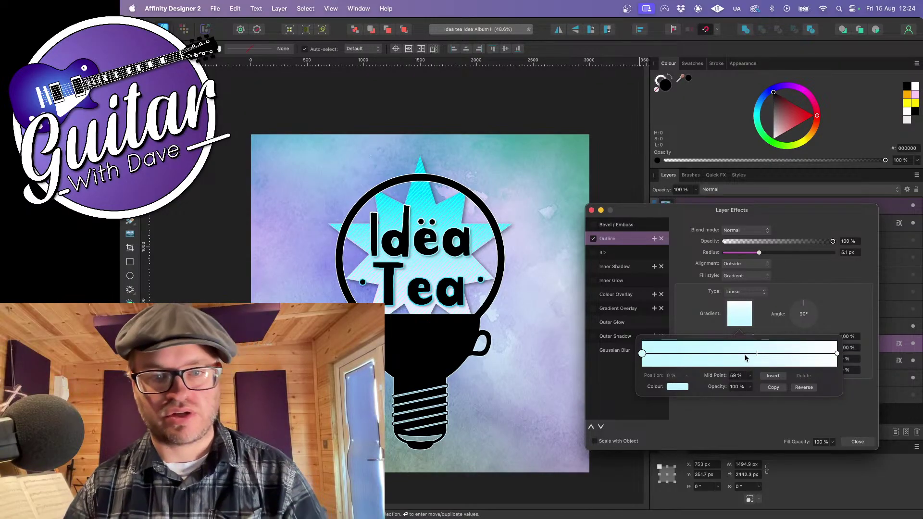
left_click(592, 210)
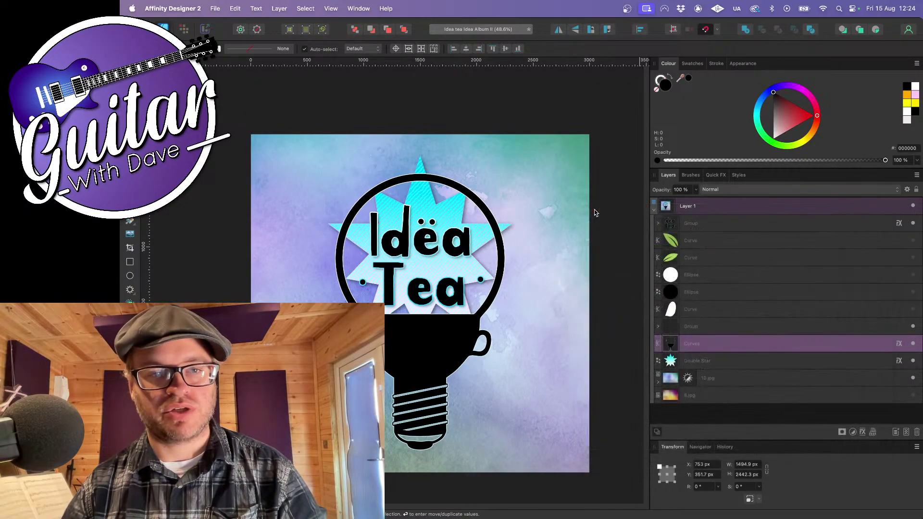
Export the whole cover as a 3000 × 3000 px PNG named Idea tea Idea Album II in Documents
left_click(222, 224)
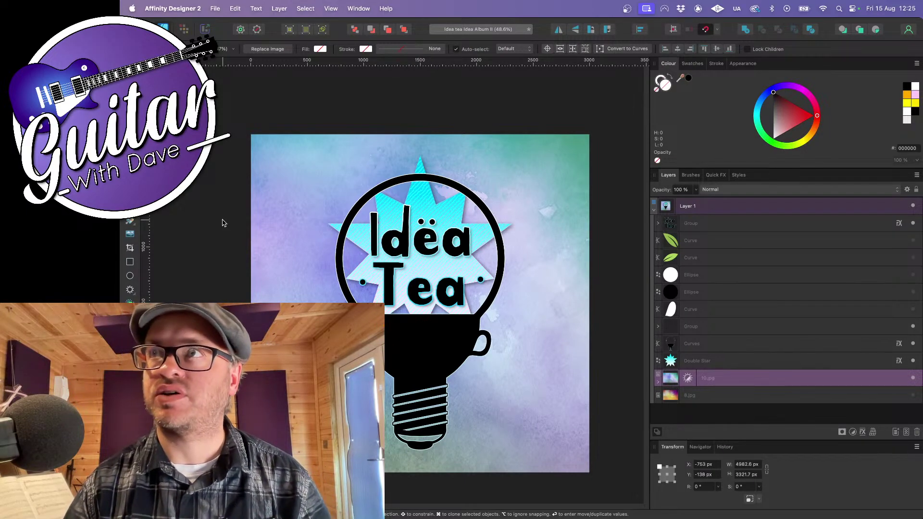
left_click(214, 9)
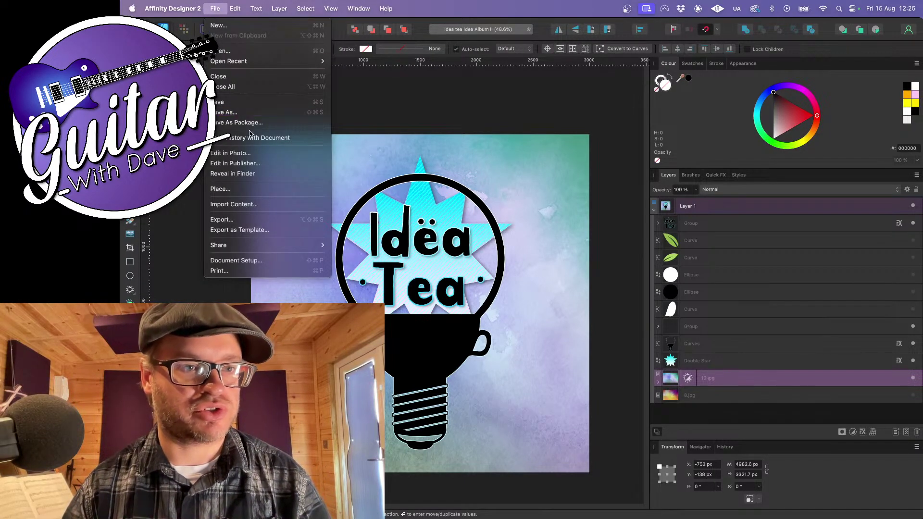
left_click(247, 220)
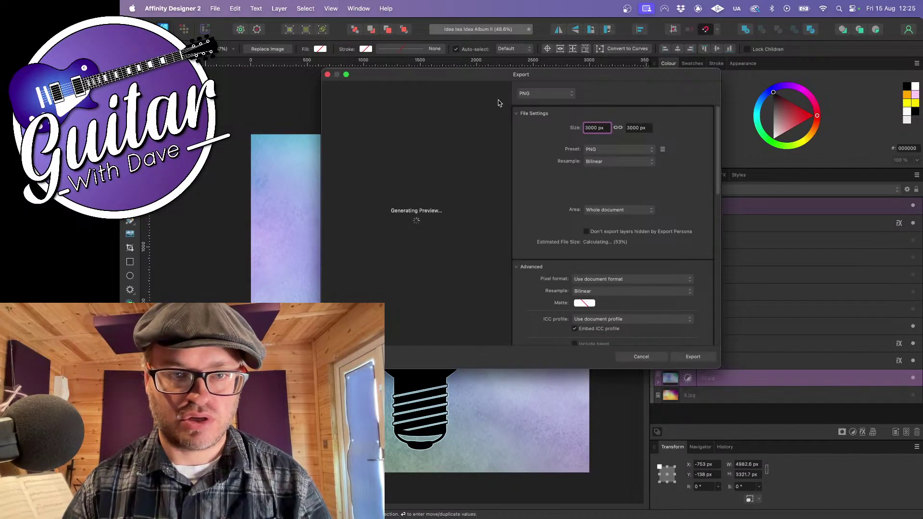
left_click(692, 358)
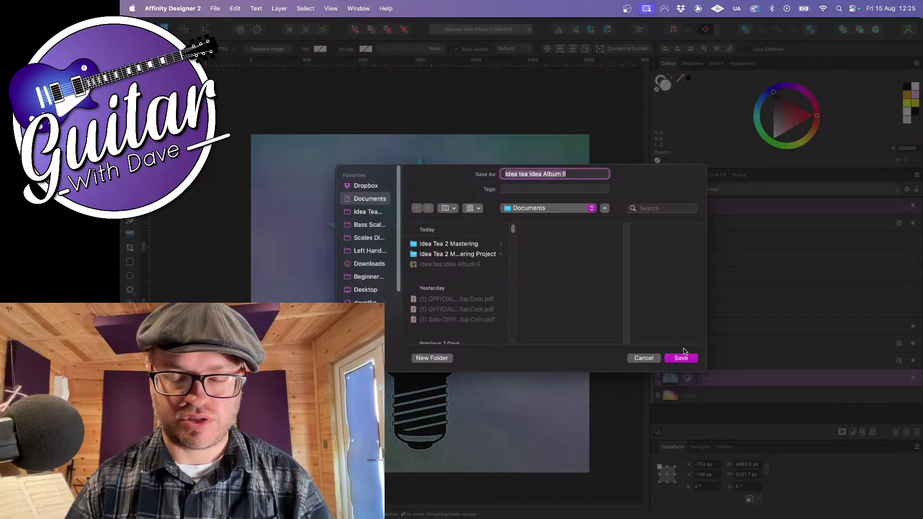
left_click(683, 358)
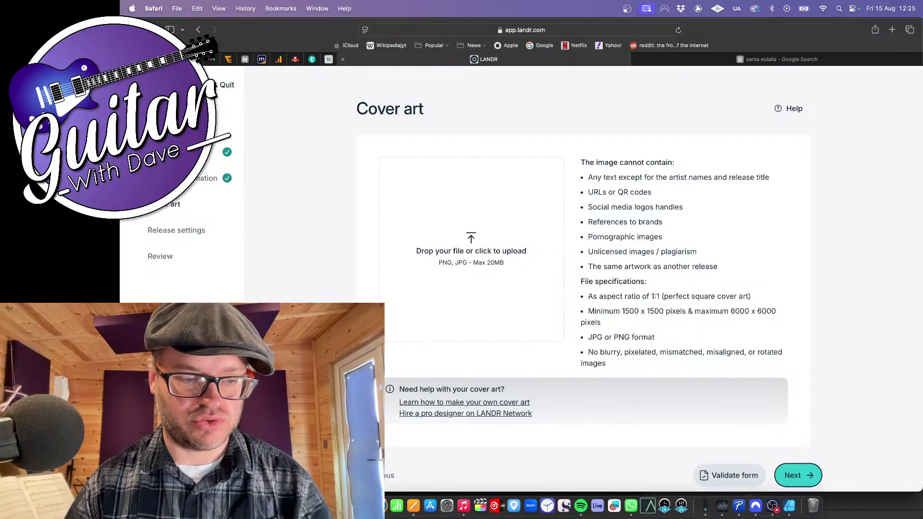
Upload Idea tea Idea Album II.png from the Documents folder as the release's cover art in LANDR
left_click(231, 506)
scroll(524, 225, "up", 15)
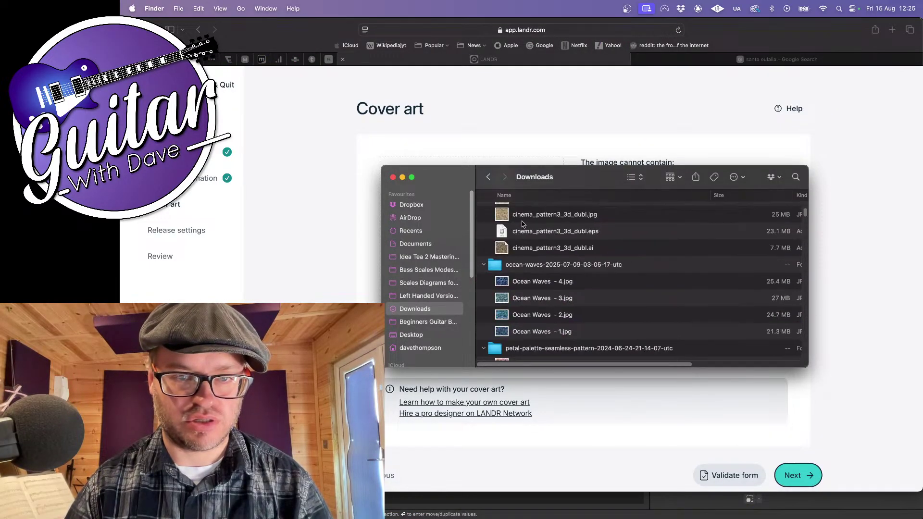
scroll(523, 224, "up", 5)
left_click(416, 244)
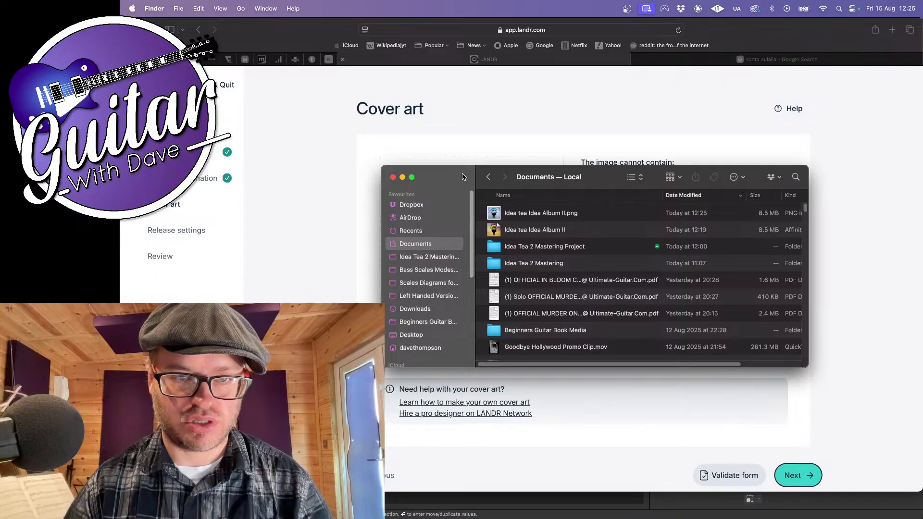
left_click_drag(479, 173, 646, 170)
left_click_drag(687, 208, 472, 243)
left_click(289, 244)
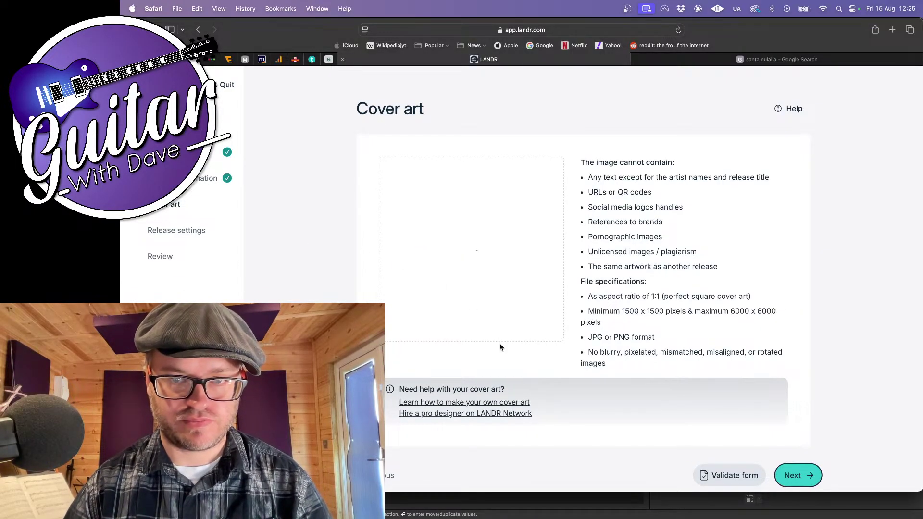
Switch to Affinity Designer 2, save the cover art document and close the program
mouse_move(479, 515)
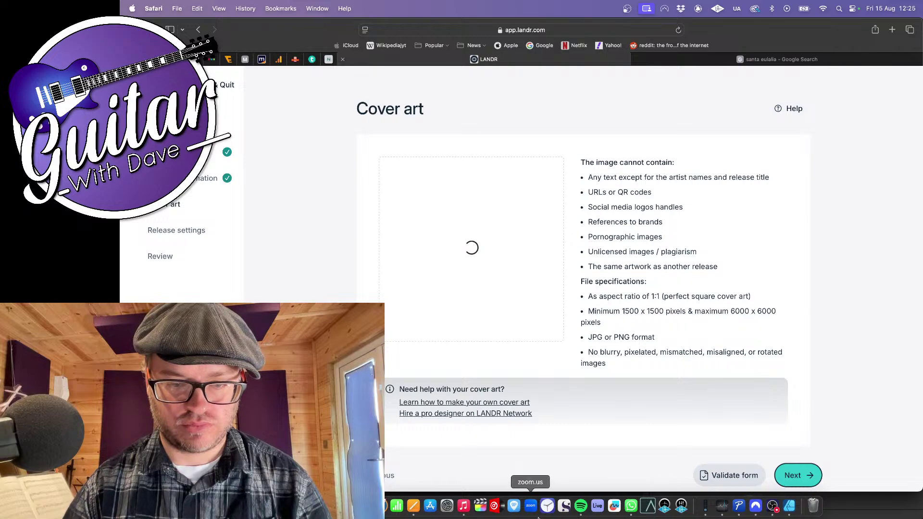
left_click(789, 506)
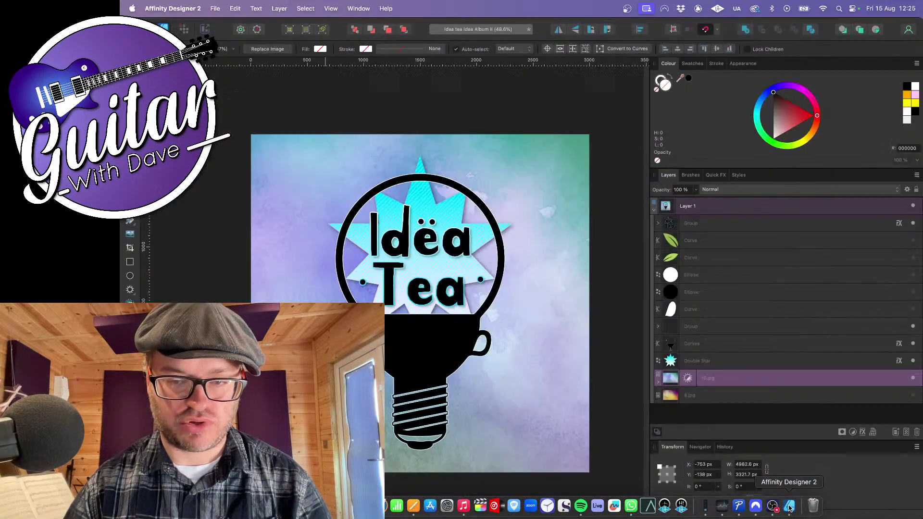
left_click(223, 10)
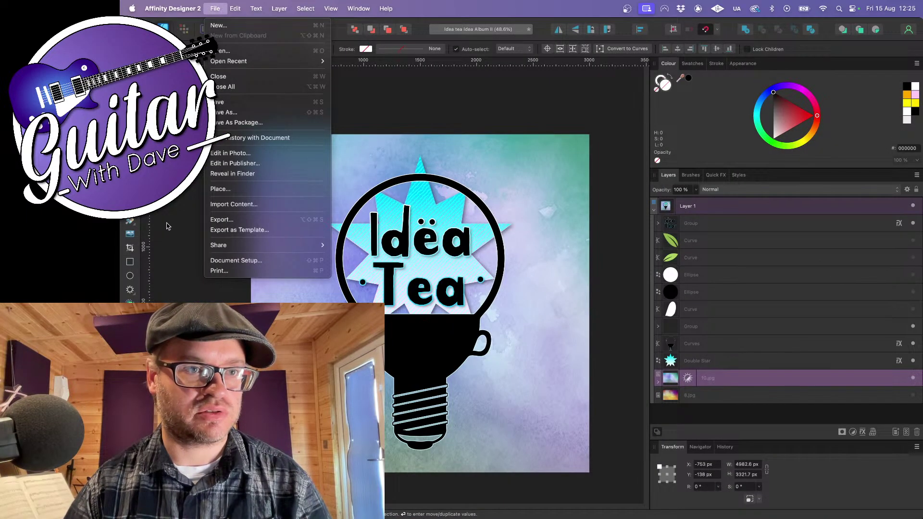
left_click(235, 103)
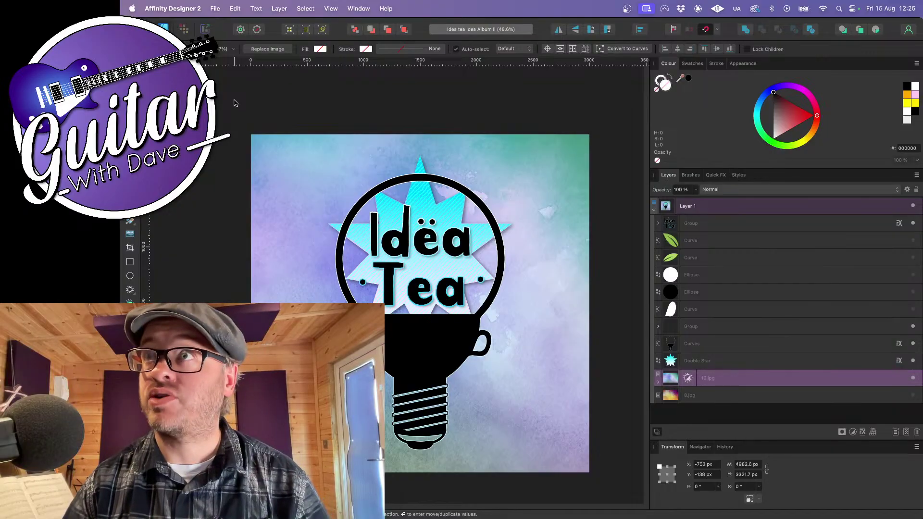
left_click(173, 8)
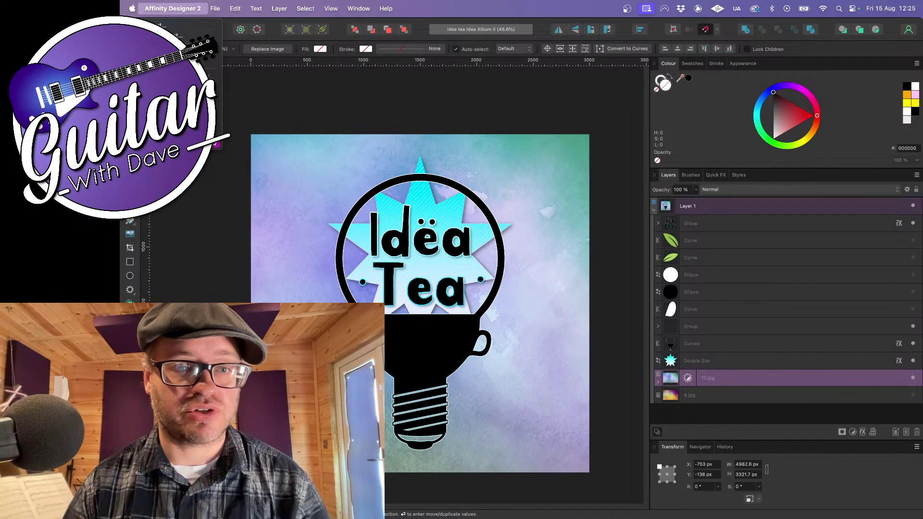
left_click(176, 143)
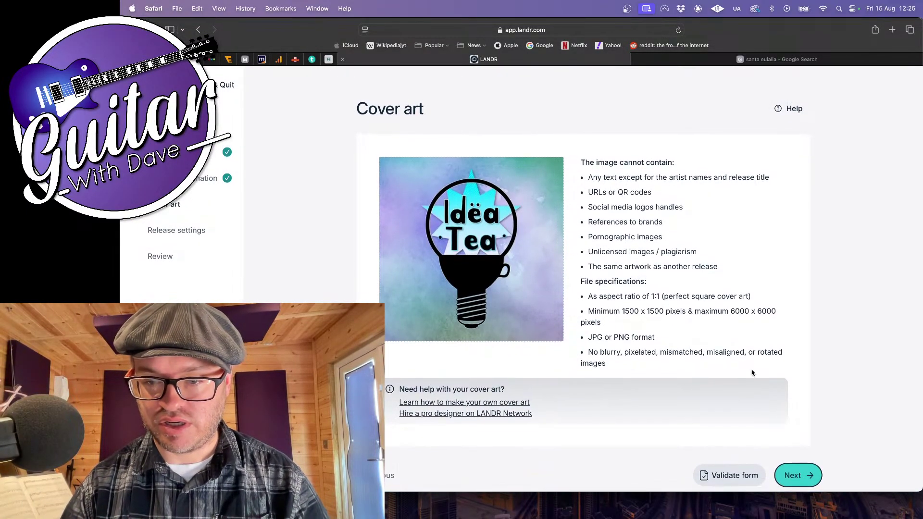
Continue from the cover art to the release settings and choose to monetize this release on social media platforms
left_click(797, 476)
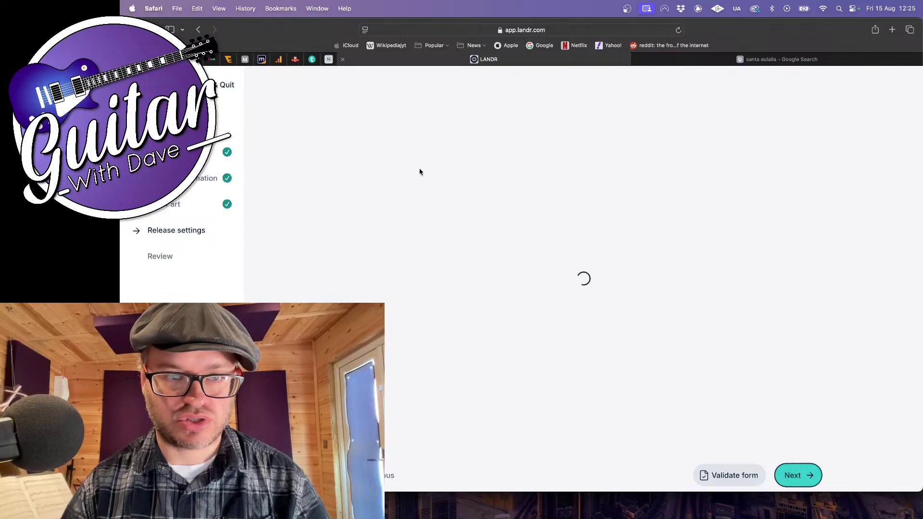
scroll(457, 255, "down", 2)
scroll(458, 256, "down", 2)
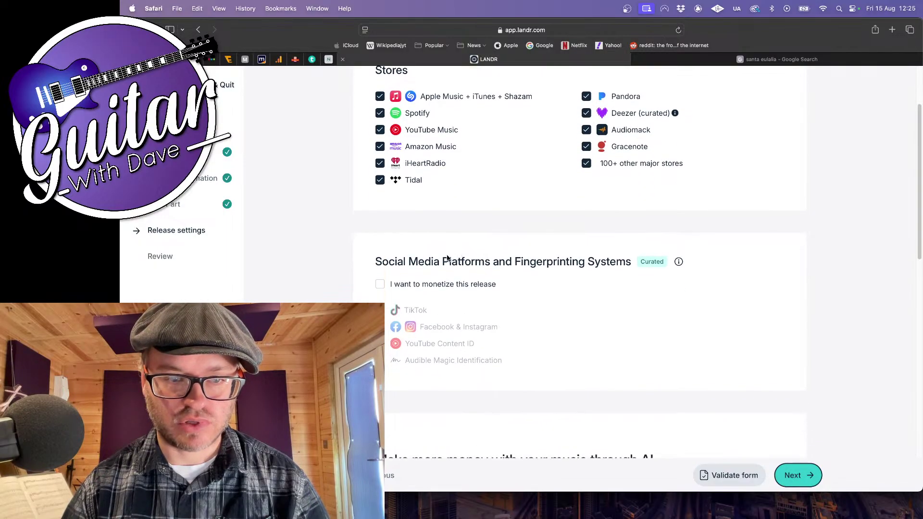
left_click(381, 285)
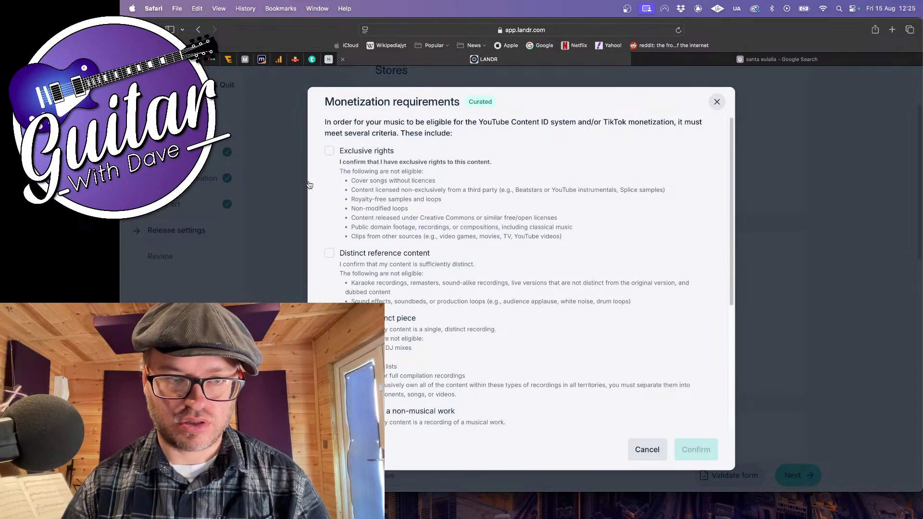
Accept every monetization requirement, from exclusive rights to the final statement that the release meets all criteria, and confirm them
left_click(329, 151)
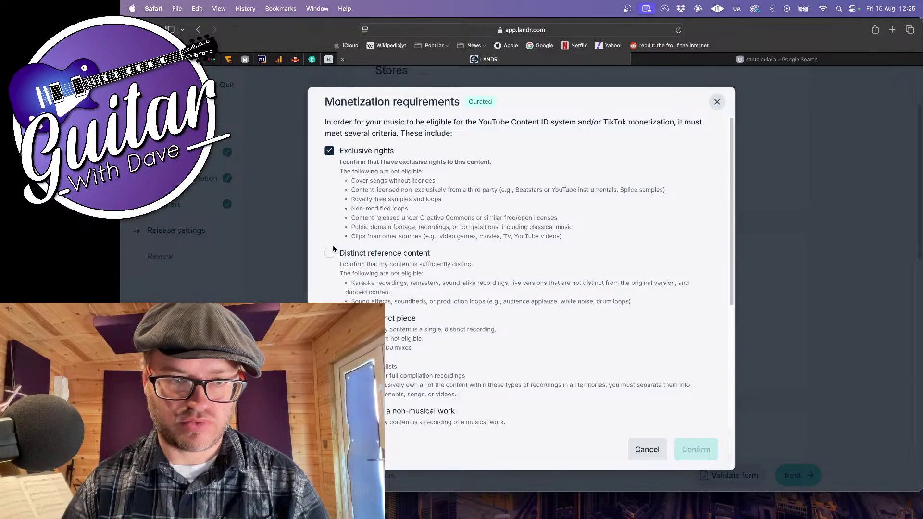
left_click(330, 253)
left_click(329, 319)
scroll(330, 318, "down", 4)
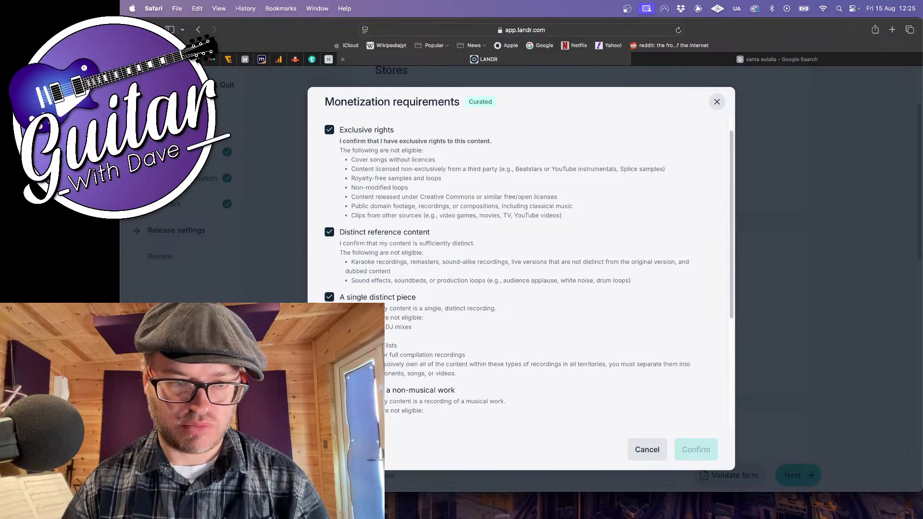
left_click(329, 306)
scroll(329, 306, "down", 2)
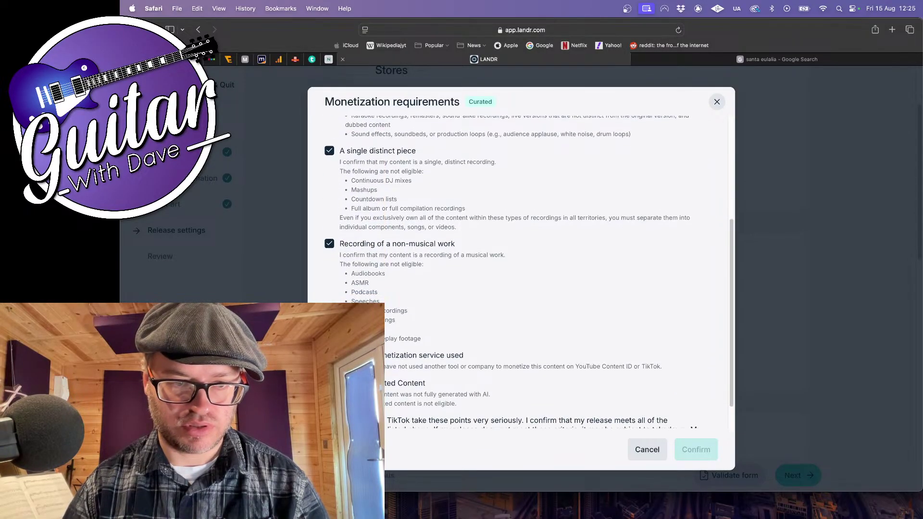
scroll(528, 273, "down", 1)
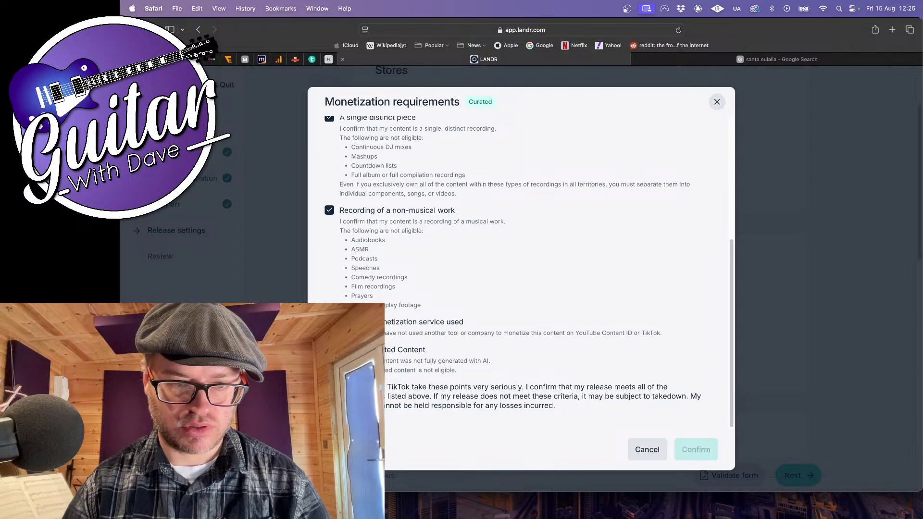
left_click(329, 388)
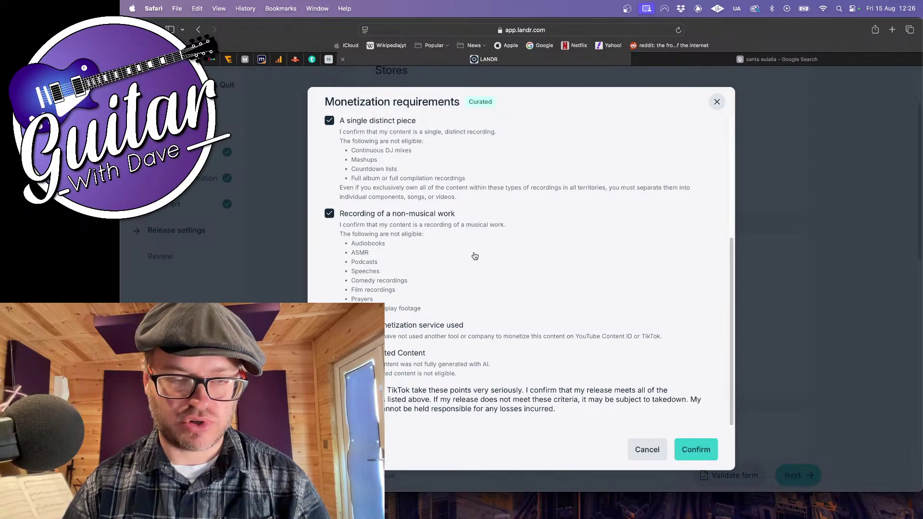
scroll(474, 255, "up", 5)
scroll(474, 256, "down", 2)
scroll(475, 256, "up", 3)
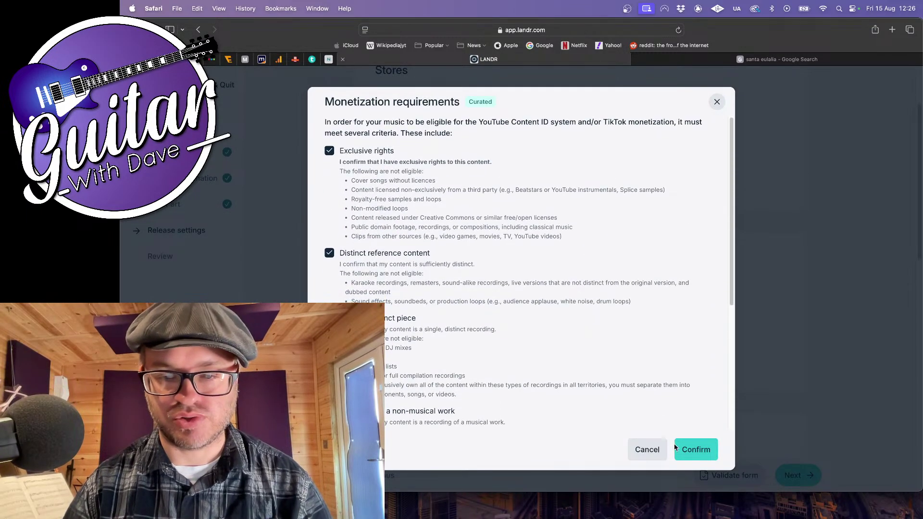
left_click(703, 451)
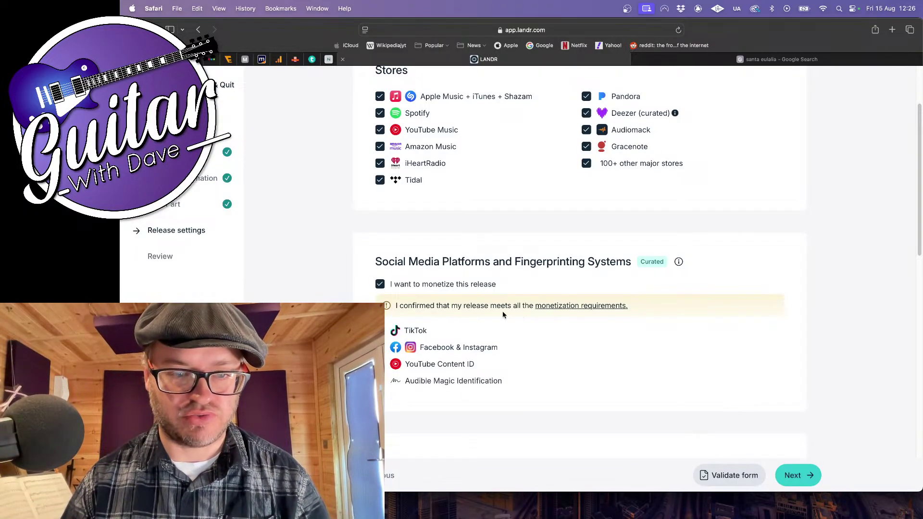
Acknowledge the fraudulent promotion services warning at the end of the release settings and continue to the review
scroll(503, 315, "down", 1)
scroll(503, 315, "down", 2)
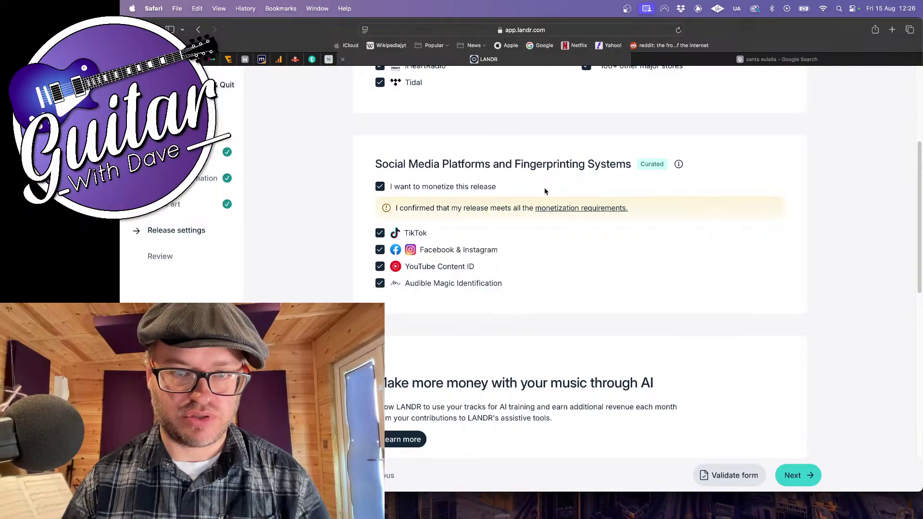
scroll(544, 190, "up", 5)
scroll(544, 191, "down", 7)
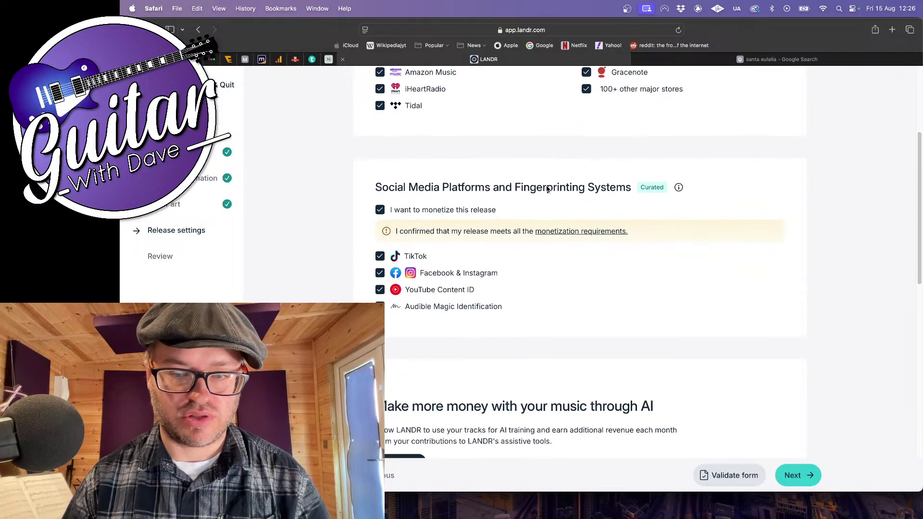
scroll(455, 275, "down", 2)
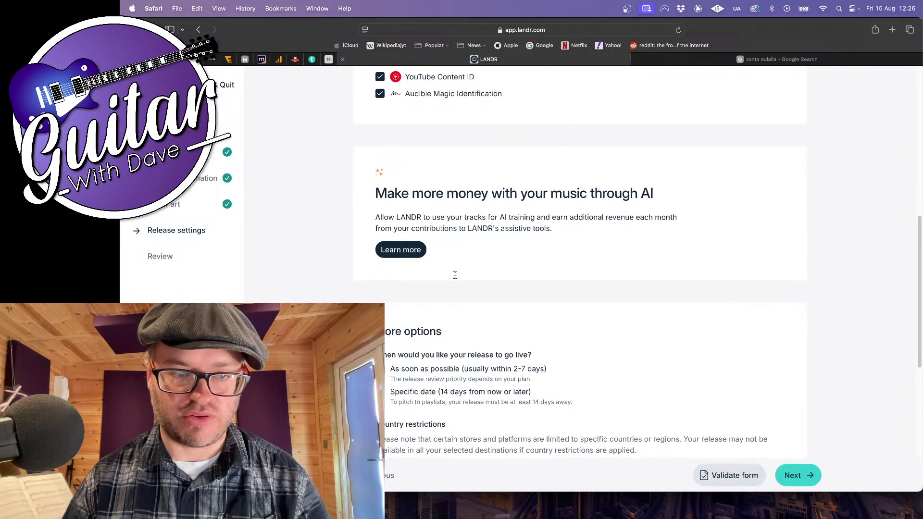
scroll(384, 299, "down", 2)
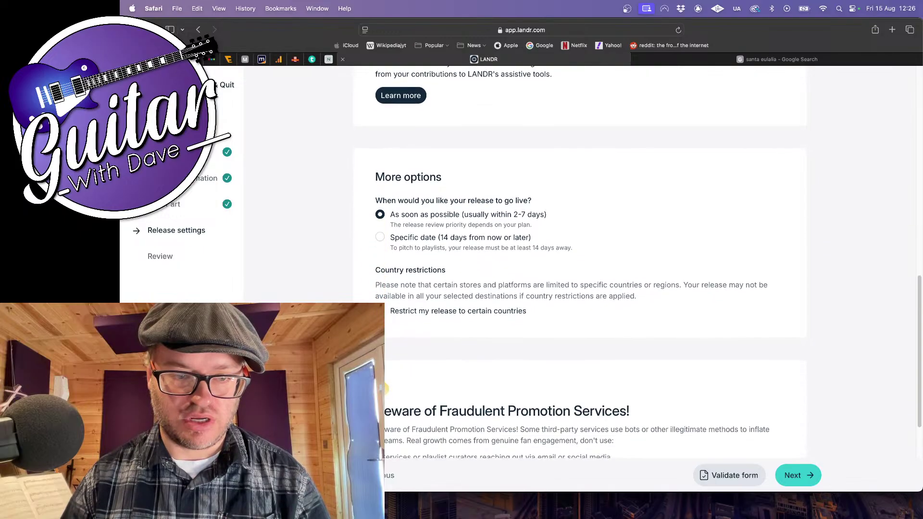
scroll(383, 300, "down", 1)
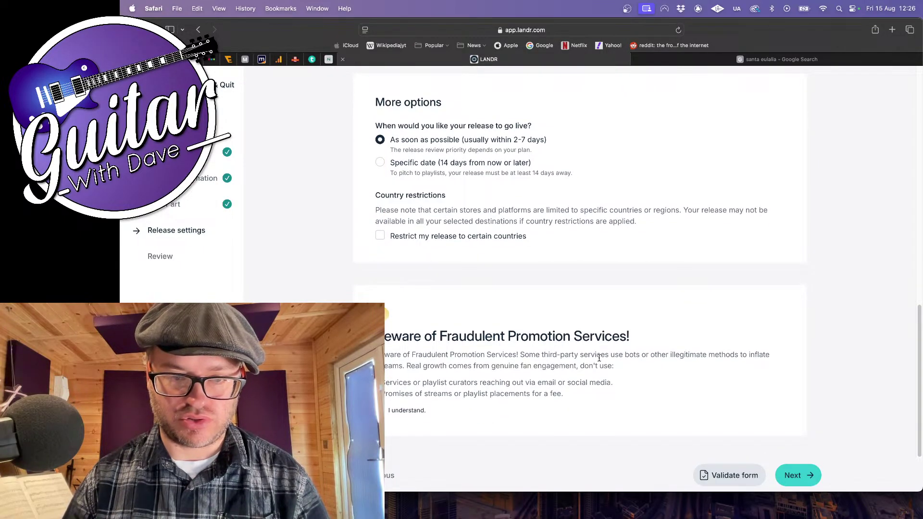
left_click(794, 480)
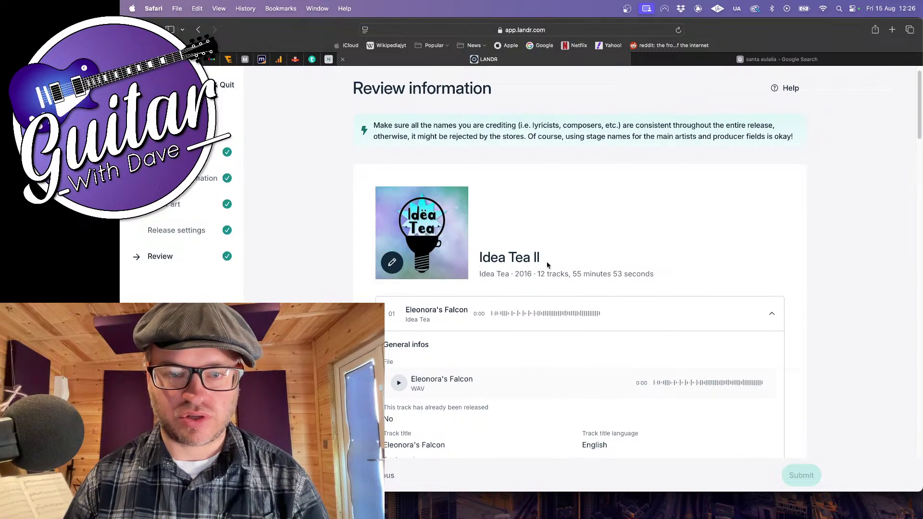
Collapse the first track's details and check the track list, release info and release settings of Idea Tea II
scroll(548, 266, "down", 3)
scroll(548, 267, "down", 5)
scroll(536, 282, "up", 5)
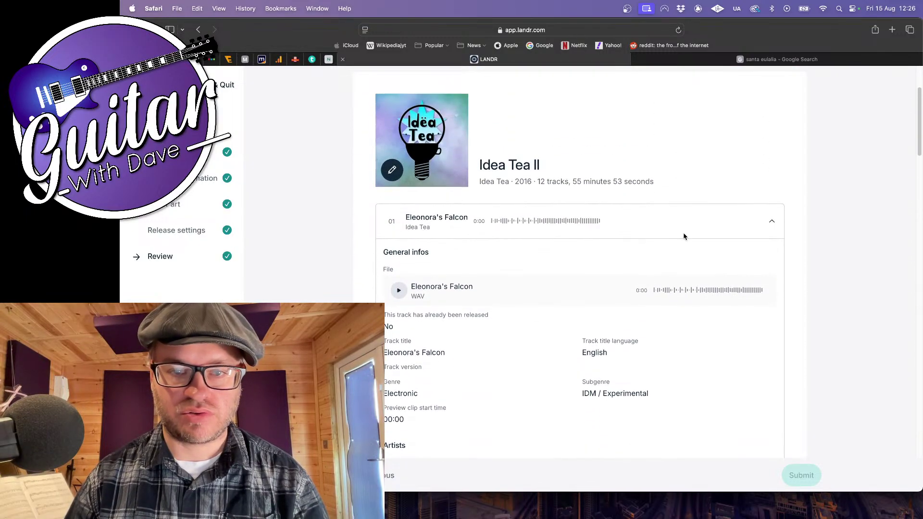
left_click(771, 224)
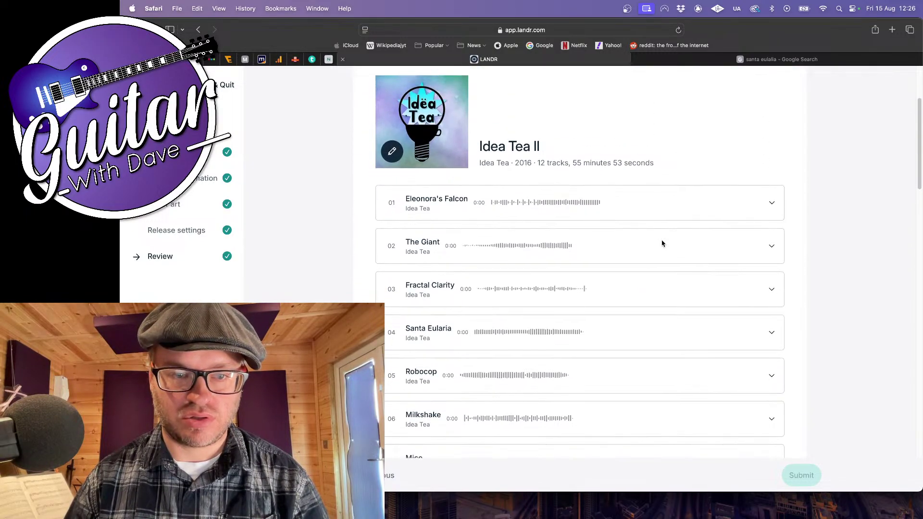
scroll(662, 243, "down", 3)
scroll(662, 243, "down", 3)
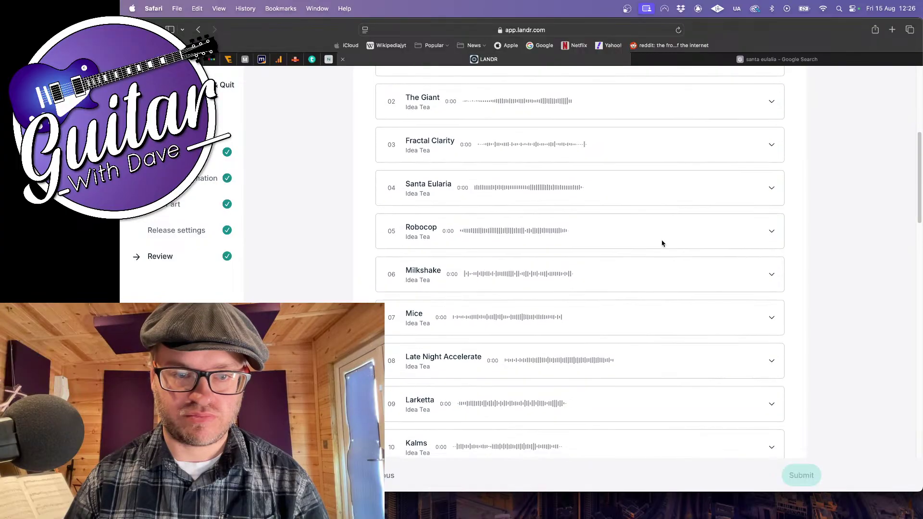
scroll(662, 243, "down", 3)
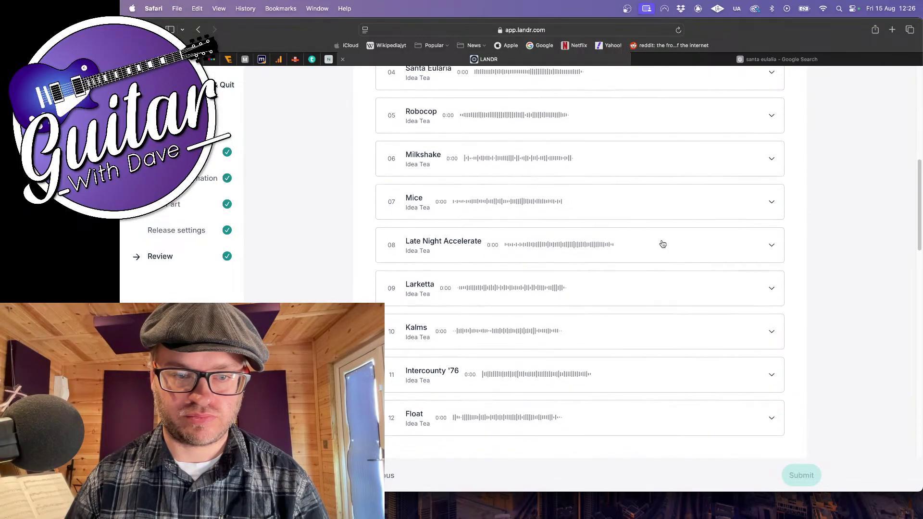
scroll(663, 243, "up", 3)
scroll(662, 244, "up", 5)
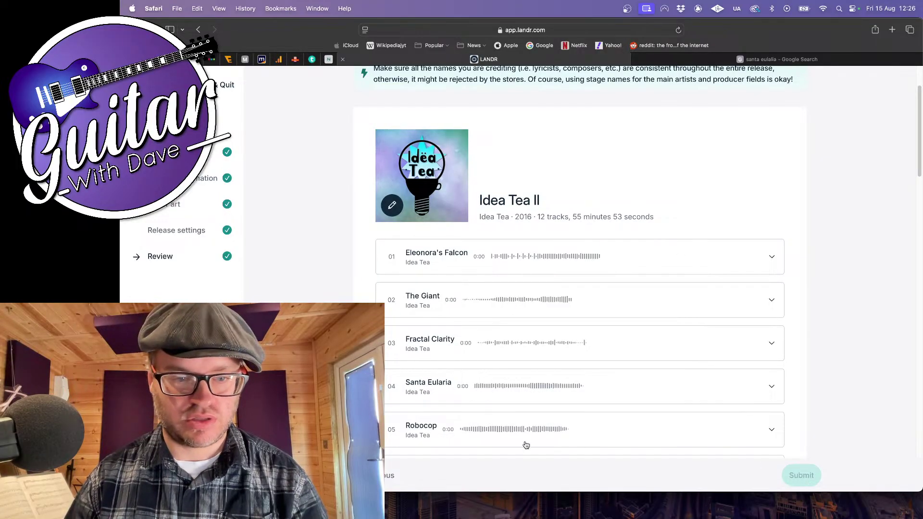
scroll(560, 218, "up", 2)
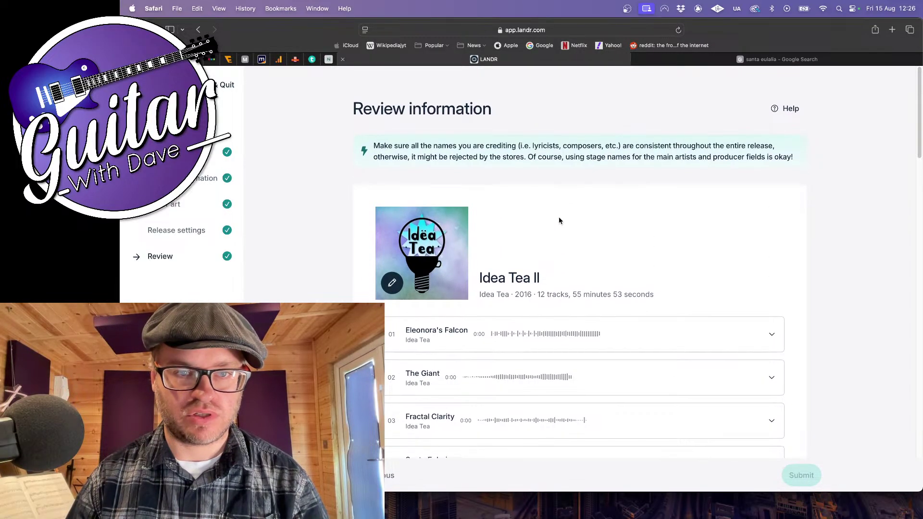
scroll(560, 220, "down", 15)
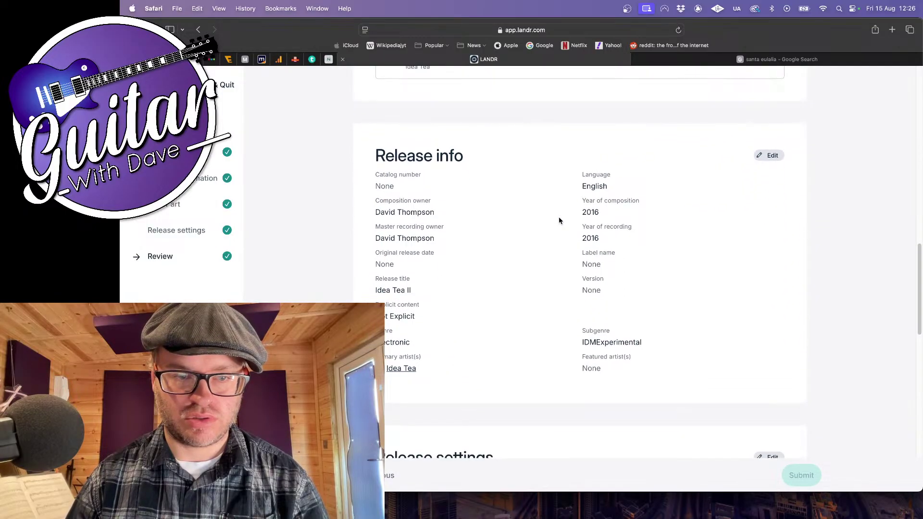
scroll(559, 221, "down", 6)
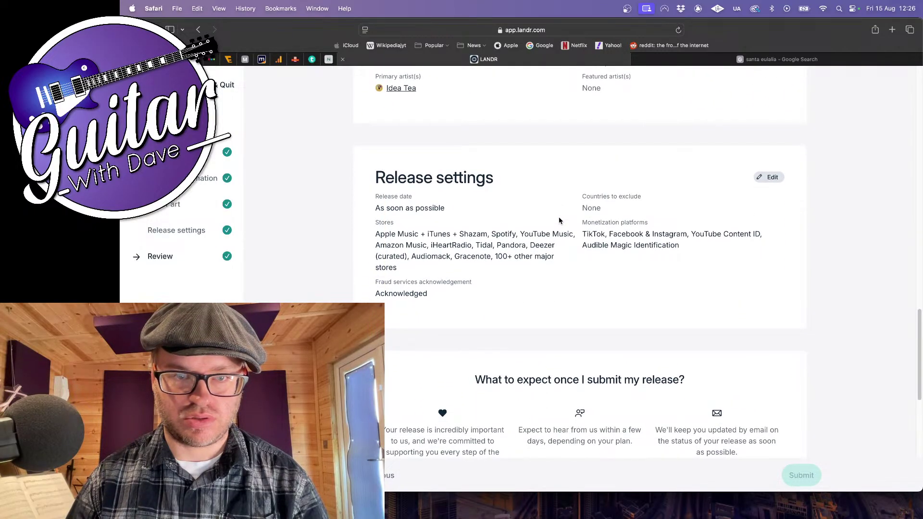
Confirm the distribution rights, payment responsibility and Terms of Service statements and submit the release
scroll(560, 220, "down", 5)
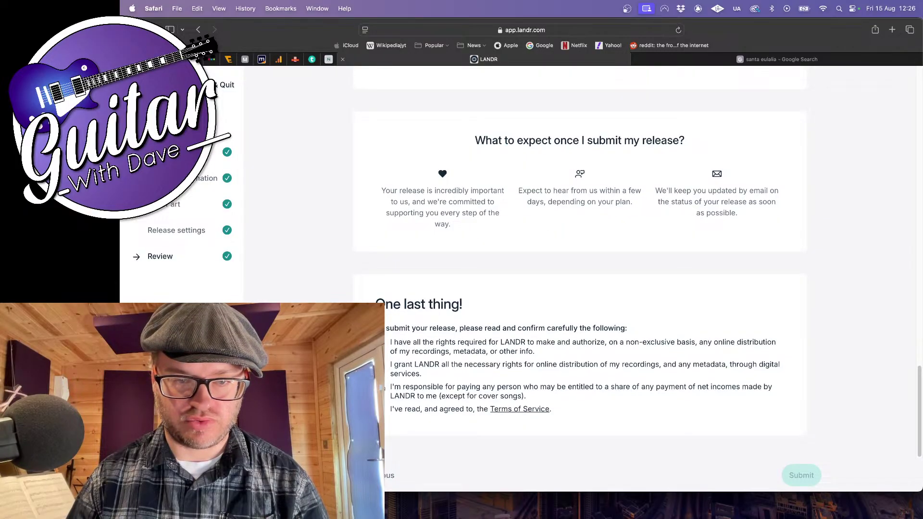
left_click(380, 409)
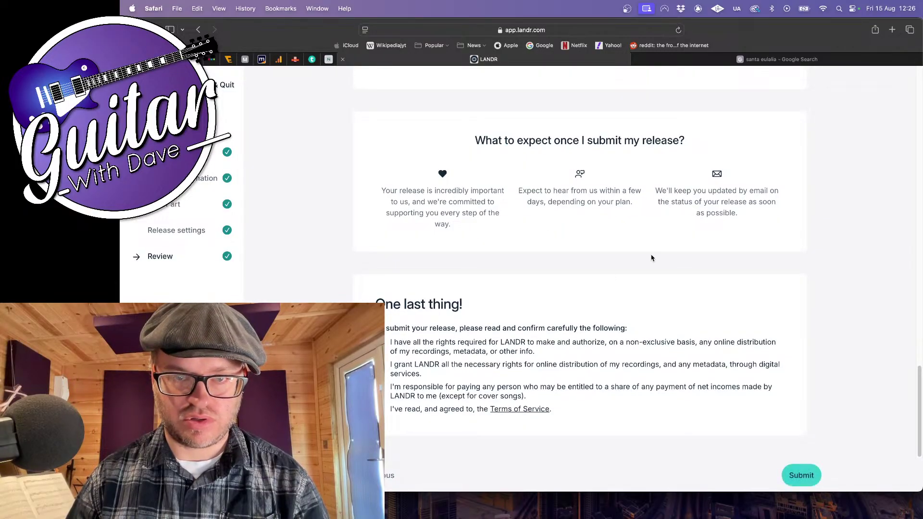
scroll(652, 258, "up", 5)
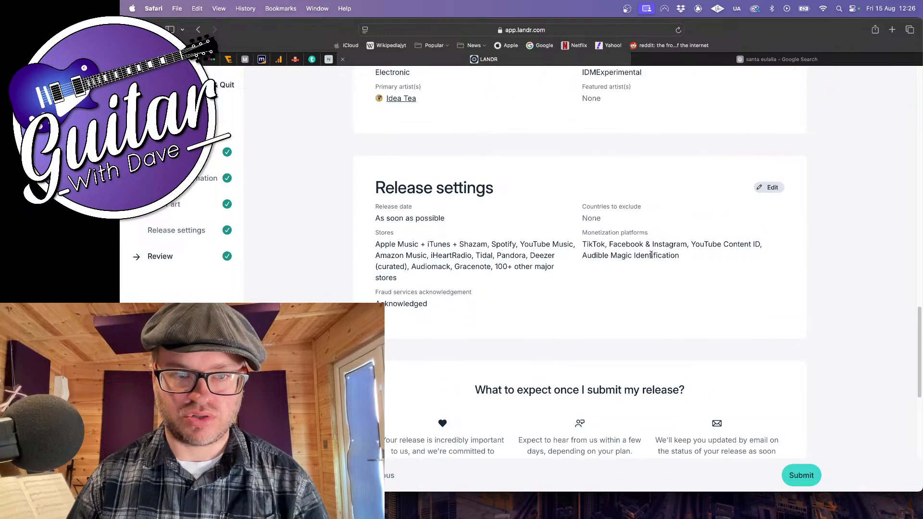
left_click(803, 477)
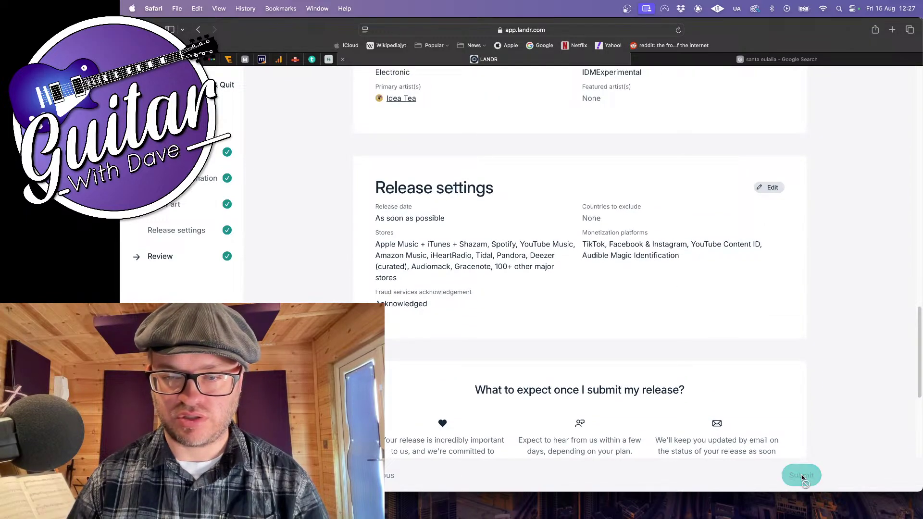